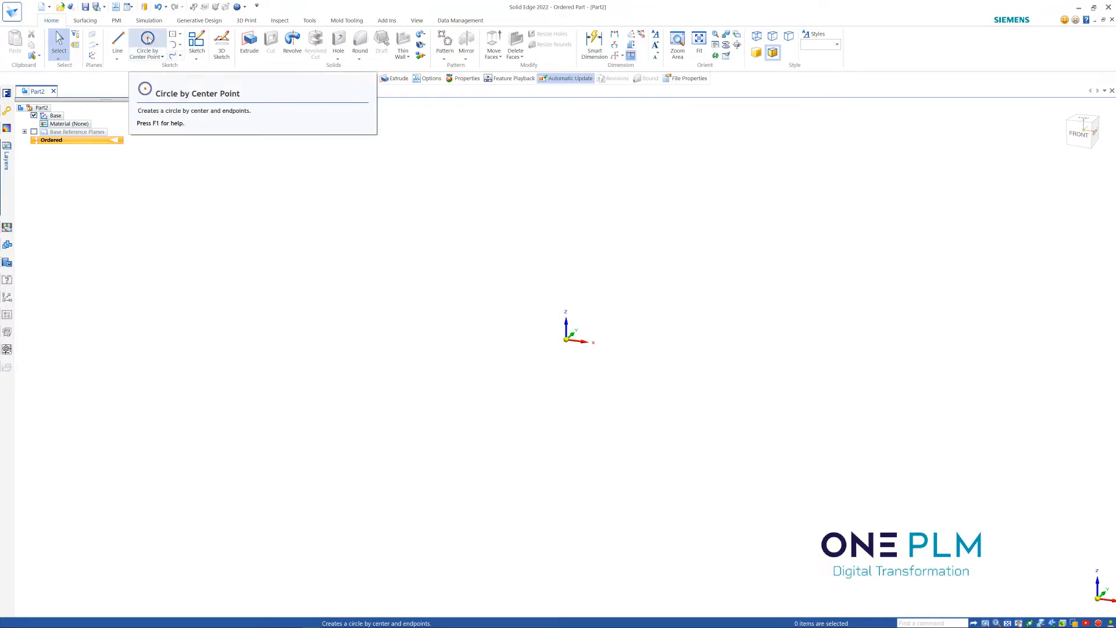
Step: Sketch a circle of about 85 mm diameter centred on the origin on the Front (xz) plane
left_click(148, 39)
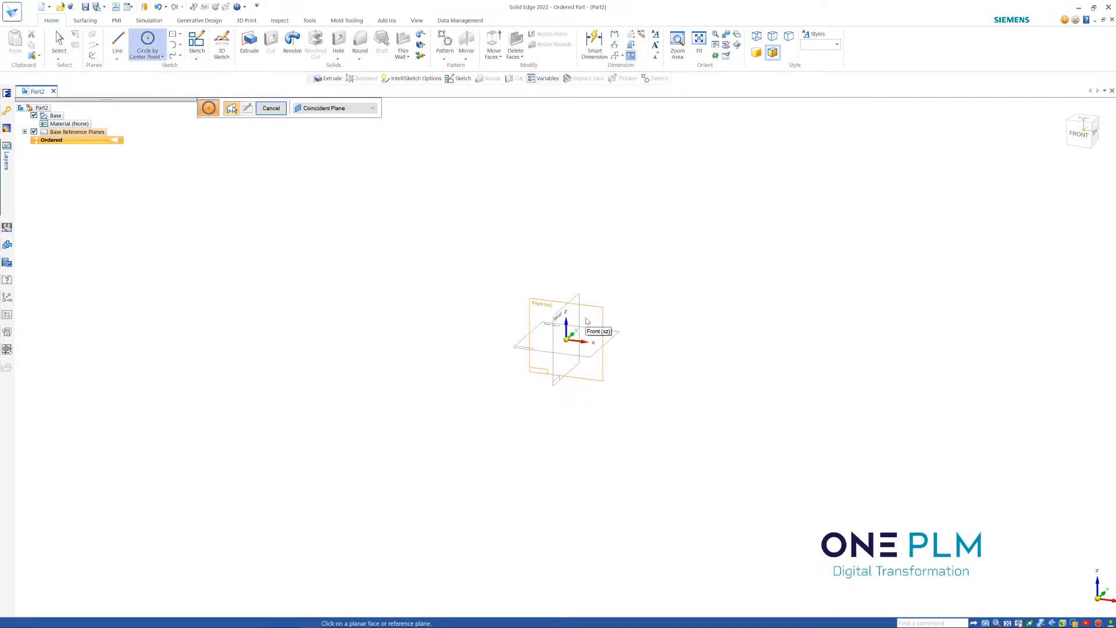
left_click(587, 321)
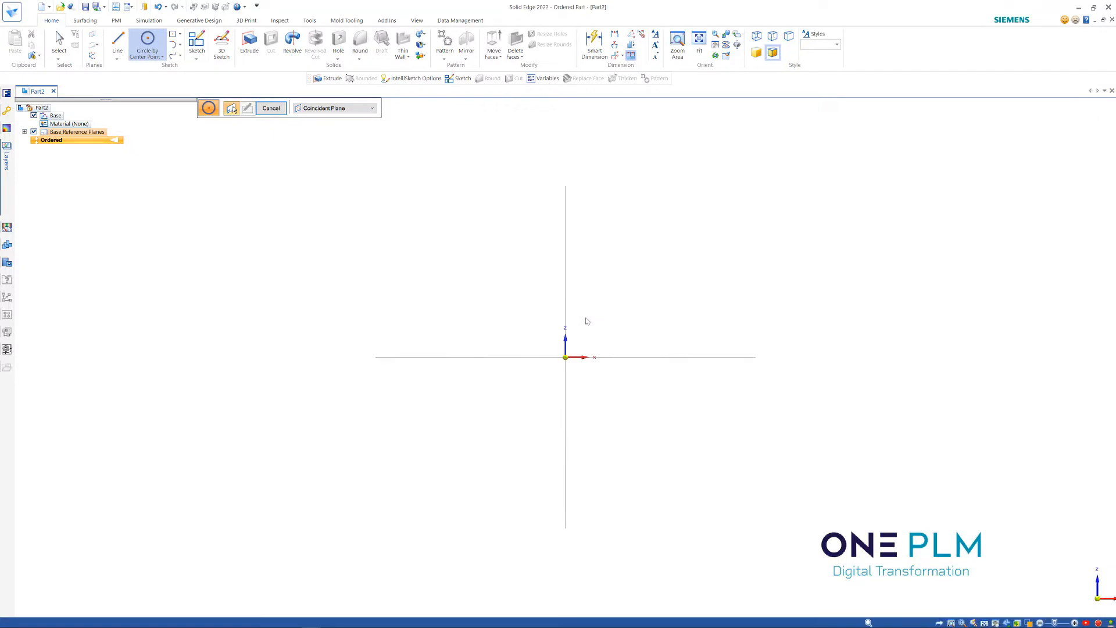
left_click(565, 357)
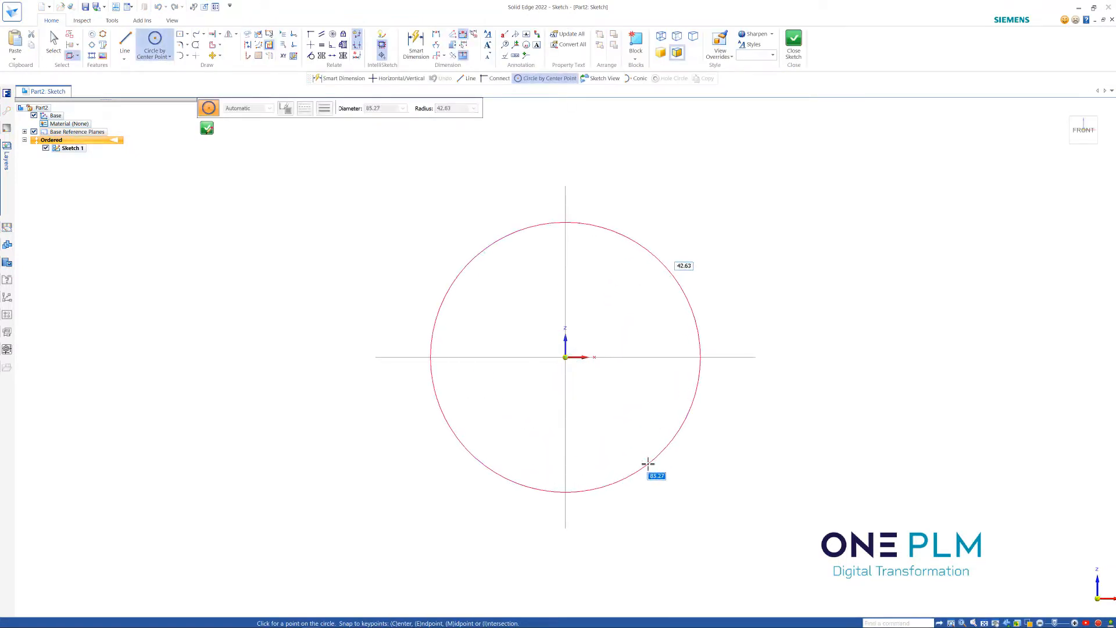
left_click(647, 463)
Step: Draw a closed triangle of lines from the origin horizontally to the circle, down to a second point on the circle, and back to the origin
left_click(124, 39)
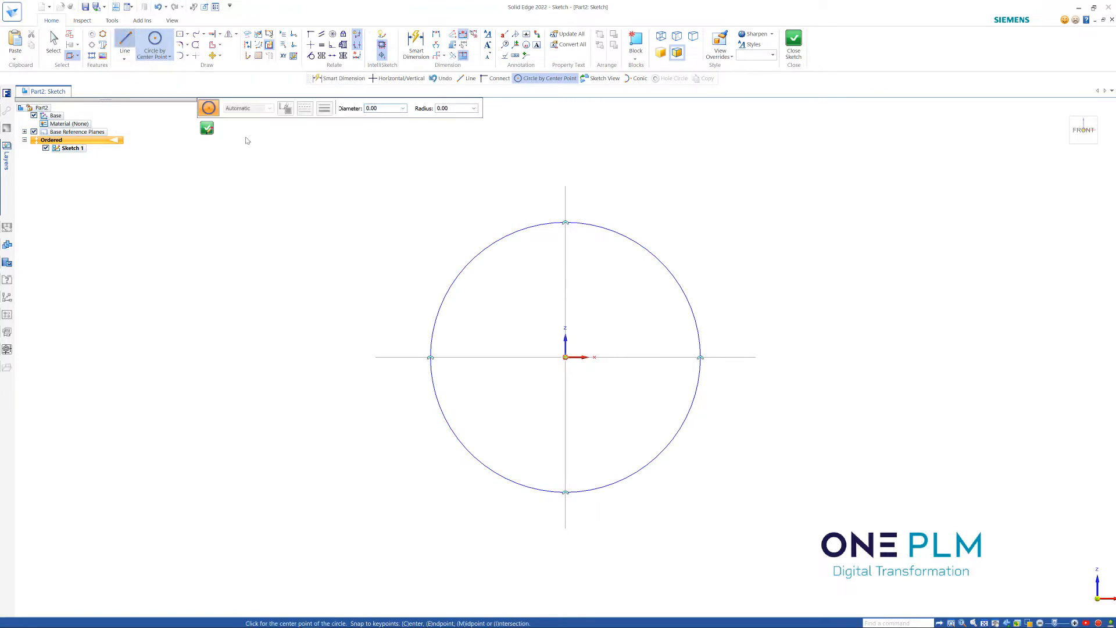
left_click(567, 358)
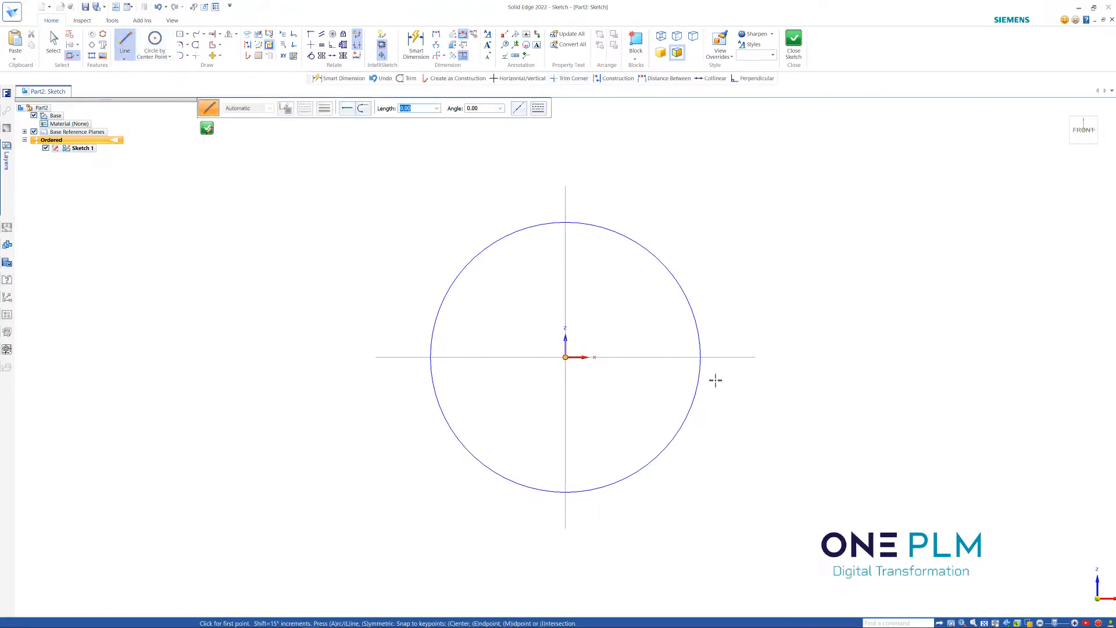
left_click(700, 357)
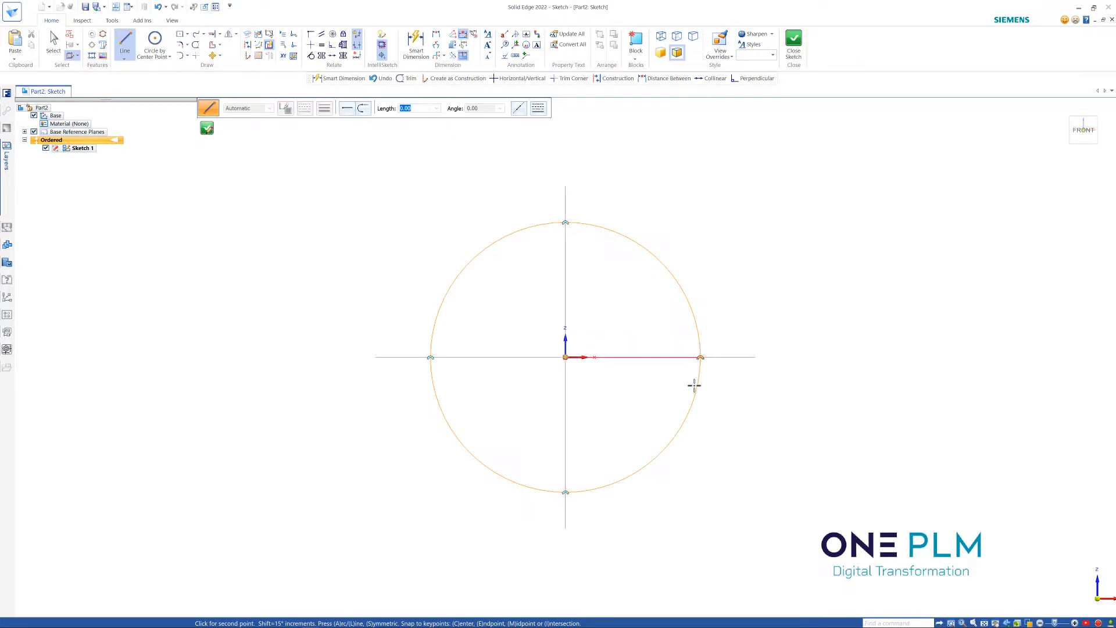
left_click(687, 414)
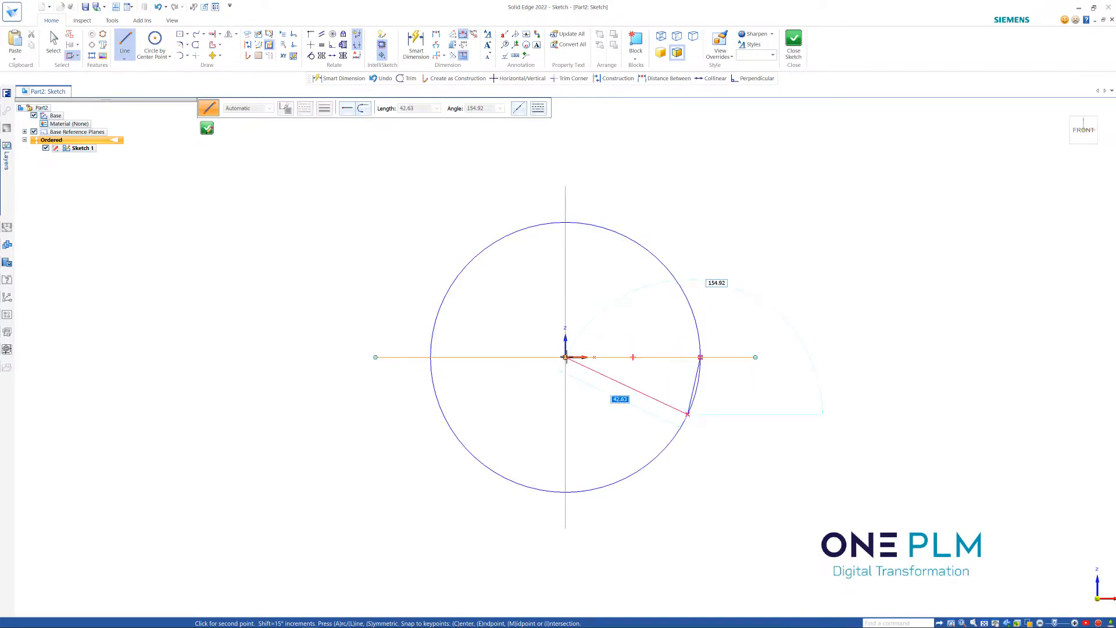
left_click(564, 357)
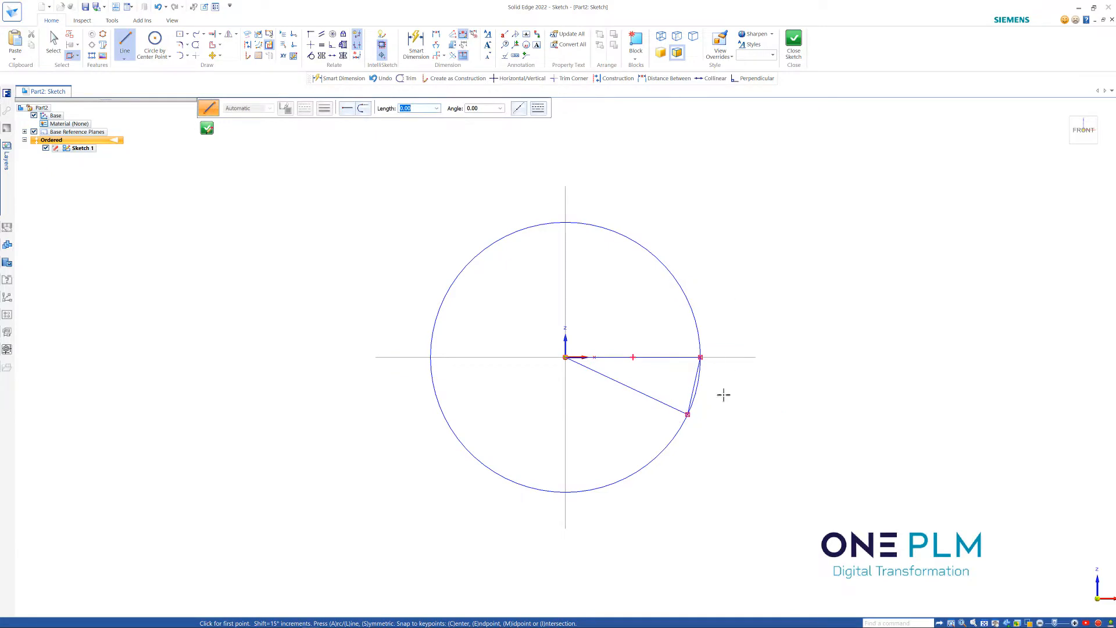
Step: Convert the circle and all three triangle lines to construction geometry
scroll(723, 394, "up", 2)
scroll(699, 397, "down", 1)
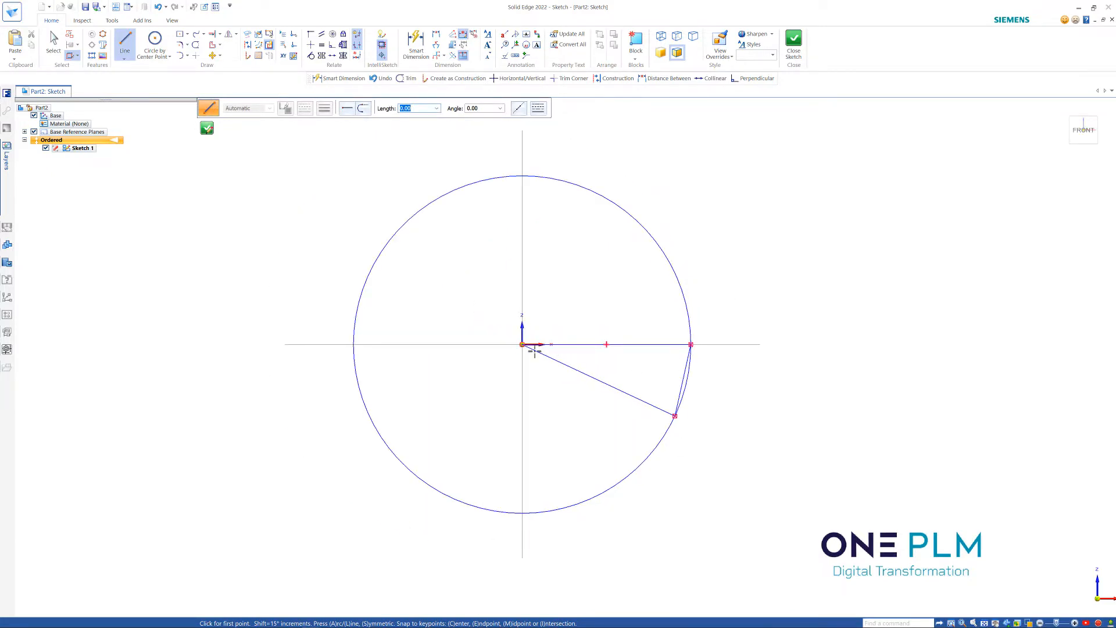
scroll(731, 387, "up", 1)
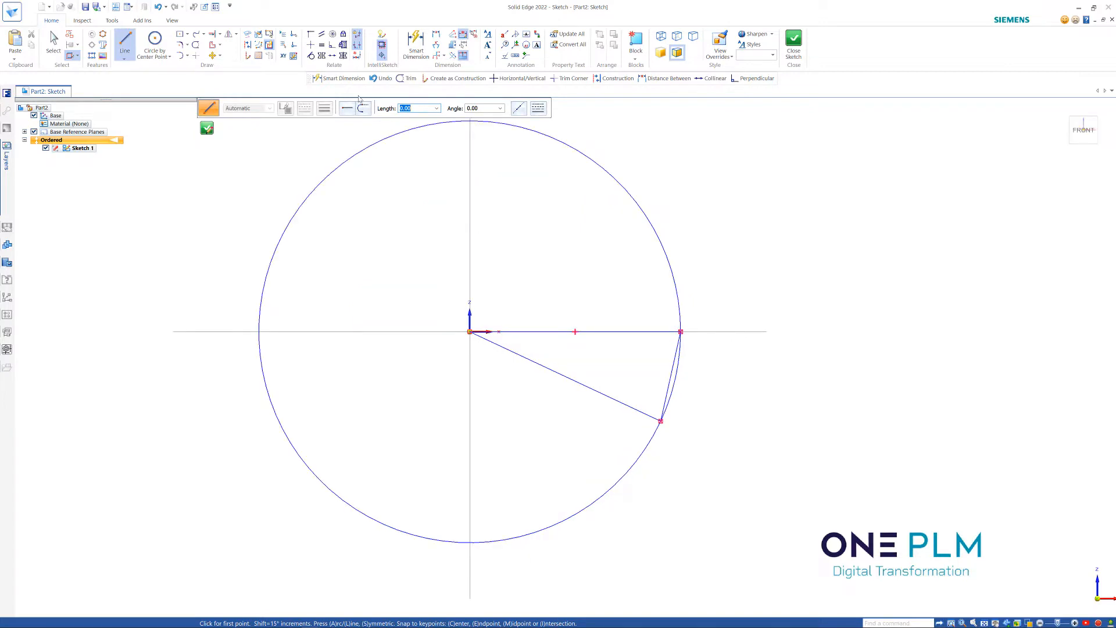
scroll(476, 260, "down", 1)
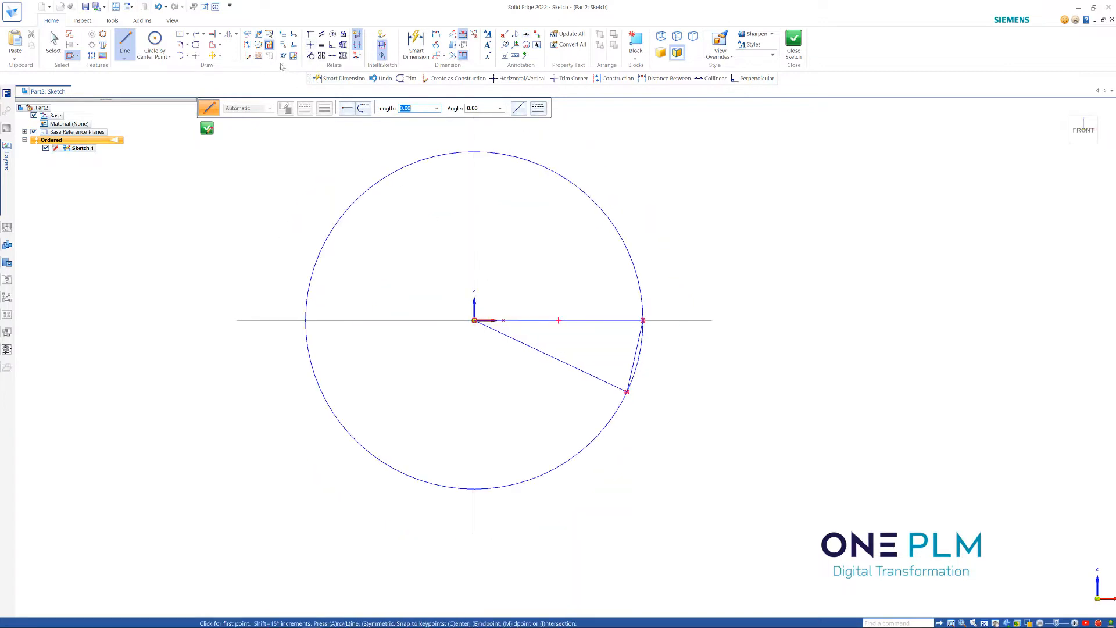
left_click(247, 45)
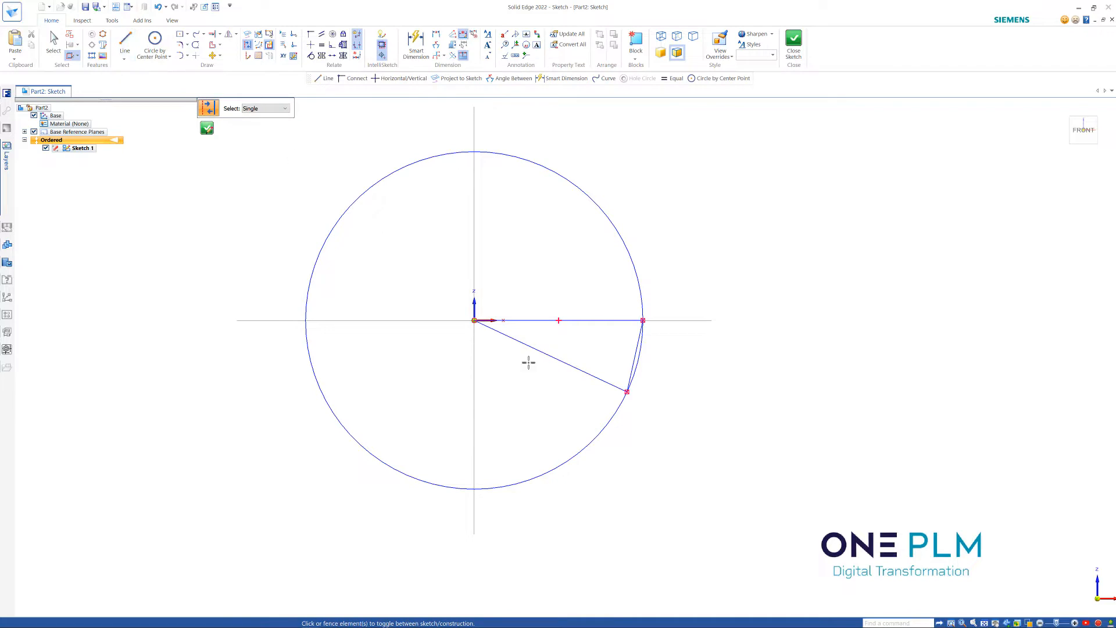
left_click_drag(277, 136, 715, 537)
Step: Dimension the short chord line between the two points on the circle as 127 mm
left_click(416, 43)
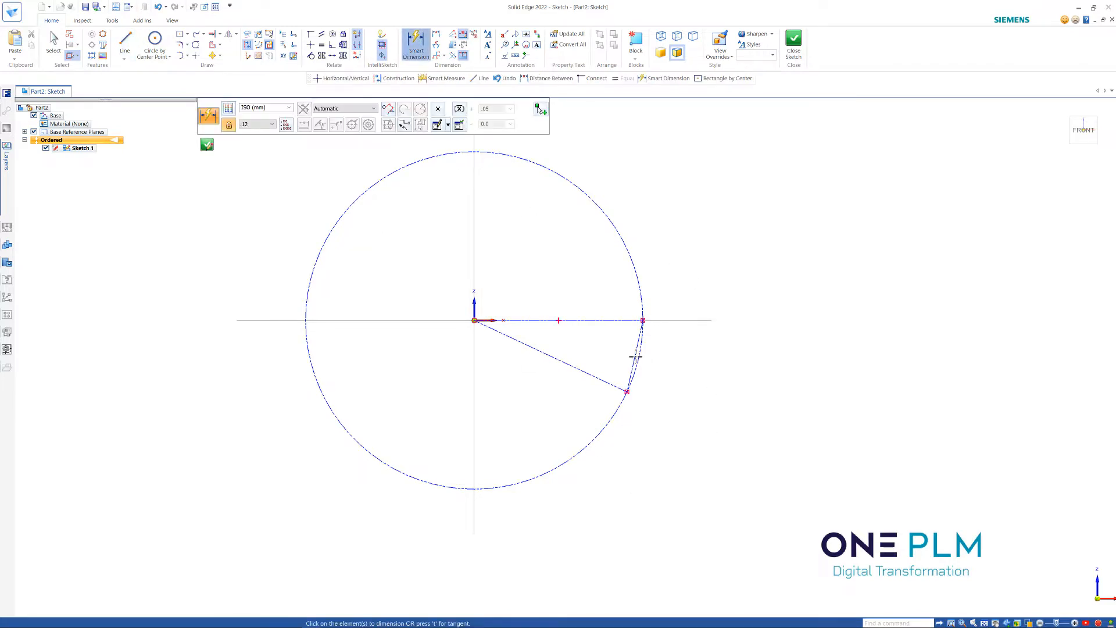
left_click(634, 356)
left_click(679, 367)
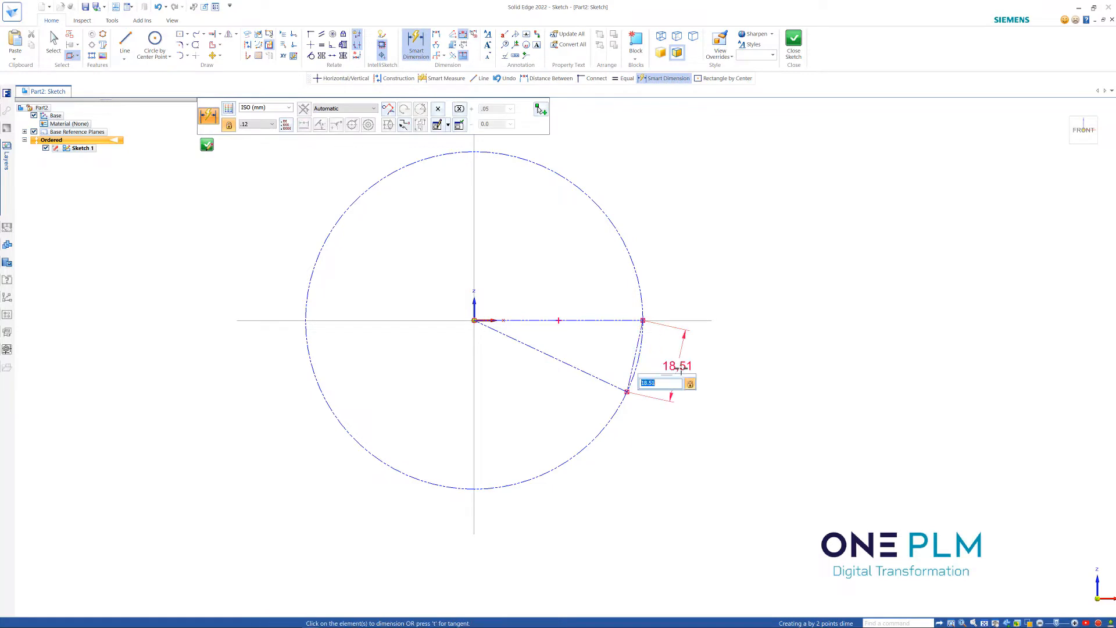
type("127")
key("Return")
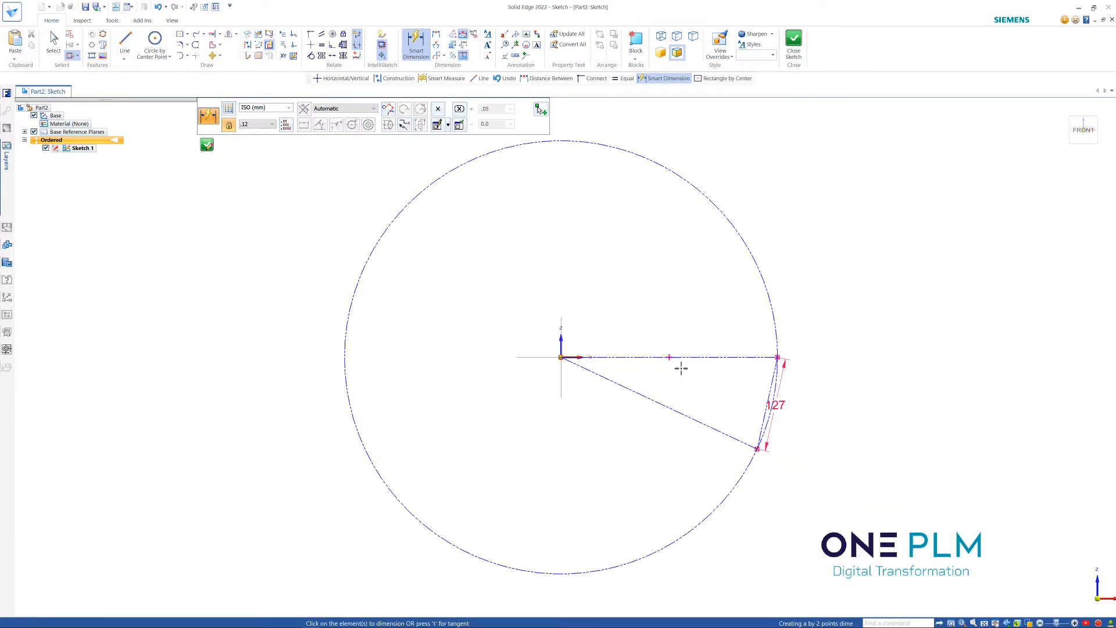
Step: Set the chord line's length dimension to 12.7 mm
key("Escape")
left_click(779, 405)
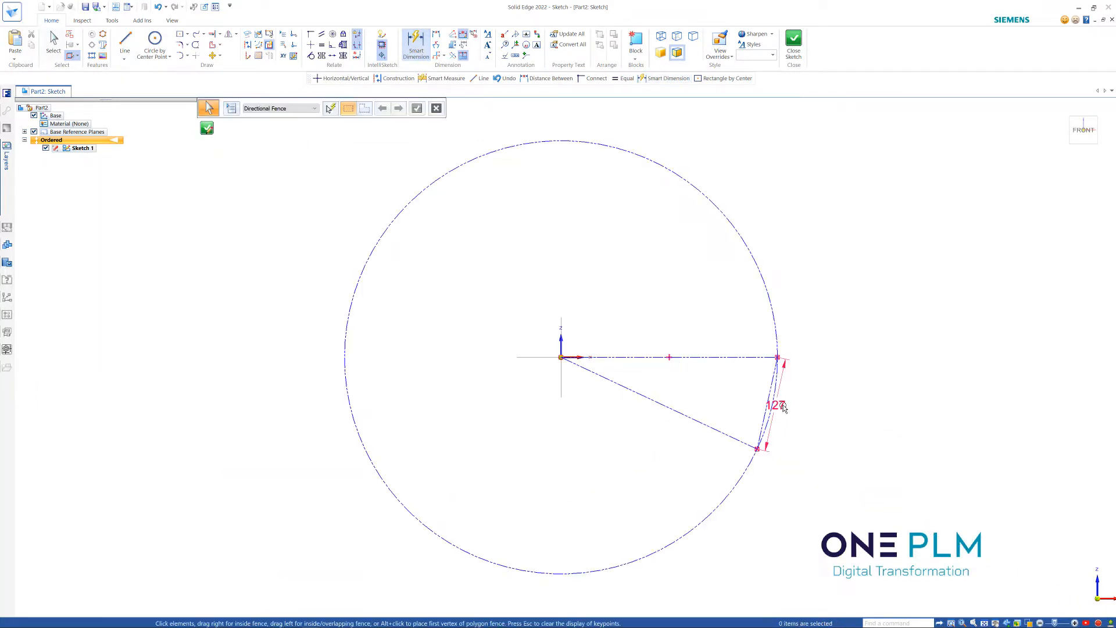
type("12.7")
key("Return")
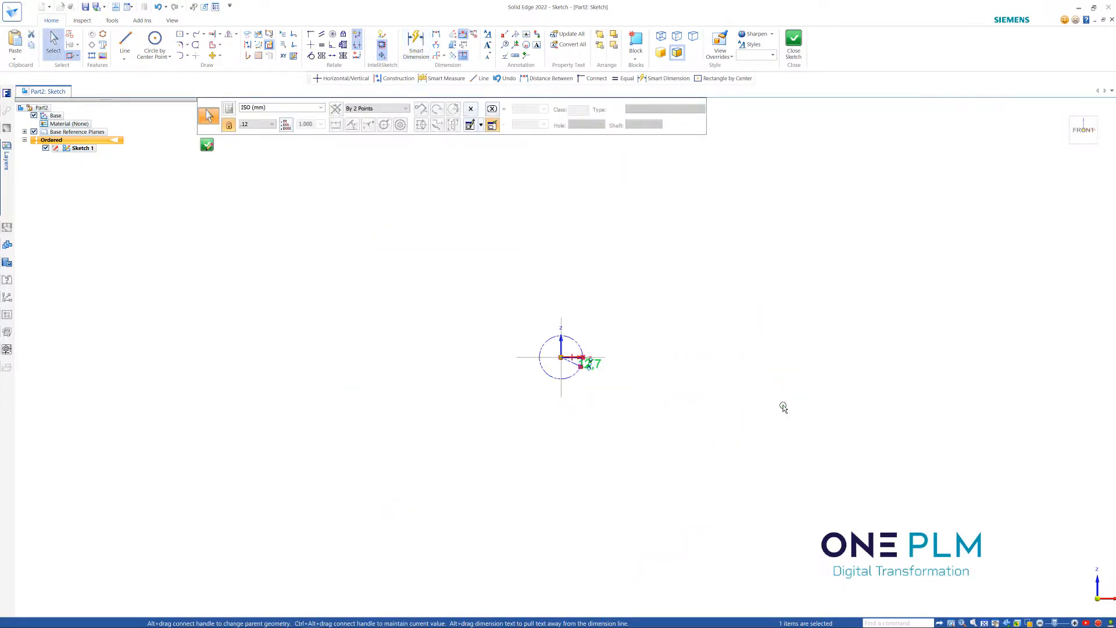
scroll(558, 355, "up", 8)
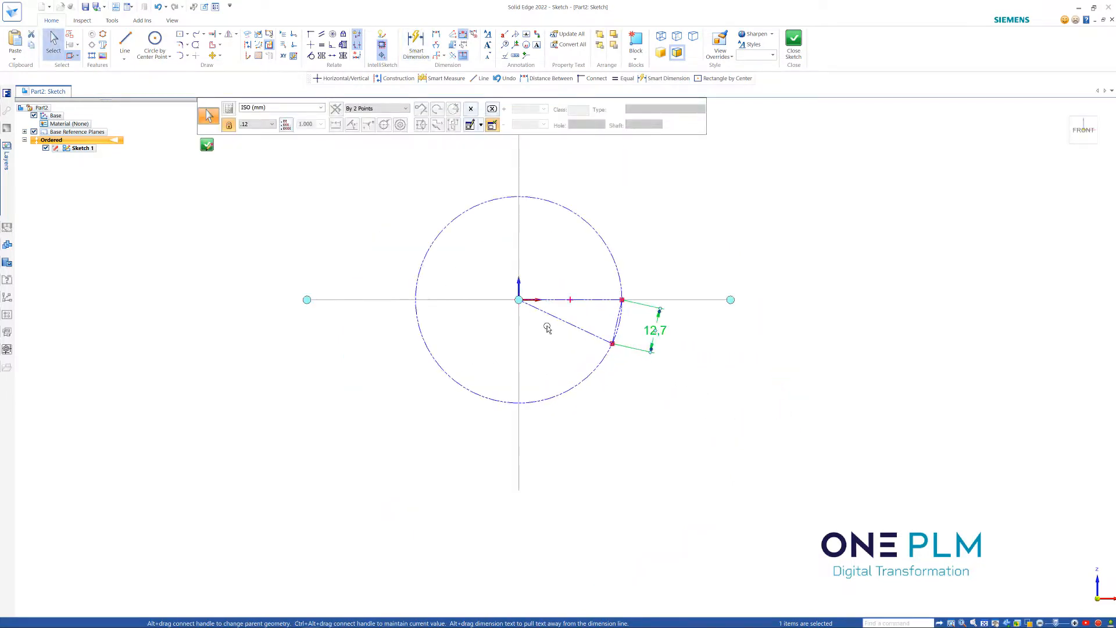
key("Escape")
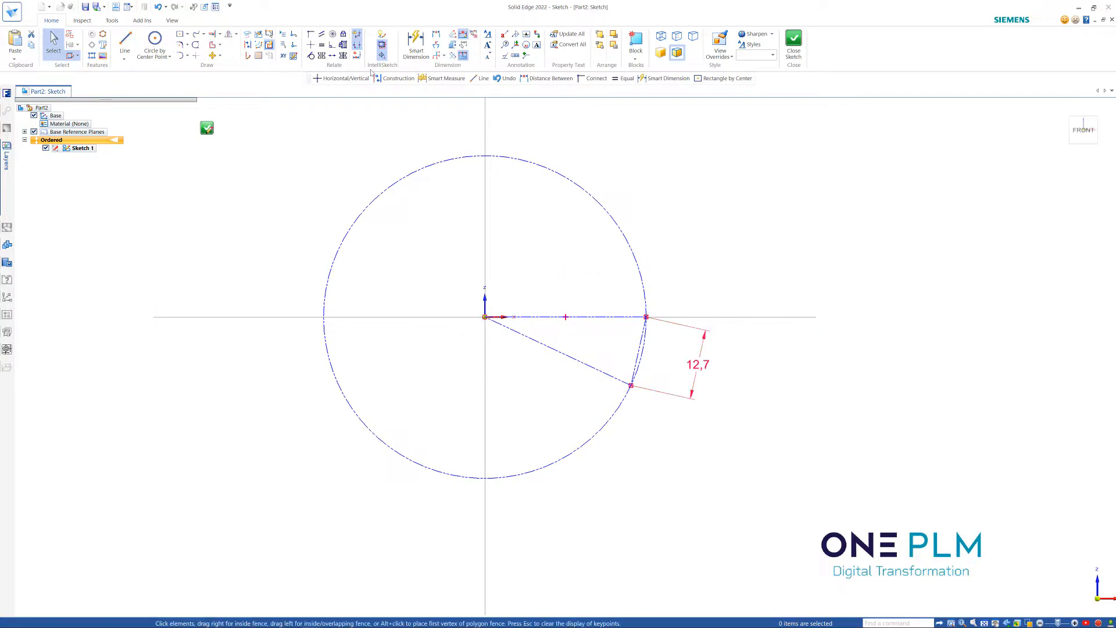
Step: Dimension the angle between the horizontal and the sloped radial lines as 12°
left_click(416, 44)
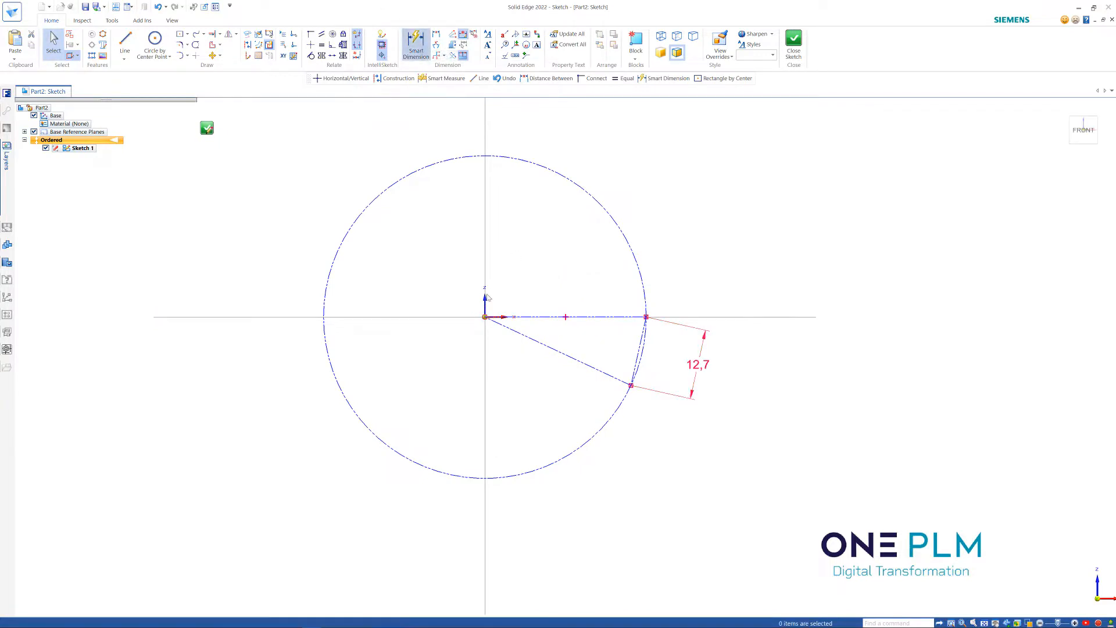
left_click(540, 317)
left_click(546, 346)
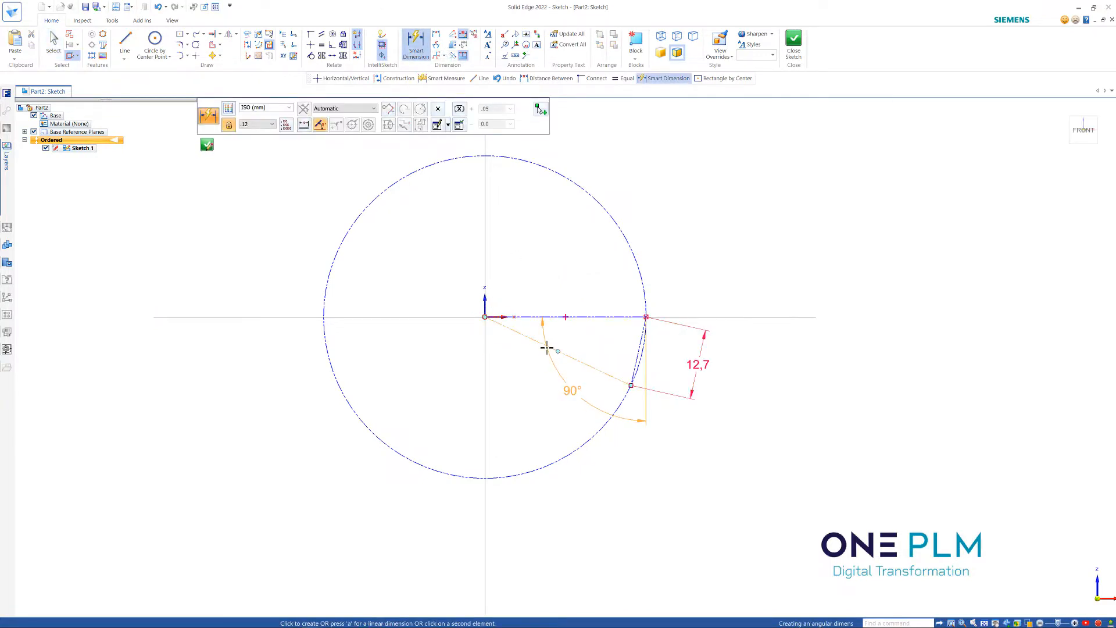
left_click(589, 343)
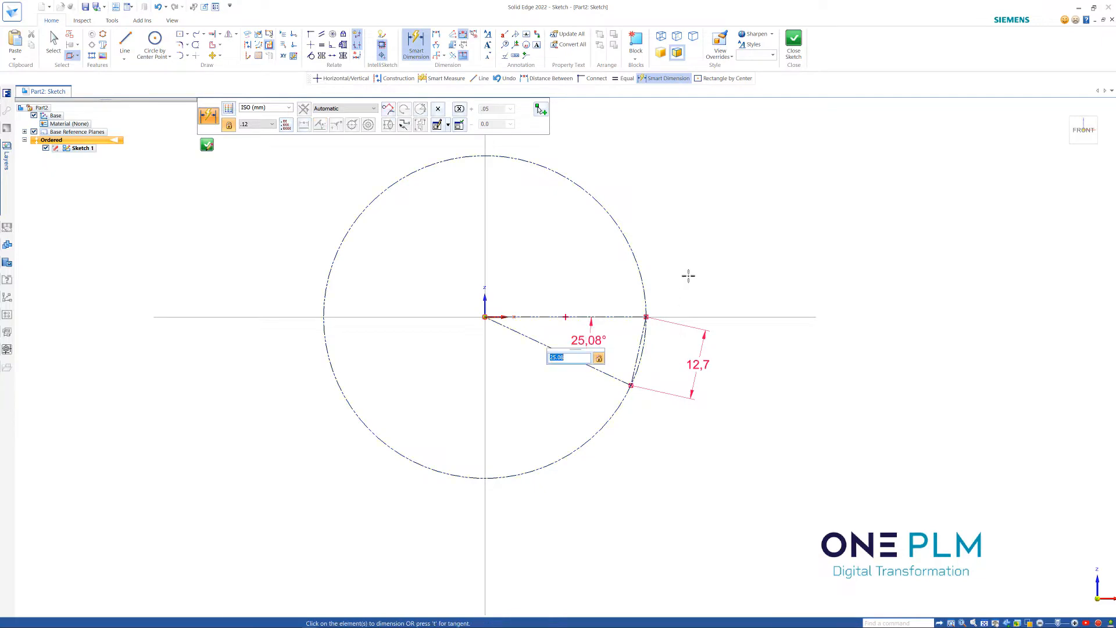
type("12")
key("Return")
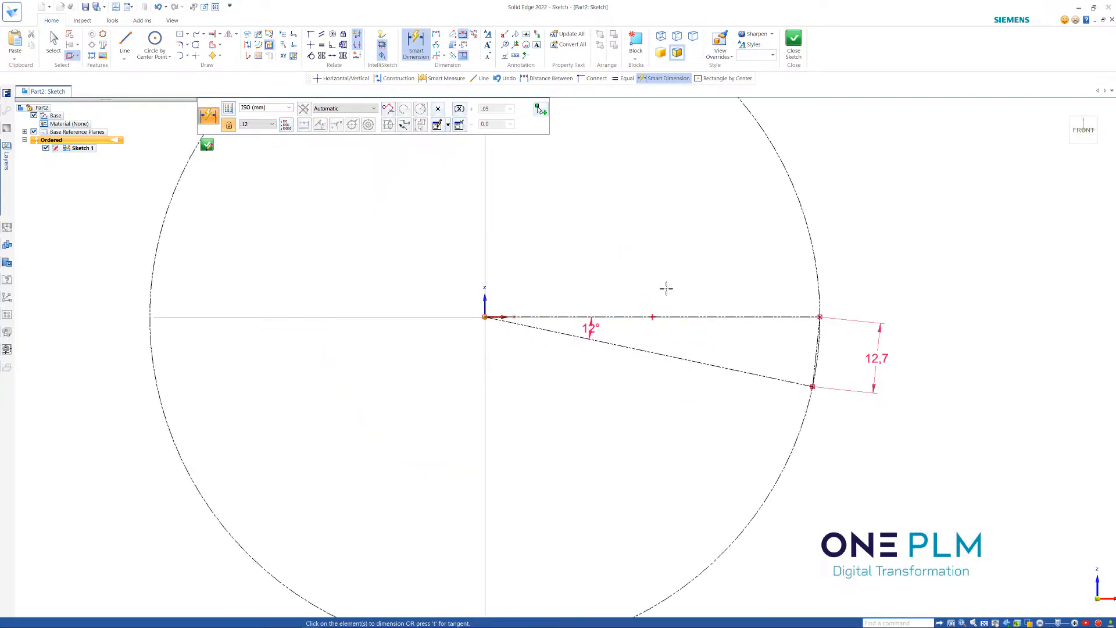
scroll(666, 289, "down", 4)
scroll(630, 316, "up", 1)
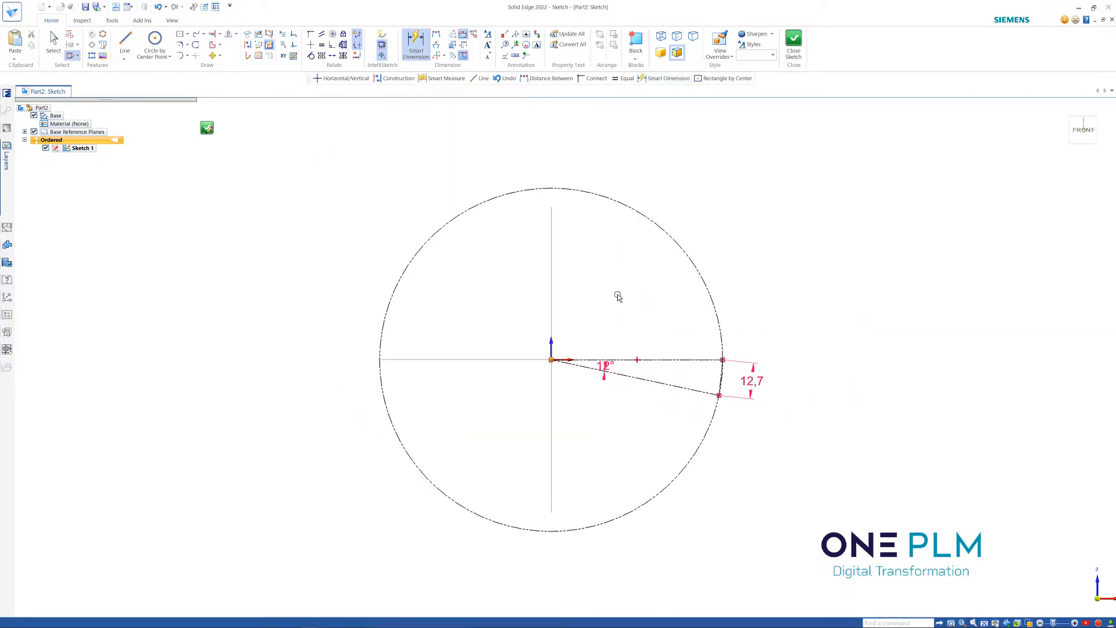
key("Escape")
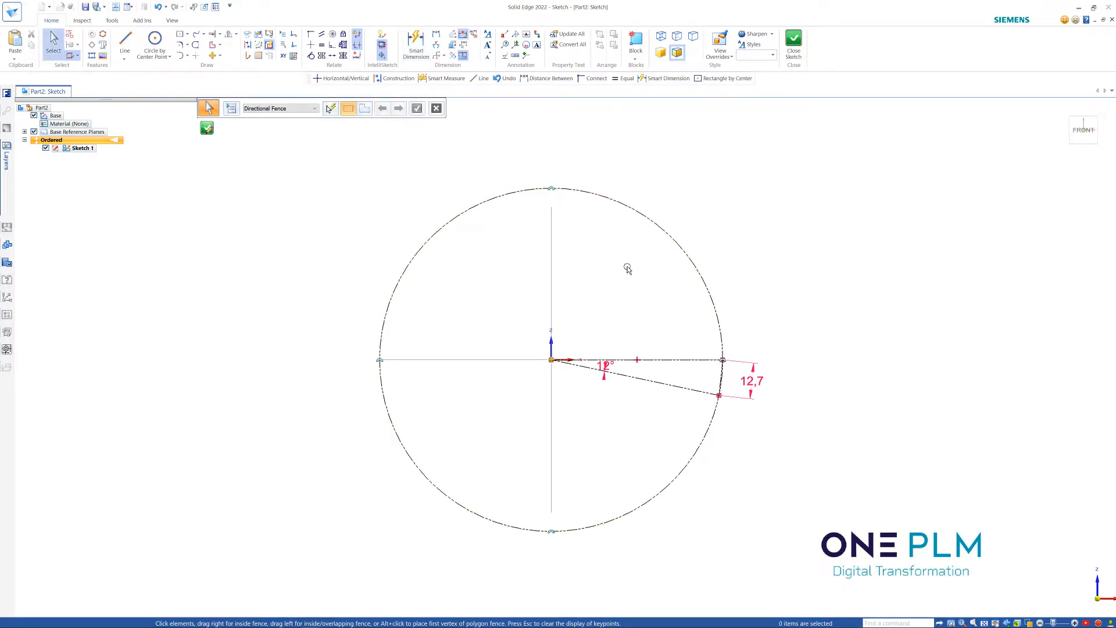
Step: Close the sketch, name it Ref, and leave the circle command
left_click(793, 43)
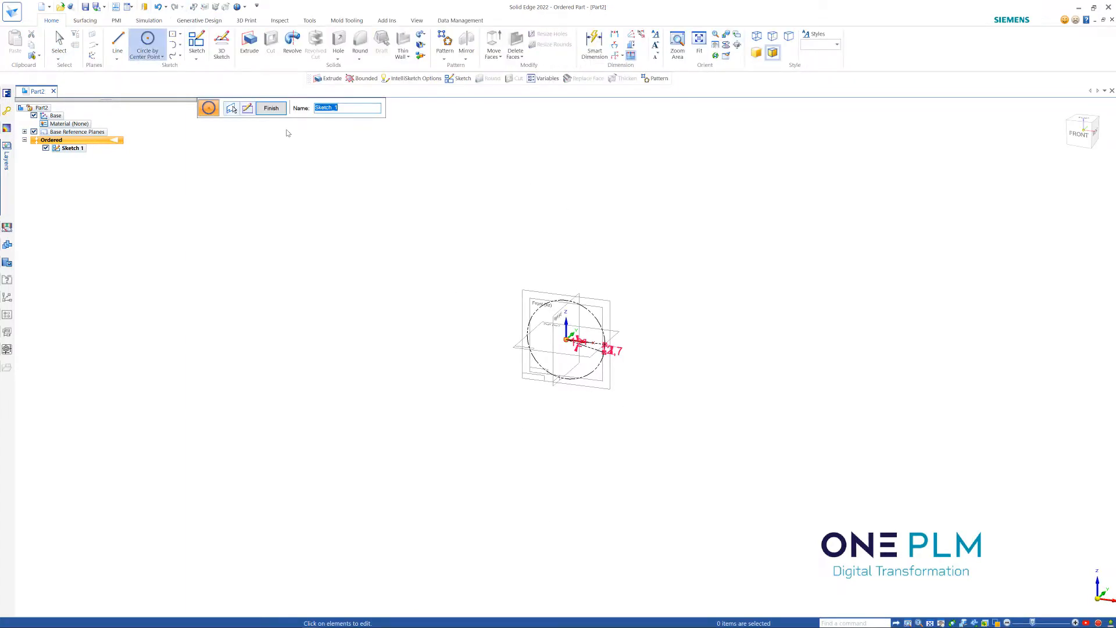
key("Return")
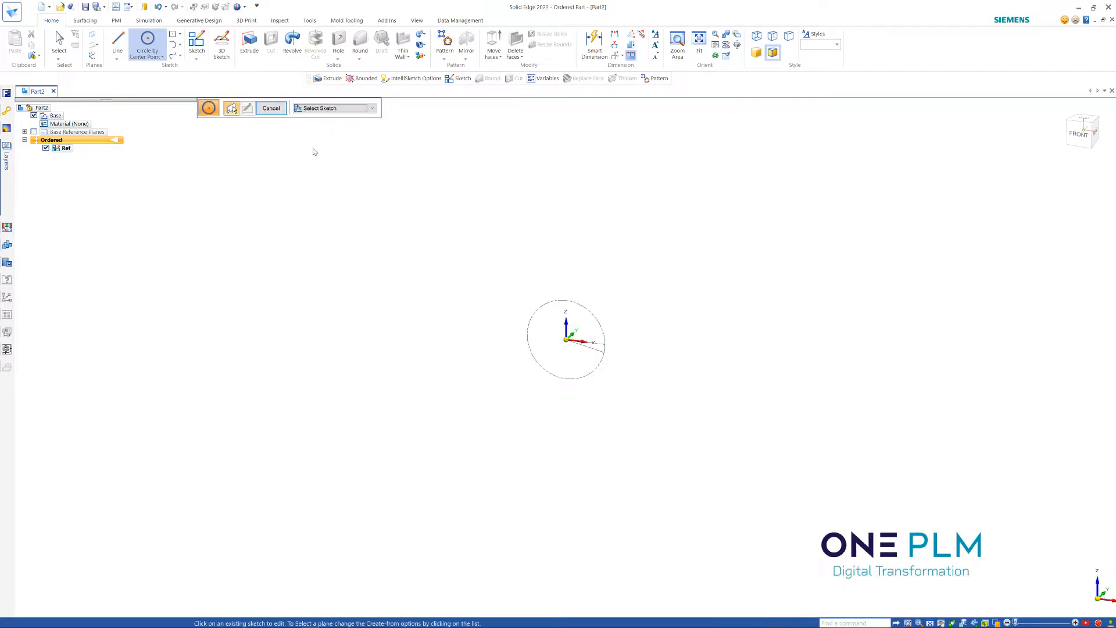
left_click(270, 109)
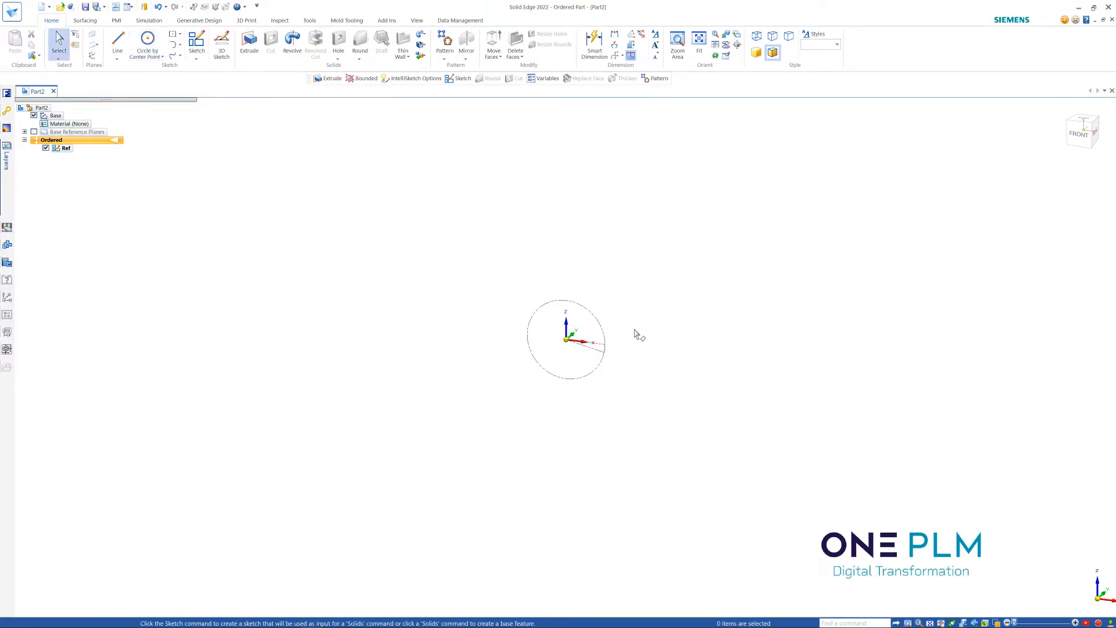
Step: Open the variable table and expand the Ref sketch's dimensions in the structured view
scroll(636, 331, "up", 3)
scroll(691, 430, "up", 2)
scroll(528, 165, "up", 1)
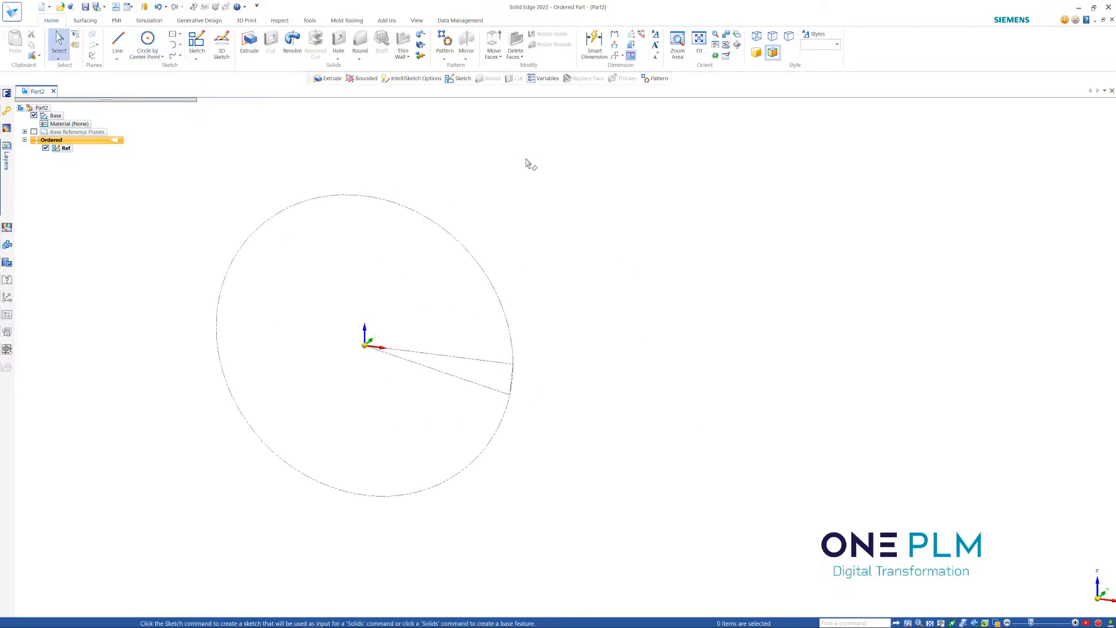
right_click(663, 202)
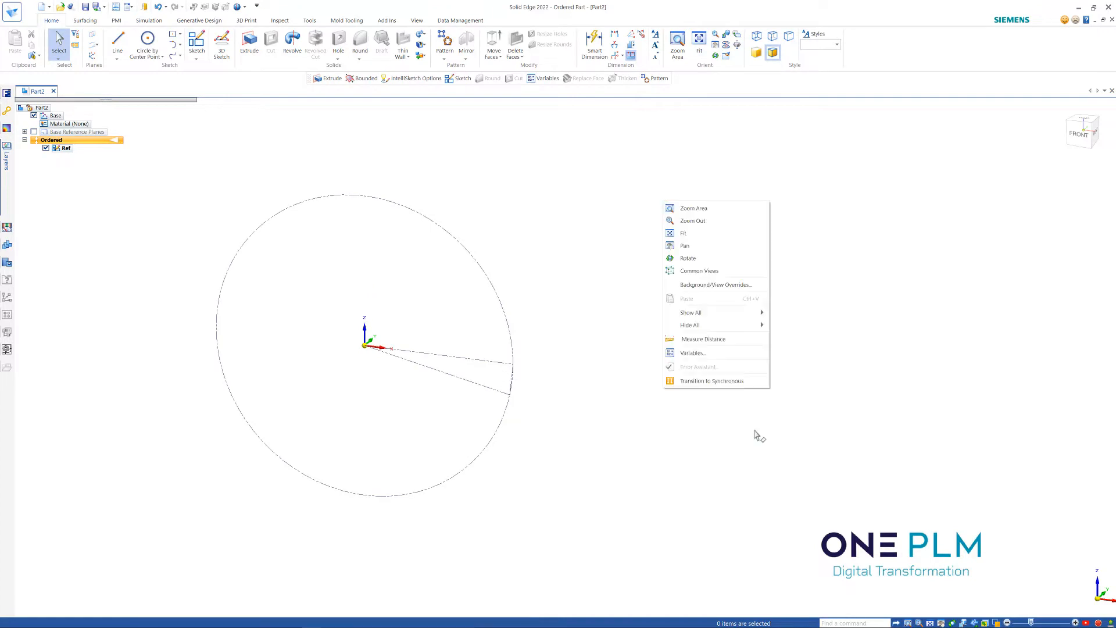
left_click(704, 354)
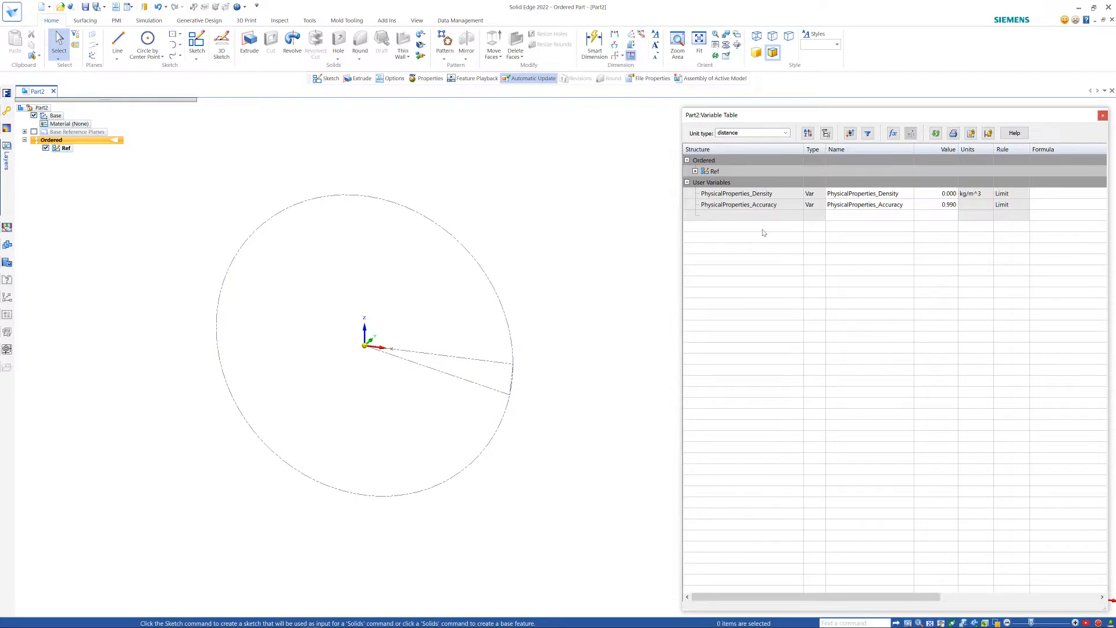
left_click(826, 133)
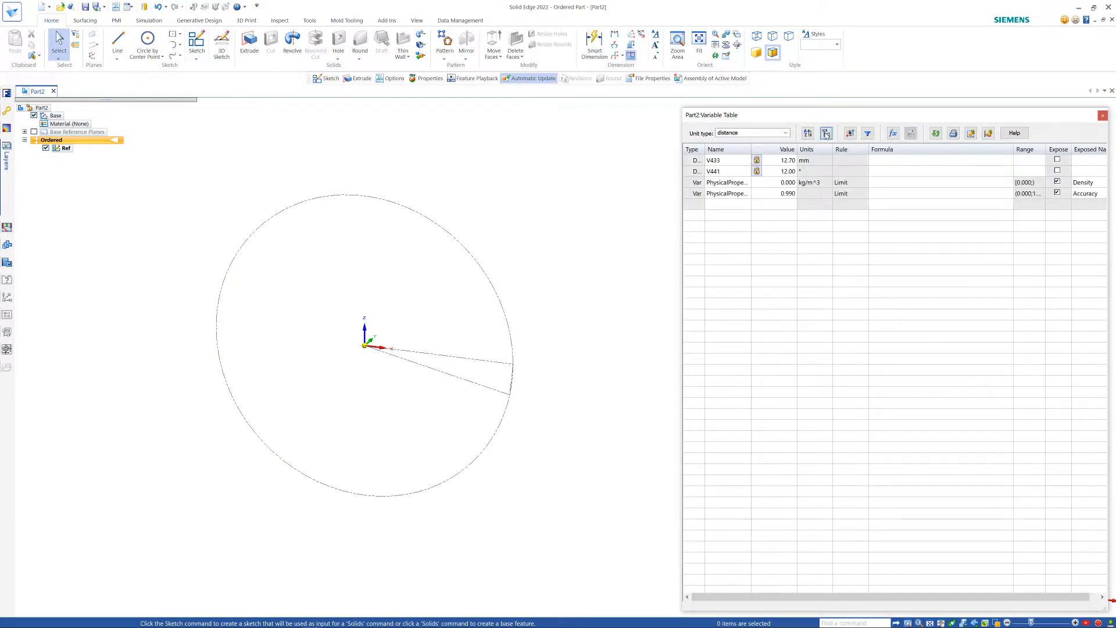
left_click(826, 133)
left_click(695, 170)
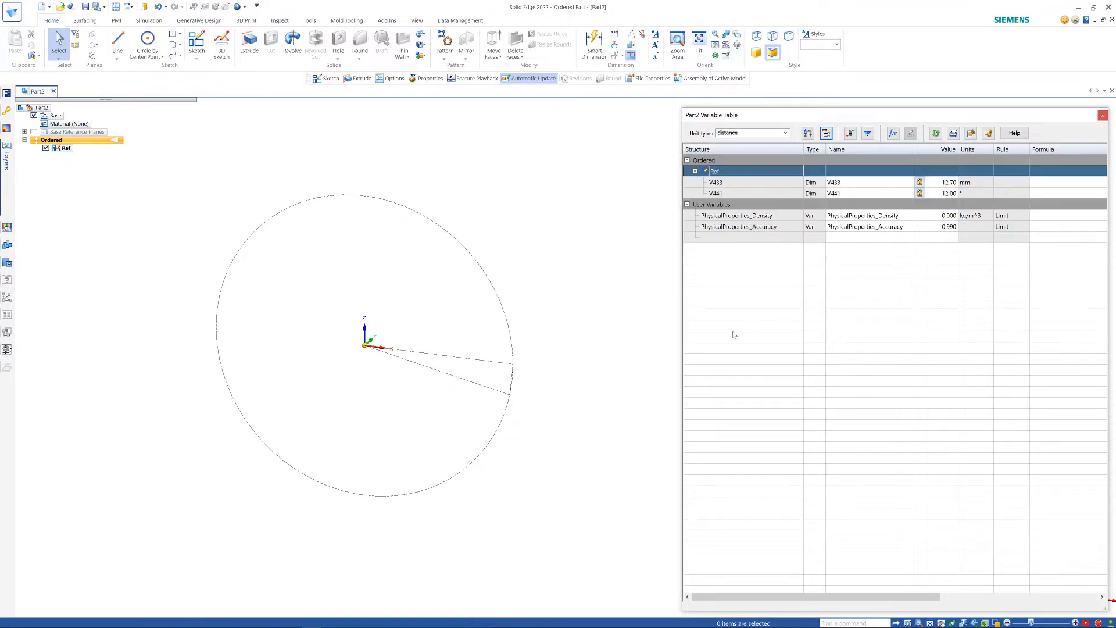
Step: Add a user variable named Teeth with a value of 24
left_click(868, 237)
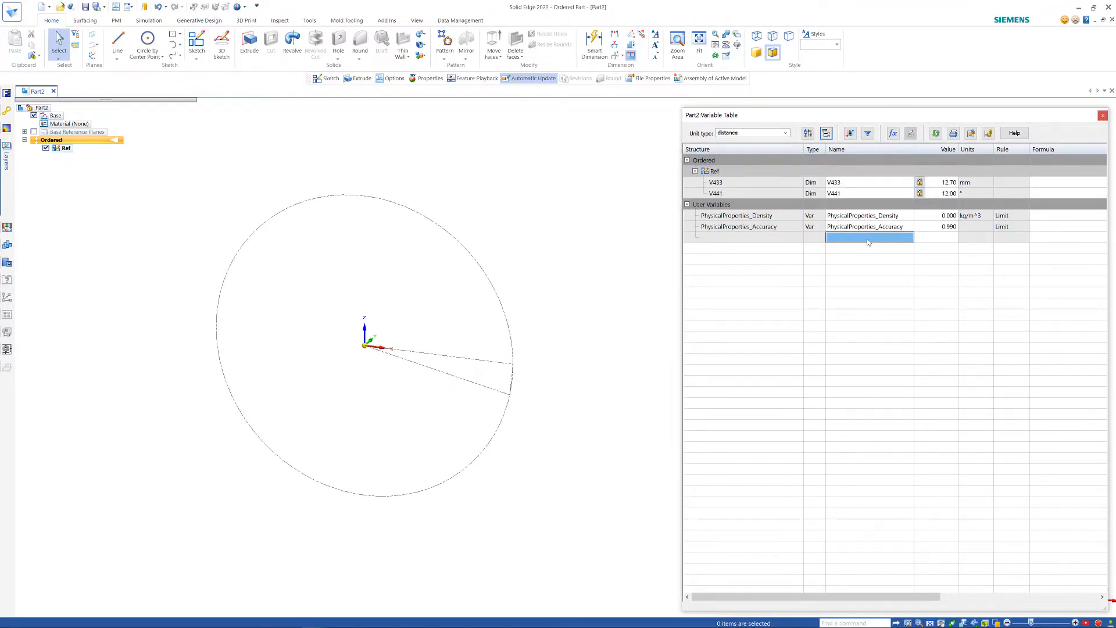
type("Teeth")
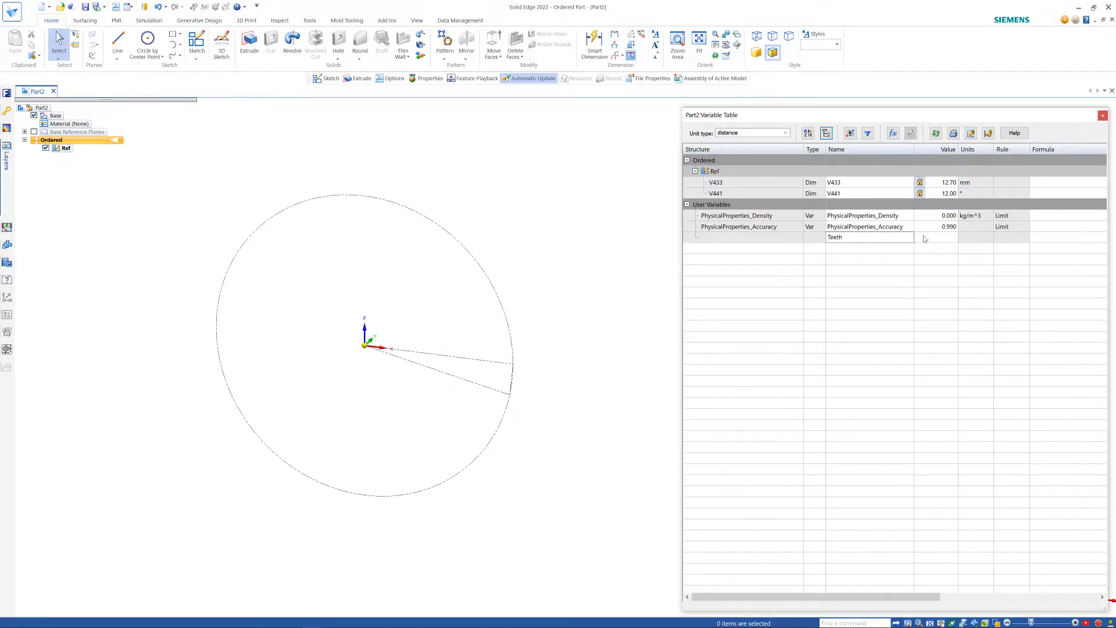
left_click(927, 239)
type("32")
Step: Drive the Ref sketch's angle dimension with the formula 360/Teeth
left_click(1045, 195)
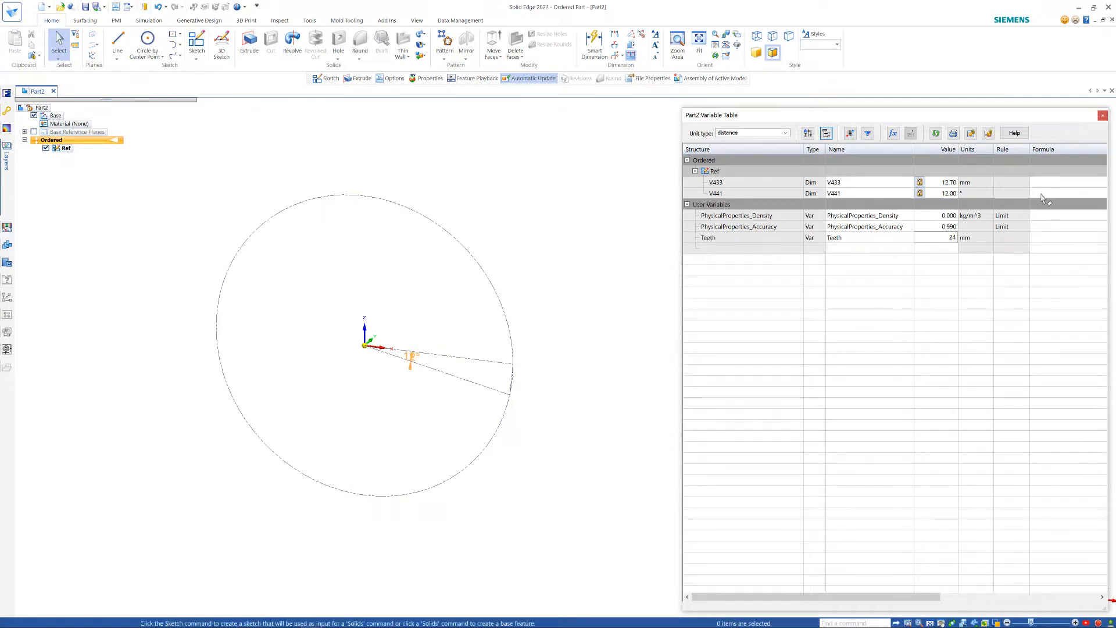
type("360/")
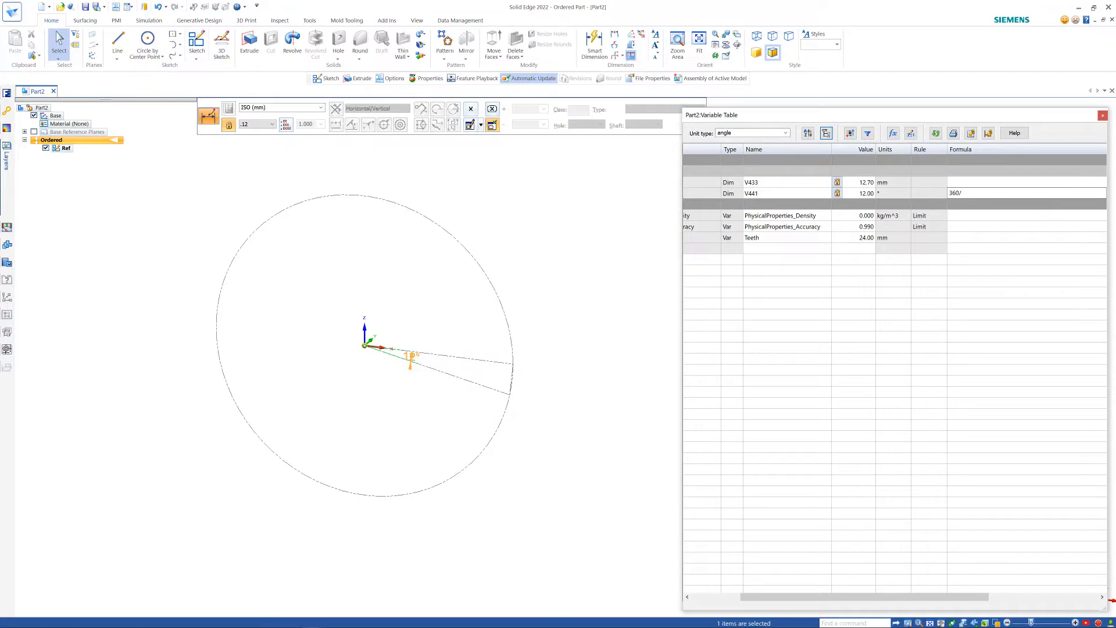
key("Return")
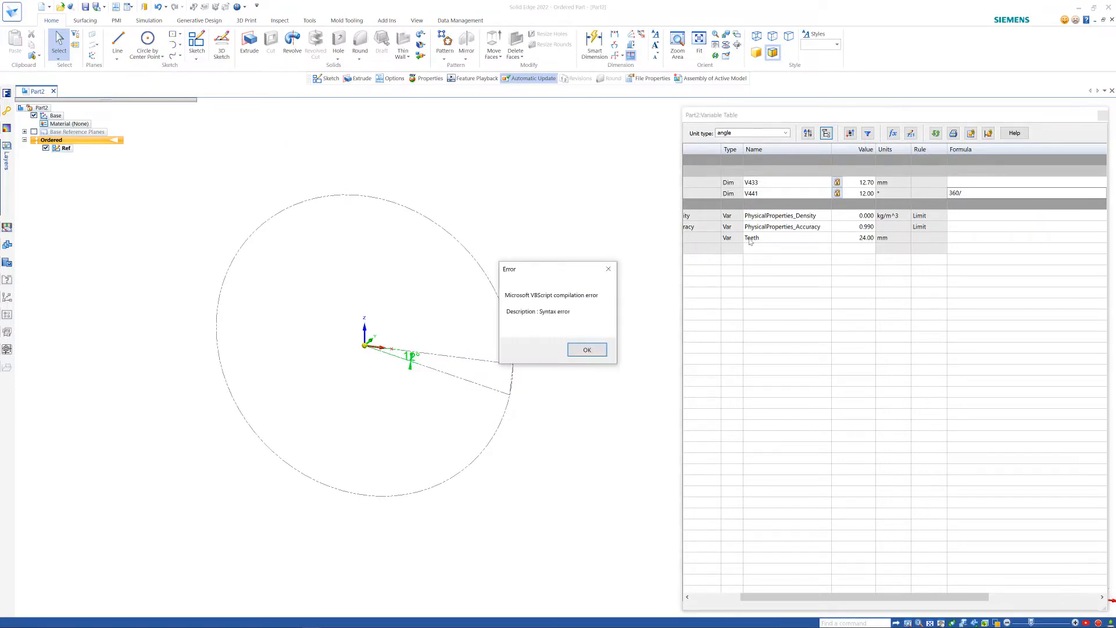
left_click(587, 349)
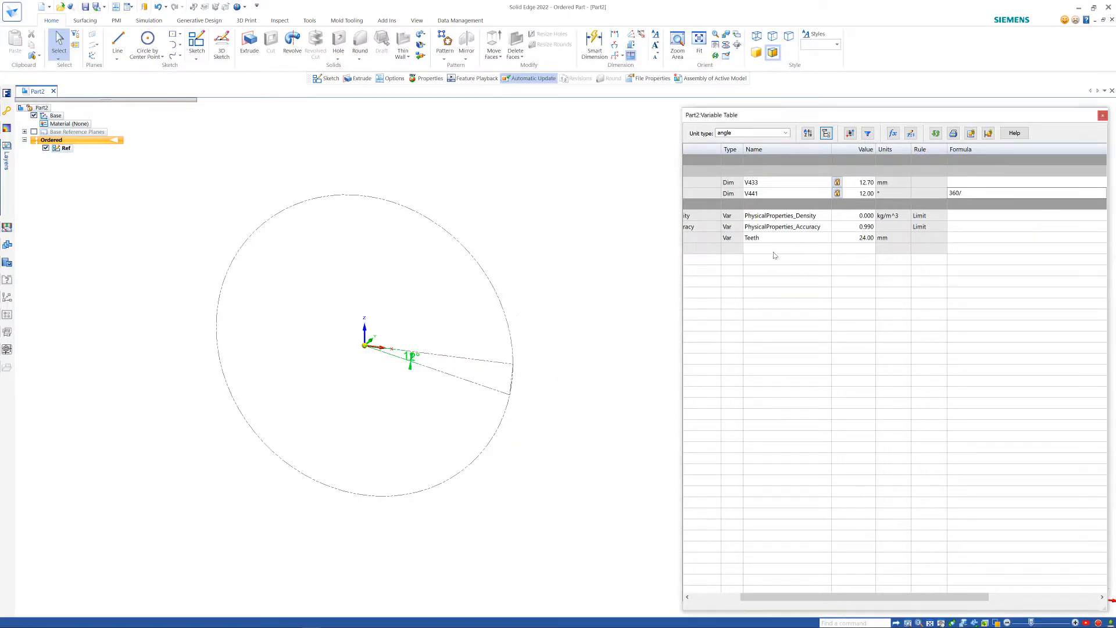
left_click(968, 194)
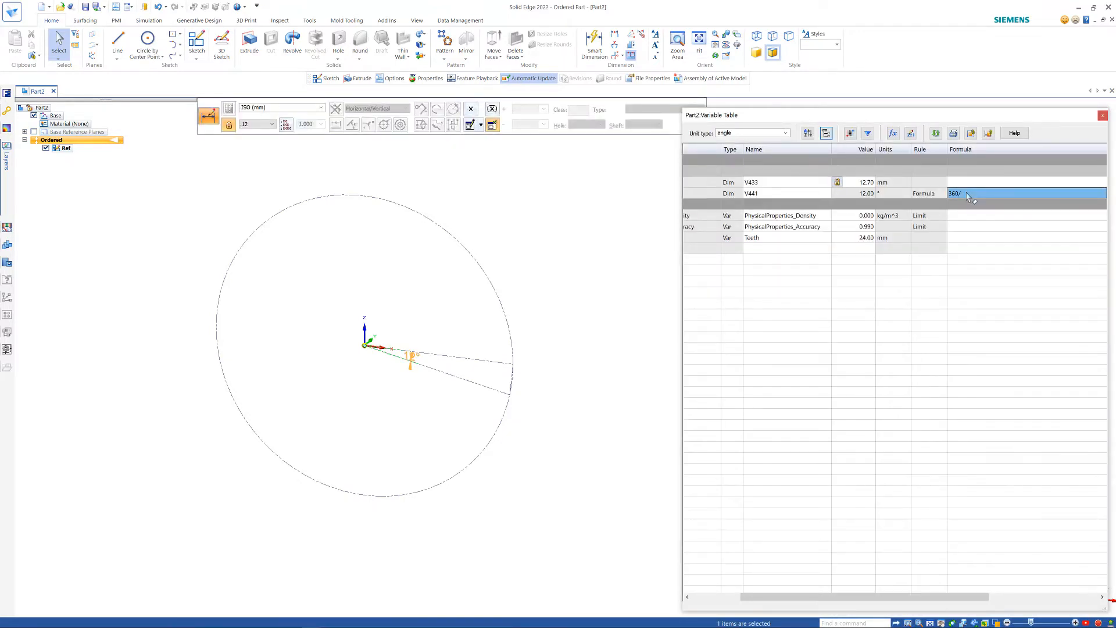
left_click(967, 194)
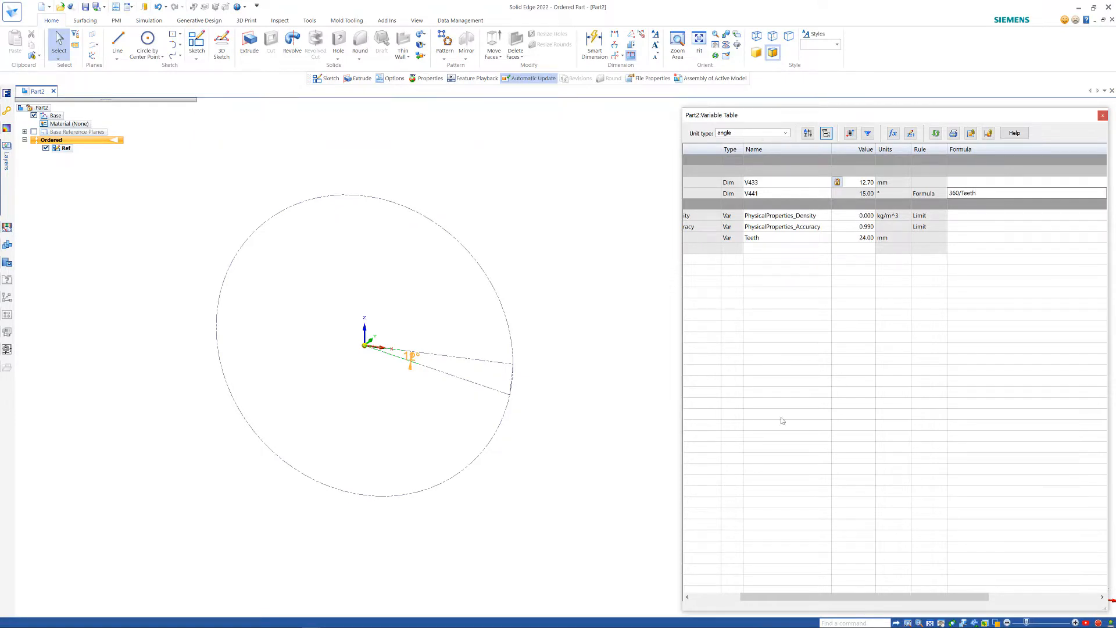
key("Return")
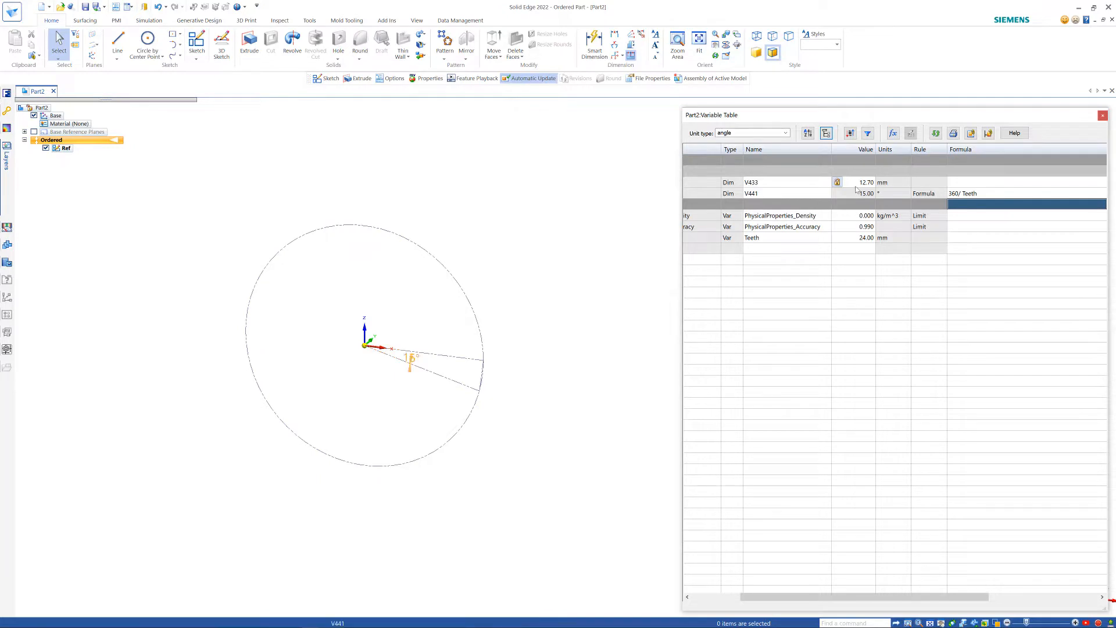
Step: Test the Teeth variable with a value of 32 and set it back to 24
left_click(864, 238)
type("32")
key("Return")
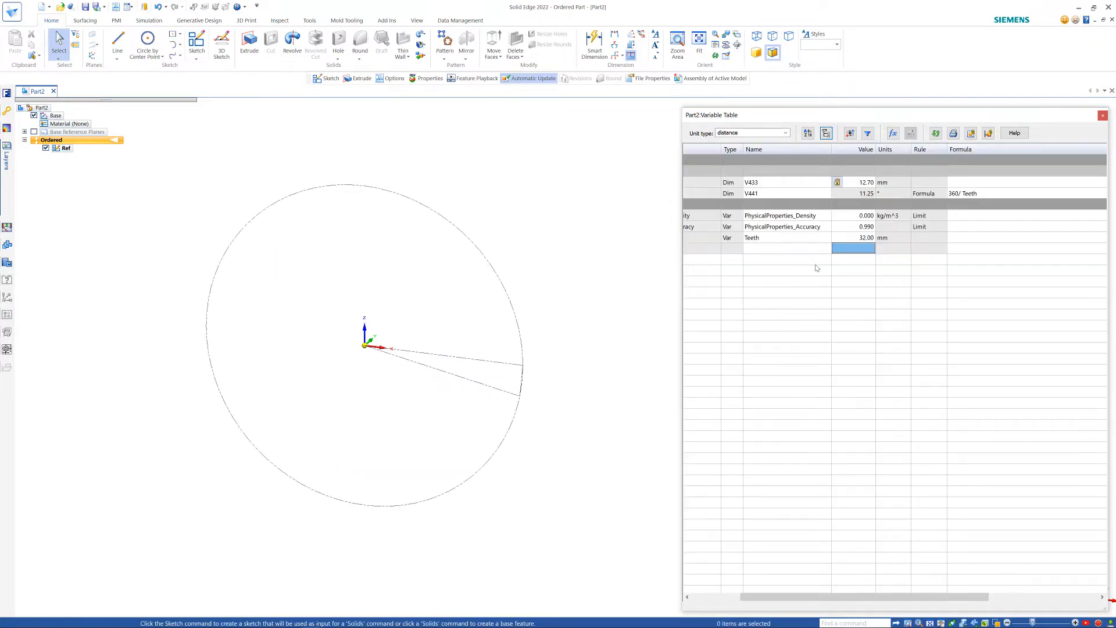
left_click(855, 240)
type("24")
key("Return")
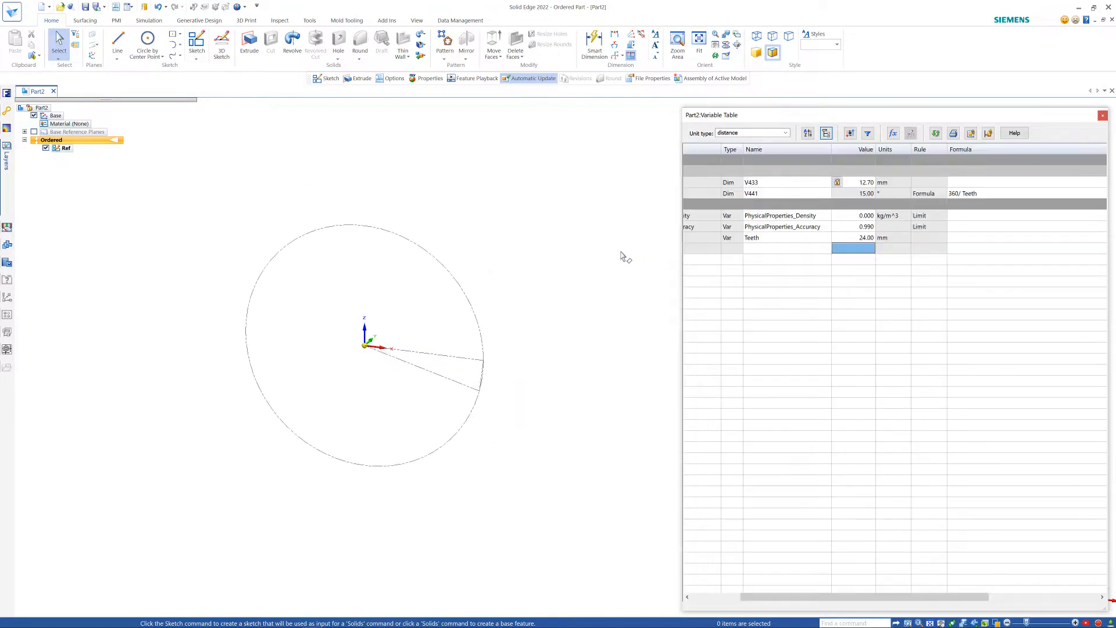
Step: Close the variable table
mouse_move(884, 115)
left_mouse_down()
mouse_move(853, 117)
mouse_move(895, 113)
left_mouse_up()
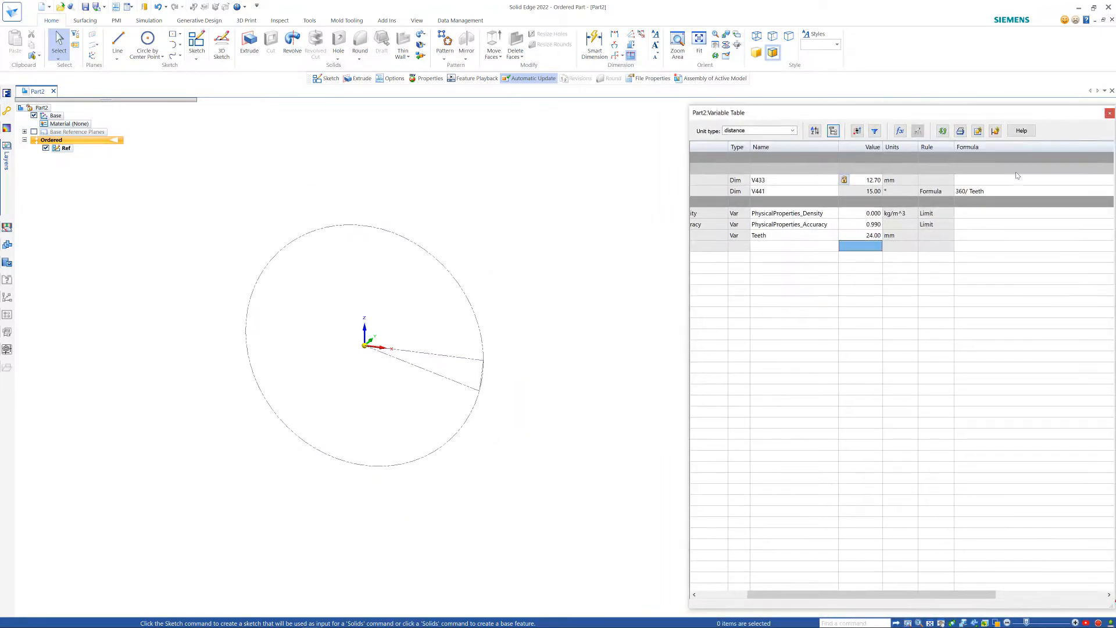
left_click(1110, 113)
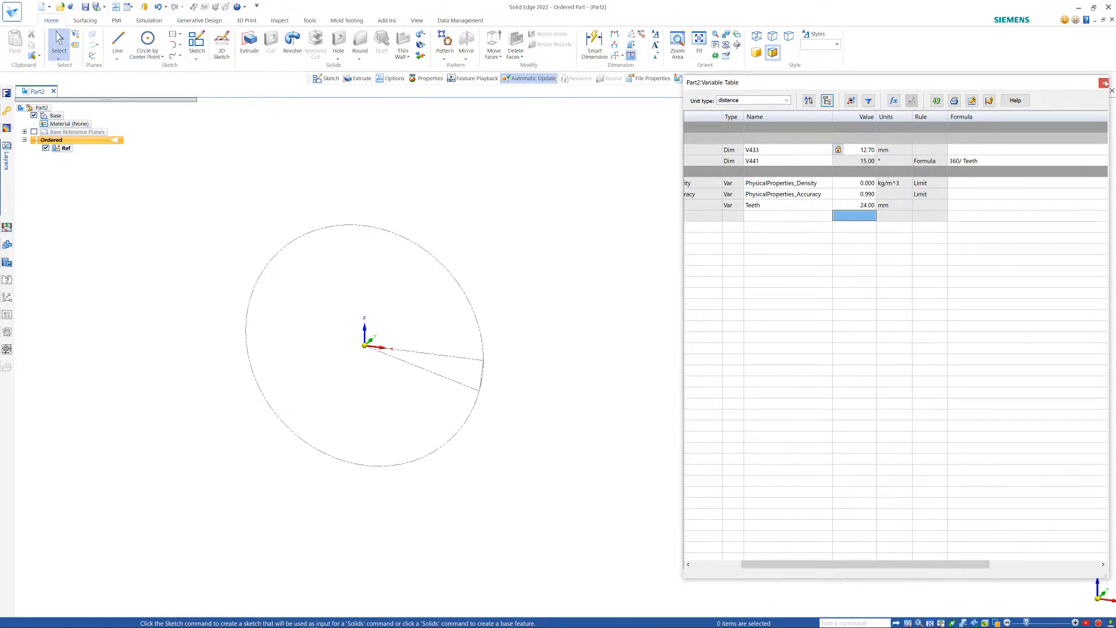
left_click(1104, 83)
Step: Start a revolved protrusion with its profile sketch on the right (YZ) base plane
scroll(167, 295, "up", 1)
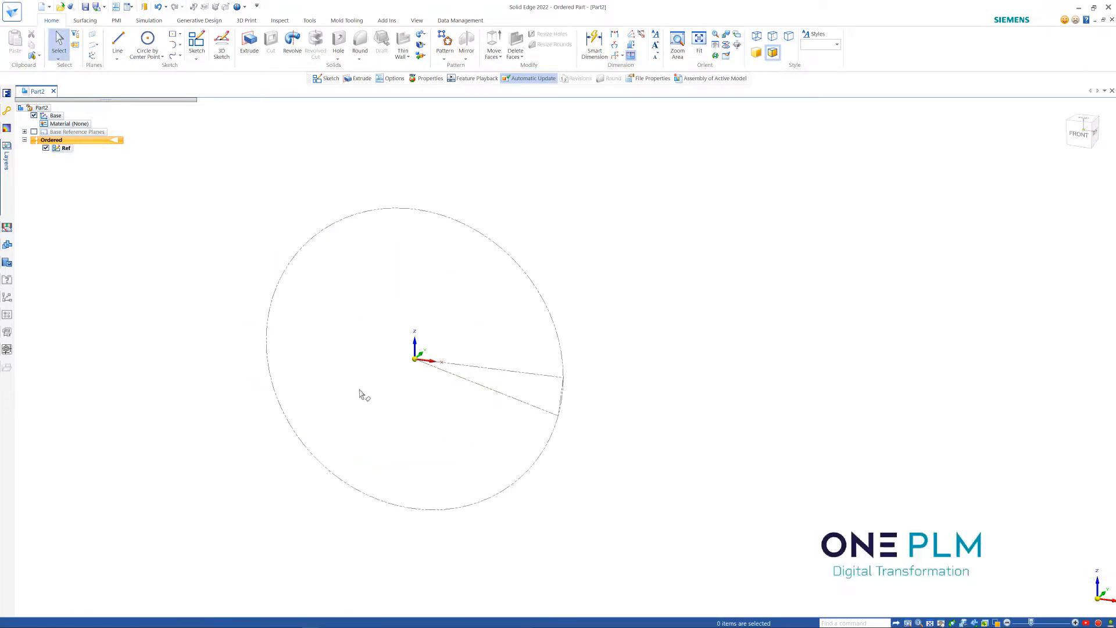
scroll(359, 390, "down", 1)
scroll(176, 363, "up", 1)
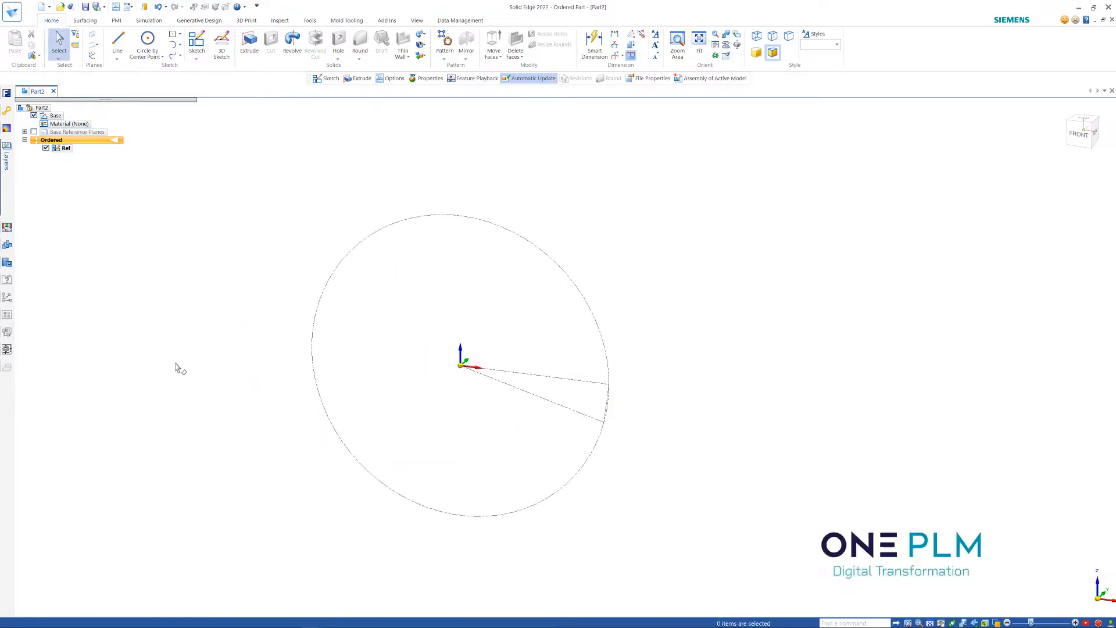
left_click(292, 42)
mouse_move(511, 349)
middle_mouse_down()
mouse_move(466, 319)
mouse_move(491, 313)
mouse_move(466, 319)
mouse_move(493, 360)
middle_mouse_up()
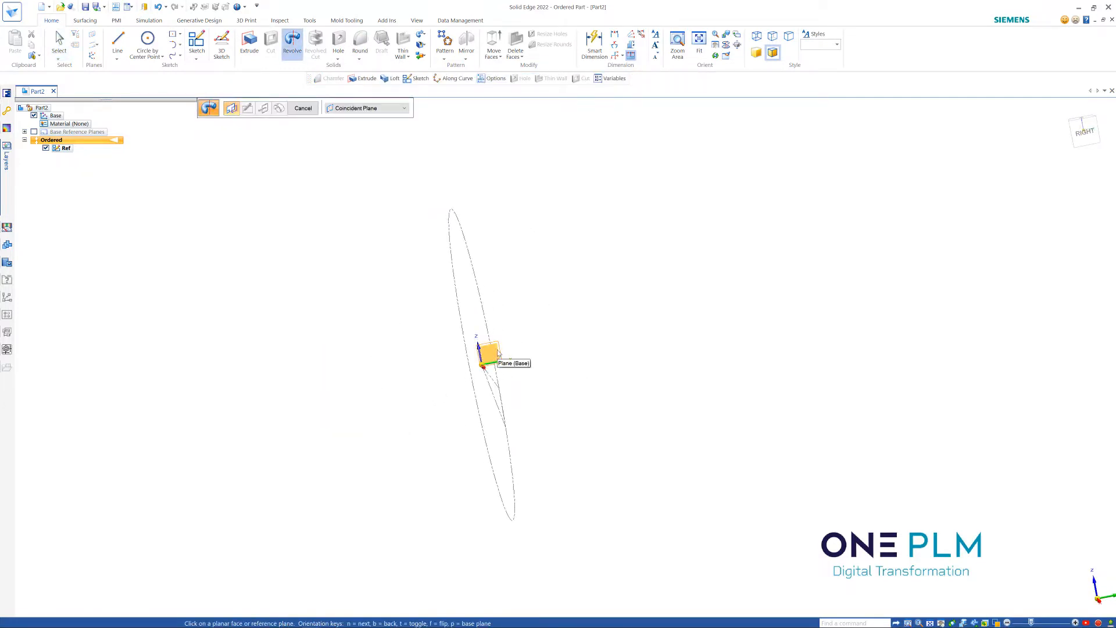
left_click(498, 353)
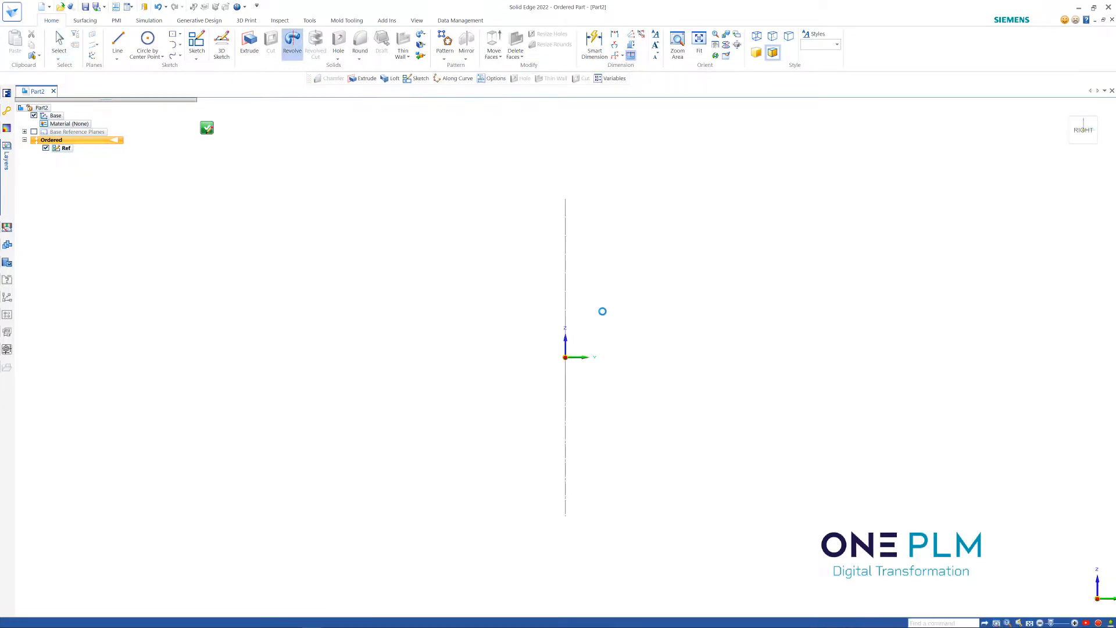
Step: Sketch a closed L-shaped profile above the origin, with its long edge on the vertical axis and an upright leg about 3.25 mm thick
left_click(565, 321)
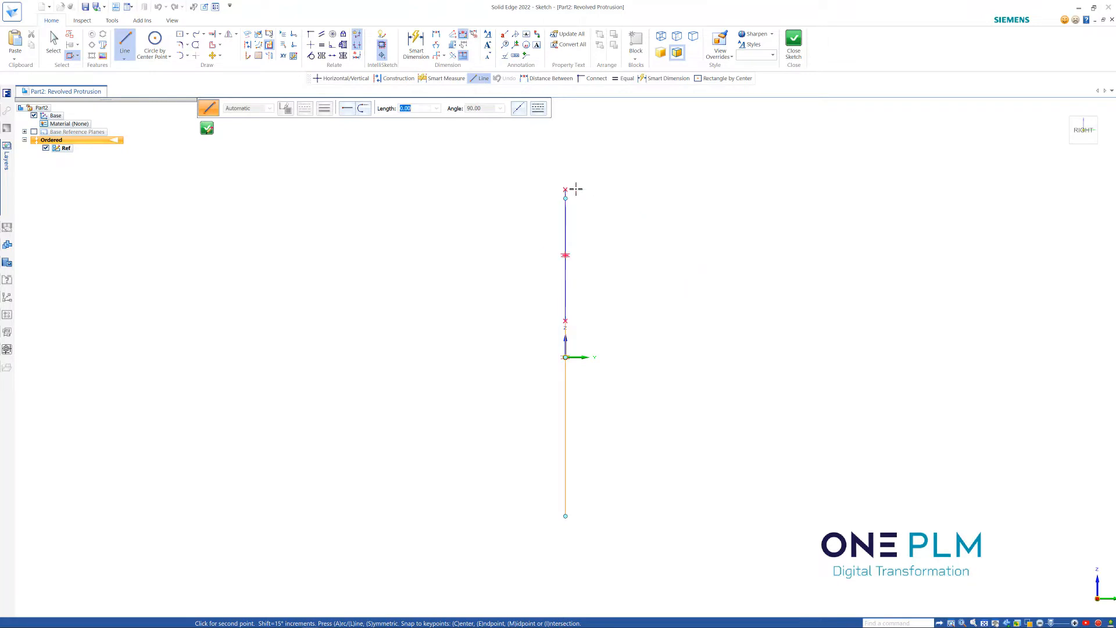
left_click(565, 190)
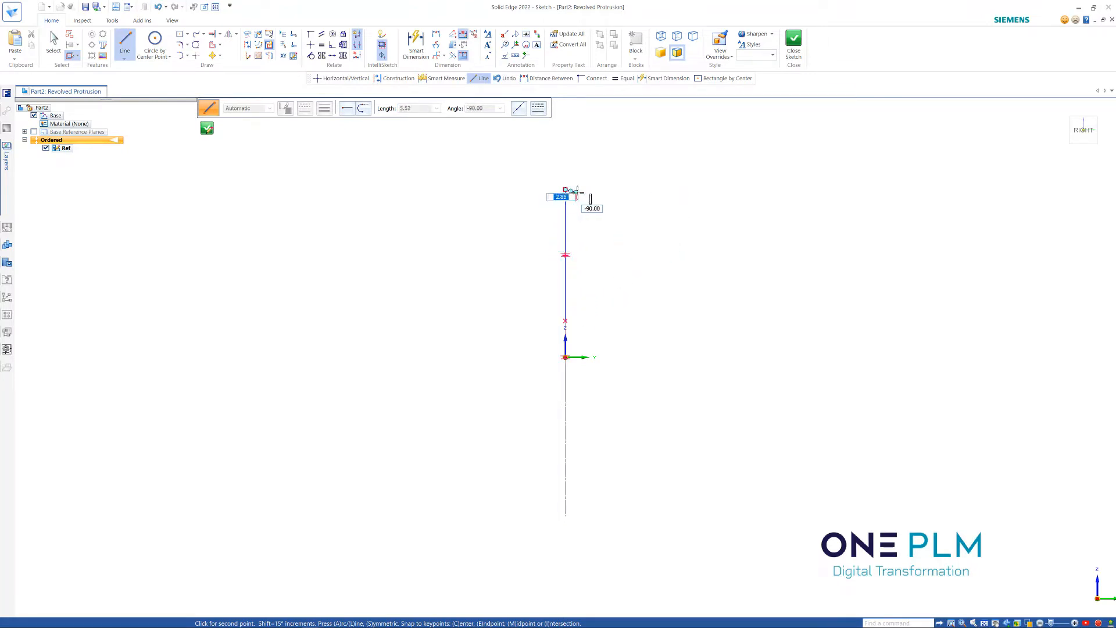
left_click(576, 303)
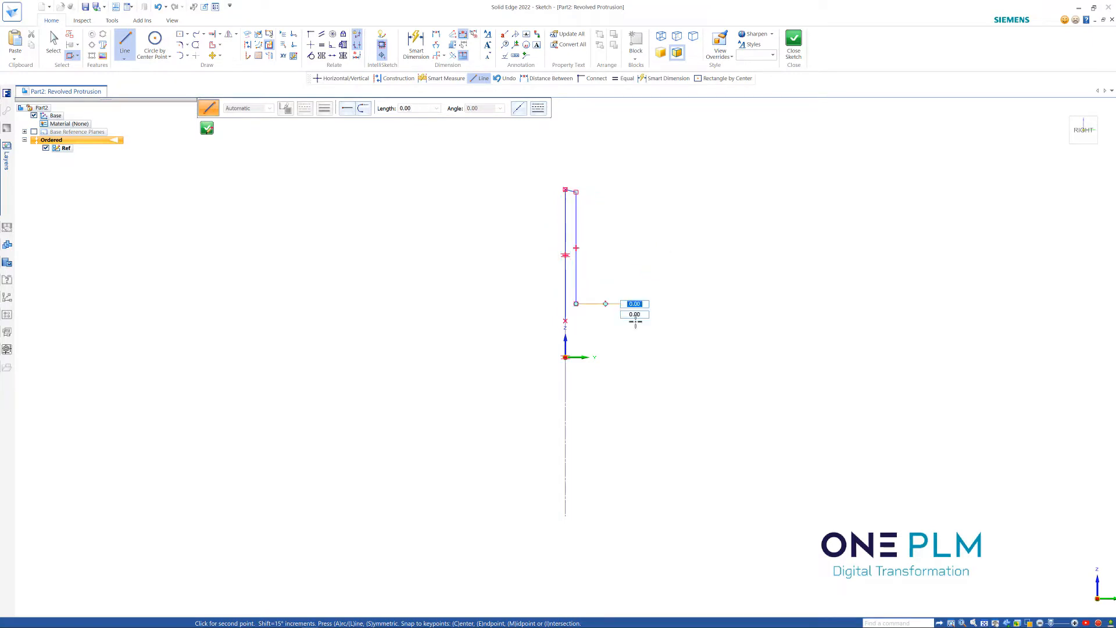
left_click(635, 304)
left_click(634, 321)
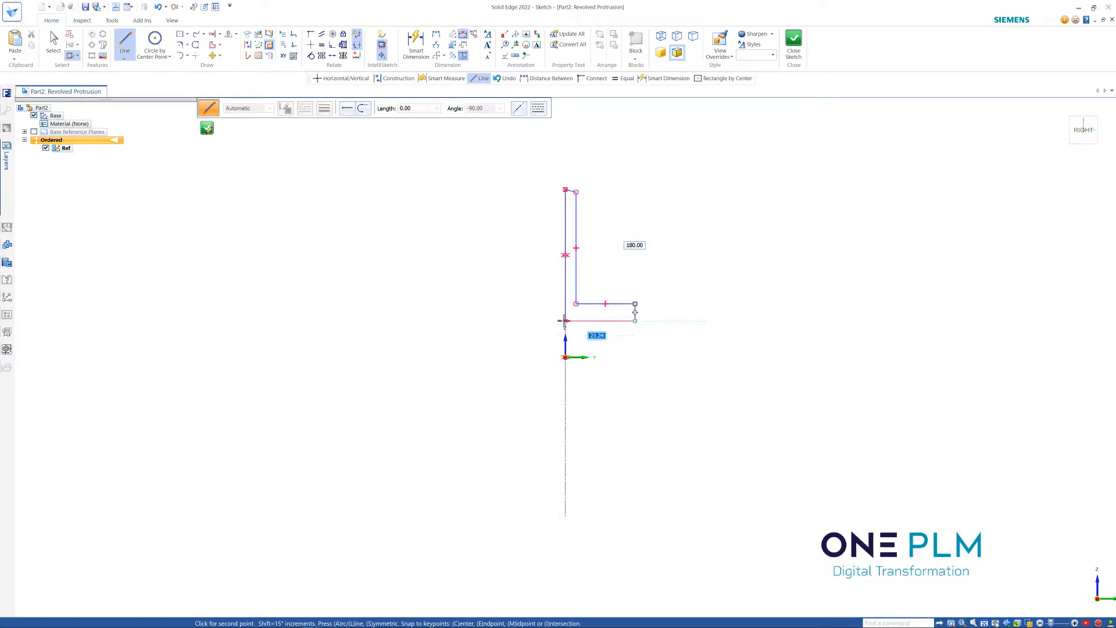
left_click(565, 321)
scroll(553, 147, "up", 3)
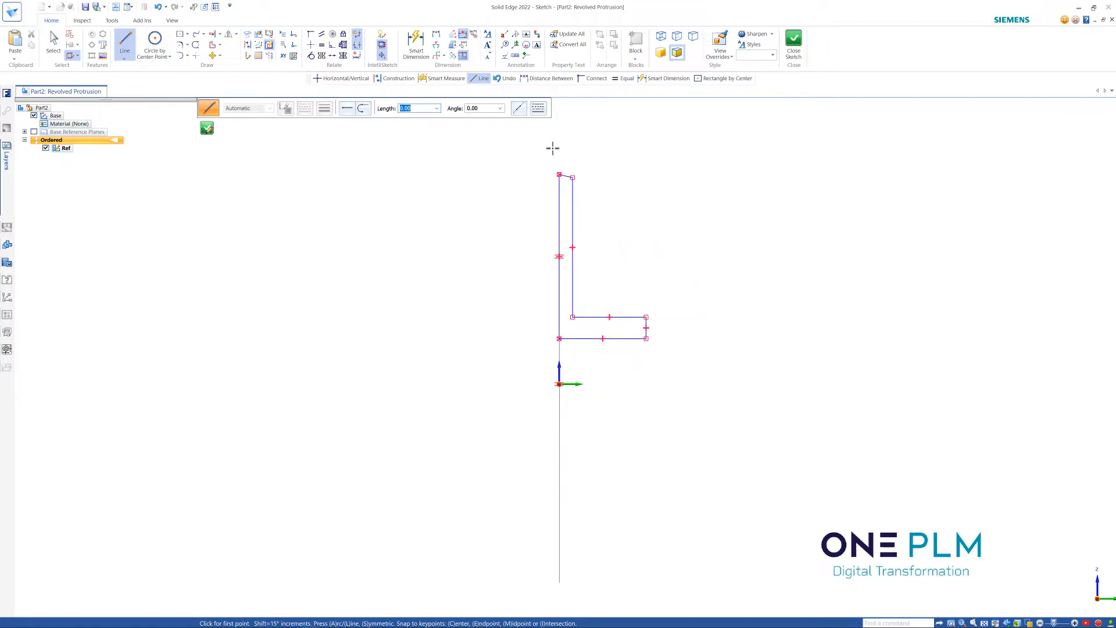
scroll(572, 215, "up", 2)
key("Escape")
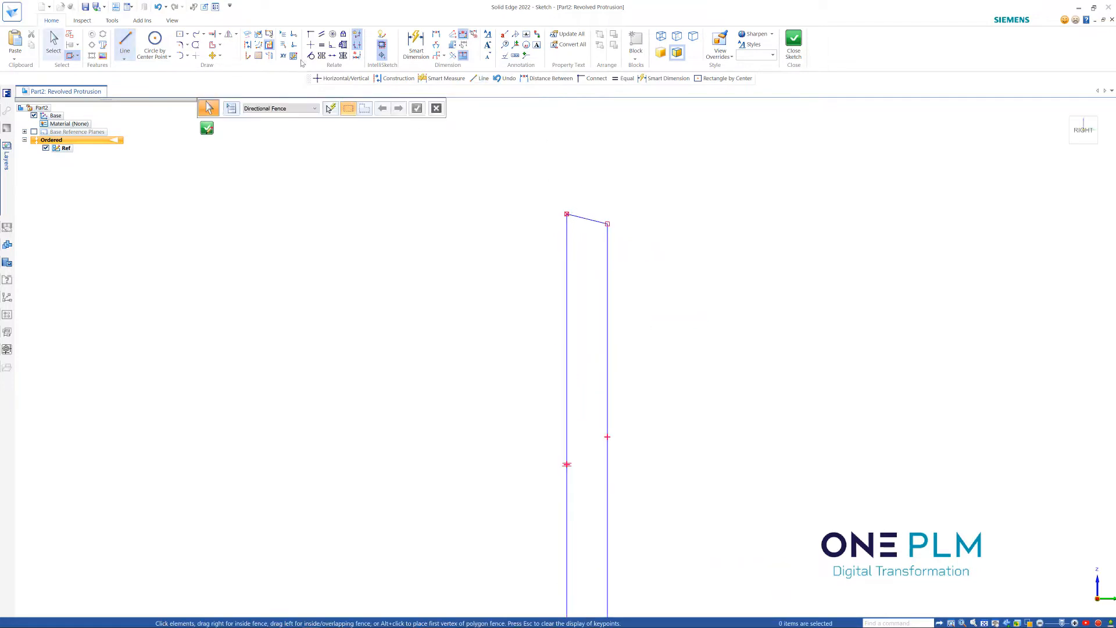
Step: Make the sloped short line at the top of the L-shaped profile horizontal
left_click(584, 221)
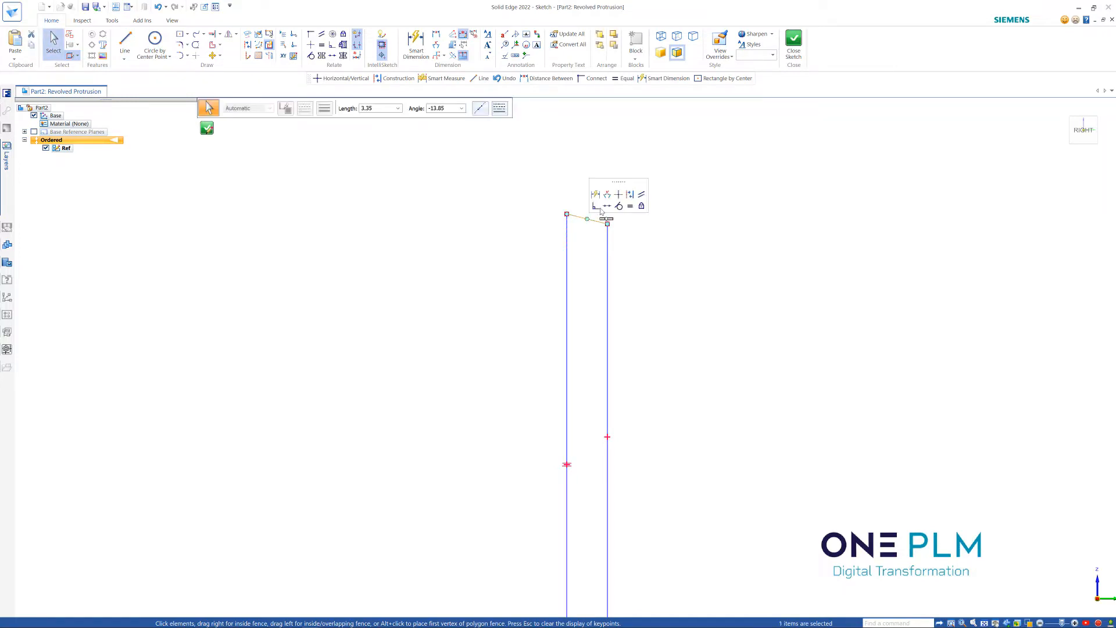
left_click(621, 196)
key("Escape")
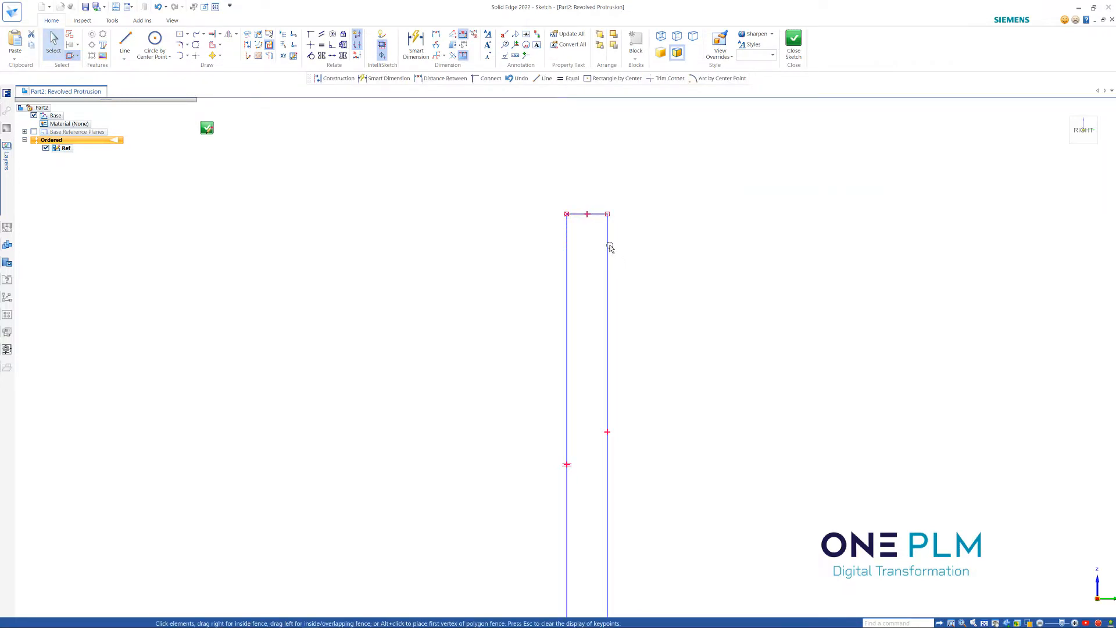
Step: Dimension the width of the profile's top edge as 2.5 mm
scroll(604, 256, "down", 4)
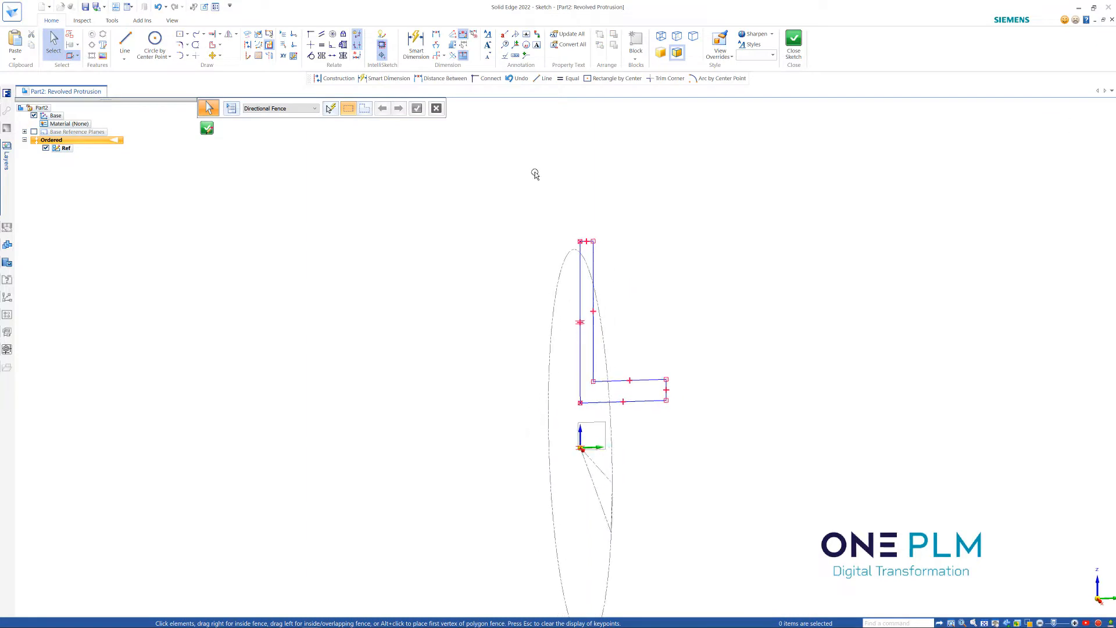
key("d")
scroll(572, 216, "up", 3)
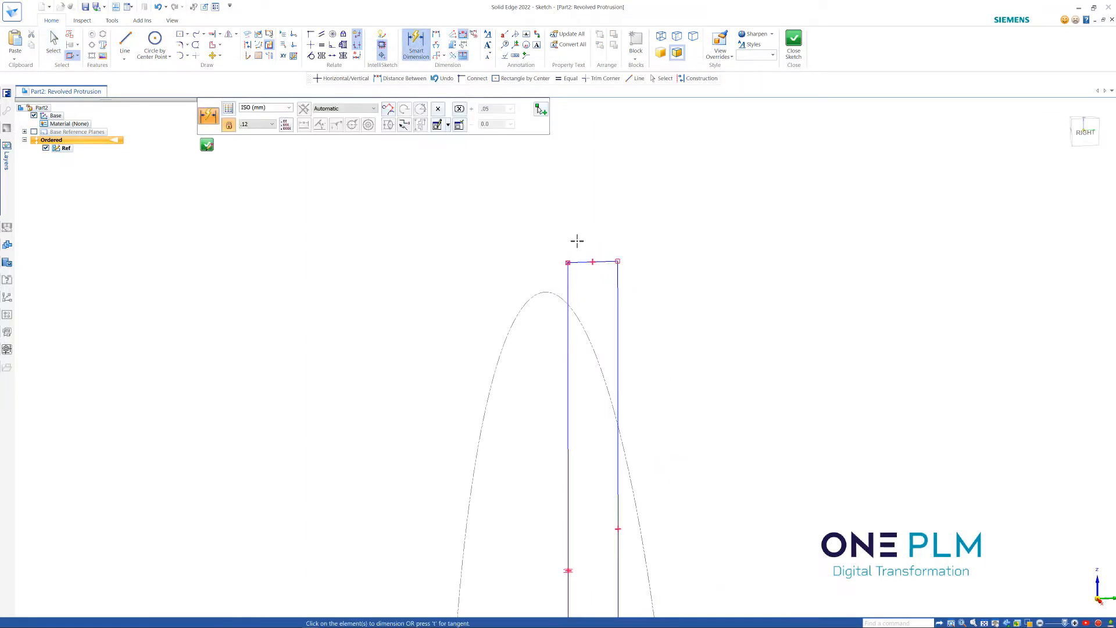
left_click(579, 262)
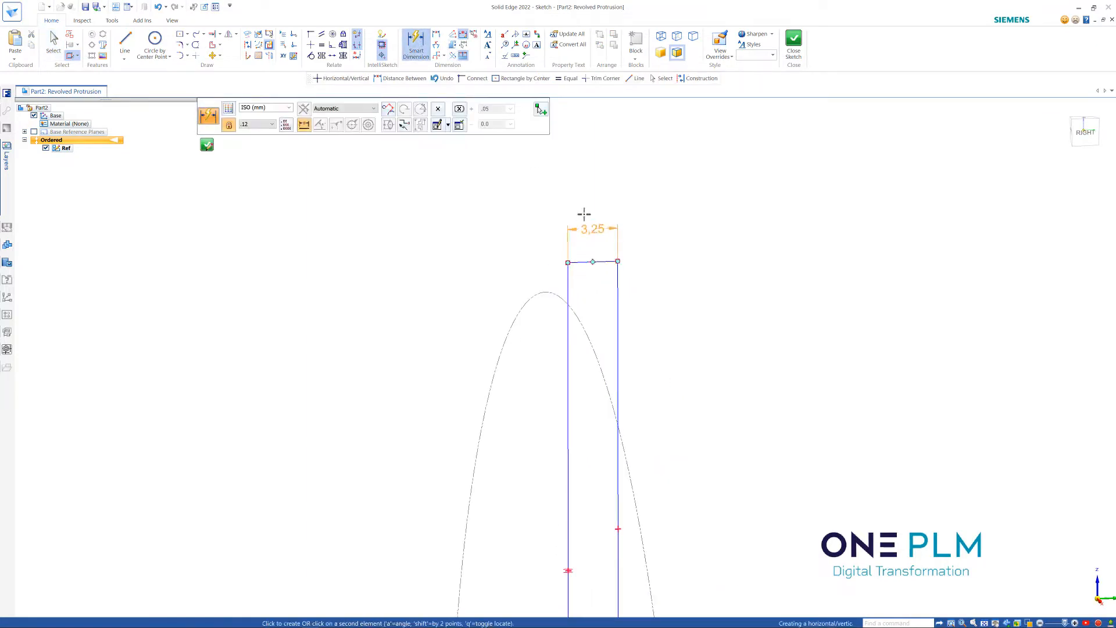
left_click(600, 188)
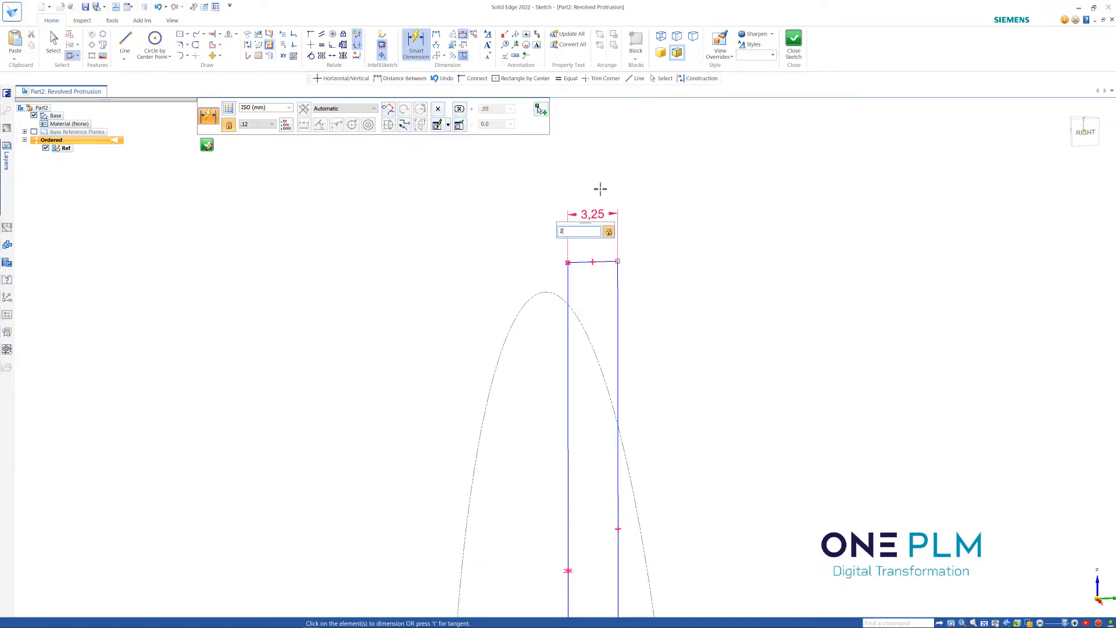
type("2.5")
key("Return")
Step: Dimension the vertical distance between the profile's top edge and the top of the reference circle as 2 mm
scroll(541, 184, "down", 2)
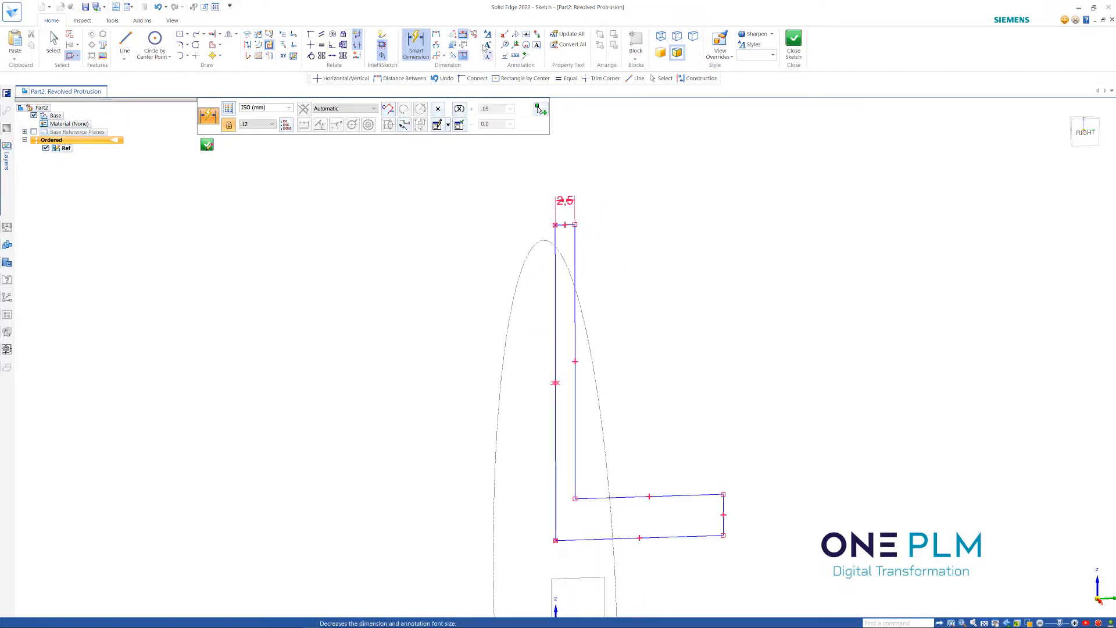
left_click(435, 33)
scroll(552, 224, "up", 2)
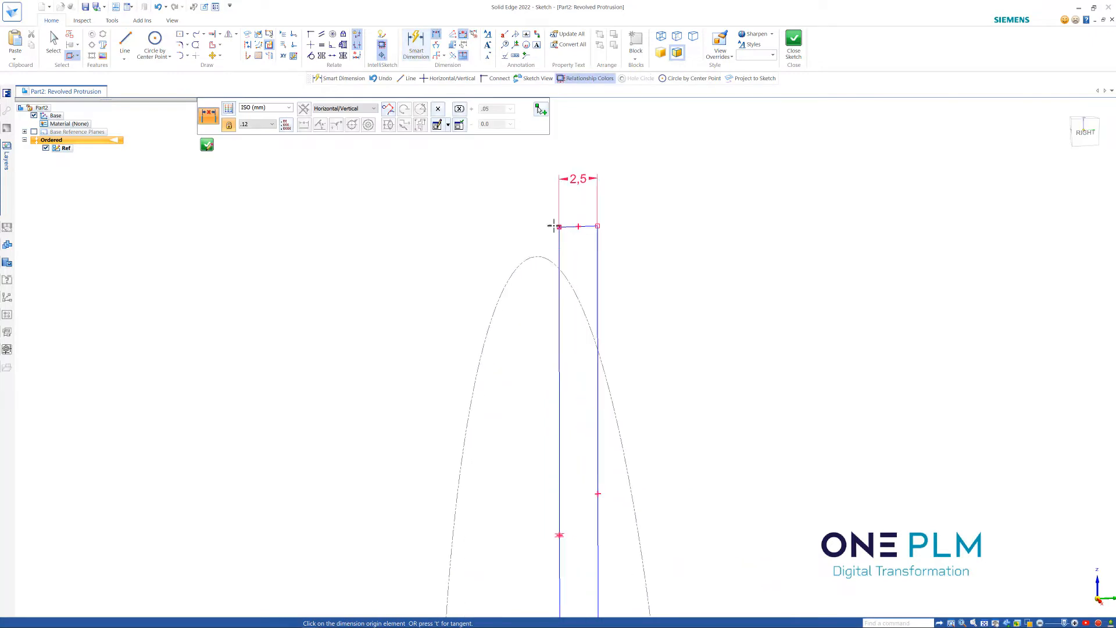
left_click(574, 226)
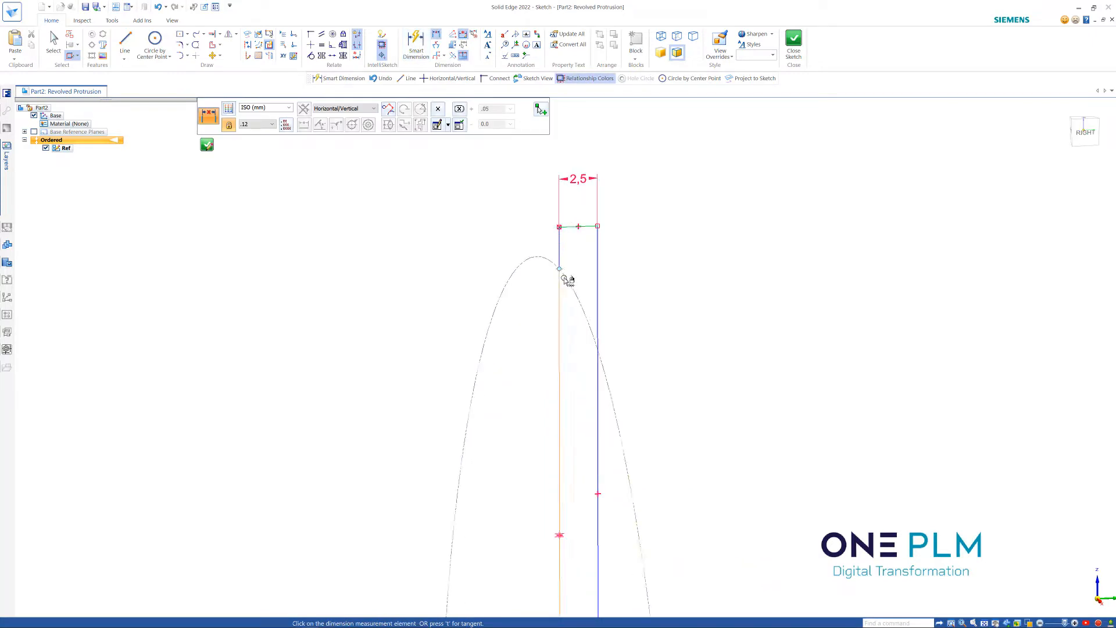
left_click(559, 269)
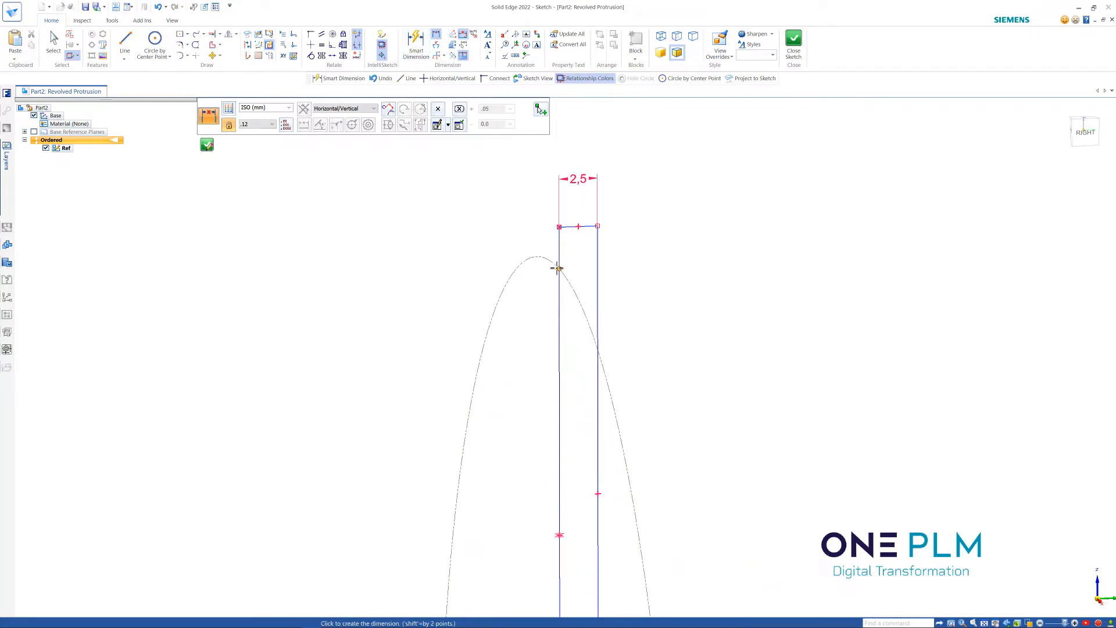
left_click(503, 262)
type("2")
key("Return")
scroll(483, 233, "down", 5)
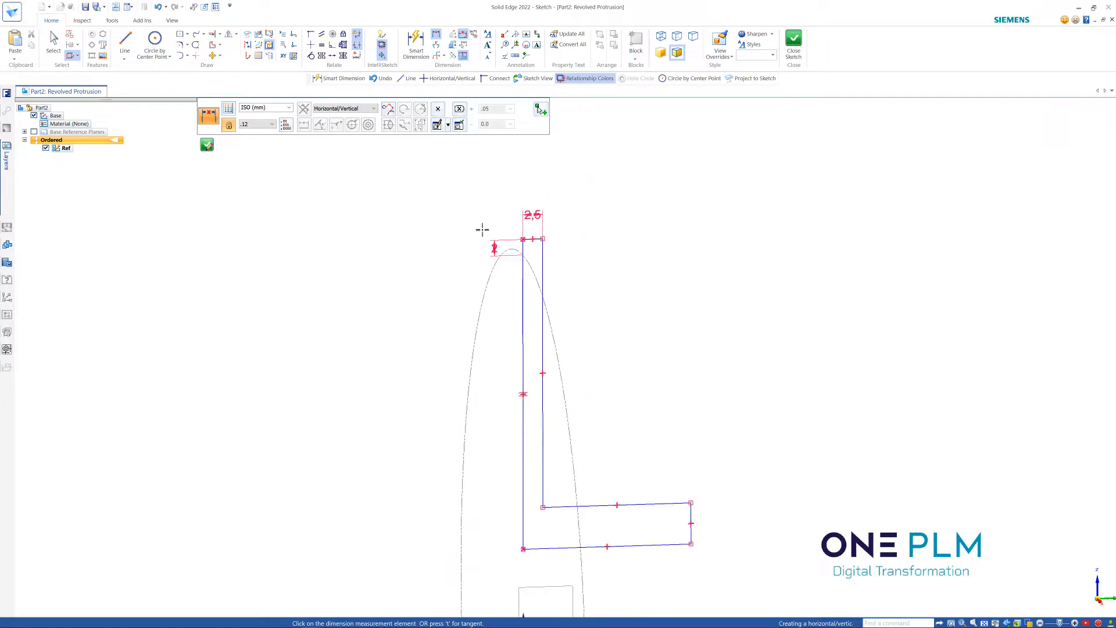
scroll(613, 362, "up", 2)
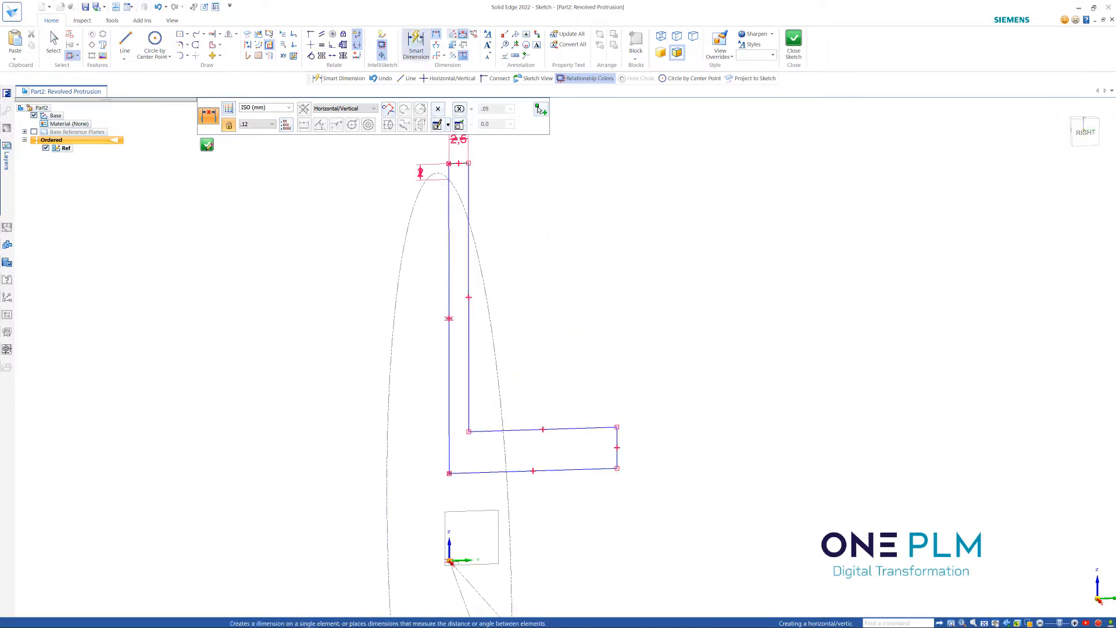
Step: Dimension the lower edge of the profile's horizontal leg as a 20 mm diameter about the origin's horizontal axis
left_click(452, 45)
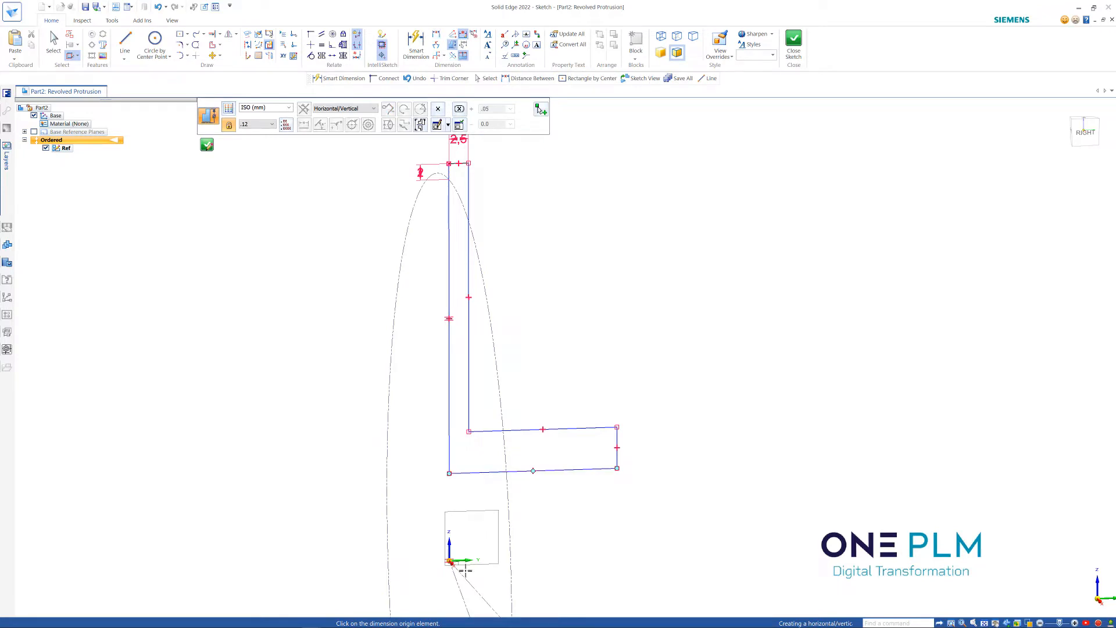
left_click(563, 468)
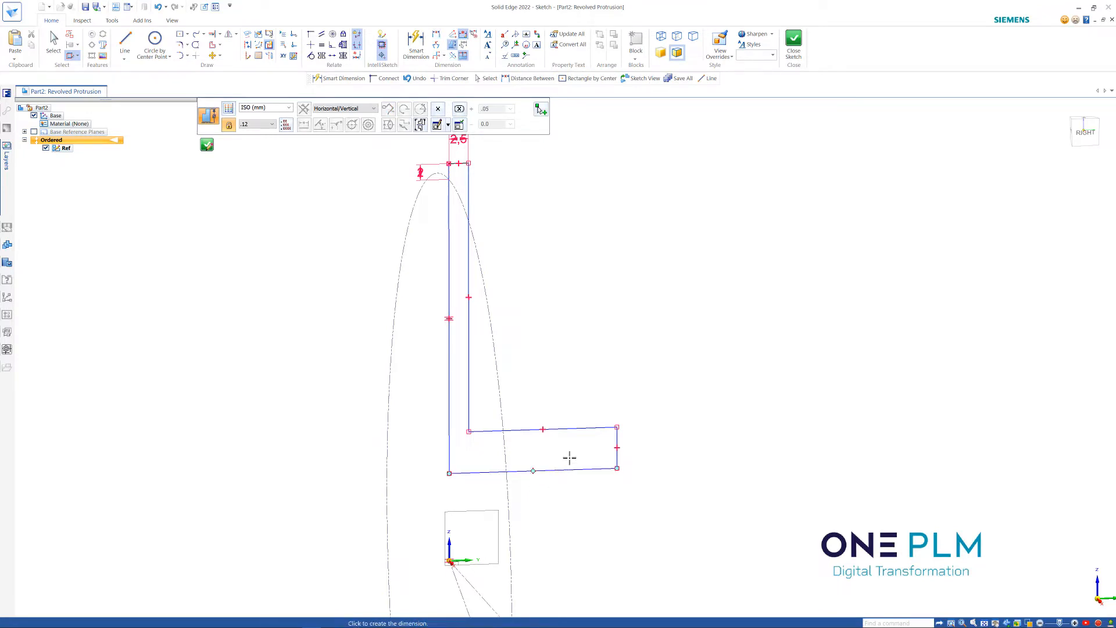
left_click(674, 435)
type("20")
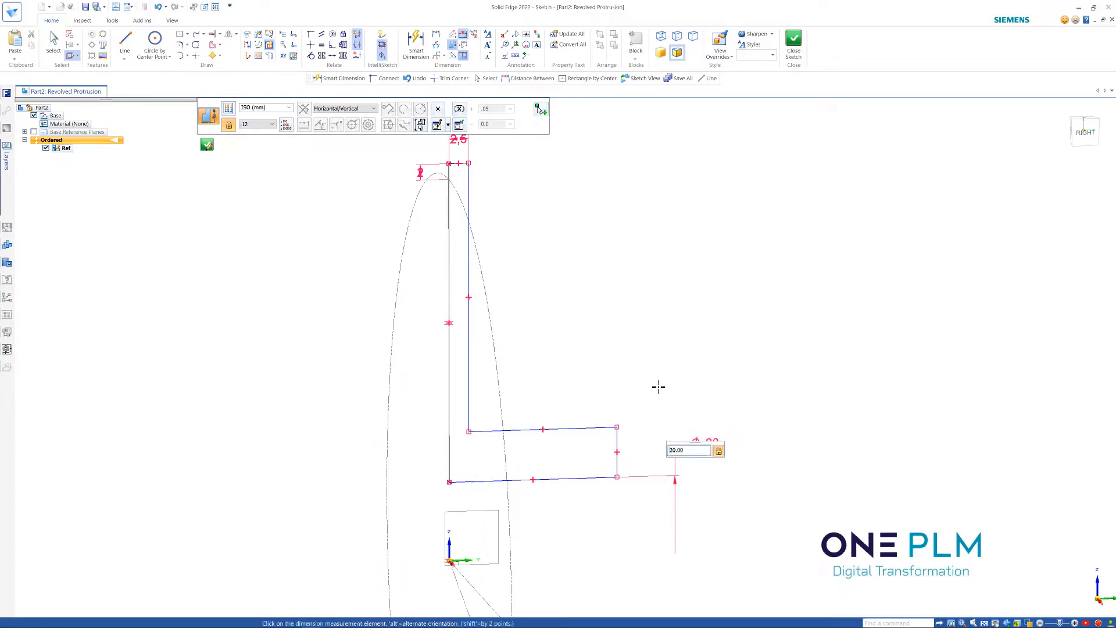
key("Return")
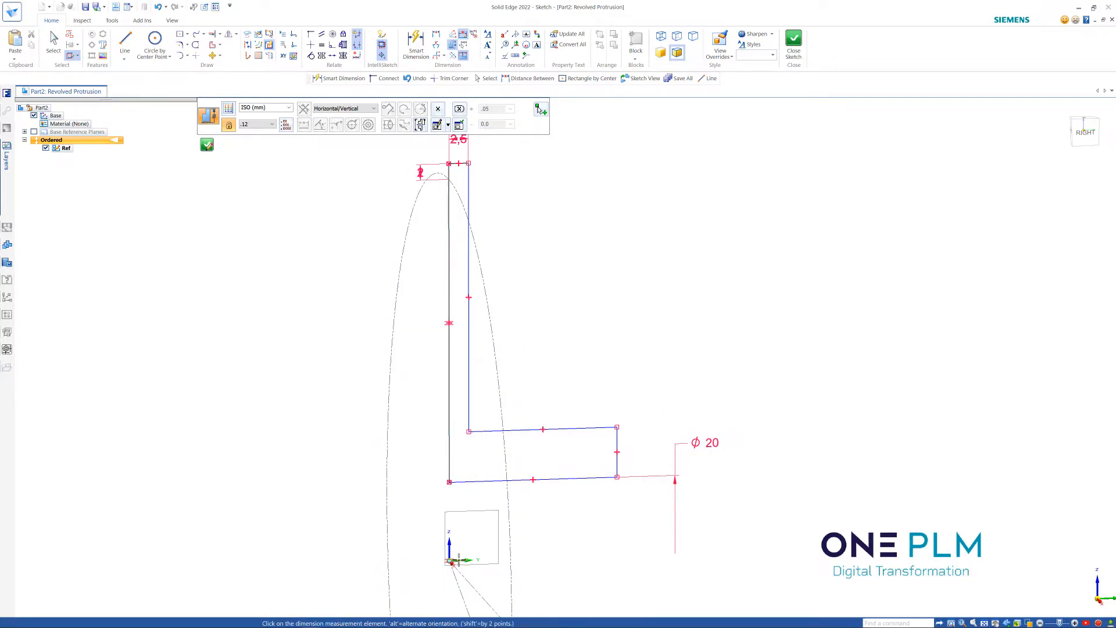
Step: Dimension the upper edge of the horizontal leg as a 30 mm diameter about the same axis
left_click(525, 429)
left_click(600, 388)
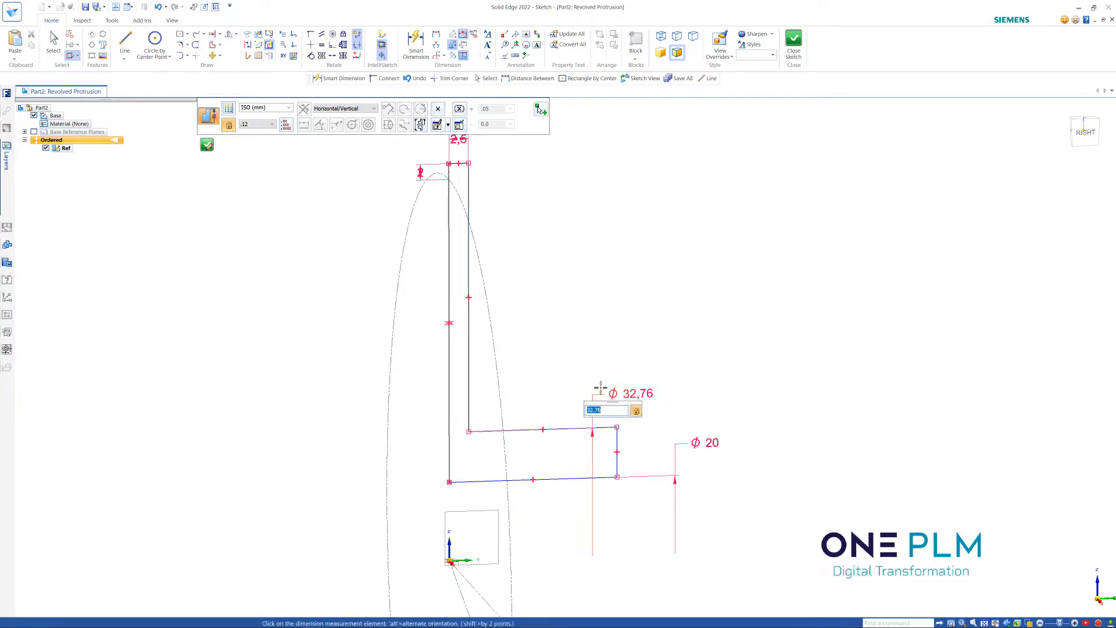
key("Return")
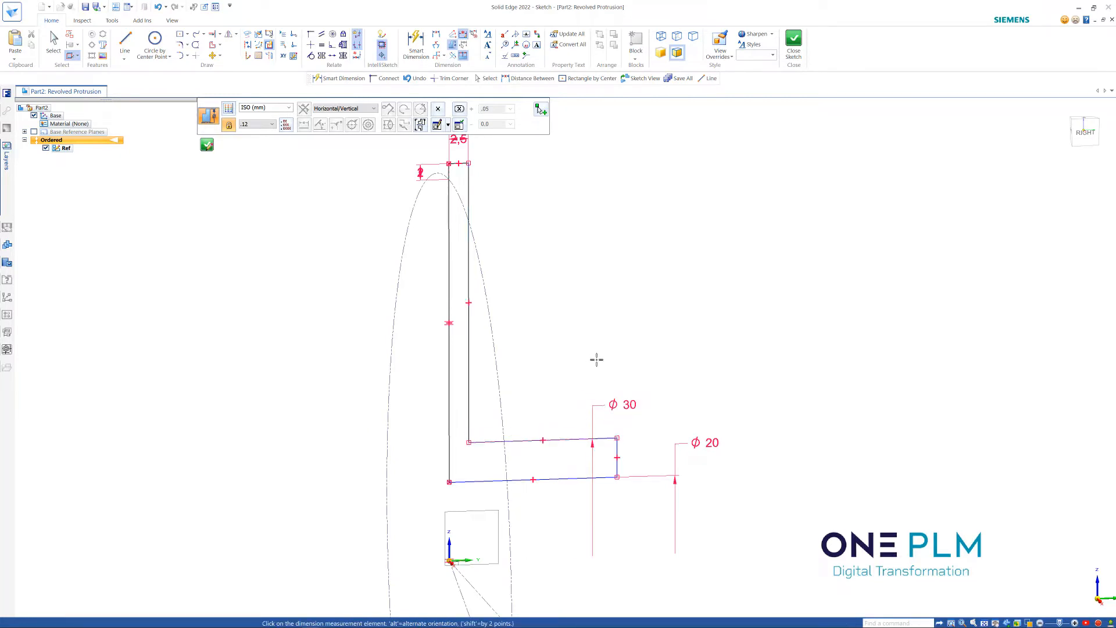
Step: Dimension the length of the lower edge of the profile's horizontal leg
scroll(596, 359, "down", 2)
middle_click_drag(583, 361, 585, 365)
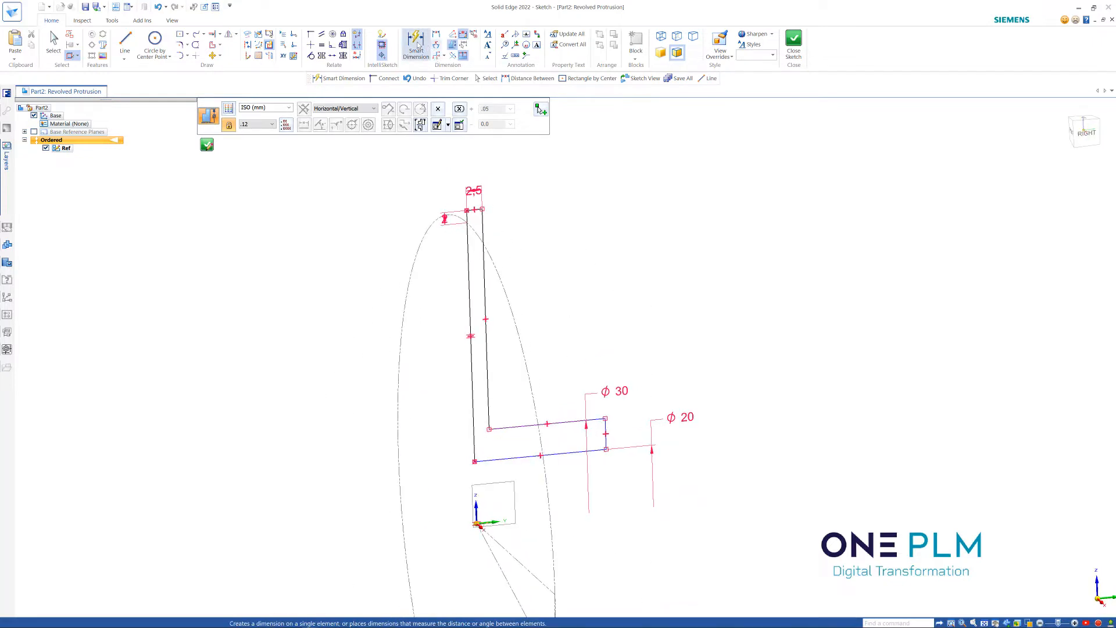
left_click(417, 45)
left_click(561, 454)
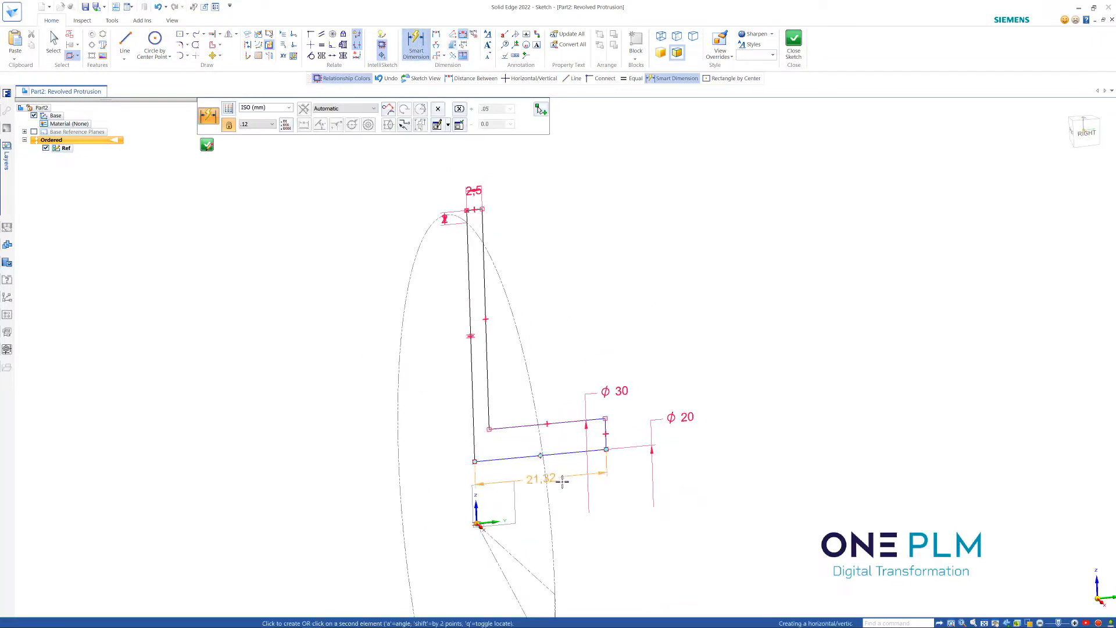
left_click(567, 545)
key("Escape")
key("Escape")
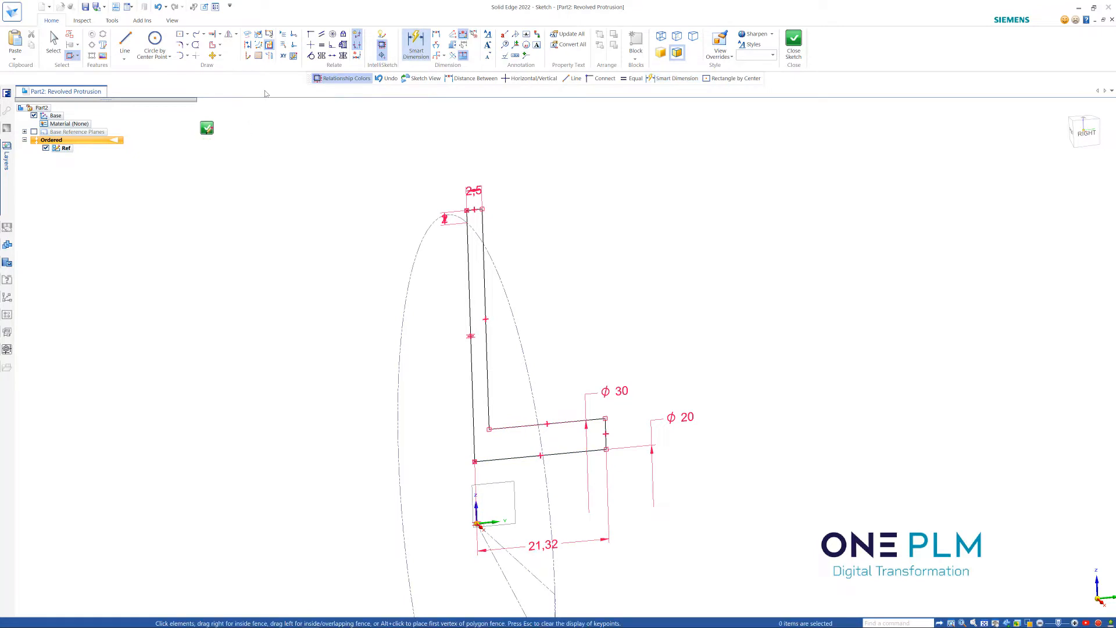
Step: Set the horizontal axis through the origin as the axis of revolution, finish the profile and revolve it a full turn
left_click(269, 56)
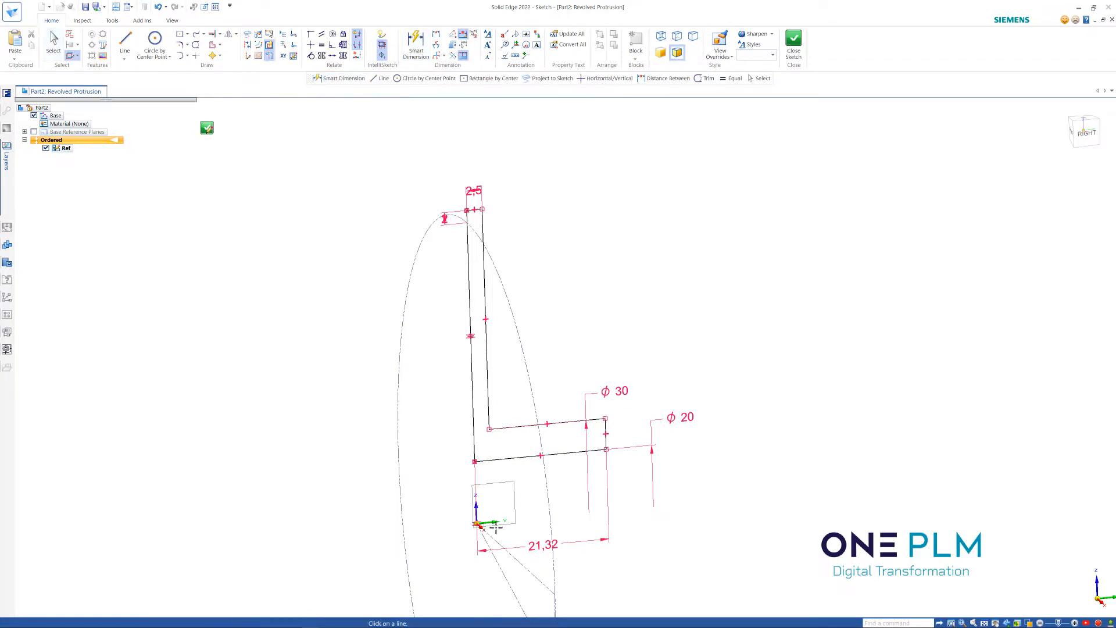
key("Escape")
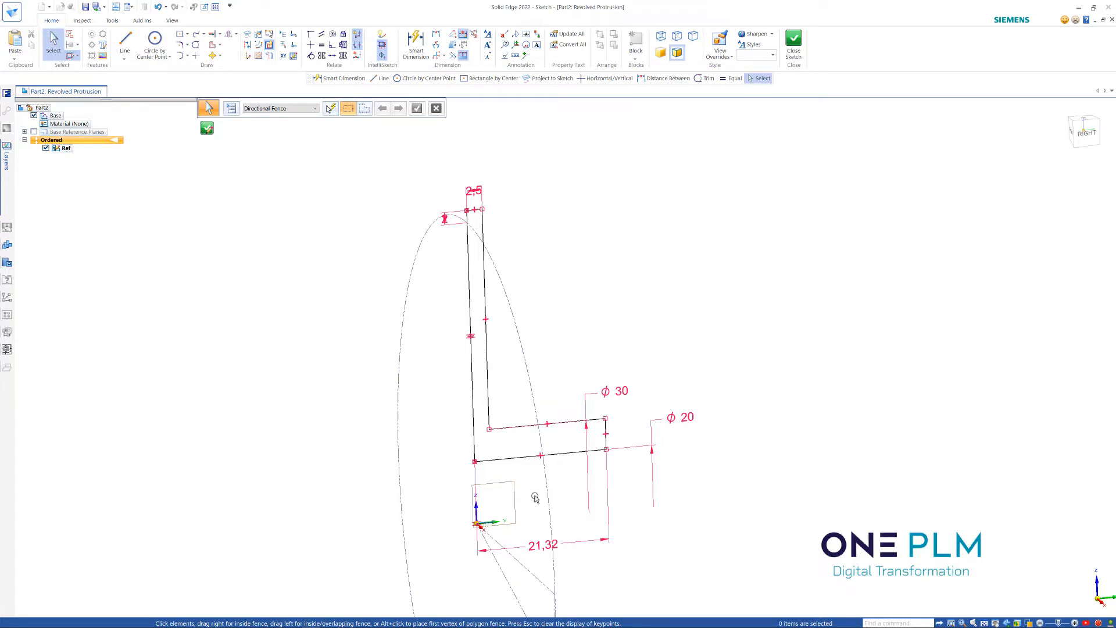
scroll(597, 360, "up", 2)
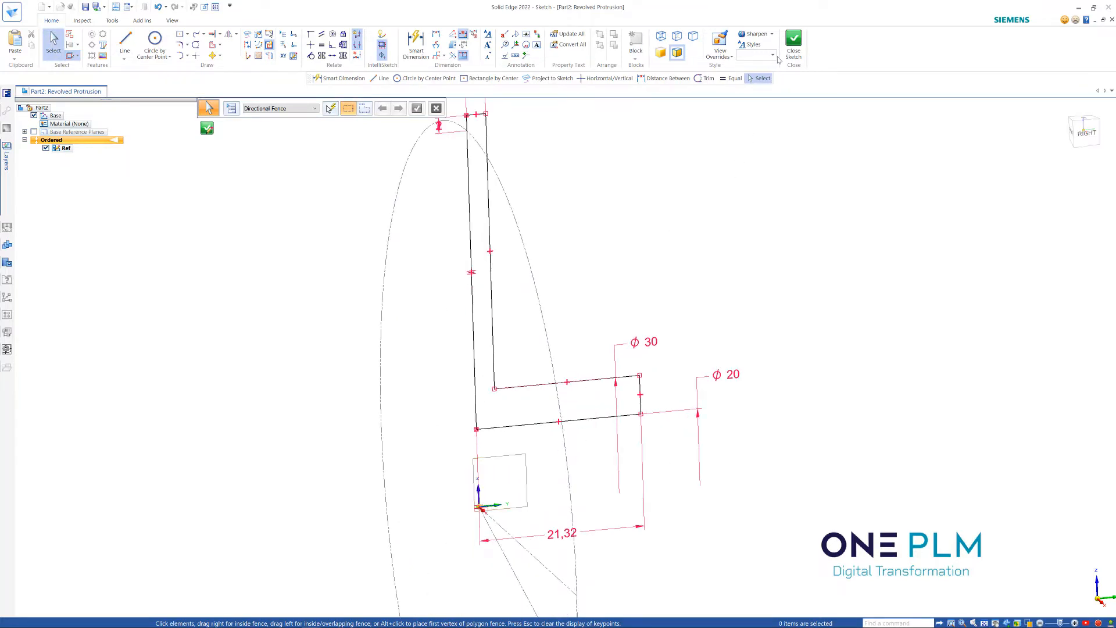
left_click(793, 43)
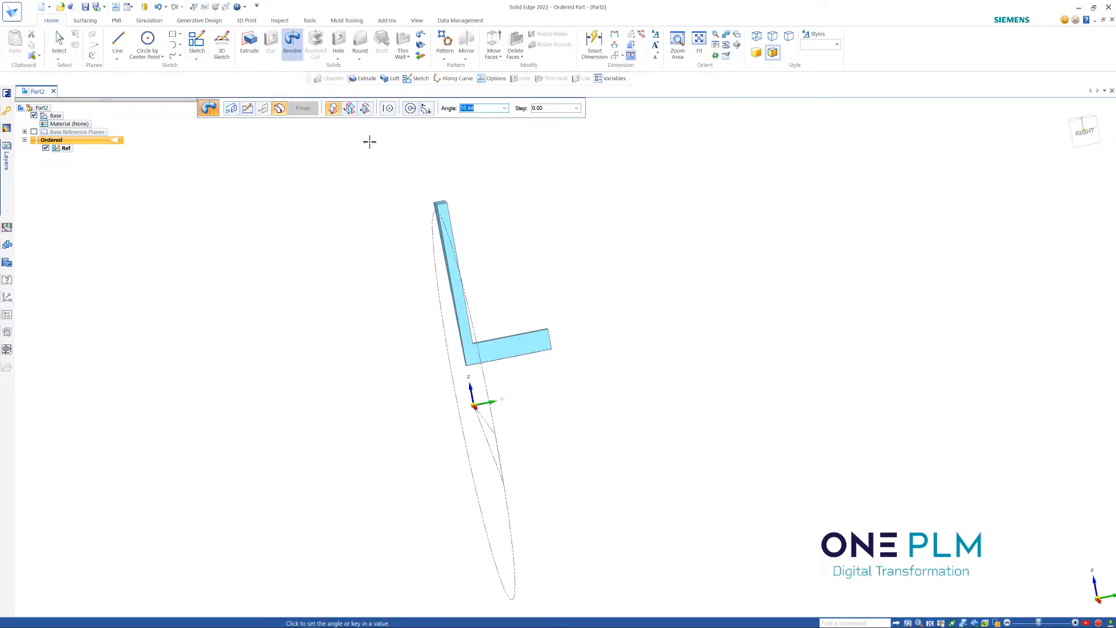
left_click(410, 110)
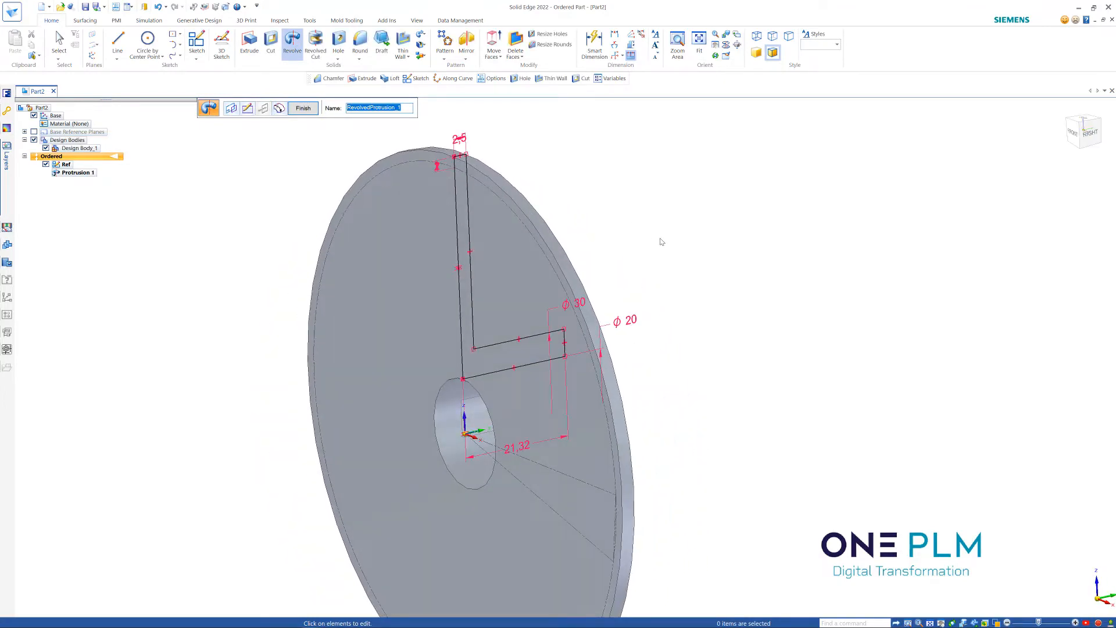
Step: Set the length of the profile's lower edge to 20 mm
left_click(523, 448)
type("2")
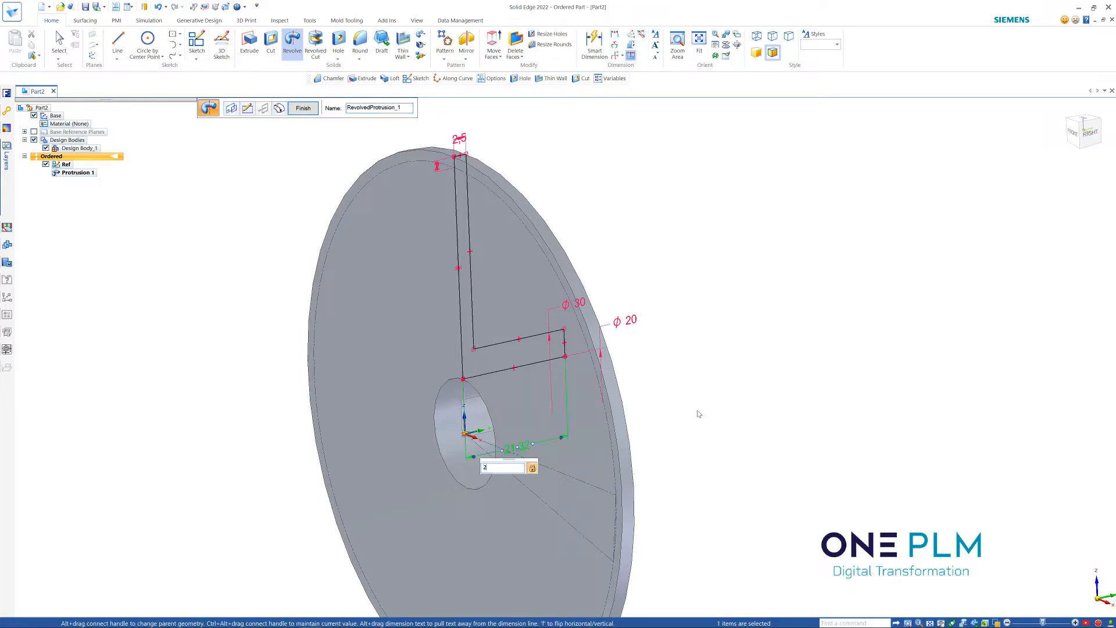
type("0")
key("Return")
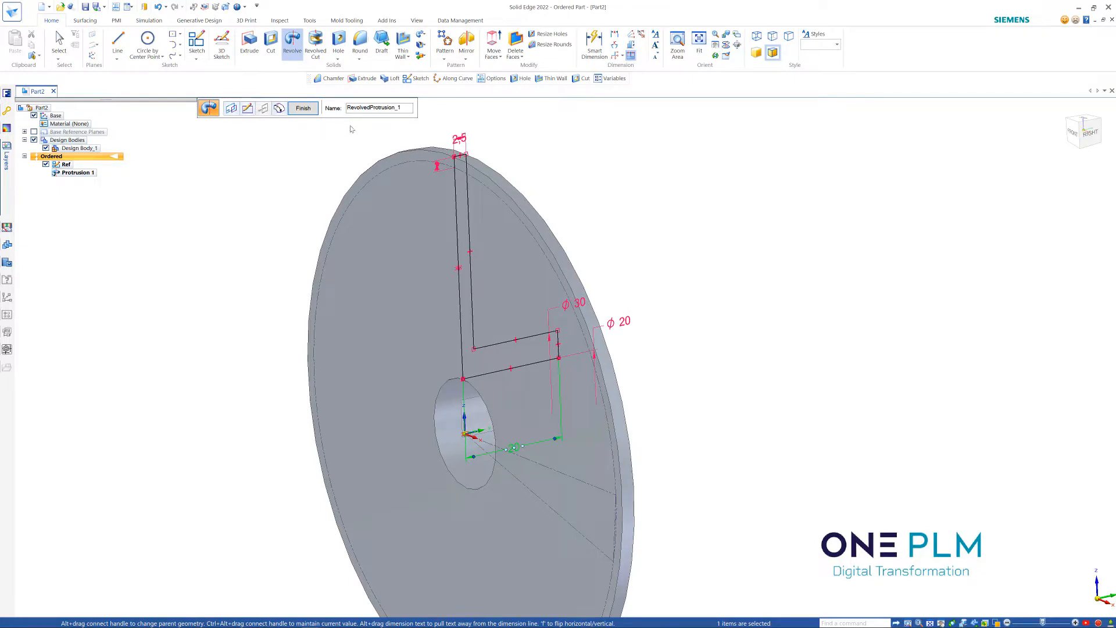
Step: Name the revolved protrusion "Main Revolvolution" and exit the Revolve command
left_click(406, 112)
key("Return")
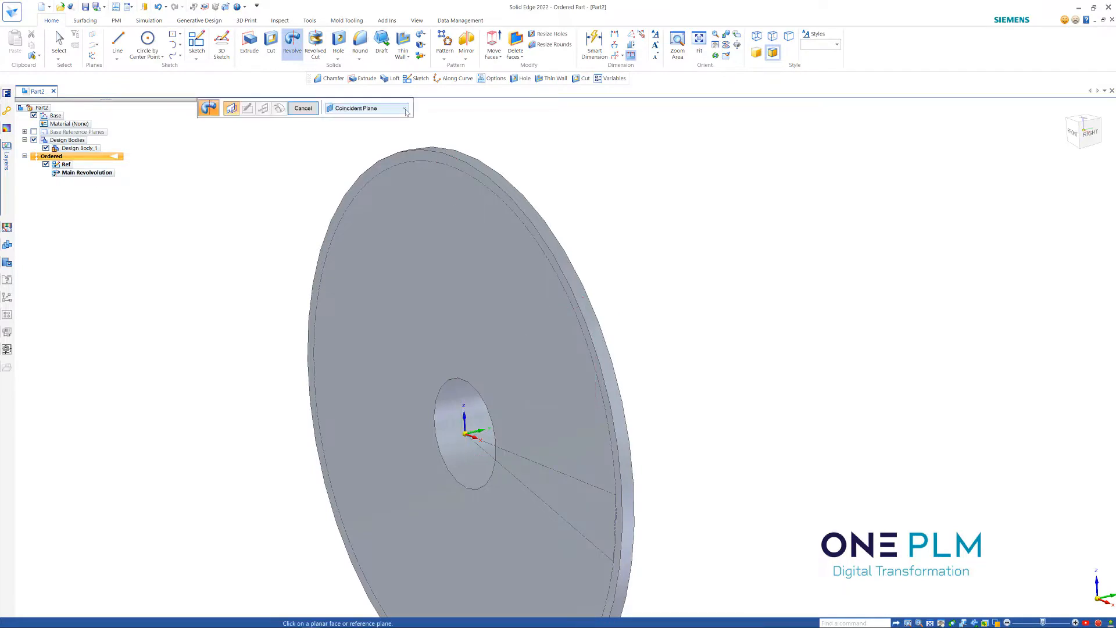
middle_click_drag(618, 281, 720, 301)
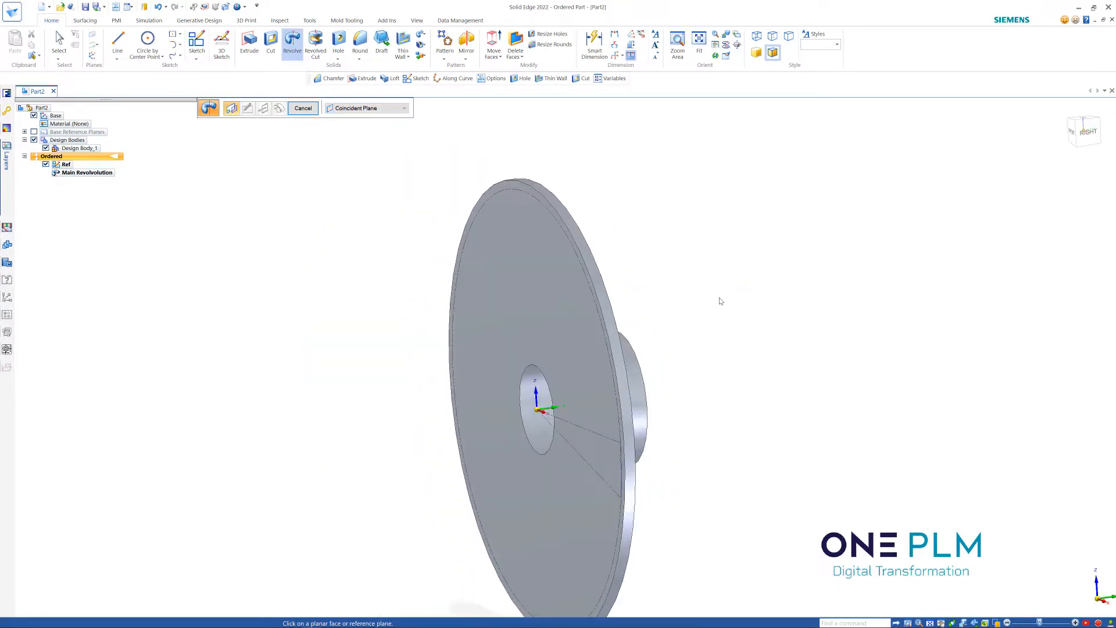
left_click(303, 109)
Step: Open the variable table and set the Teeth variable to 32
right_click(726, 258)
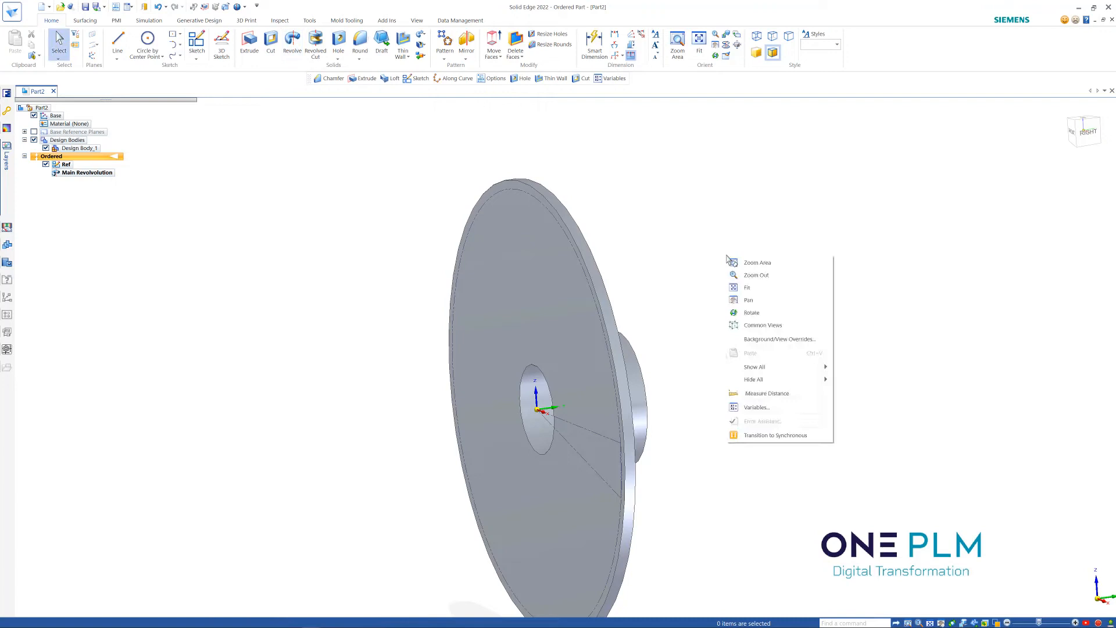
left_click(764, 409)
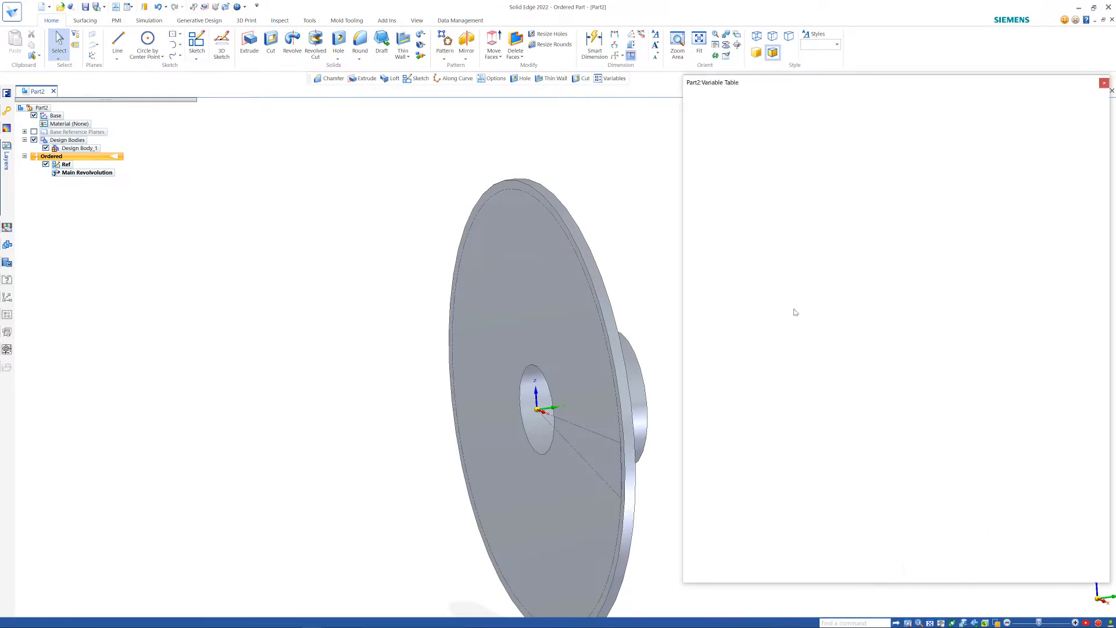
left_click(946, 194)
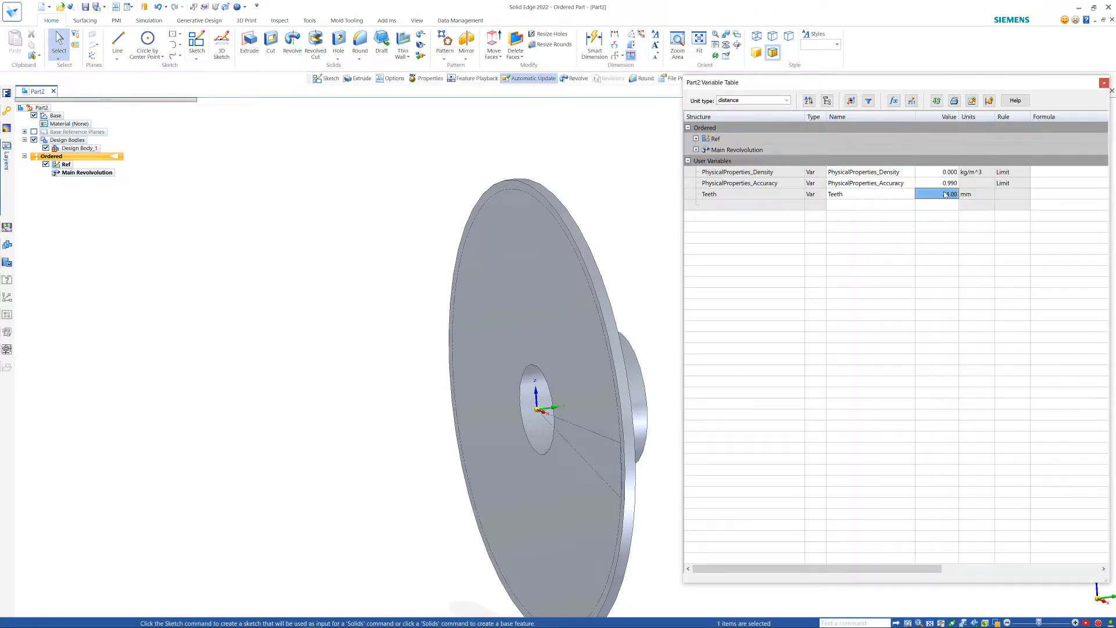
type("13")
key("Return")
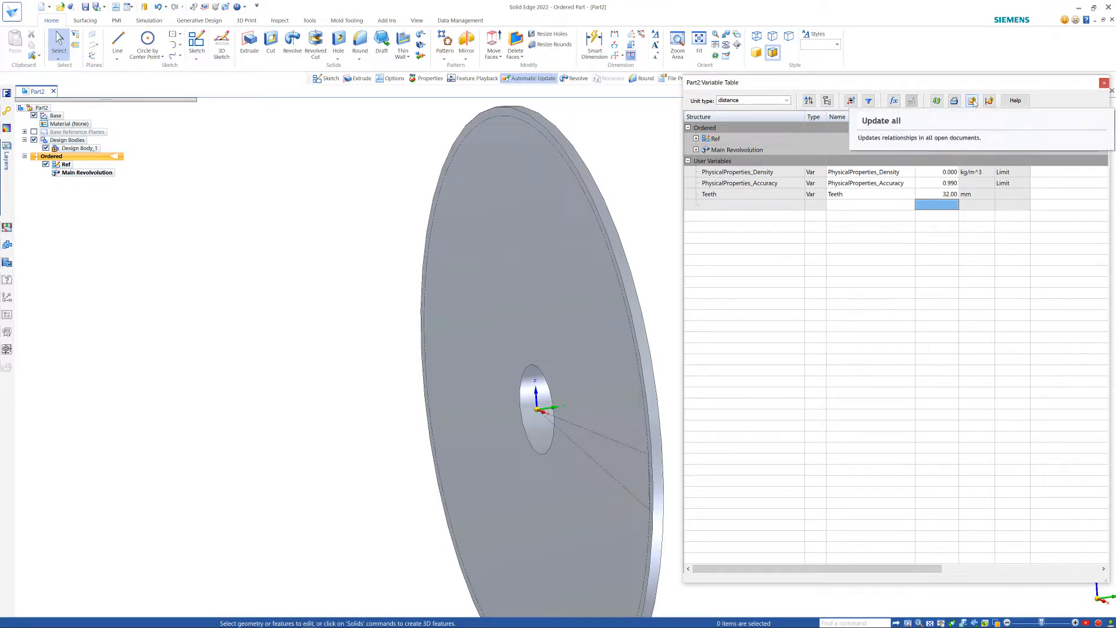
Step: Set the Teeth variable to 24 and close the variable table
left_click(936, 195)
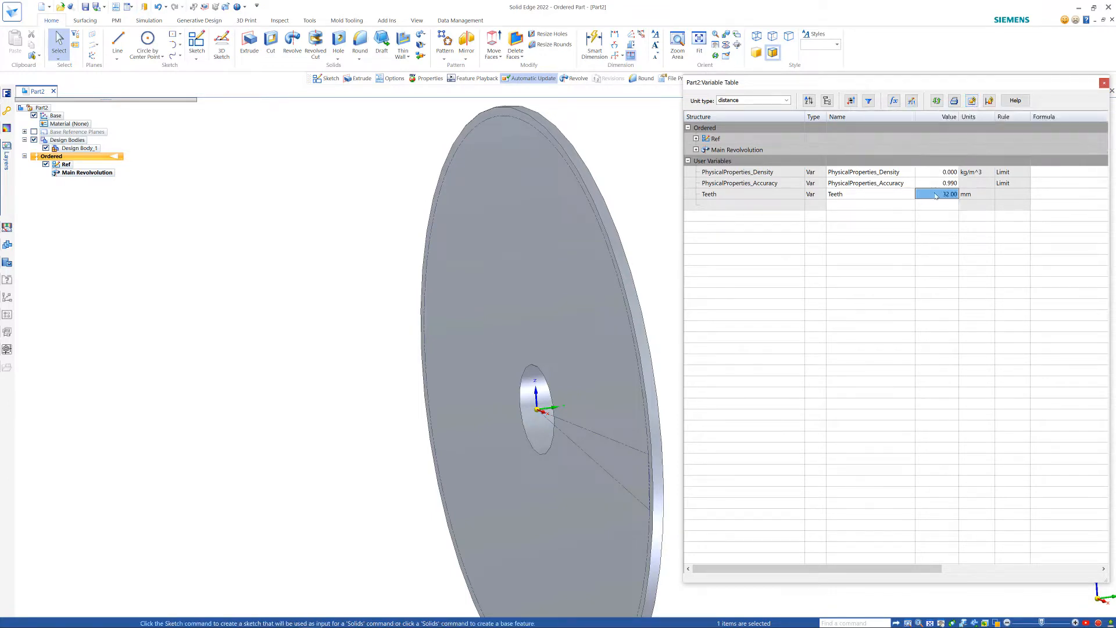
type("24")
key("Return")
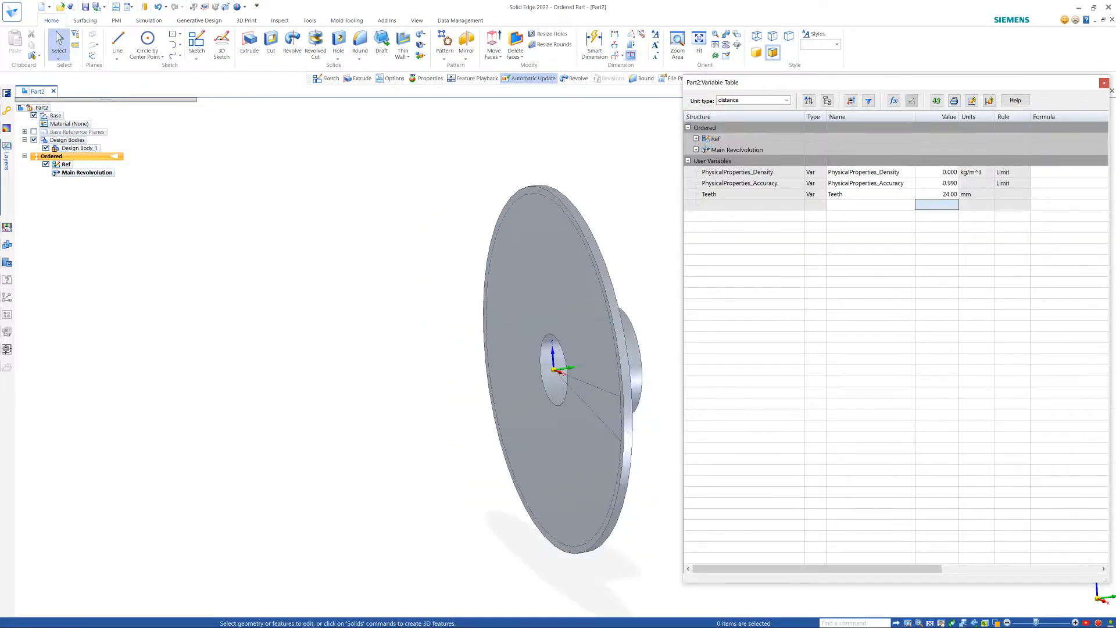
left_click(1104, 83)
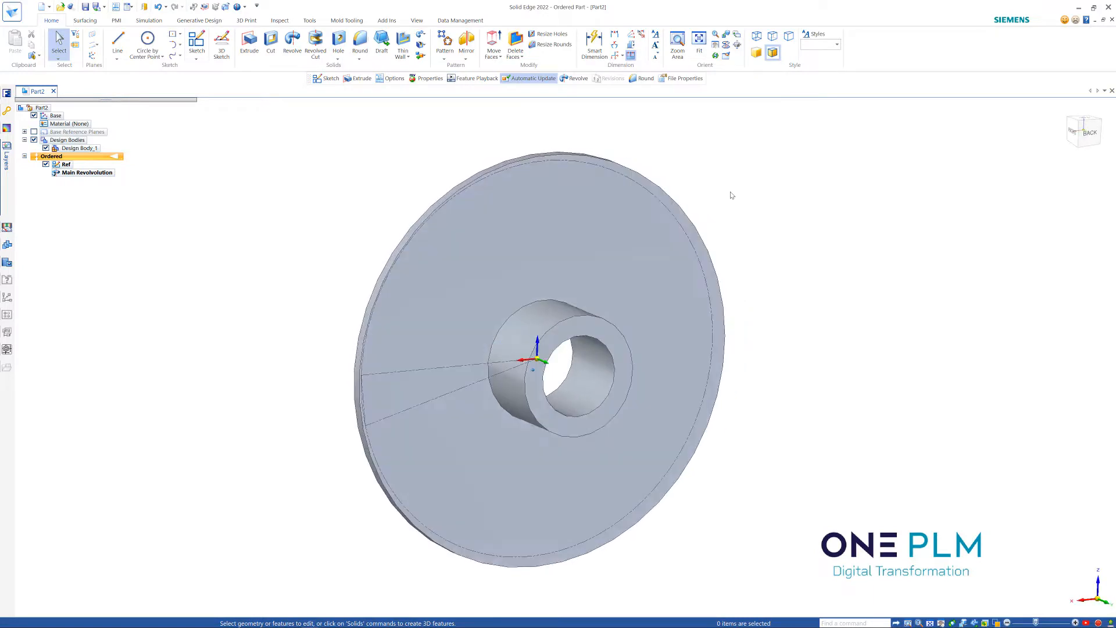
Step: Save the part as a new document with an automatically assigned document number, validating its properties
key("ctrl+s")
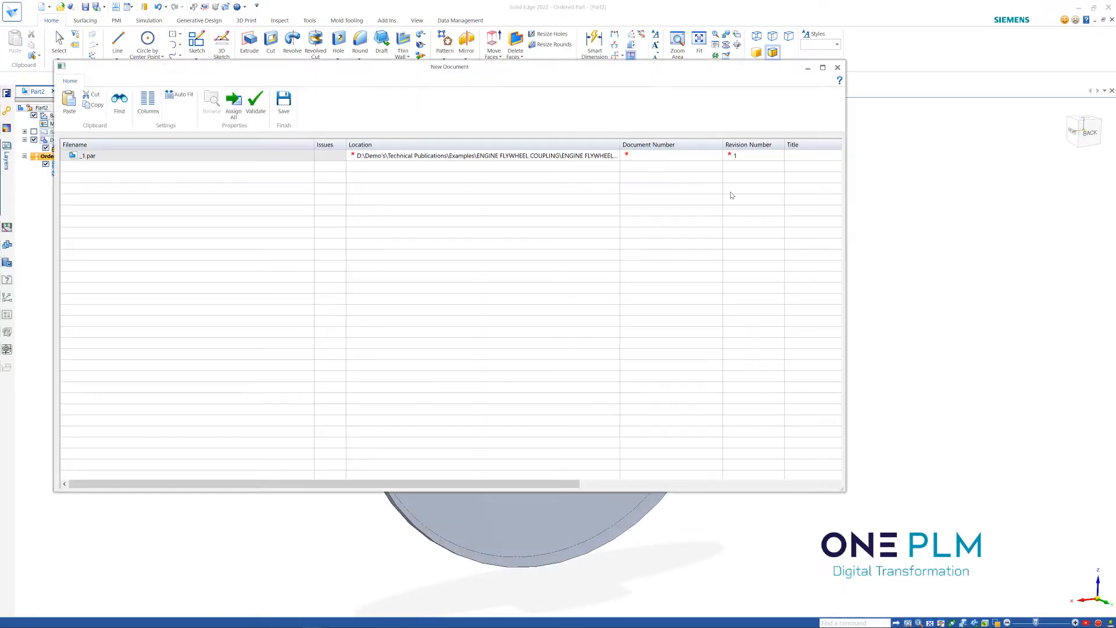
left_click(233, 102)
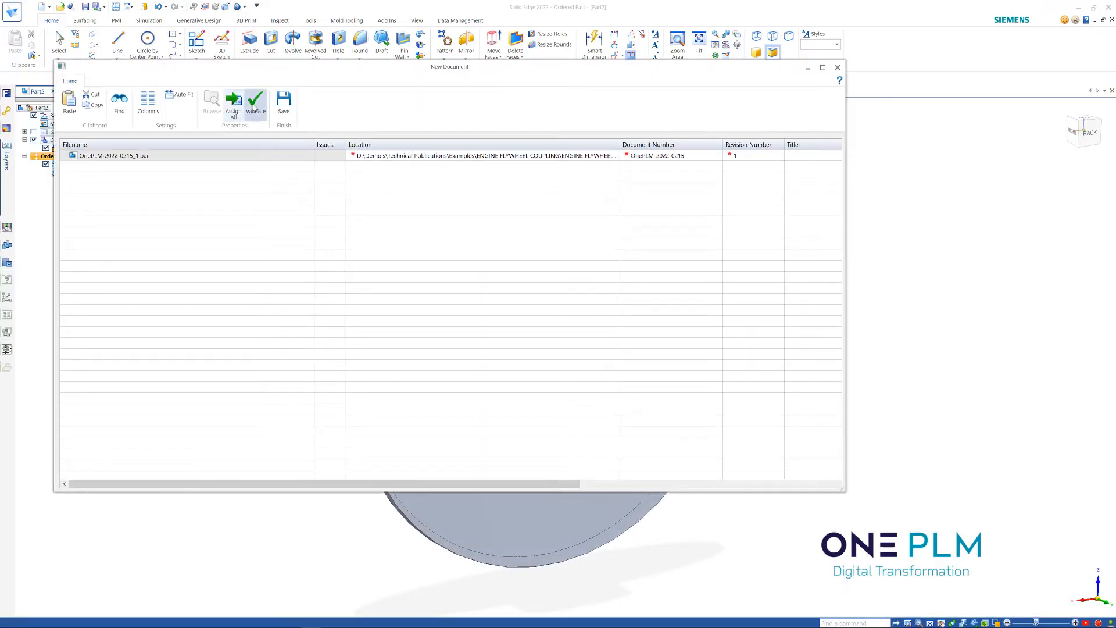
left_click(256, 102)
left_click(283, 102)
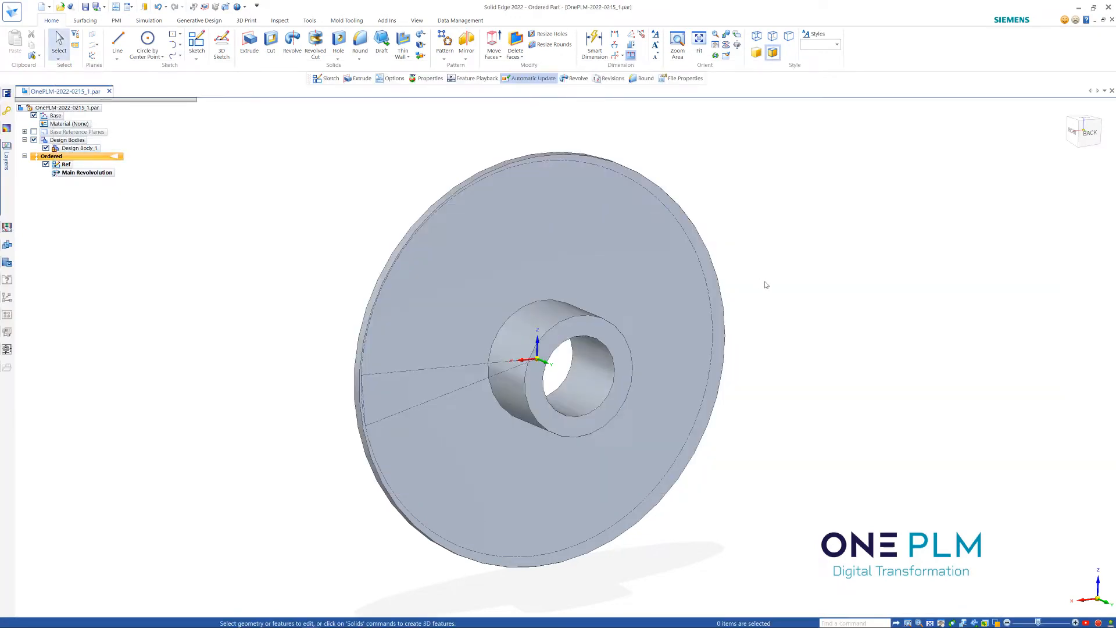
Step: Start a cutout on the disc's flat face and sketch a 9 mm diameter circle centred where the horizontal reference line meets the reference circle
mouse_move(780, 345)
middle_mouse_down()
mouse_move(765, 337)
mouse_move(790, 348)
mouse_move(782, 329)
middle_mouse_up()
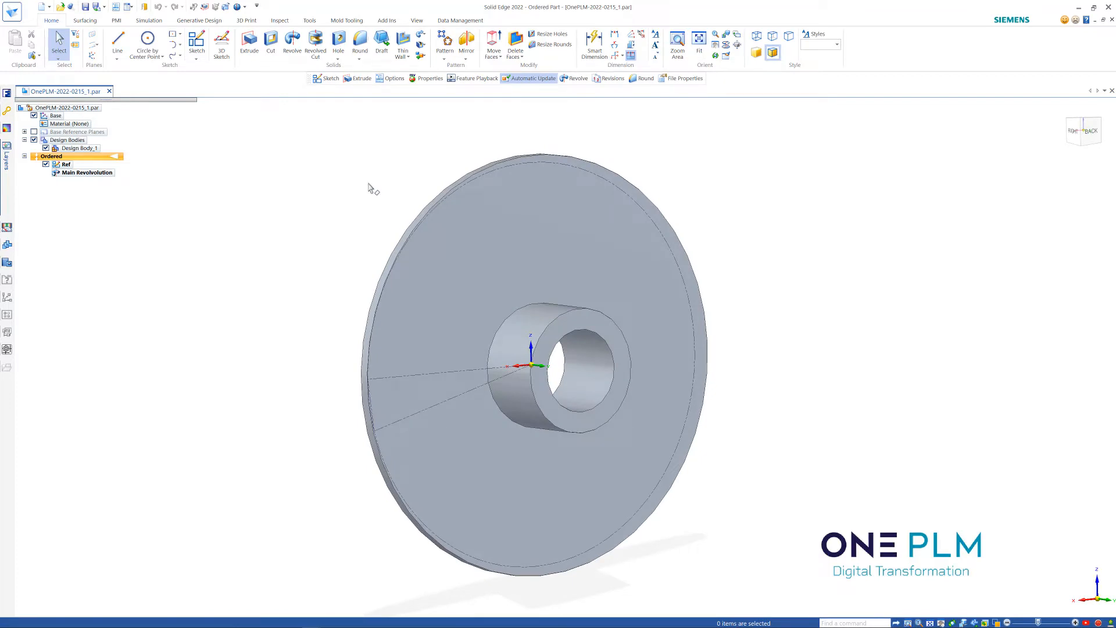
middle_click_drag(771, 207, 771, 207)
key("ctrl+i")
middle_click_drag(705, 313, 737, 296)
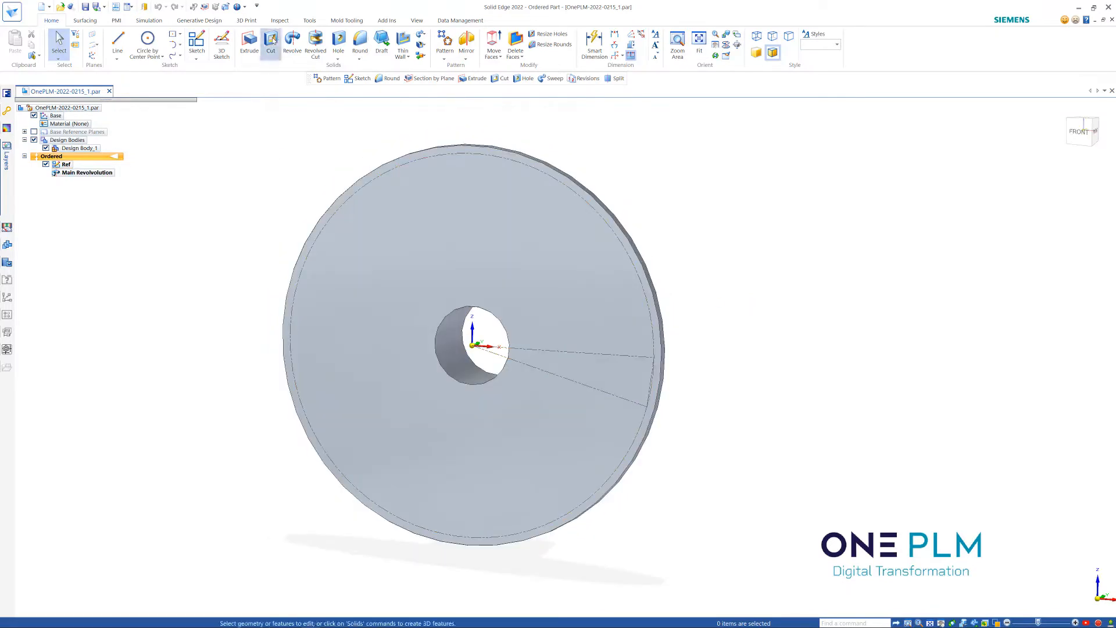
left_click(271, 39)
left_click(628, 346)
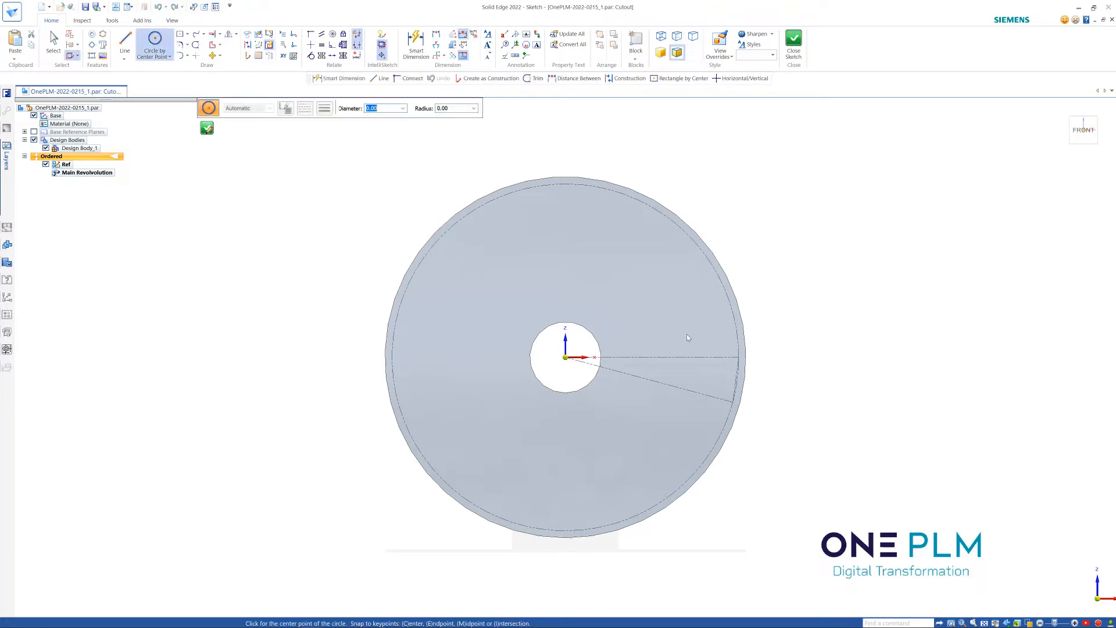
type("9")
key("Return")
scroll(727, 360, "up", 3)
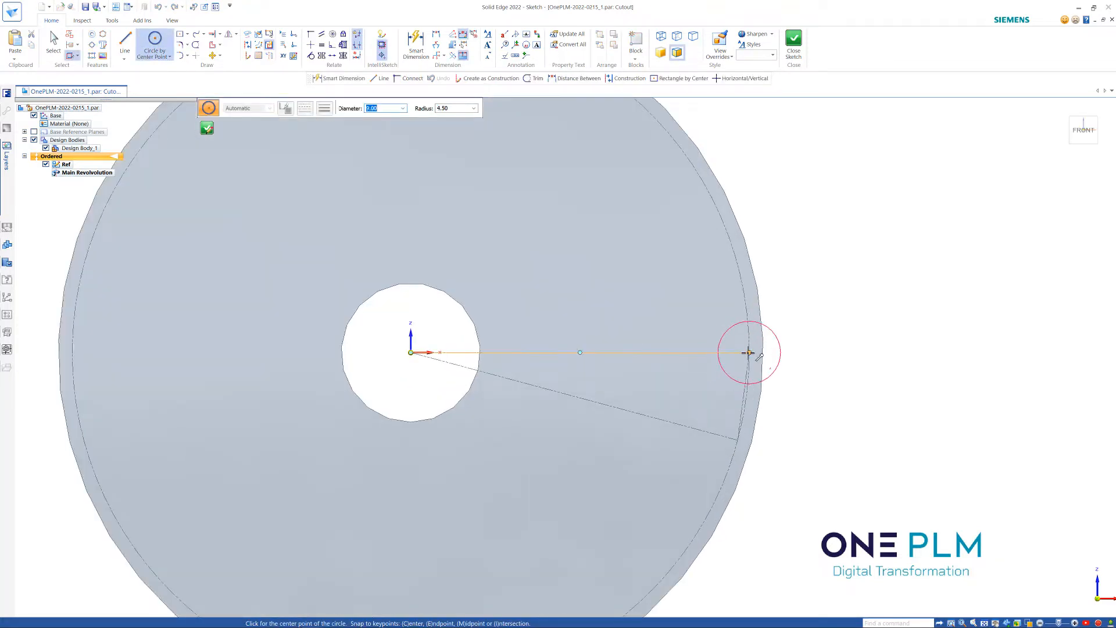
left_click(749, 352)
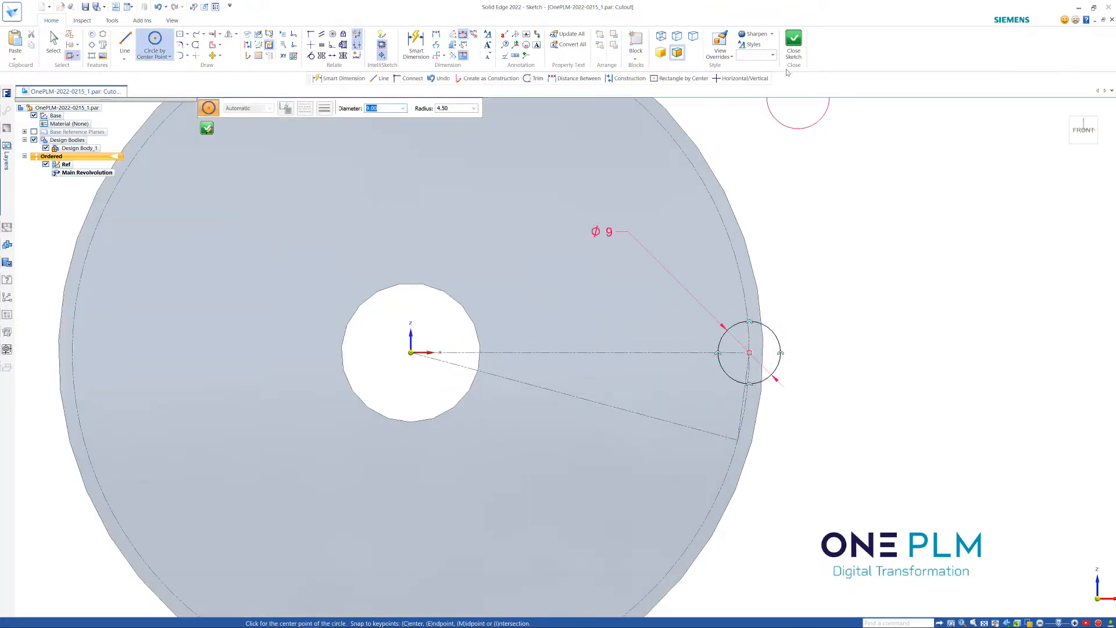
Step: Finish the circle sketch and cut it through the disc's rim
left_click(793, 49)
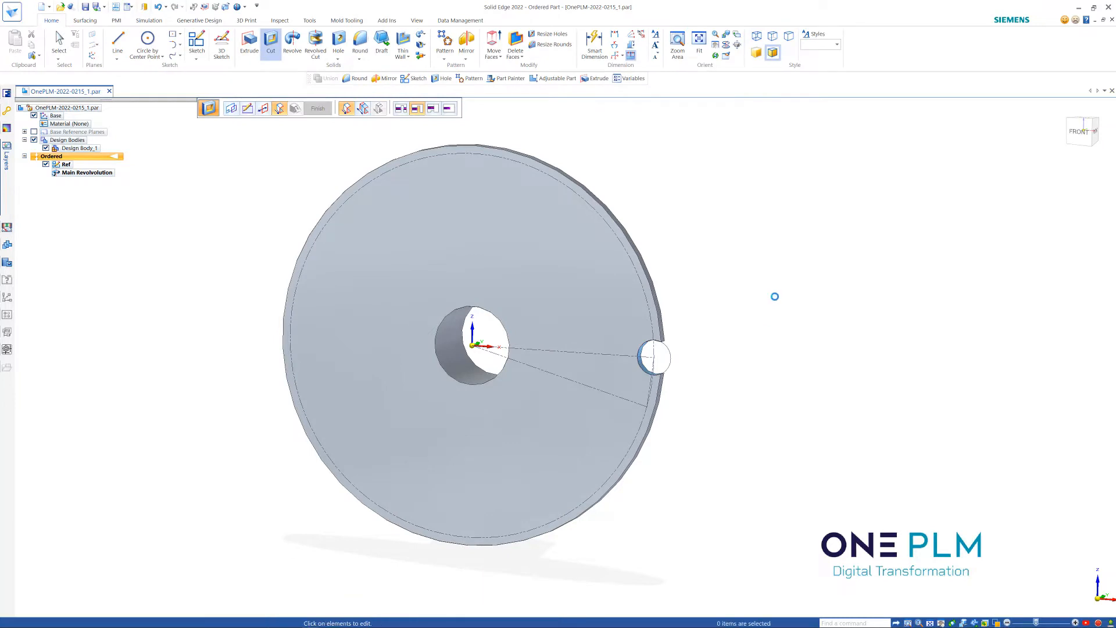
left_click(318, 108)
left_click(360, 42)
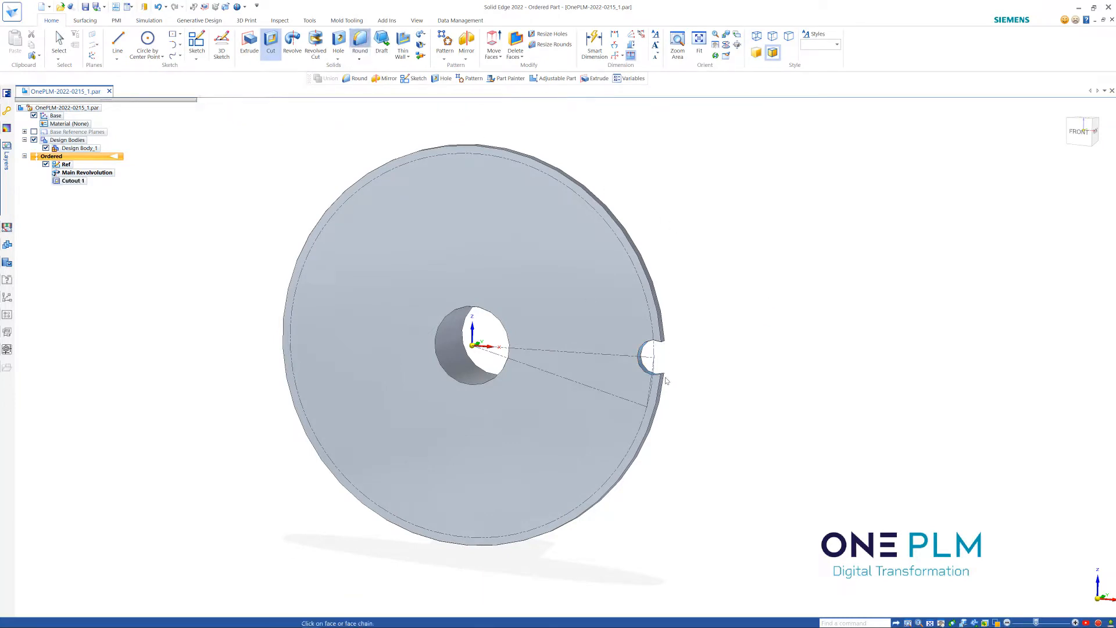
scroll(666, 376, "up", 2)
scroll(667, 376, "up", 2)
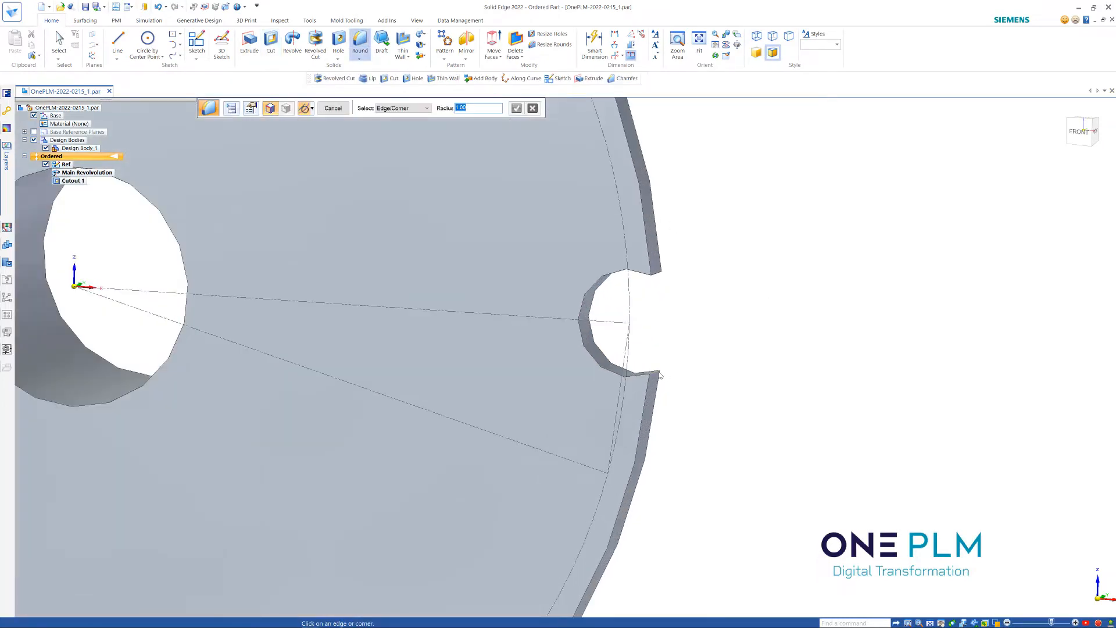
left_click(656, 273)
type("4")
key("Return")
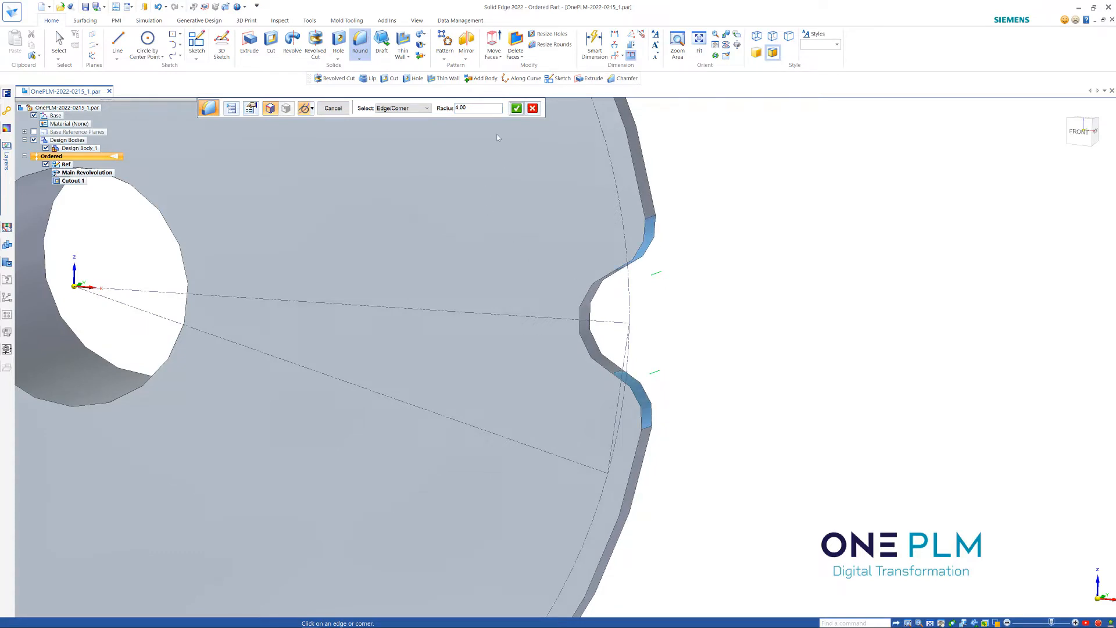
left_click_drag(475, 110, 455, 106)
type("2")
key("Return")
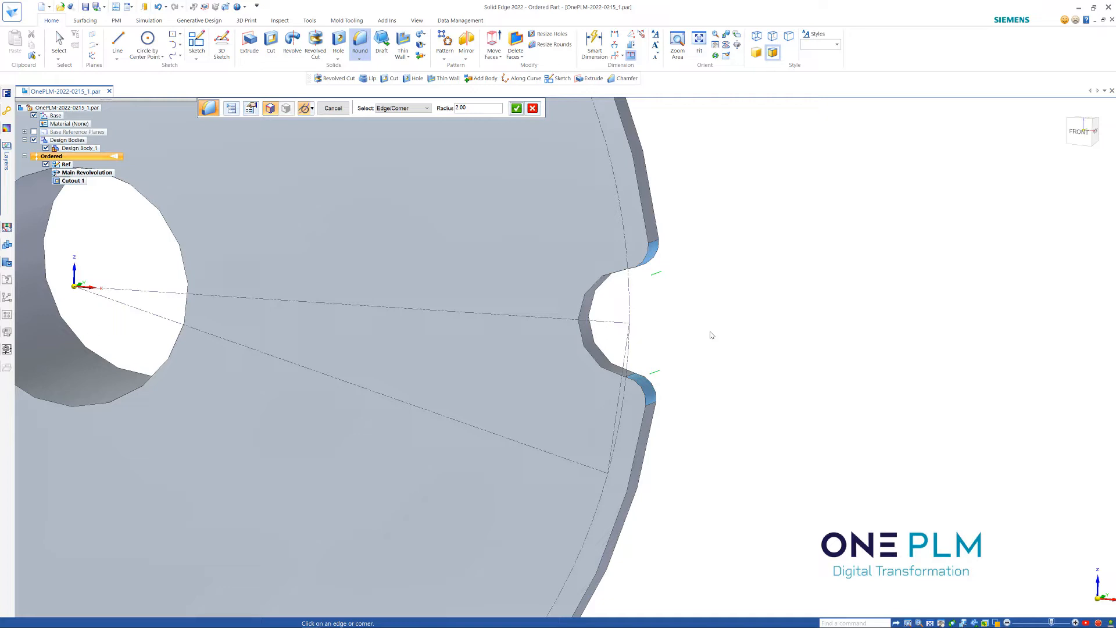
right_click(712, 335)
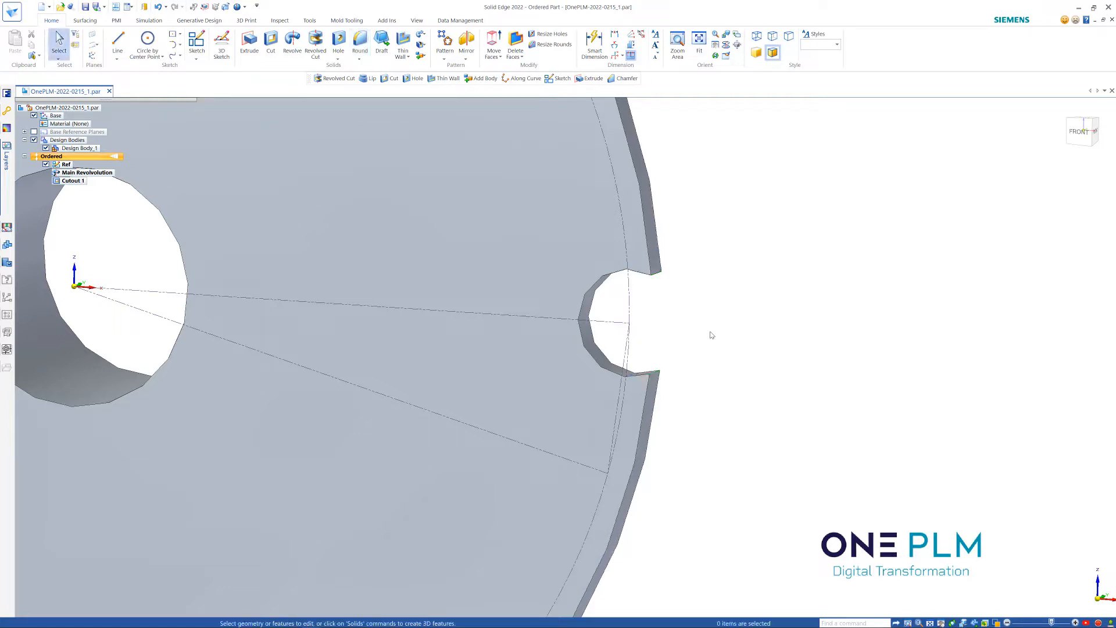
Step: Start a cutout on the disc's flat face and sketch a 9 mm diameter circle centred where the slanted reference line meets the reference circle
scroll(710, 334, "down", 3)
scroll(710, 308, "up", 1)
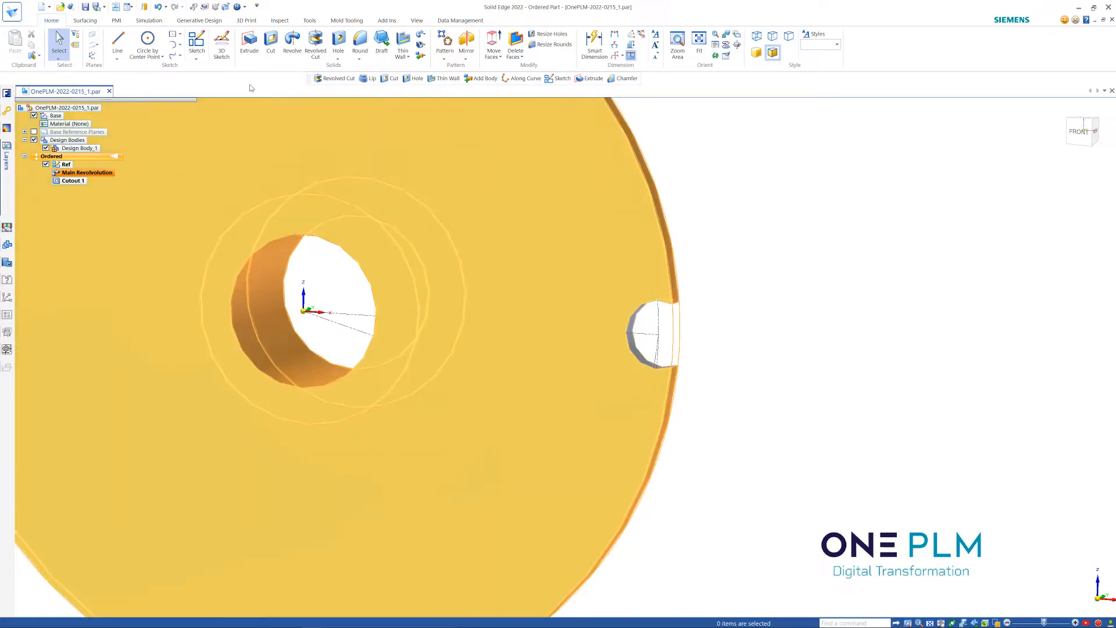
left_click(271, 43)
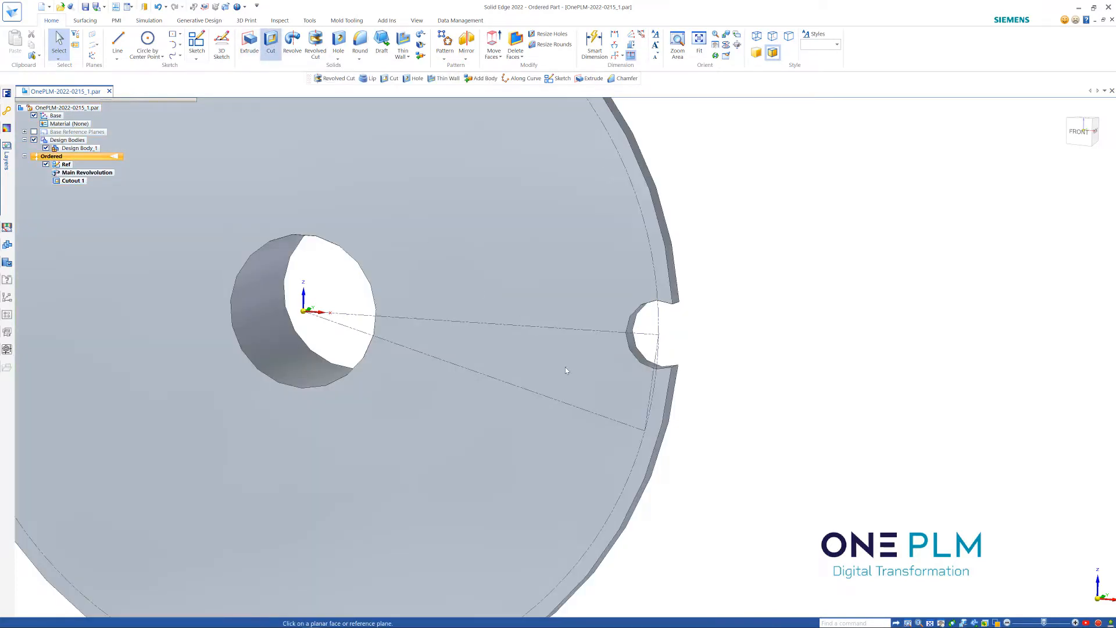
scroll(565, 368, "down", 3)
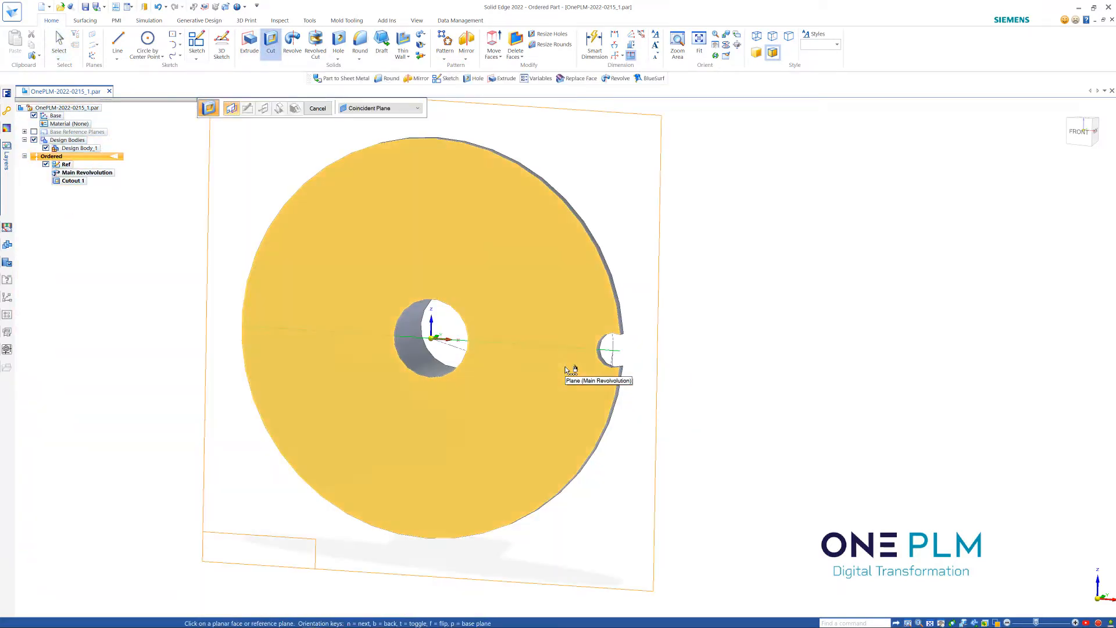
left_click(567, 370)
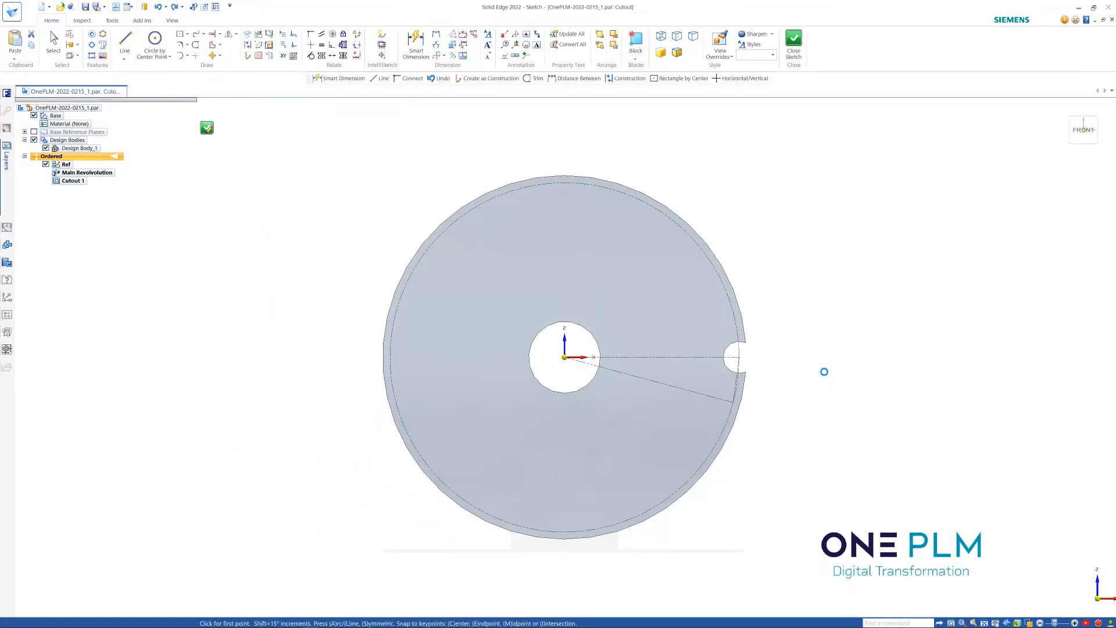
scroll(826, 375, "up", 4)
scroll(764, 321, "up", 1)
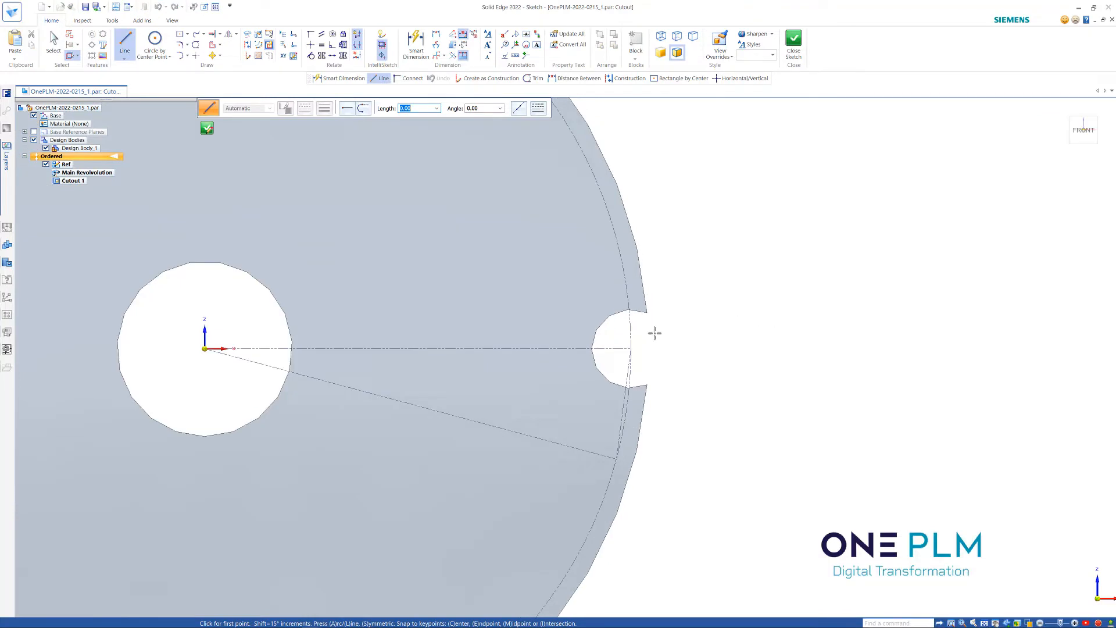
scroll(657, 331, "up", 1)
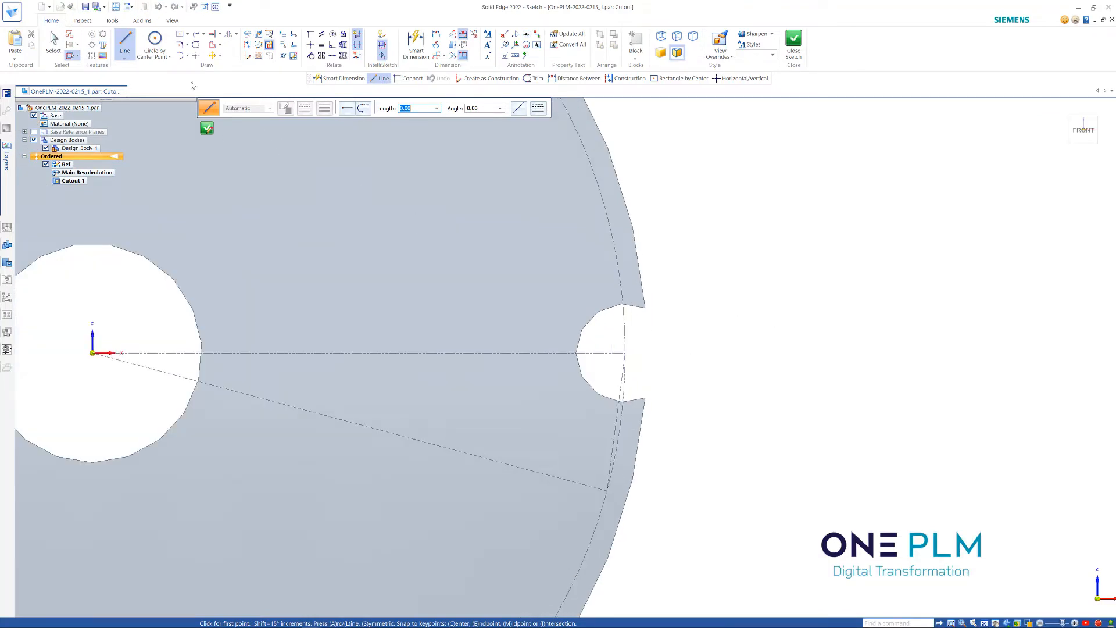
left_click(154, 39)
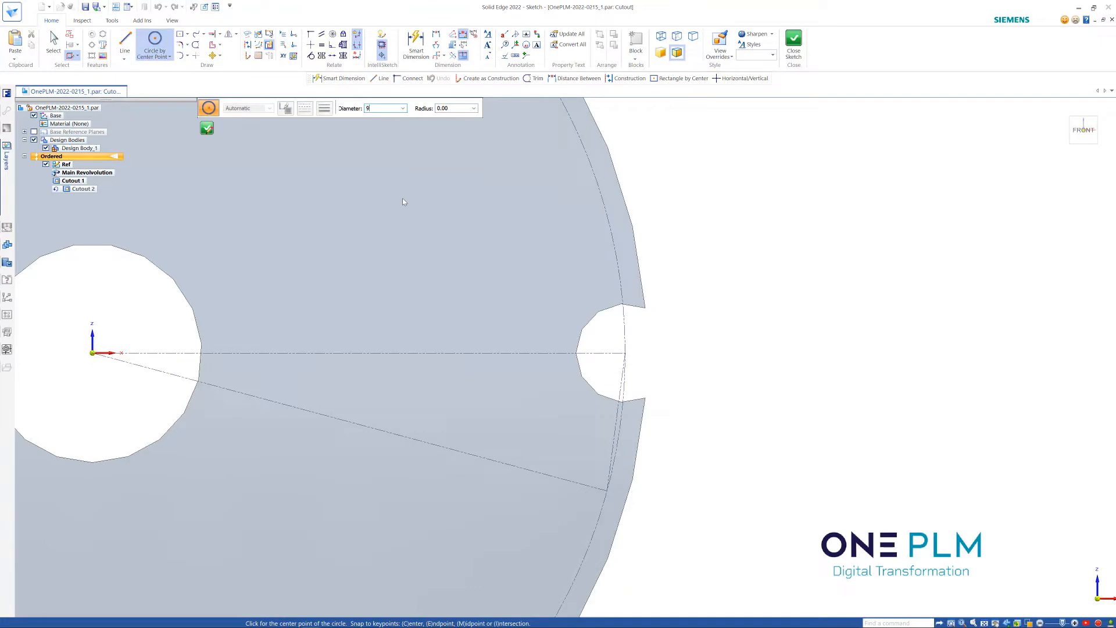
key("Return")
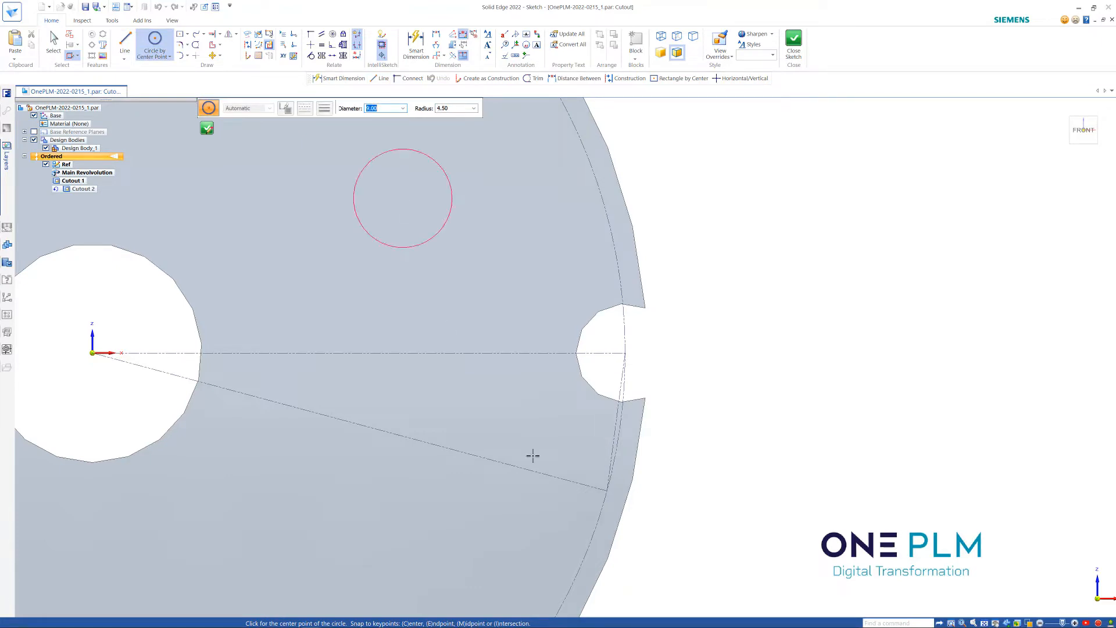
left_click(606, 491)
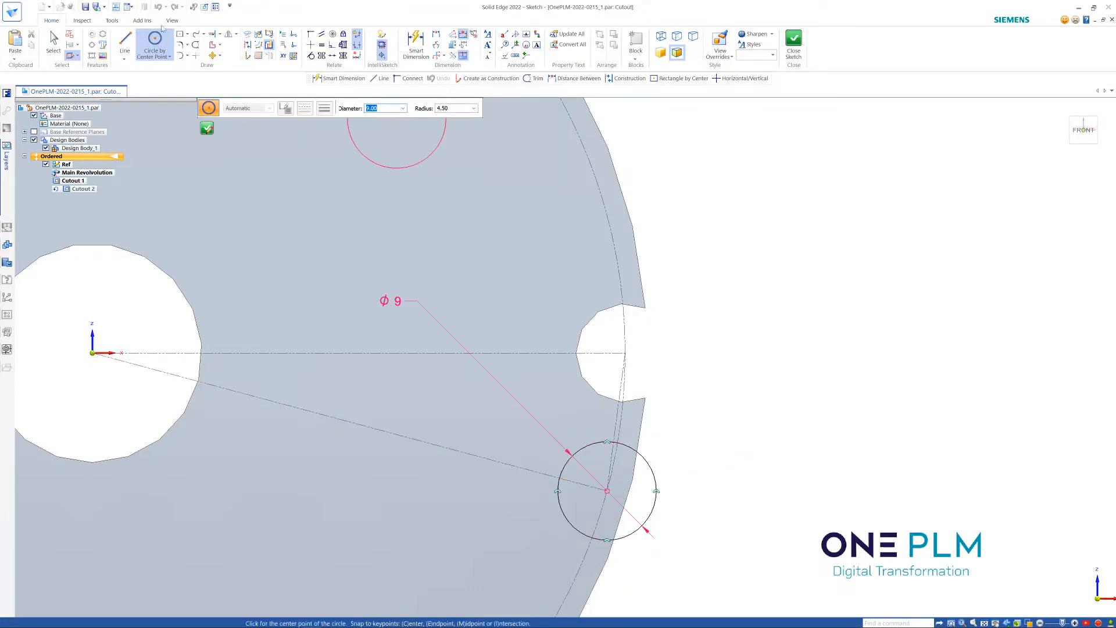
Step: Try to draw an inward arc about the 9 mm circle's centre, starting at the existing notch's centre, and delete it
left_click(187, 56)
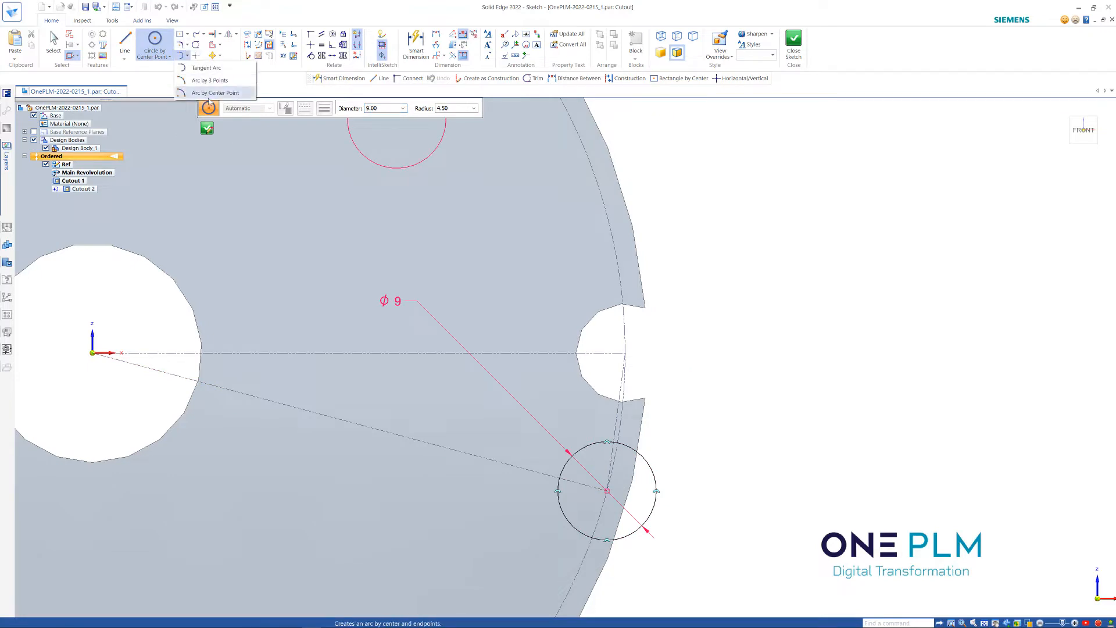
left_click(209, 94)
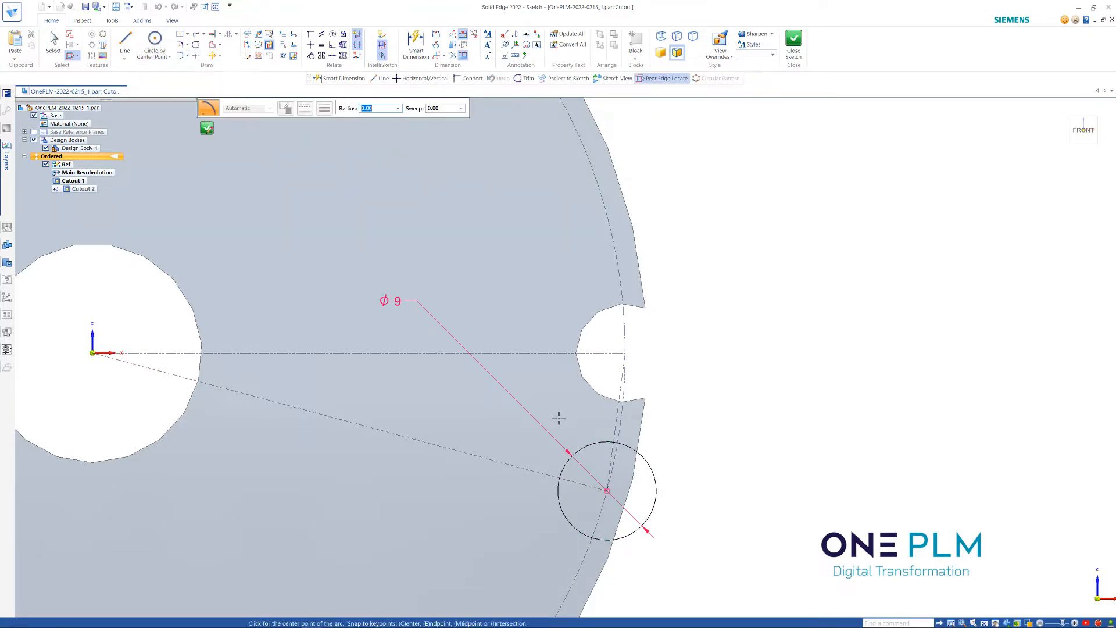
left_click(587, 445)
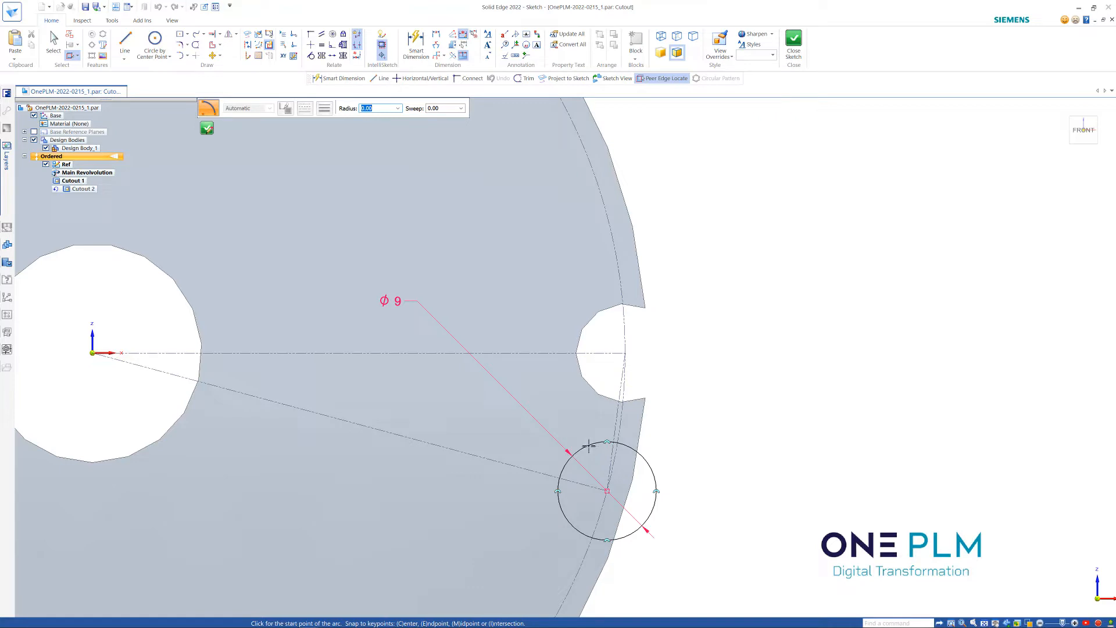
left_click(625, 353)
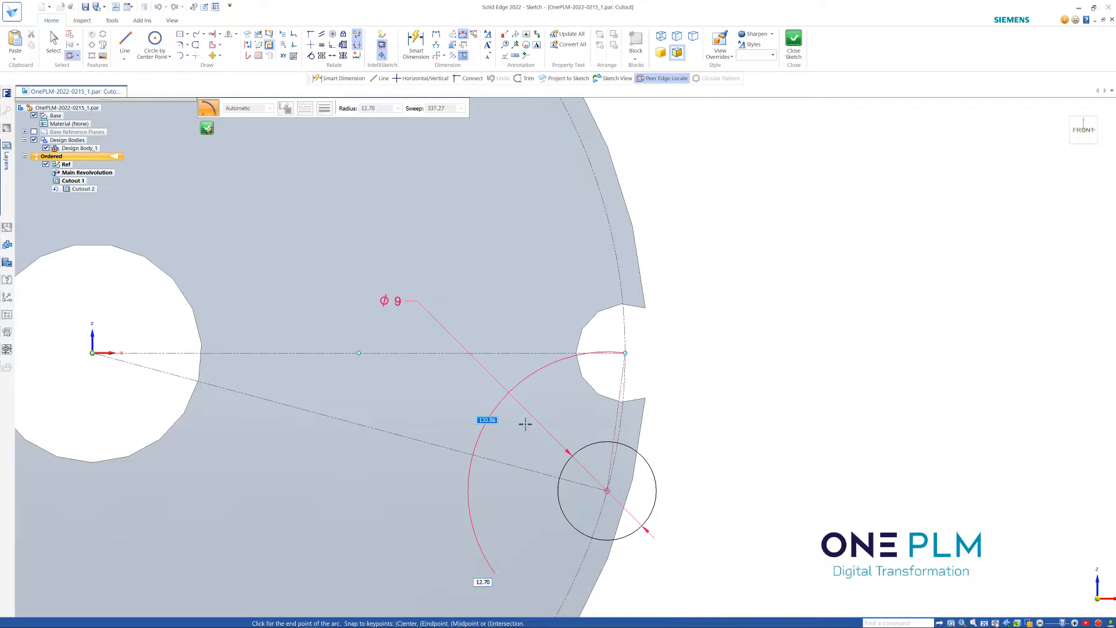
left_click(546, 381)
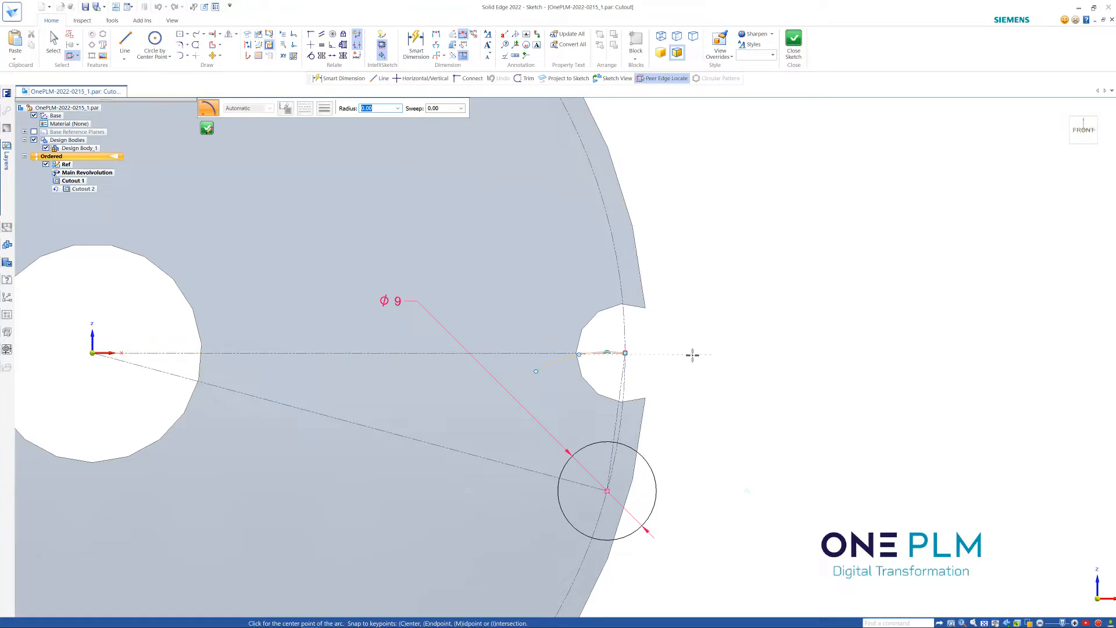
left_click(708, 337)
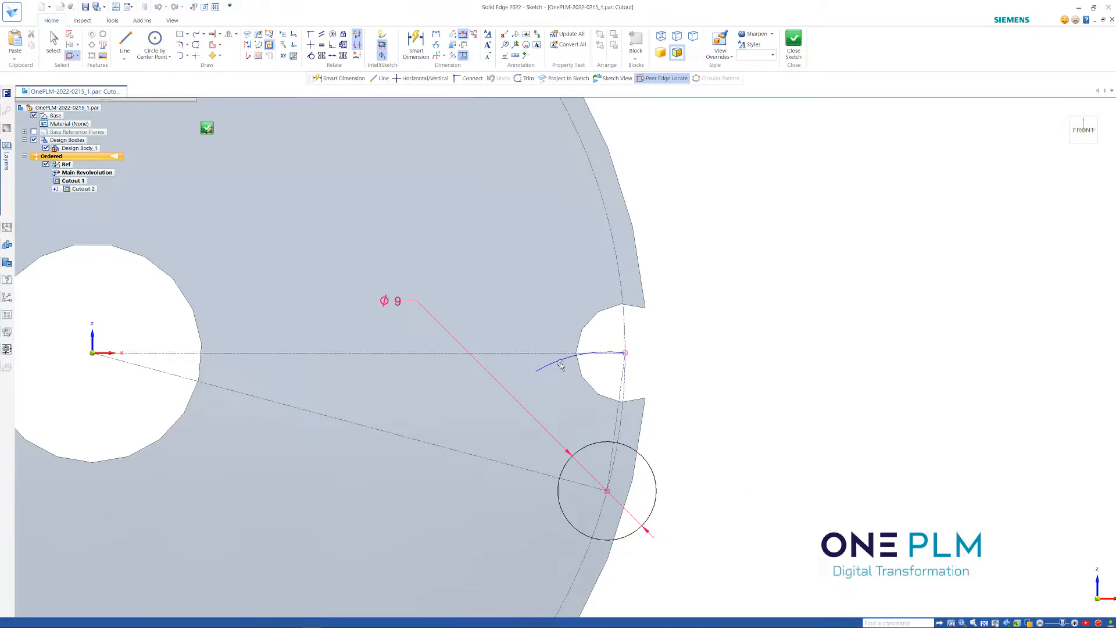
key("Escape")
key("Delete")
Step: Draw a centre-point arc about the 9 mm circle's centre, starting at the notch's centre and sweeping 60° outward beyond the rim
left_click(187, 56)
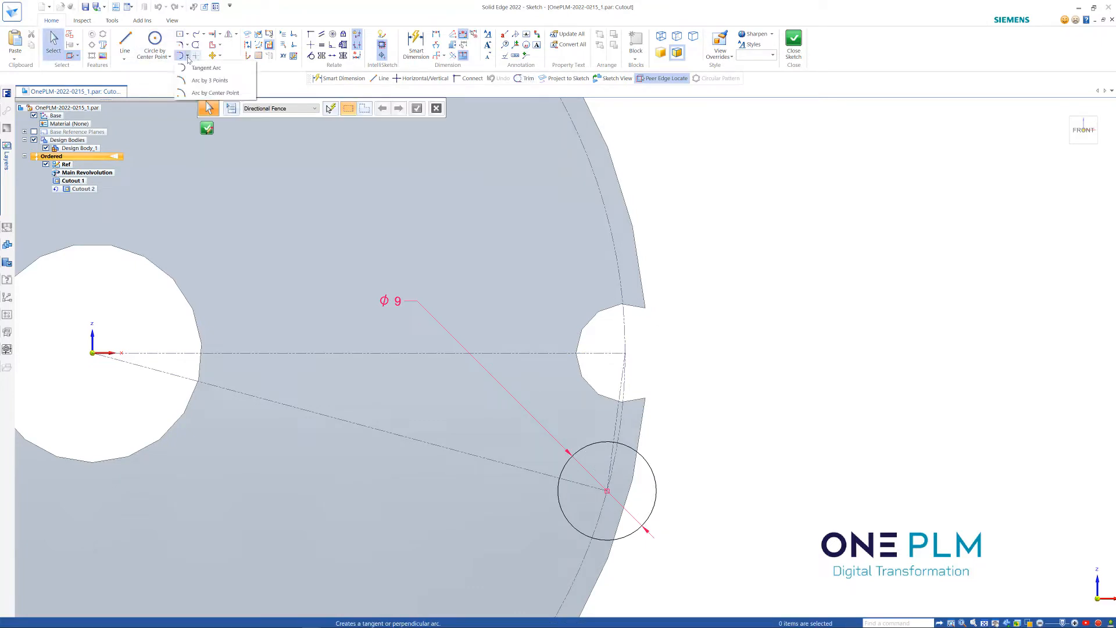
left_click(198, 93)
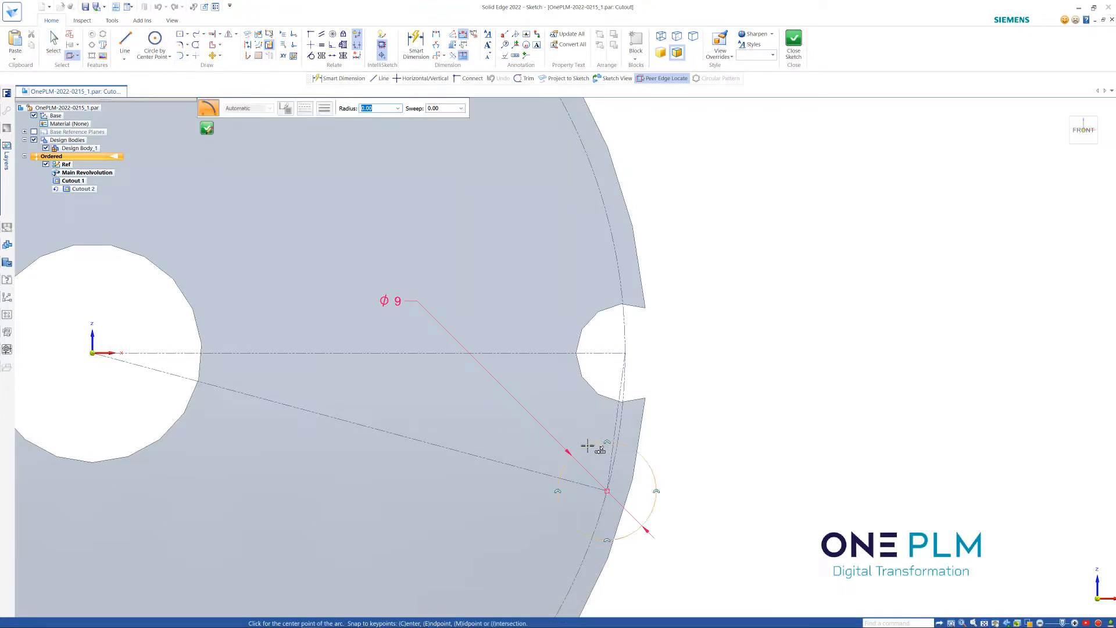
left_click(607, 491)
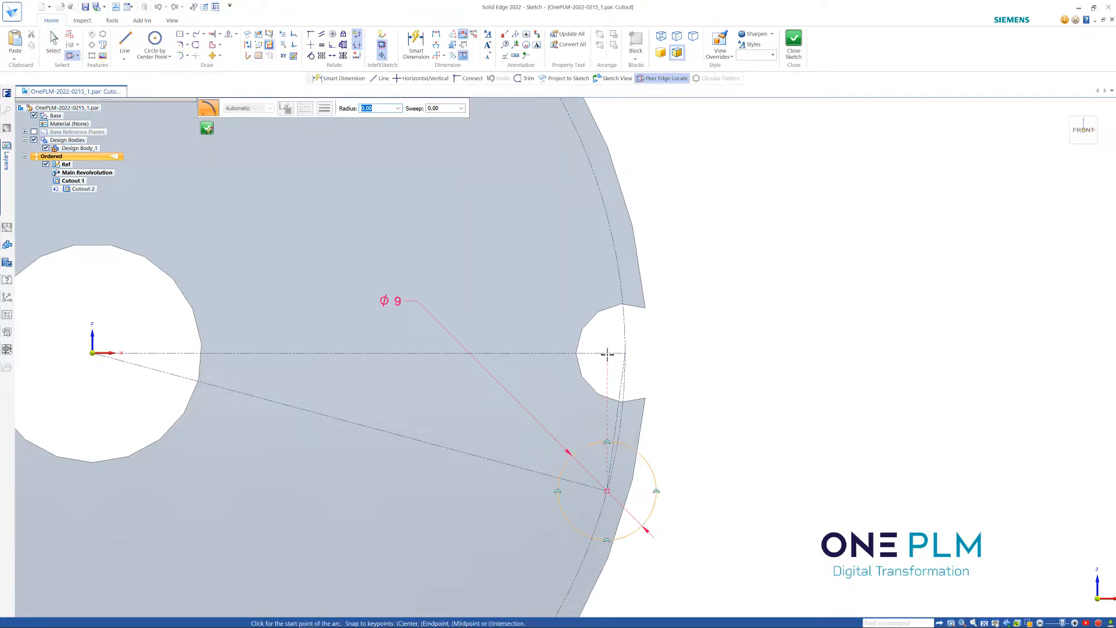
left_click(624, 353)
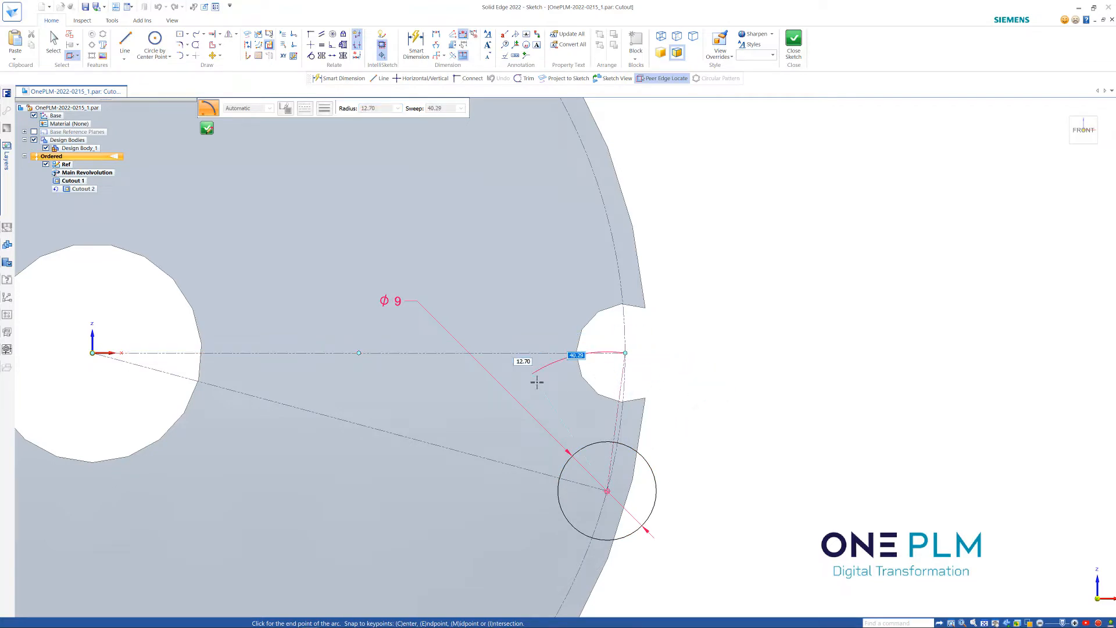
type("60")
key("Tab")
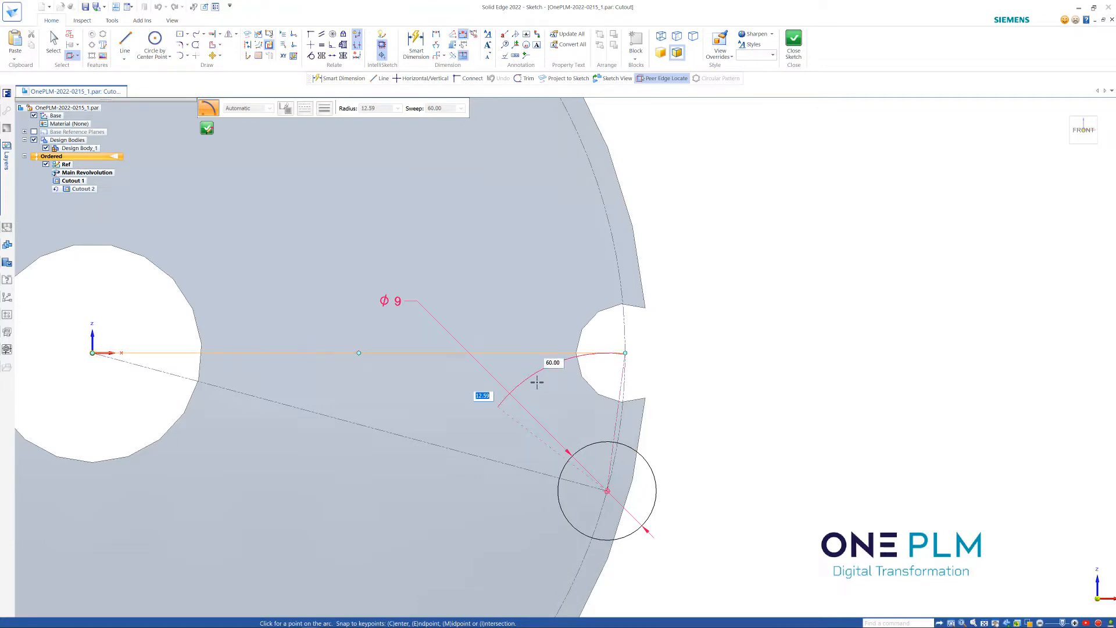
left_click(752, 407)
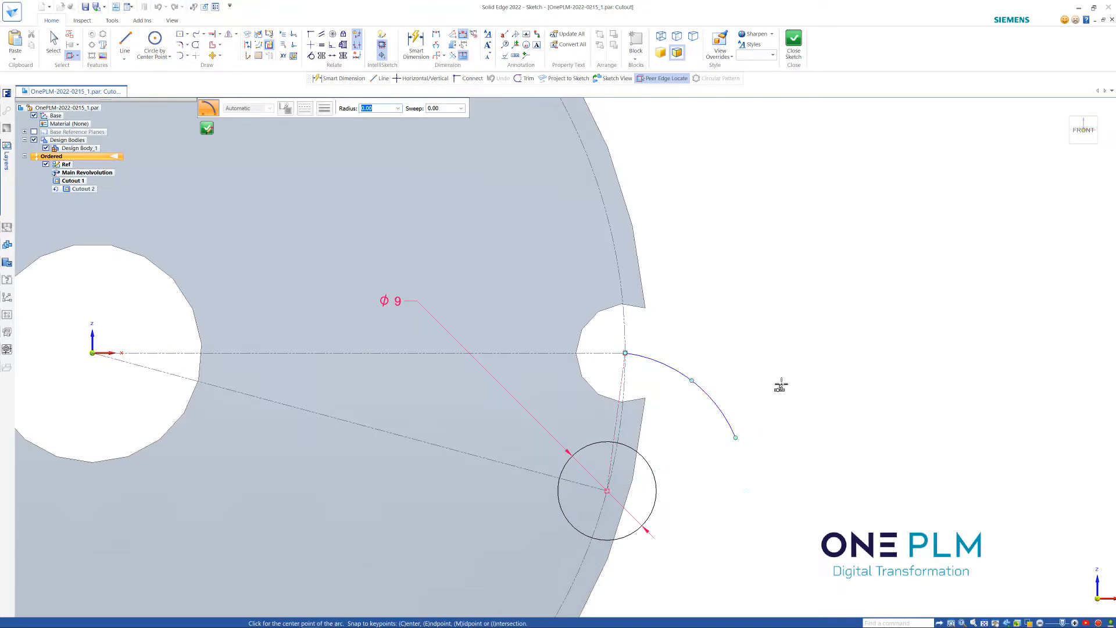
scroll(641, 378, "up", 2)
key("Escape")
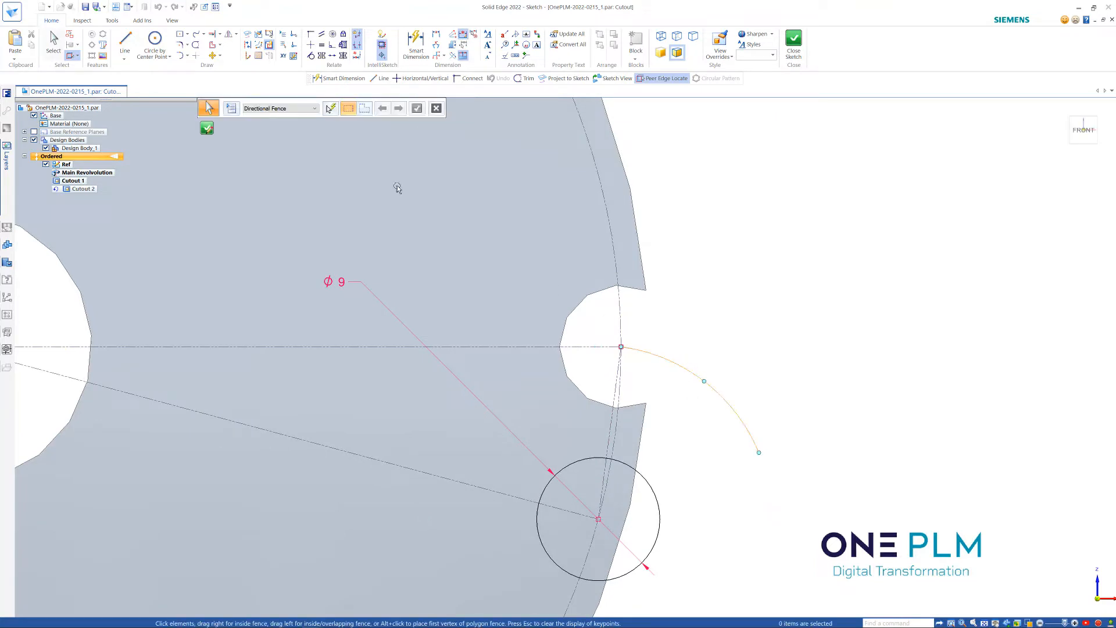
Step: Create a 9 mm wide symmetric offset with Offset Arc caps around the arc outside the rim
left_click(220, 44)
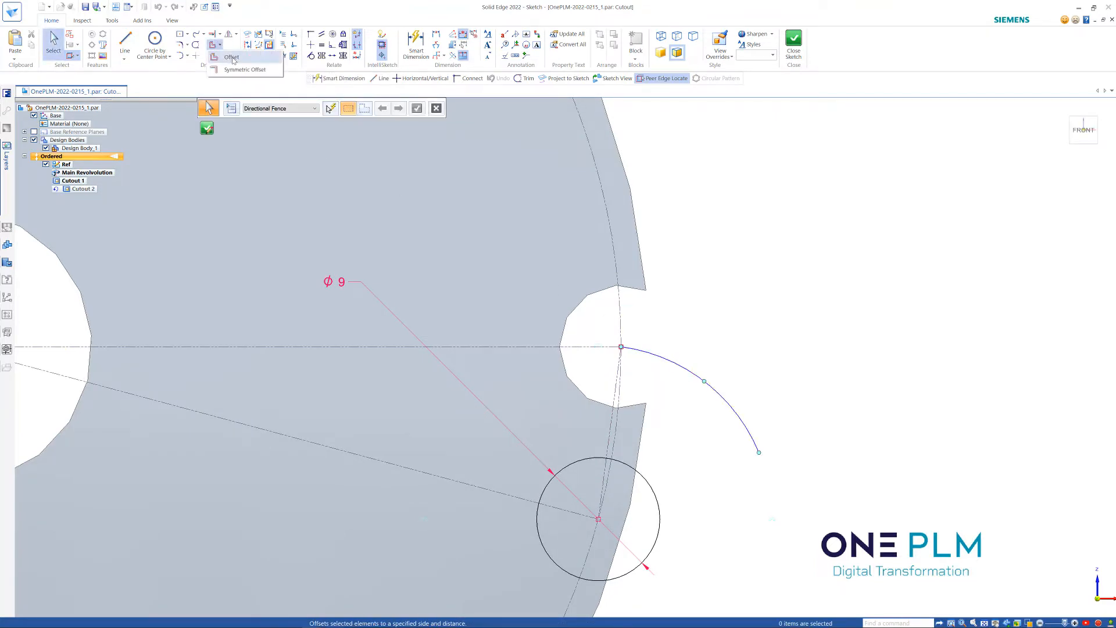
left_click(237, 70)
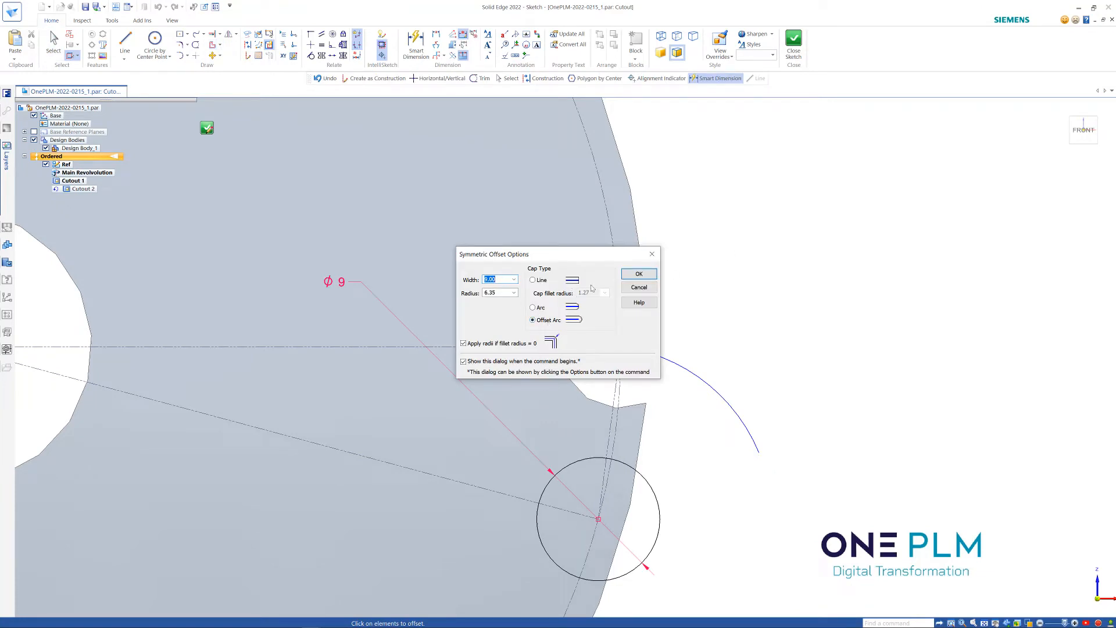
left_click(639, 274)
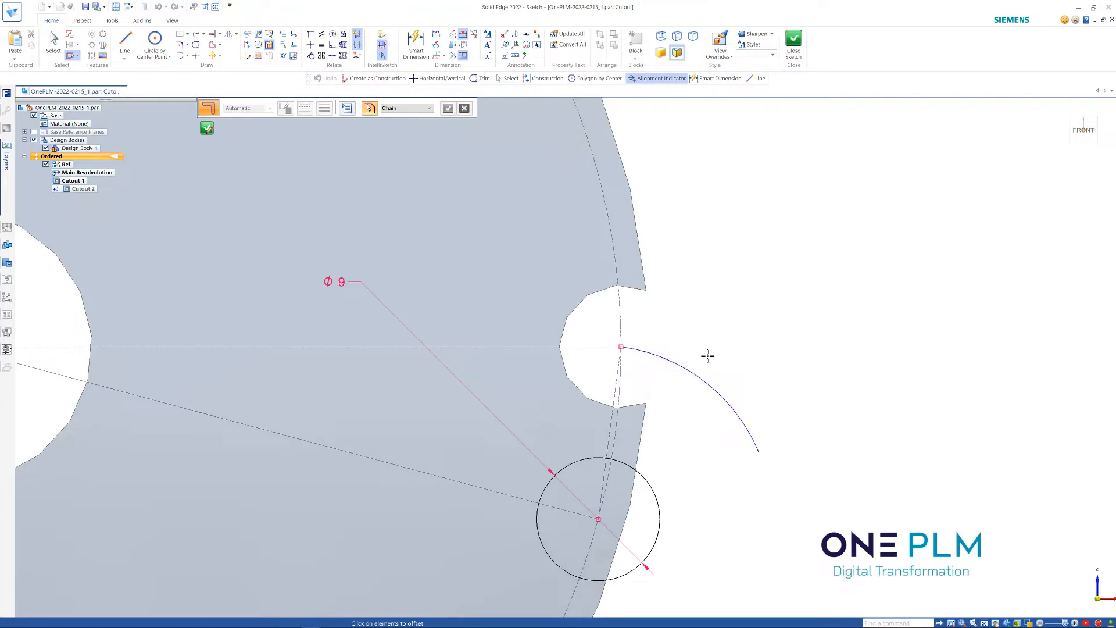
left_click(707, 355)
right_click(743, 349)
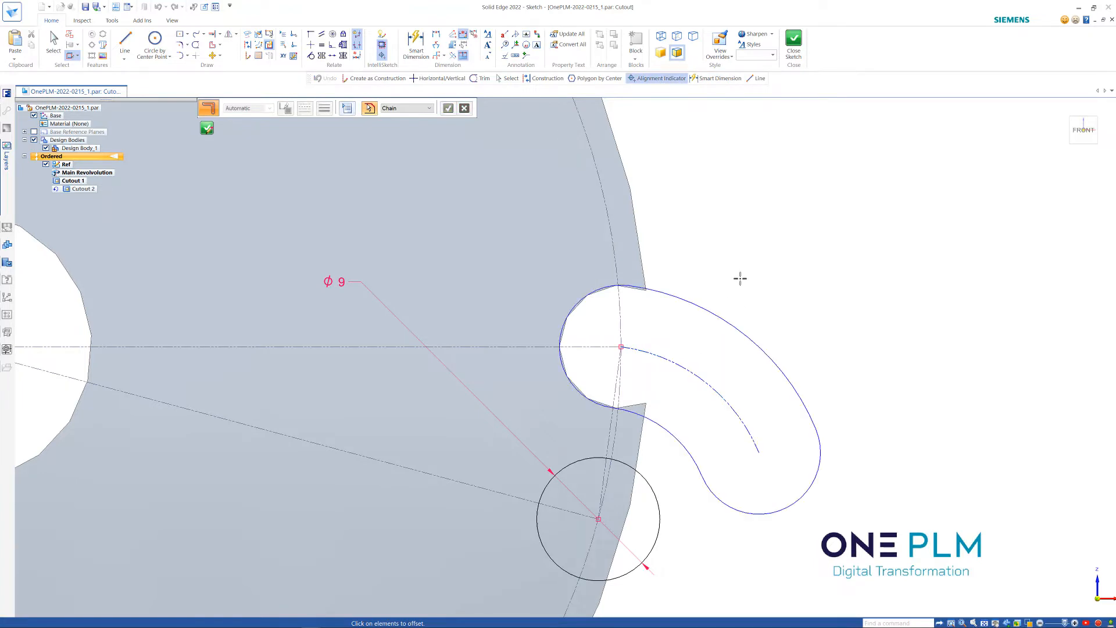
key("Escape")
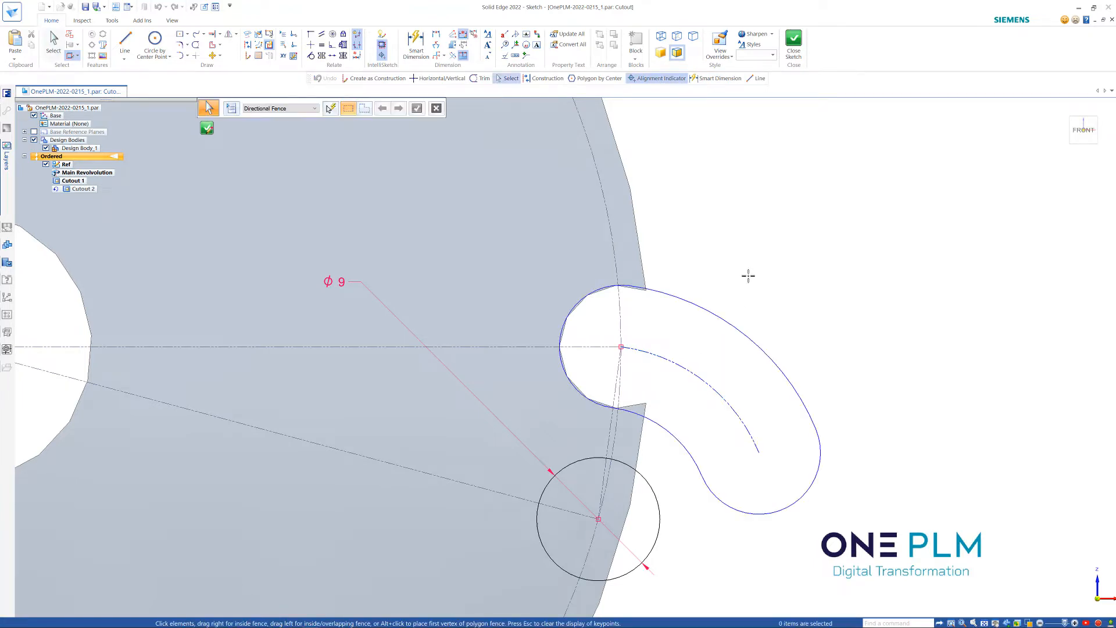
Step: Convert the 9 mm circle into construction geometry
scroll(750, 270, "down", 2)
scroll(729, 254, "up", 1)
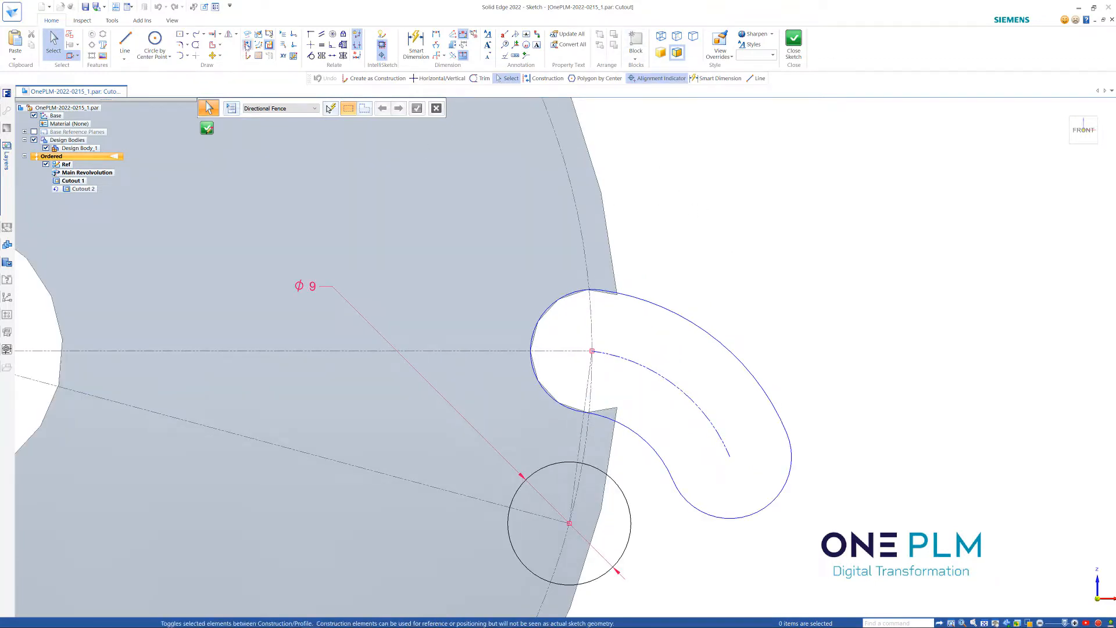
left_click(248, 45)
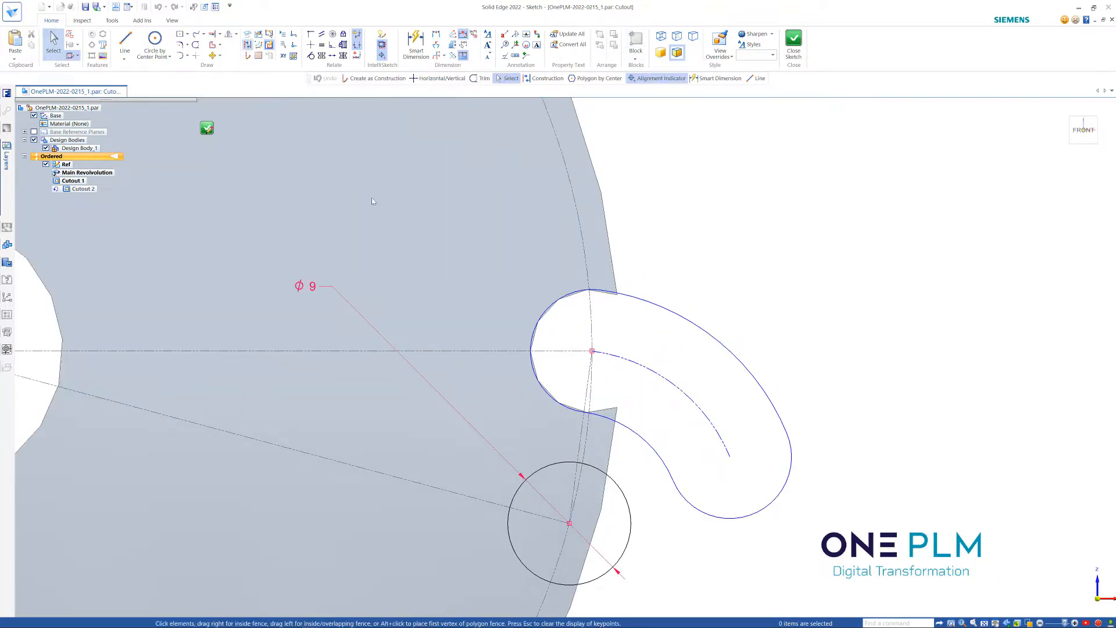
left_click(622, 489)
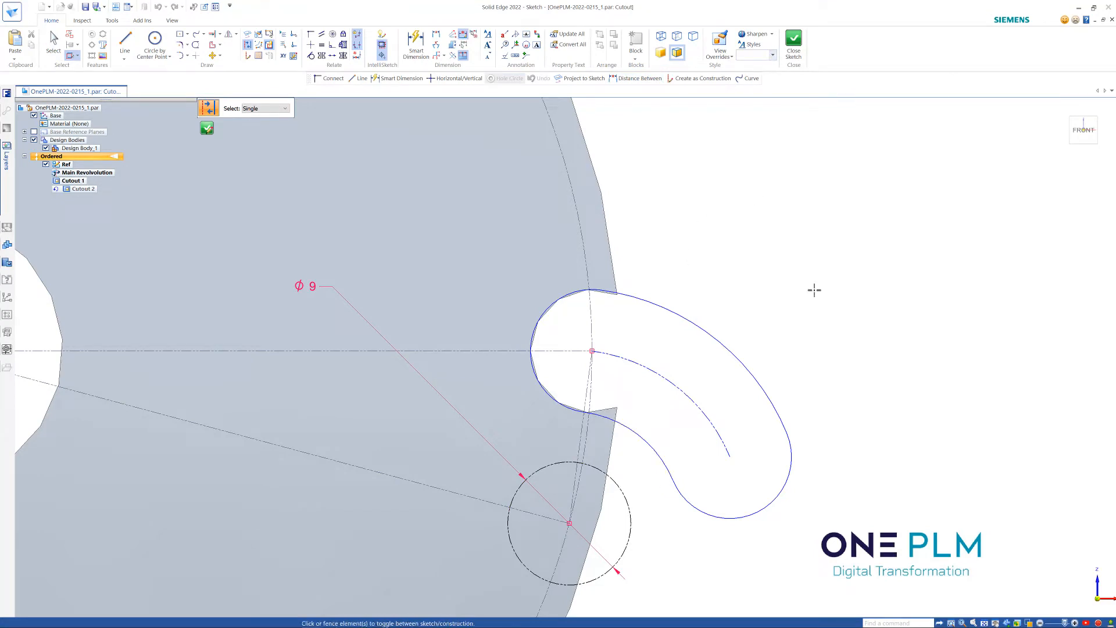
Step: Add an angular dimension to the sweep of the construction arc outside the rim
left_click(425, 43)
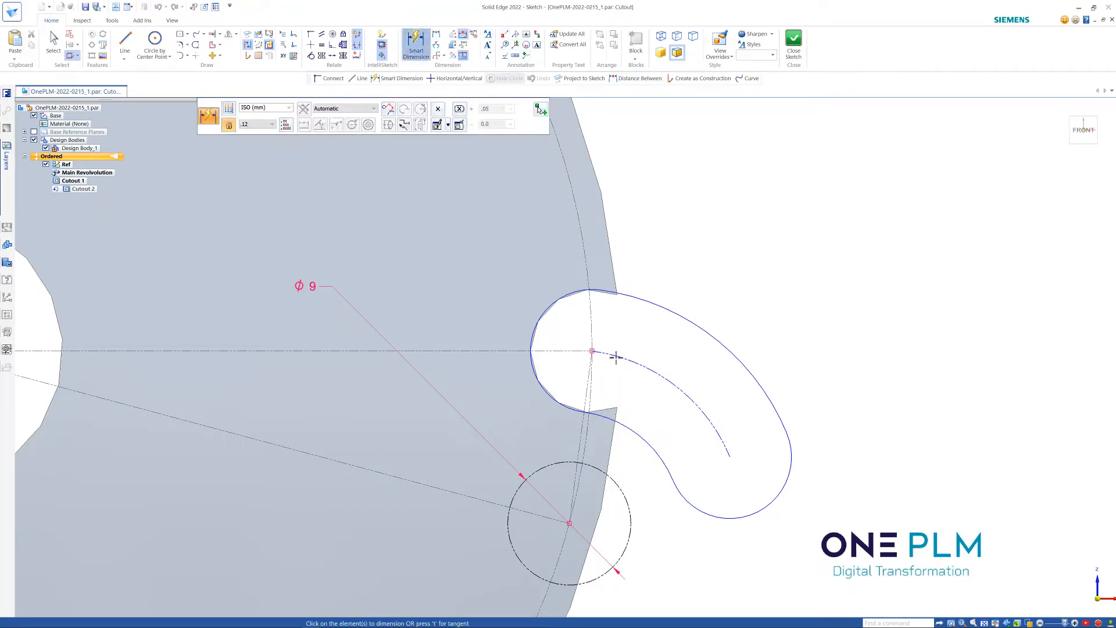
key("a")
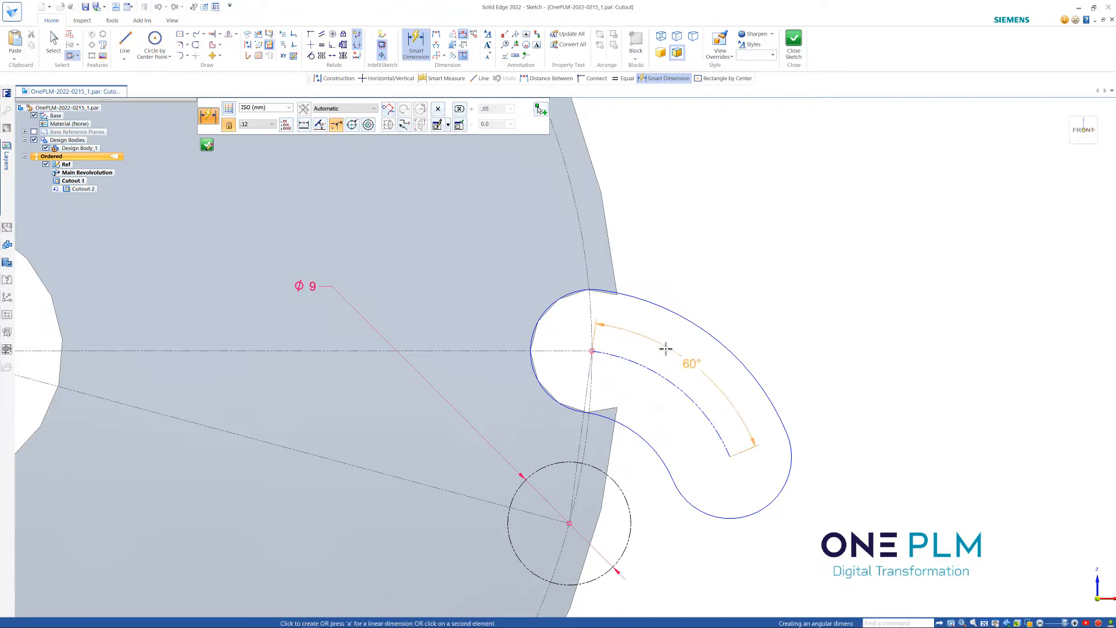
left_click(671, 348)
left_click(690, 223)
key("Escape")
scroll(689, 223, "down", 3)
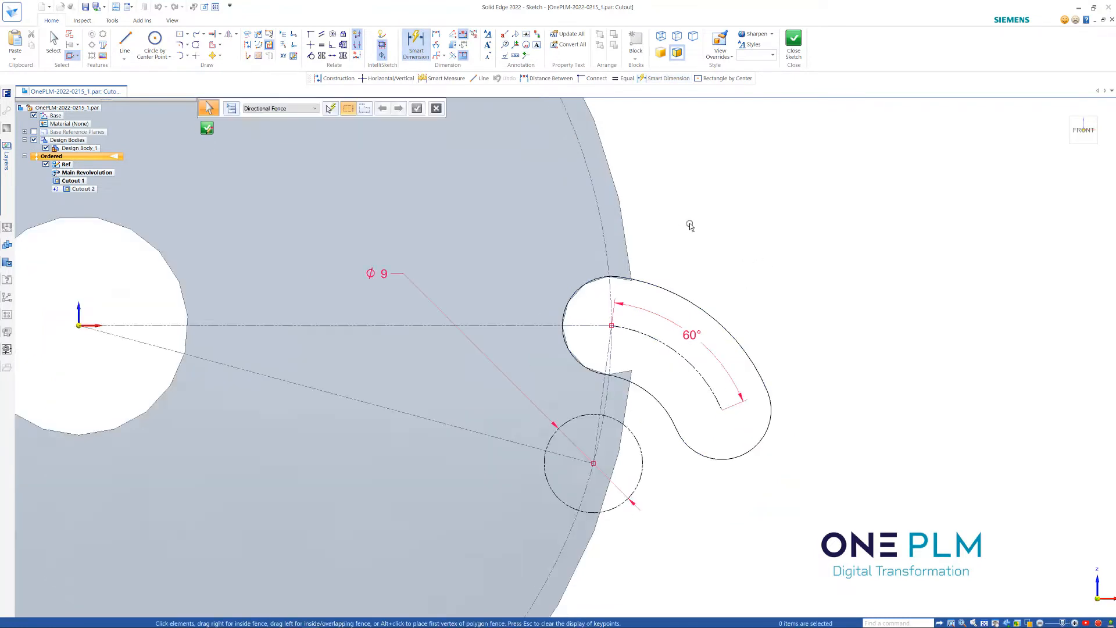
Step: Close the offset-arc sketch and finish the cutout through the disc's rim
left_click(794, 40)
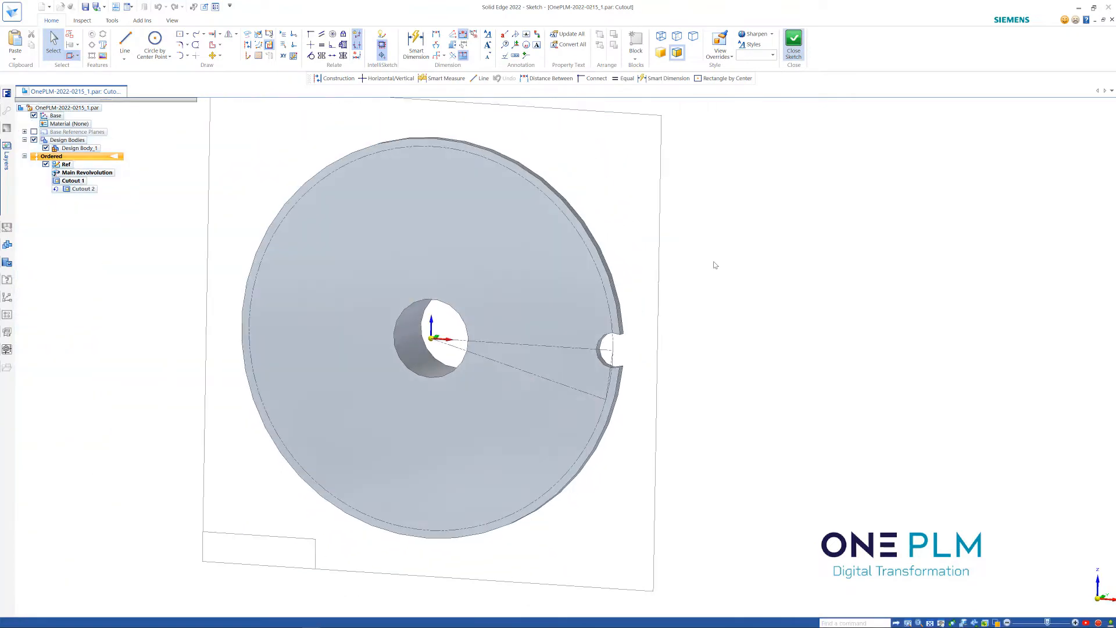
left_click(686, 318)
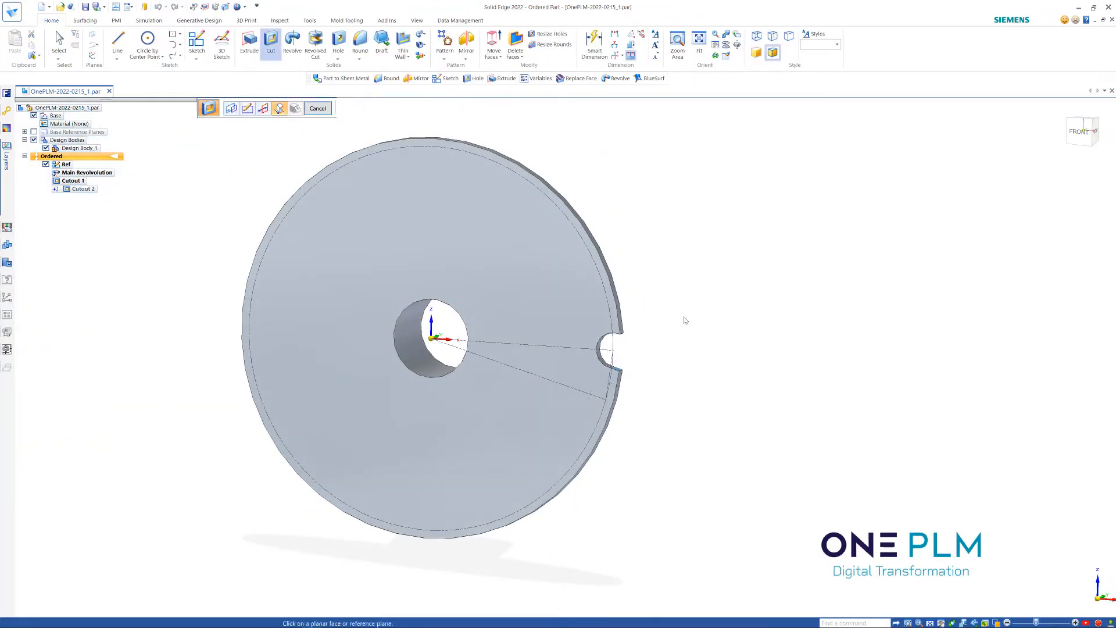
left_click(317, 108)
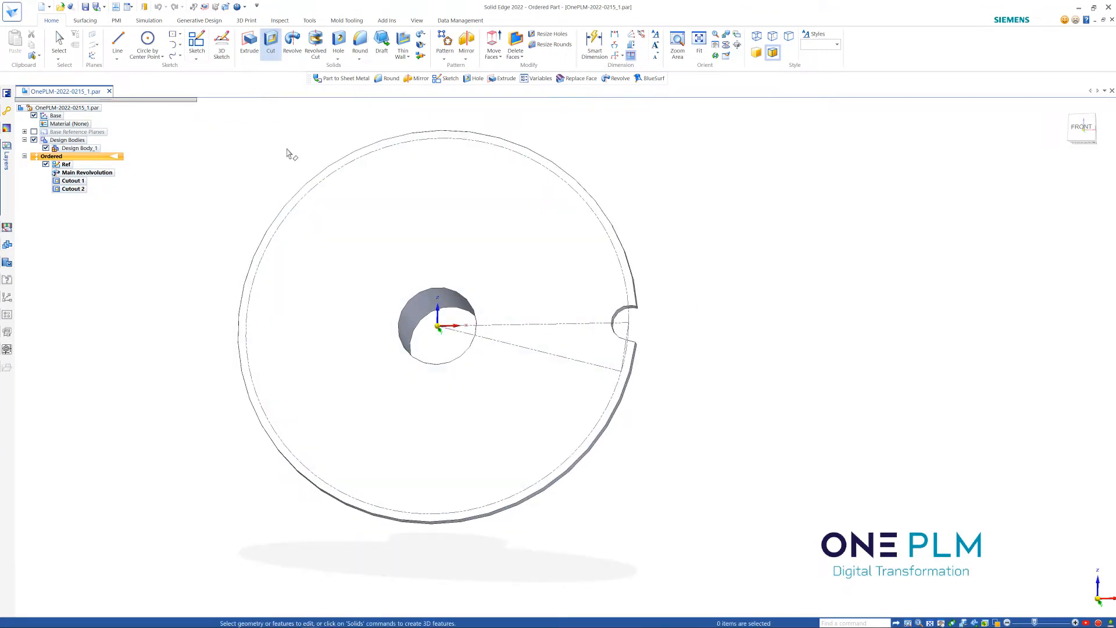
left_click(360, 44)
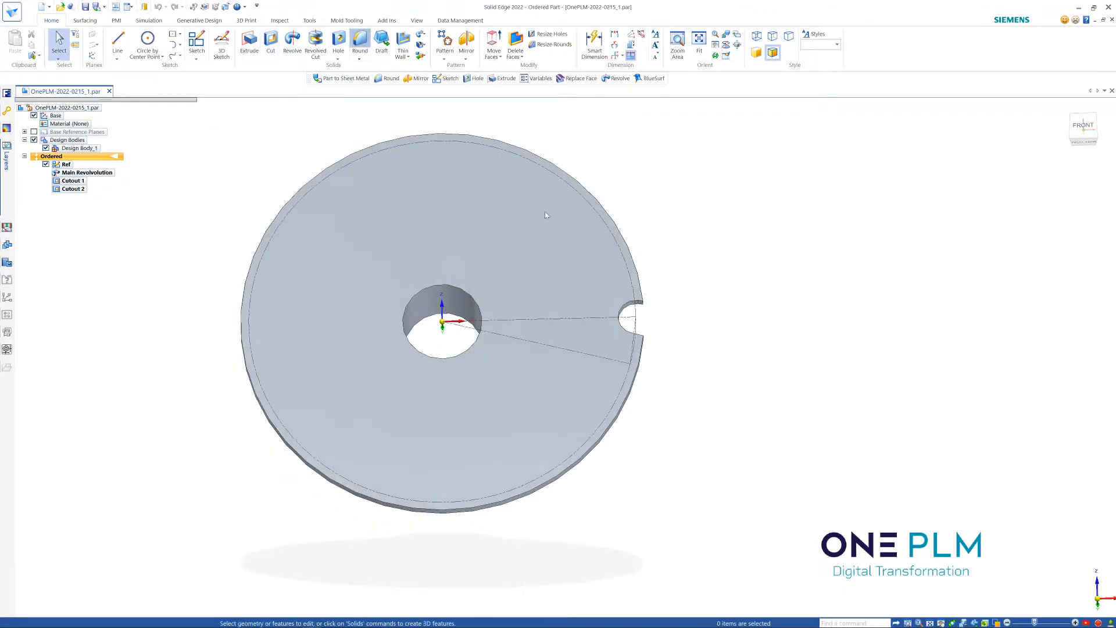
middle_click_drag(670, 342, 521, 254)
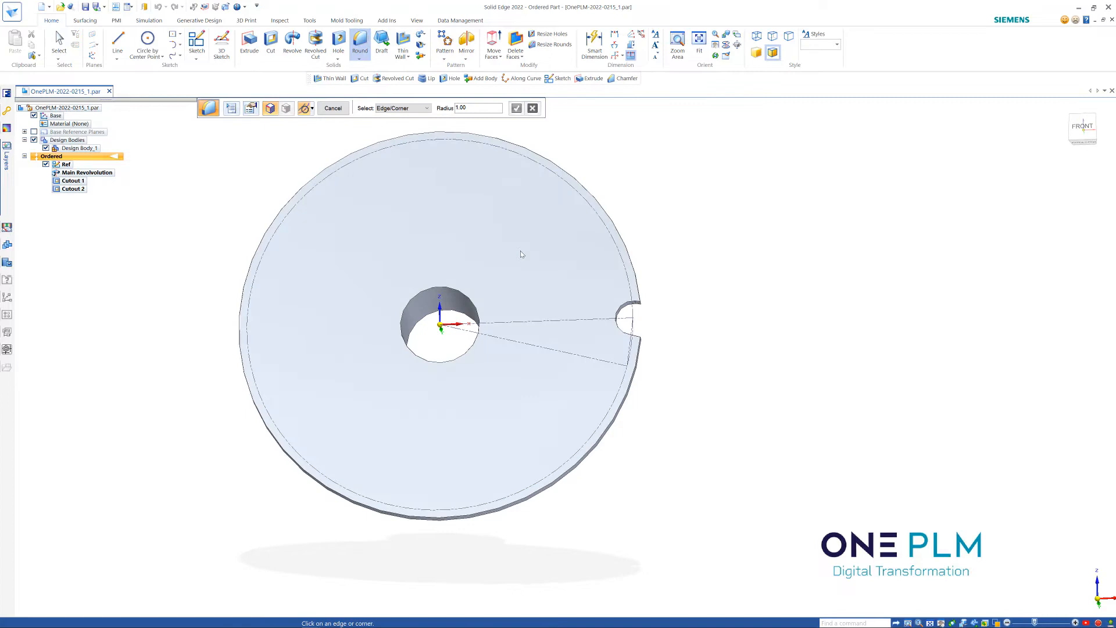
left_click(335, 107)
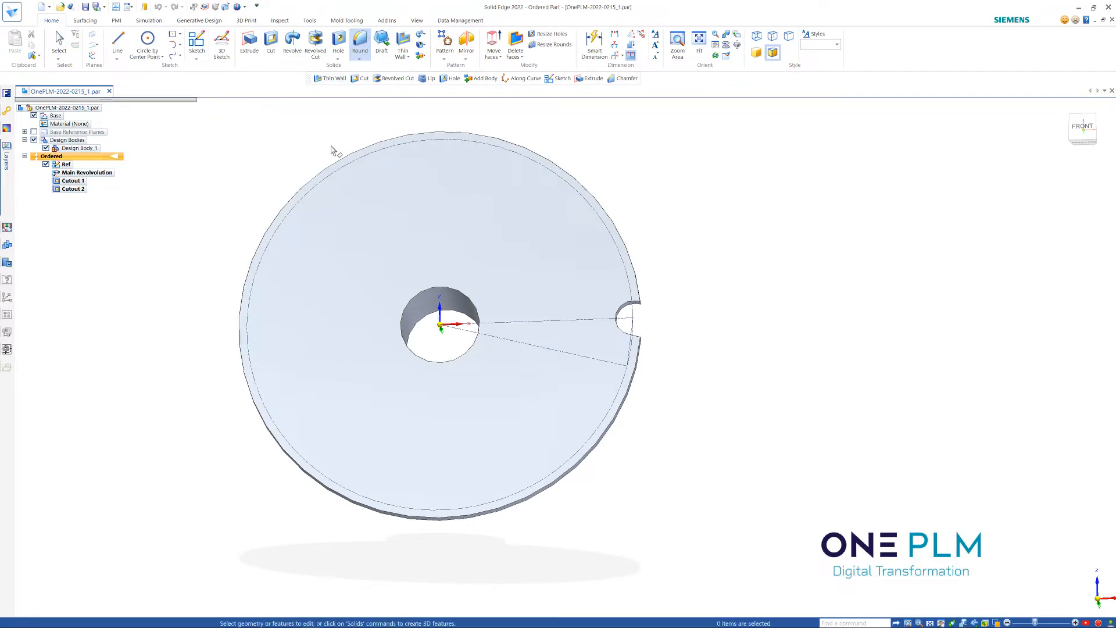
Step: Mirror Cutout 2 about the horizontal base plane through the wheel's centre
left_click(467, 43)
left_click(72, 189)
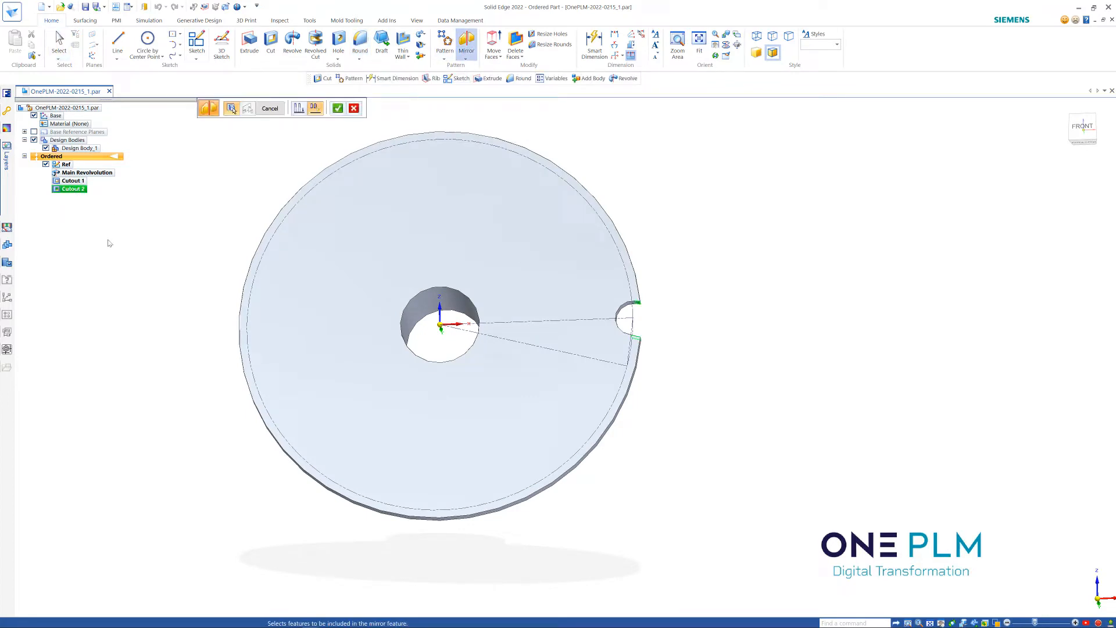
left_click(337, 109)
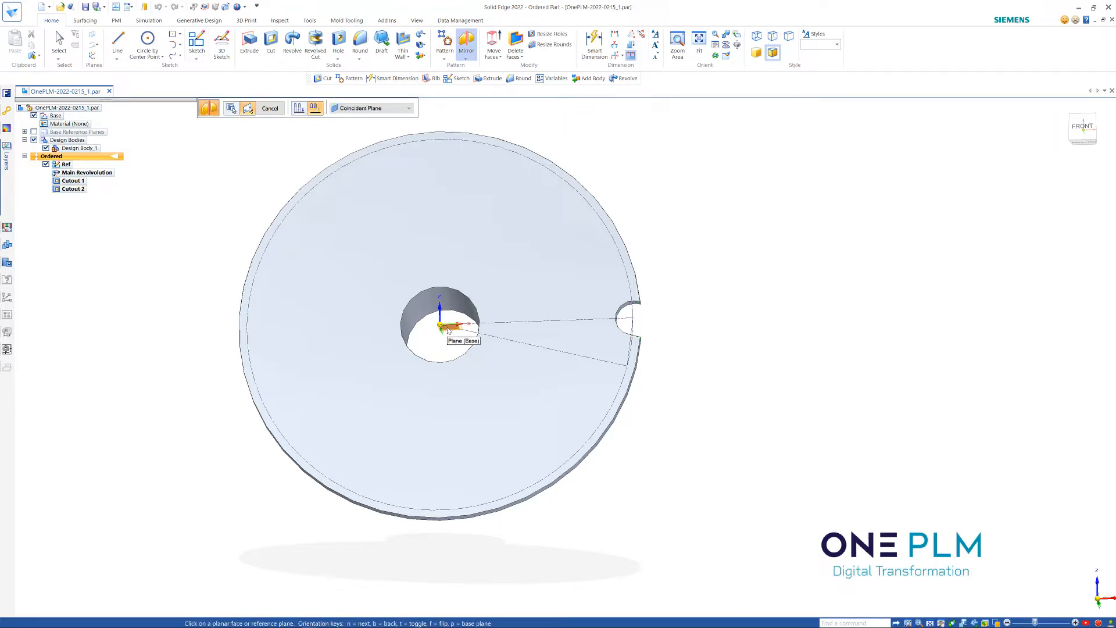
left_click(448, 331)
scroll(639, 308, "up", 3)
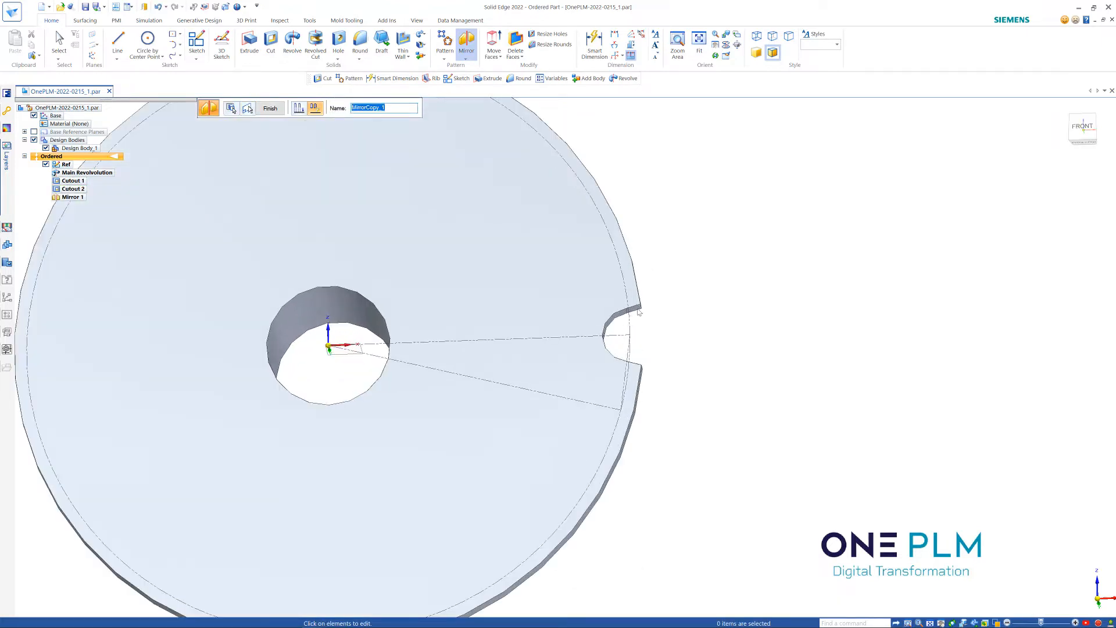
left_click(271, 110)
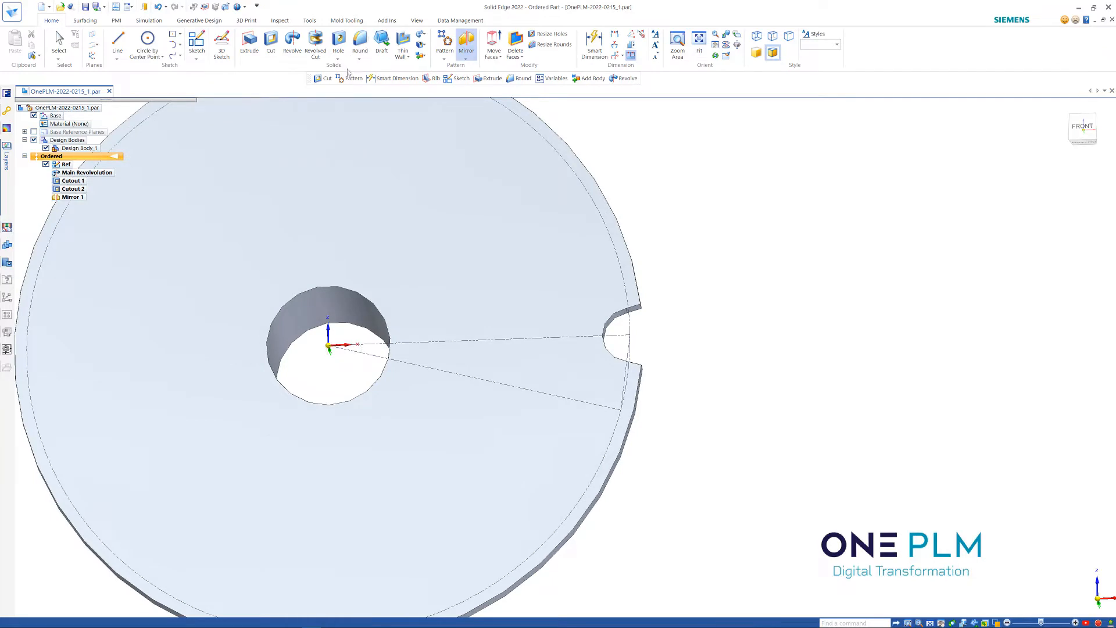
Step: Round the two outer corner edges of the rim notch with a 1 mm radius
left_click(364, 41)
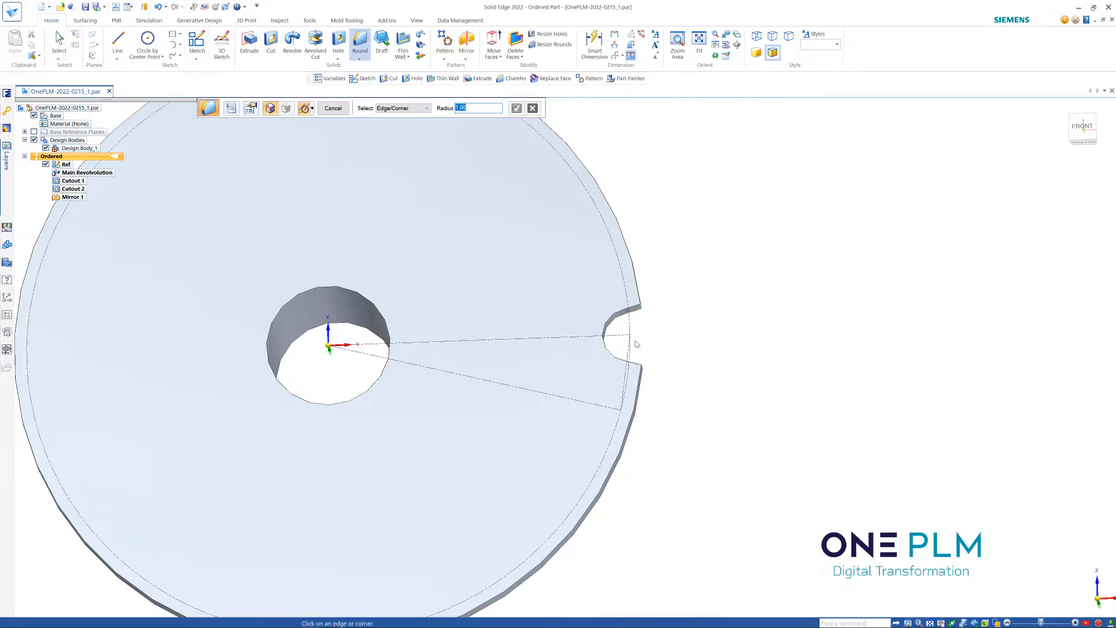
scroll(637, 349, "up", 2)
left_click(644, 377)
scroll(688, 353, "down", 1)
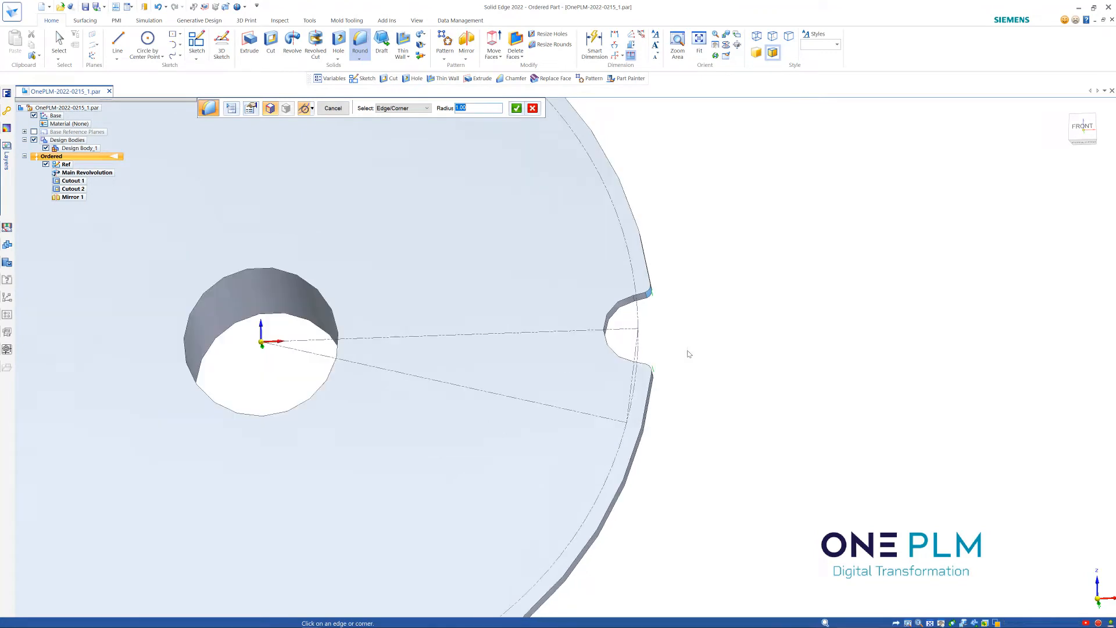
scroll(689, 349, "down", 1)
right_click(709, 312)
right_click(708, 311)
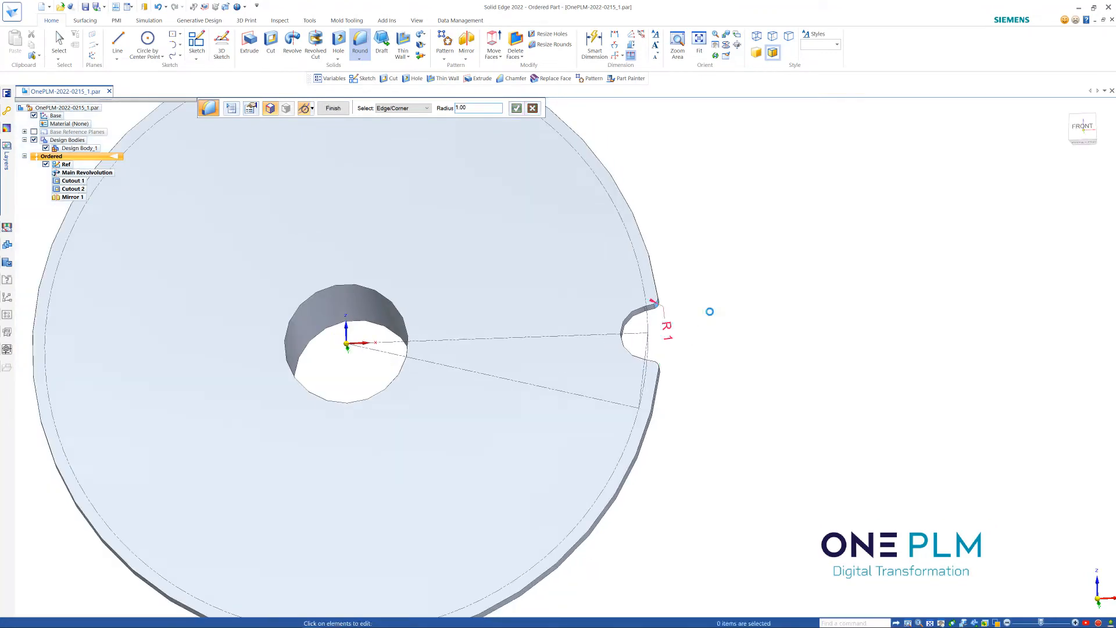
right_click(712, 313)
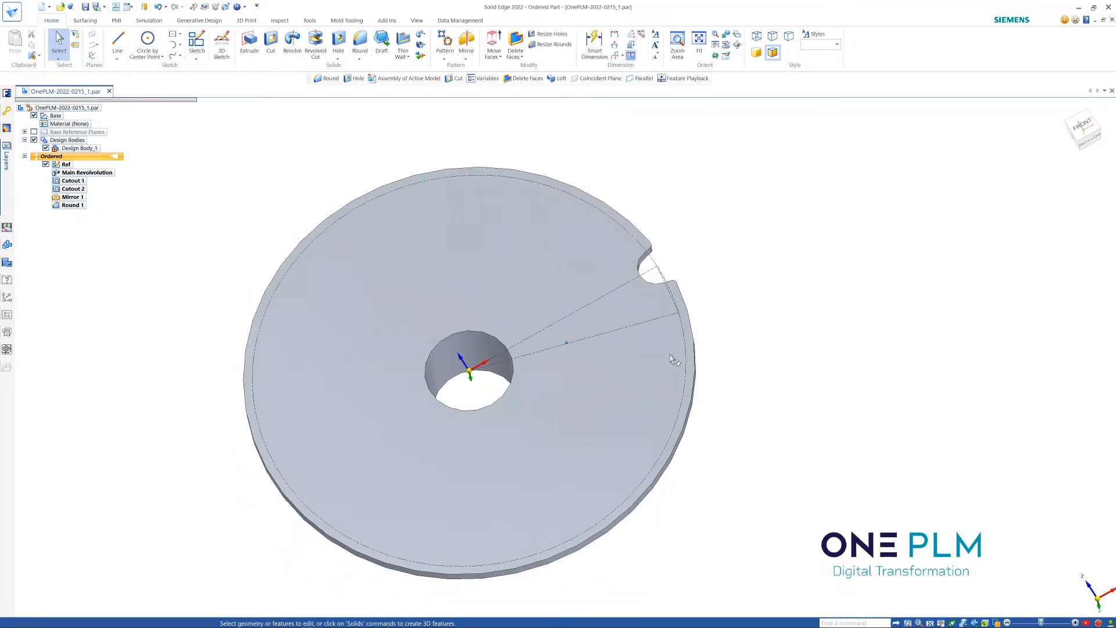
Step: Pattern the features from Cutout 1 through Round 1 on the front face in a full circle of 12 about the wheel's centre
left_click(446, 40)
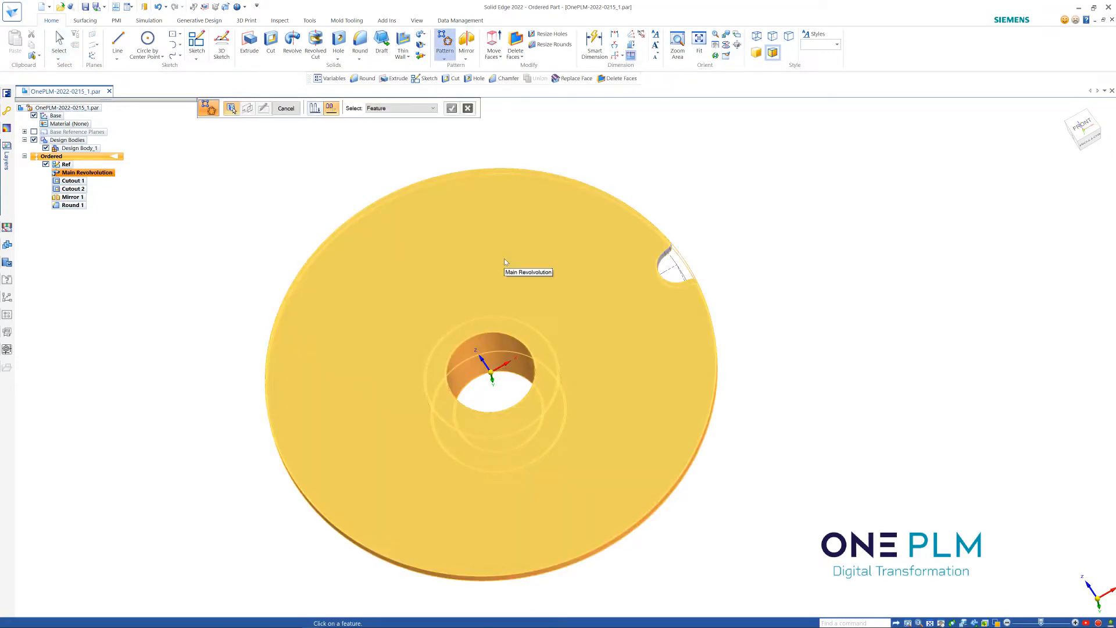
left_click(73, 181)
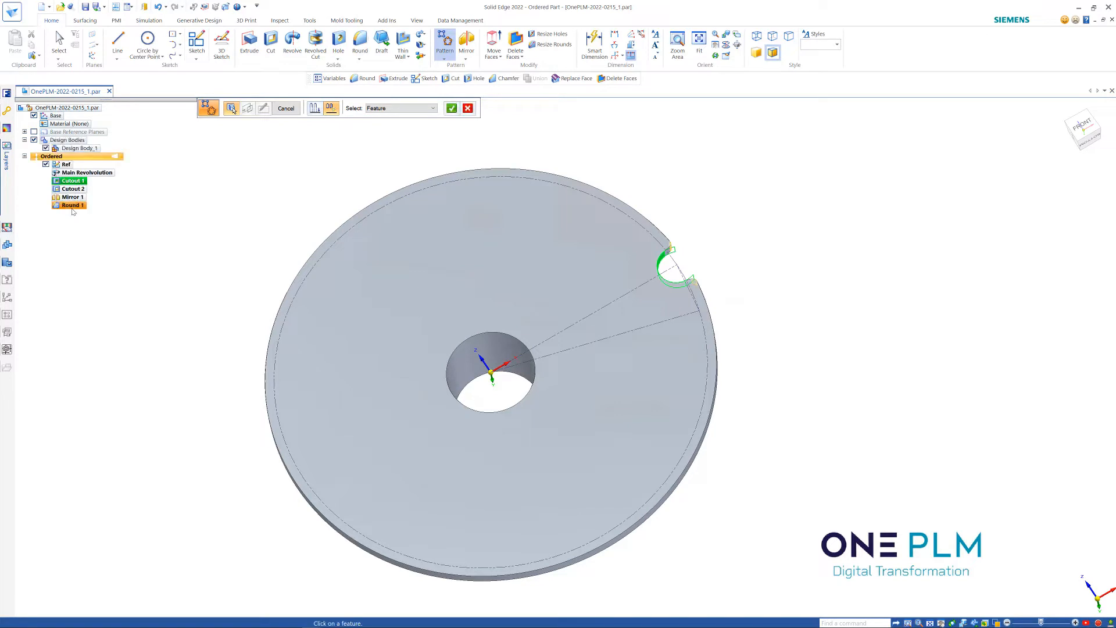
left_click(72, 206, "shift")
left_click(454, 109)
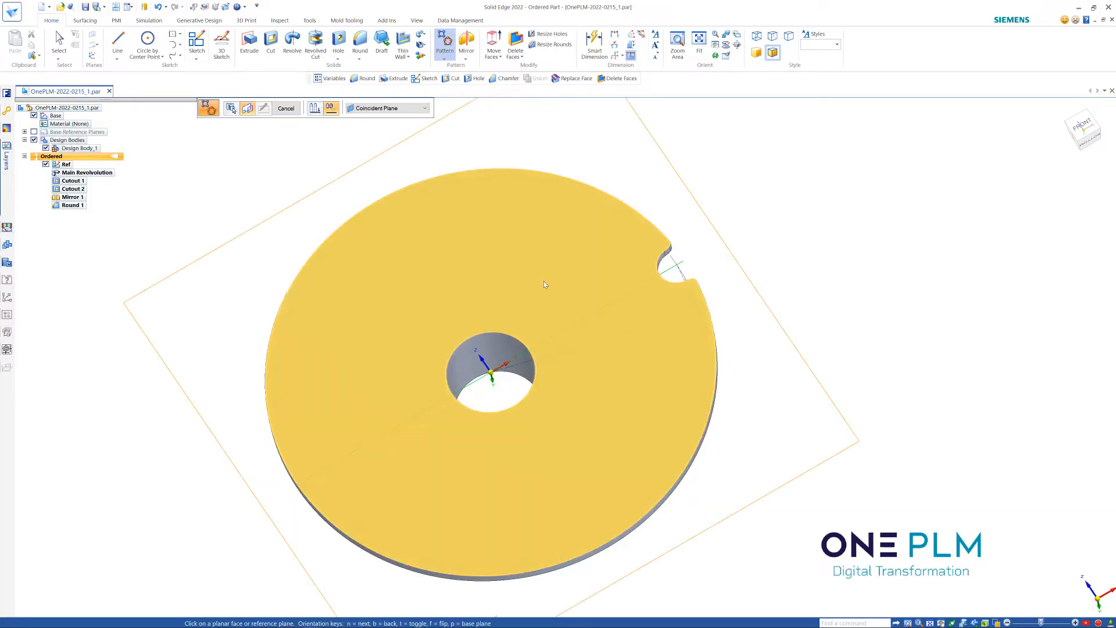
left_click(542, 281)
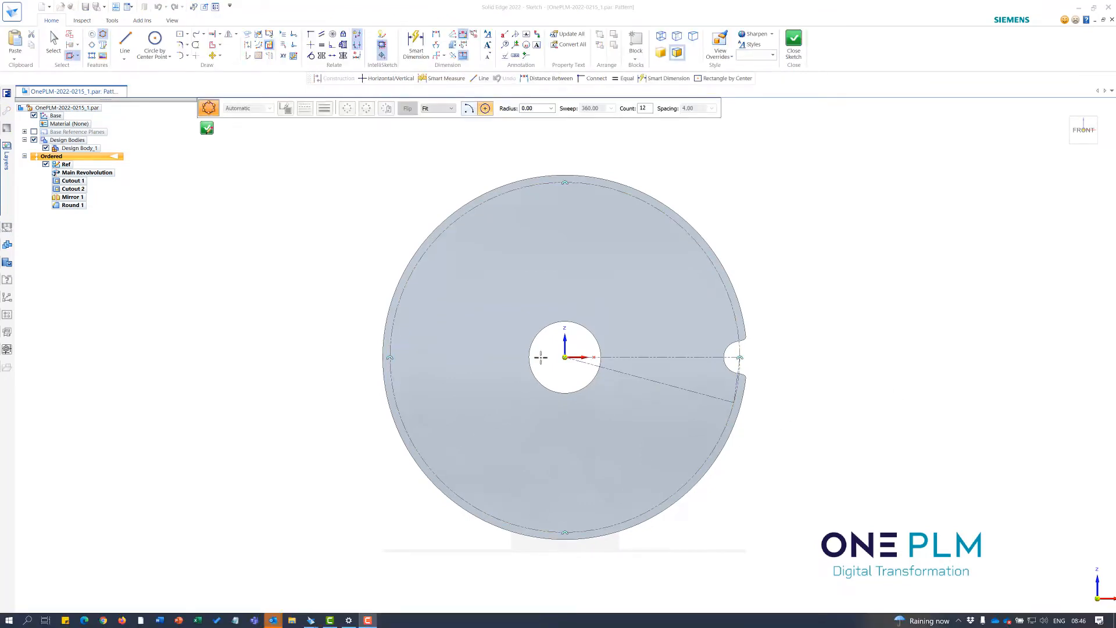
left_click(564, 357)
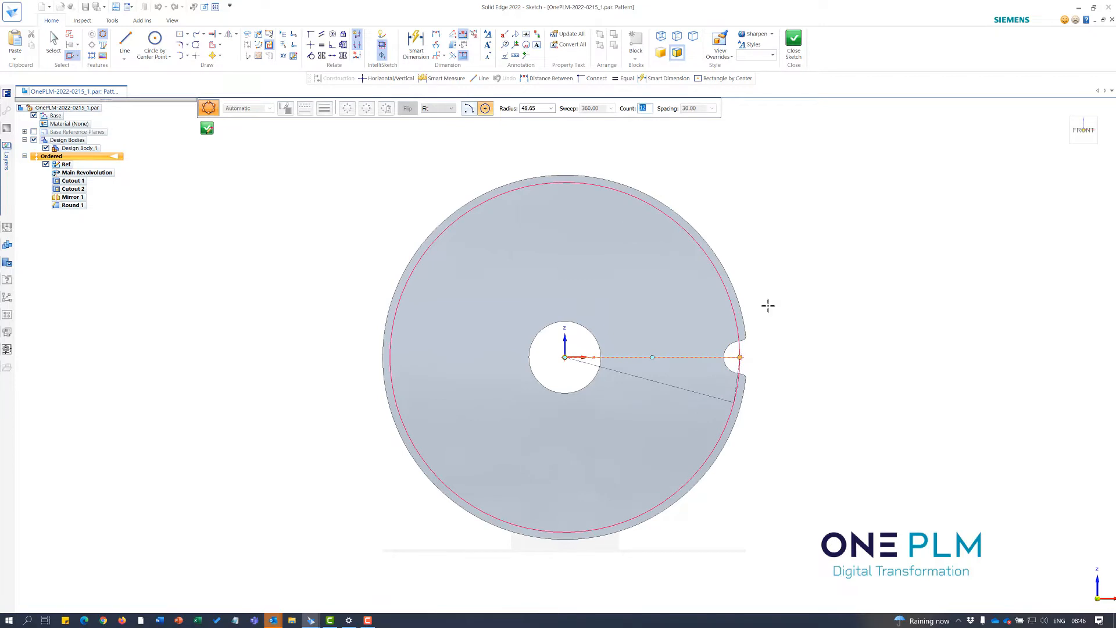
left_click(757, 252)
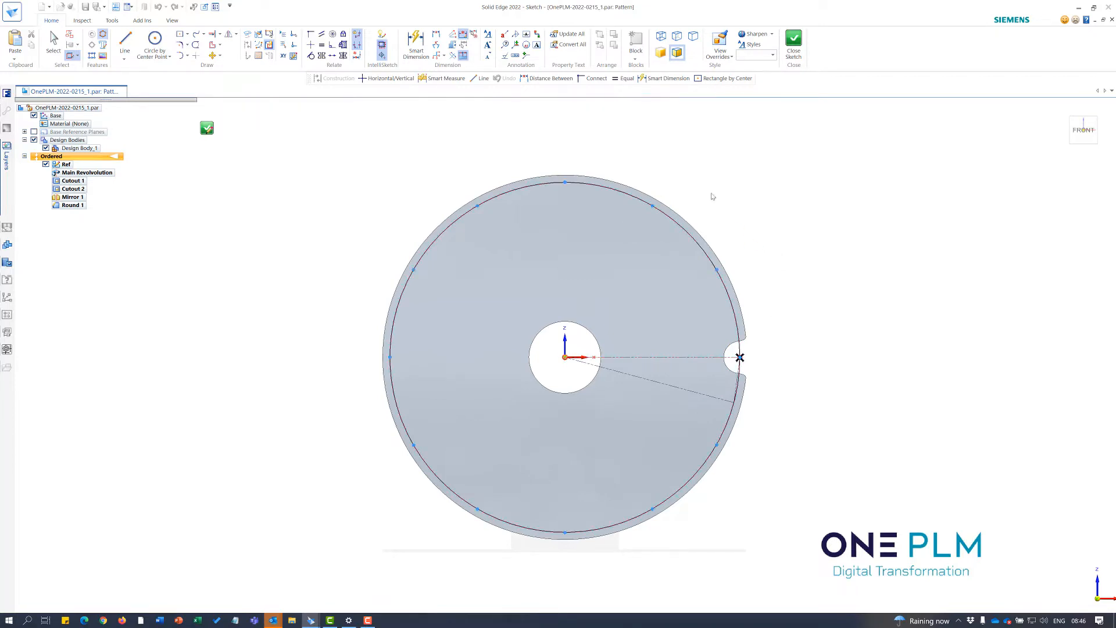
left_click(790, 44)
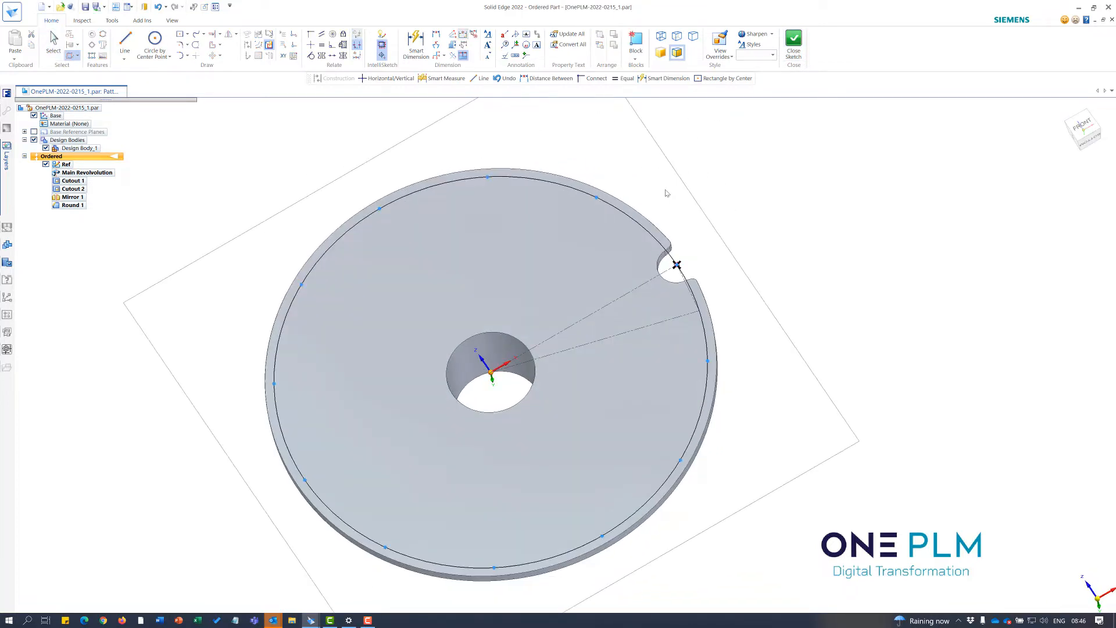
left_click(282, 109)
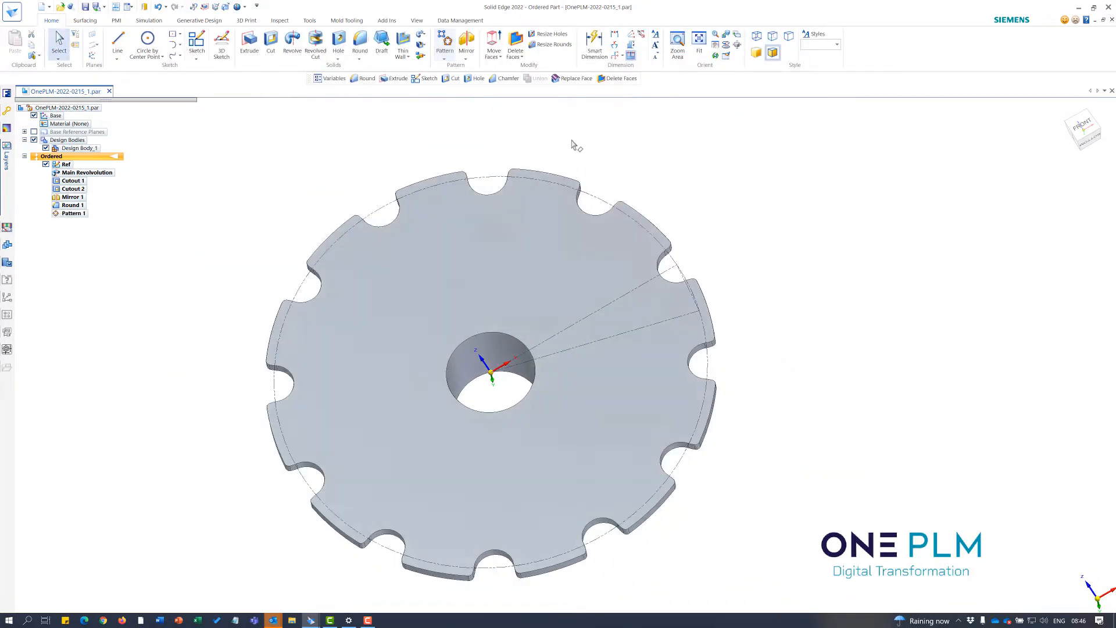
Step: Link Pattern 1's count variable to the Teeth variable with the formula =Teeth in the Variable Table
scroll(547, 156, "down", 4)
scroll(626, 181, "up", 3)
scroll(701, 185, "up", 2)
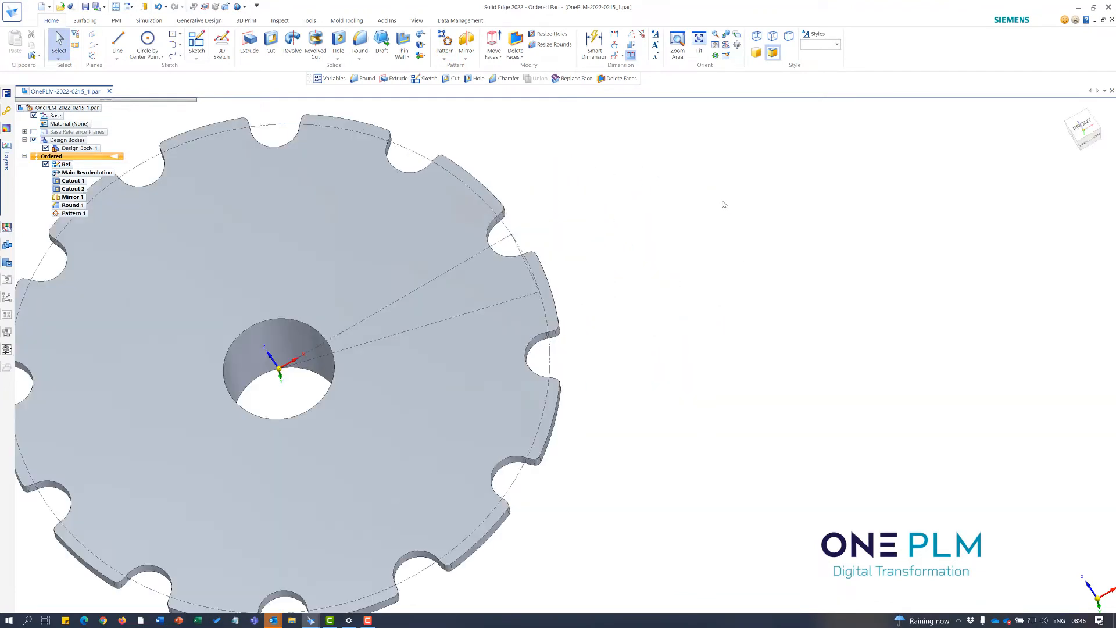
right_click(736, 208)
left_click(765, 358)
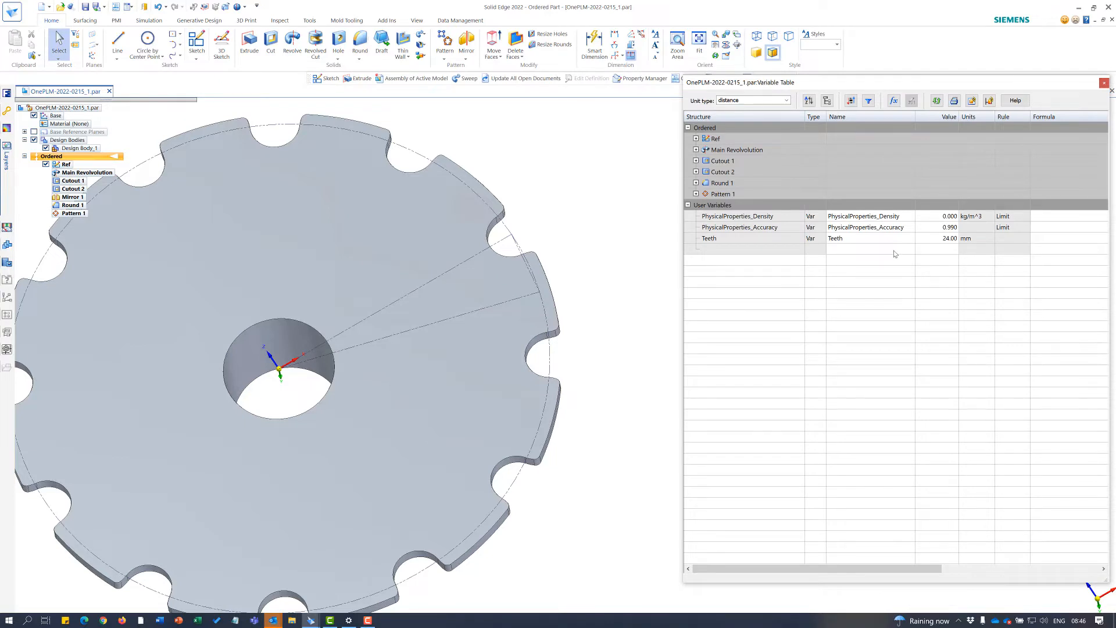
left_click(696, 194)
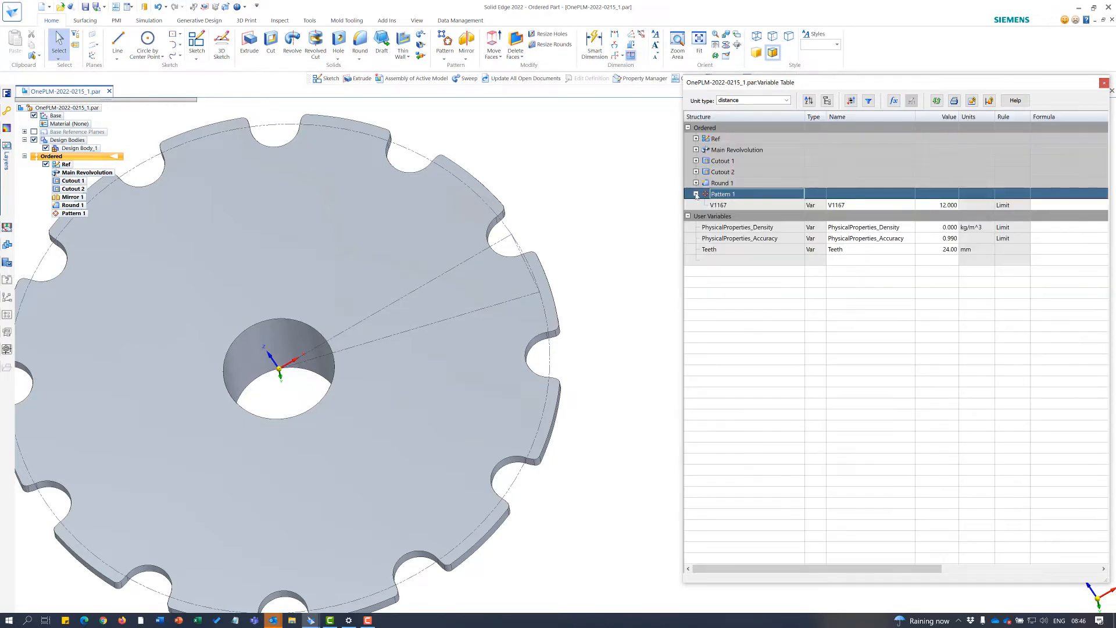
left_click(1041, 205)
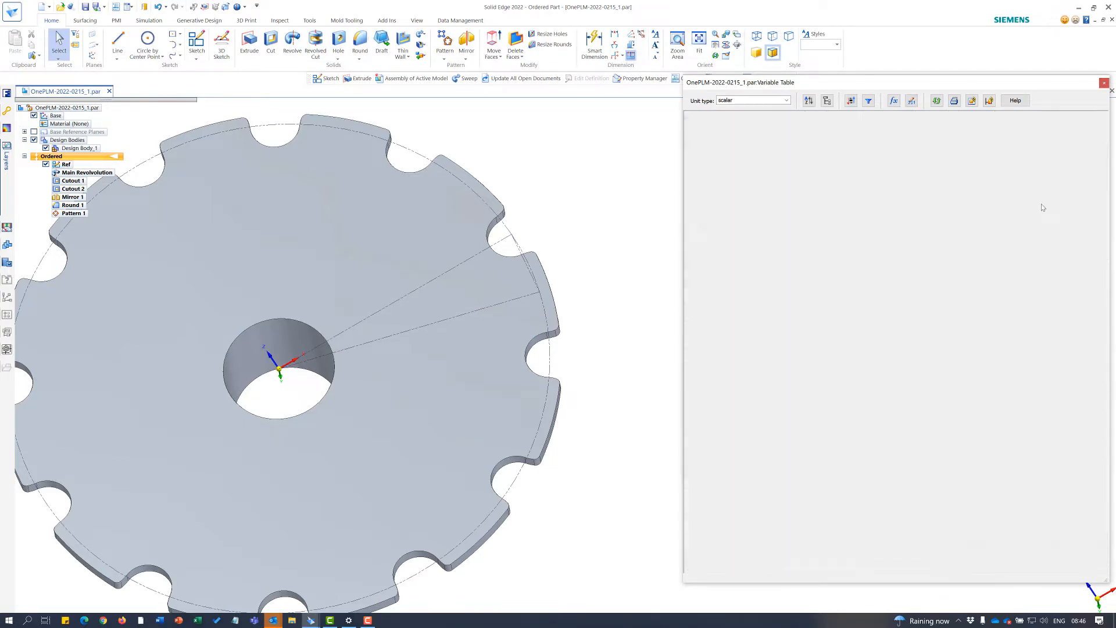
type("=t")
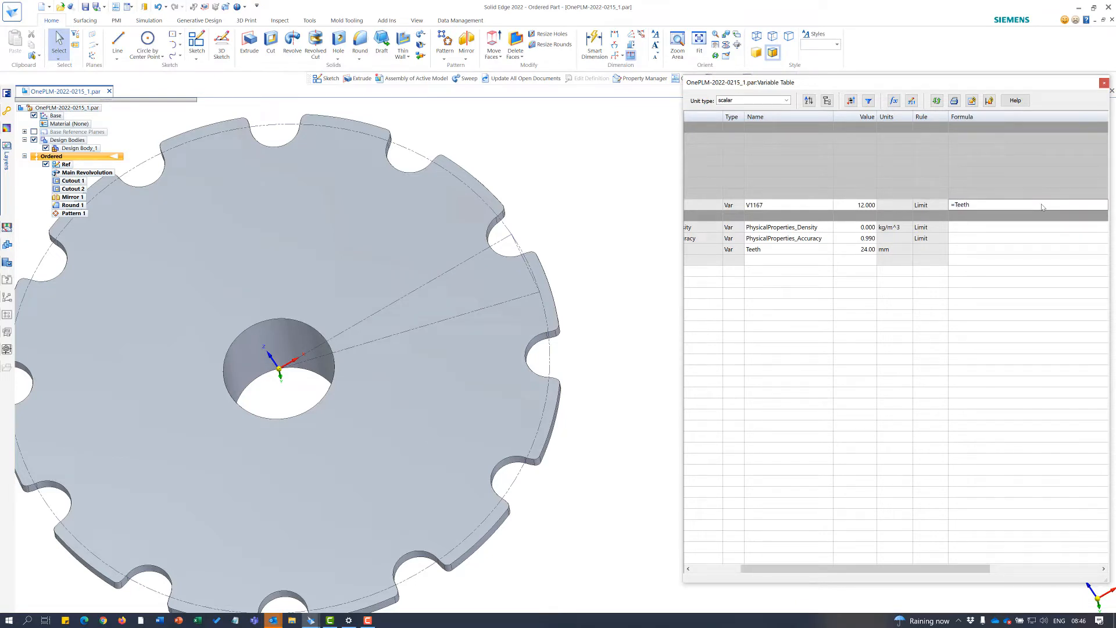
key("Return")
left_click(641, 271)
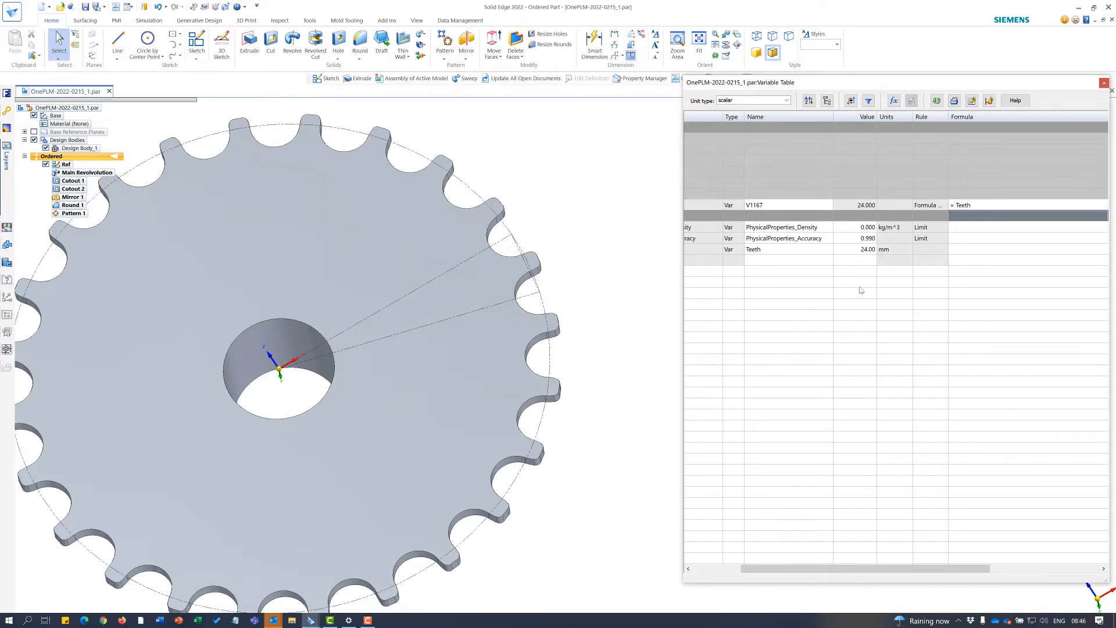
scroll(623, 268, "down", 2)
scroll(531, 200, "up", 2)
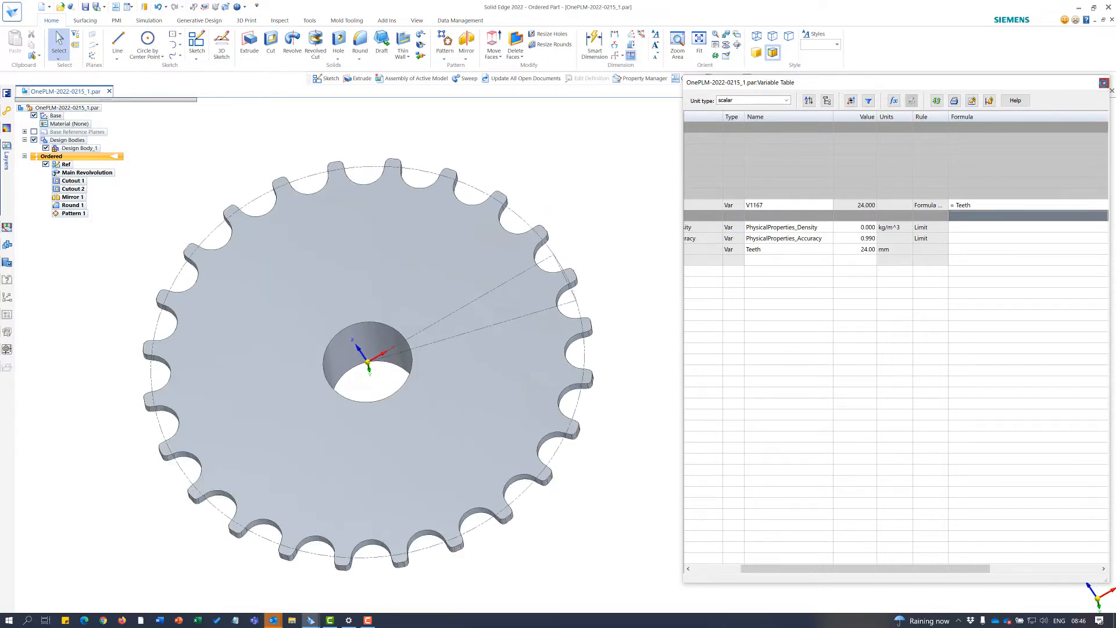
left_click(1104, 83)
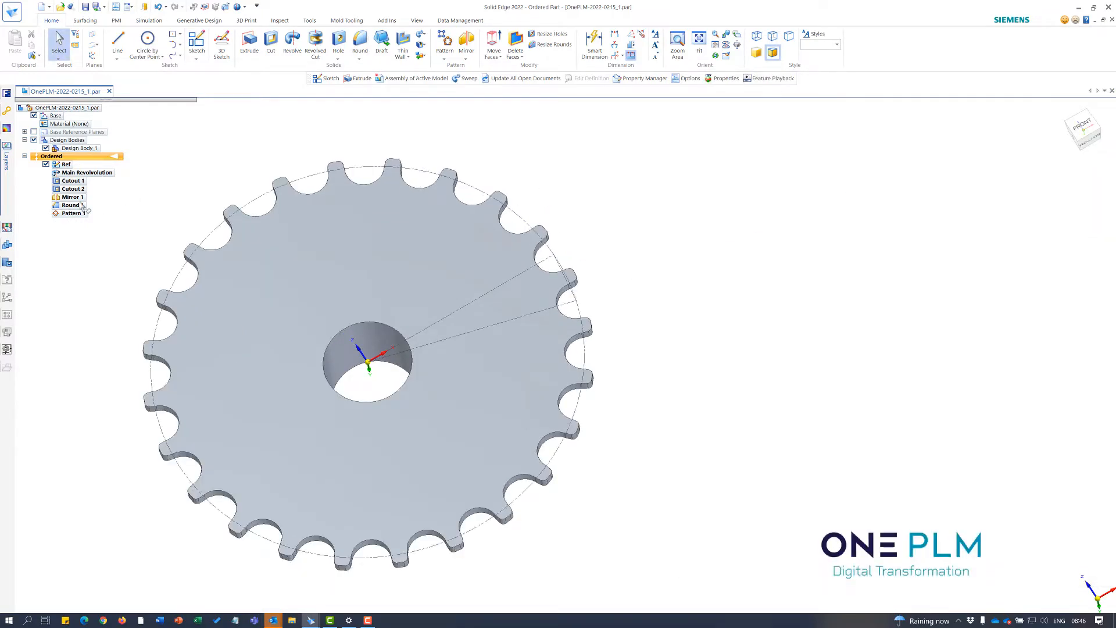
Step: Roll the feature history back to the Main Revolvolution feature so that the plain disc is current
left_click(78, 174)
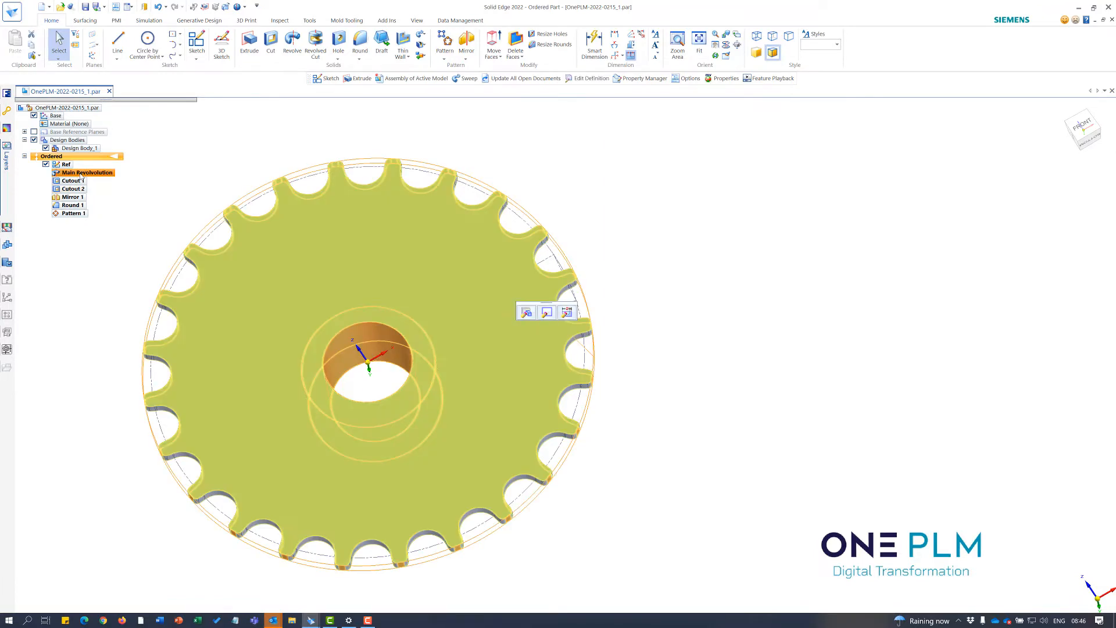
scroll(605, 250, "down", 2)
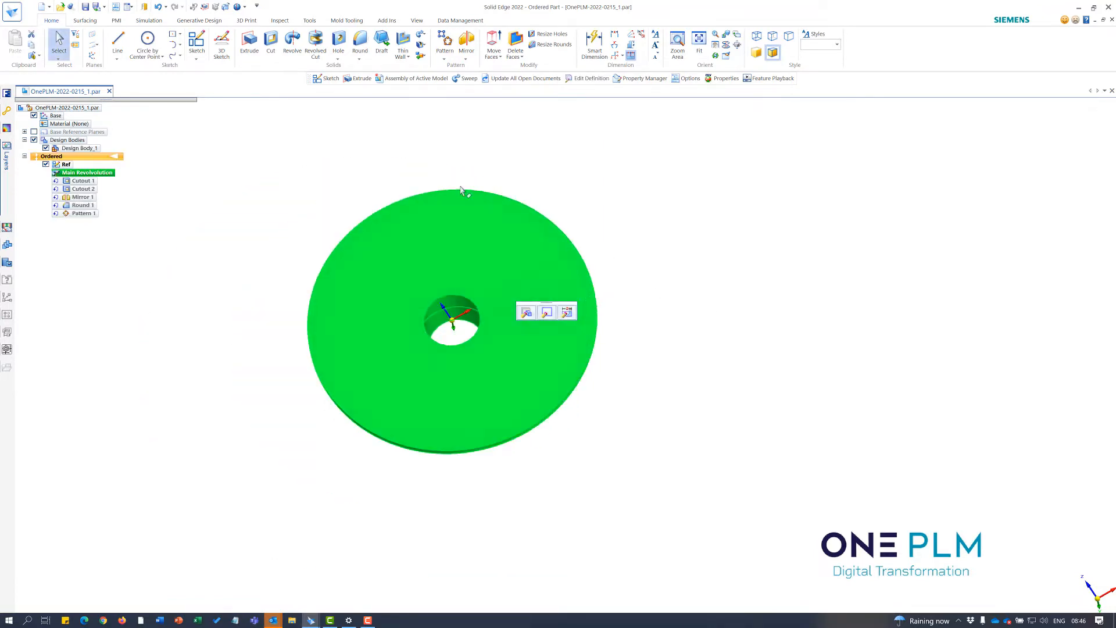
scroll(413, 183, "up", 1)
scroll(709, 319, "up", 1)
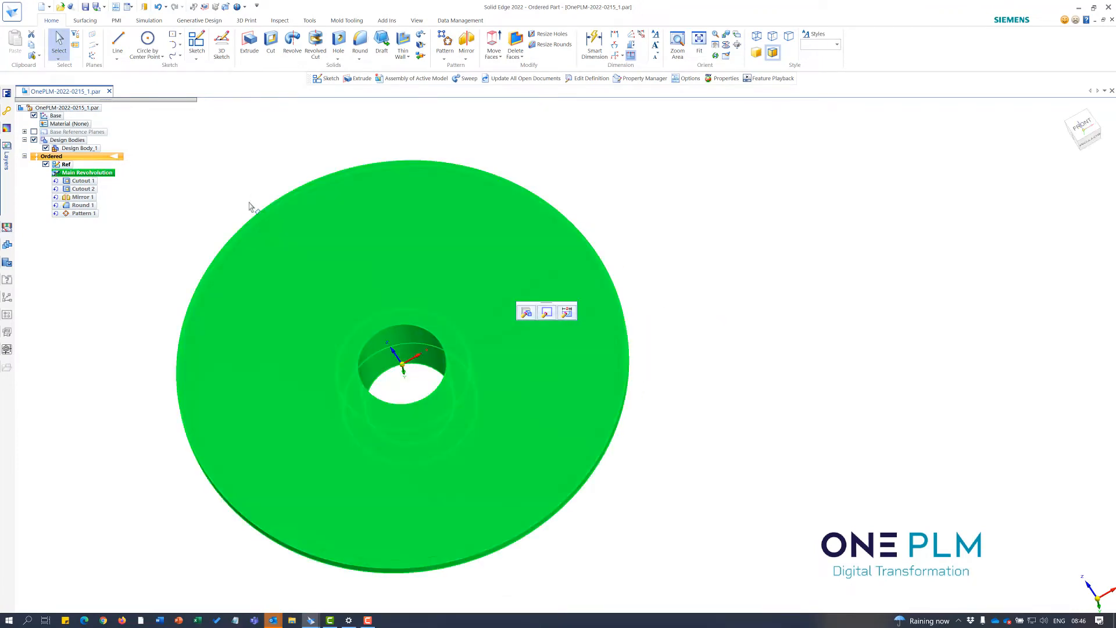
left_click(101, 174)
right_click(102, 175)
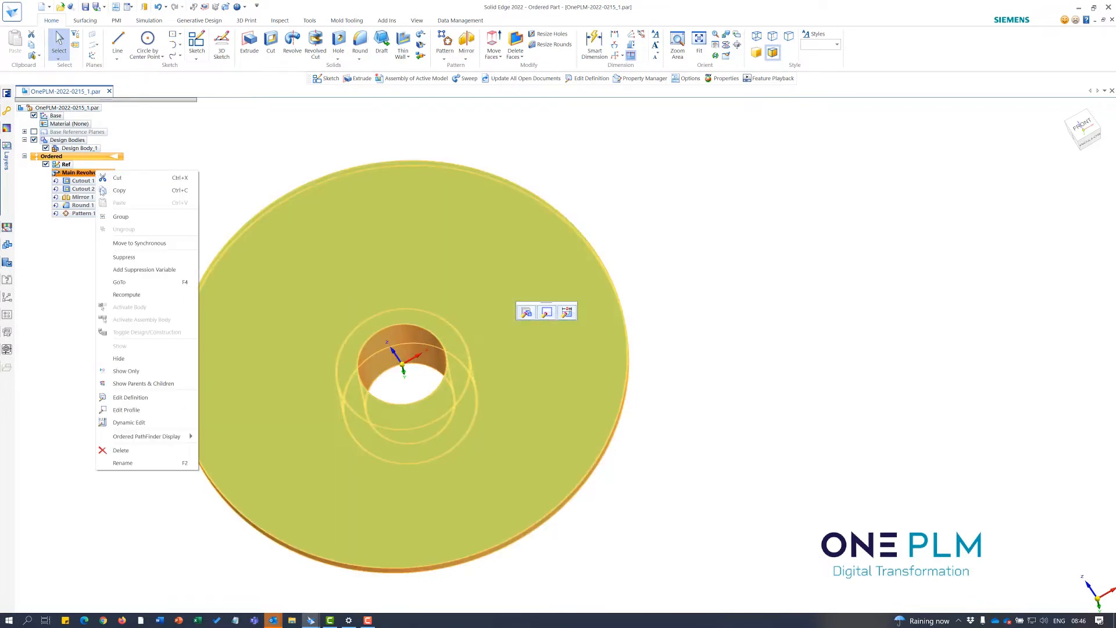
left_click(122, 282)
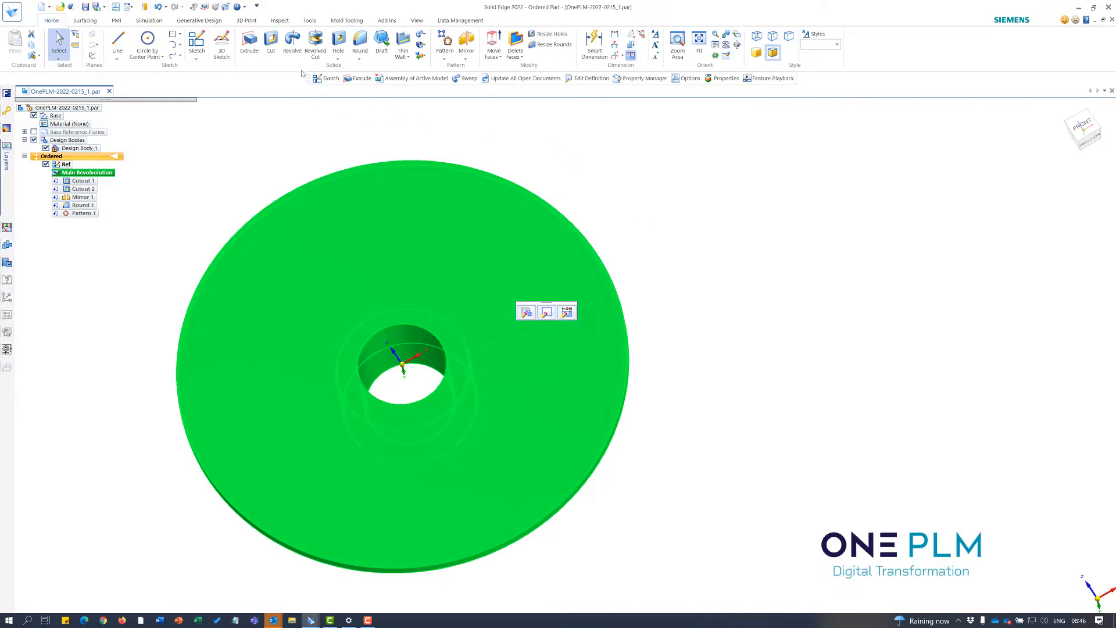
Step: Chamfer the disc's front rim edge from the outer rim face, using angle and setback with a 0.60 mm setback and 75° angle
left_click(361, 59)
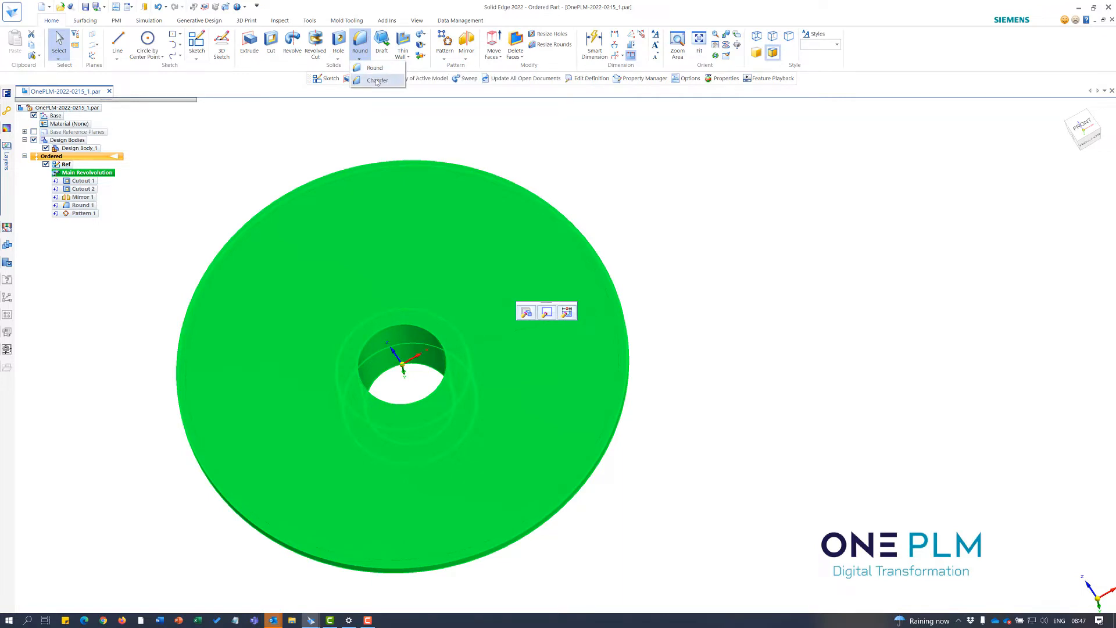
left_click(377, 80)
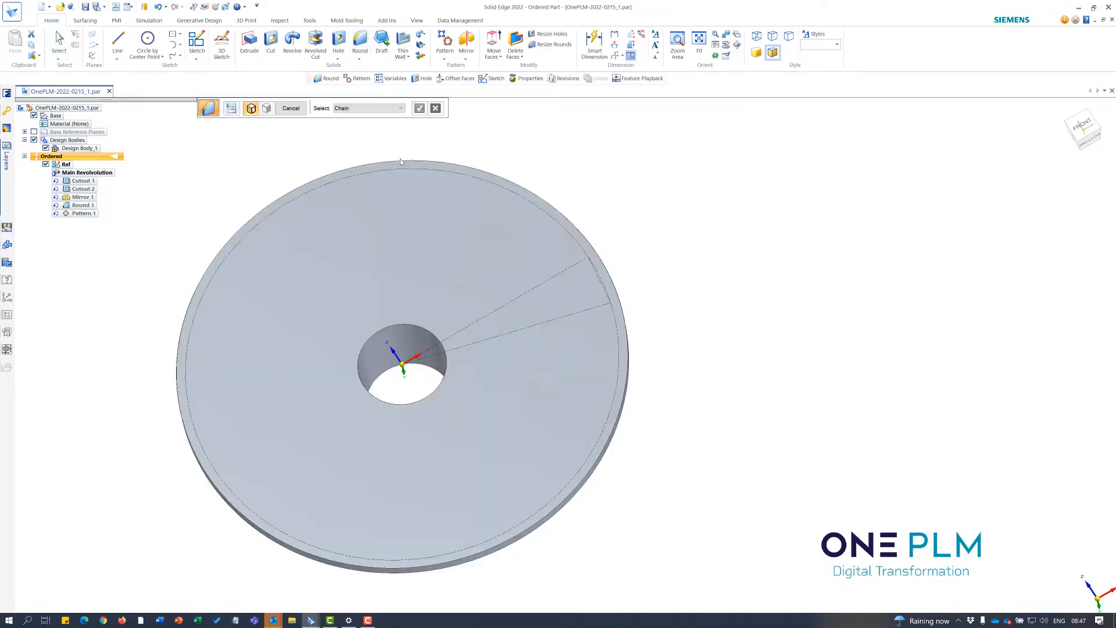
left_click(233, 110)
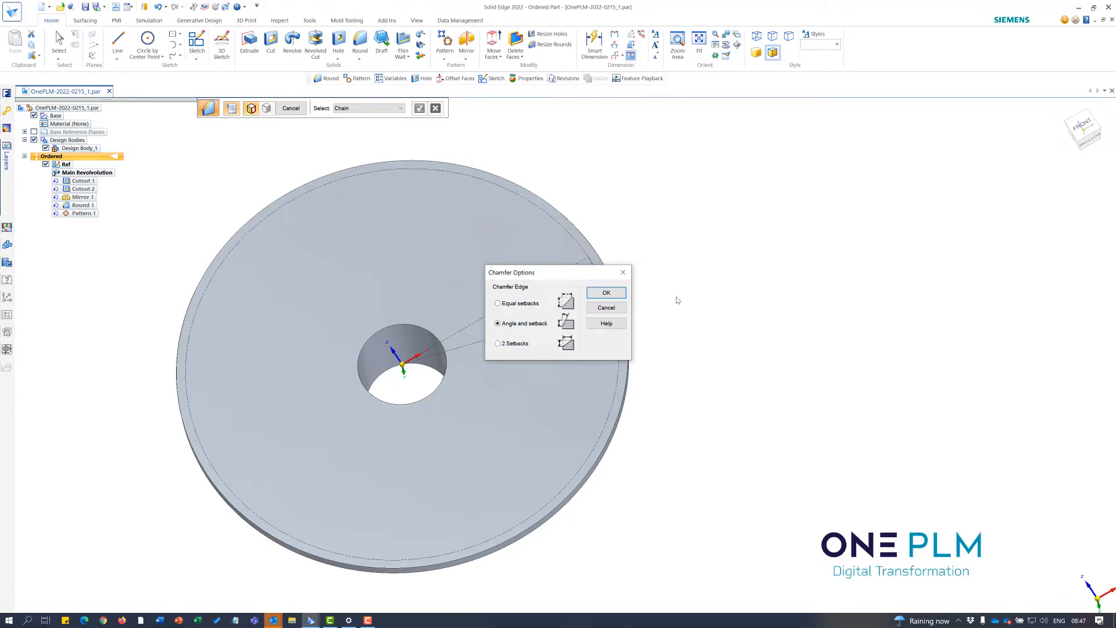
left_click(606, 292)
middle_click_drag(560, 184, 506, 198)
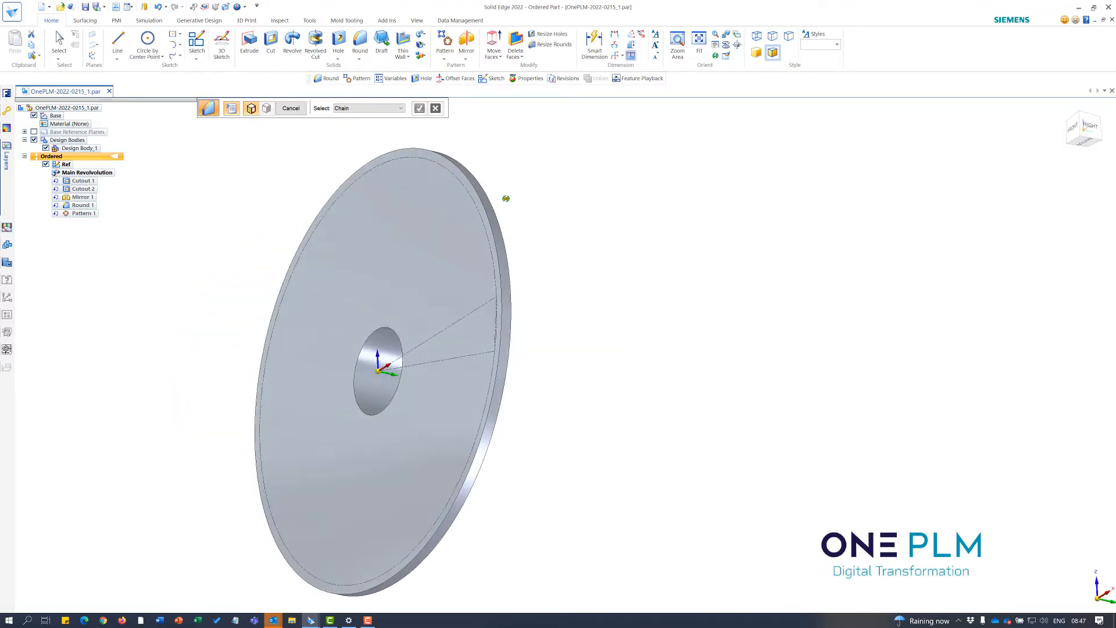
scroll(489, 193, "up", 2)
left_click(485, 198)
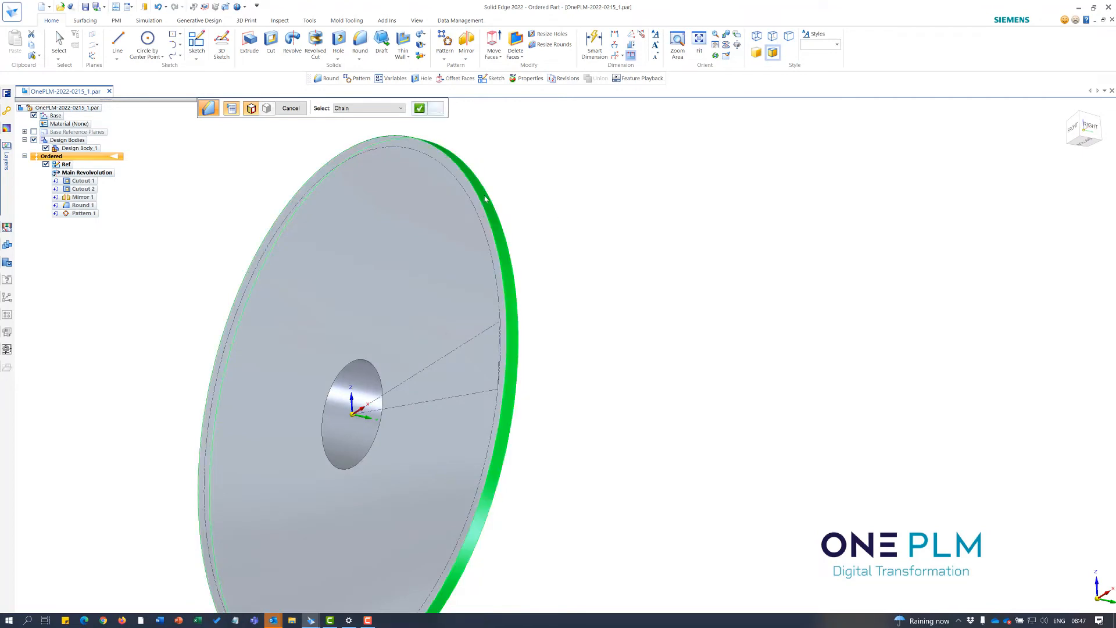
left_click(423, 111)
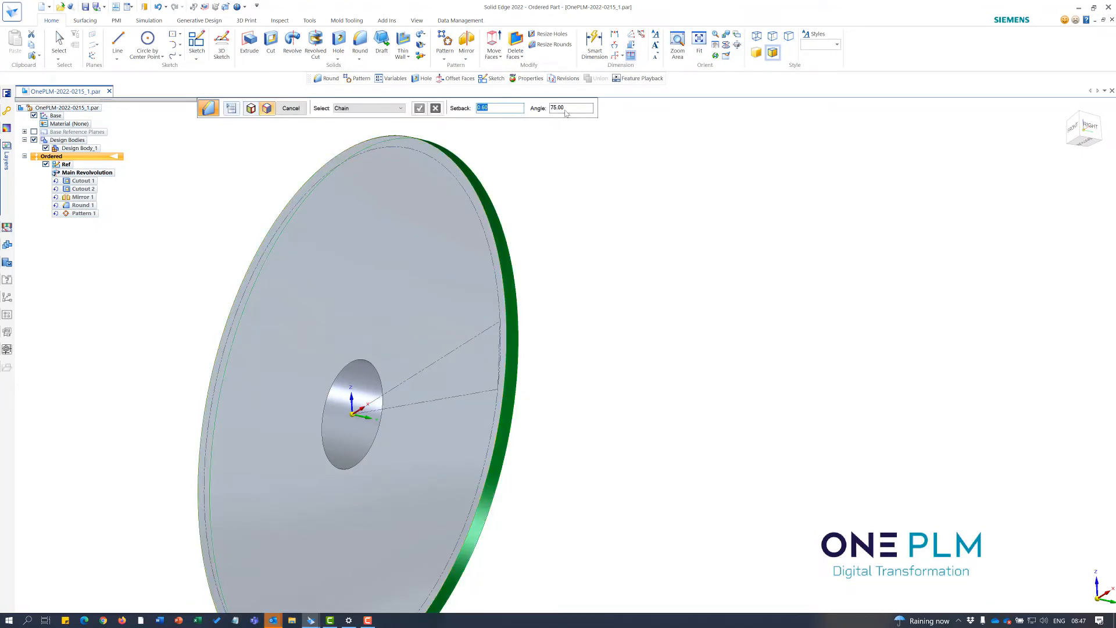
left_click(465, 176)
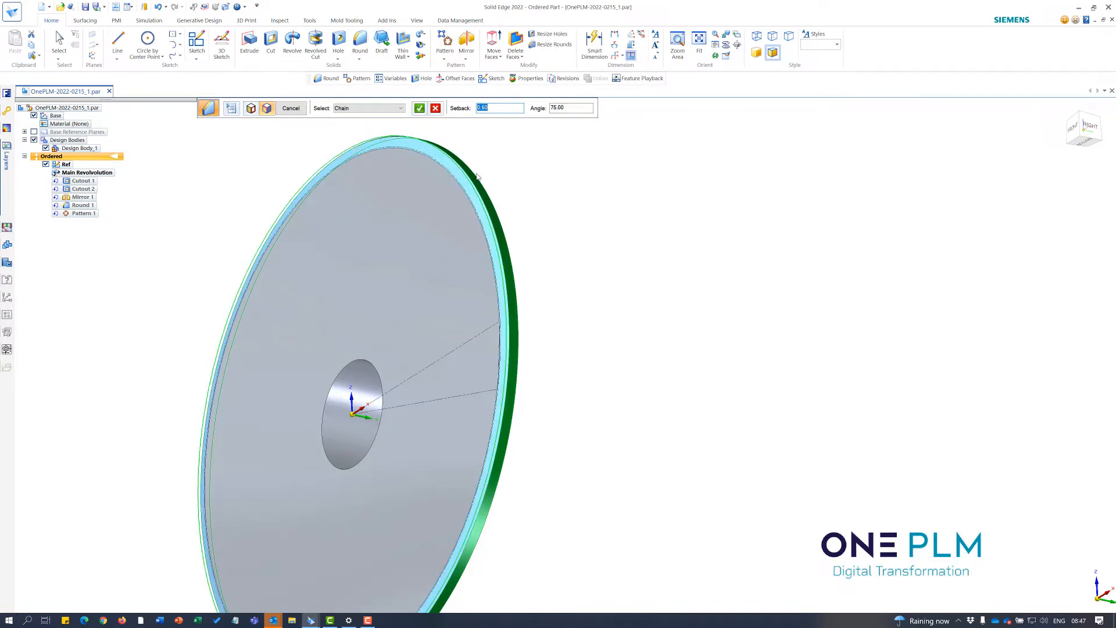
left_click(419, 108)
right_click(543, 183)
Step: Chamfer the disc's rim edge on the hub side from the outer rim face, with a 0.60 mm setback and 75° angle
middle_click_drag(541, 182, 465, 180)
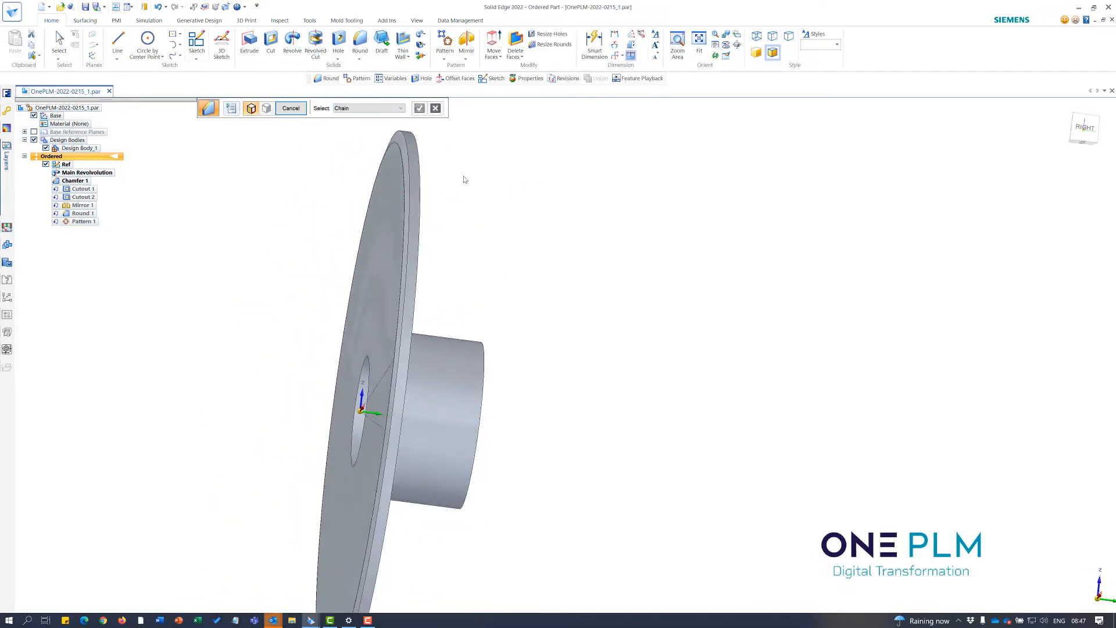
left_click(415, 157)
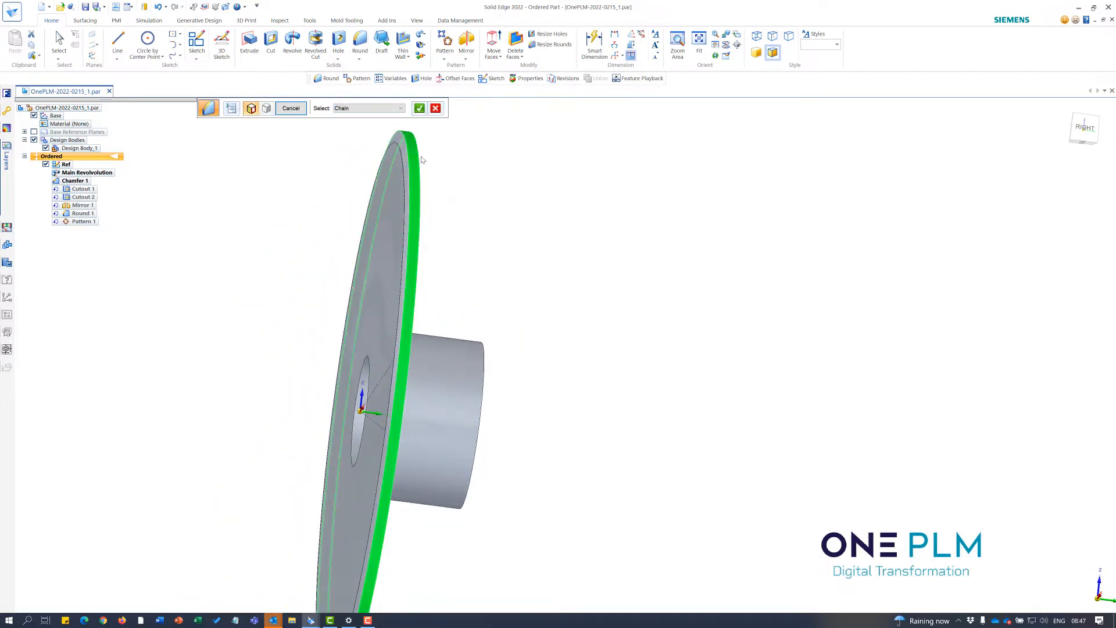
left_click(421, 160)
left_click(436, 108)
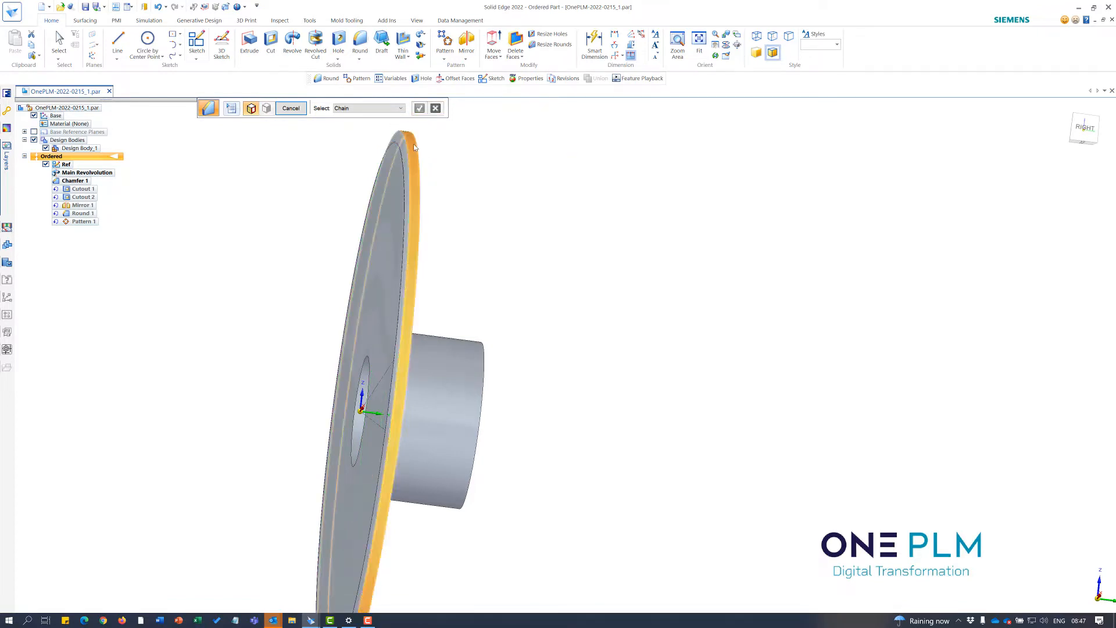
left_click(413, 145)
right_click(435, 161)
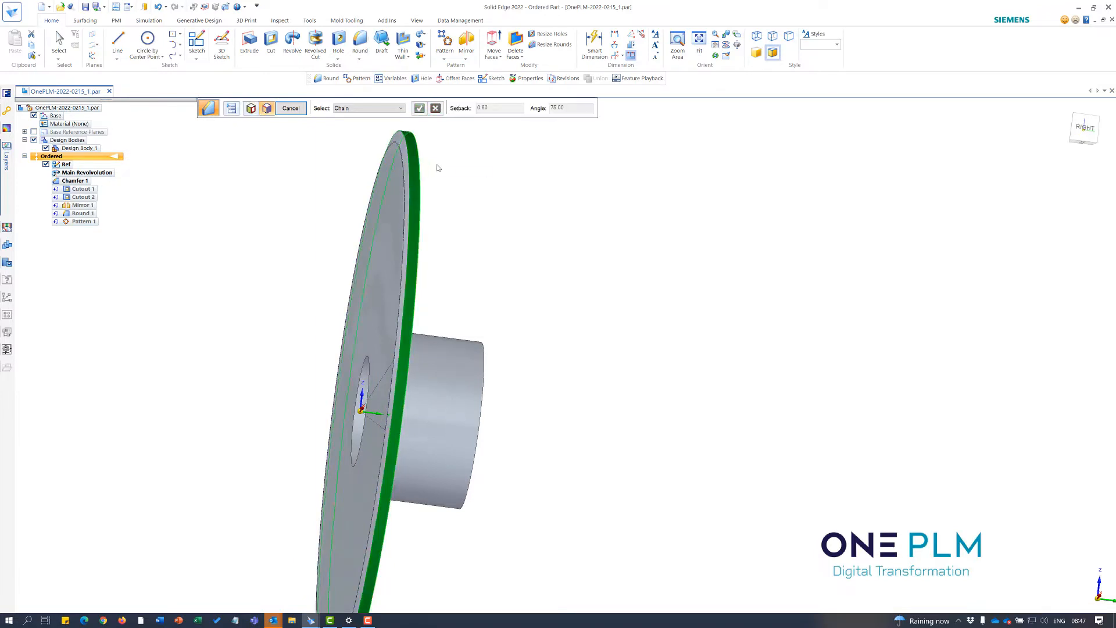
middle_click_drag(494, 189, 485, 194)
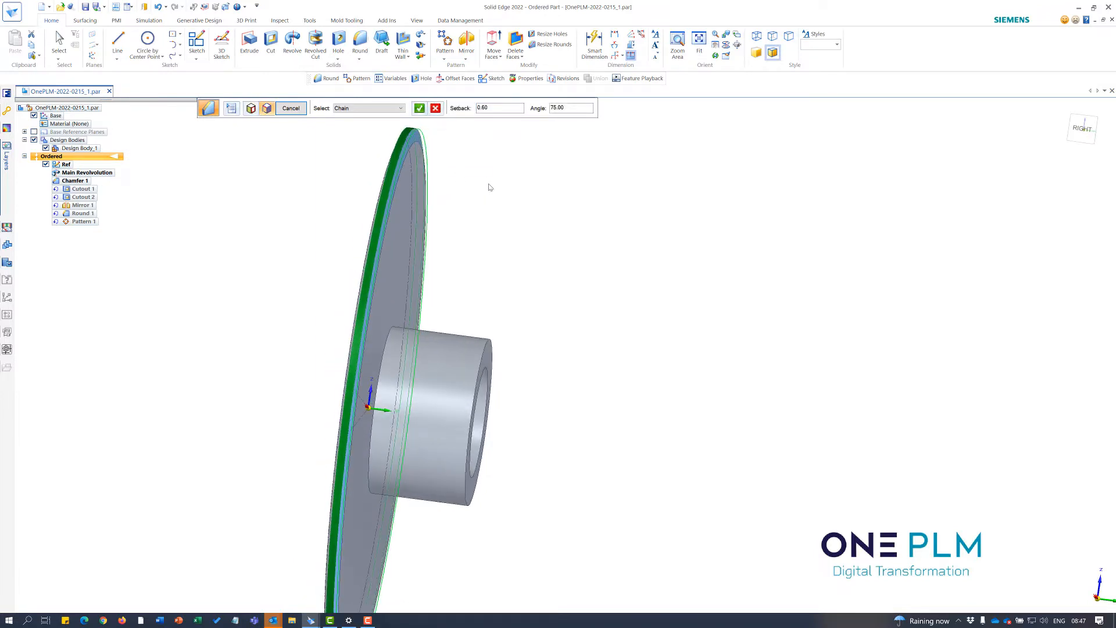
right_click(490, 186)
right_click(514, 217)
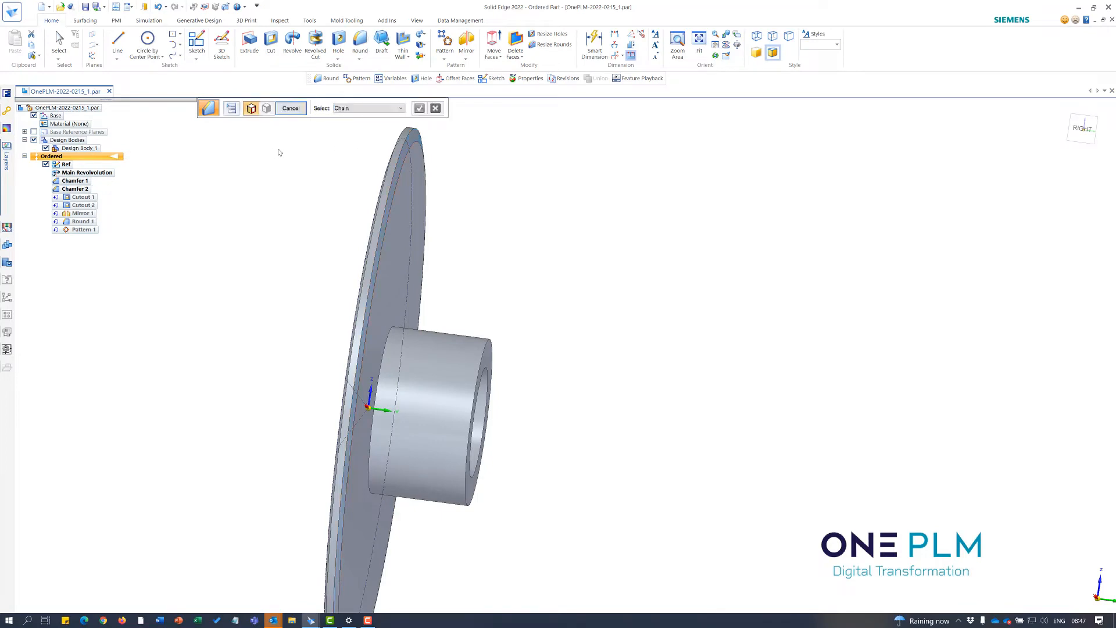
left_click(292, 109)
Step: Link Chamfer 2's setback to Chamfer 1 with the formula =Chamfer_1_SetBackValue1 in the Variable Table
left_click(401, 308)
middle_click_drag(540, 207, 594, 177)
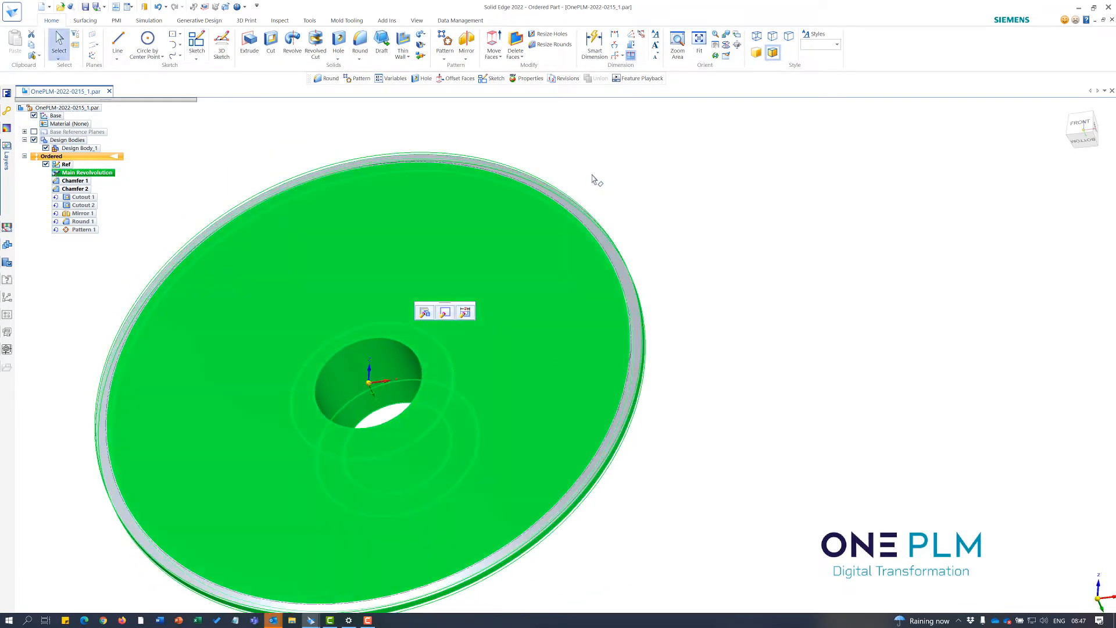
left_click(594, 178)
scroll(591, 177, "down", 2)
scroll(686, 218, "up", 1)
right_click(677, 193)
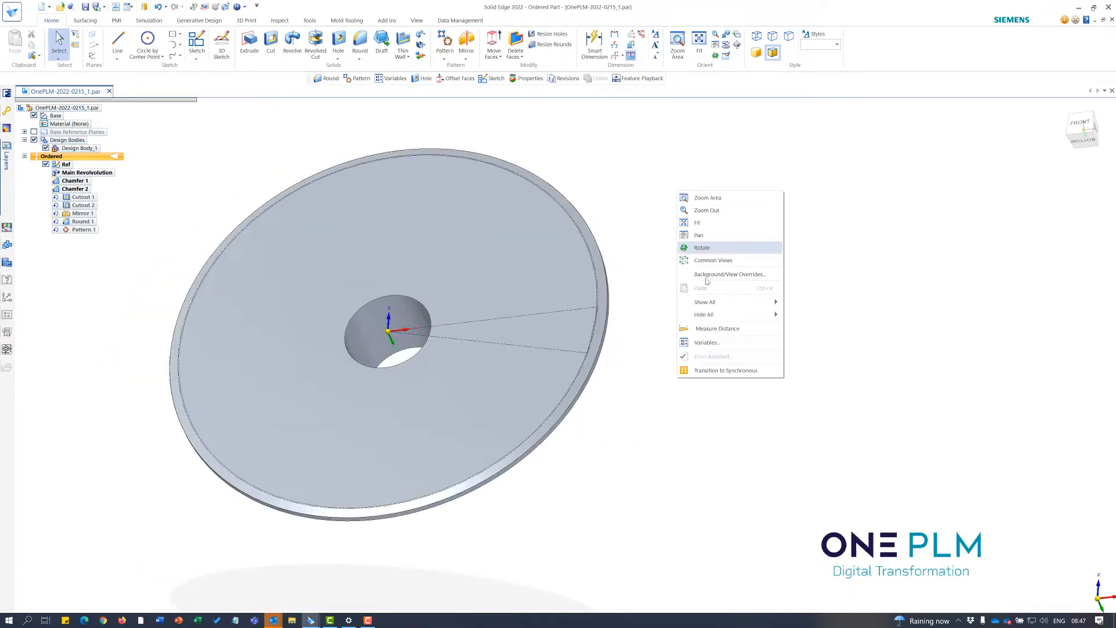
left_click(713, 343)
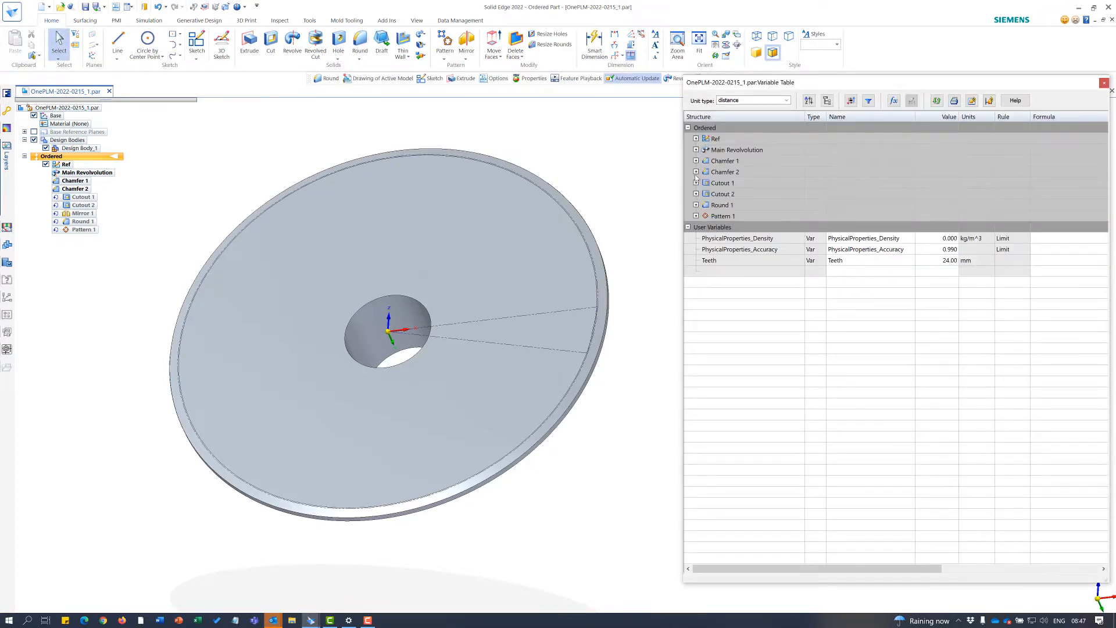
left_click(695, 171)
left_click(696, 161)
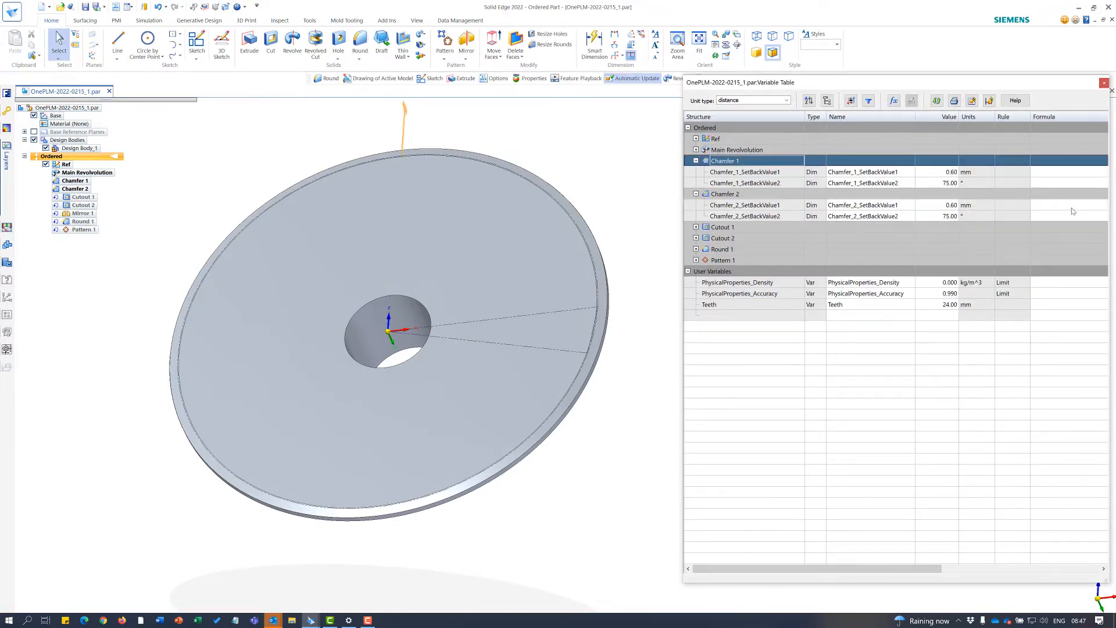
left_click(1050, 205)
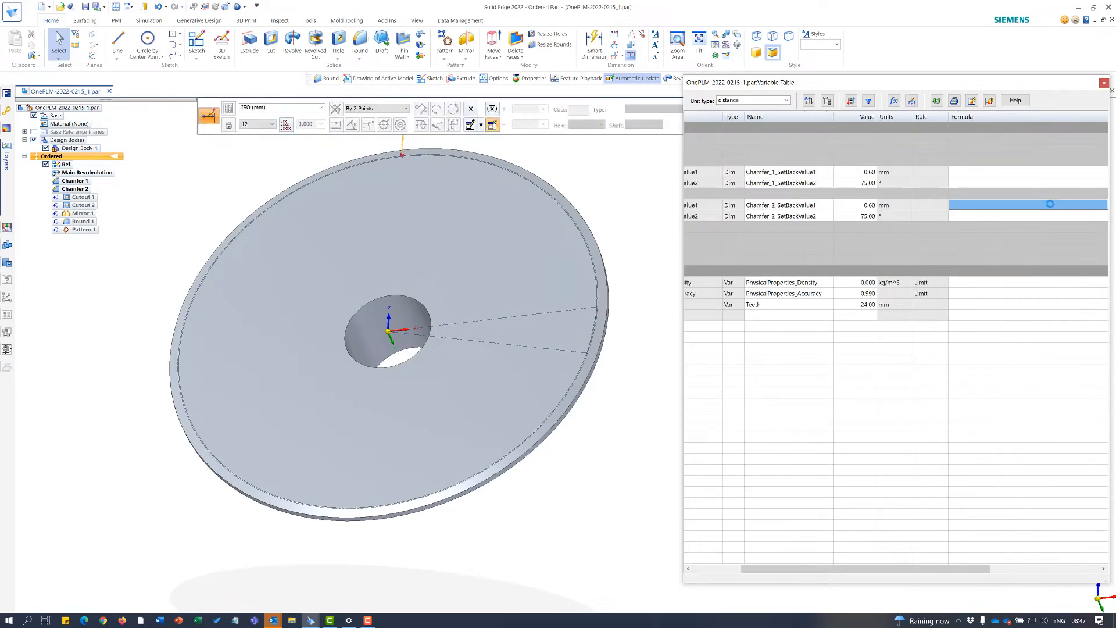
type("=")
left_click(796, 173)
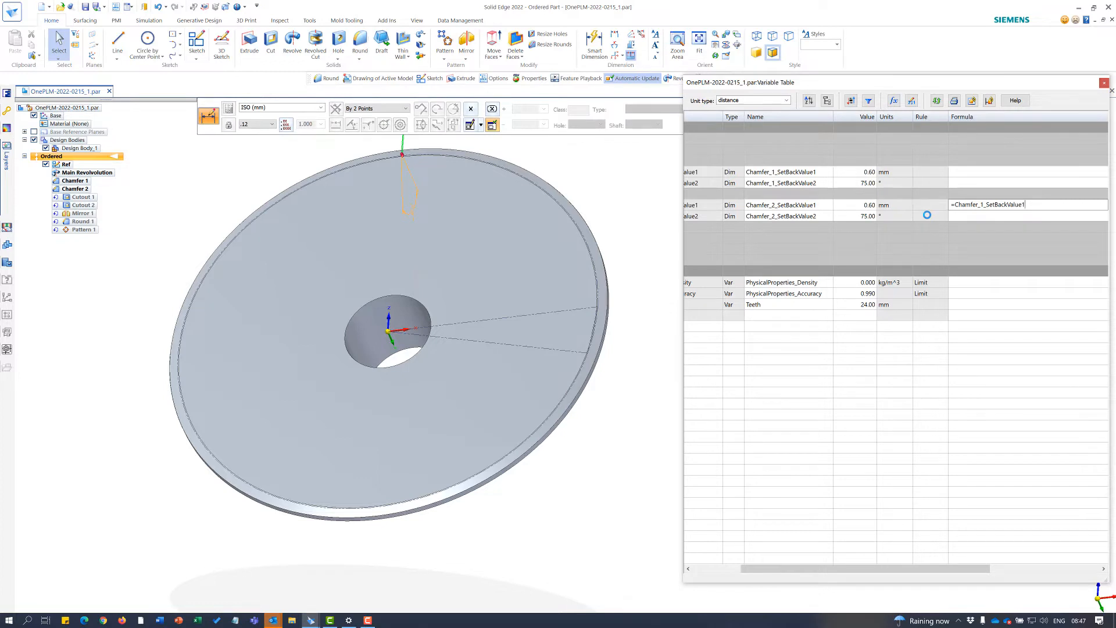
key("Return")
Step: Link Chamfer 2's angle to Chamfer 1 with the formula =Chamfer_1_SetBackValue2 and close the Variable Table
left_click(962, 218)
type("=")
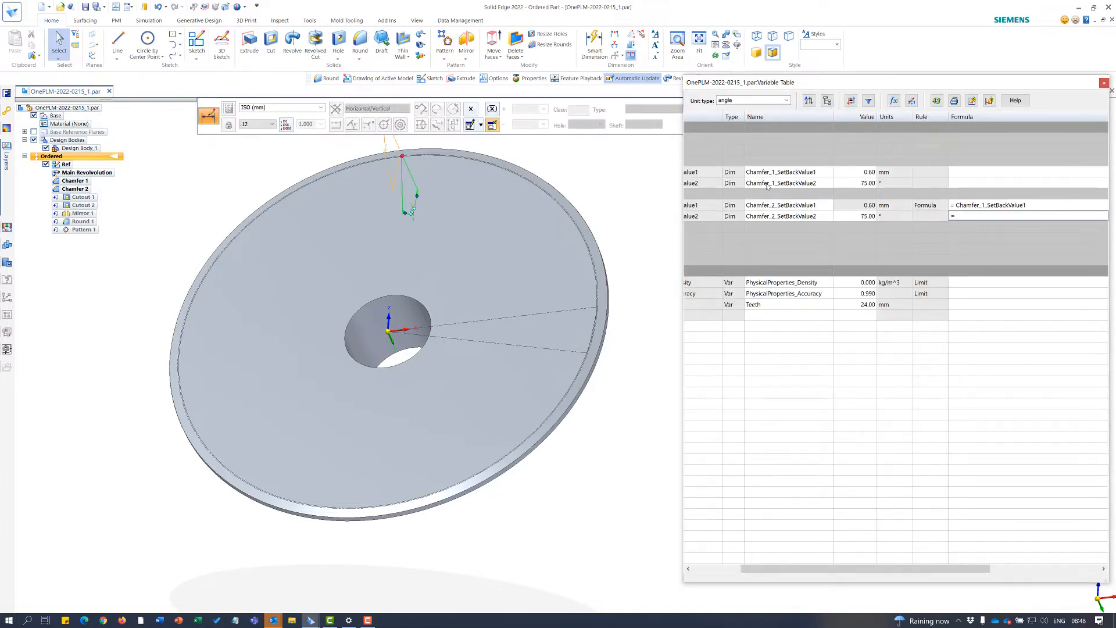
left_click(791, 185)
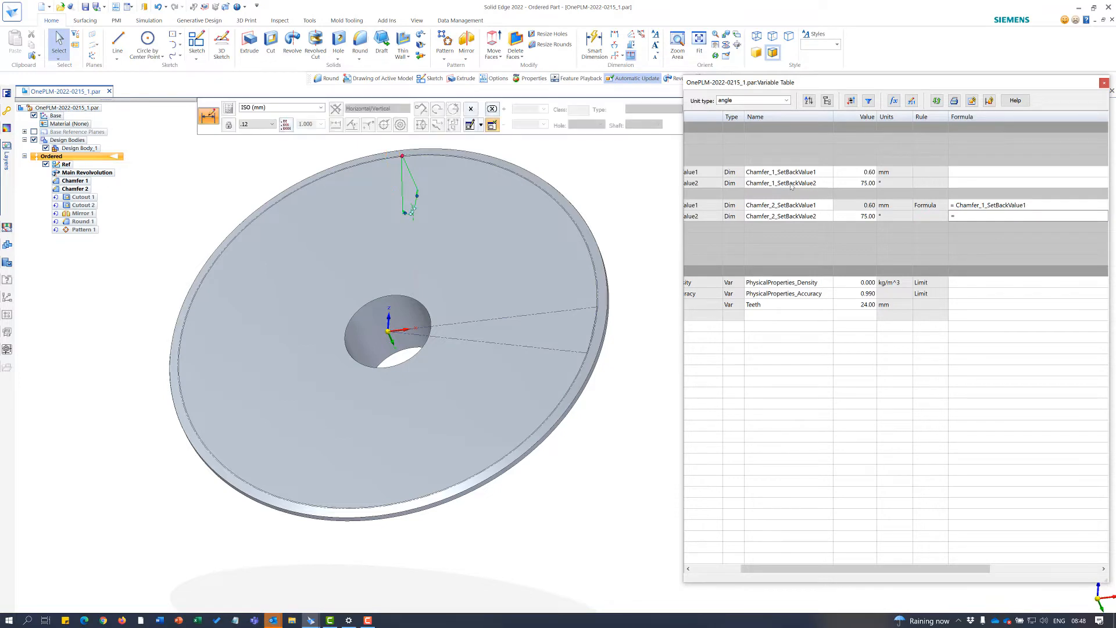
key("Return")
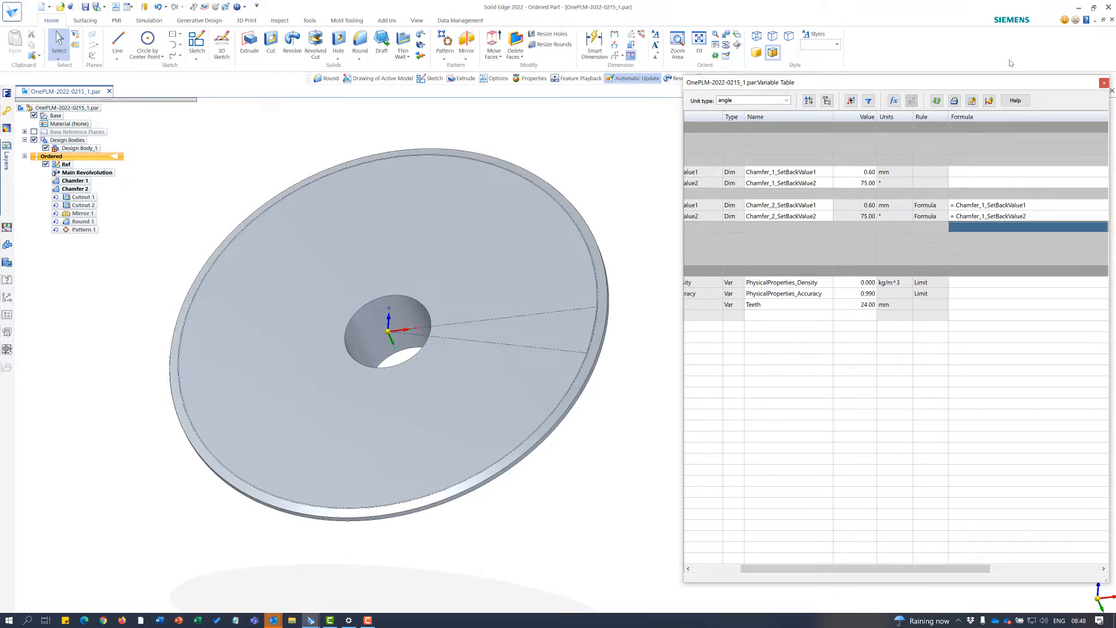
left_click(1103, 83)
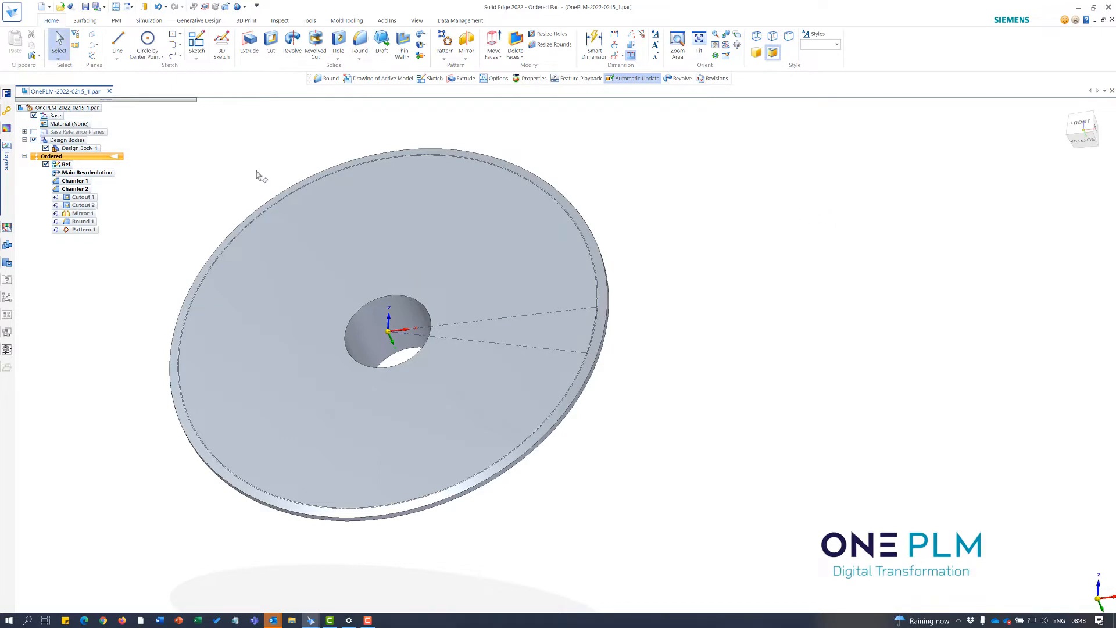
Step: Roll the feature history forward to Pattern 1 to restore all the tooth features
left_click(83, 231)
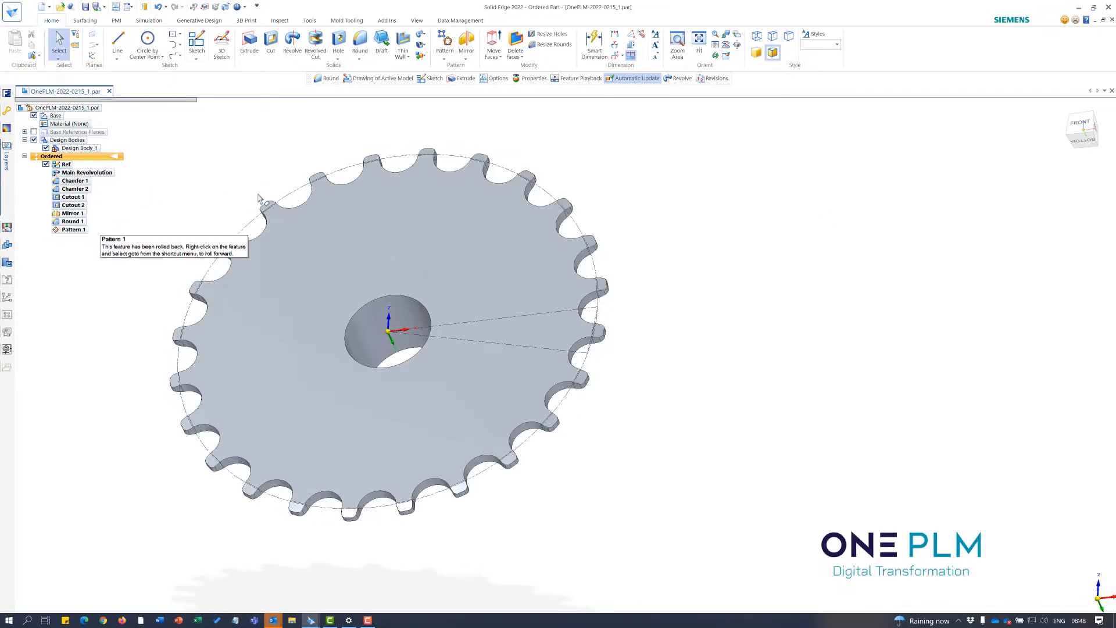
mouse_move(715, 263)
middle_mouse_down()
mouse_move(685, 300)
mouse_move(680, 279)
mouse_move(697, 276)
middle_mouse_up()
Step: Enable a min/max limit on the Teeth user variable in the Variable Rule Editor
right_click(741, 241)
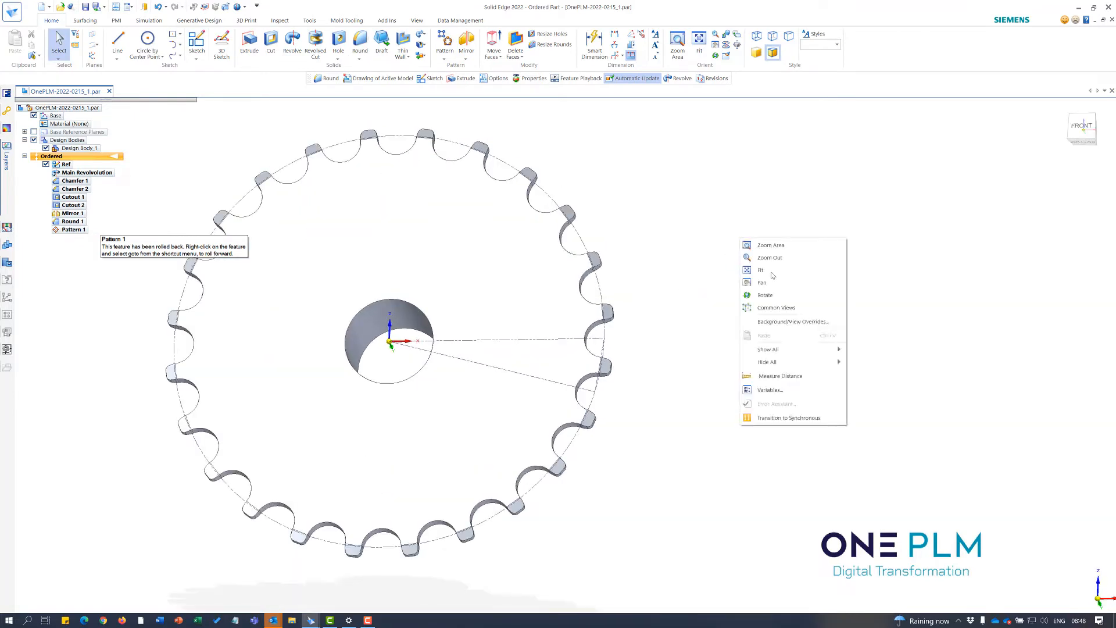
left_click(785, 391)
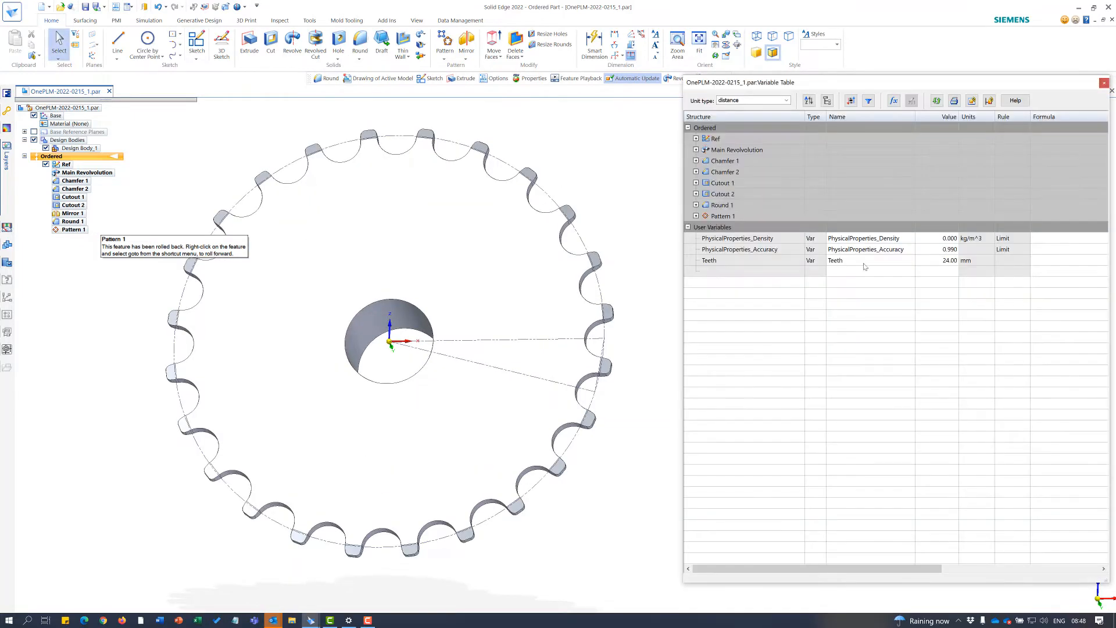
left_click(937, 263)
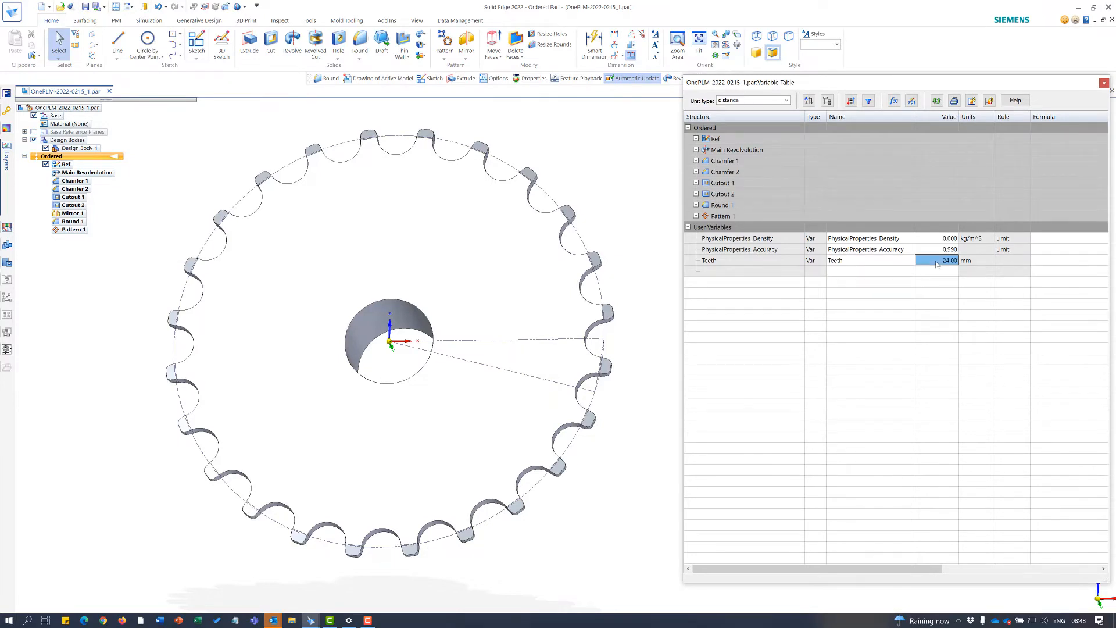
left_click(714, 262)
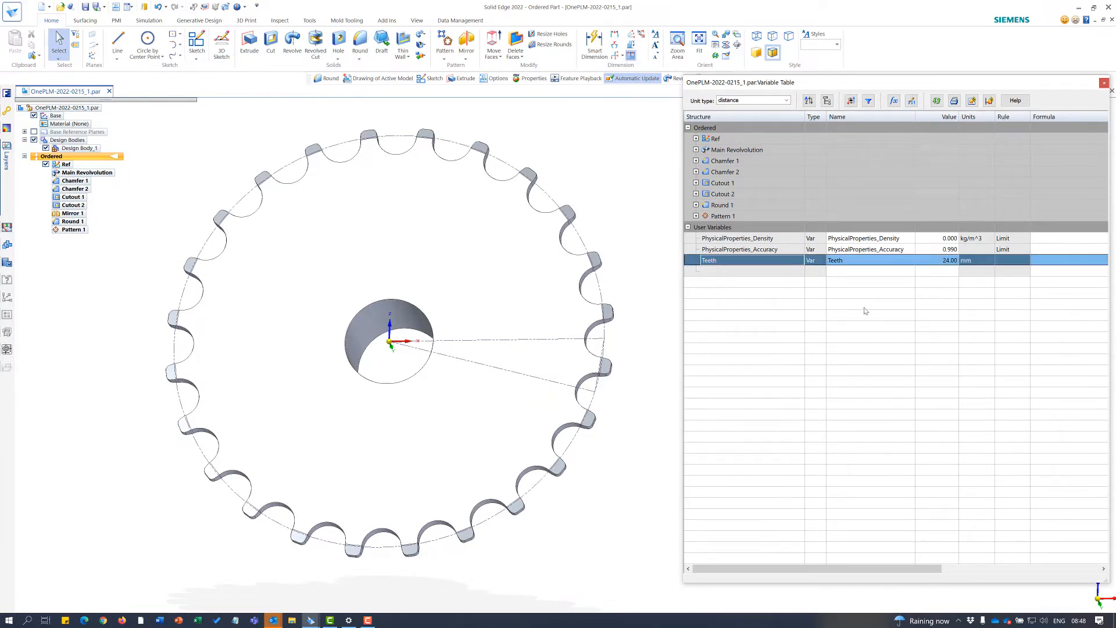
left_click(911, 101)
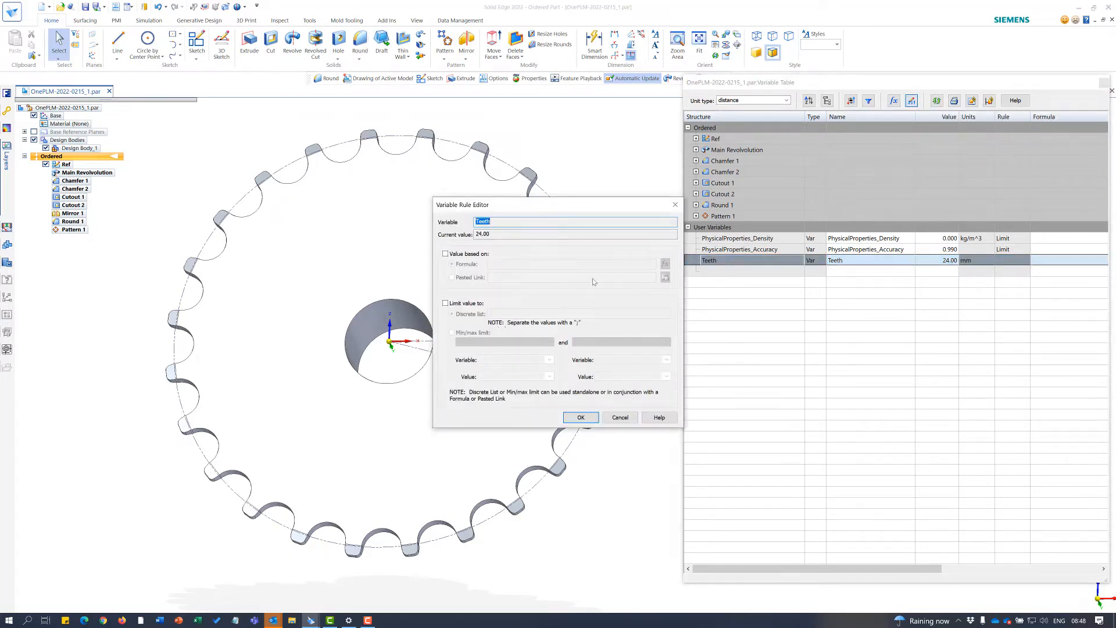
left_click(445, 304)
left_click(452, 333)
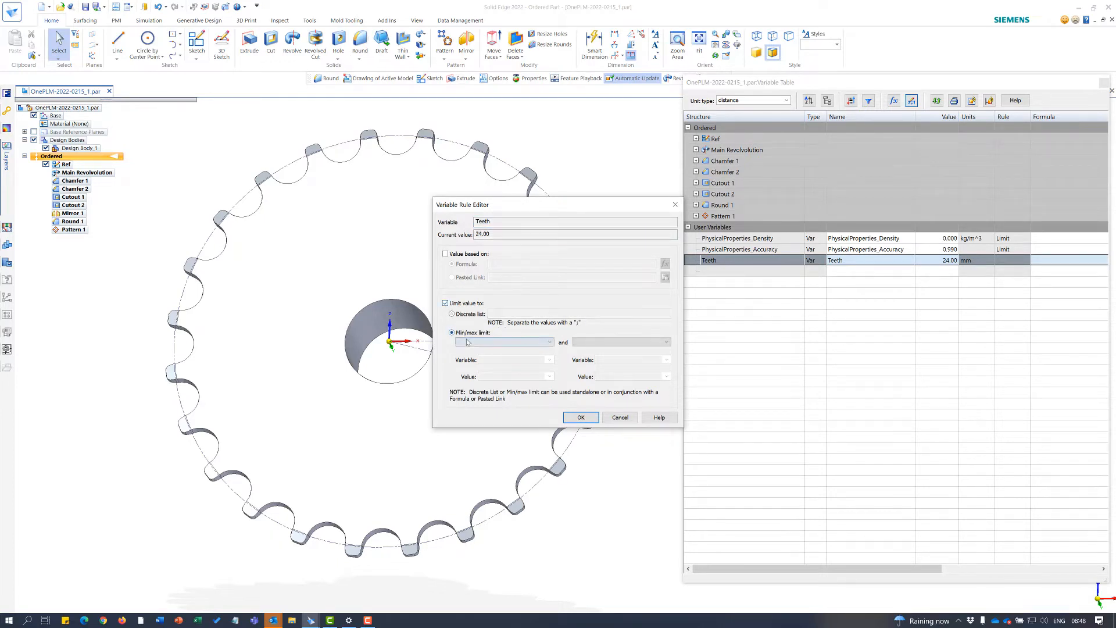
Step: Limit the Teeth variable to greater than or equal to 10 and less than or equal to 52, and apply the rule
left_click(503, 341)
left_click(494, 351)
left_click(597, 343)
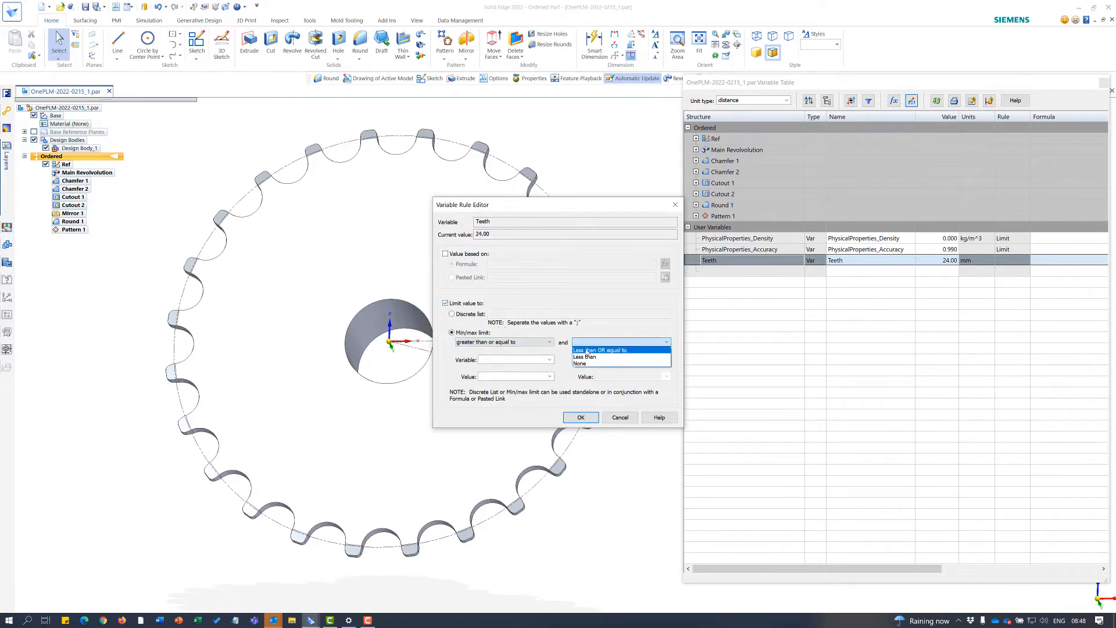
left_click(588, 355)
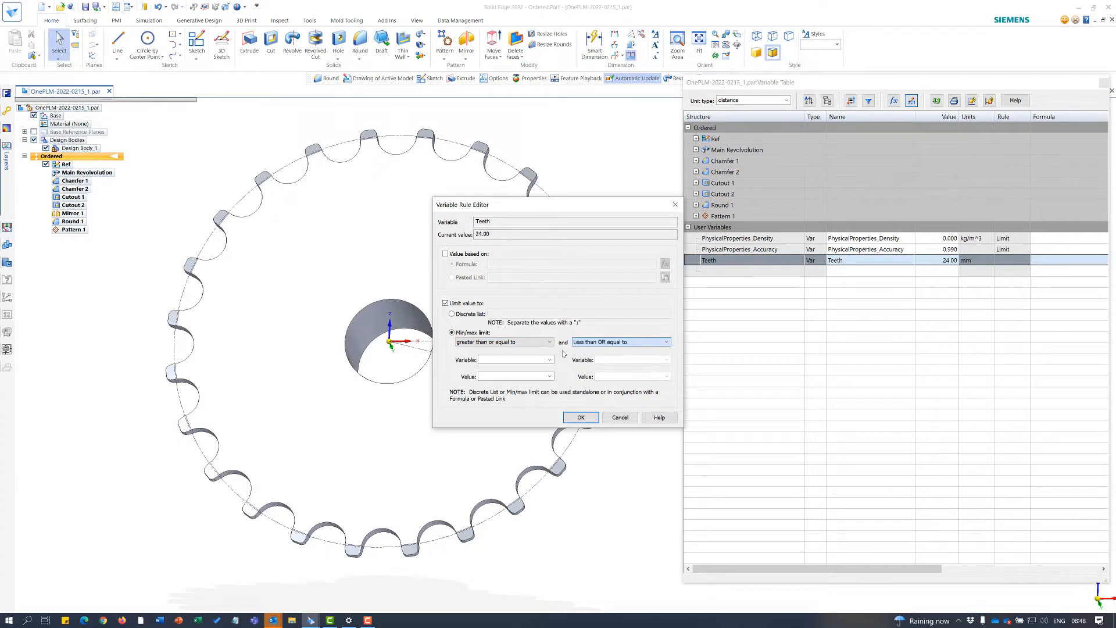
left_click(523, 376)
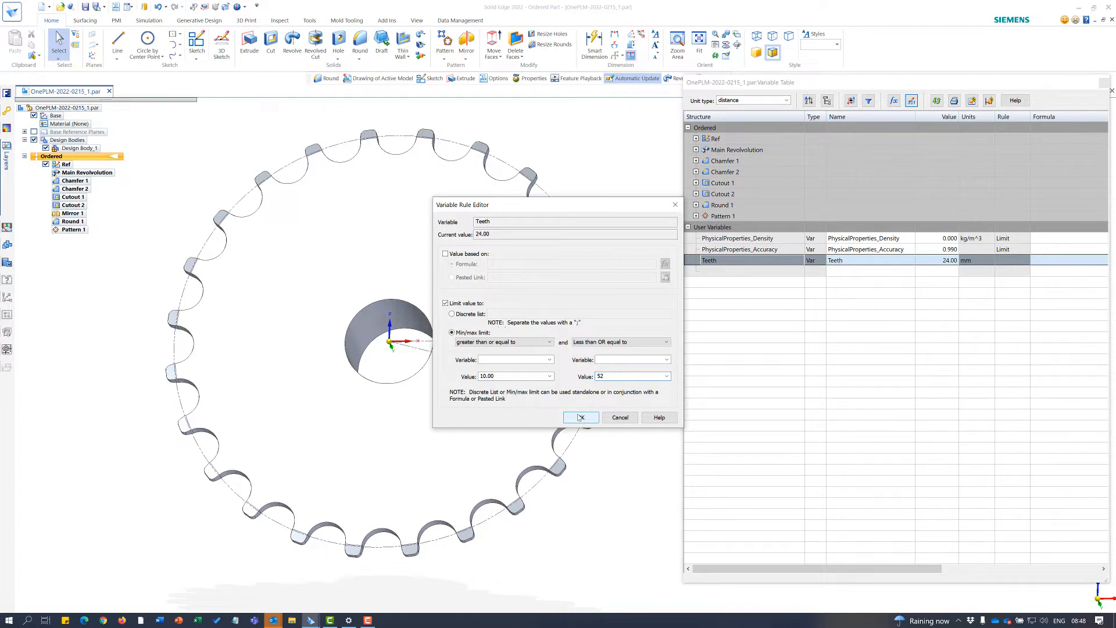
left_click(579, 417)
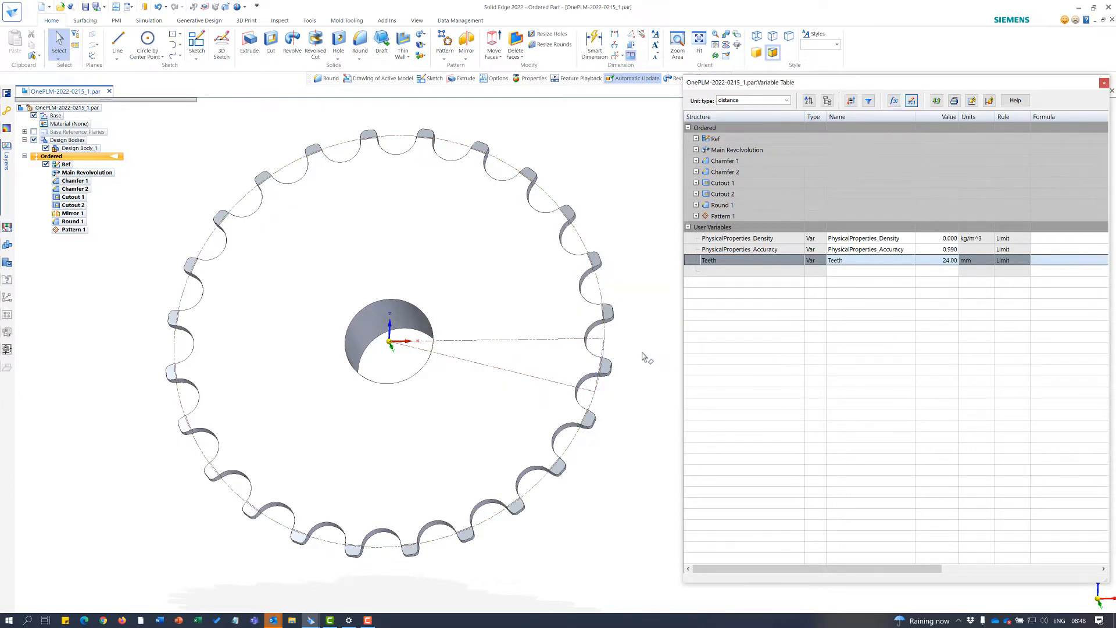
left_click(888, 319)
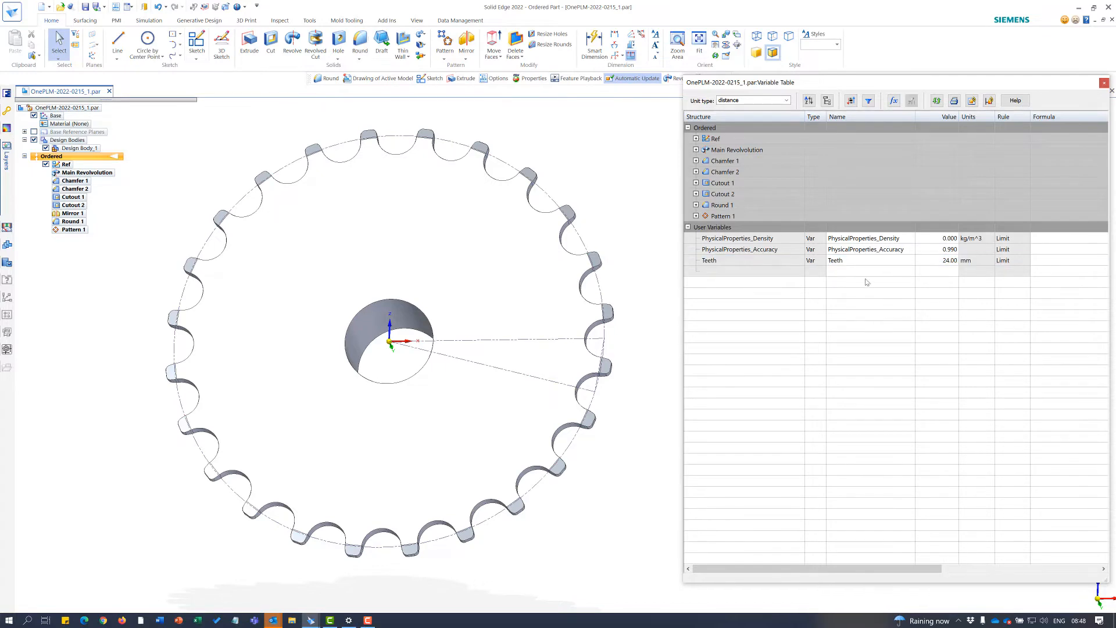
Step: Set the Teeth variable to 40 in the Variable Table to test the wheel's resizing
left_click(854, 262)
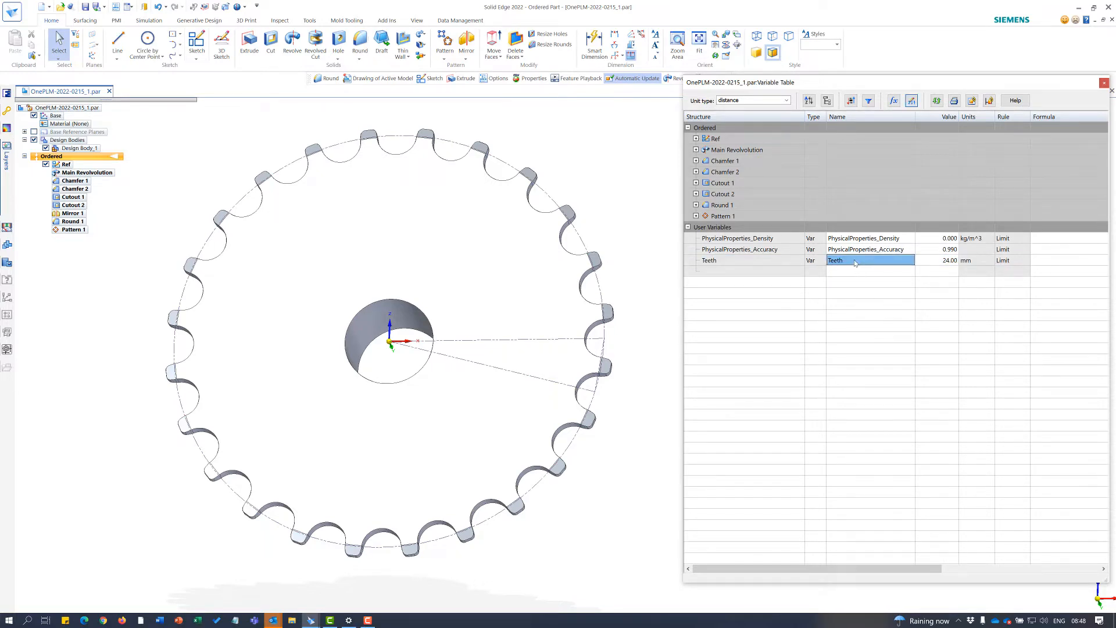
type("4")
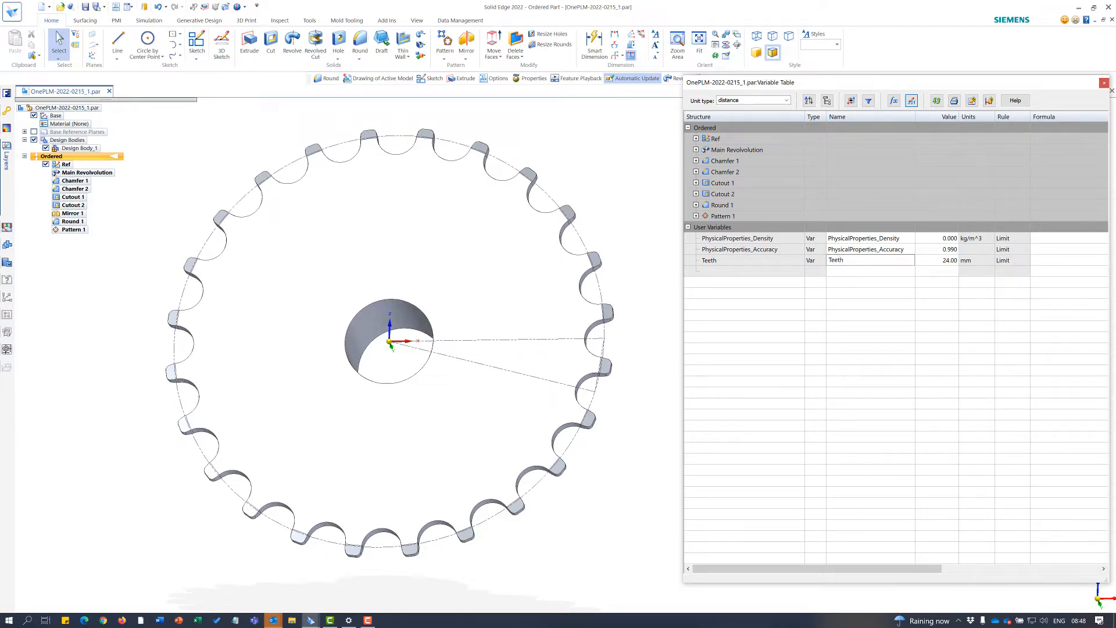
left_click(931, 263)
type("40")
key("Return")
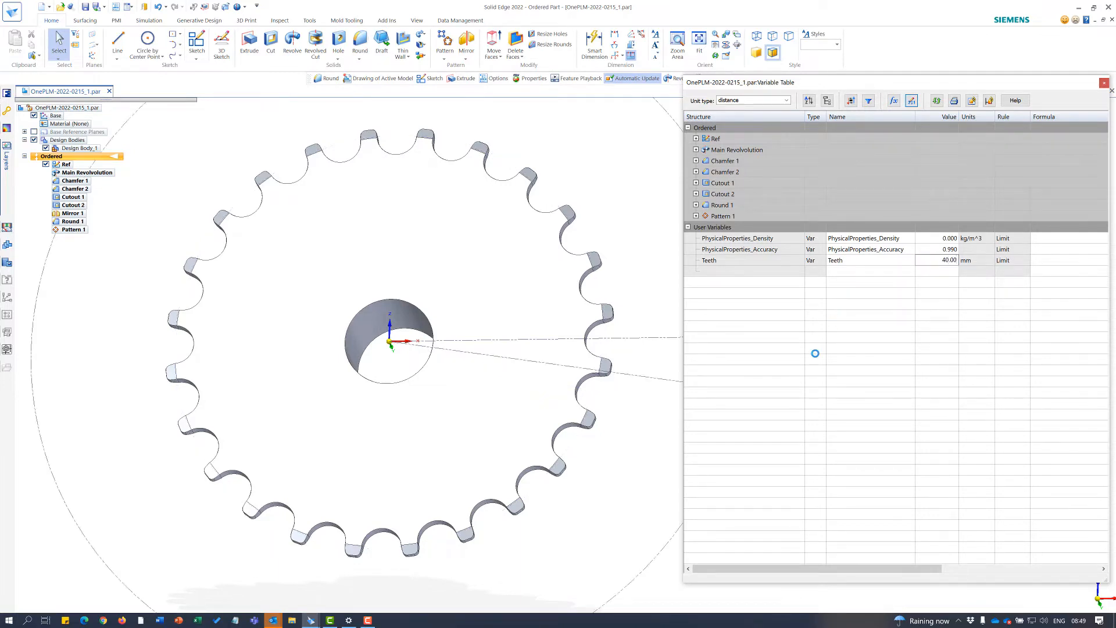
scroll(371, 306, "down", 3)
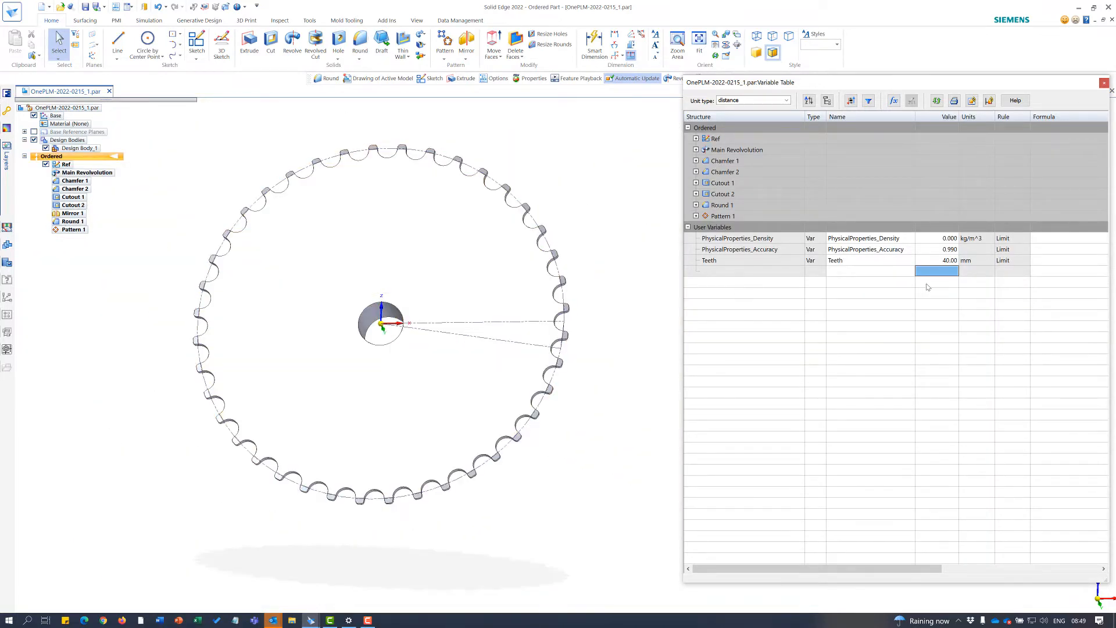
Step: Test the wheel with the Teeth variable first at 52 and after that at 24
left_click(939, 262)
type("52")
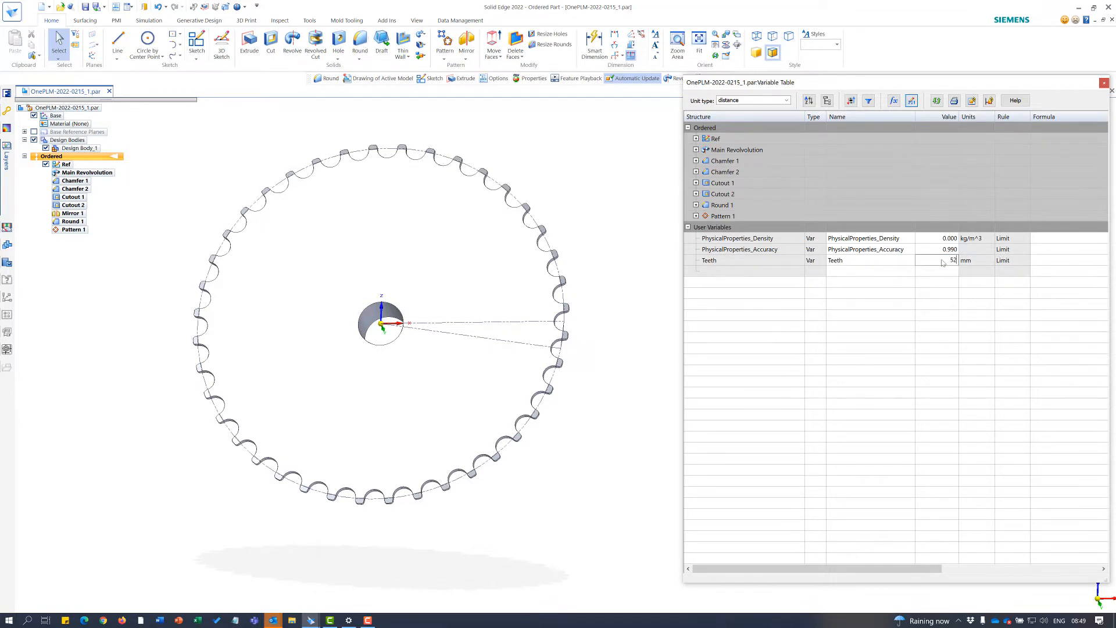
key("Return")
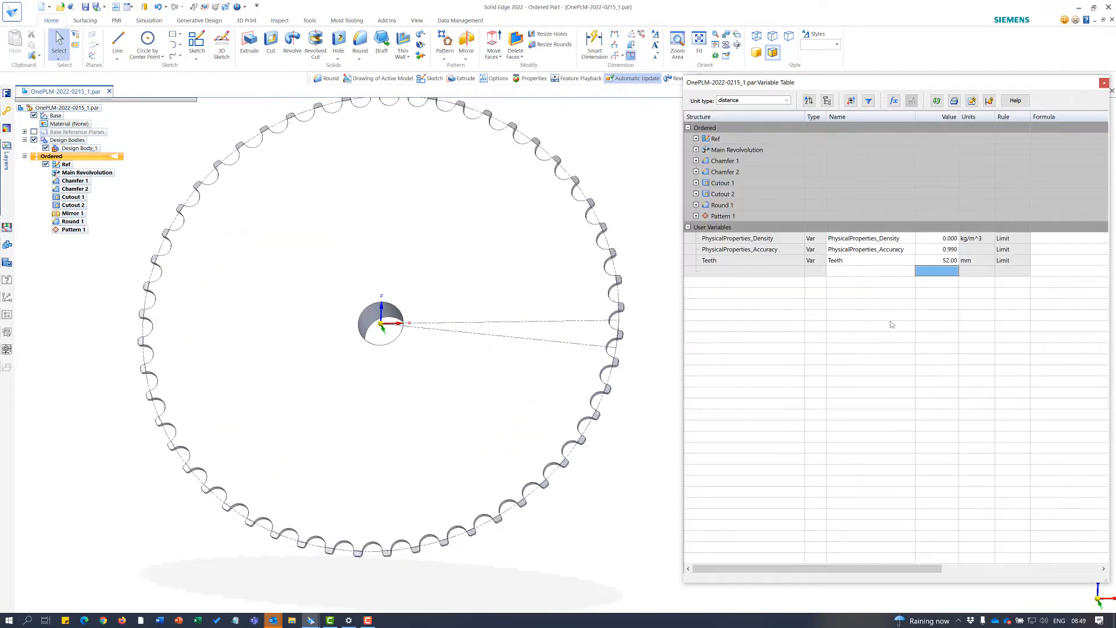
left_click(945, 262)
type("24")
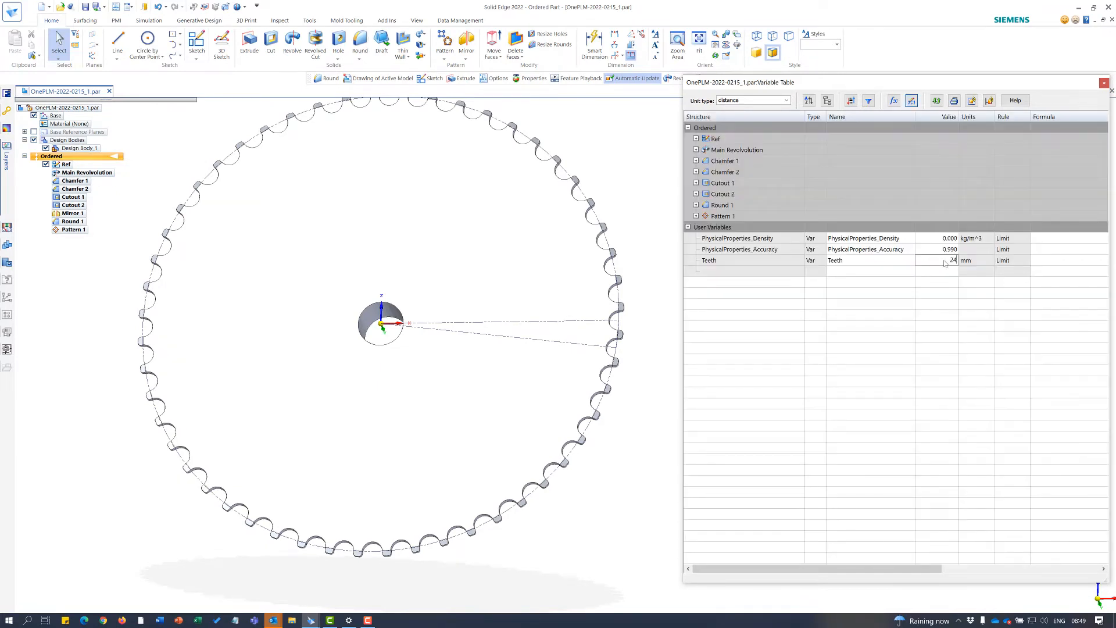
key("Return")
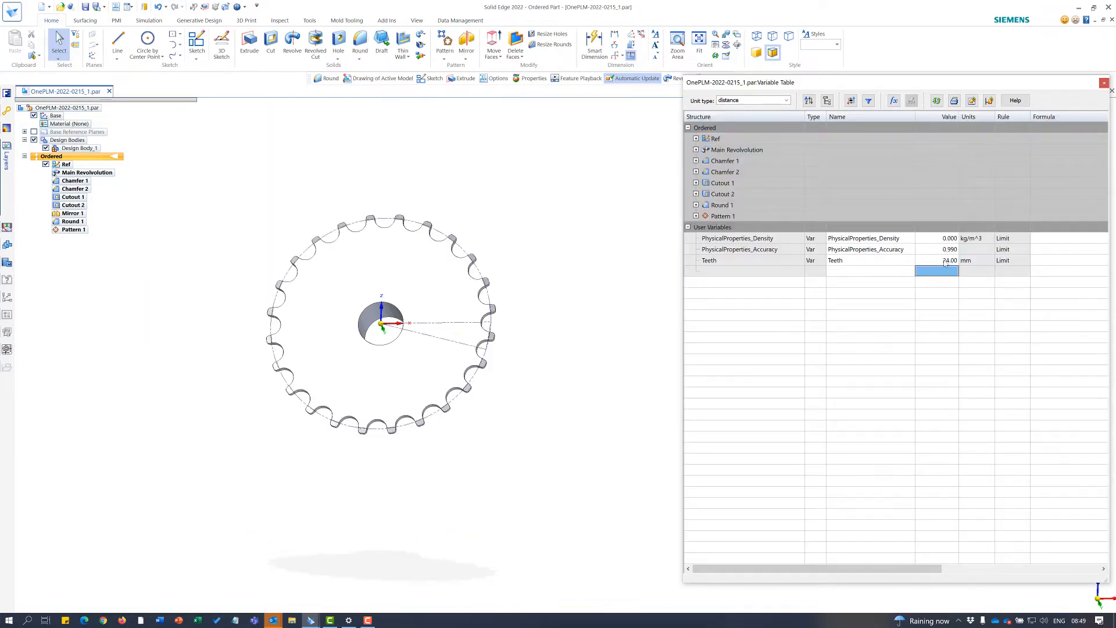
Step: Reduce the Teeth variable to 16, inspect the wheel at an angle, and reduce Teeth further to 14
left_click(934, 261)
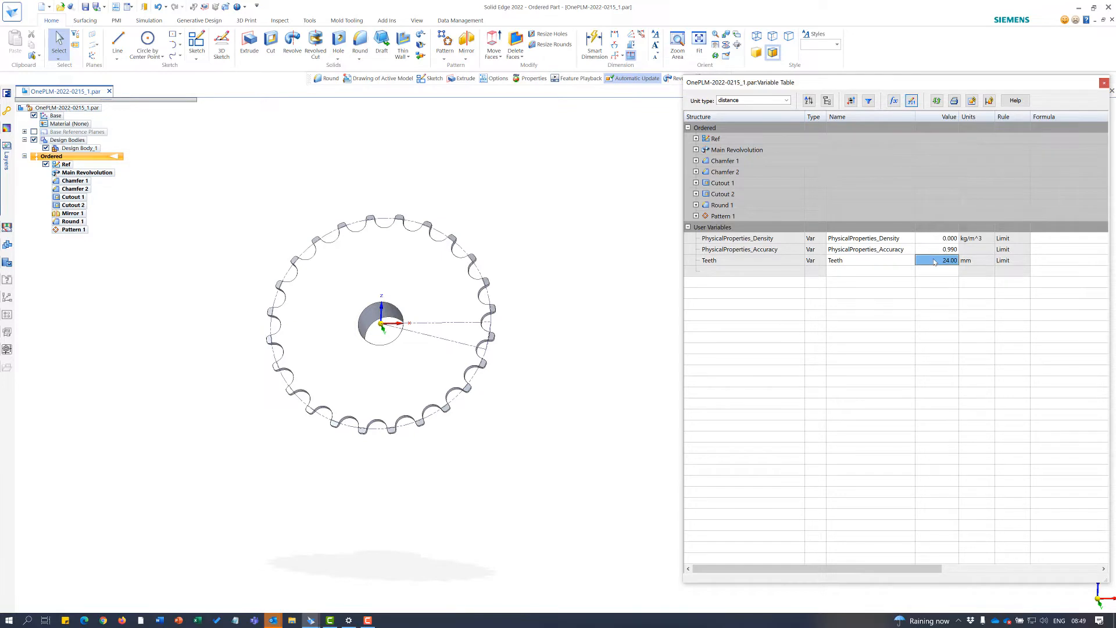
type("16")
key("Return")
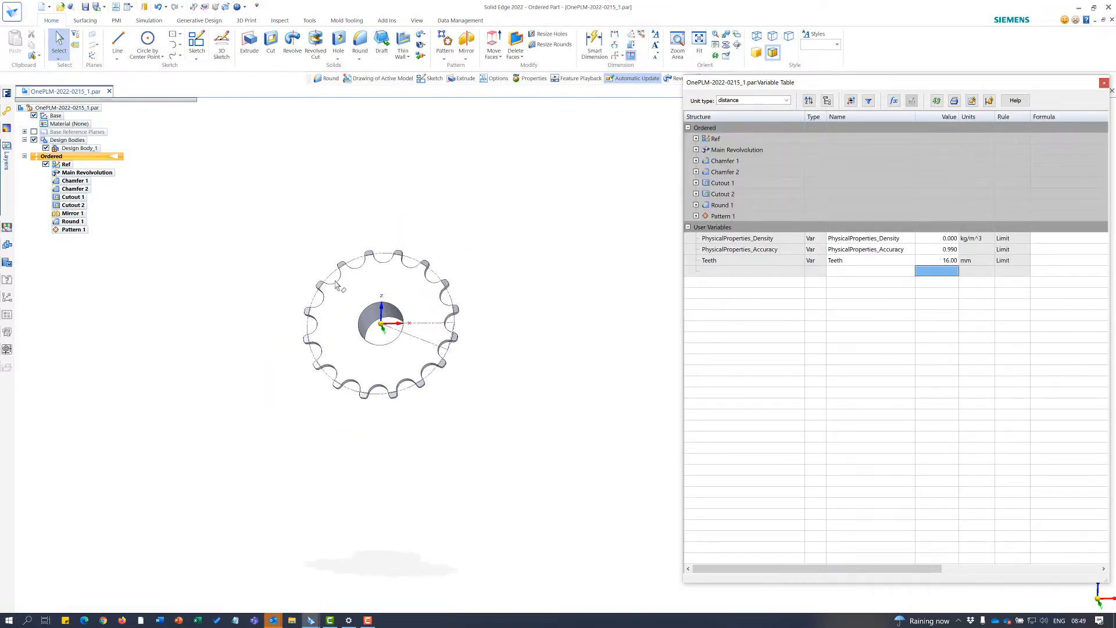
middle_click_drag(386, 273, 419, 337)
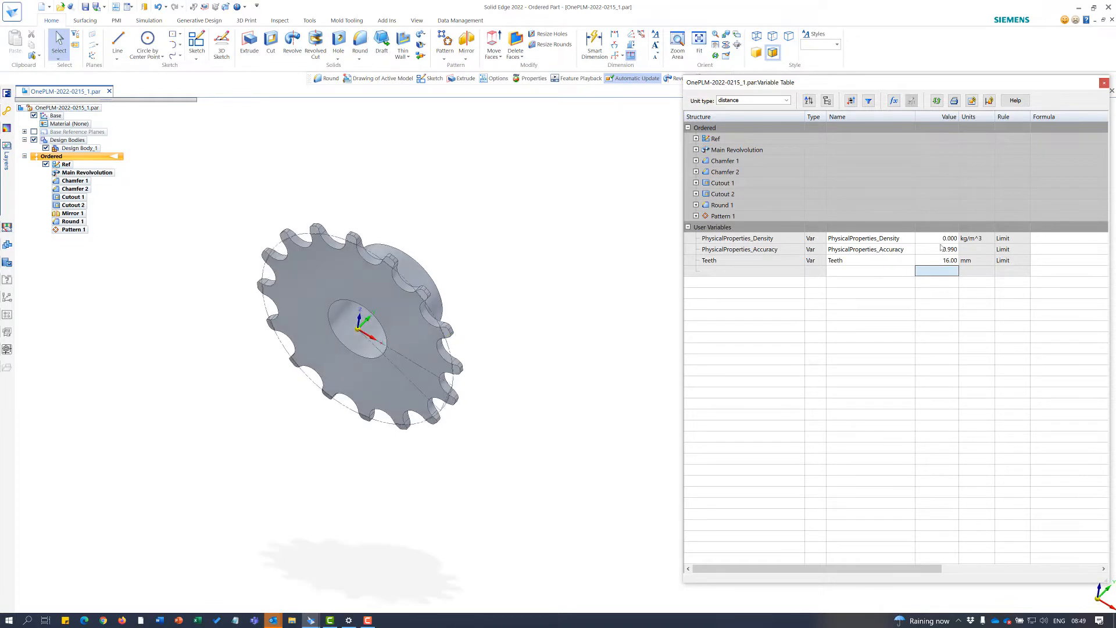
left_click(941, 262)
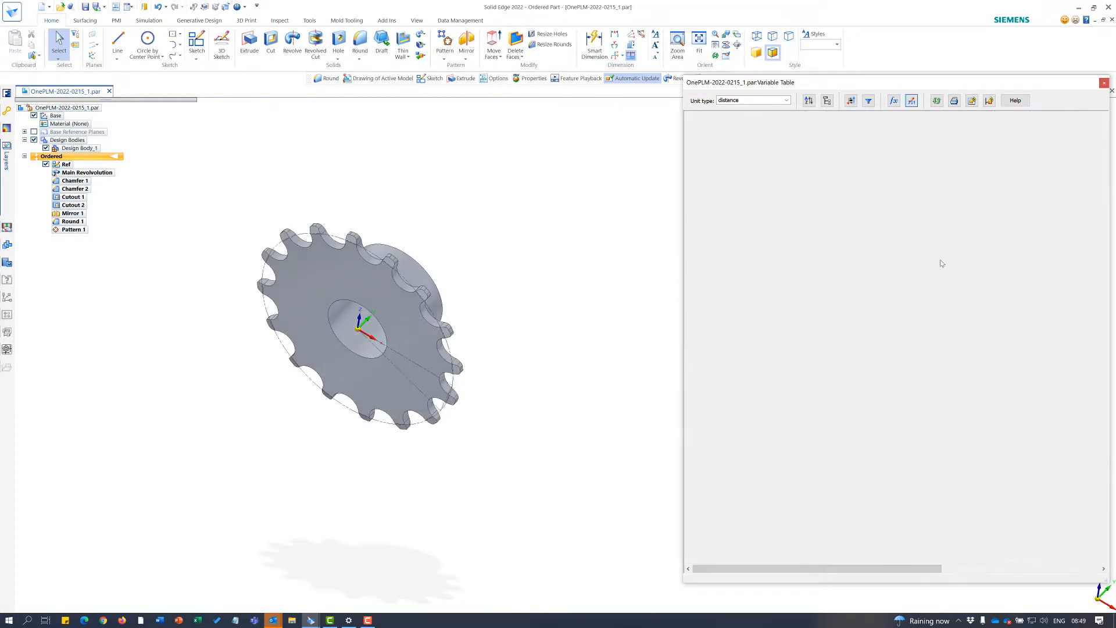
type("14")
key("Return")
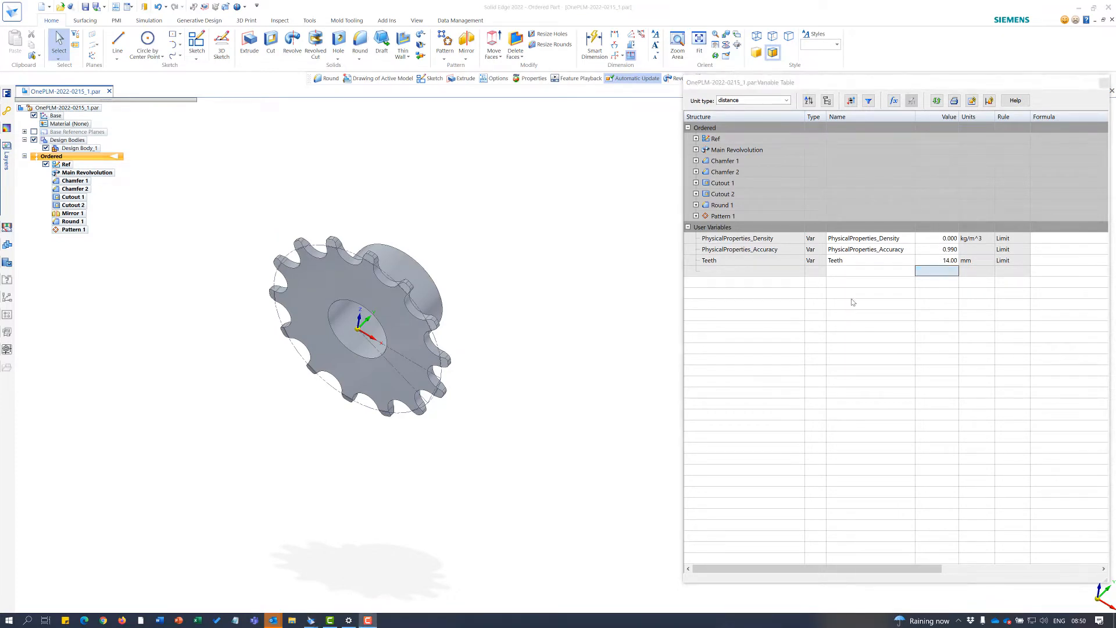
Step: Lower the Teeth variable to 13 and, once the wheel has rebuilt, to 12
left_click(939, 261)
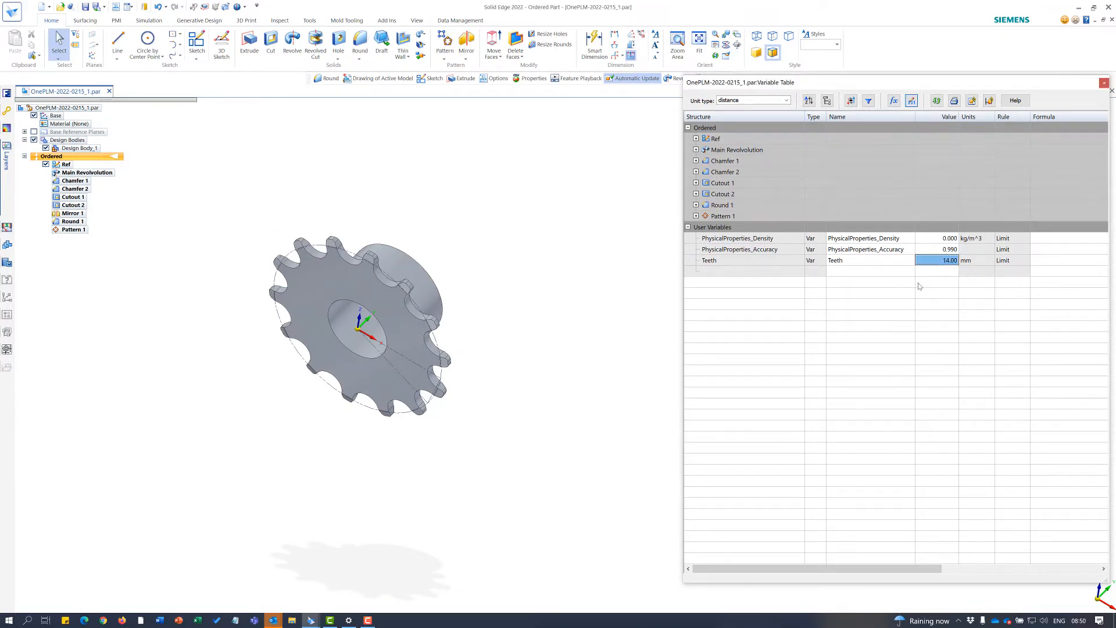
type("1")
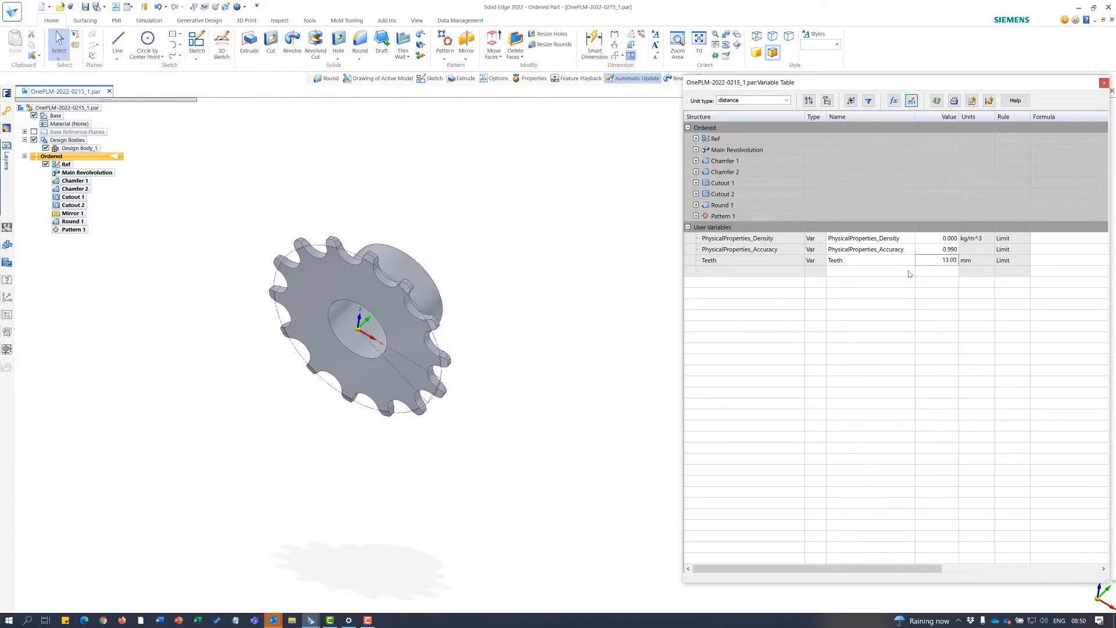
key("Return")
left_click(928, 262)
type("12")
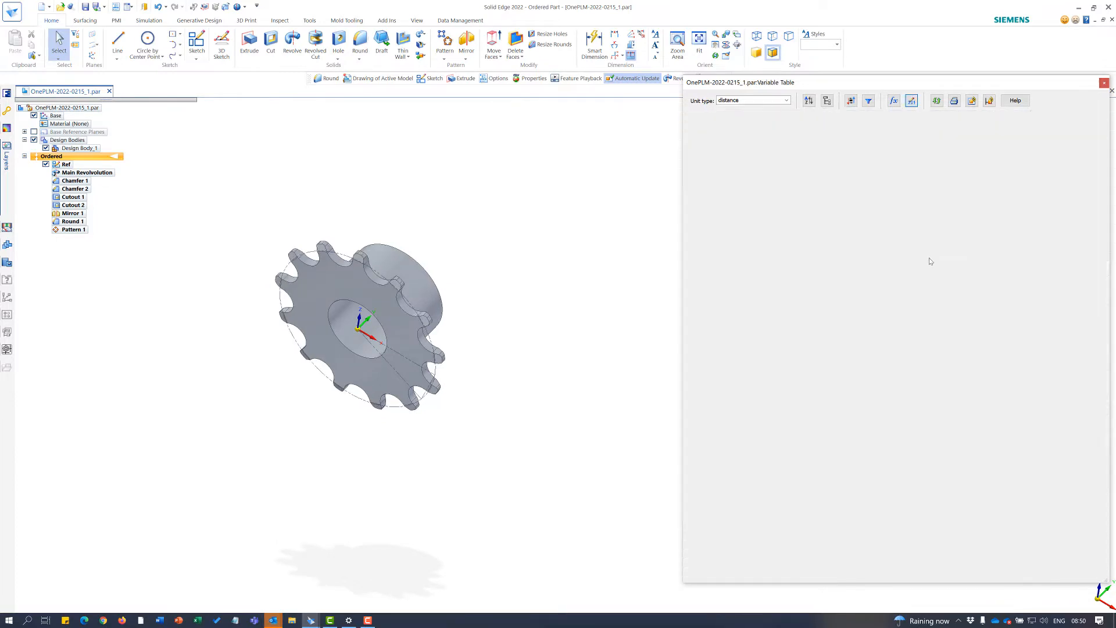
key("Return")
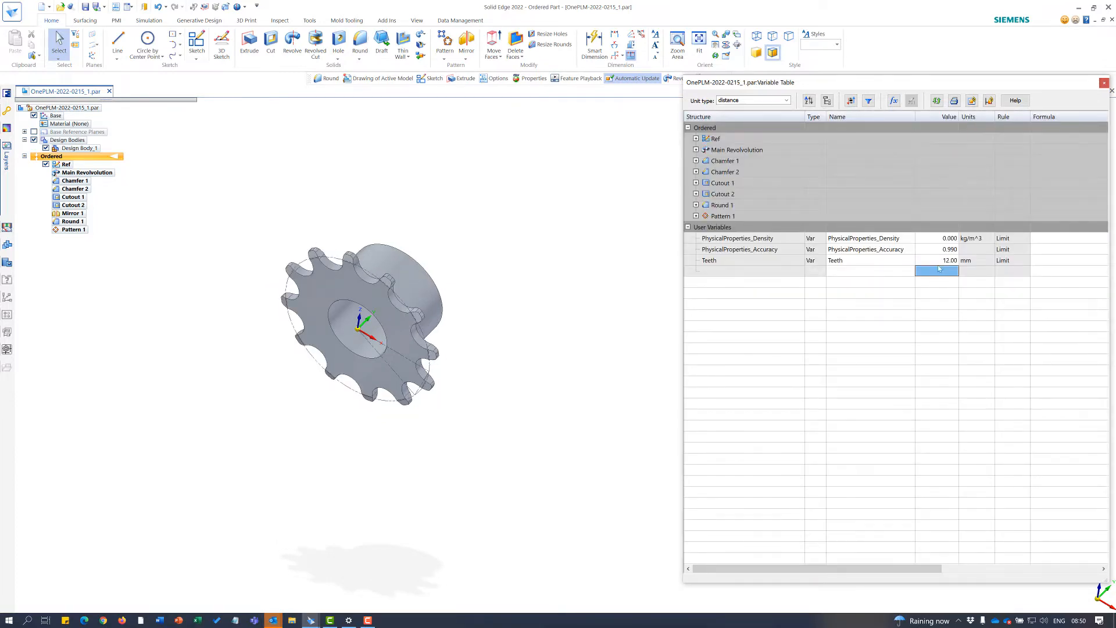
Step: Lower the Teeth variable to 11 and finally to 10, and inspect the resulting small wheel
left_click(941, 261)
type("11")
key("Return")
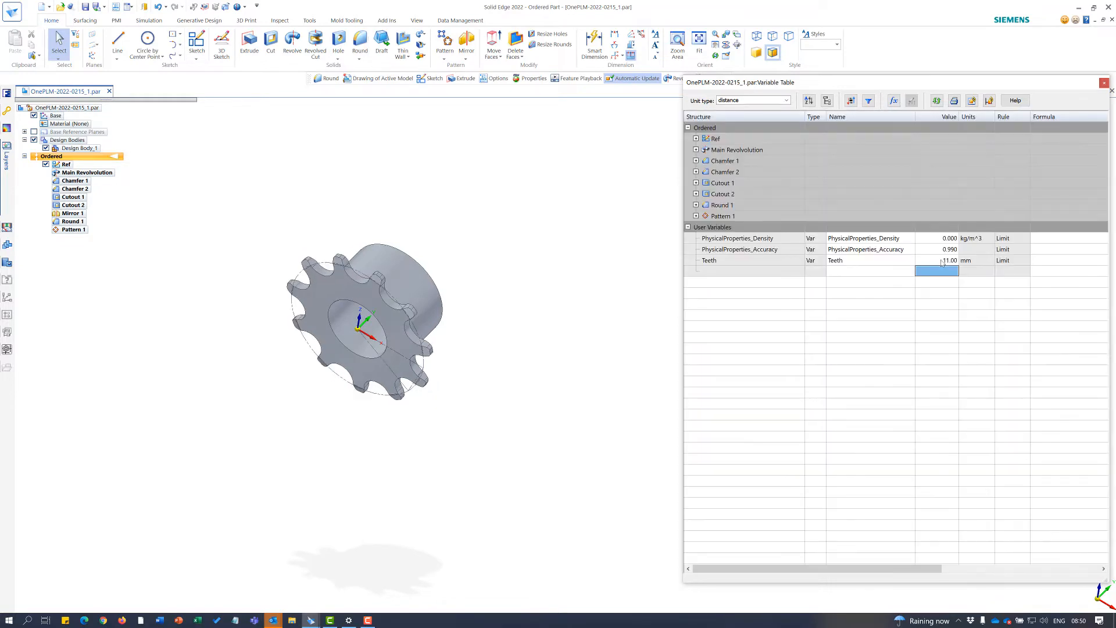
left_click(944, 263)
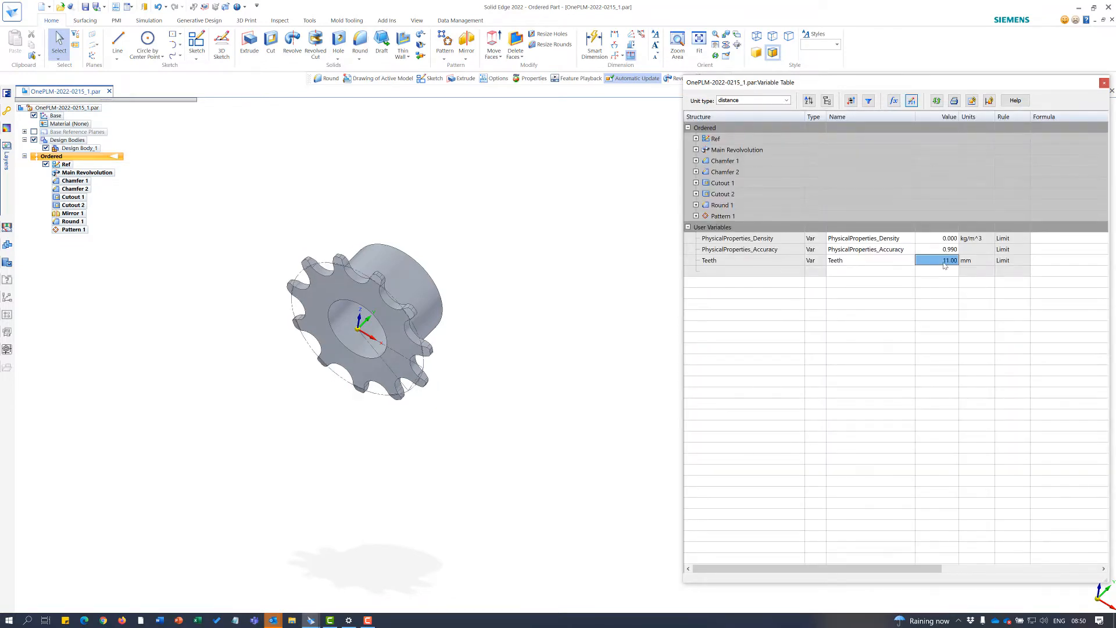
type("10")
key("Return")
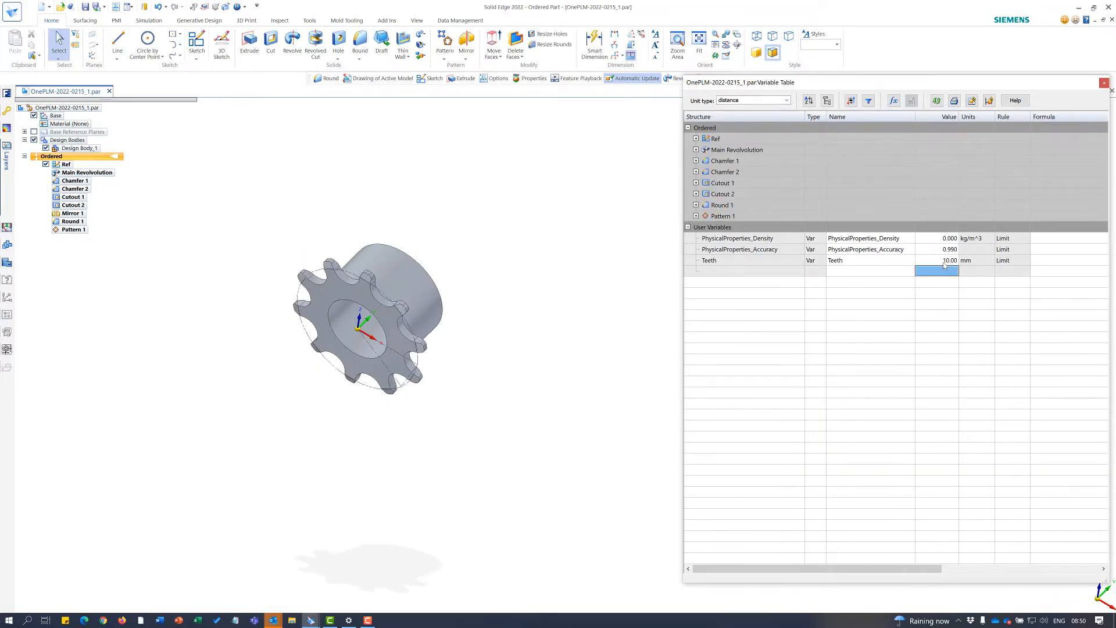
key("ctrl+f")
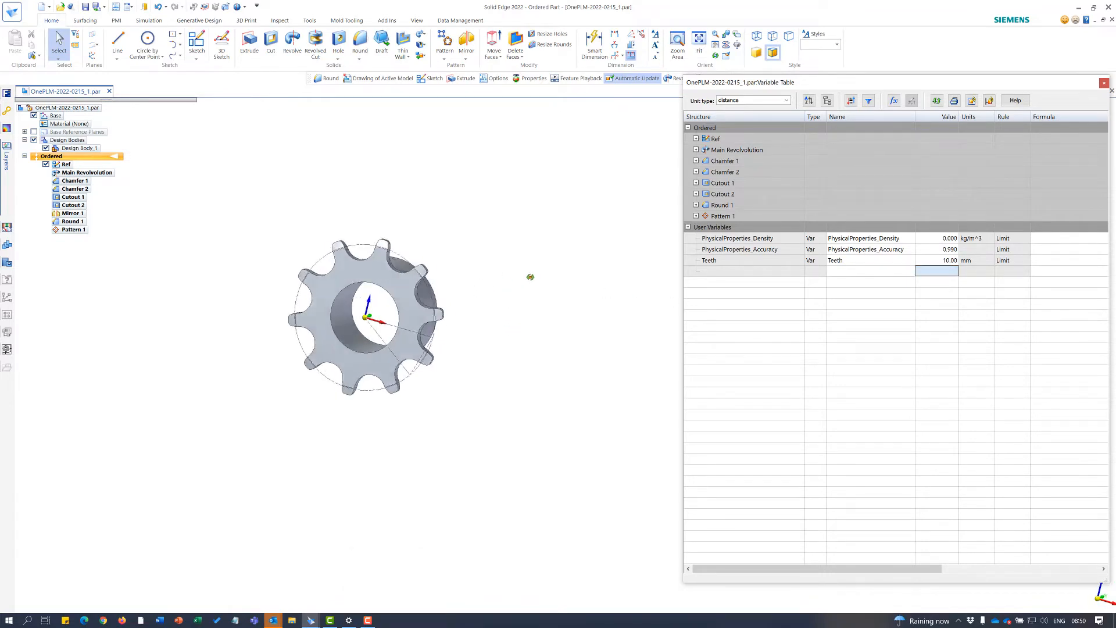
middle_click_drag(540, 270, 536, 275)
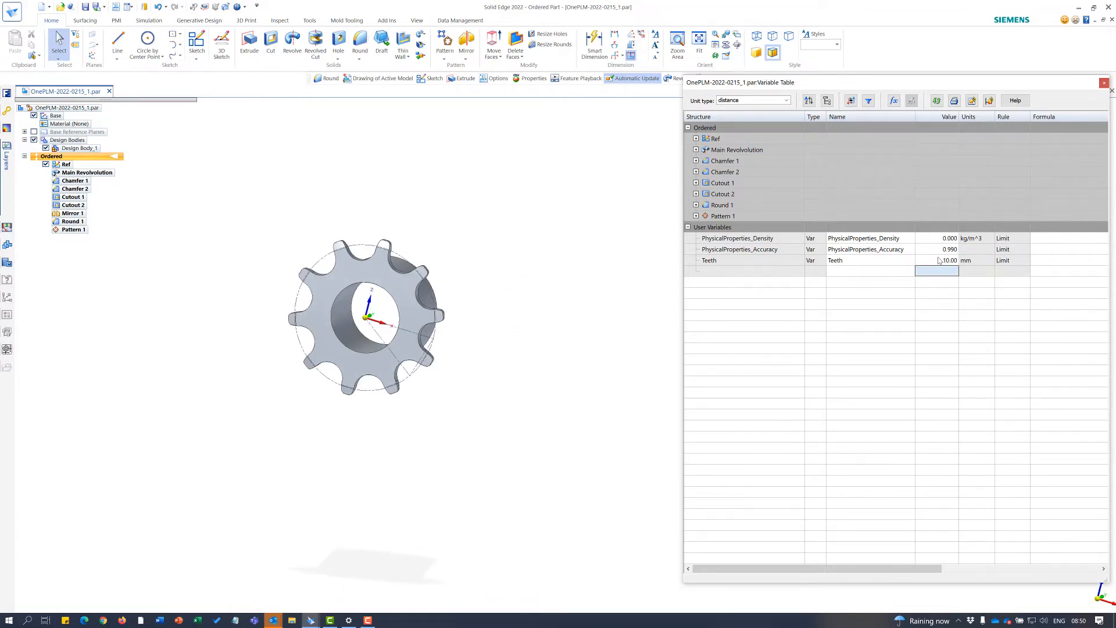
Step: Set the Teeth variable to 16
left_click(939, 261)
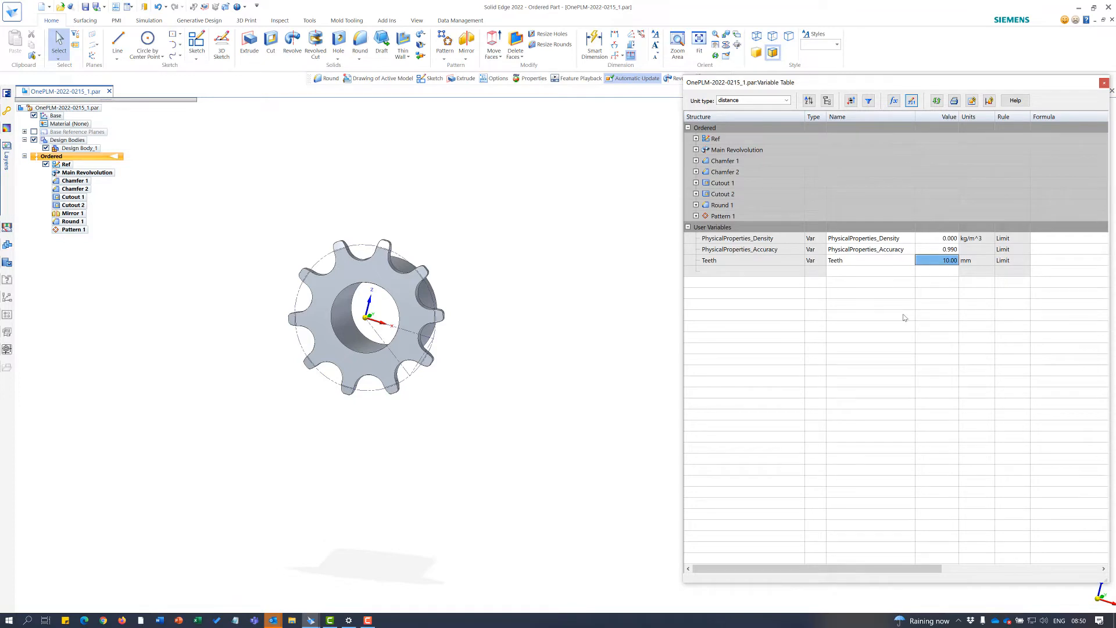
type("16")
key("Return")
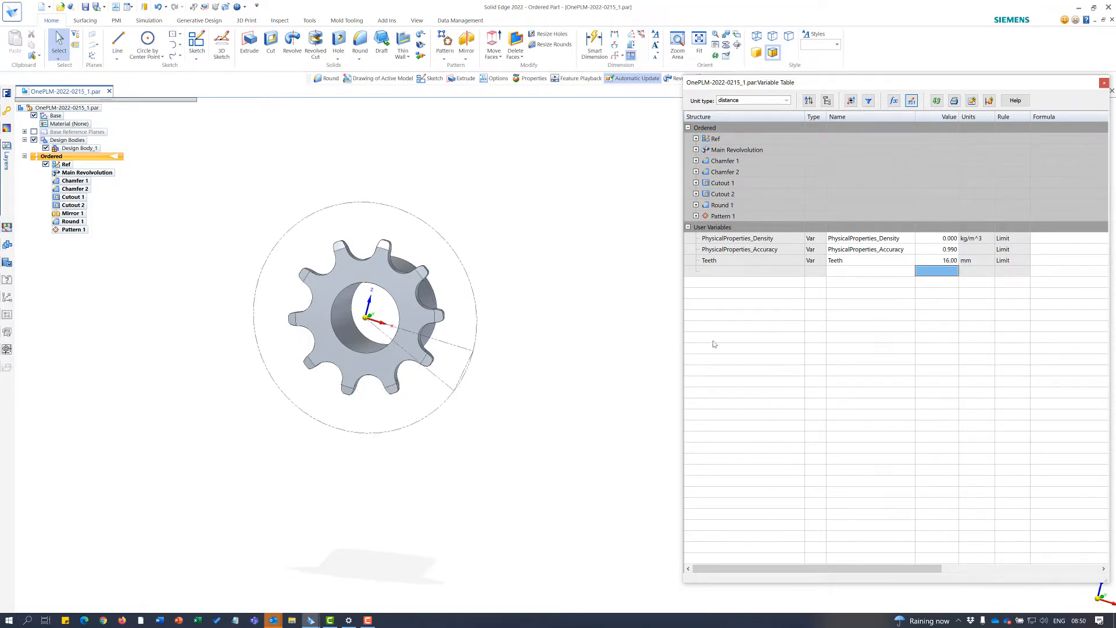
Step: Inspect the 16-tooth wheel's tooth profiles up close and as a whole, and reposition the Variable Table
scroll(405, 218, "up", 6)
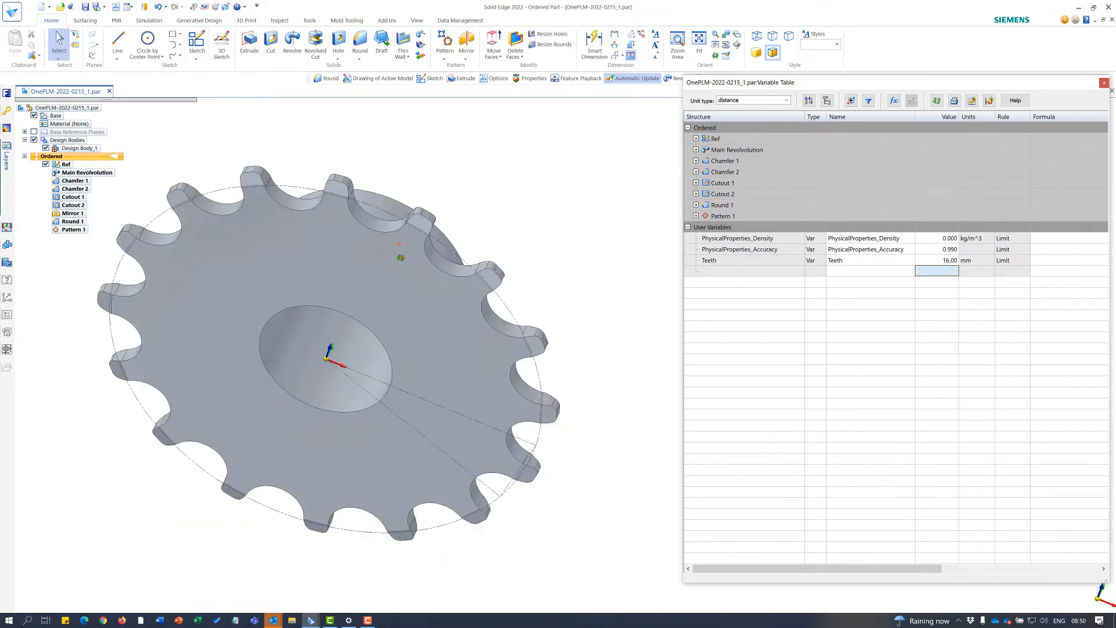
scroll(440, 251, "up", 5)
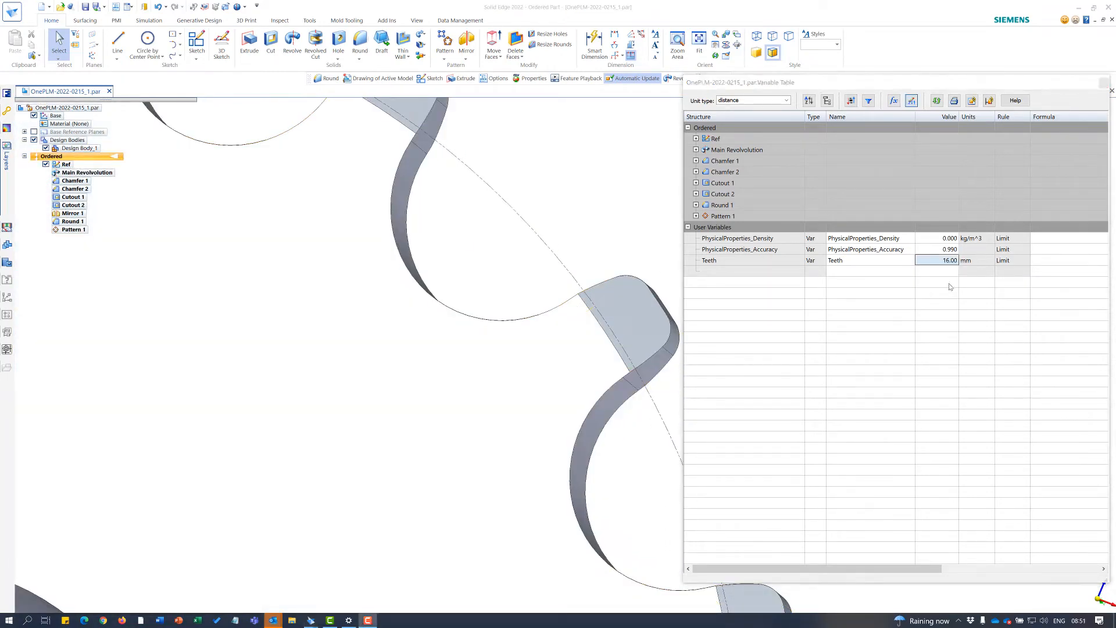
scroll(558, 261, "down", 8)
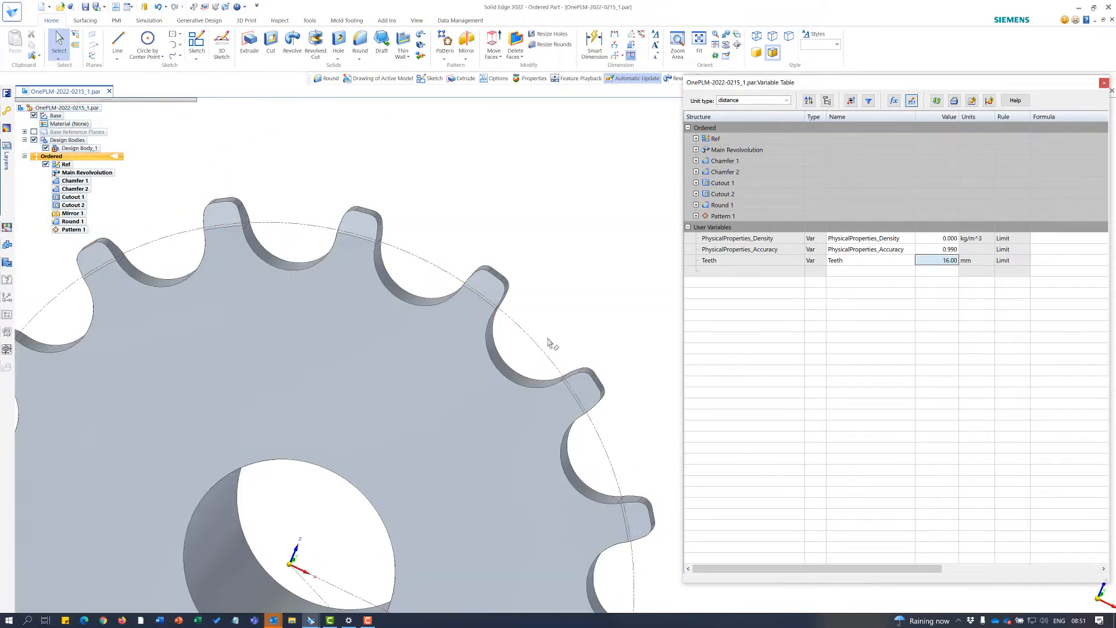
scroll(550, 327, "up", 5)
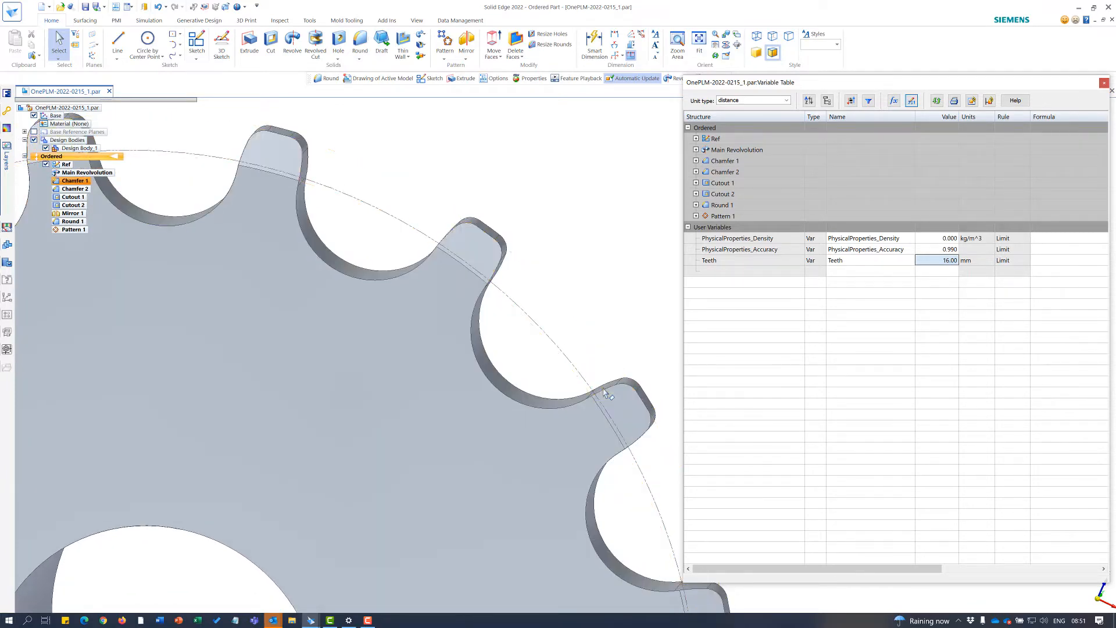
scroll(576, 297, "down", 2)
scroll(579, 287, "down", 6)
scroll(638, 355, "up", 2)
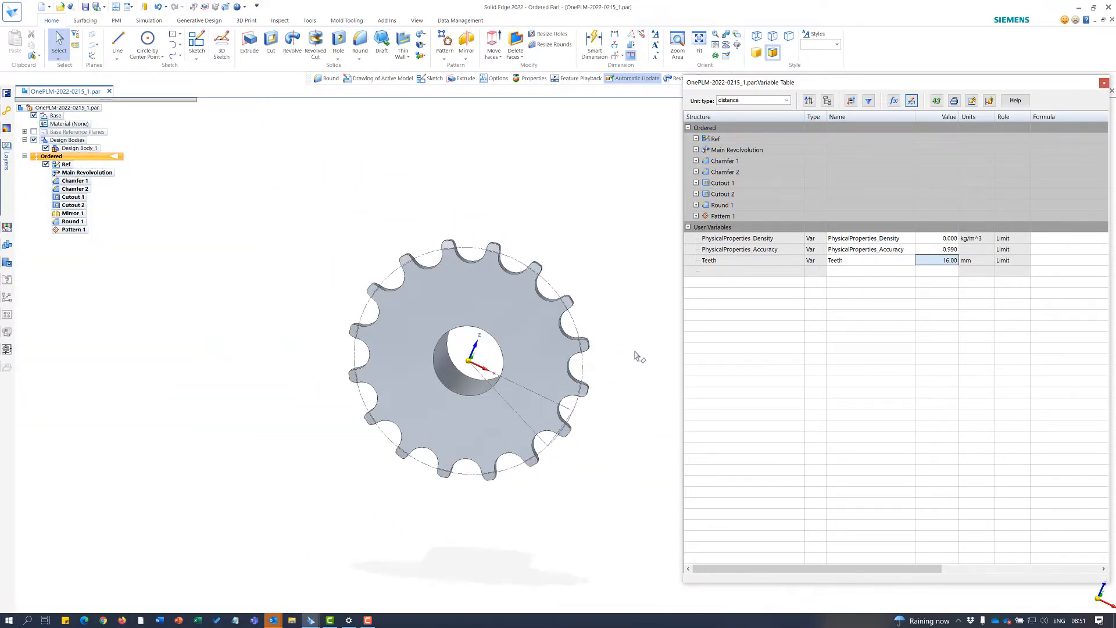
mouse_move(595, 343)
middle_mouse_down()
mouse_move(598, 310)
mouse_move(592, 343)
middle_mouse_up()
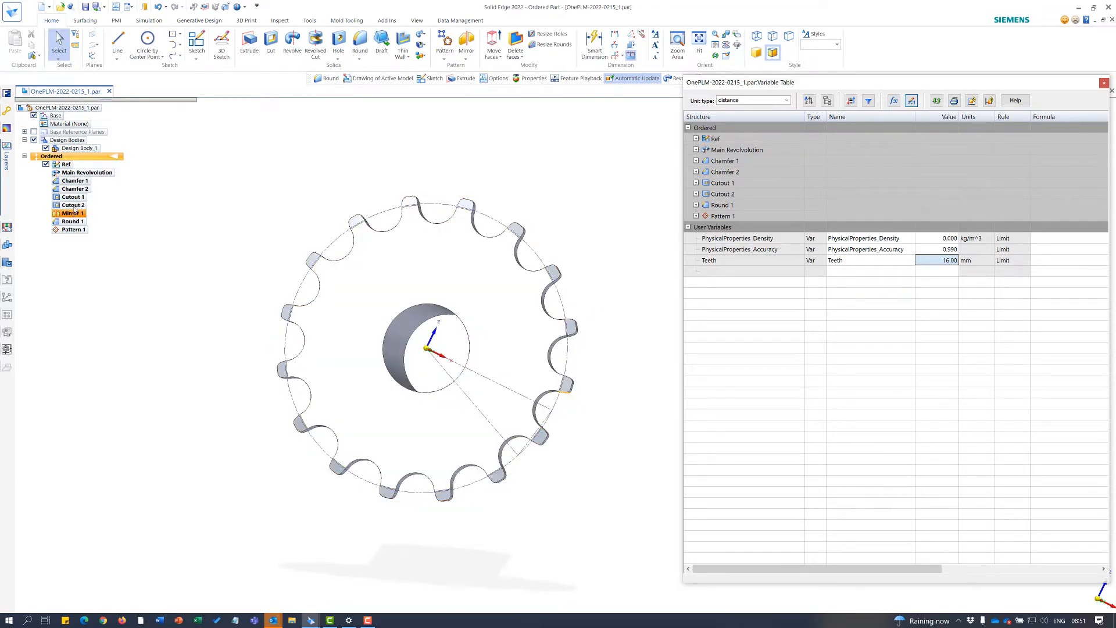
scroll(555, 257, "down", 1)
scroll(609, 234, "up", 1)
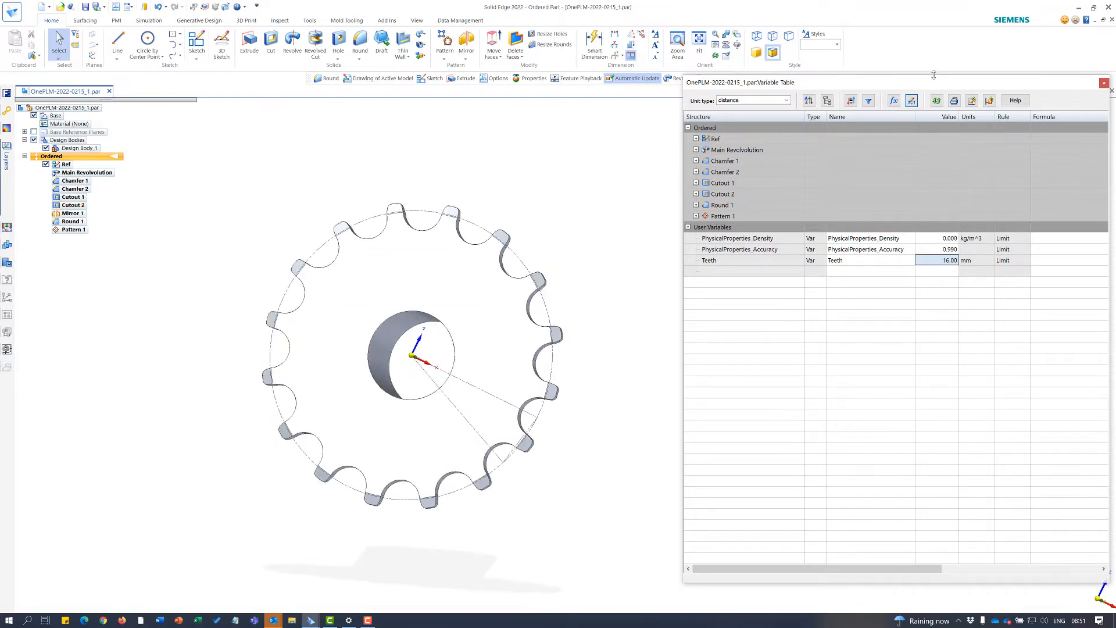
left_click_drag(930, 85, 919, 117)
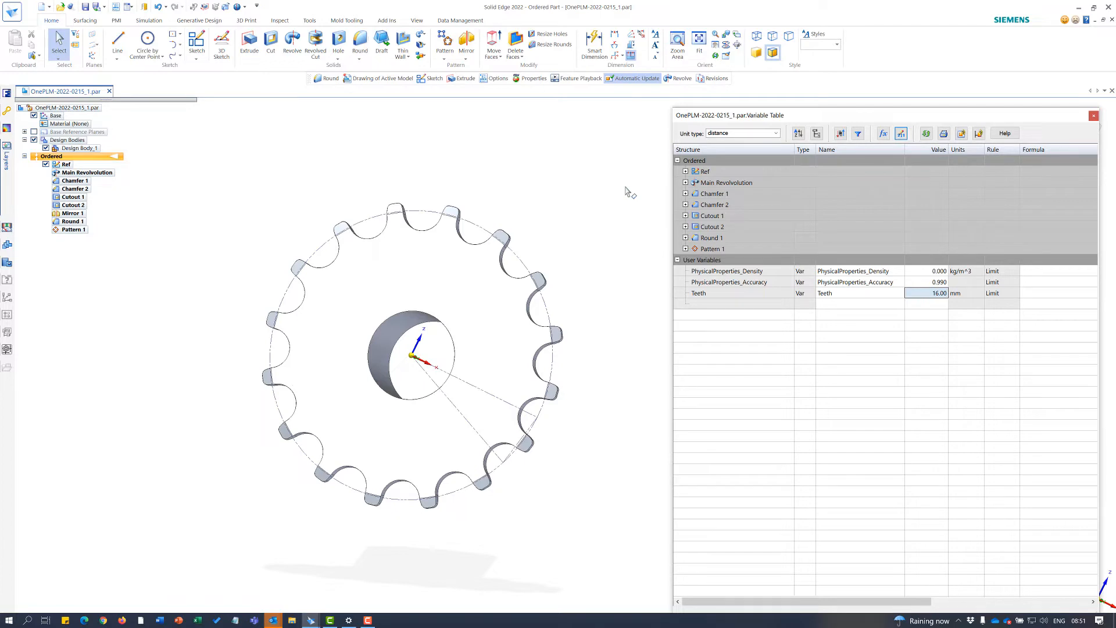
left_click(462, 20)
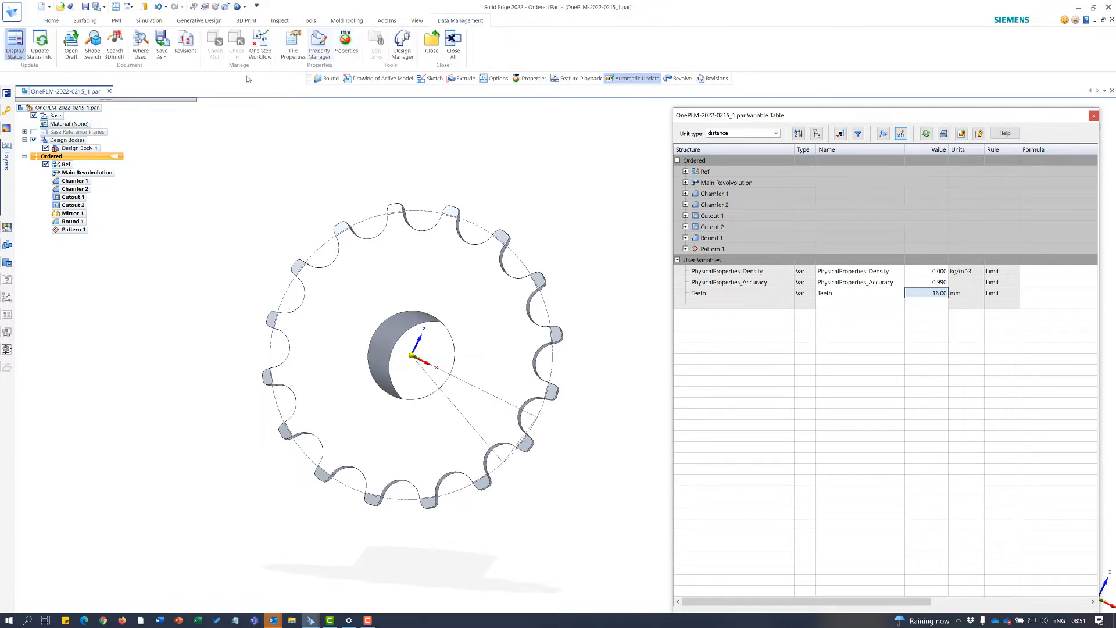
left_click(185, 43)
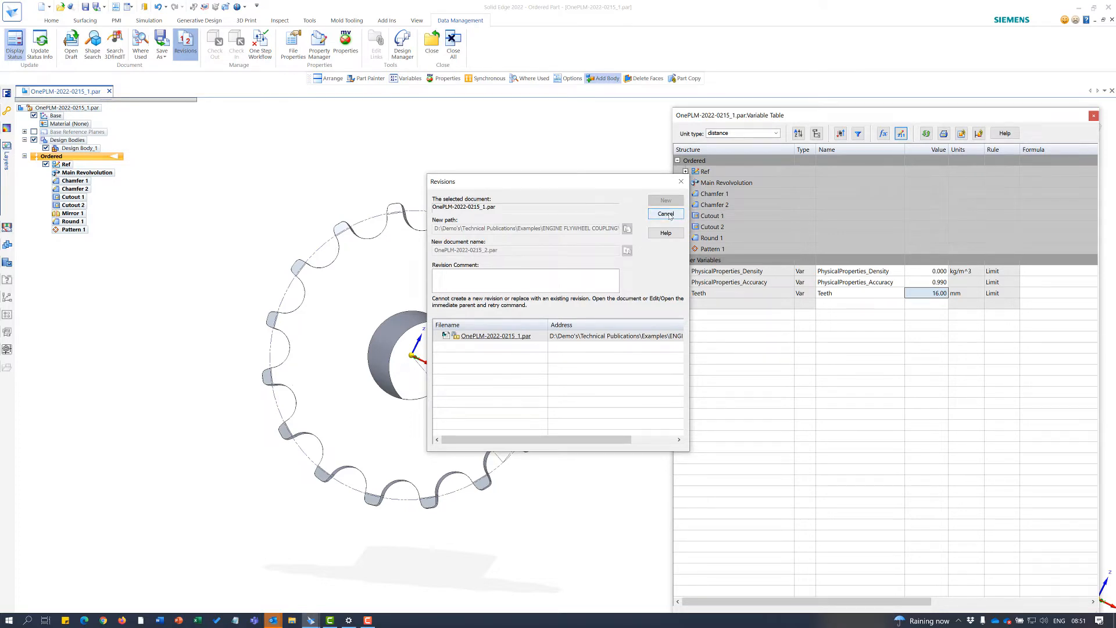
left_click(666, 214)
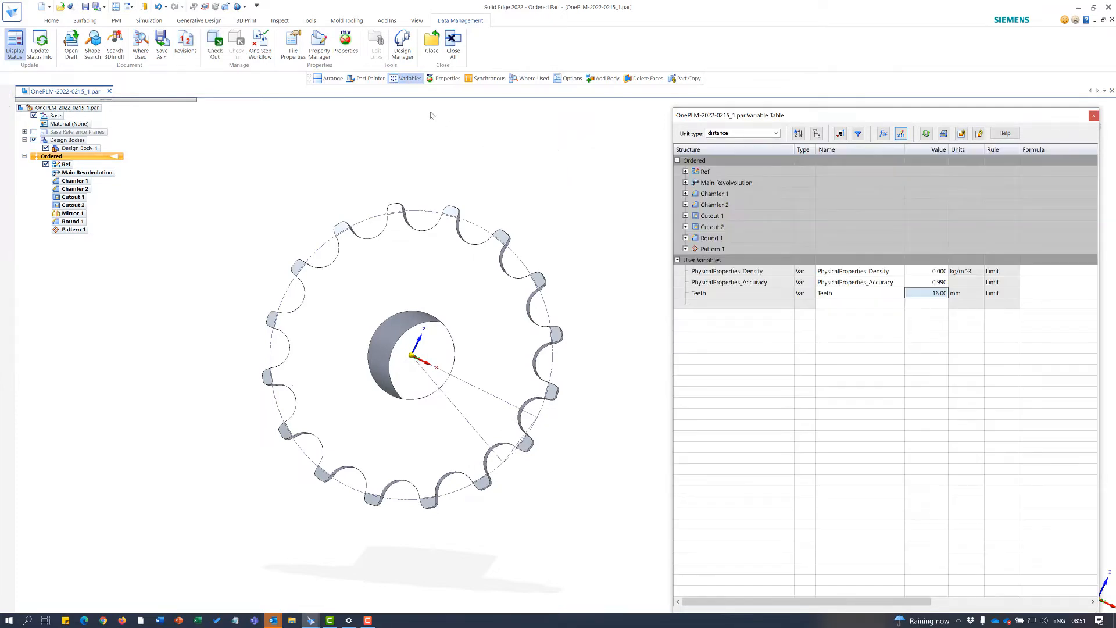
Step: Create a new revision of the part as OnePLM-2022-0215_2.par, validating the document data and saving it
left_click(186, 43)
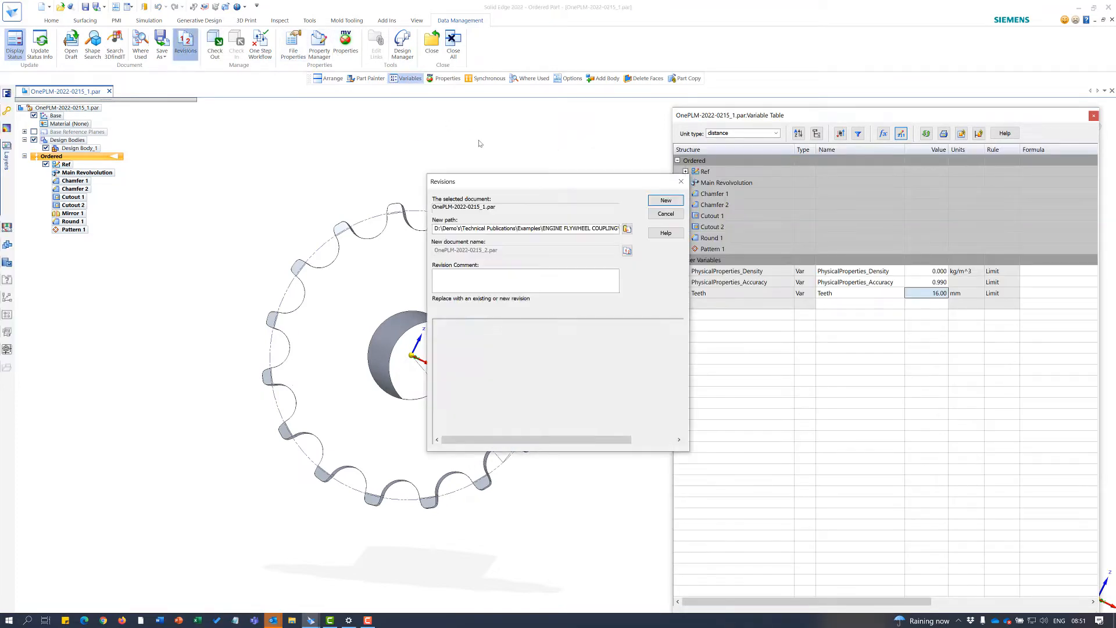
left_click(666, 201)
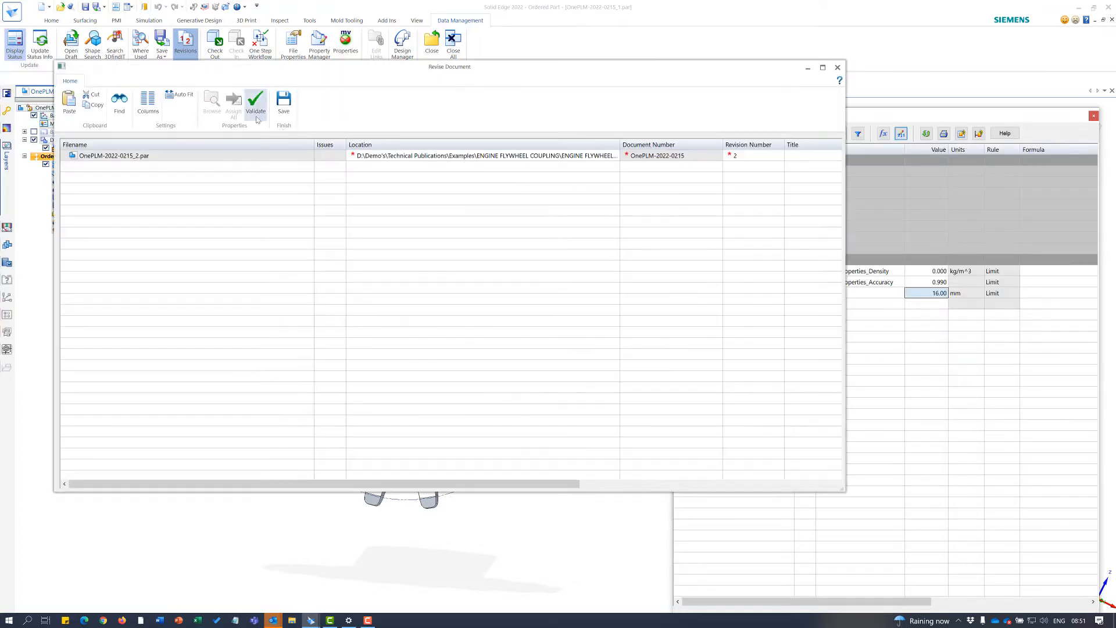
left_click(255, 104)
left_click(284, 103)
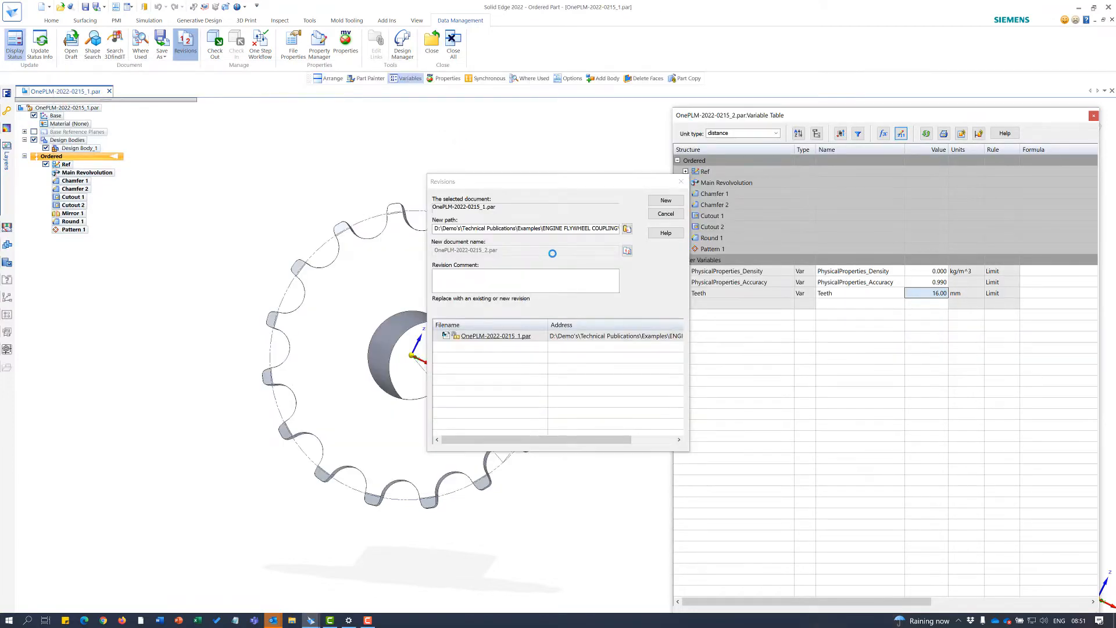
Step: Delete the Mirror 1, Round 1 and Cutout 2 features from the new revision
left_click(69, 205)
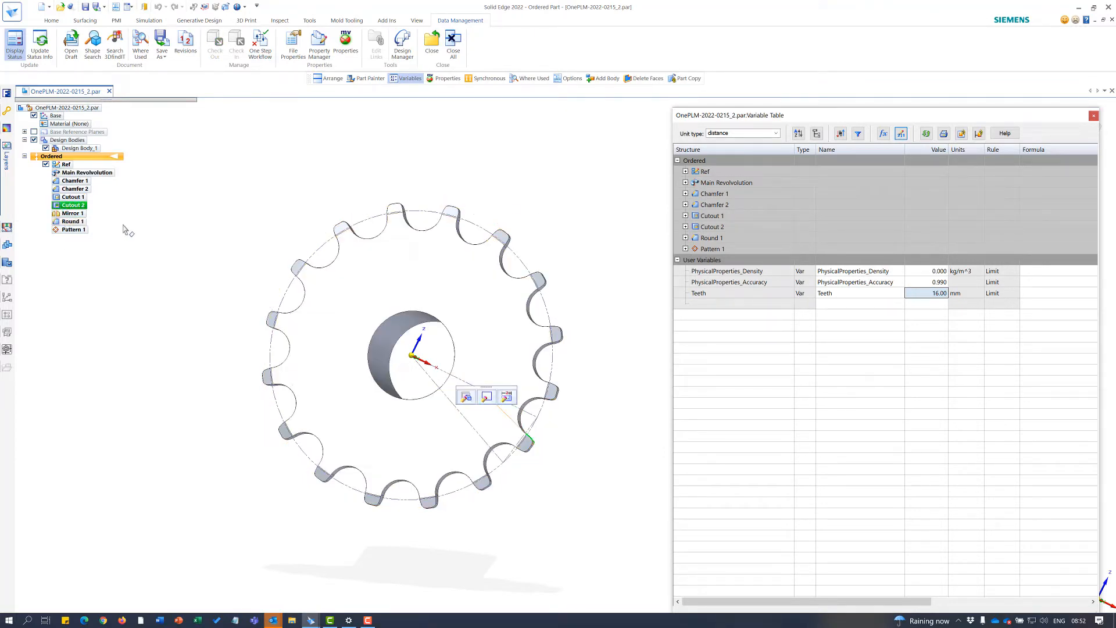
left_click(71, 213)
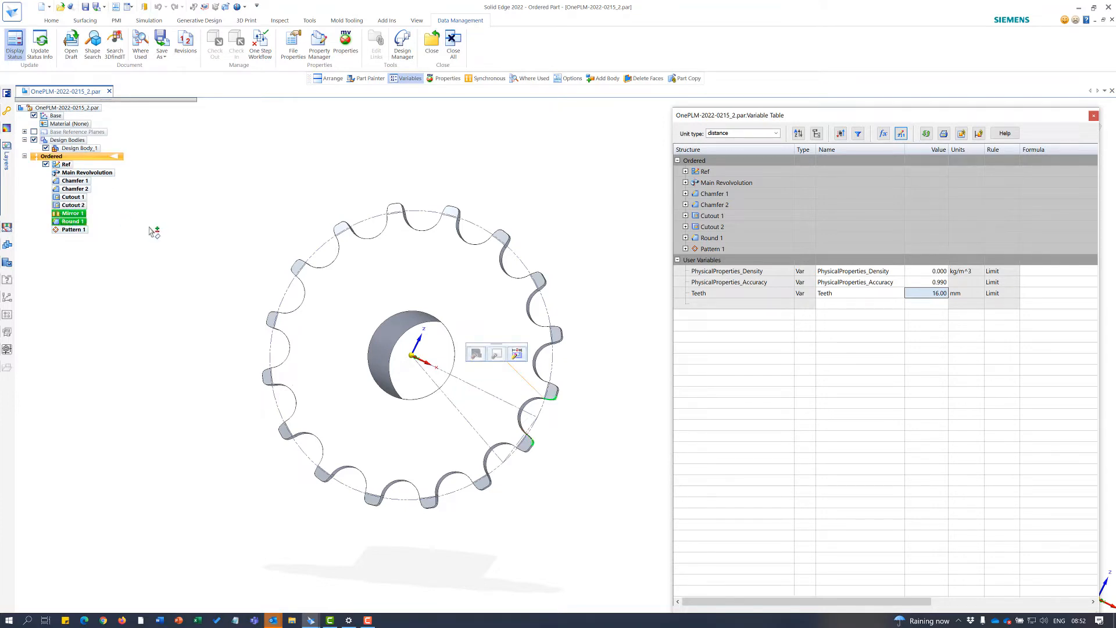
key("Delete")
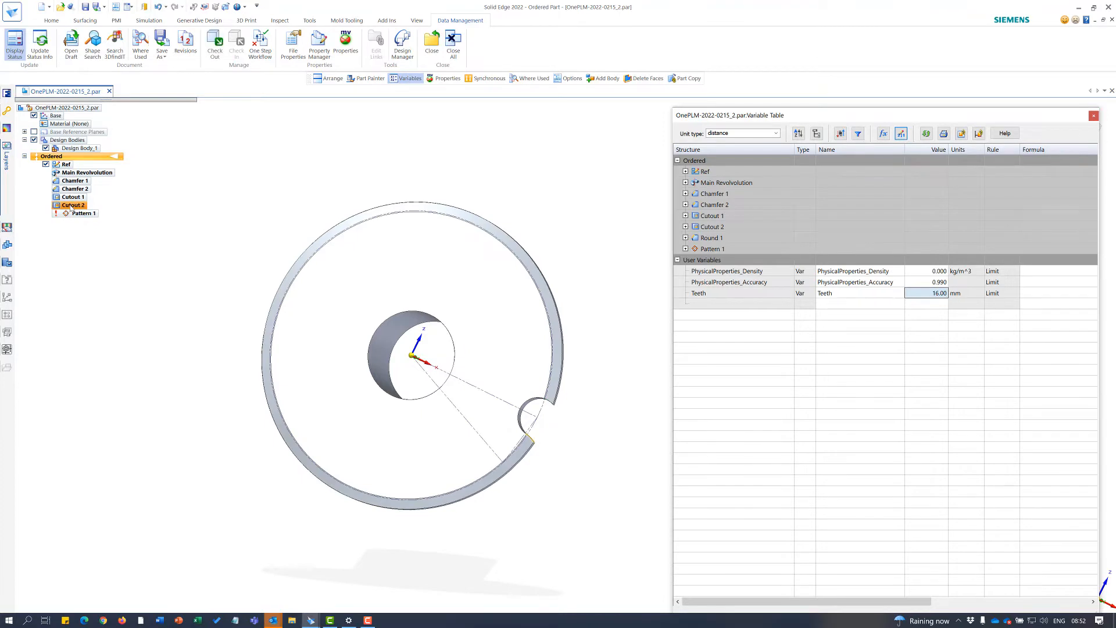
key("Delete")
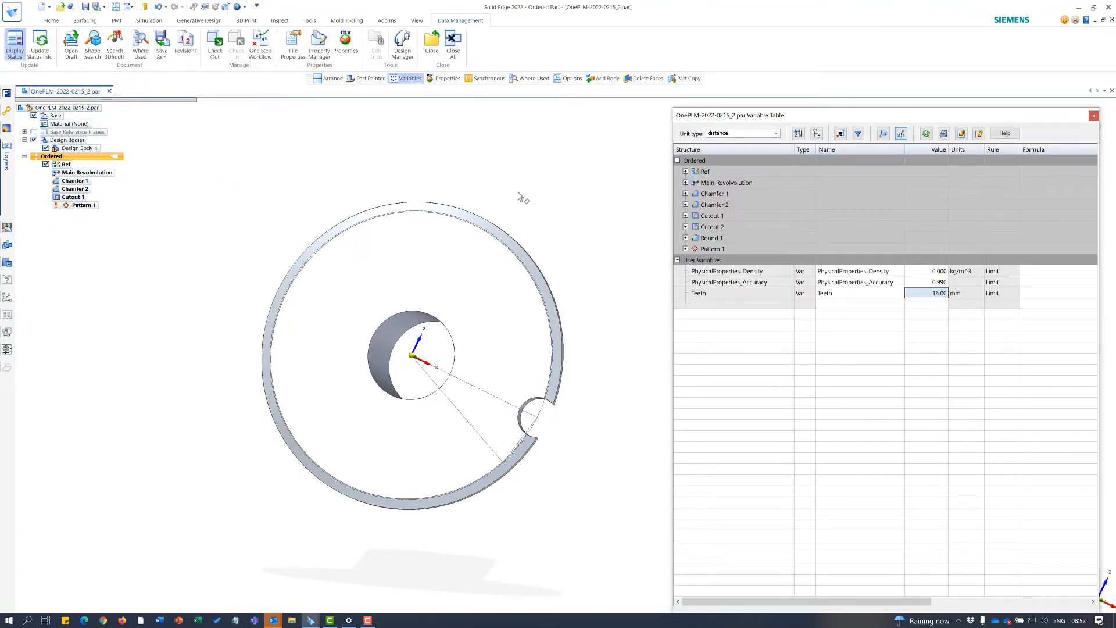
Step: Open the profile sketch of Cutout 1 for editing and focus on its circle at the wheel's rim
middle_click_drag(606, 275, 558, 261)
scroll(597, 275, "up", 1)
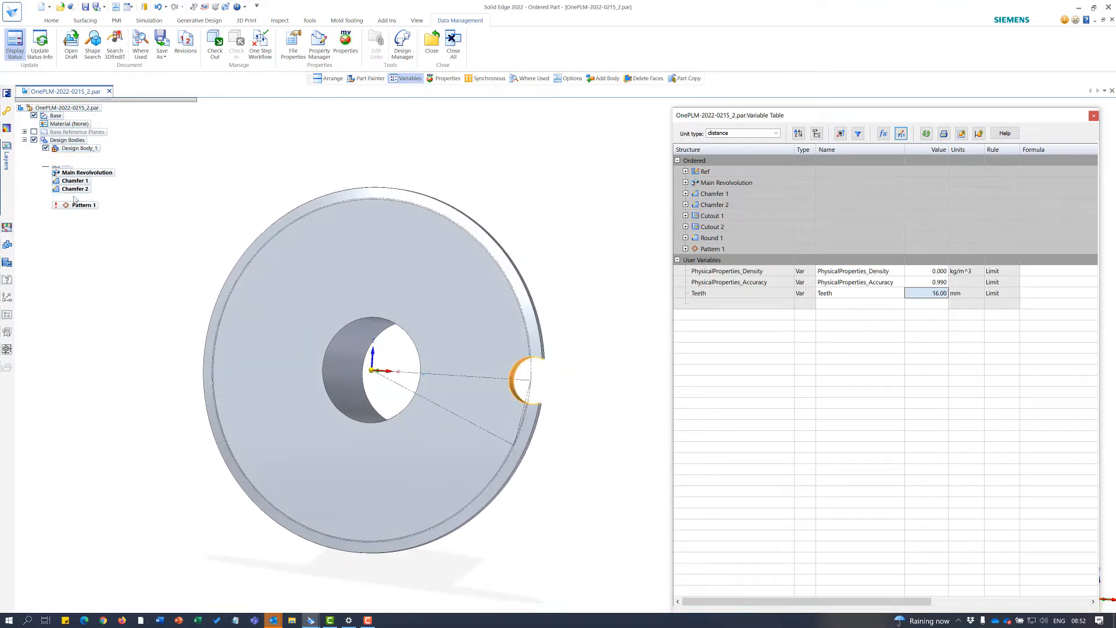
left_click(74, 198)
double_click(74, 199)
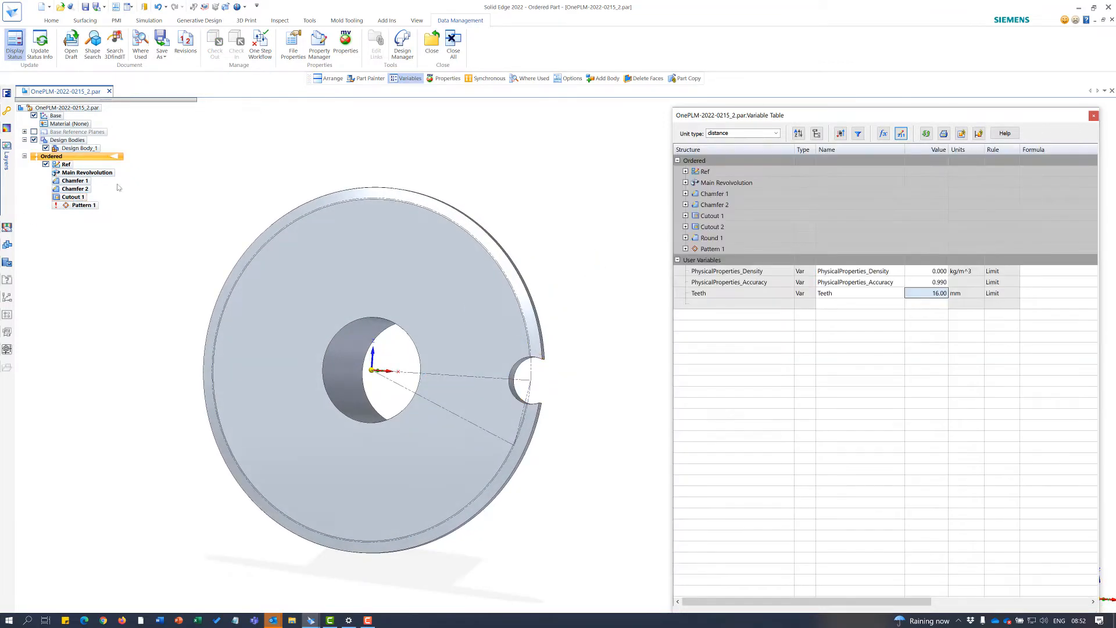
left_click(541, 184)
middle_click_drag(536, 182, 592, 204)
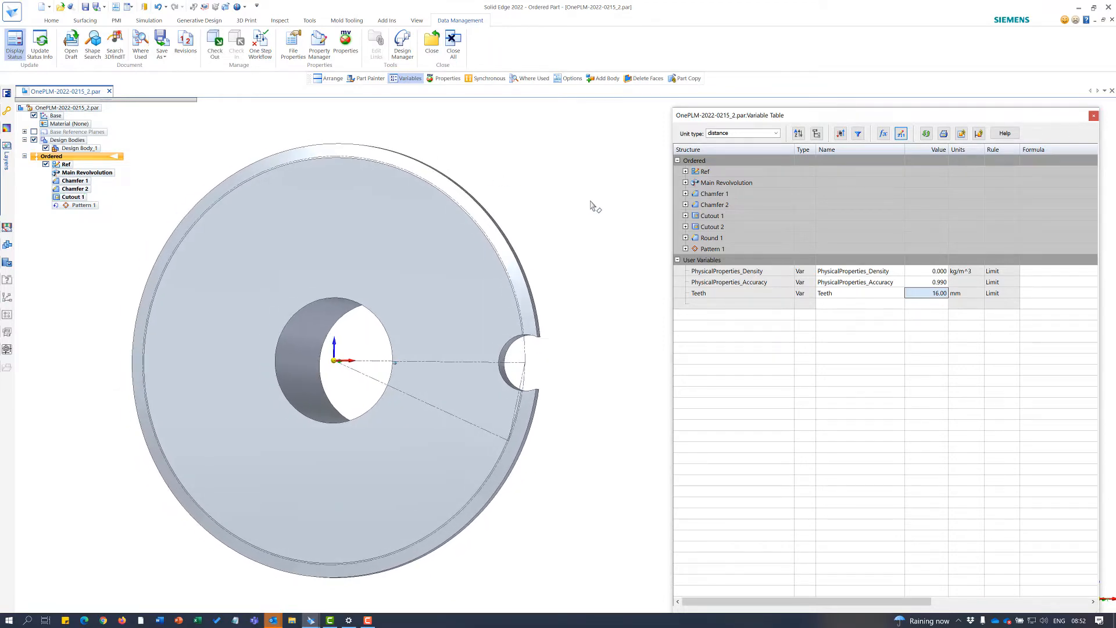
left_click(76, 199)
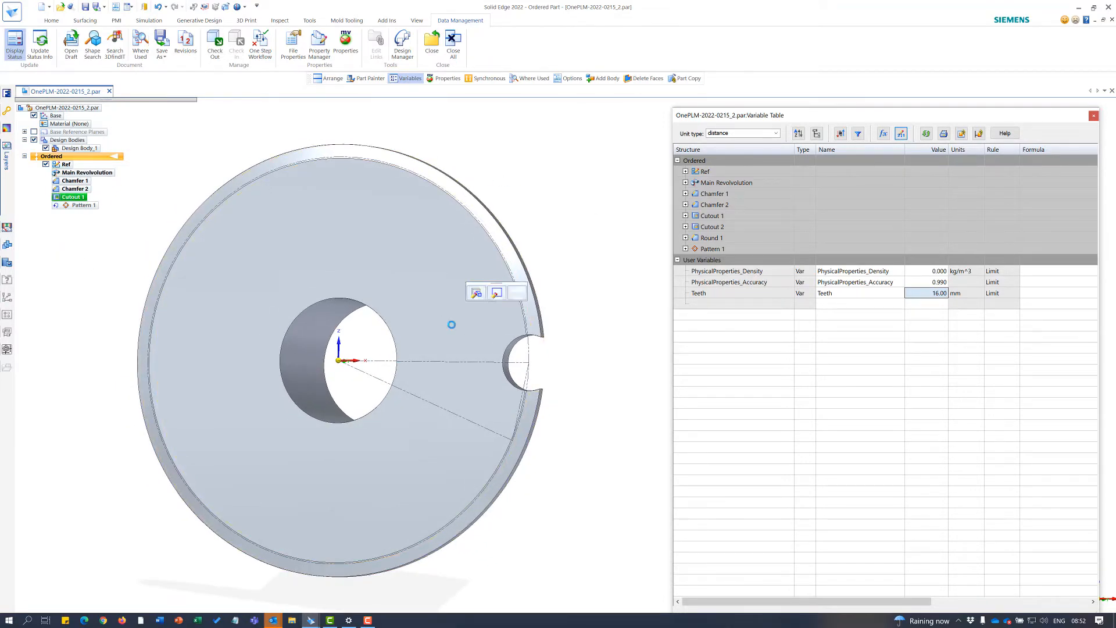
left_click(469, 293)
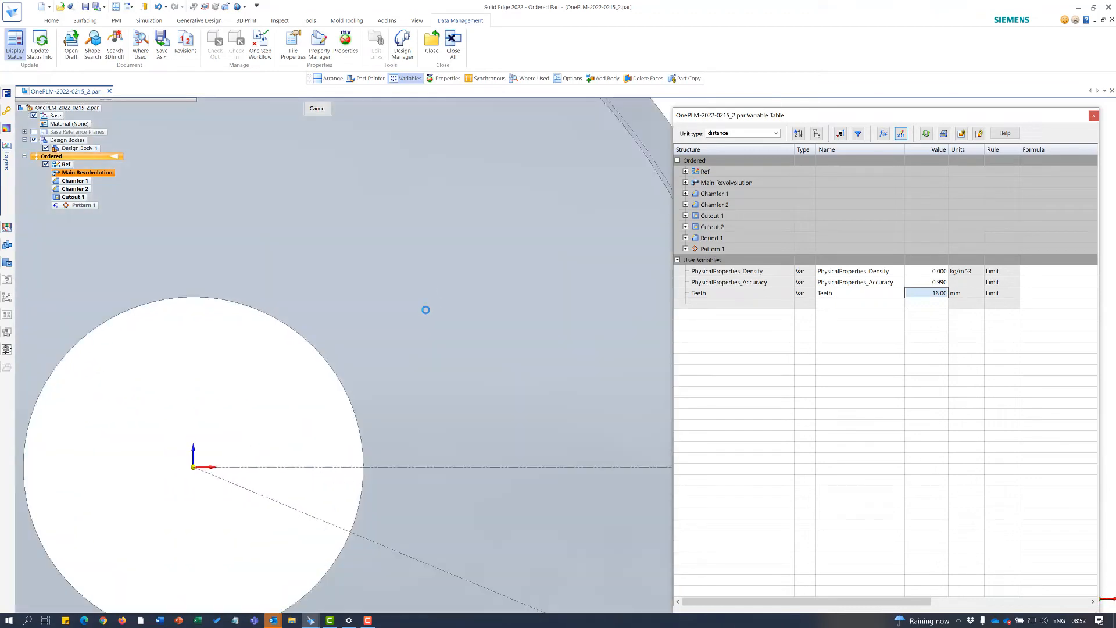
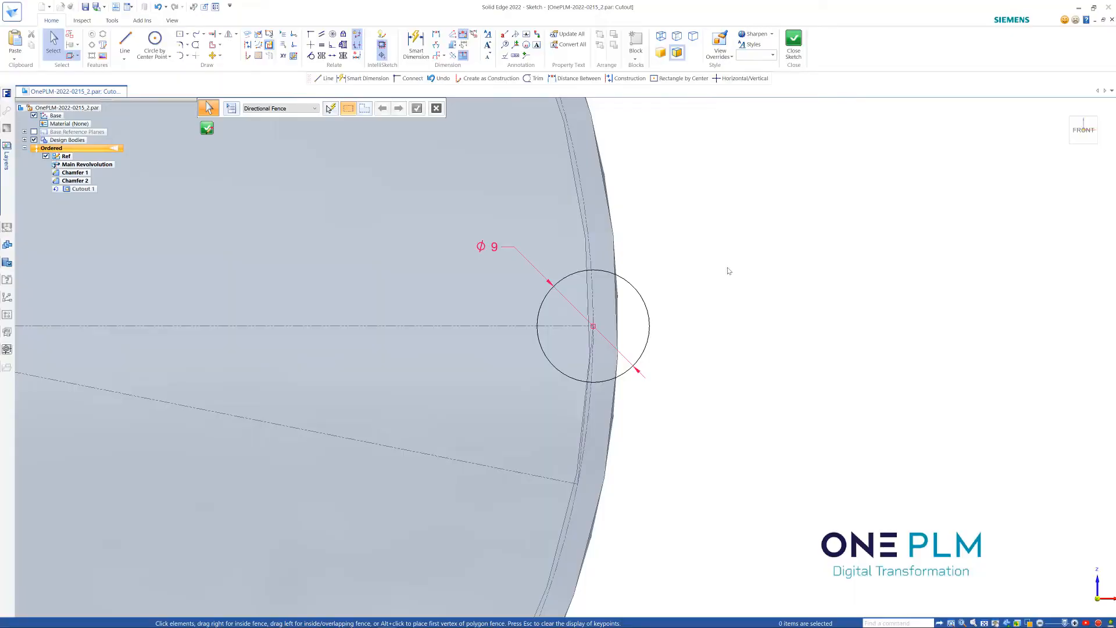
scroll(662, 292, "up", 1)
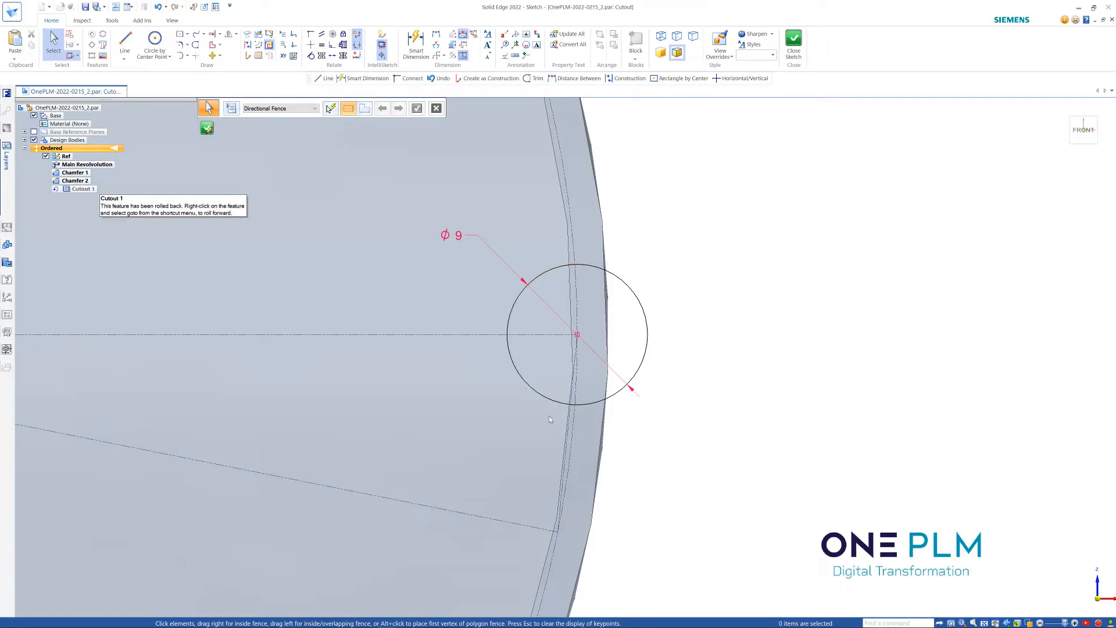
scroll(543, 395, "down", 2)
scroll(539, 374, "up", 3)
scroll(537, 370, "down", 1)
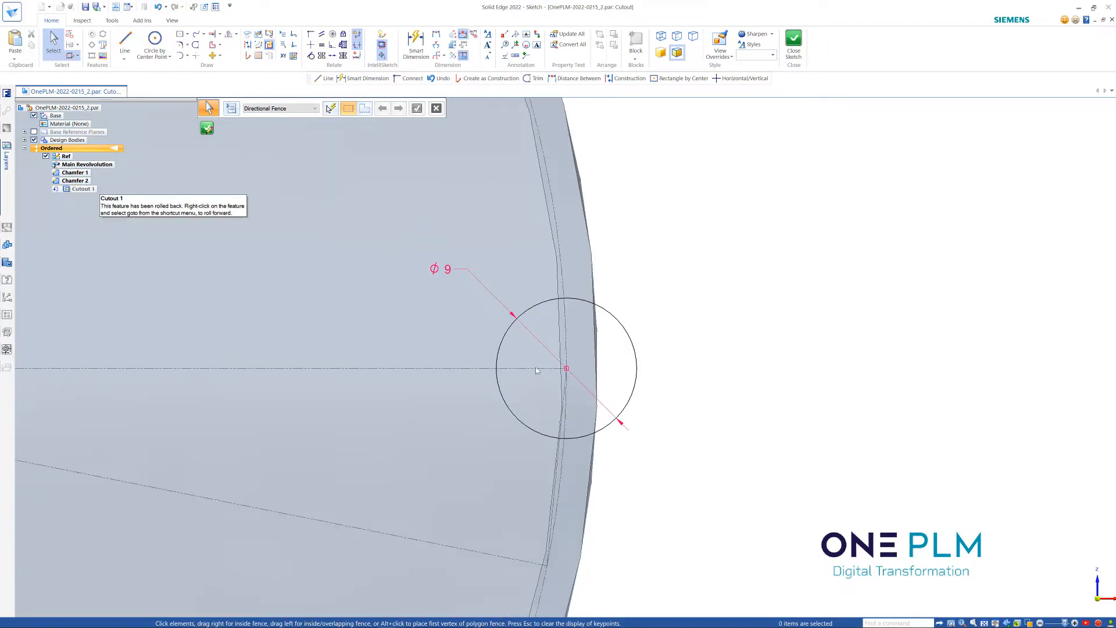
scroll(673, 386, "up", 1)
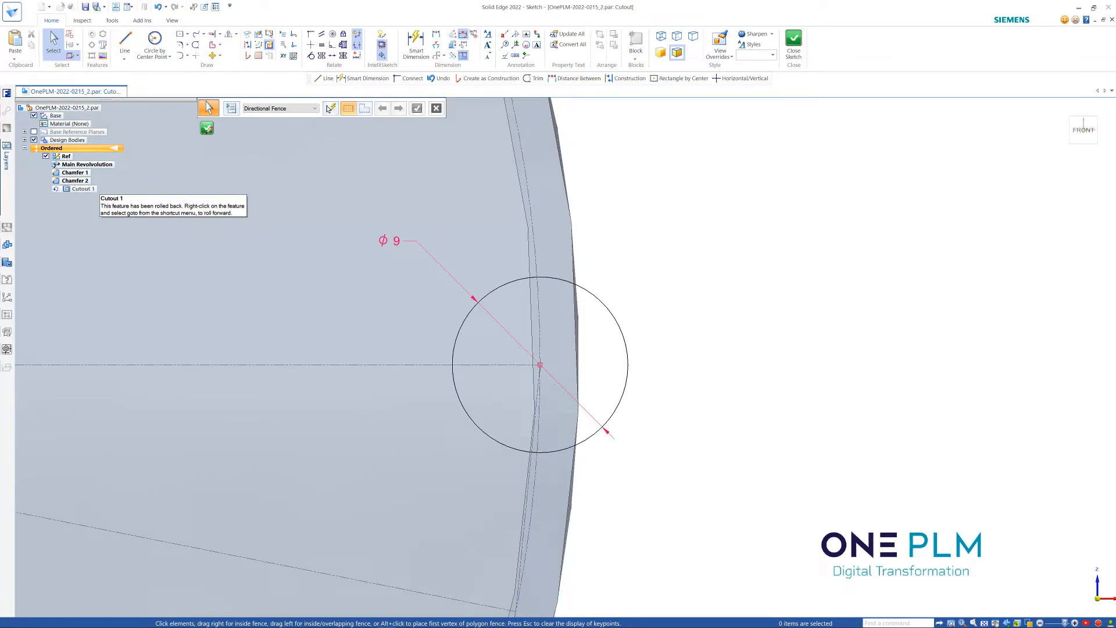
left_click(125, 39)
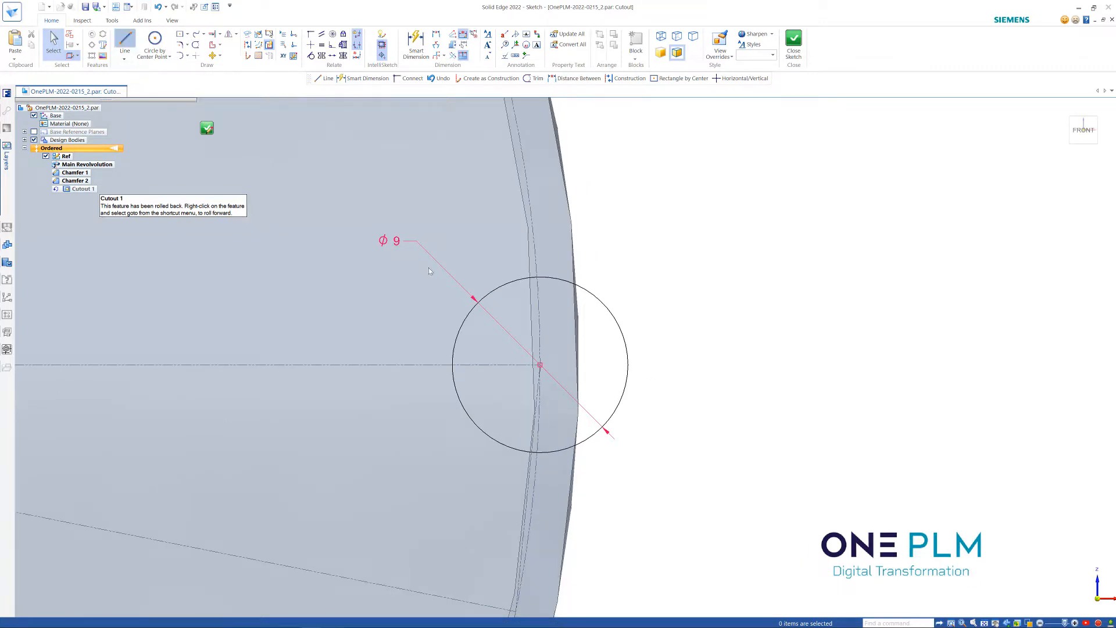
left_click(518, 264)
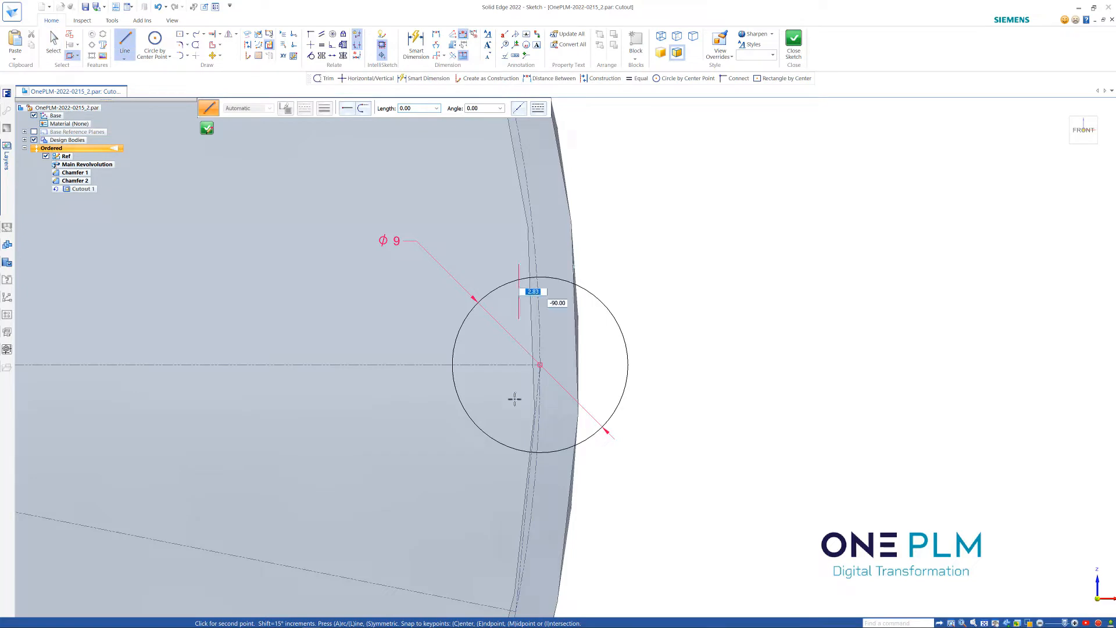
left_click(521, 469)
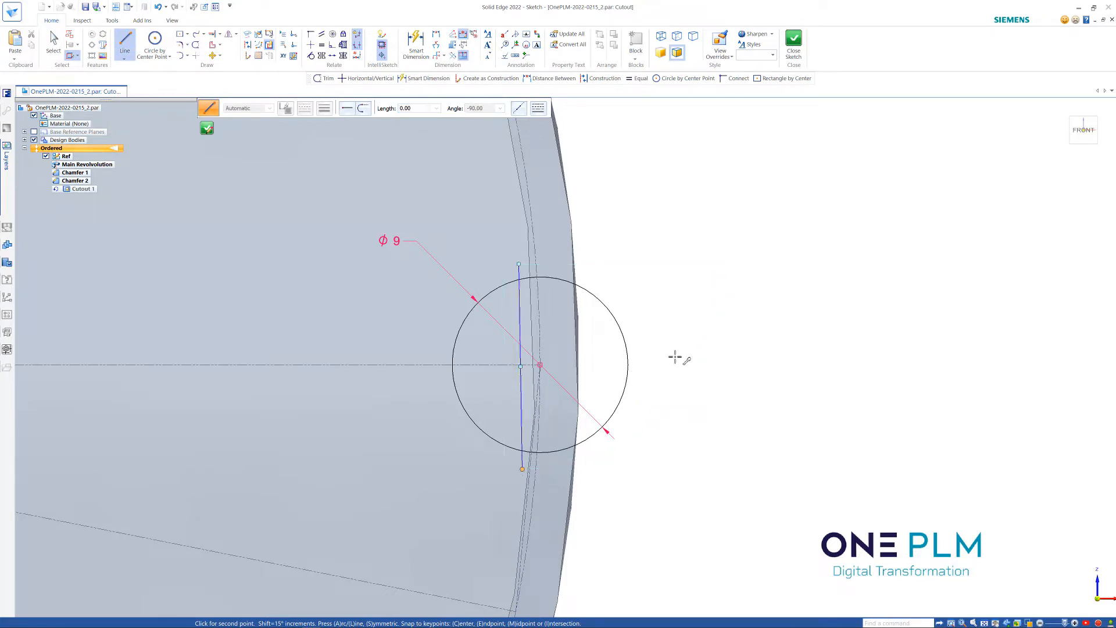
key("ctrl+z")
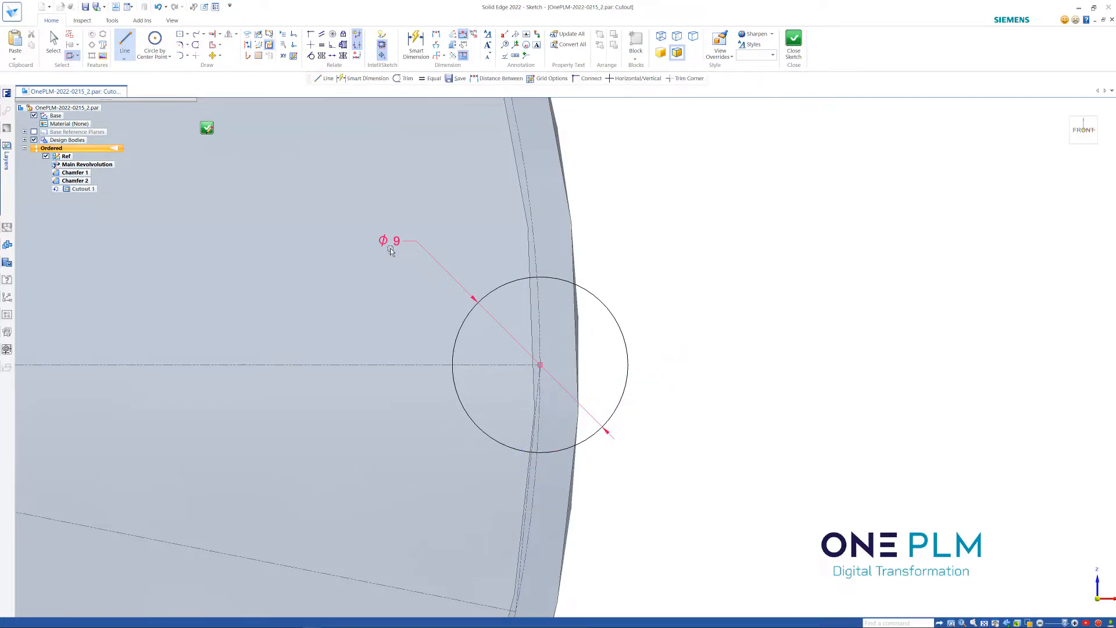
key("Escape")
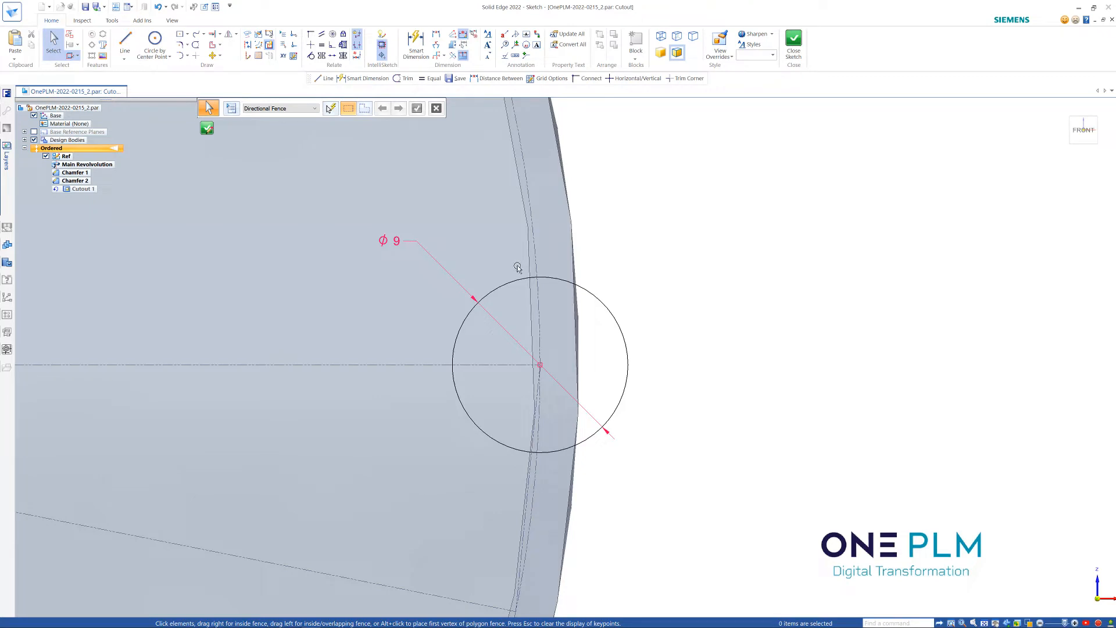
Step: Draw a vertical line across the circle just inside the wheel's rim and trim away the circle's portion outside that line
left_click(125, 42)
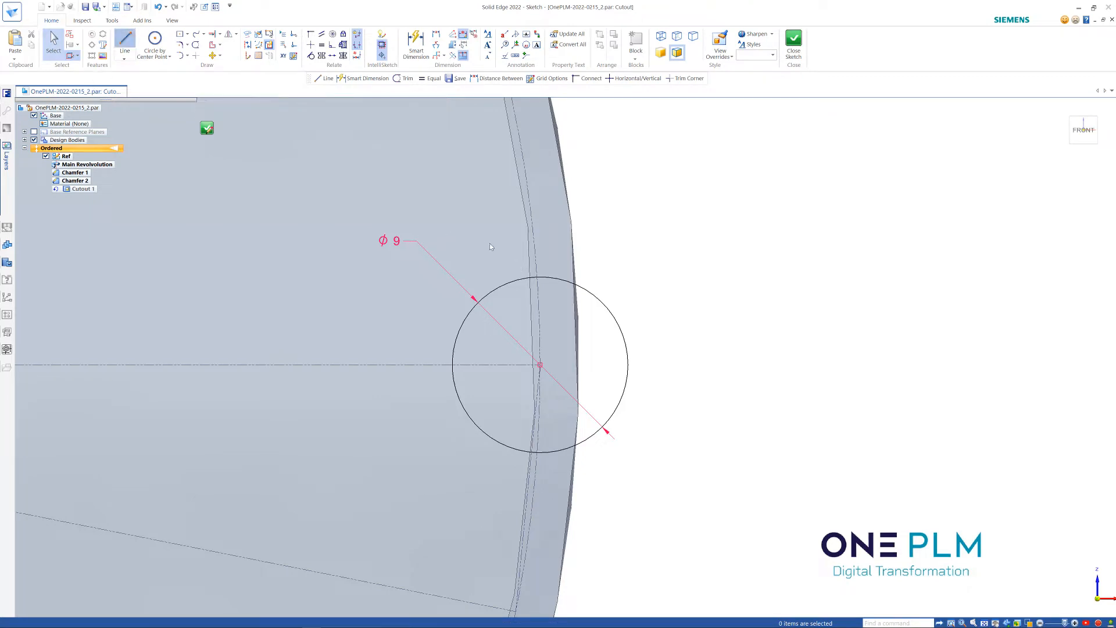
left_click(522, 269)
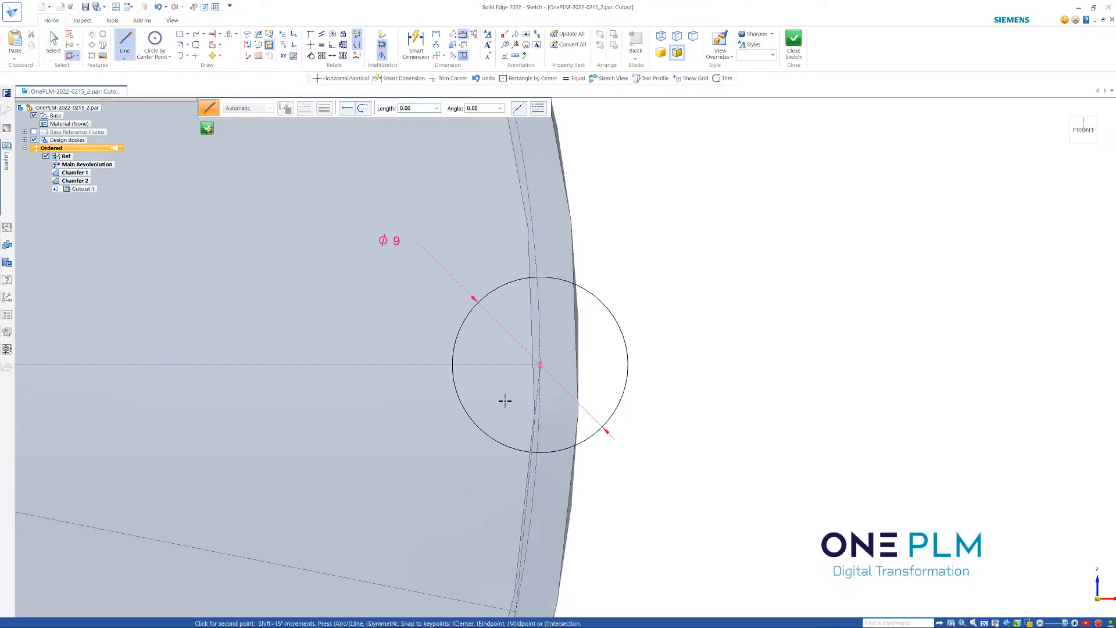
left_click(513, 468)
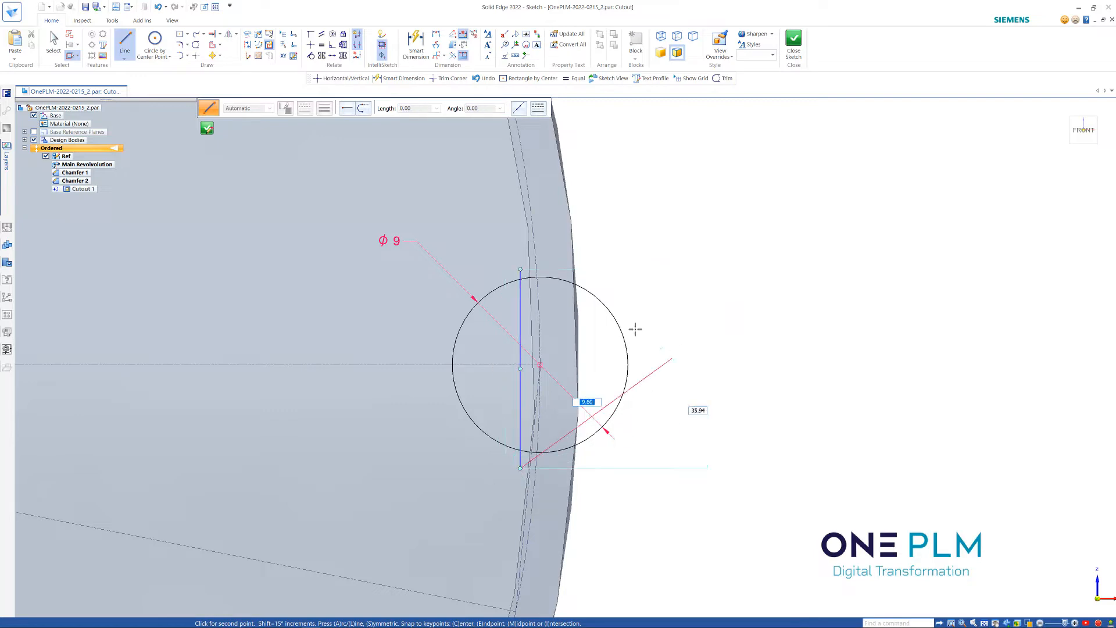
left_click(197, 47)
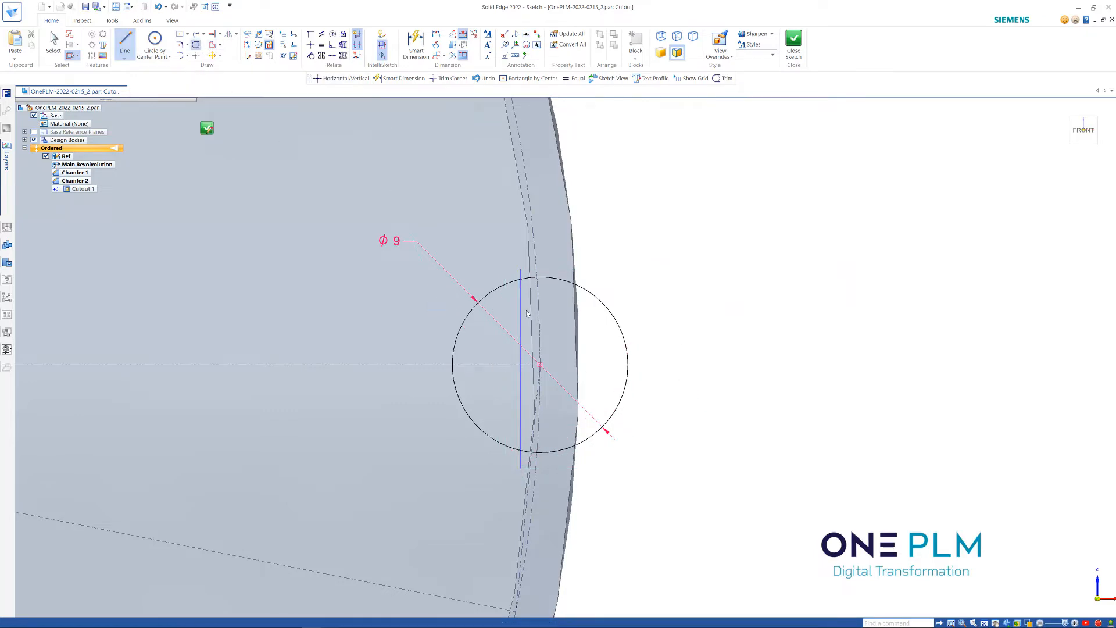
left_click(583, 288)
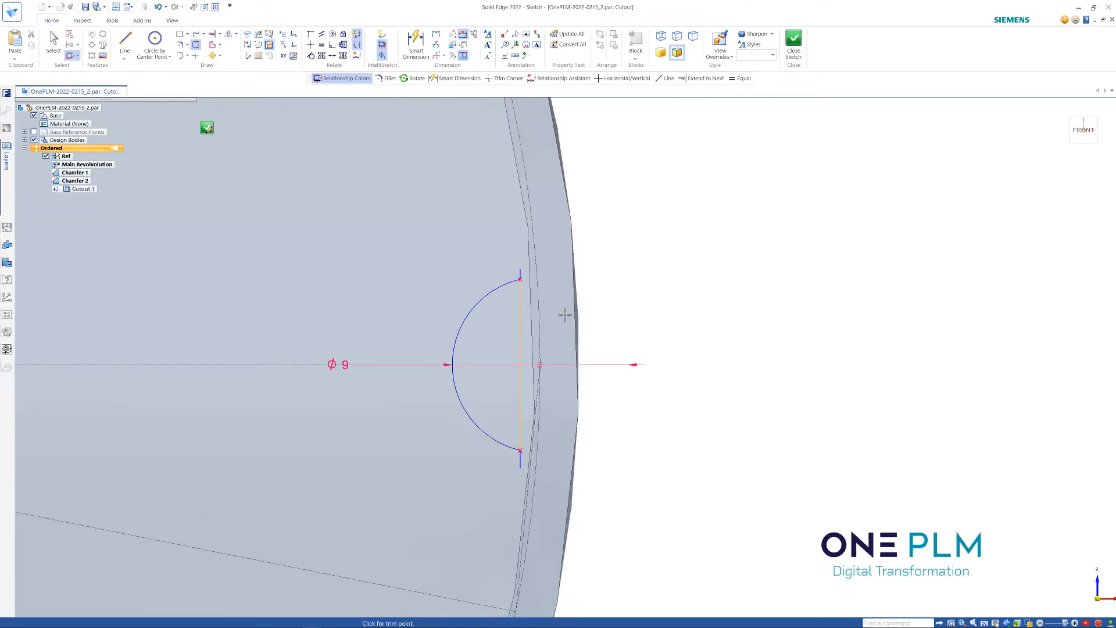
Step: Delete the vertical trimming line, leaving only the arc in the profile
left_click(54, 44)
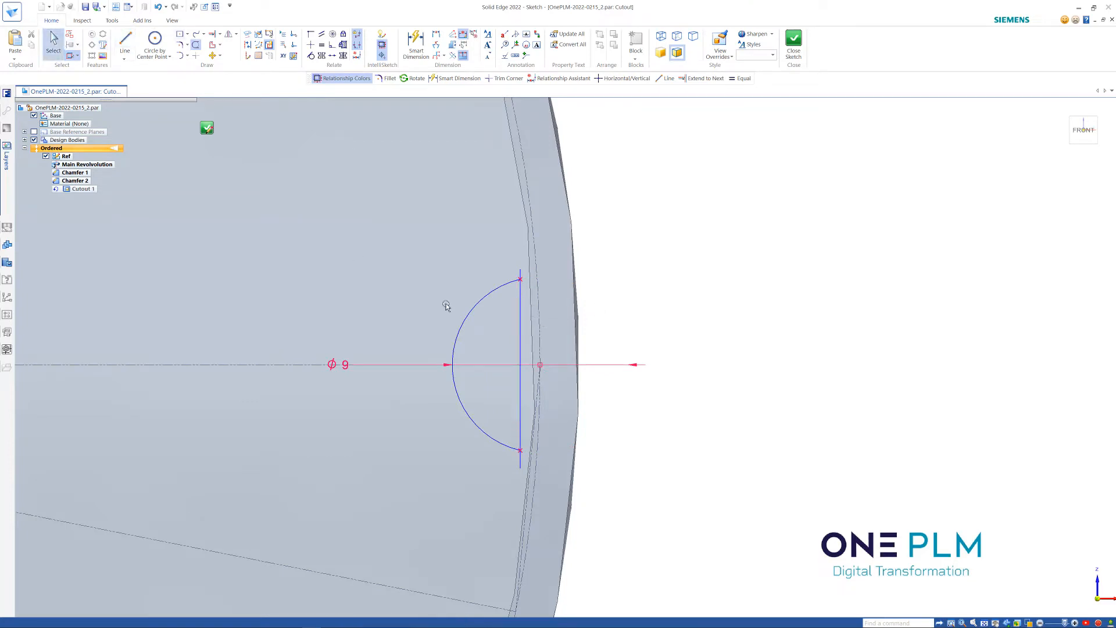
left_click(526, 318)
key("Delete")
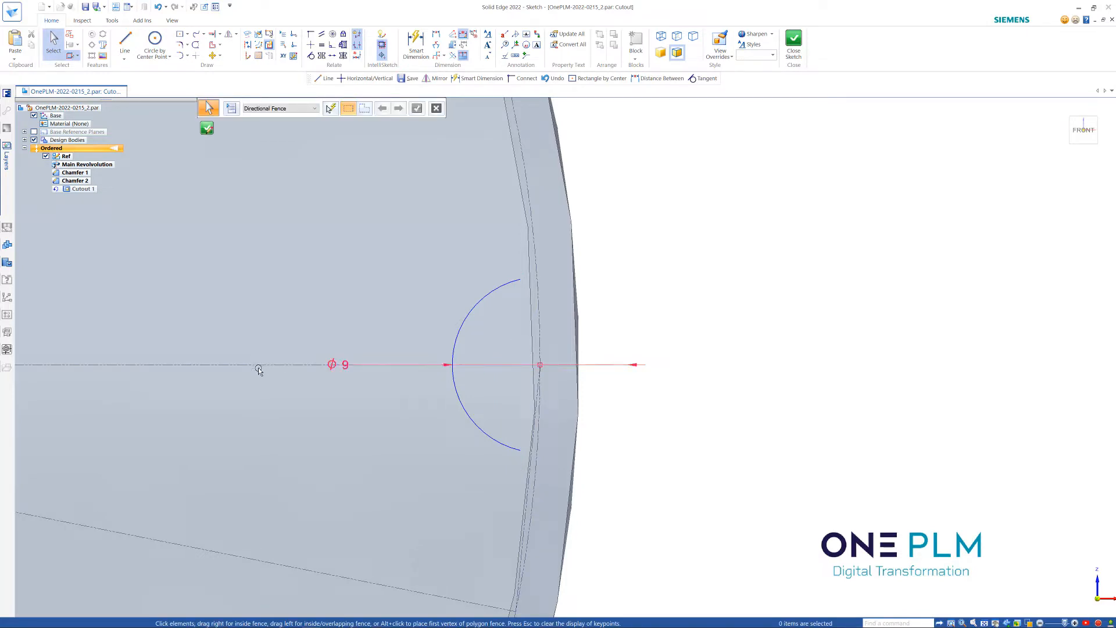
Step: Dimension the arc's sweep angle and set it to 150°
left_click(417, 45)
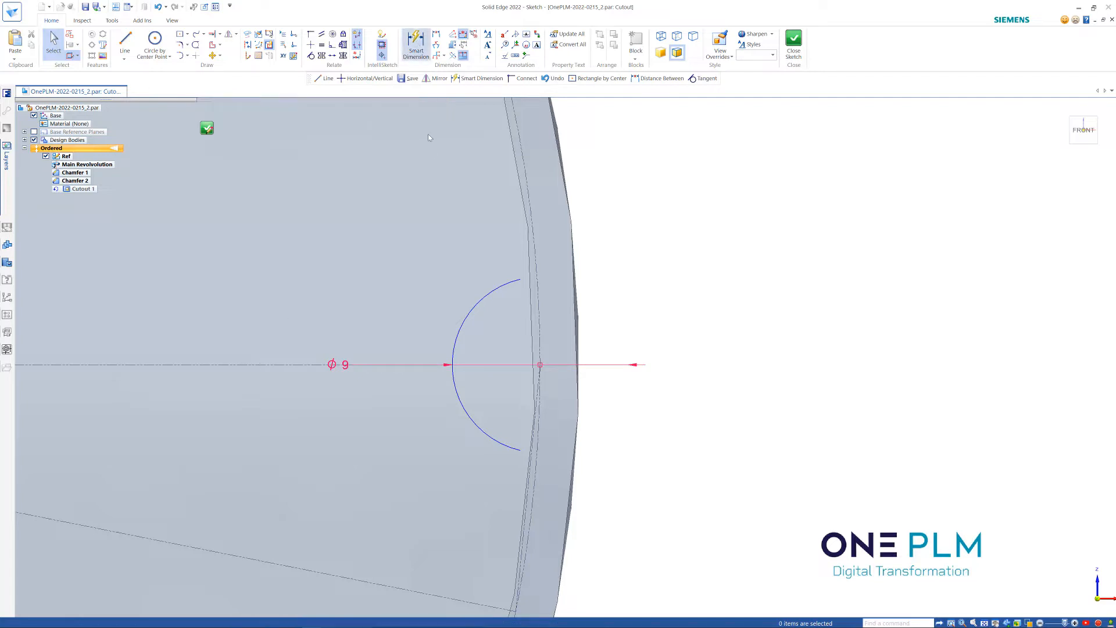
left_click(487, 294)
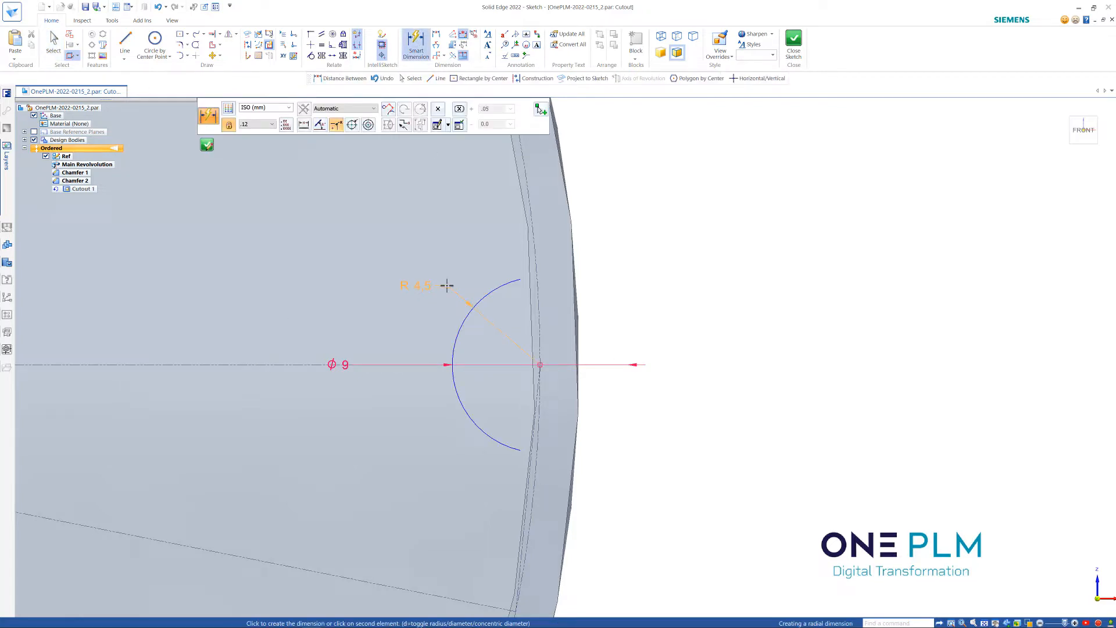
key("a")
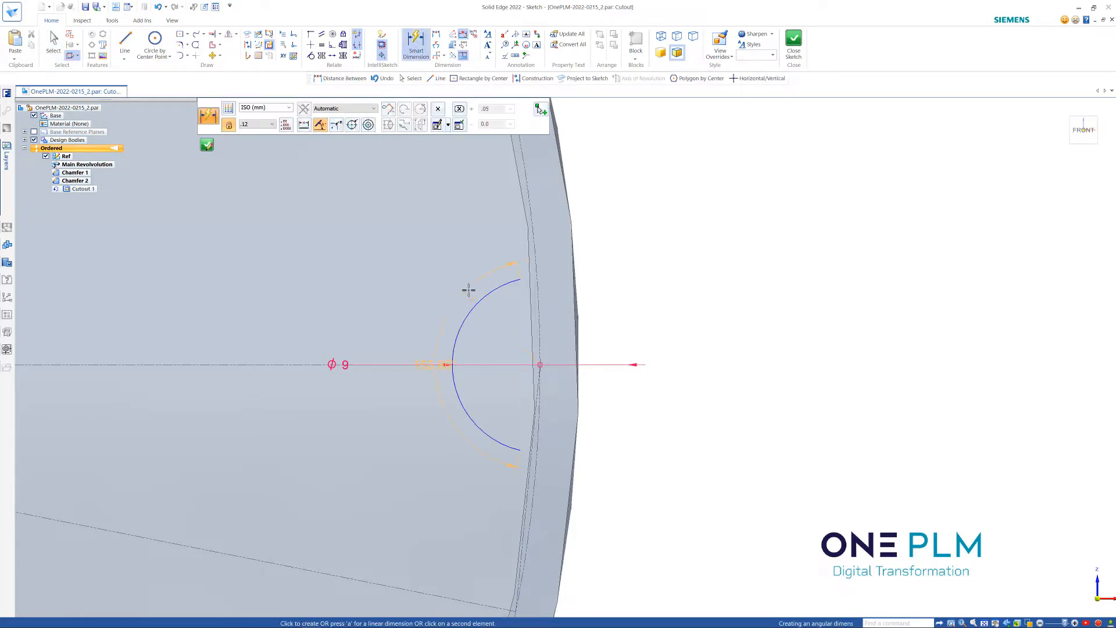
left_click(429, 277)
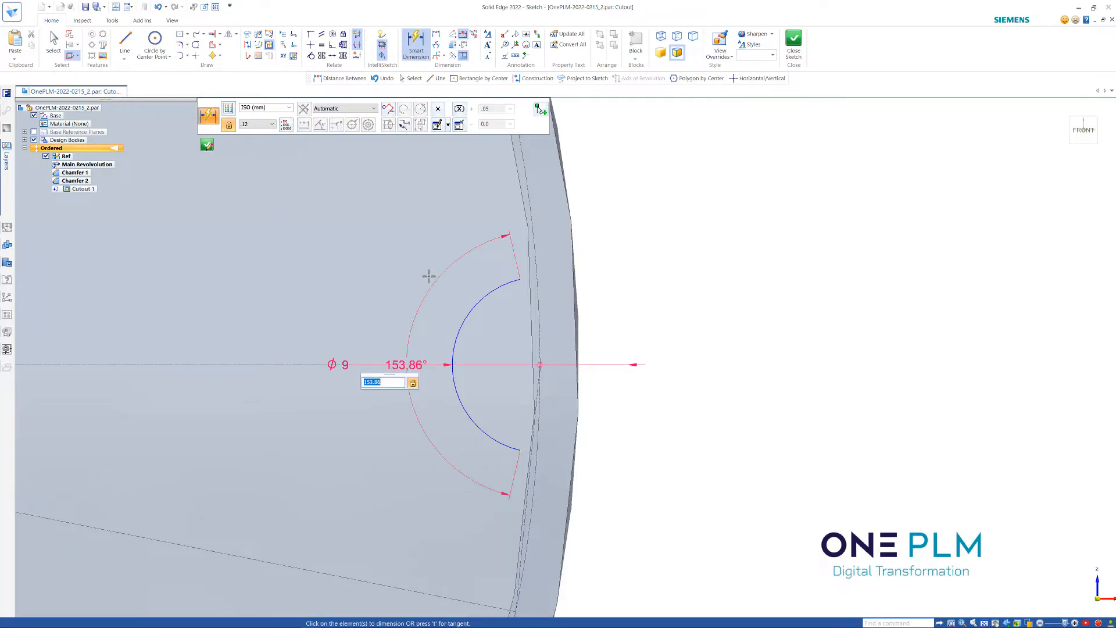
key("Return")
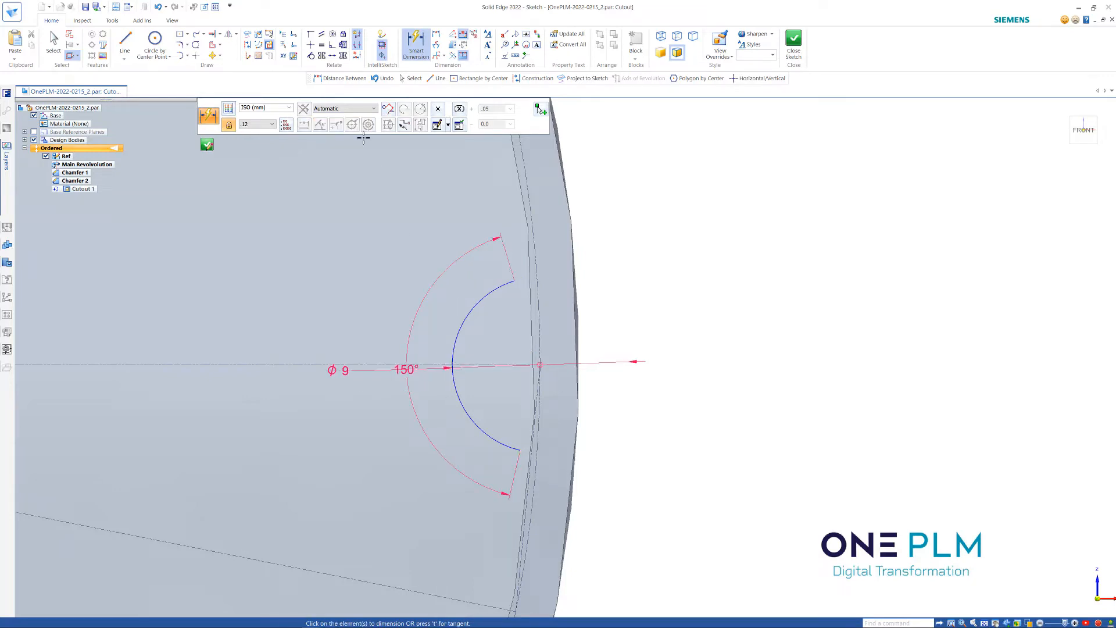
Step: Align the arc's two endpoints vertically with each other
left_click(311, 45)
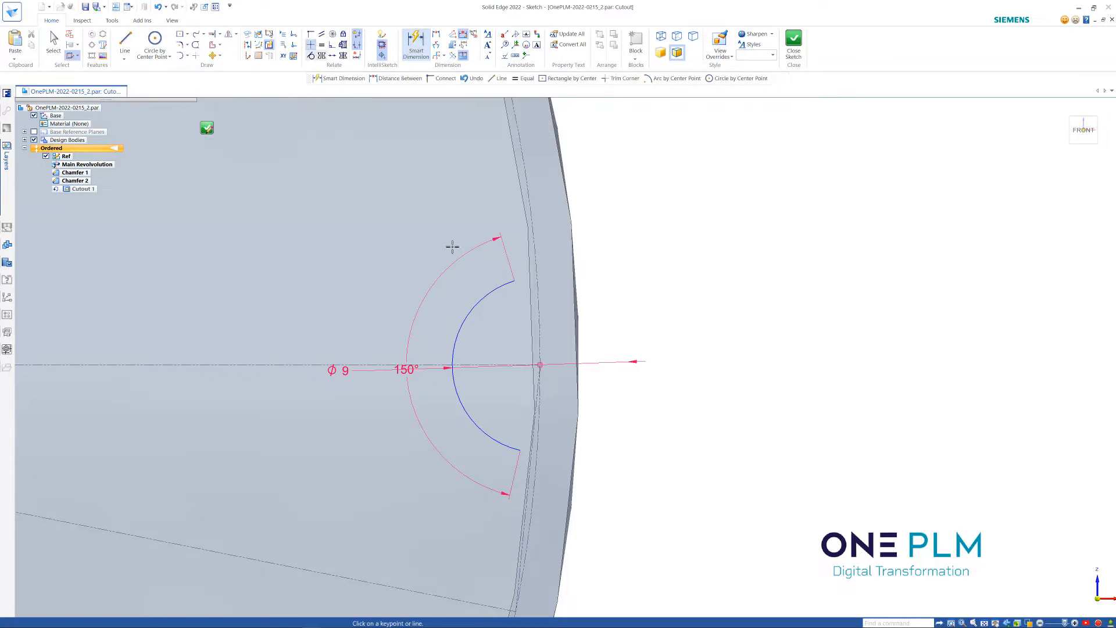
left_click(514, 280)
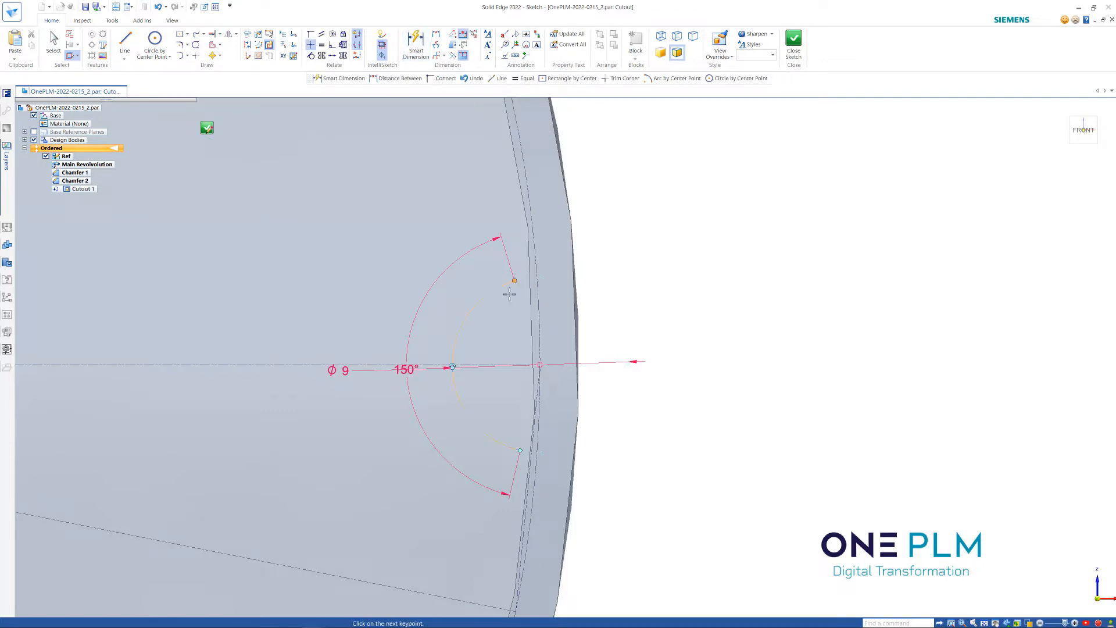
left_click(518, 449)
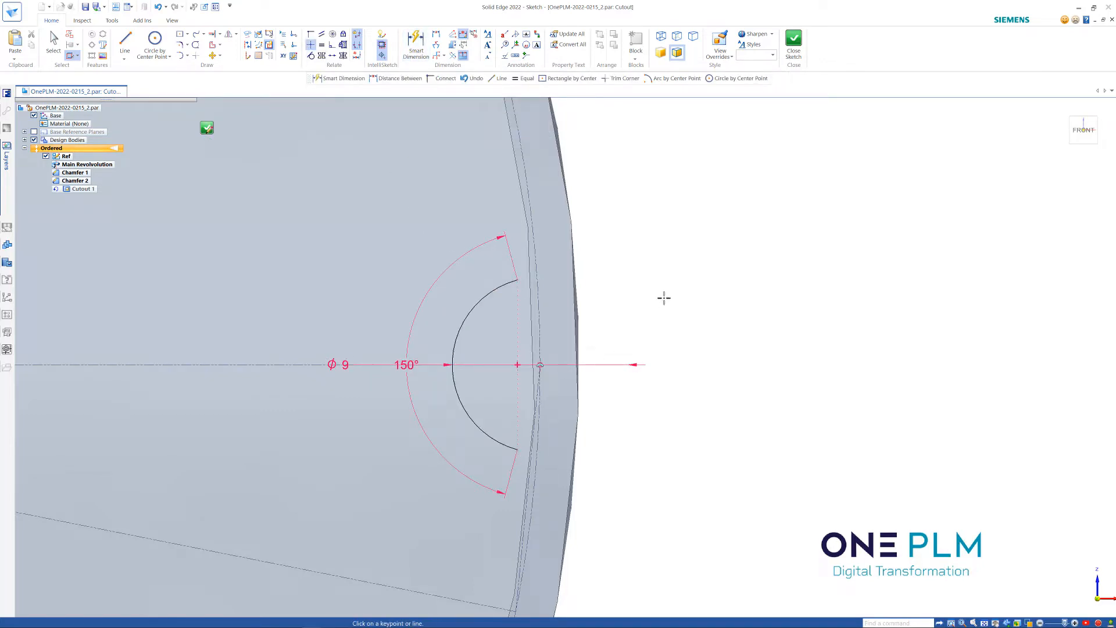
Step: Sketch a line about 5.9 mm long outward past the rim, starting perpendicular to the dashed circular edge below the arc
scroll(664, 298, "down", 1)
scroll(663, 298, "up", 1)
left_click(124, 40)
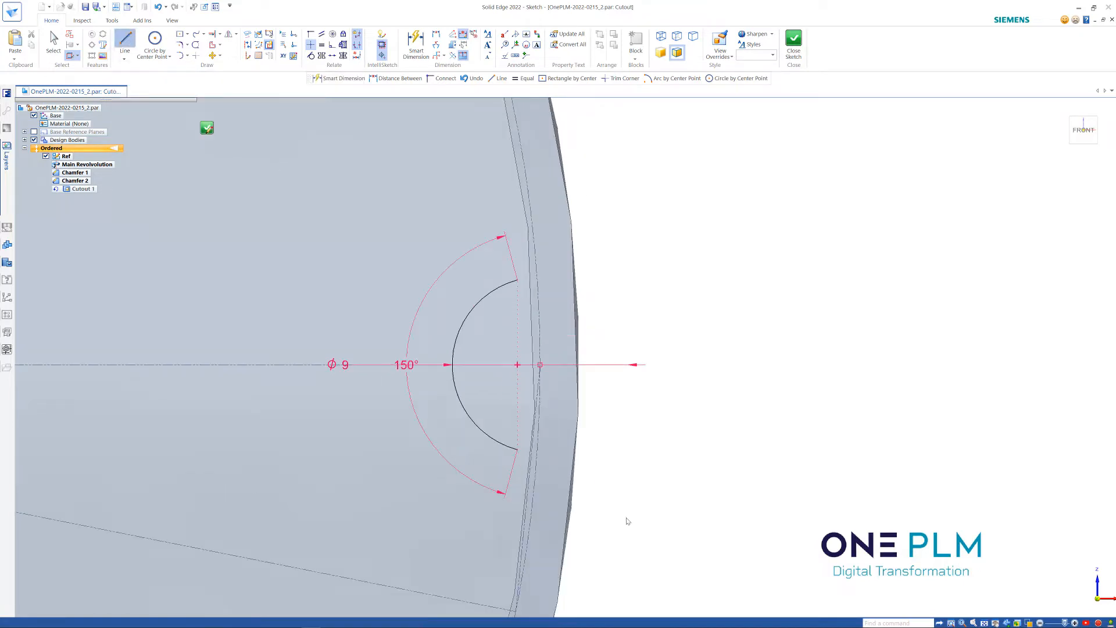
scroll(549, 485, "down", 3)
scroll(532, 491, "up", 4)
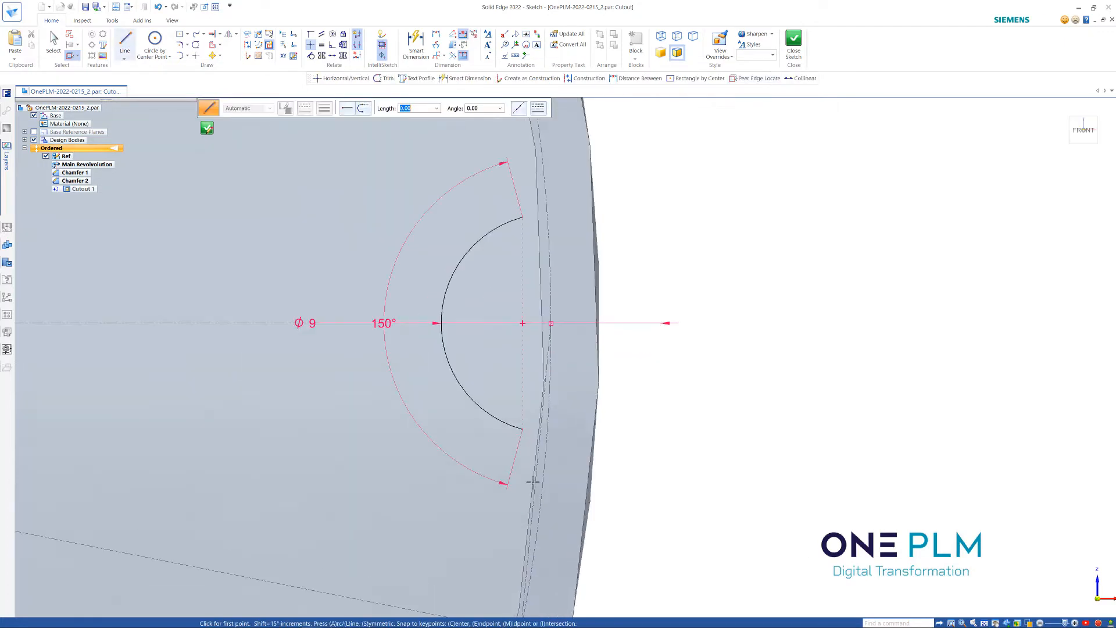
left_click(580, 477)
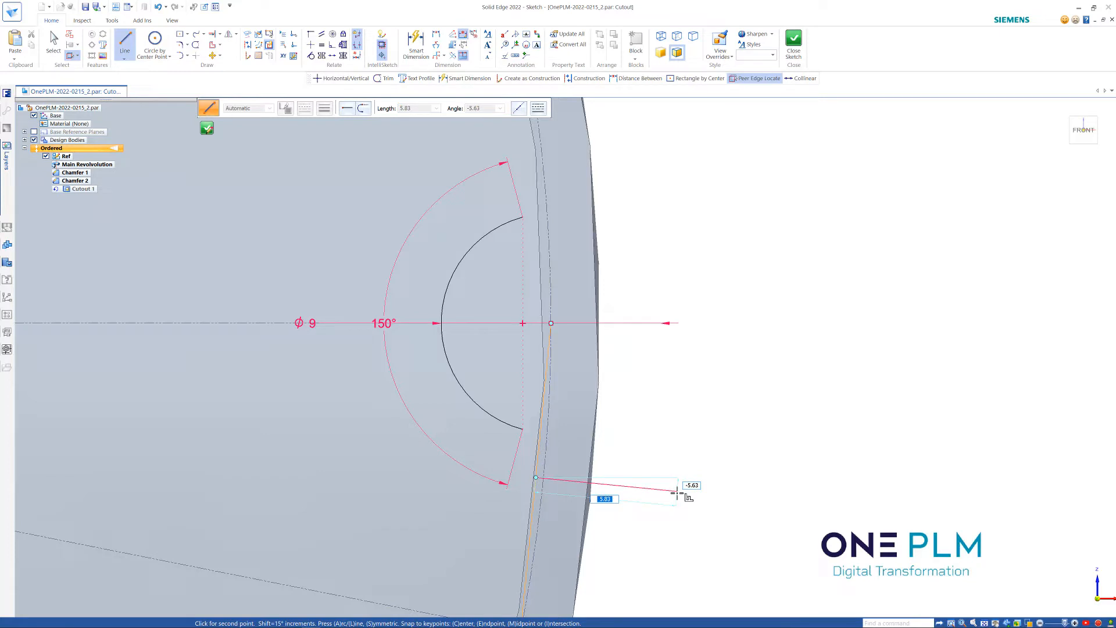
left_click(679, 491)
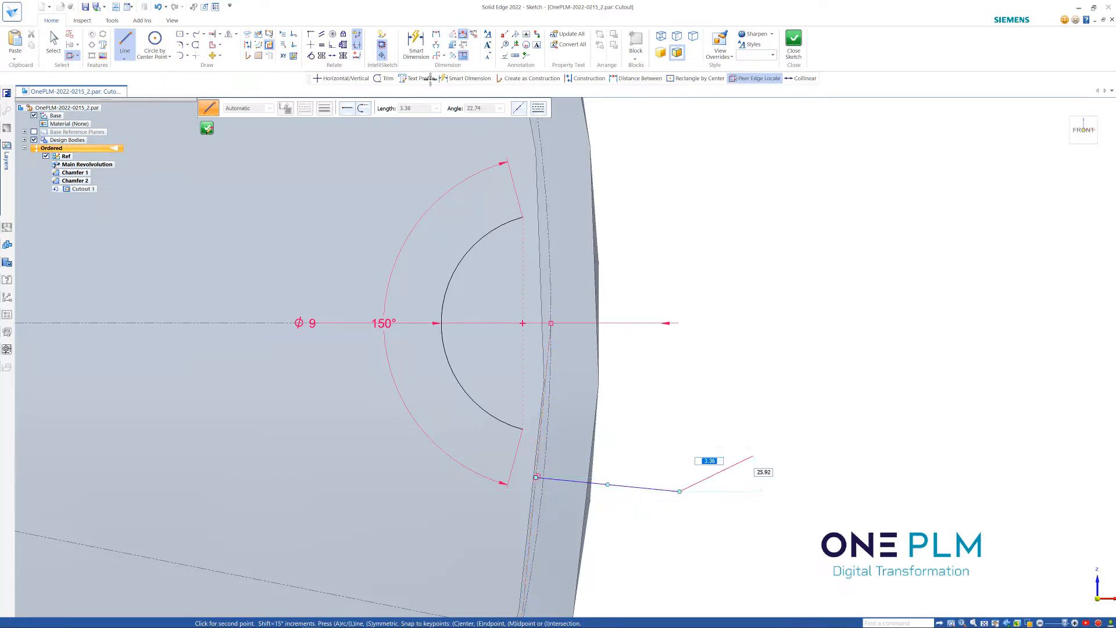
Step: Set the outward line's length to 6 mm and convert it to construction geometry
key("d")
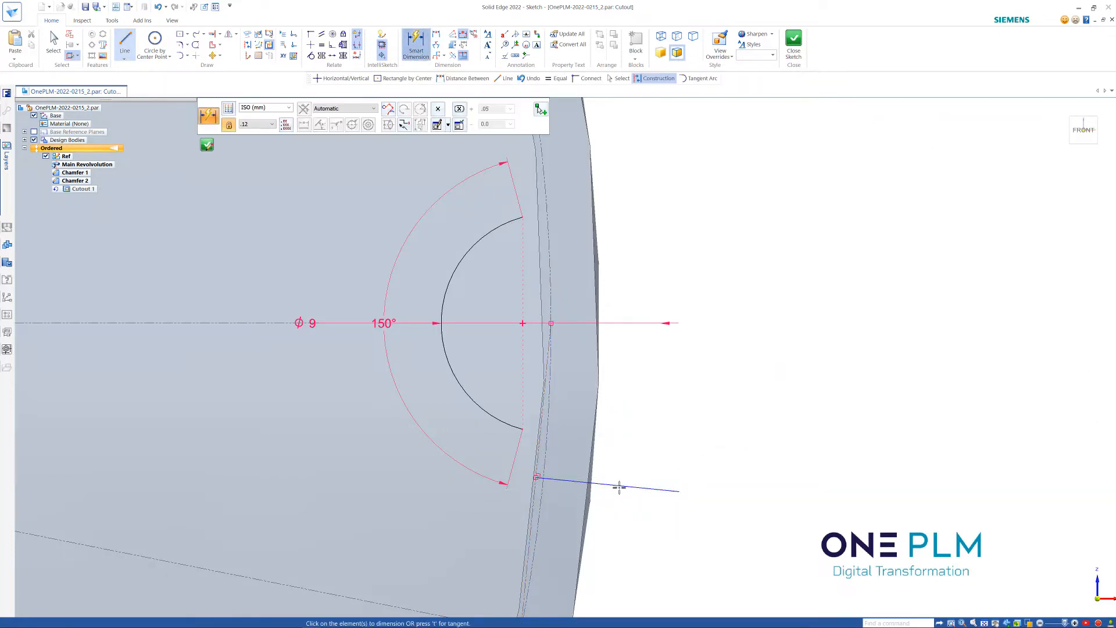
left_click(618, 518)
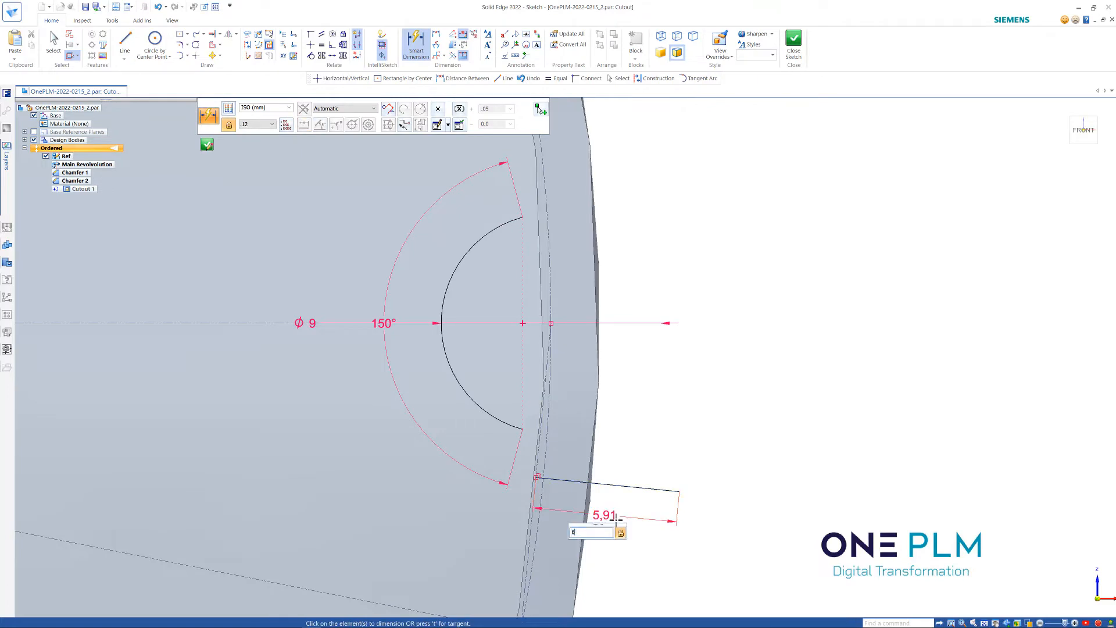
key("Return")
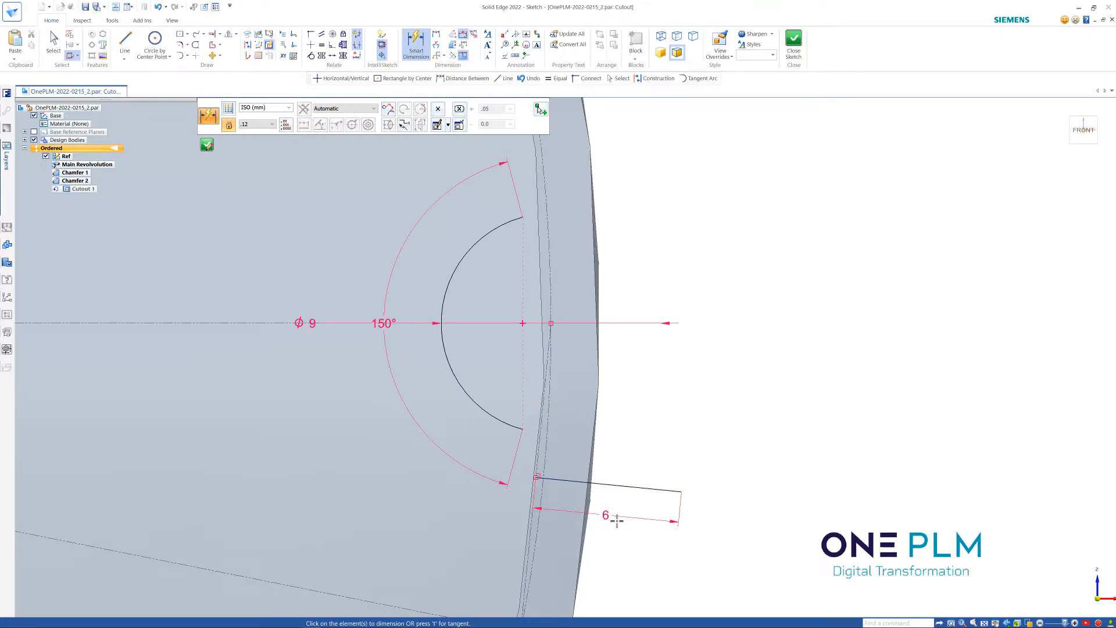
left_click(248, 44)
left_click(632, 485)
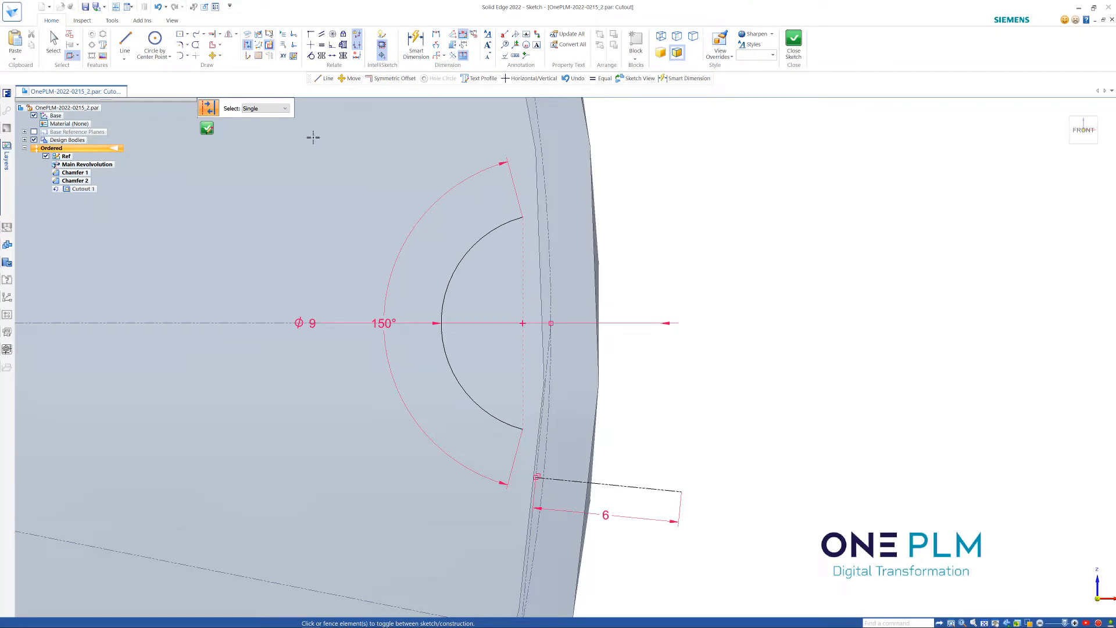
Step: Draw a tangent arc of about 8.1 mm radius from the 150° arc's lower end to the wheel's outer edge
left_click(125, 41)
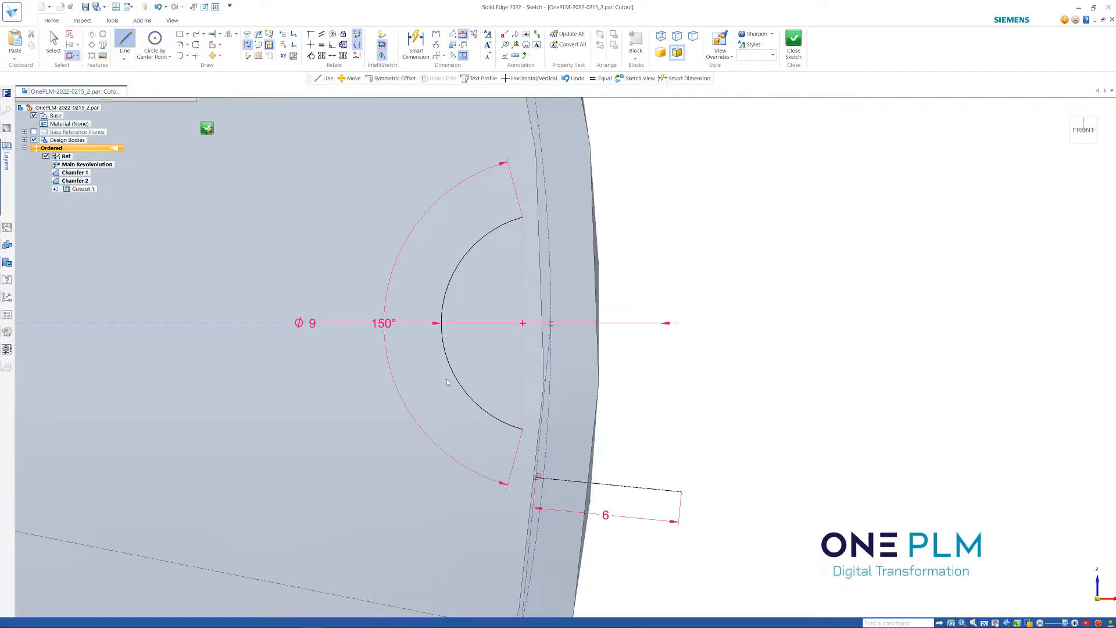
left_click(522, 429)
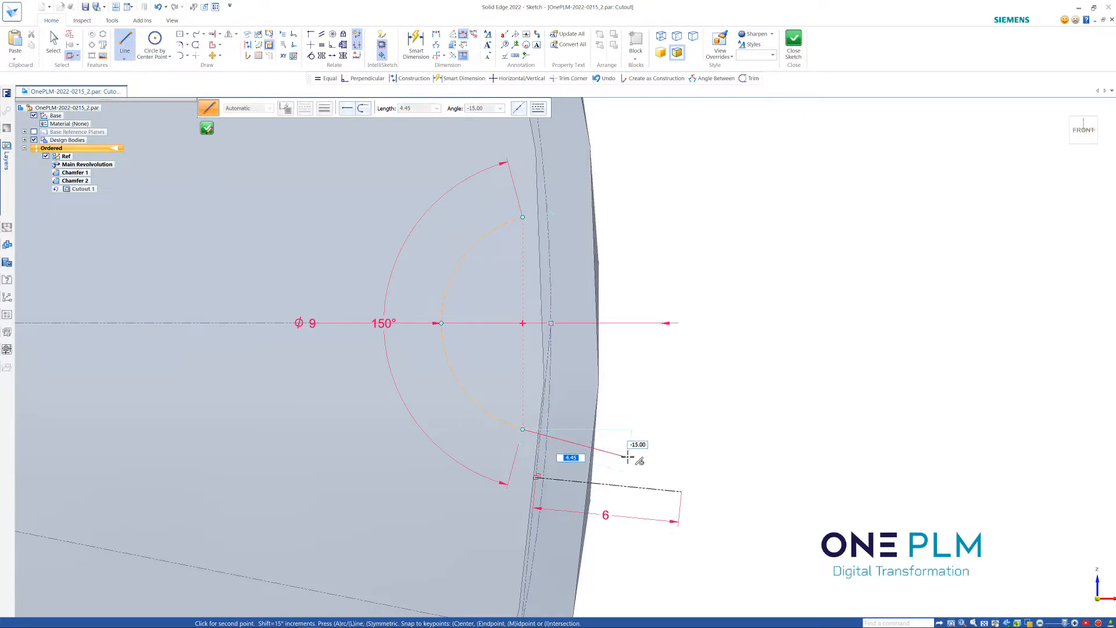
key("a")
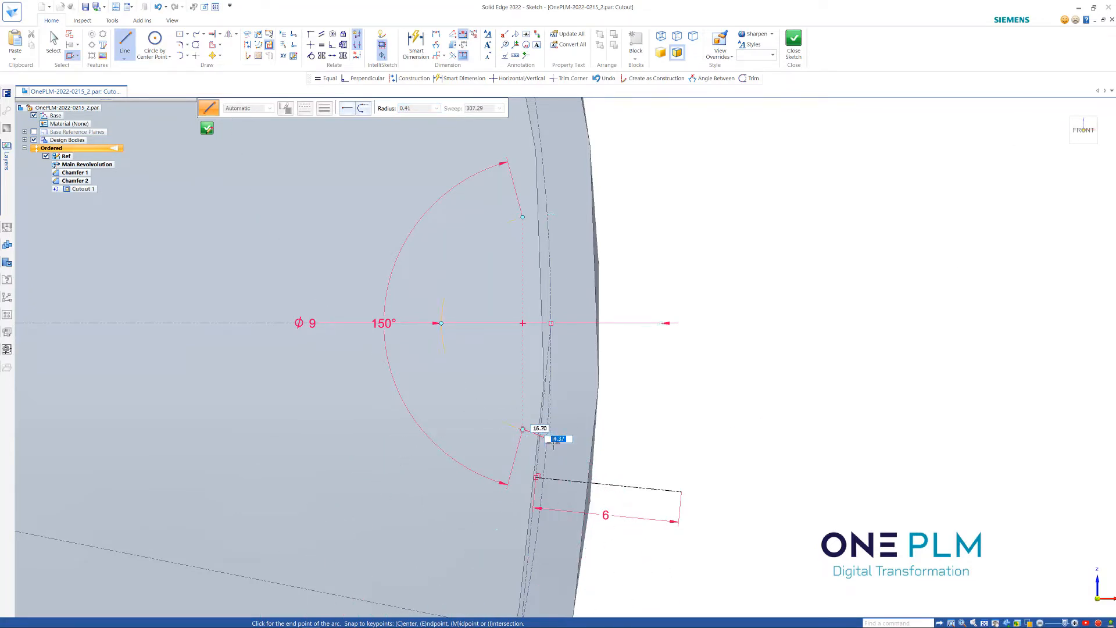
scroll(555, 444, "up", 5)
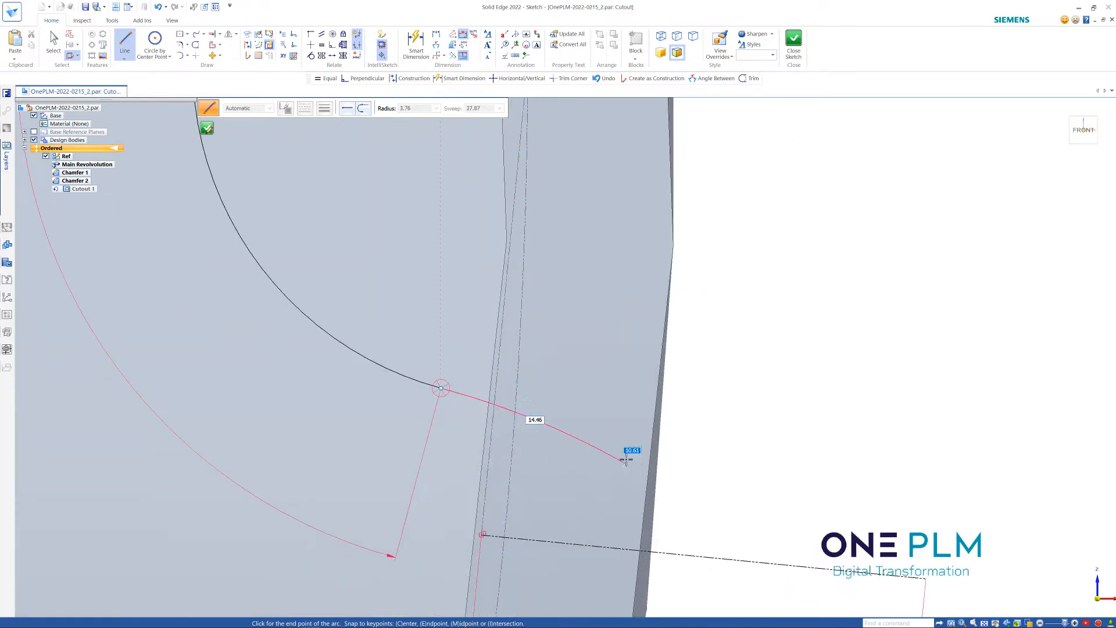
scroll(631, 472, "down", 3)
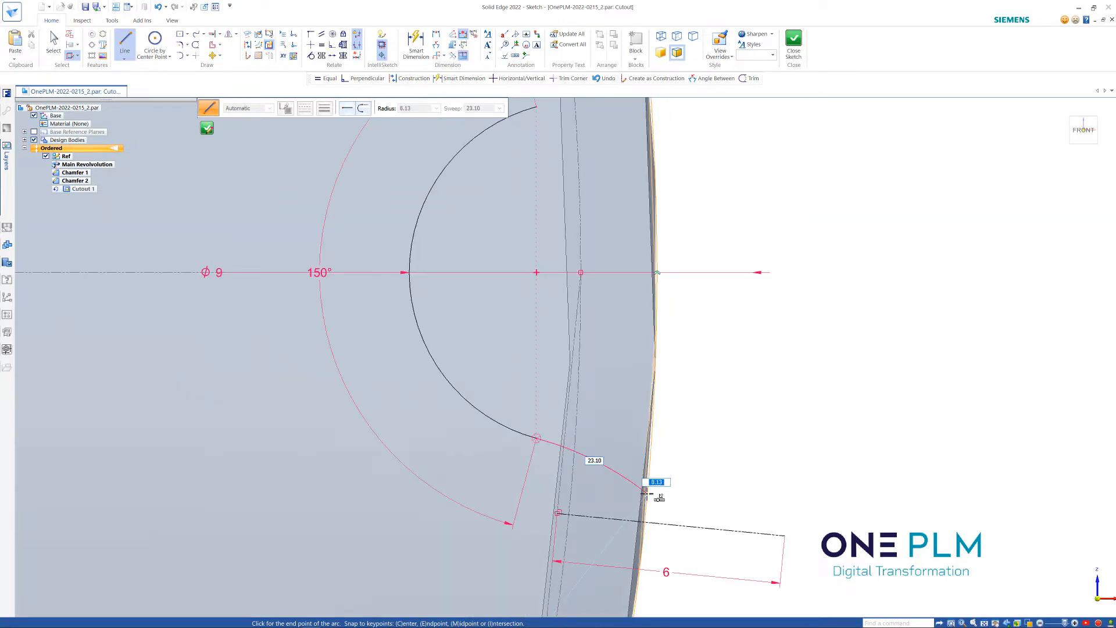
left_click(646, 494)
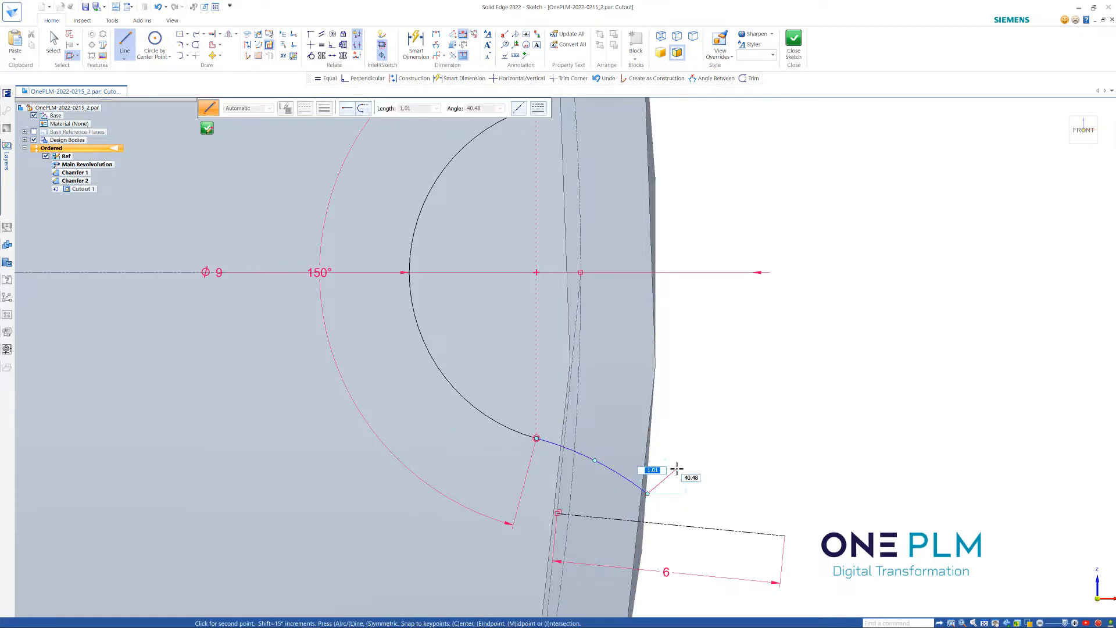
Step: Draw a matching tangent arc from the 150° arc's upper end to the wheel's outer edge
scroll(690, 443, "down", 3)
left_click(591, 440)
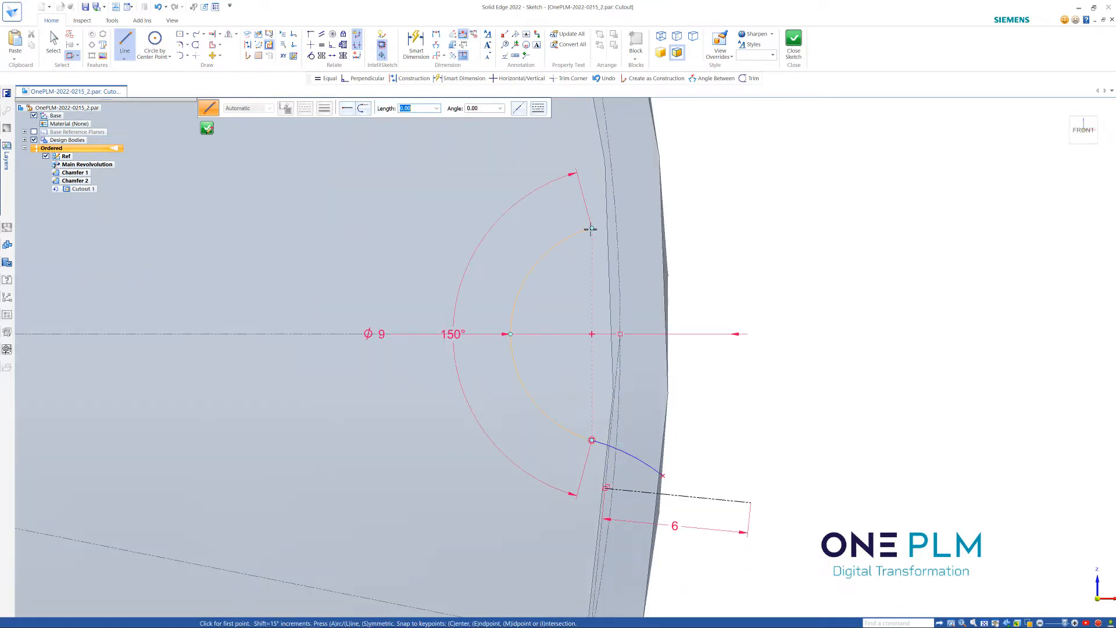
left_click(626, 208)
key("a")
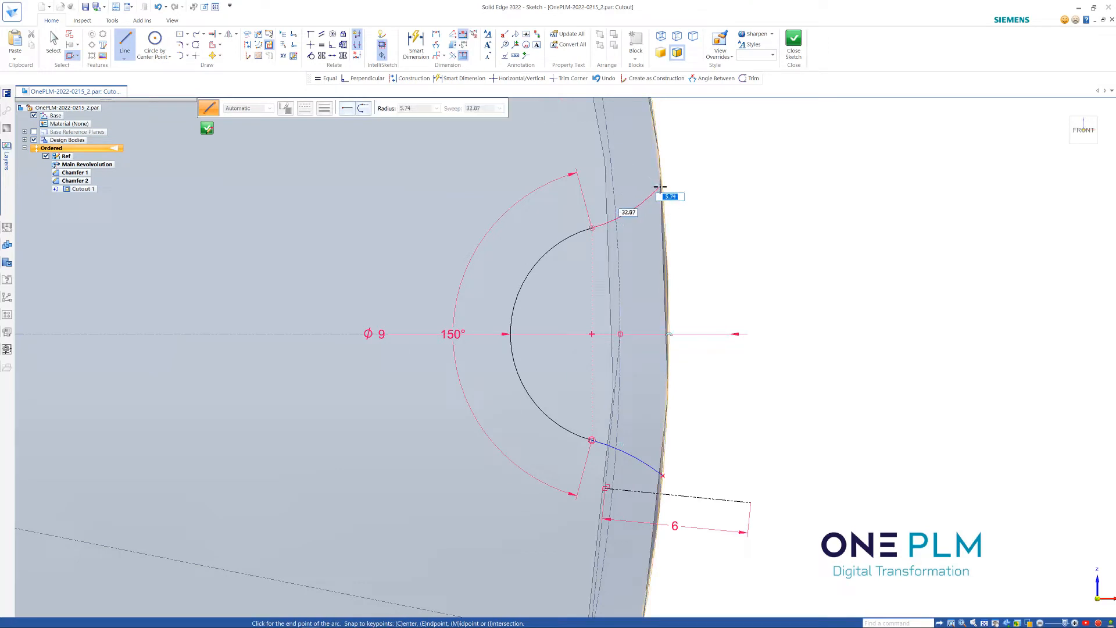
left_click(663, 191)
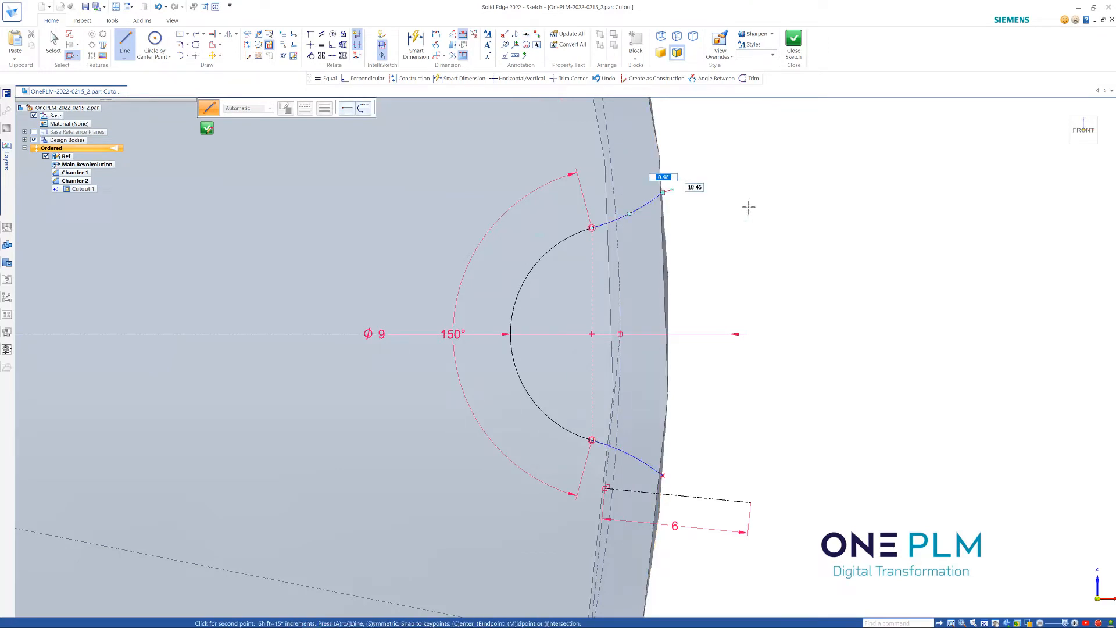
Step: Align the outer endpoints of the two flank arcs vertically with each other
left_click(311, 44)
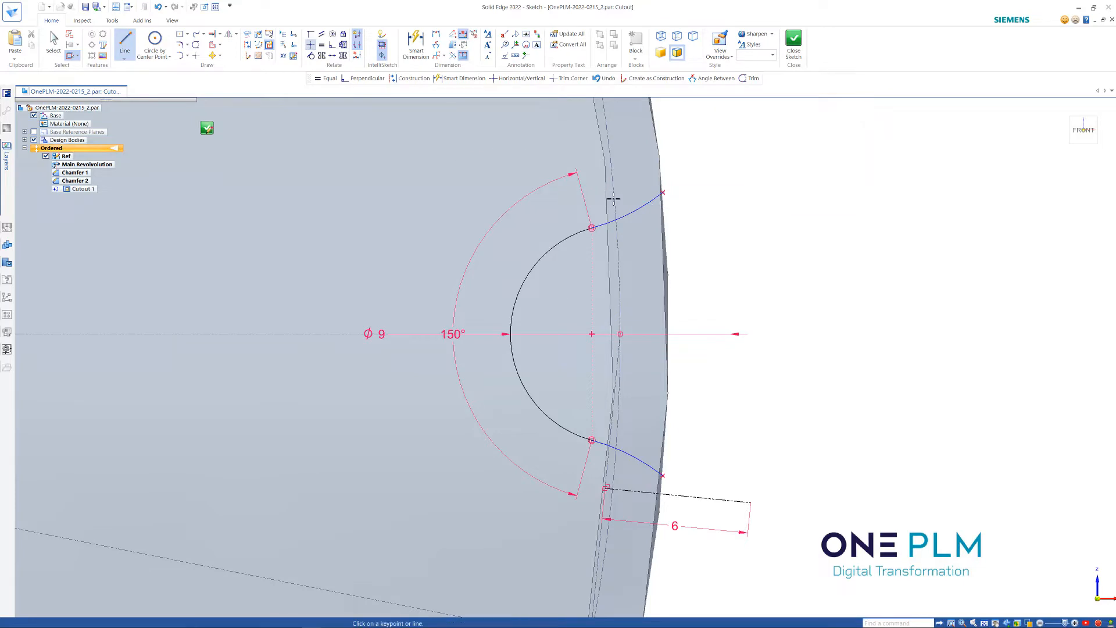
left_click(662, 192)
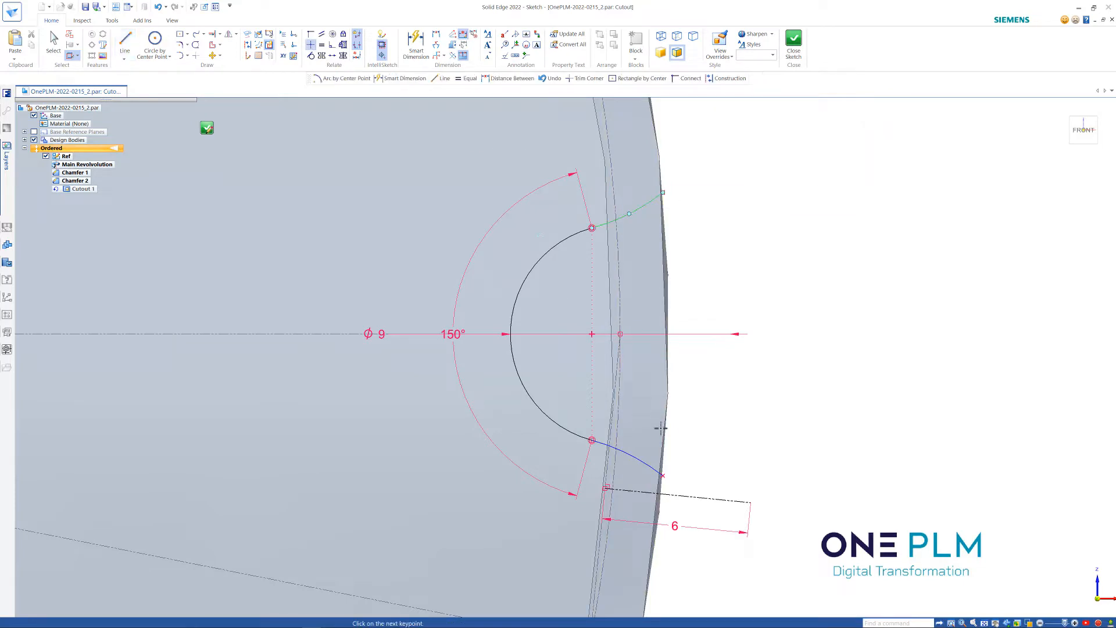
left_click(662, 475)
key("Escape")
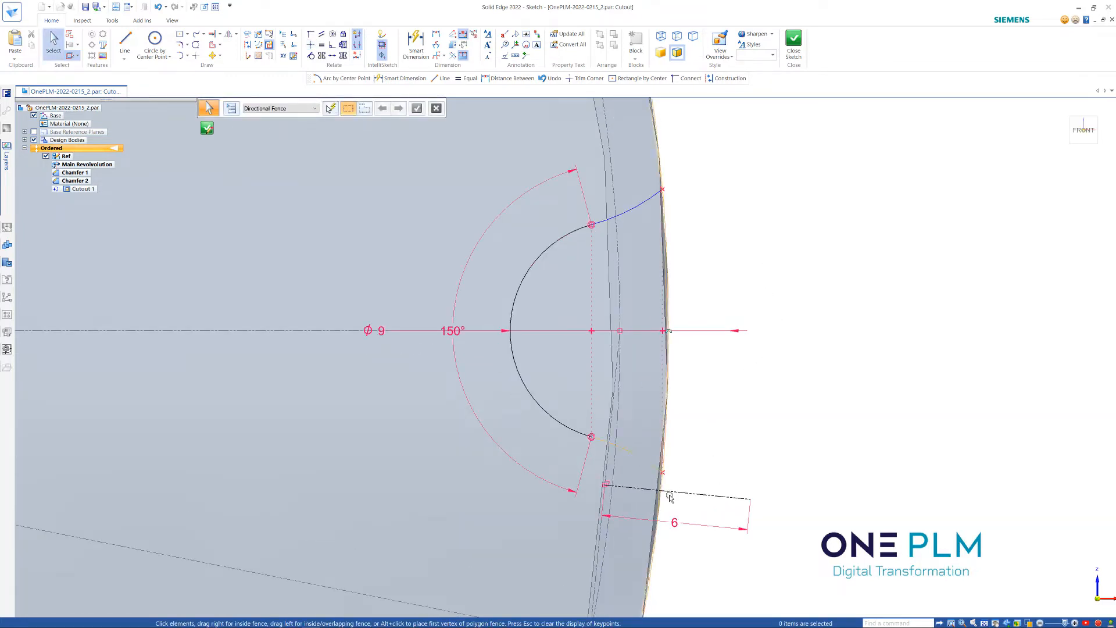
Step: Draw a center-point arc of about 66.78 mm radius from the lower flank arc's outer endpoint to the 6 mm construction line
scroll(668, 494, "up", 2)
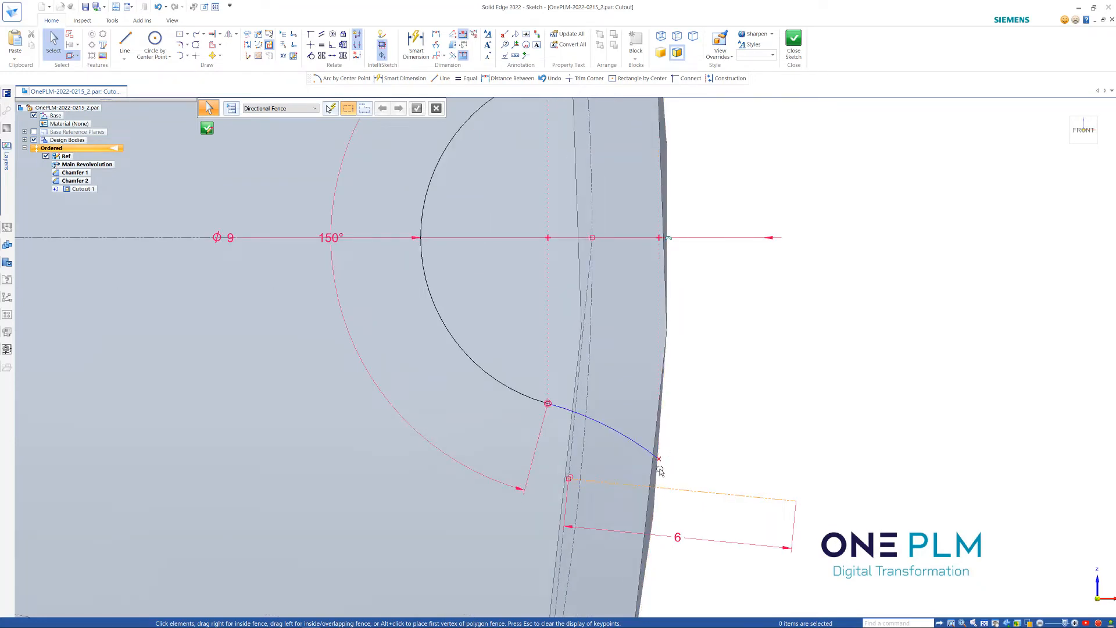
scroll(687, 414, "down", 2)
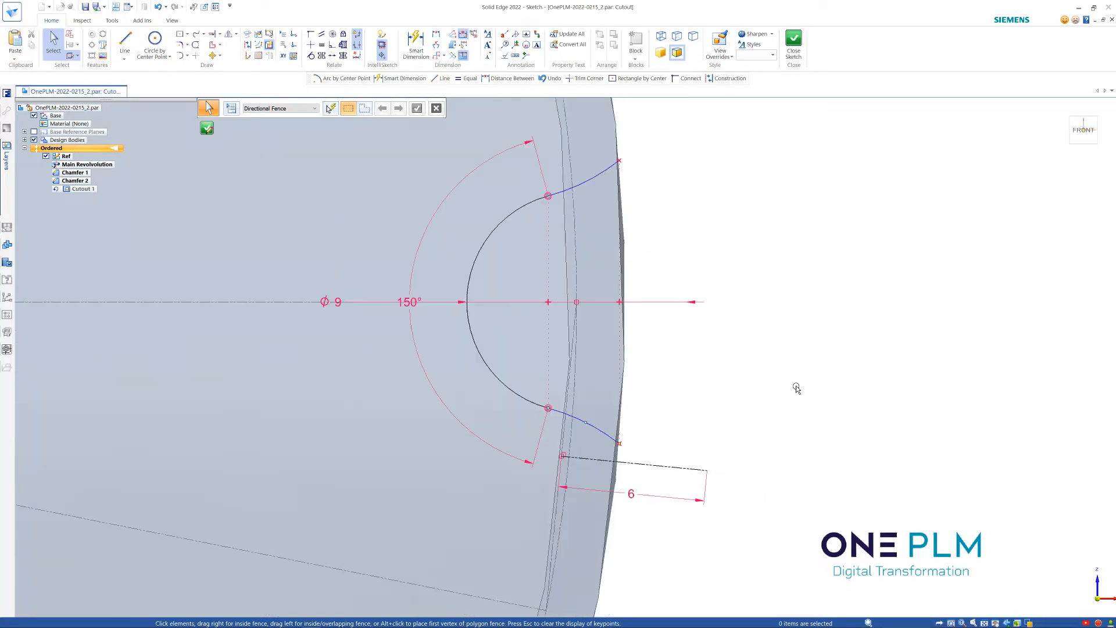
scroll(755, 418, "up", 1)
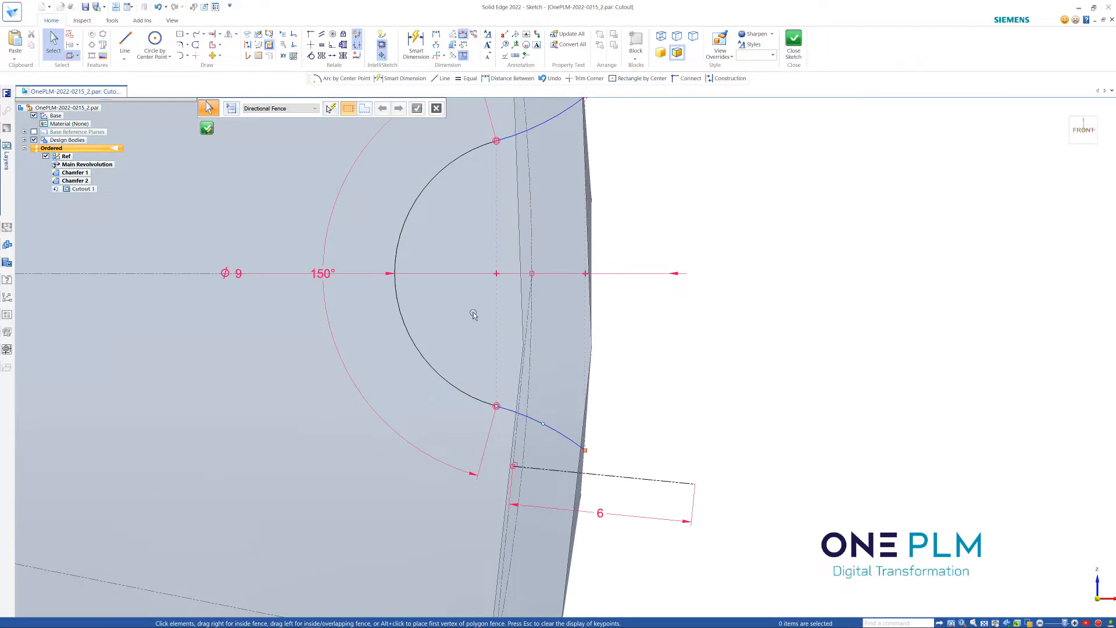
left_click(186, 56)
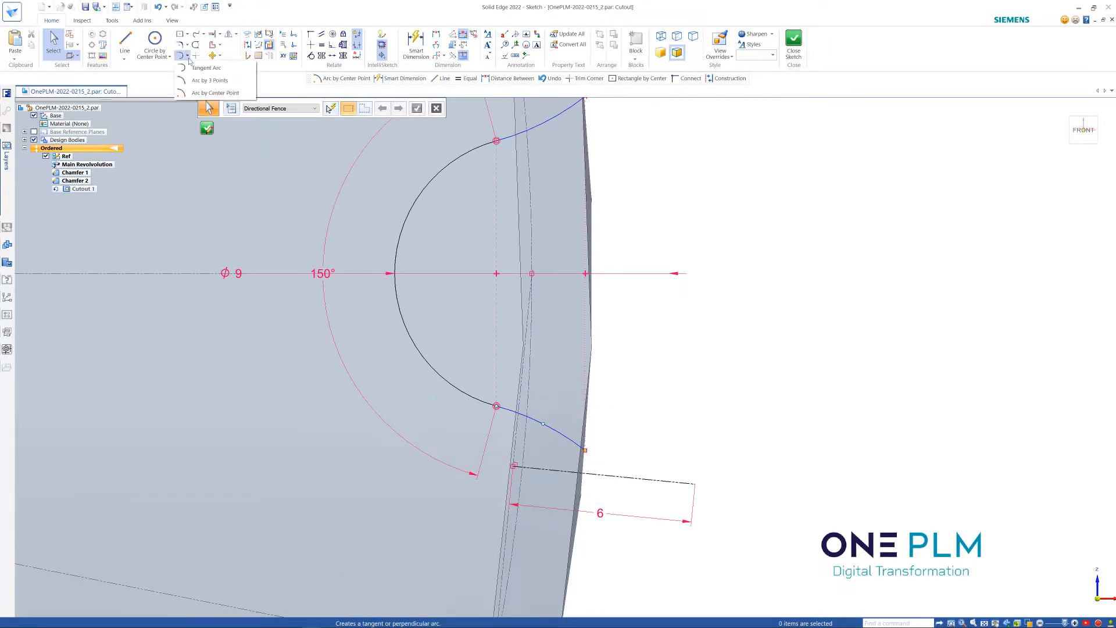
left_click(204, 93)
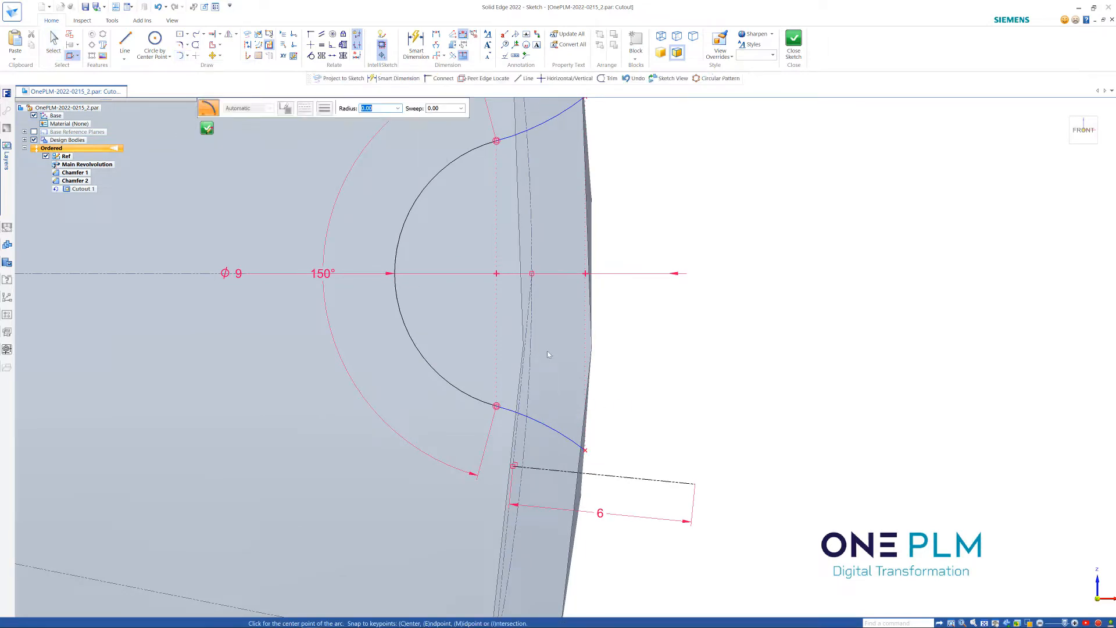
left_click(584, 387)
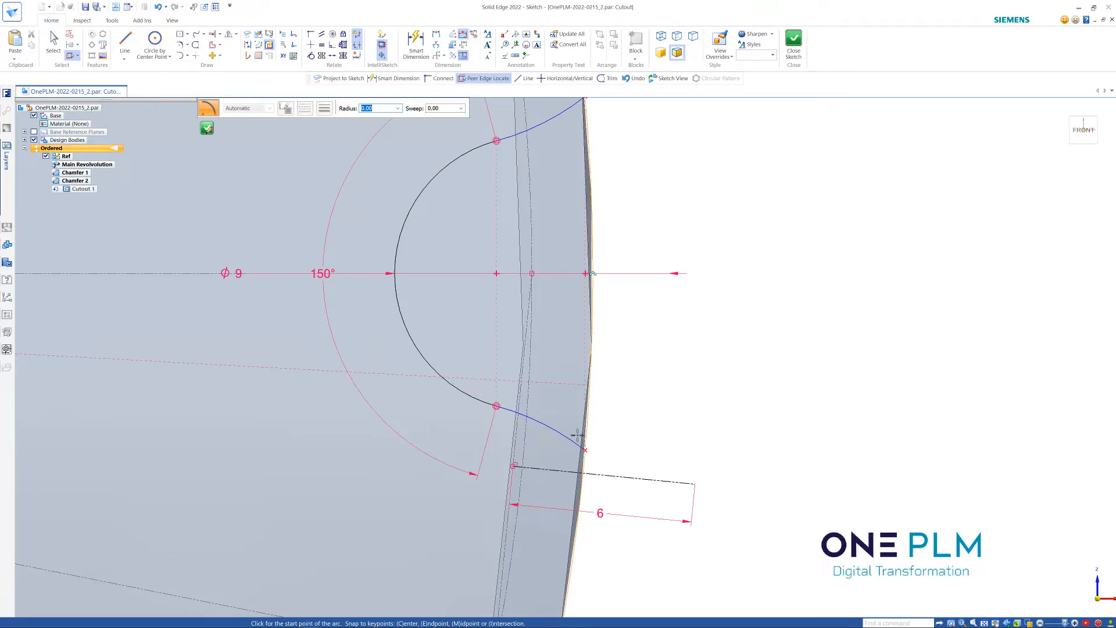
scroll(587, 453, "up", 4)
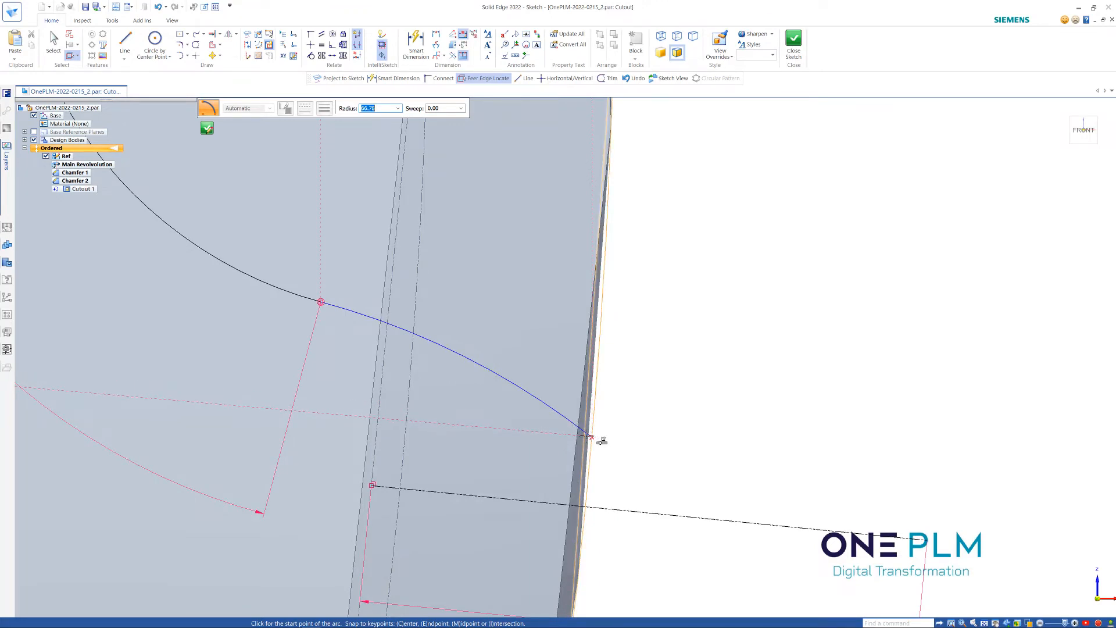
scroll(584, 434, "down", 3)
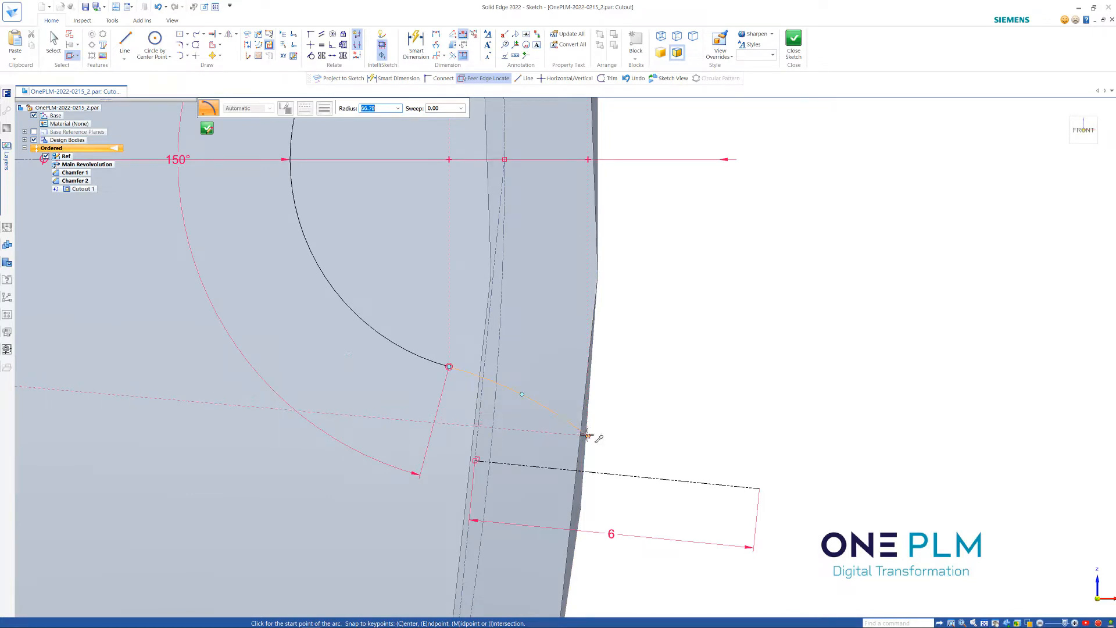
left_click(586, 435)
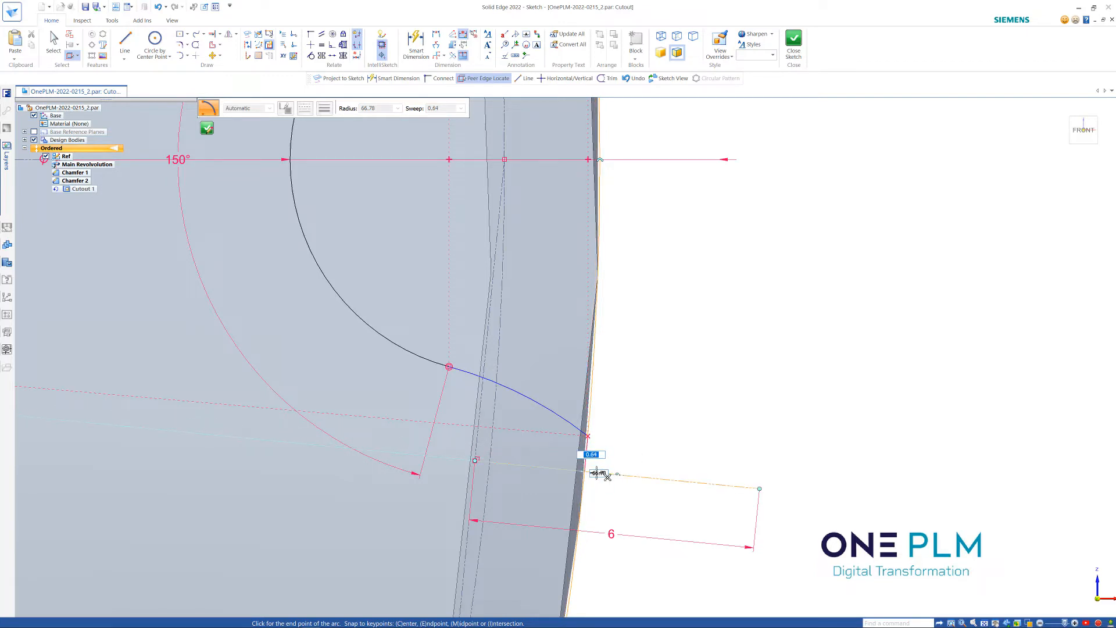
left_click(615, 448)
scroll(585, 465, "up", 1)
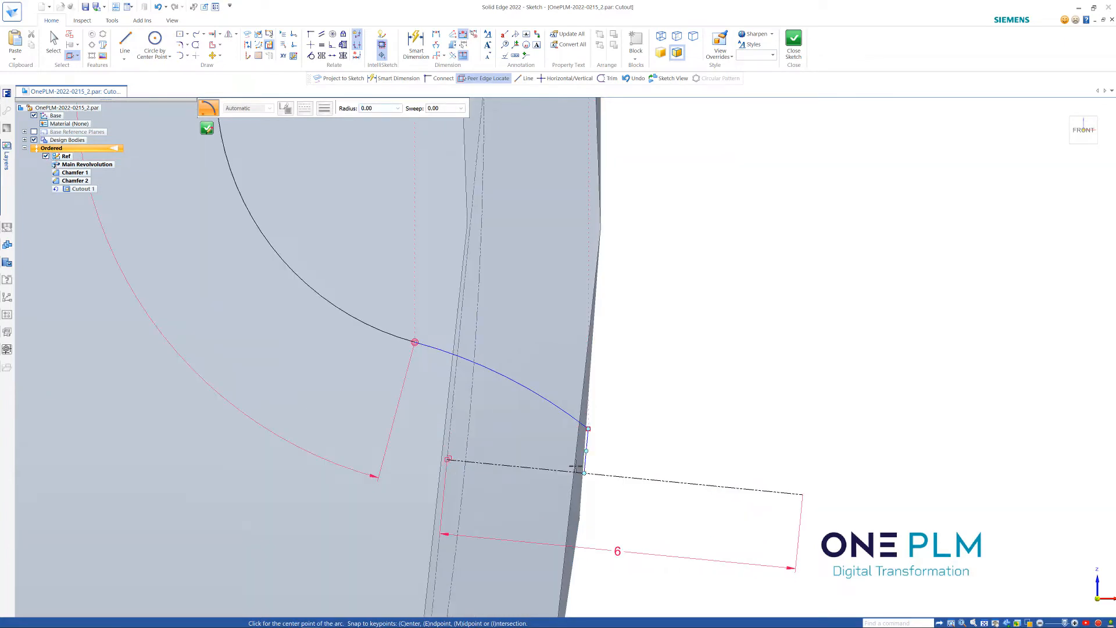
scroll(555, 463, "up", 5)
key("Escape")
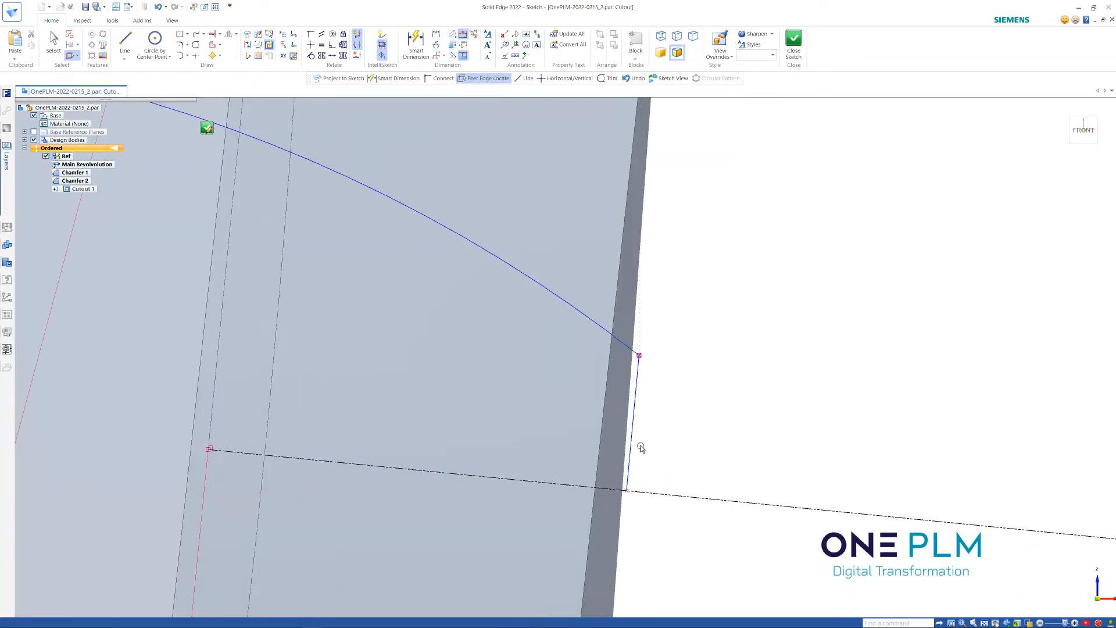
scroll(638, 438, "down", 6)
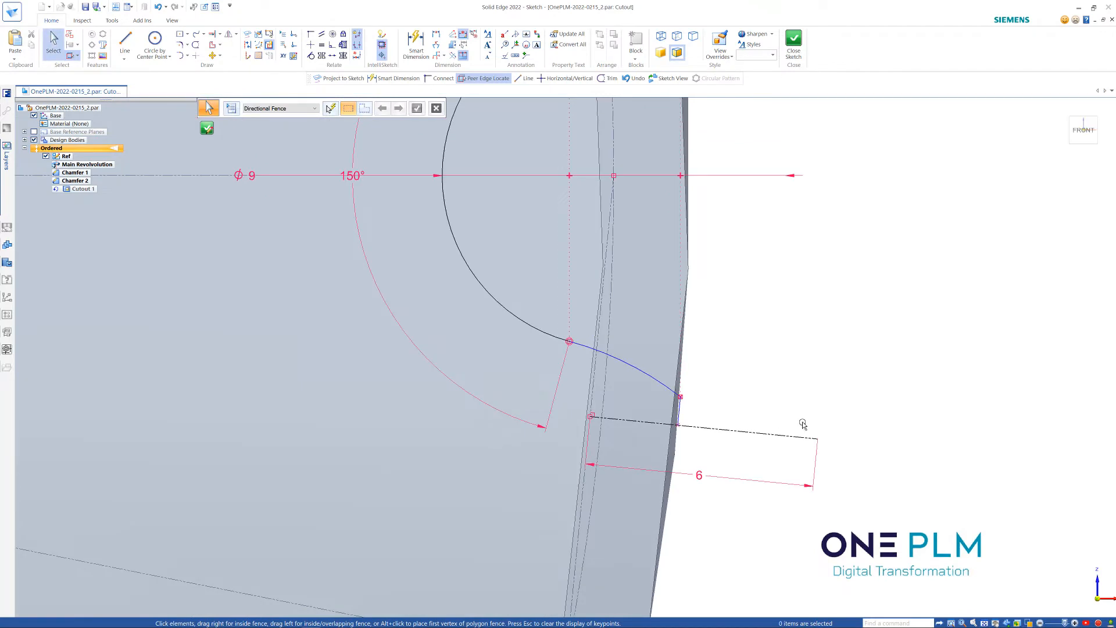
scroll(748, 403, "up", 3)
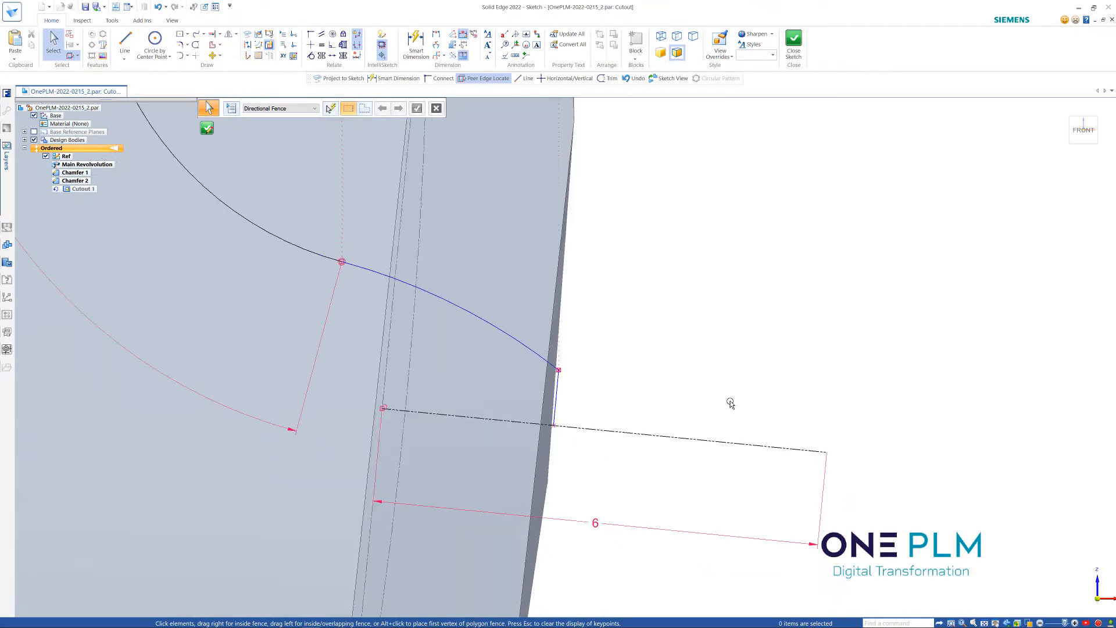
Step: Hide the design bodies and convert the short arc between the lower flank and the 6 mm line to construction geometry
left_click(34, 140)
scroll(668, 367, "down", 2)
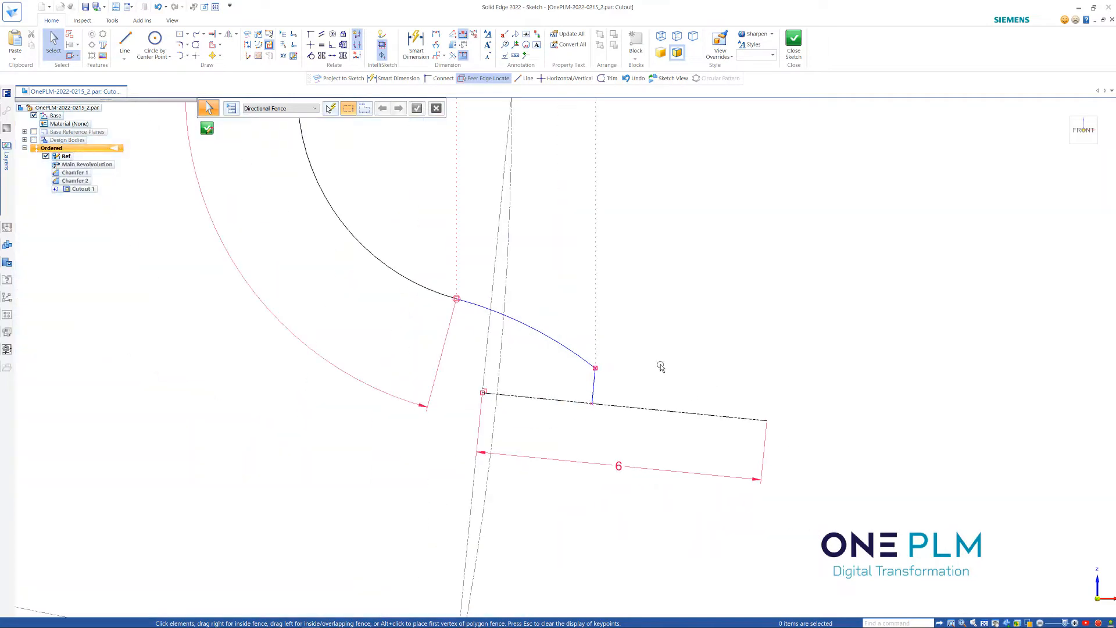
scroll(706, 332, "up", 1)
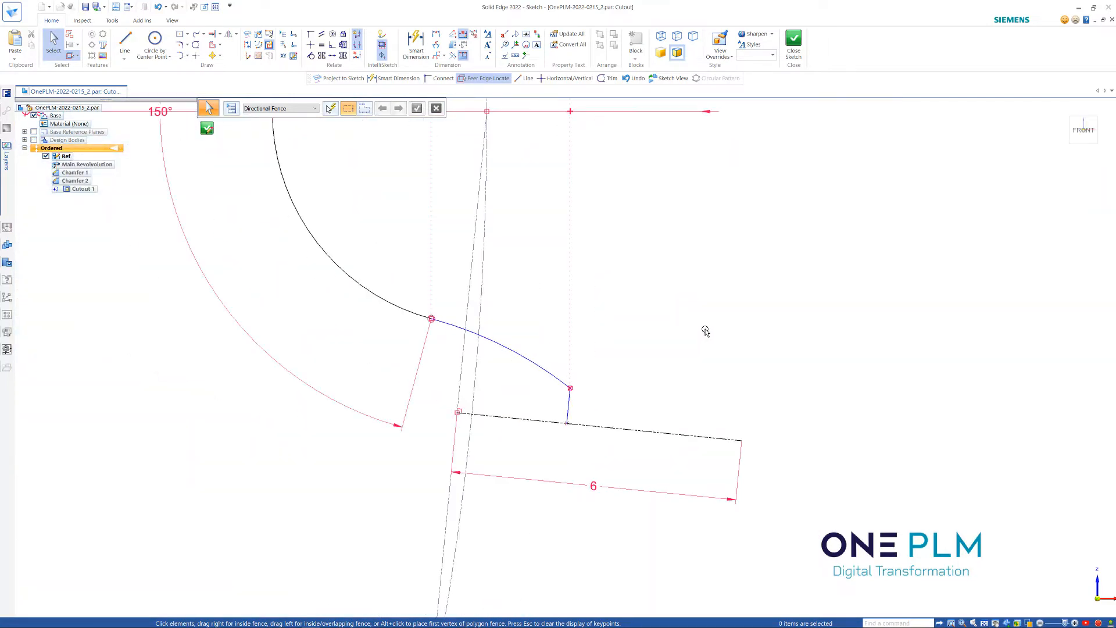
left_click(157, 123)
left_click(248, 44)
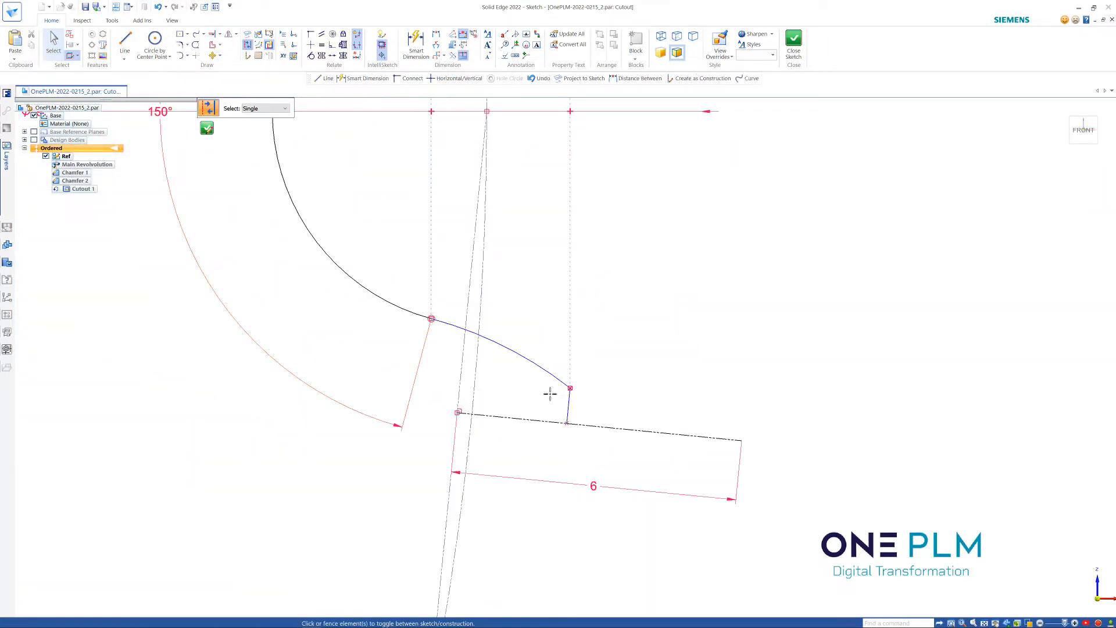
left_click(569, 400)
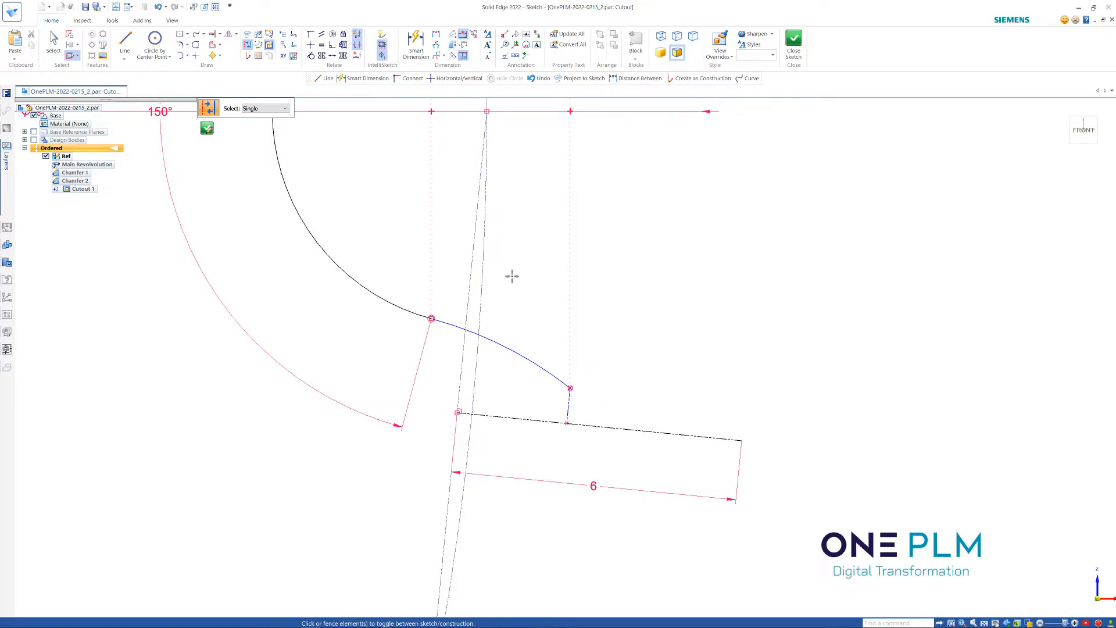
Step: Add an angular dimension to the short construction arc below the lower flank
left_click(416, 44)
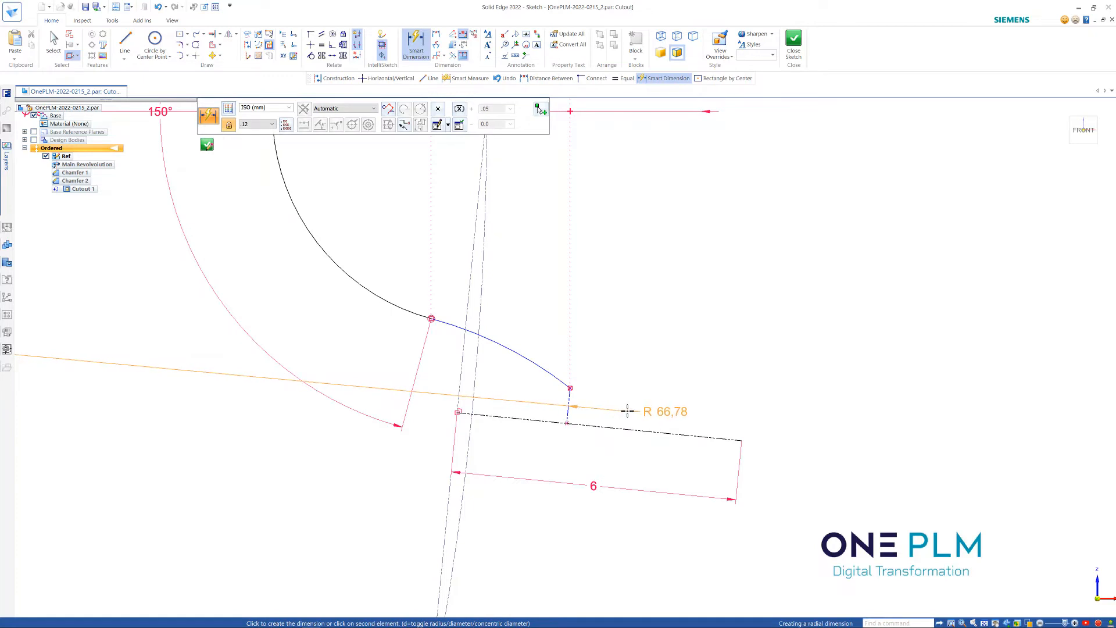
key("a")
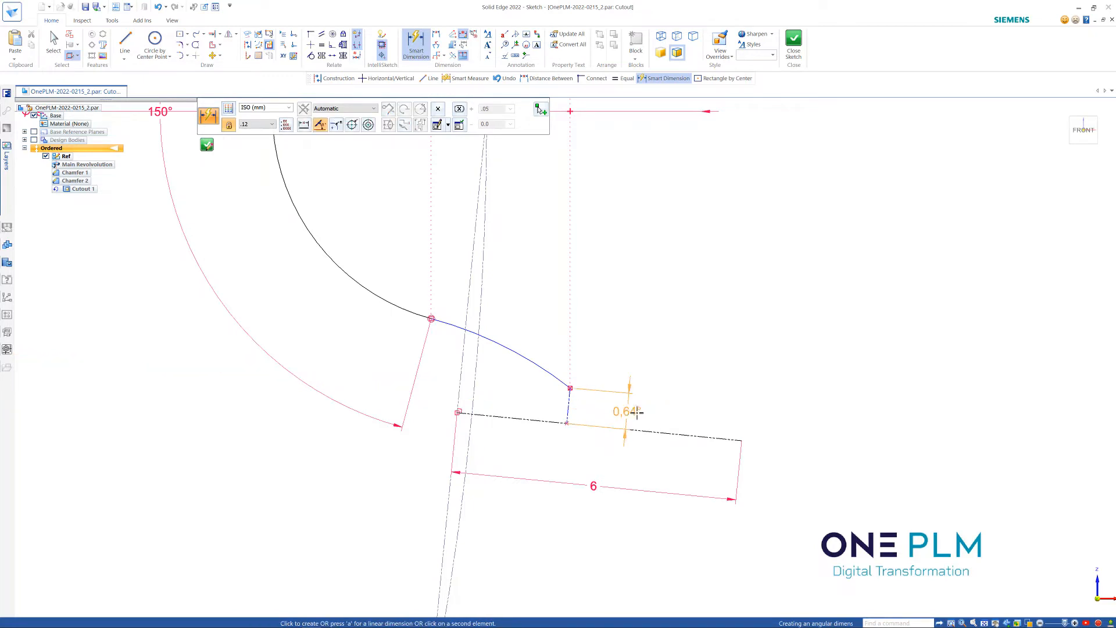
left_click(636, 412)
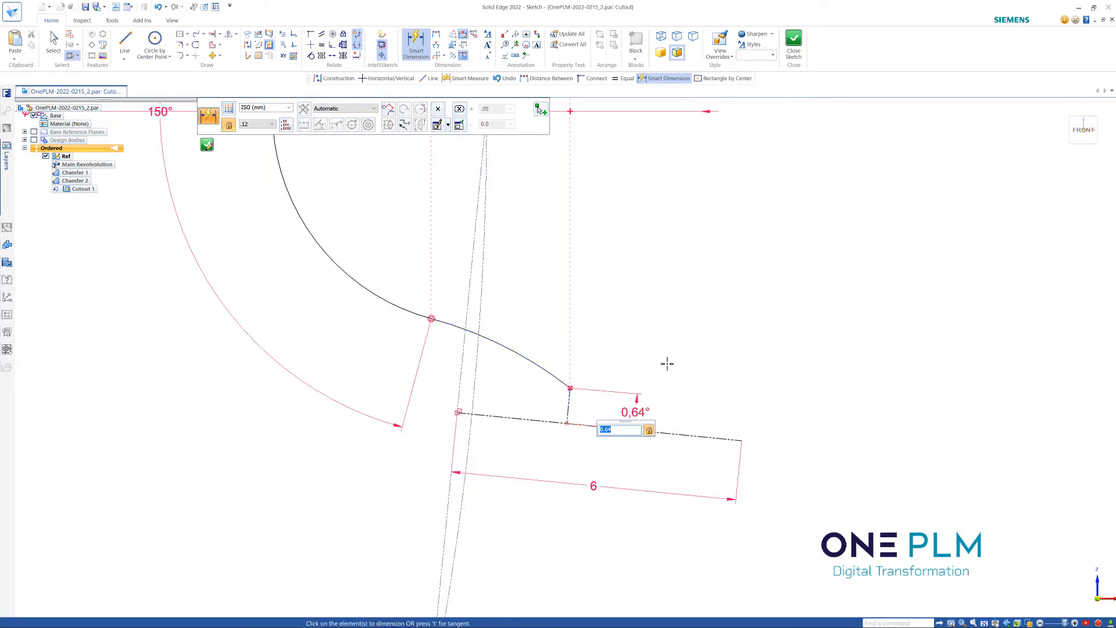
key("Escape")
scroll(666, 355, "down", 3)
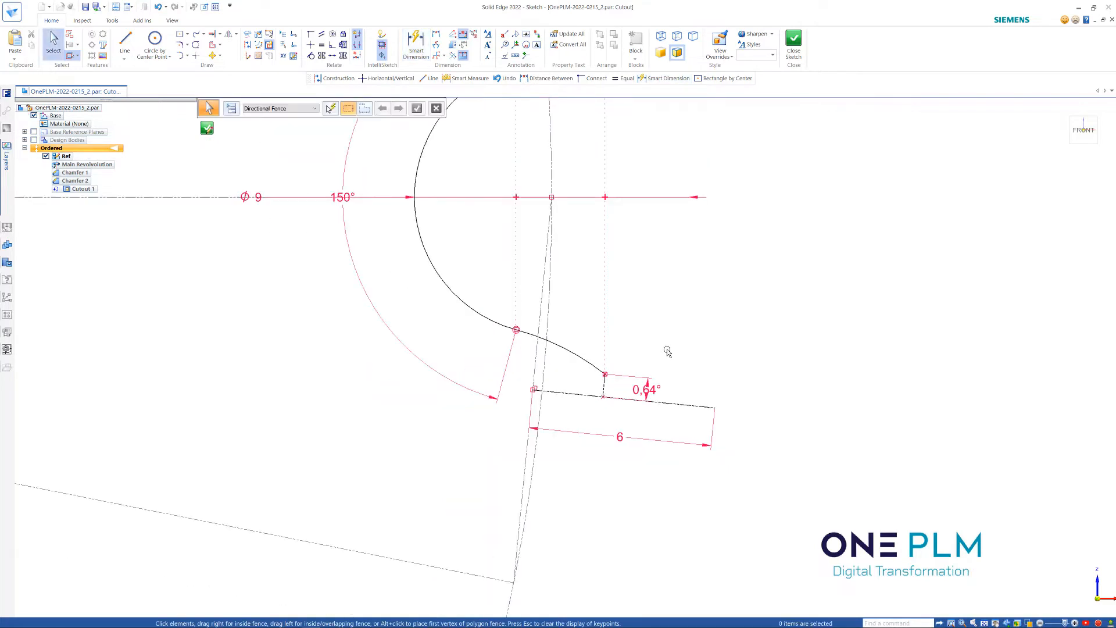
scroll(662, 336, "up", 1)
scroll(624, 407, "down", 2)
scroll(672, 237, "up", 1)
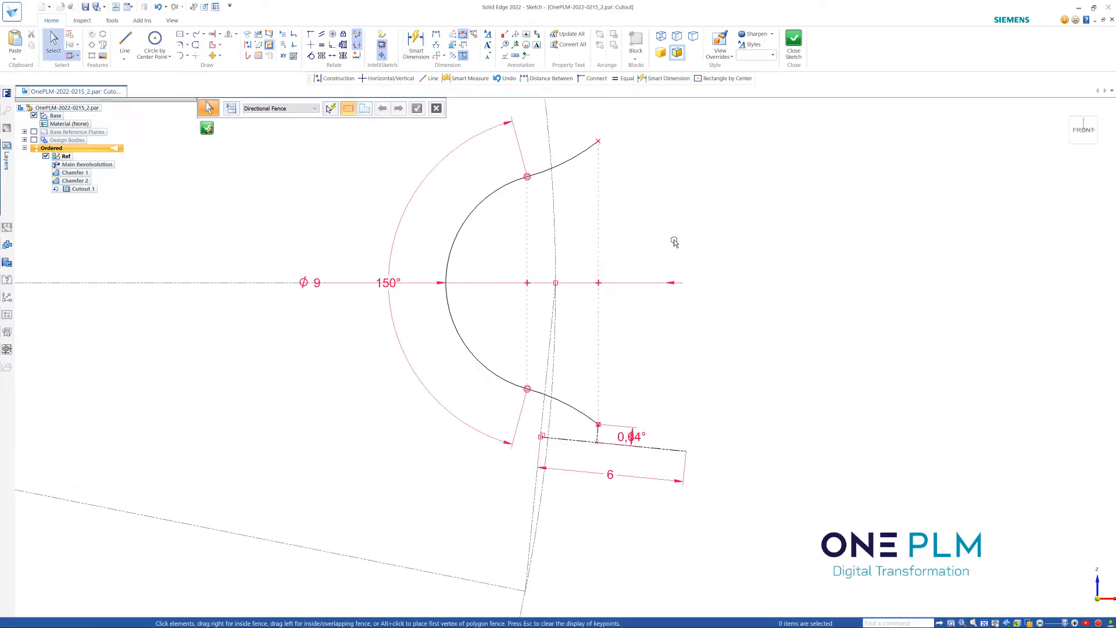
Step: Set the short construction arc's angle to 0.8°
left_click(633, 440)
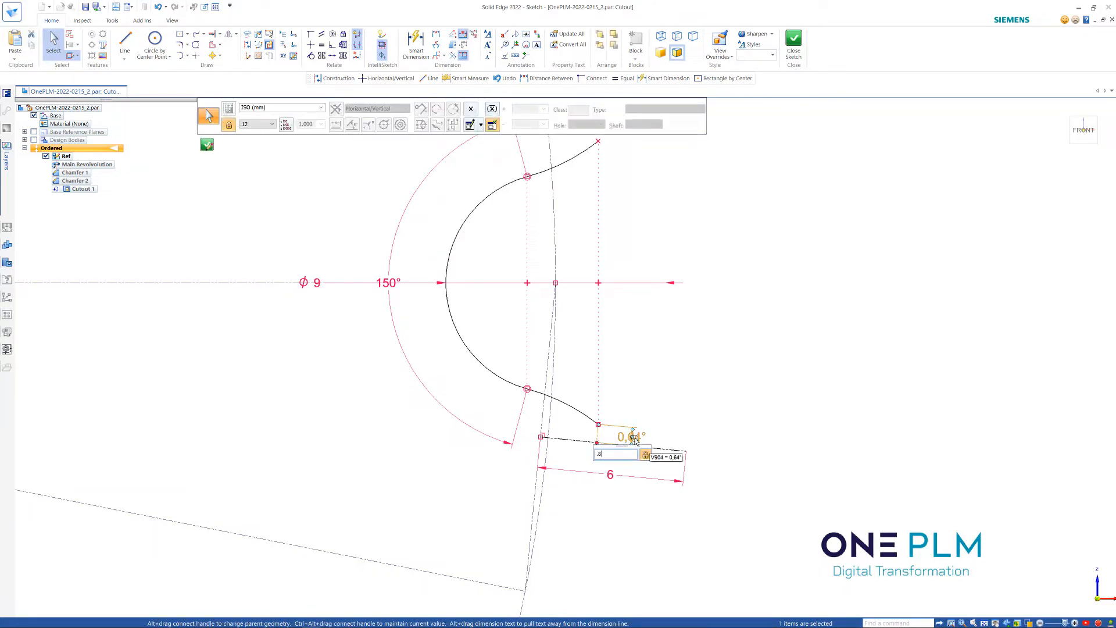
type(".8")
key("Return")
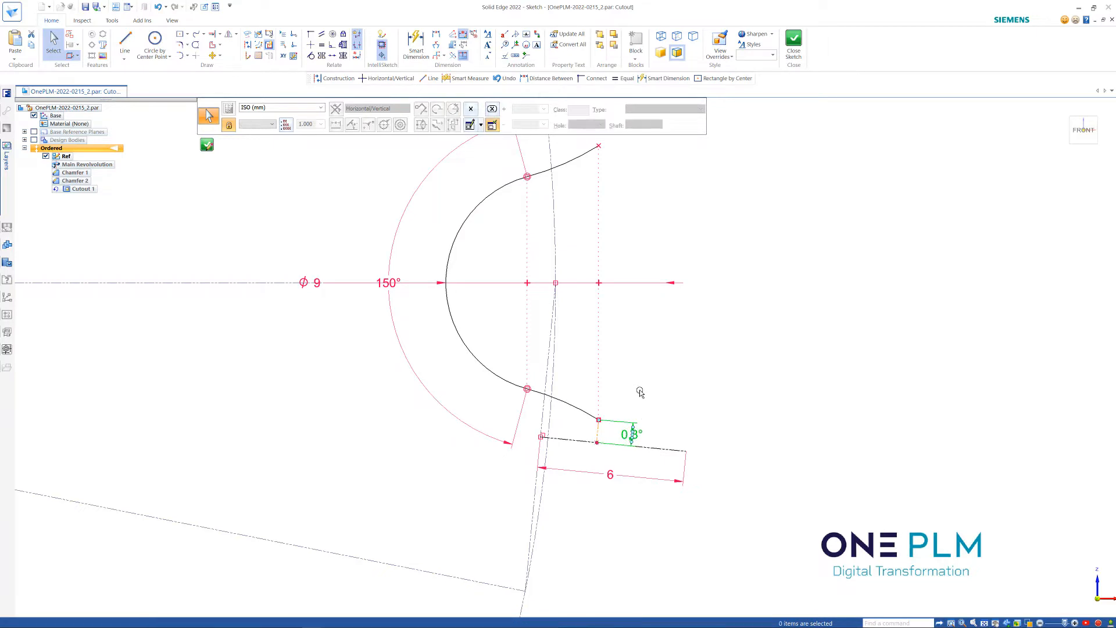
scroll(639, 393, "down", 1)
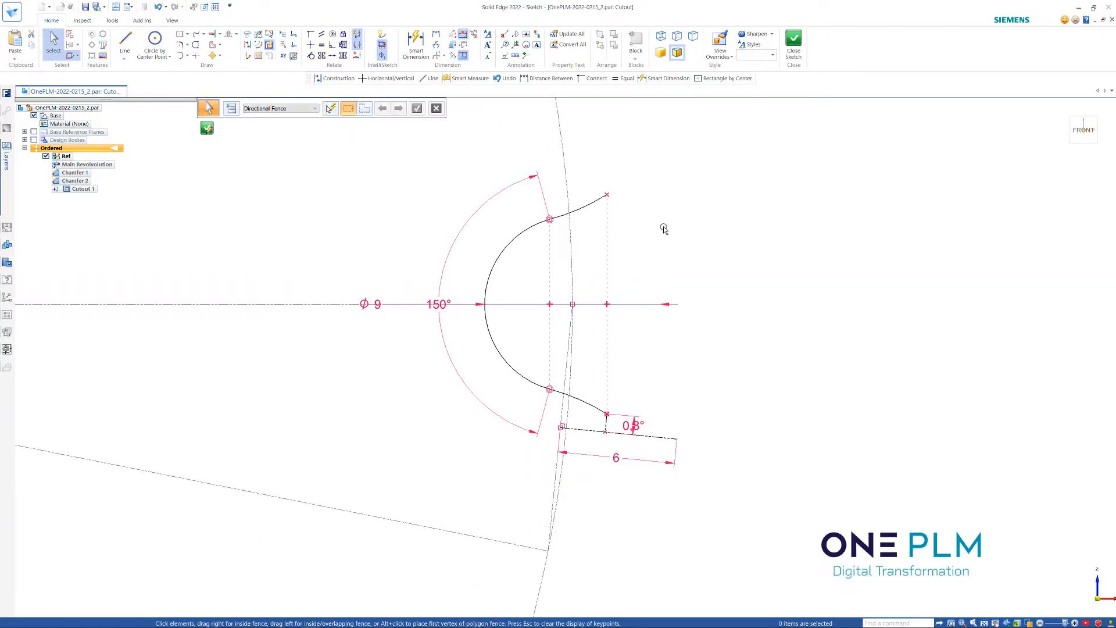
scroll(663, 230, "up", 1)
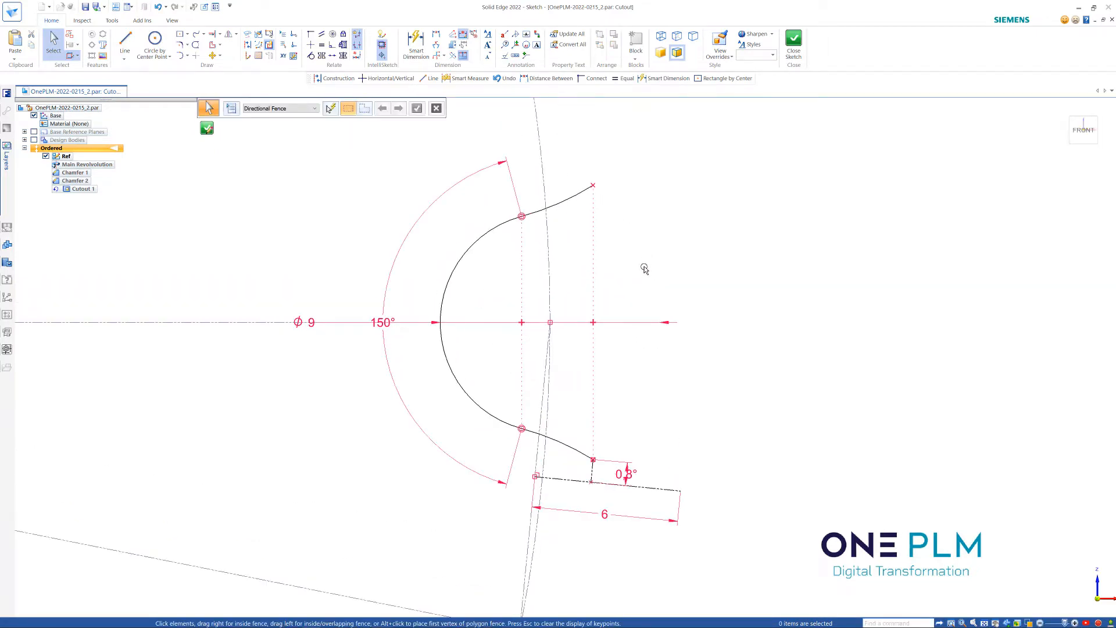
Step: Draw two separate lines running outward beyond the wheel's edge, one from each flank arc's outer endpoint
scroll(636, 281, "down", 5)
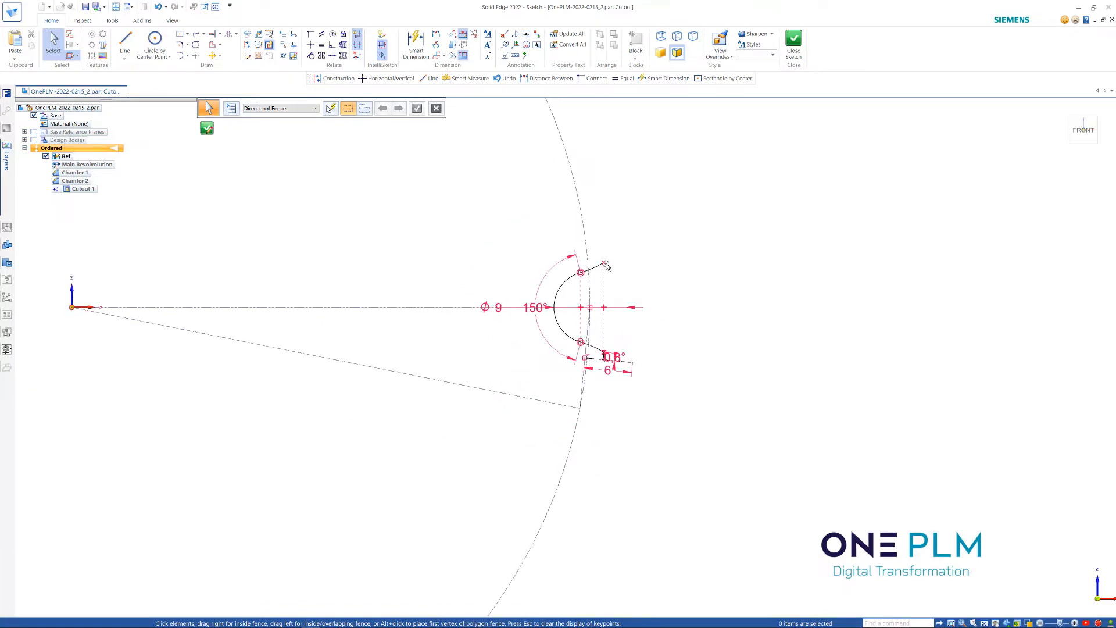
left_click(125, 40)
scroll(606, 261, "up", 5)
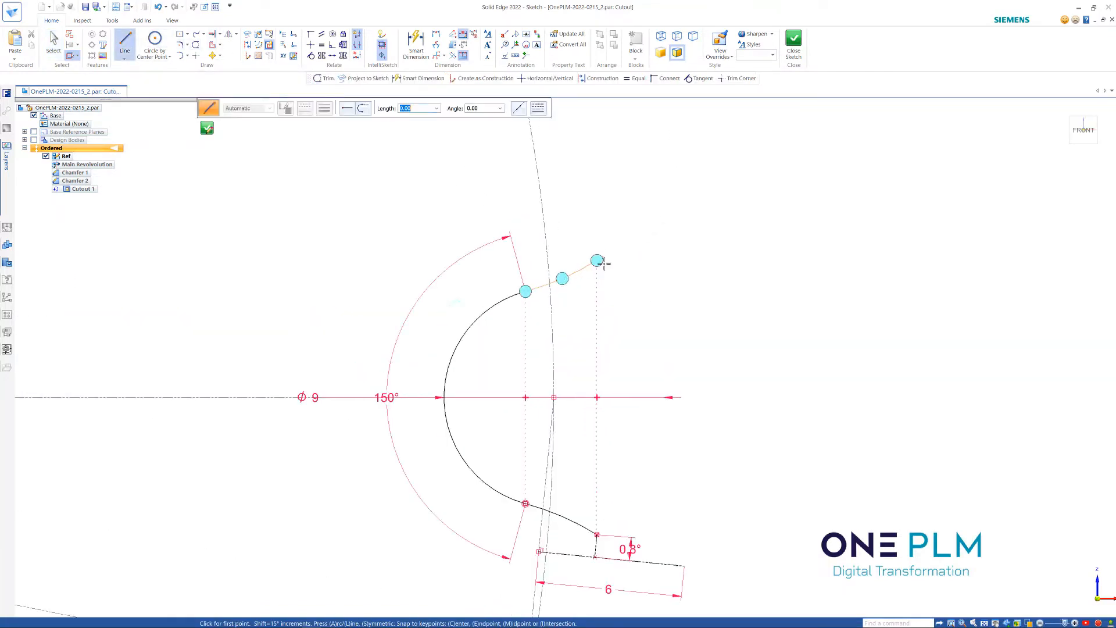
left_click(597, 260)
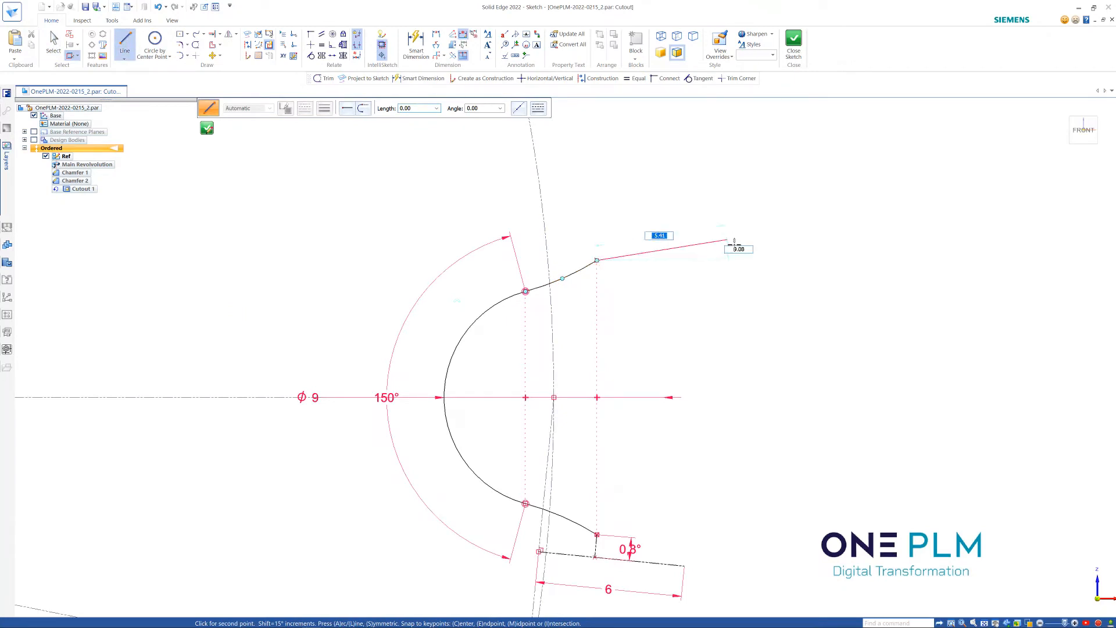
right_click(597, 538)
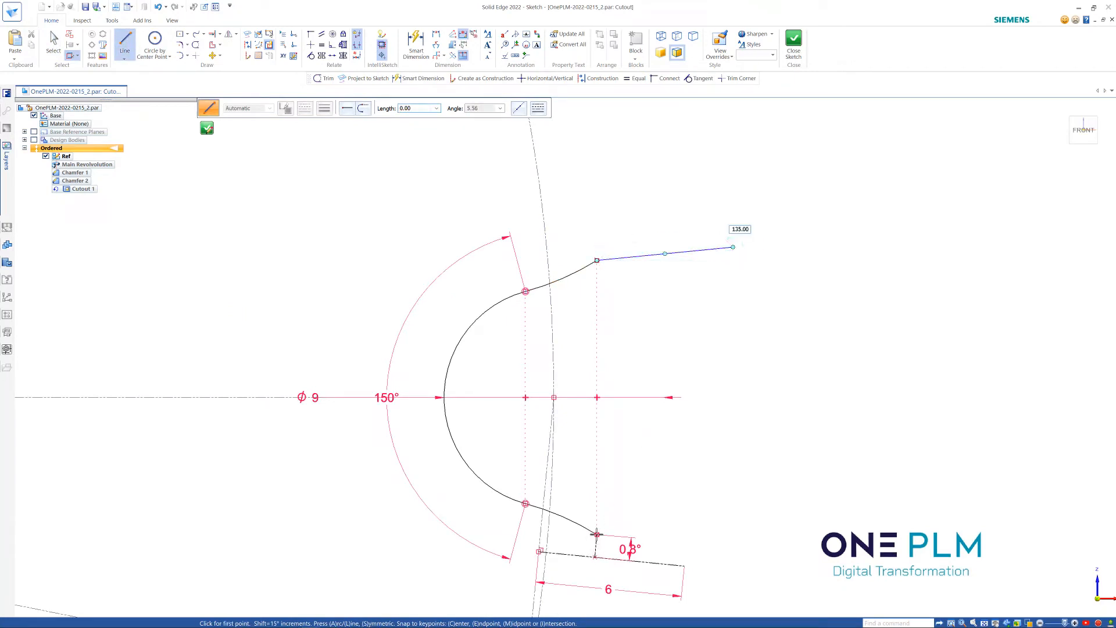
left_click(596, 534)
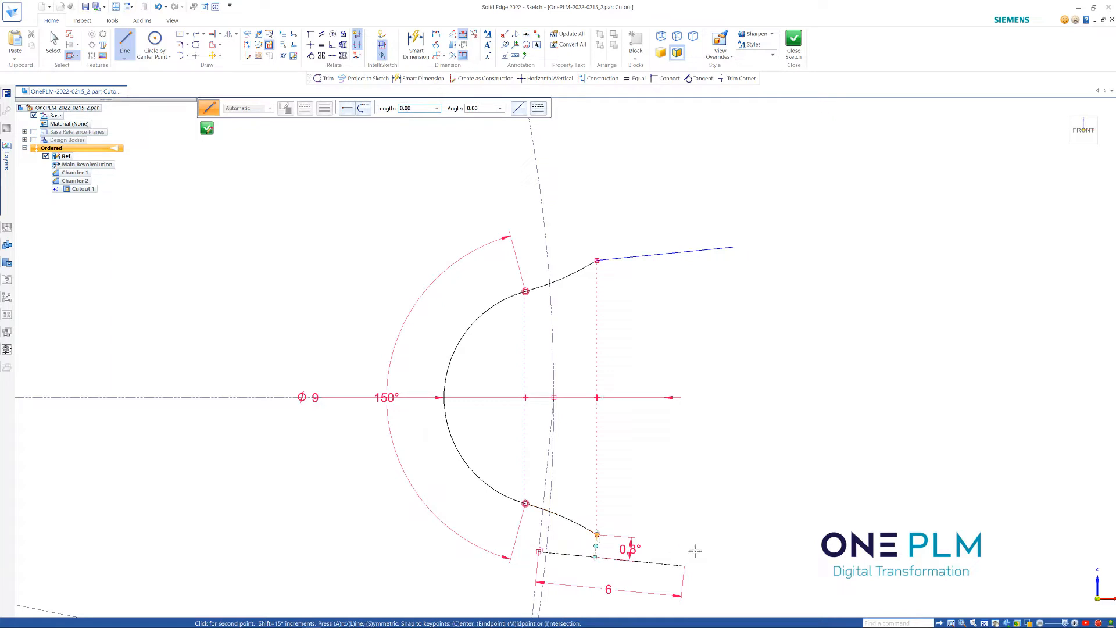
left_click(718, 551)
right_click(710, 536)
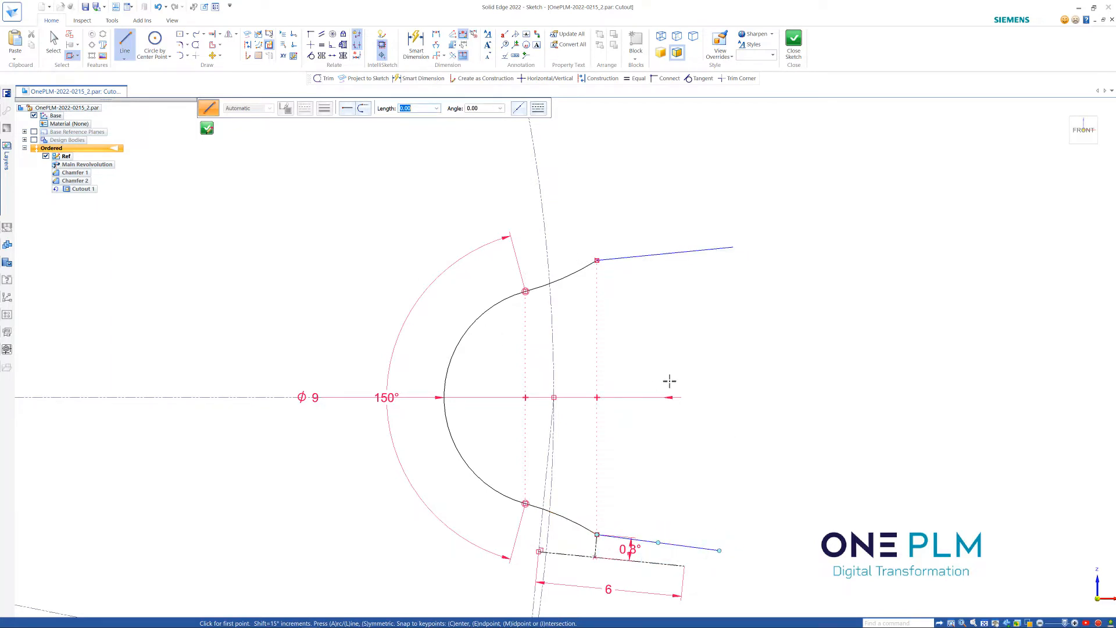
scroll(685, 399, "down", 5)
scroll(713, 422, "up", 4)
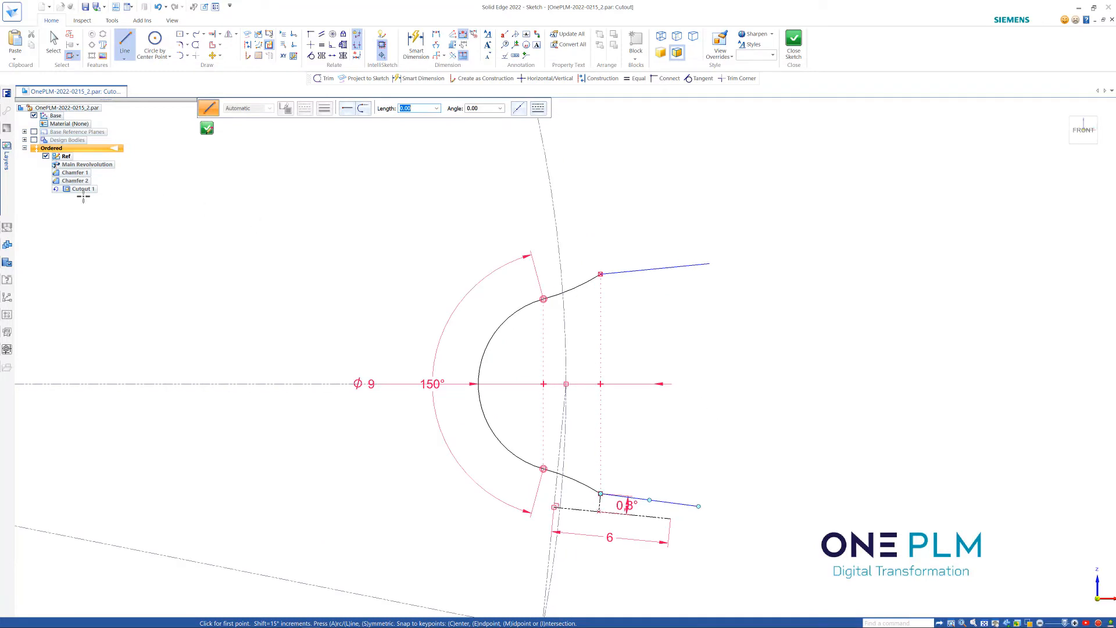
Step: Show the design bodies and make both outward flank lines perpendicular to the wheel's outer edge
left_click(34, 140)
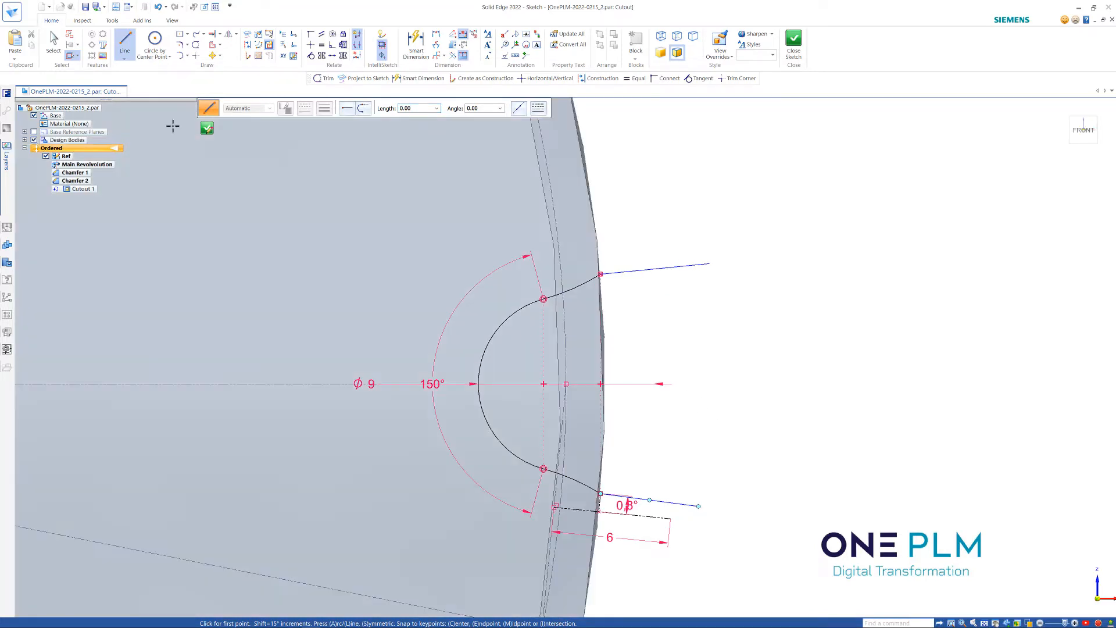
left_click(333, 47)
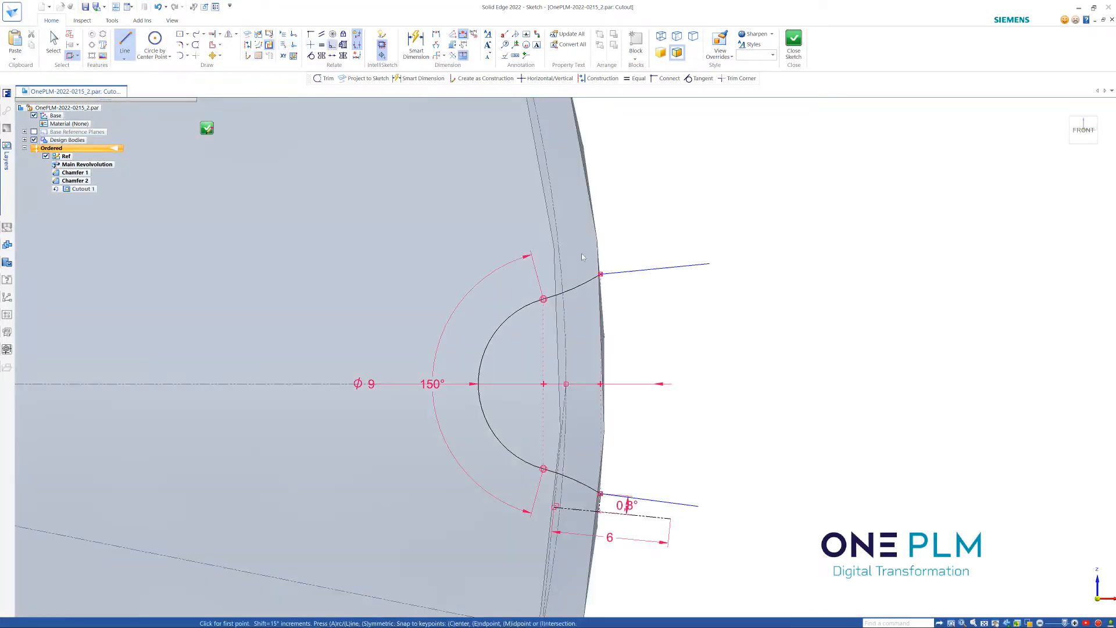
left_click(657, 269)
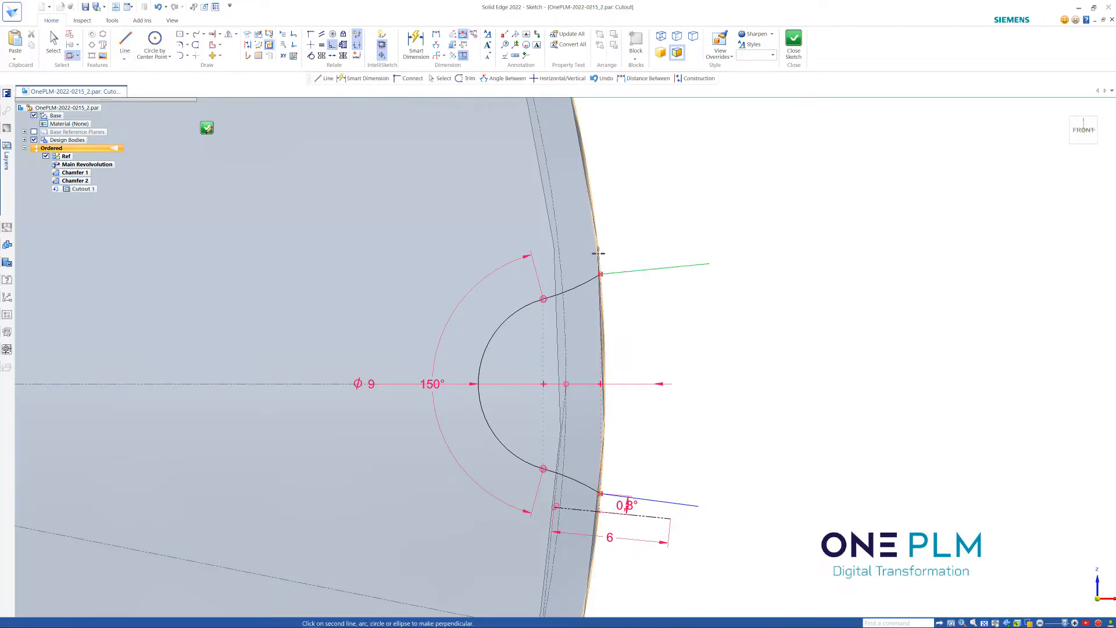
left_click(658, 378)
left_click(666, 505)
left_click(562, 270)
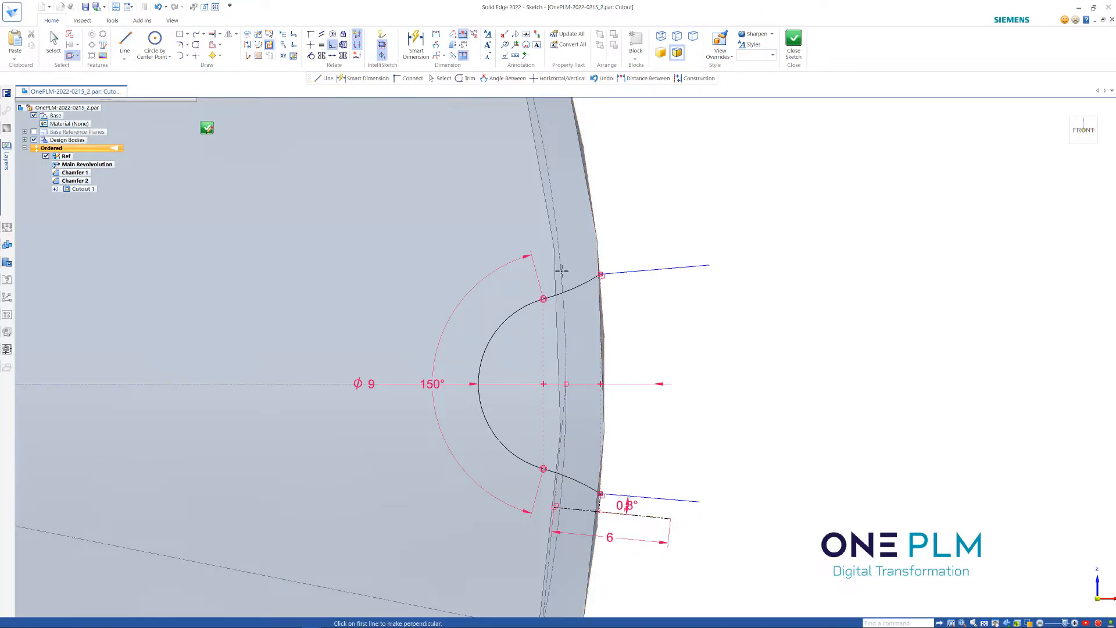
Step: Make the two outward flank lines equal in length and dimension the upper one at 5 mm
left_click(322, 44)
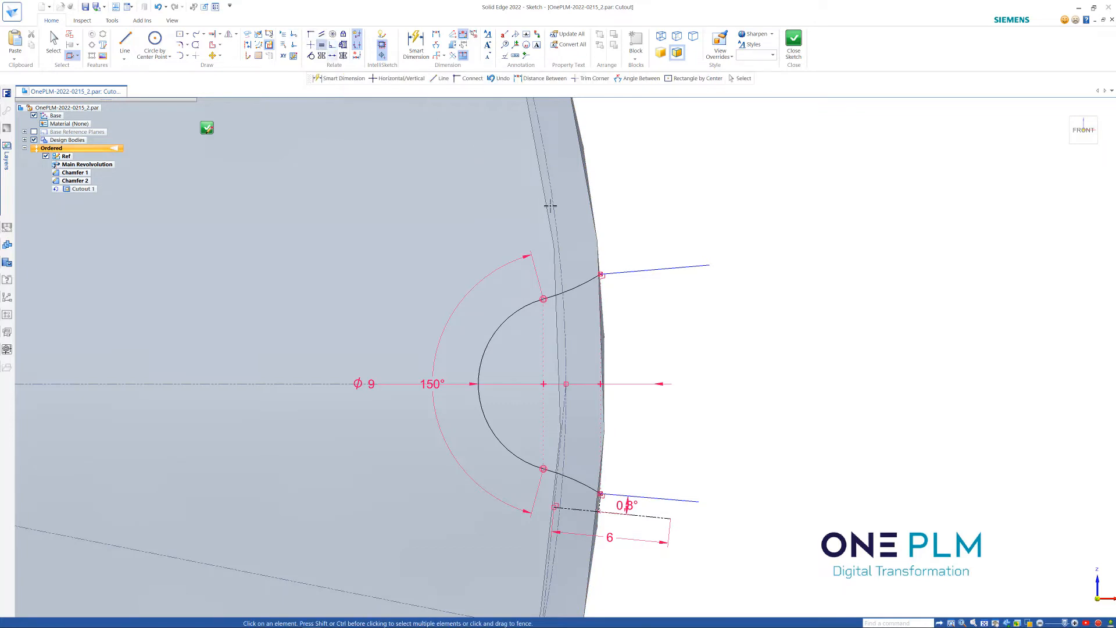
left_click(637, 270)
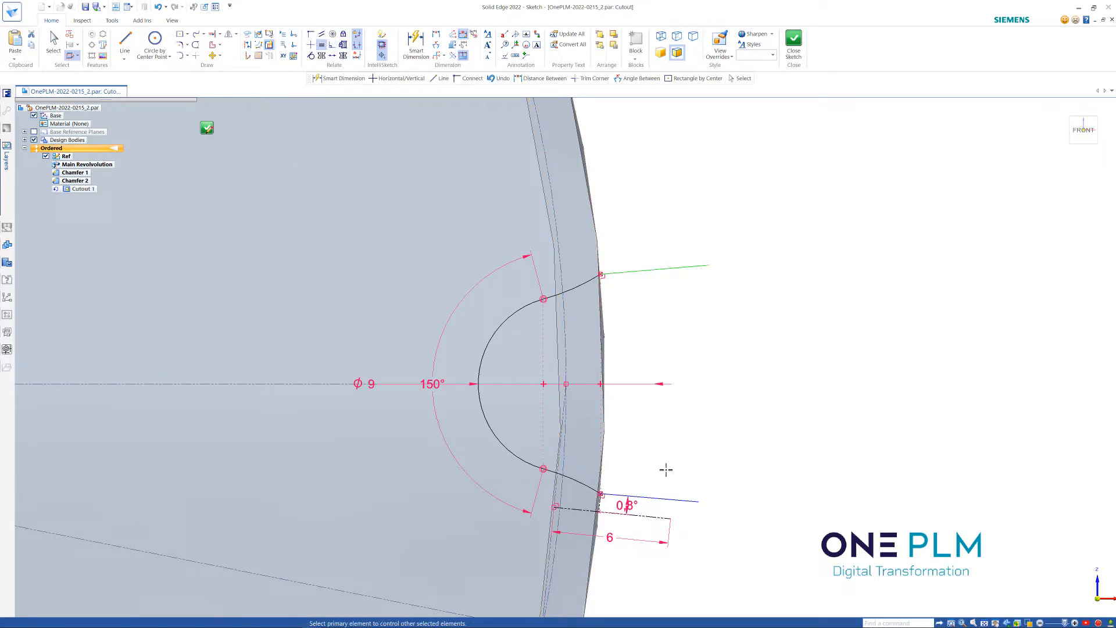
left_click(660, 499)
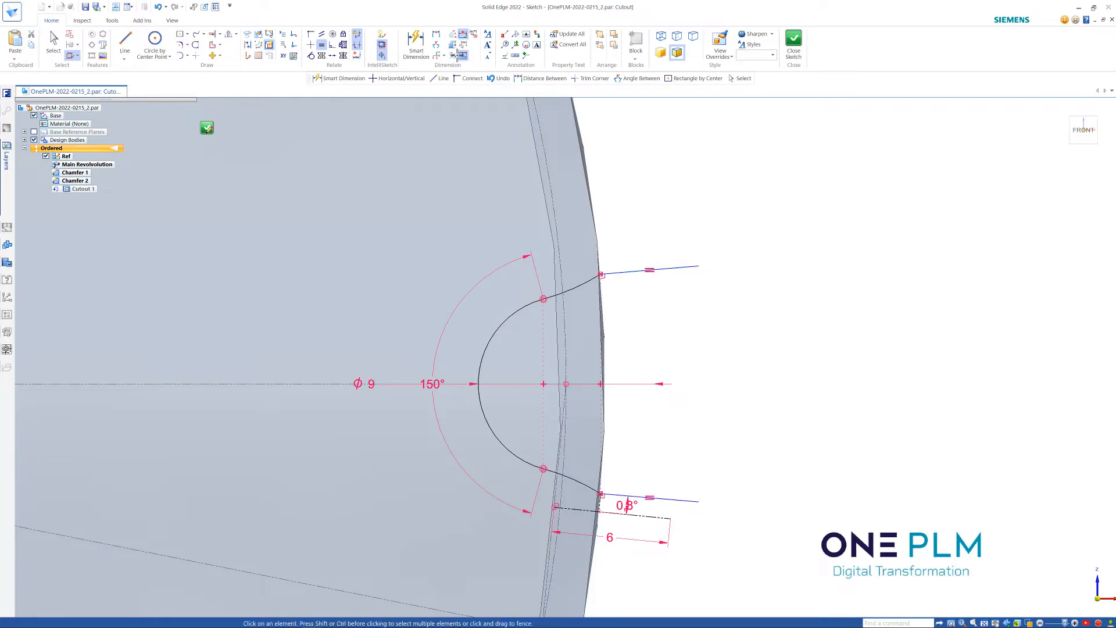
left_click(416, 42)
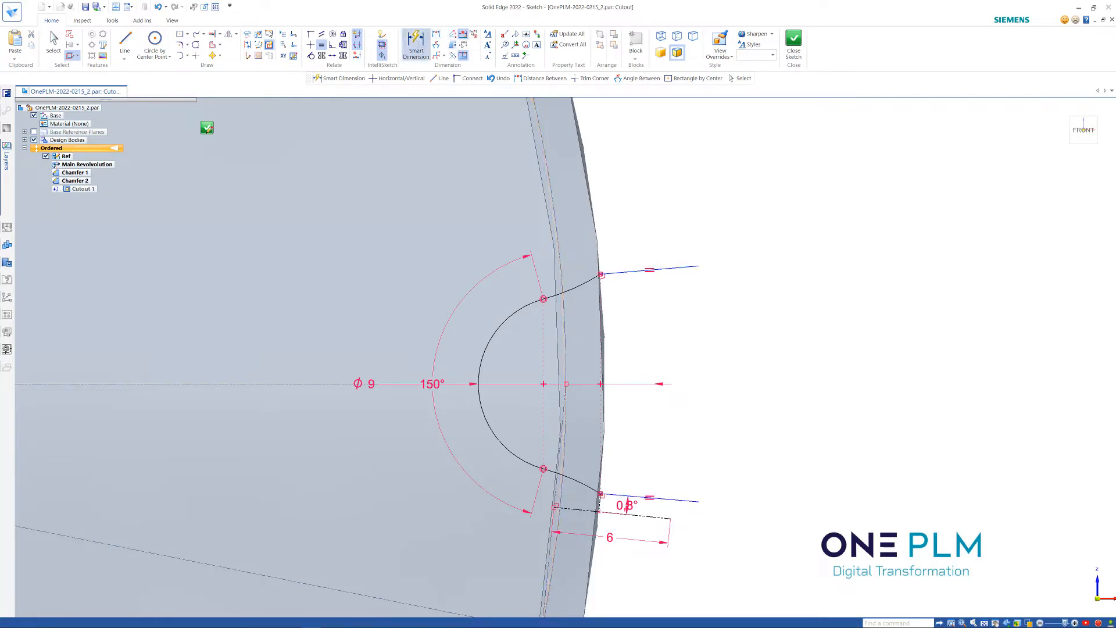
left_click(631, 261)
left_click(633, 244)
key("Return")
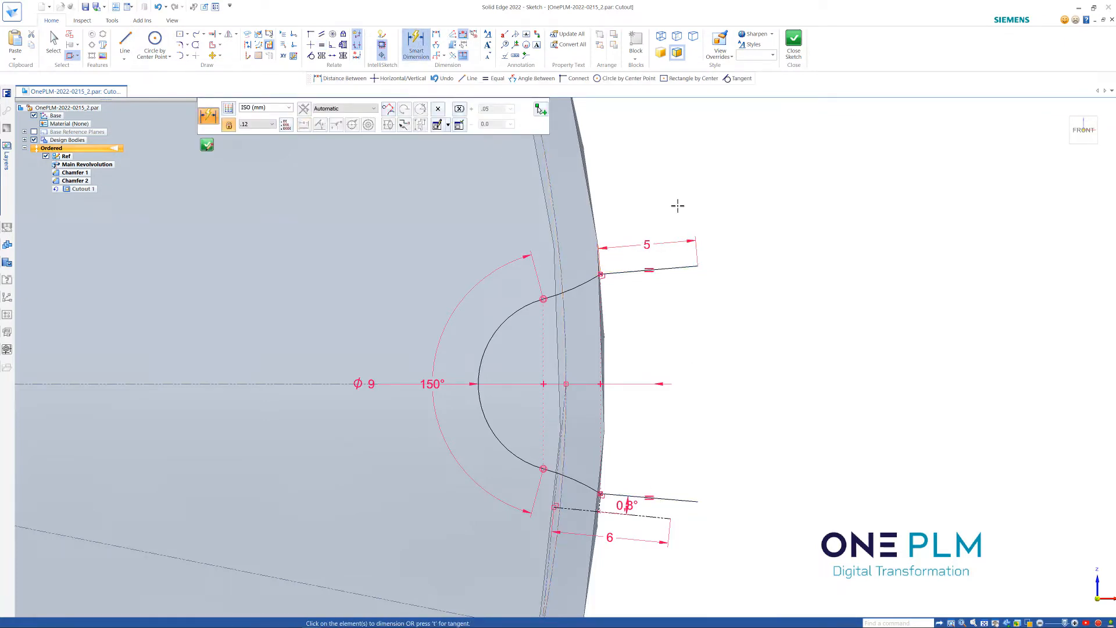
key("Escape")
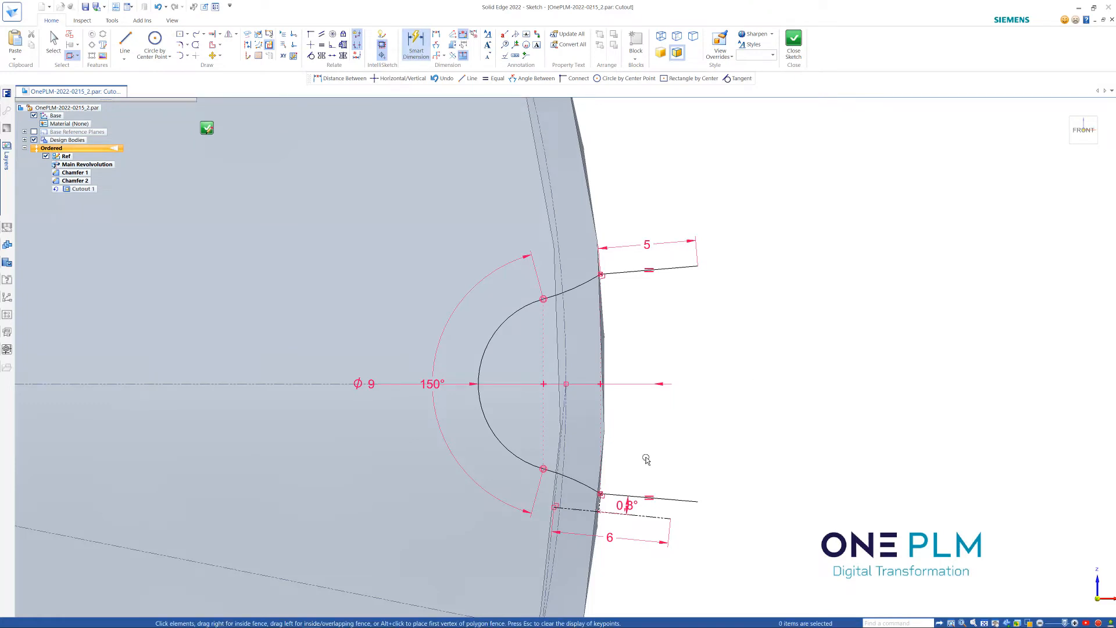
Step: Drive the short construction arc's angle dimension with the formula =TFA in the variable table
scroll(575, 384, "down", 2)
scroll(794, 465, "up", 2)
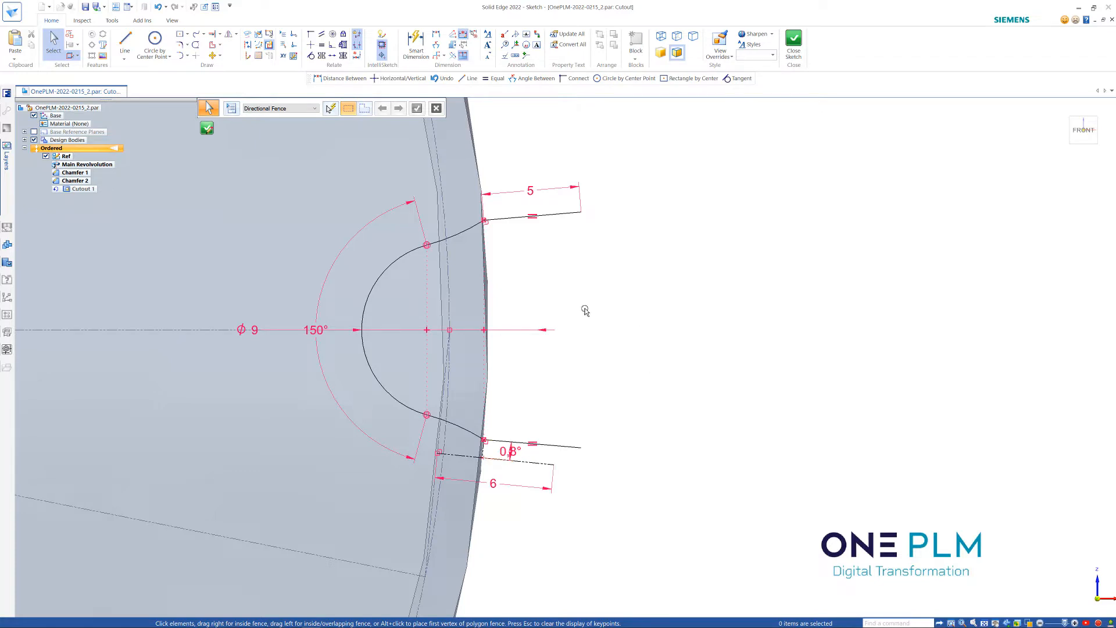
right_click(603, 301)
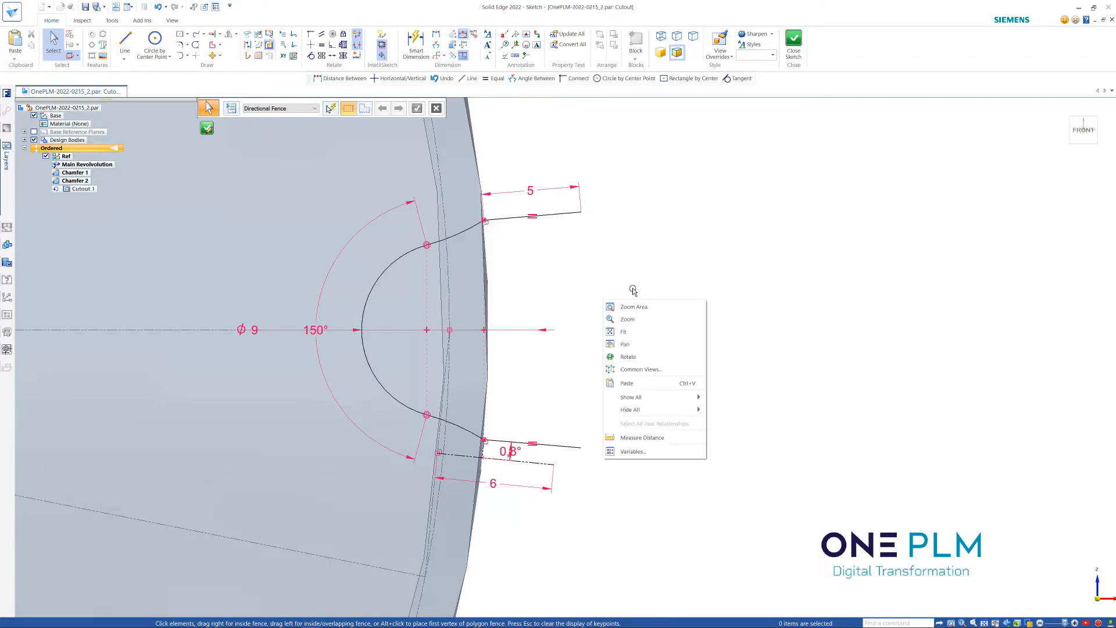
left_click(655, 452)
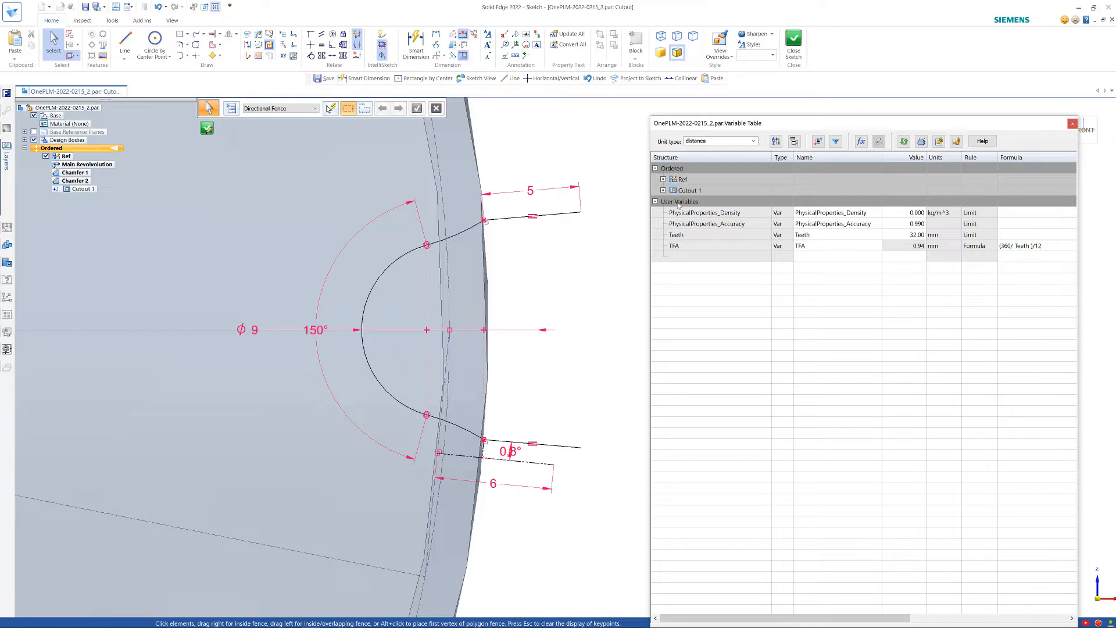
left_click(663, 191)
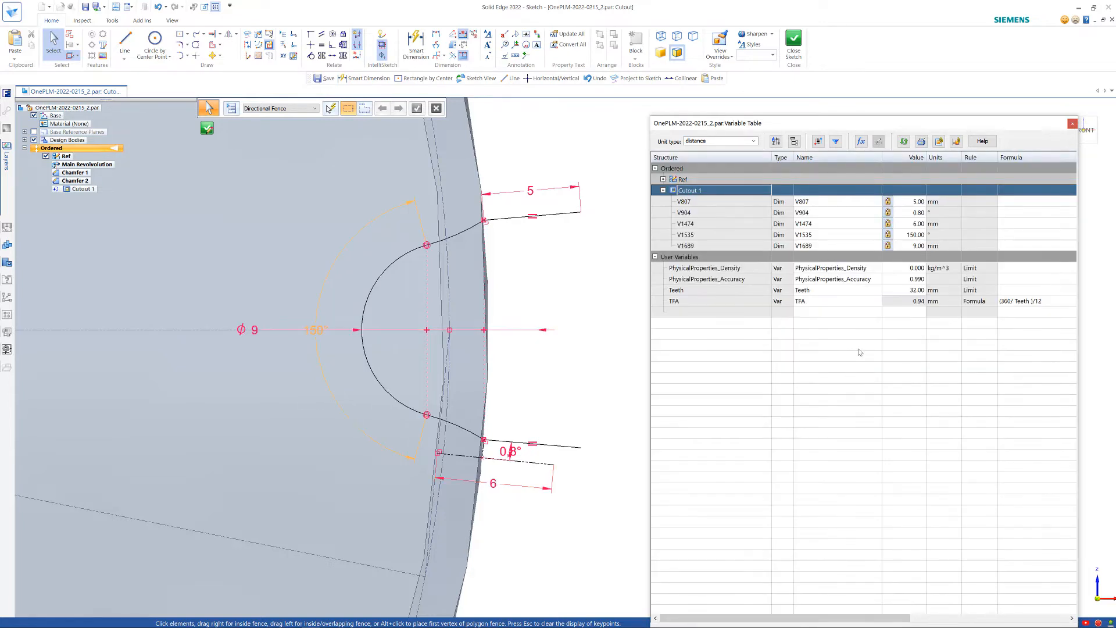
left_click(1007, 213)
type("=TFA")
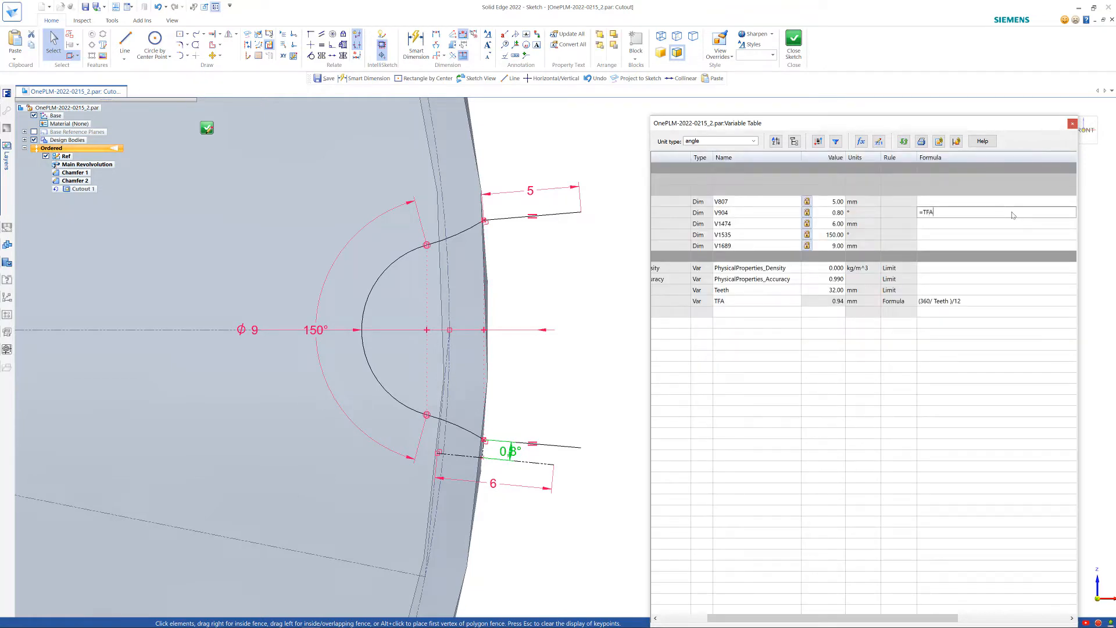
key("Return")
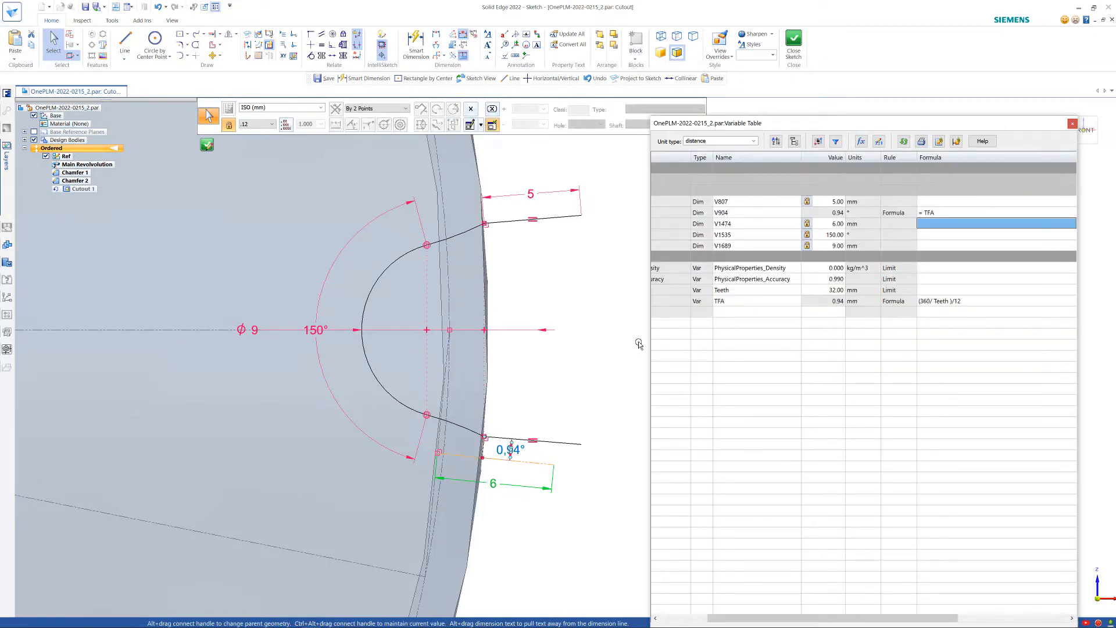
Step: Test the cutout sketch with the Teeth variable set to 40, 16 and 24 in turn
left_click(834, 290)
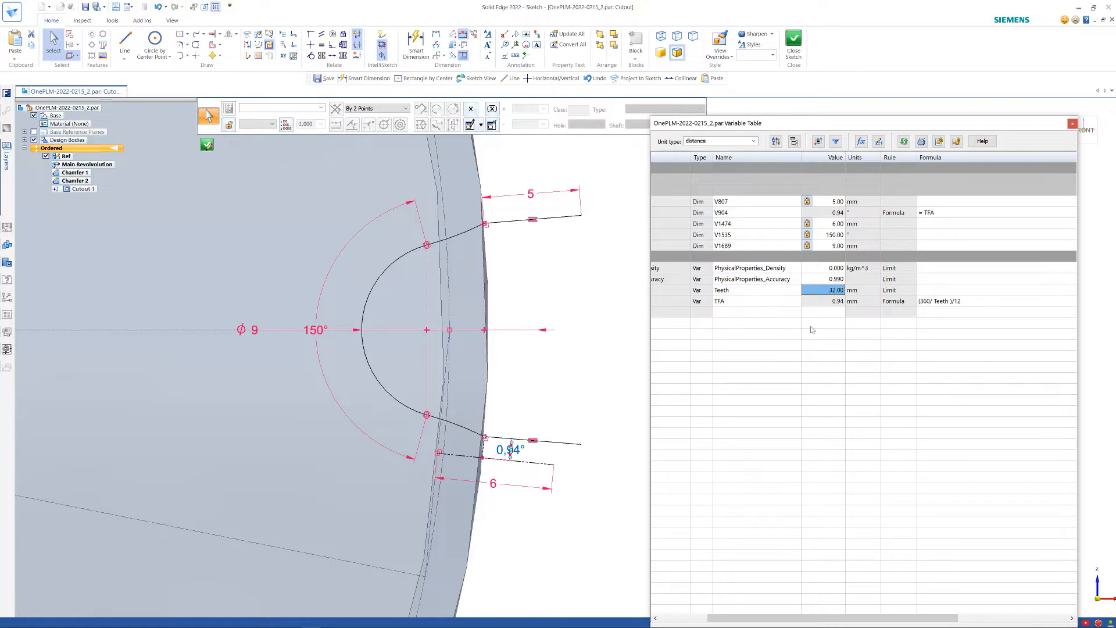
type("40")
key("Return")
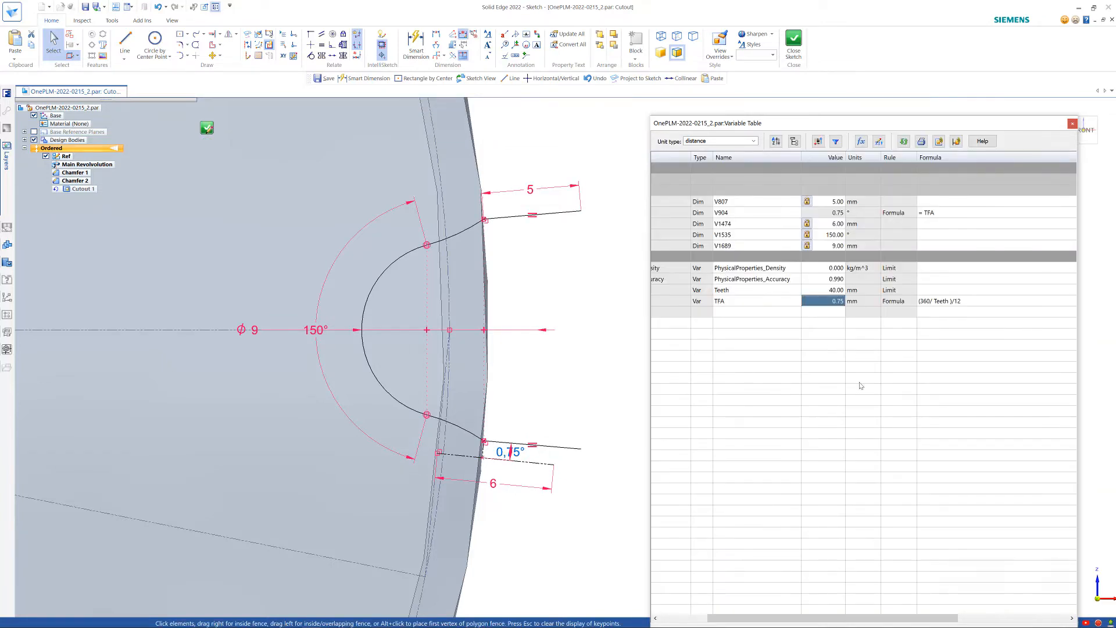
left_click(833, 291)
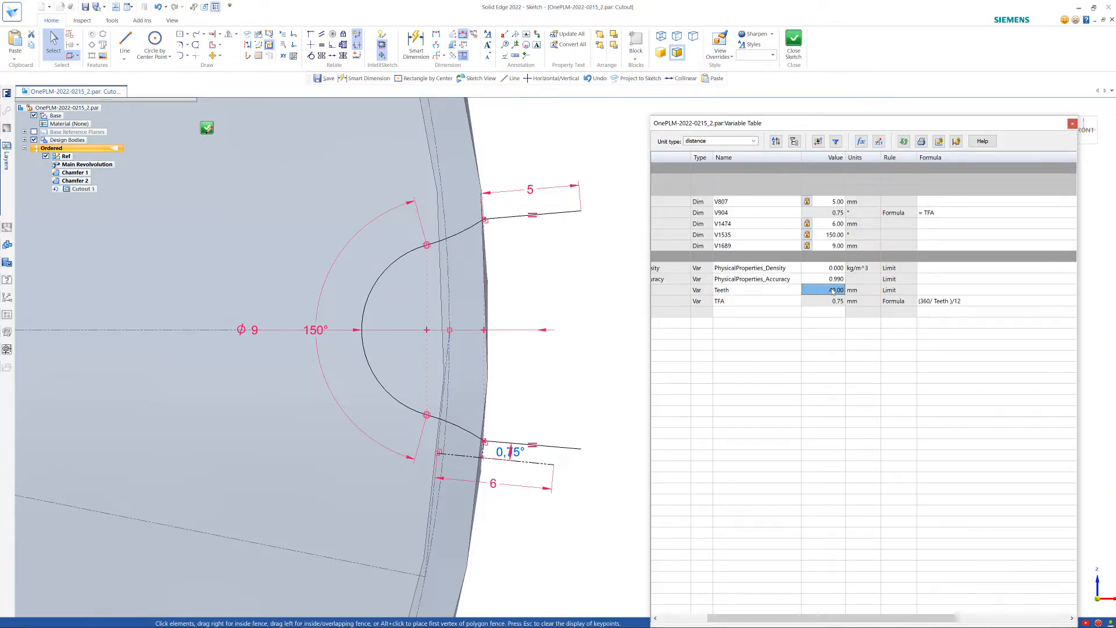
type("16")
key("Return")
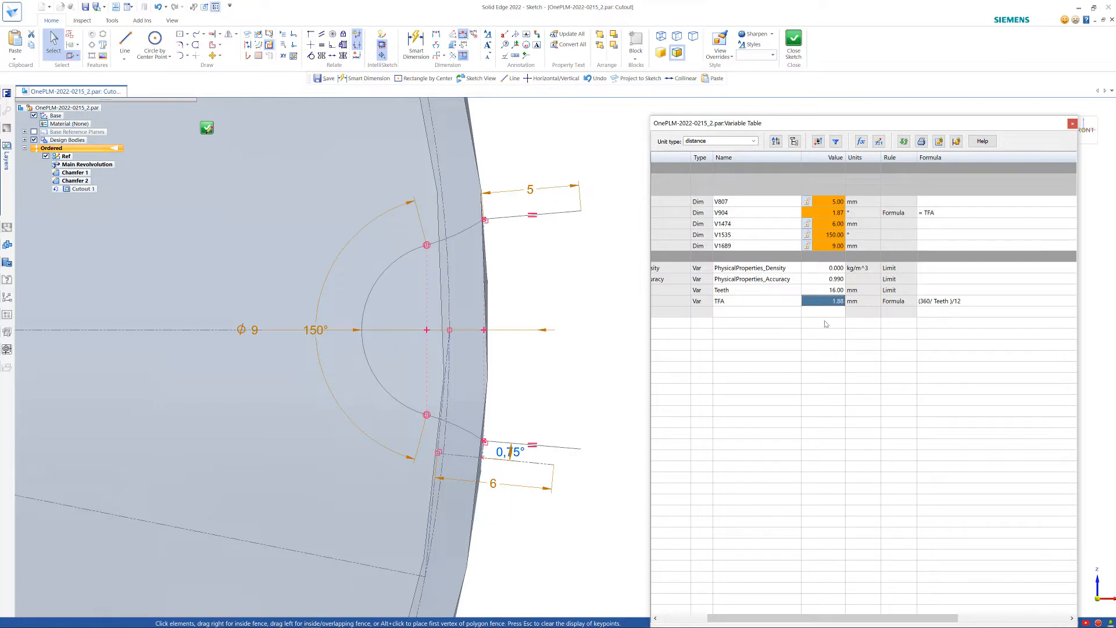
left_click(834, 290)
type("24")
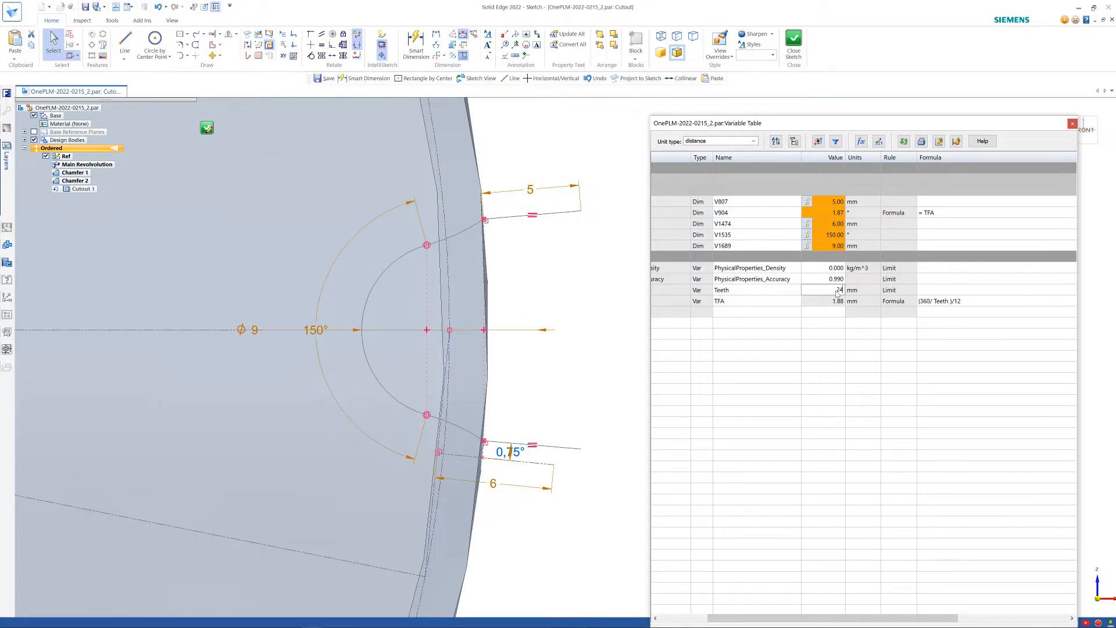
key("Return")
left_click(847, 366)
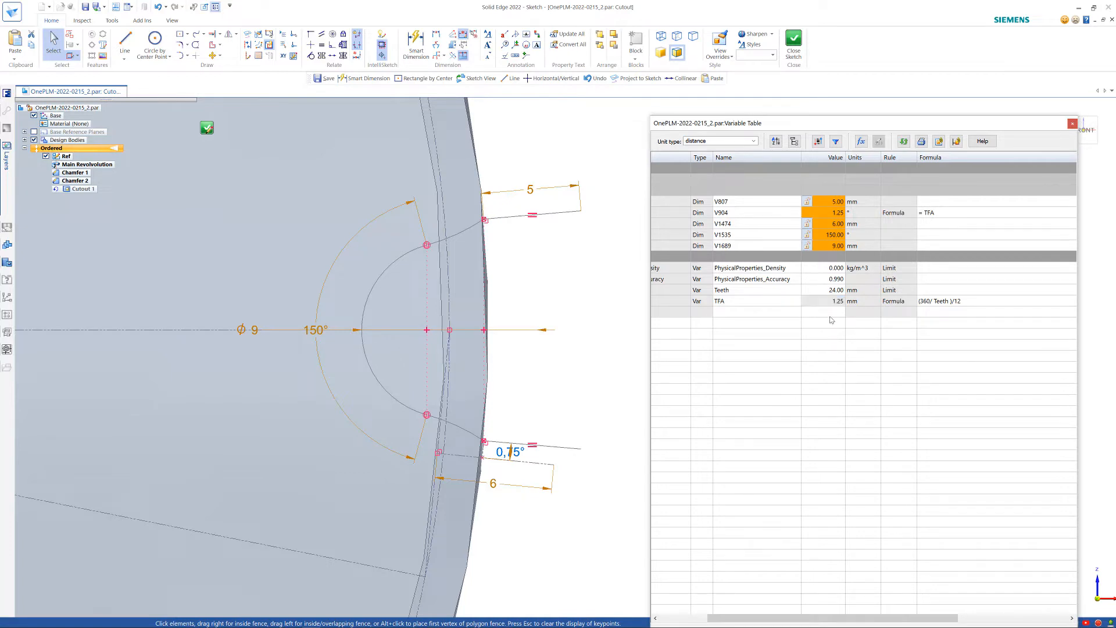
Step: Set the Teeth variable back to 32
left_click(836, 290)
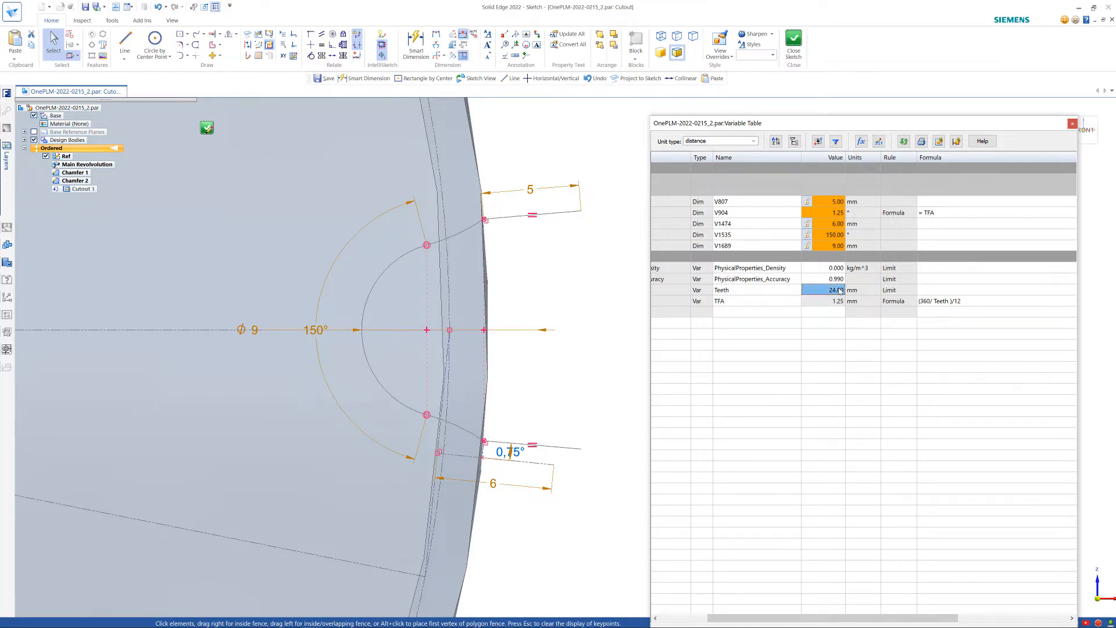
type("32")
key("Return")
left_click(837, 388)
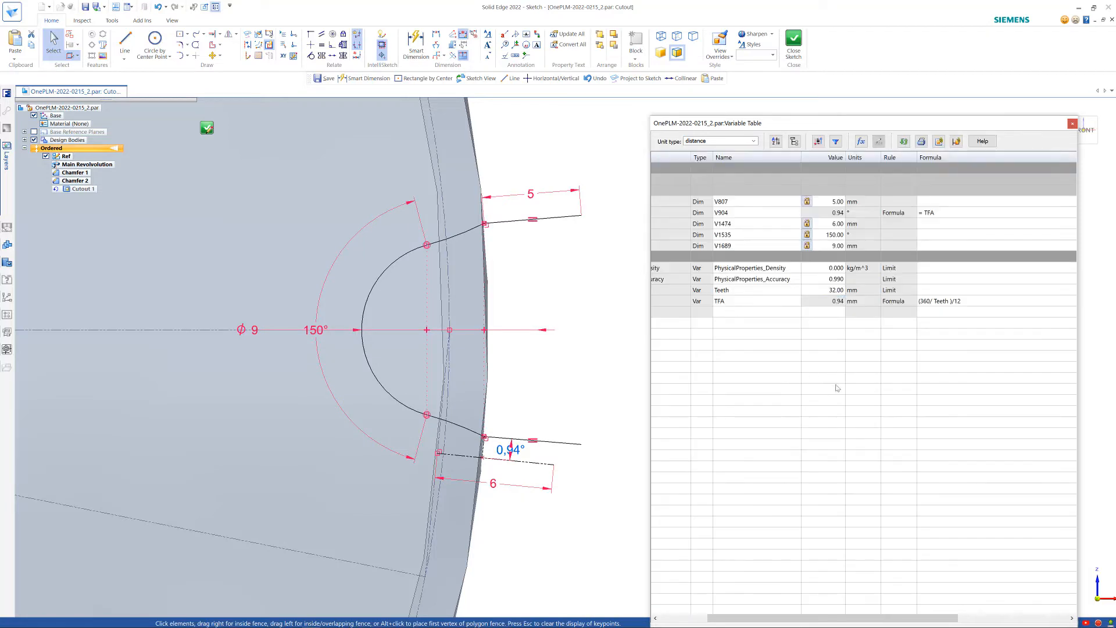
Step: Move the variable table clear of the sketch and try to finish the cutout sketch
scroll(566, 371, "down", 5)
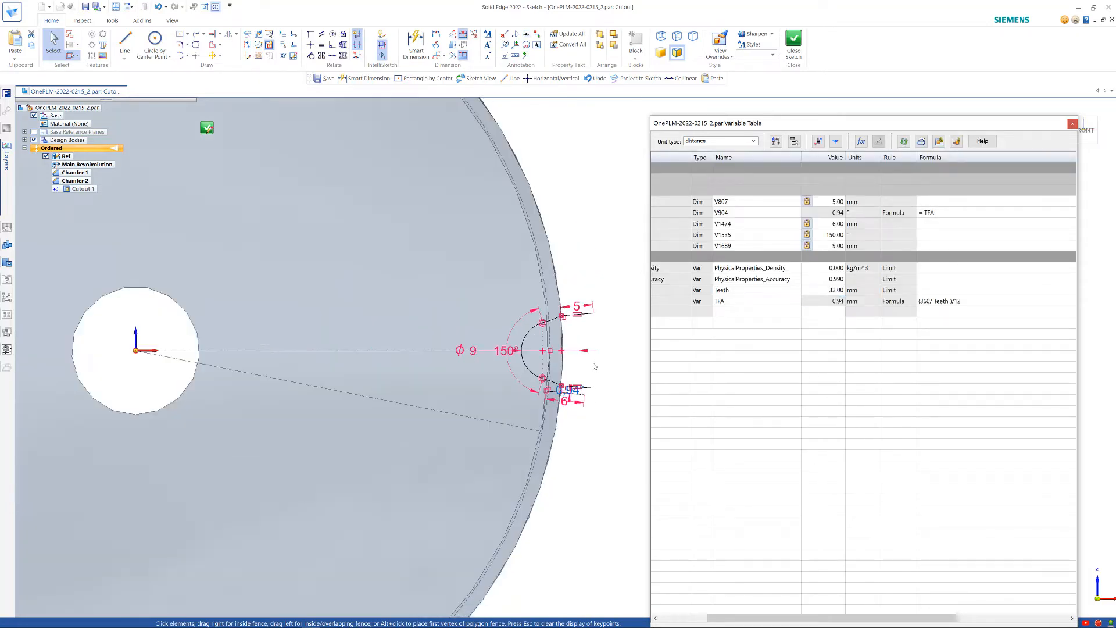
scroll(612, 391, "up", 2)
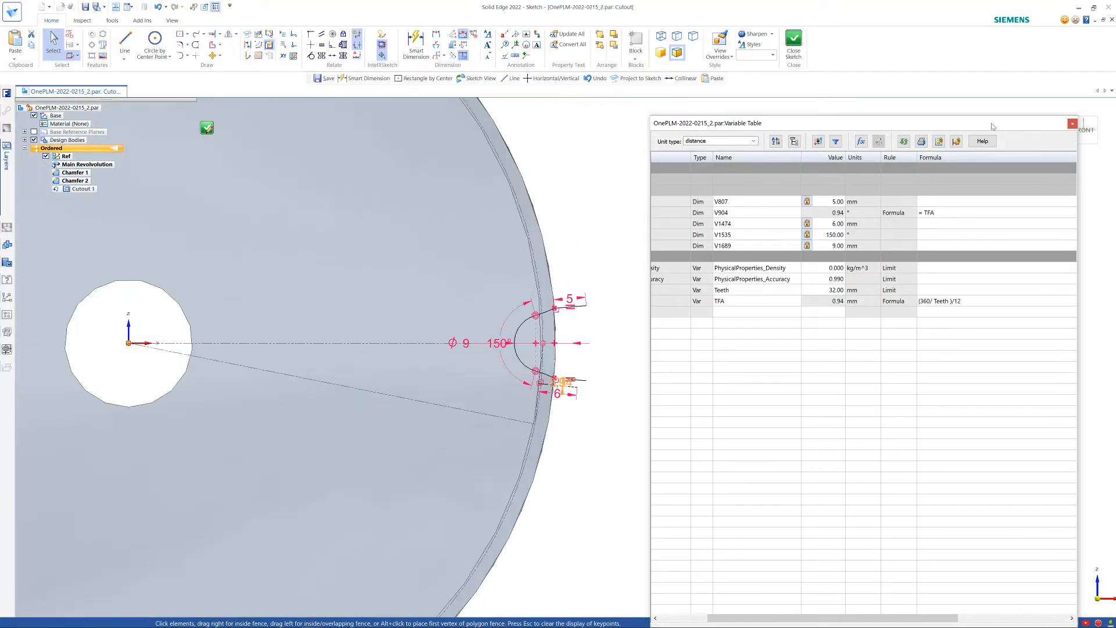
left_click_drag(1040, 123, 1075, 123)
left_click(793, 39)
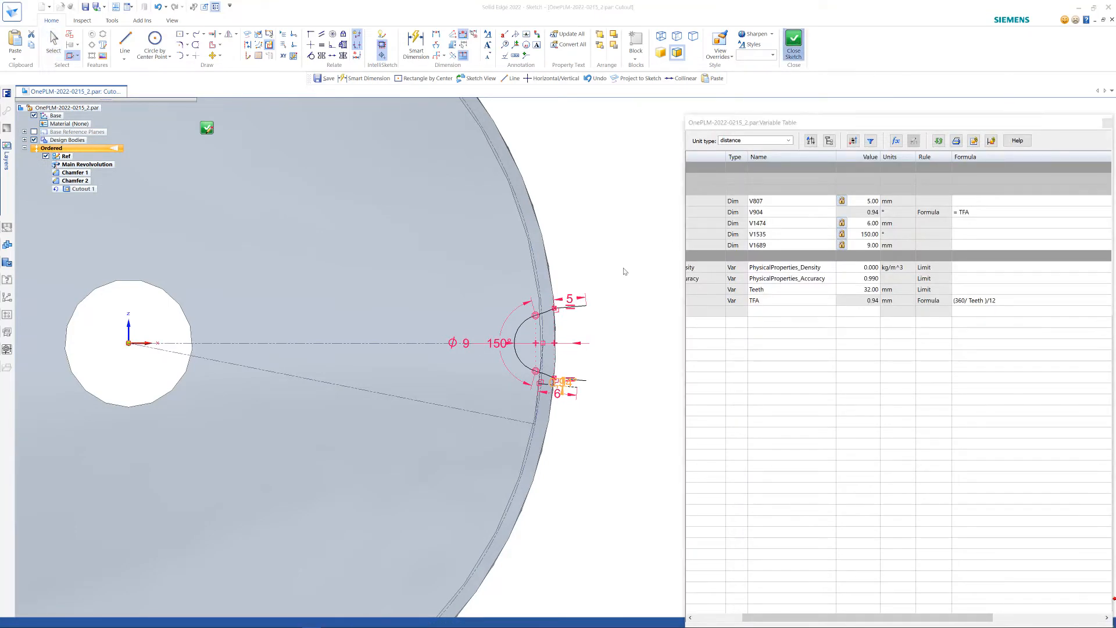
Step: Examine the cutout profile's disconnected-element errors around both flanks and close the Profile Error Assistant
scroll(572, 335, "up", 1)
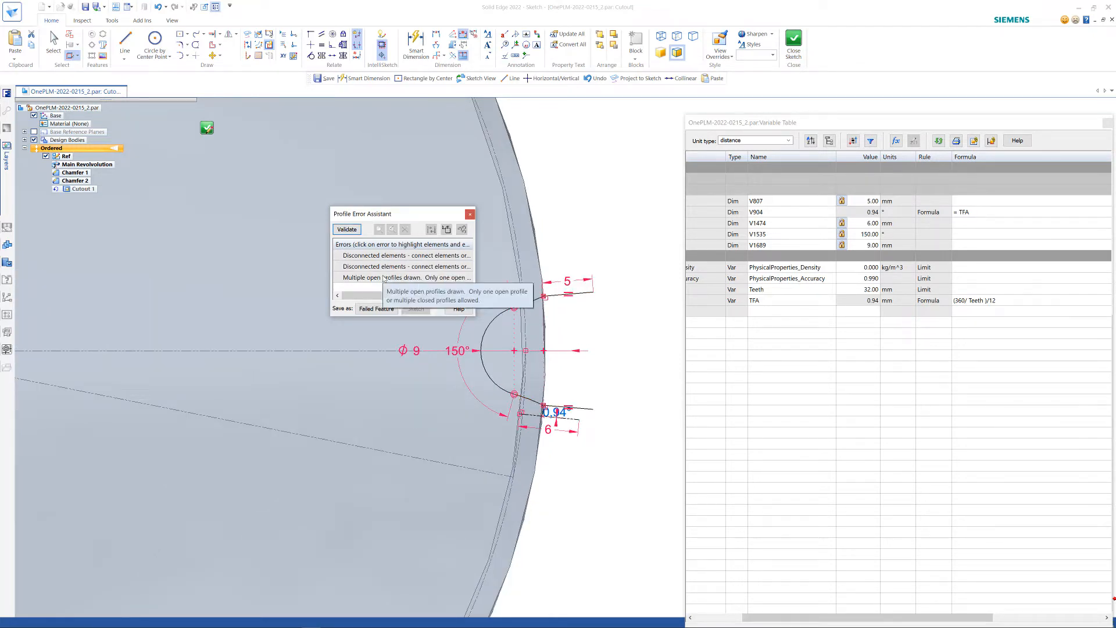
scroll(572, 399, "up", 4)
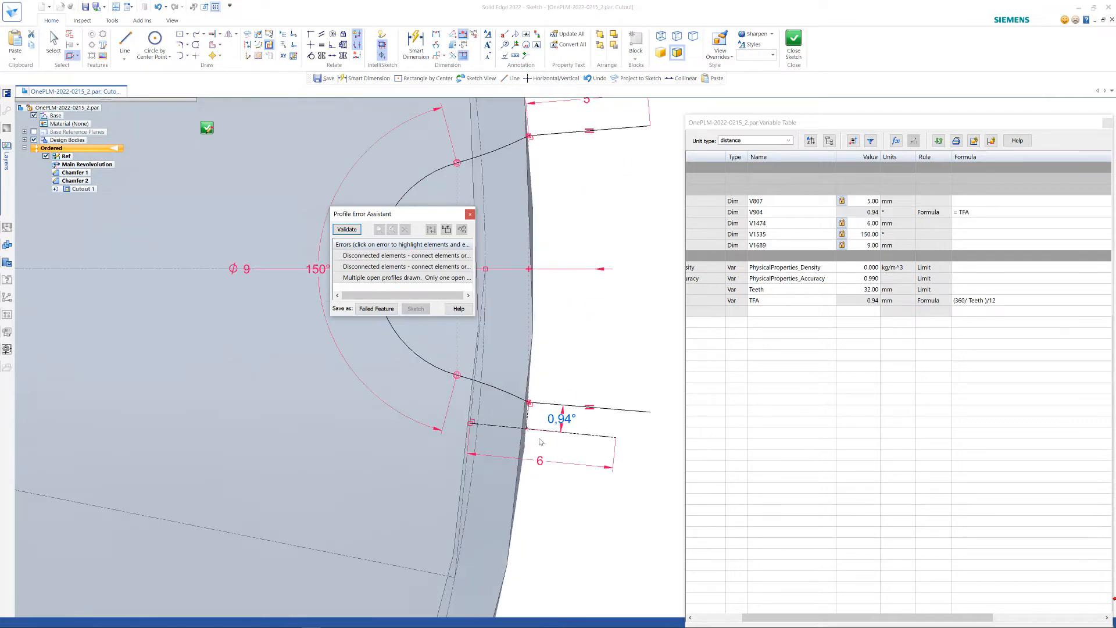
scroll(567, 400, "down", 4)
scroll(559, 401, "up", 2)
scroll(557, 401, "up", 2)
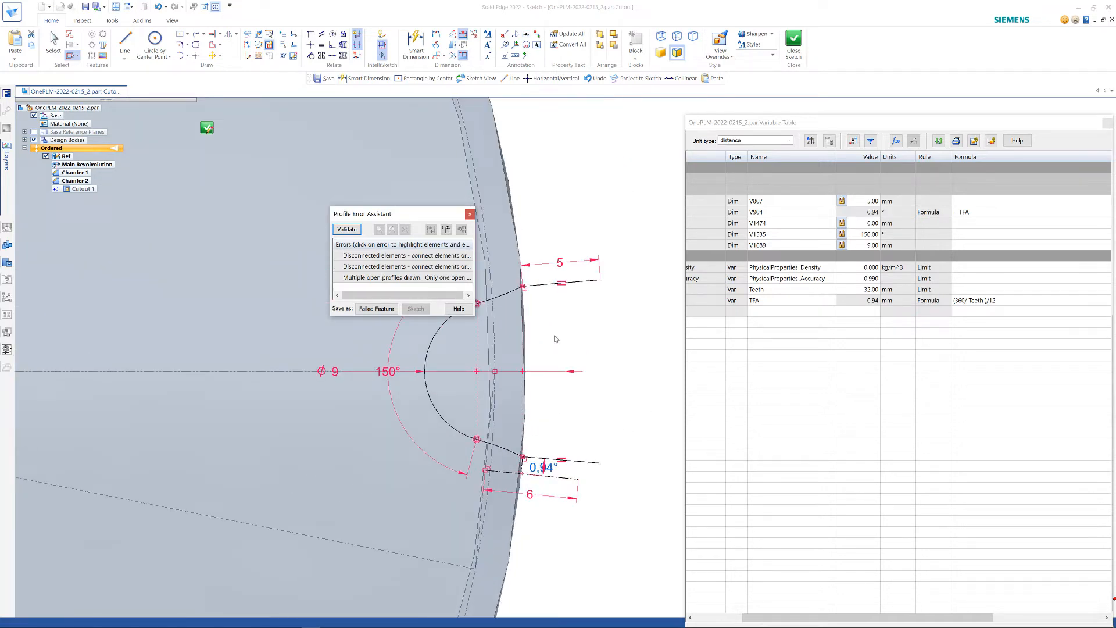
scroll(581, 328, "down", 2)
left_click(361, 256)
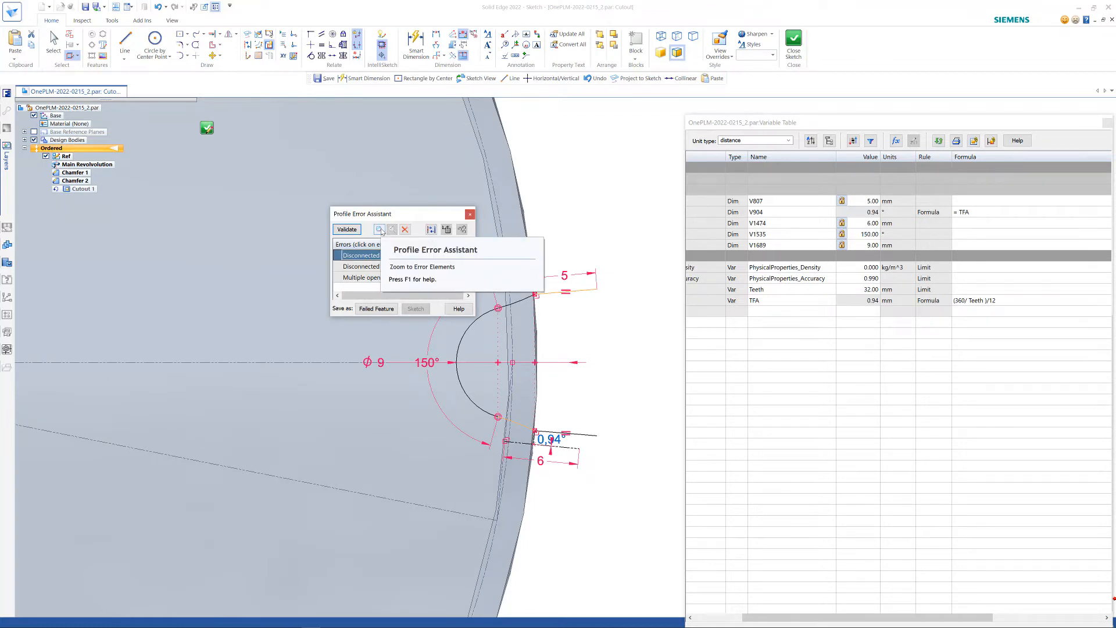
left_click(469, 214)
scroll(526, 290, "up", 4)
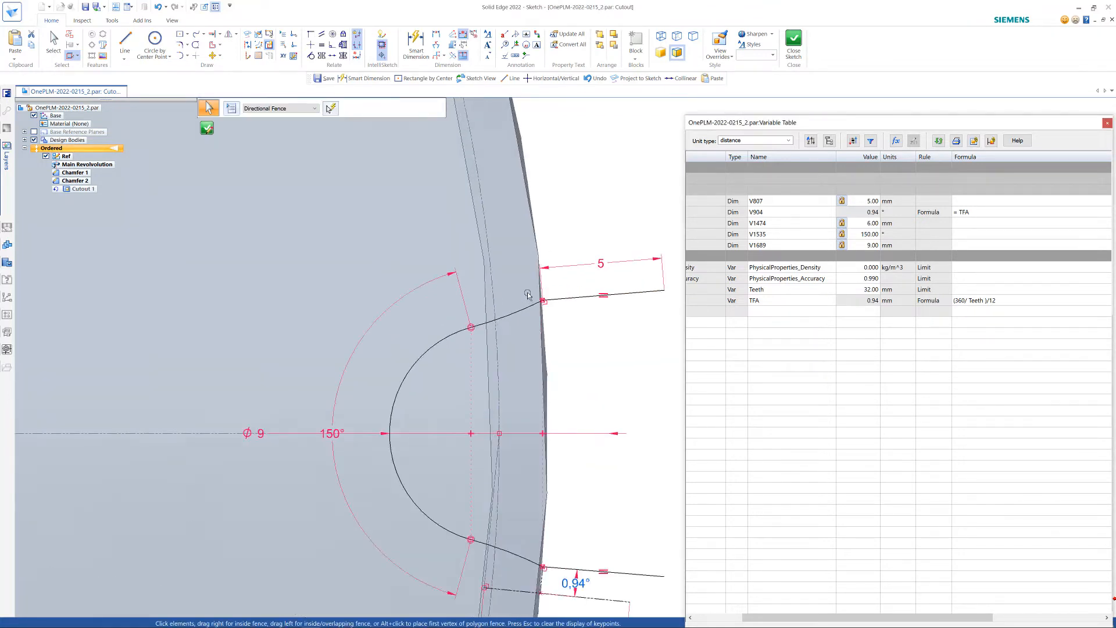
Step: Trim the sketch corners where the flank arcs meet the upper outer line and the lower end of the root arc
left_click(196, 56)
left_click(569, 301)
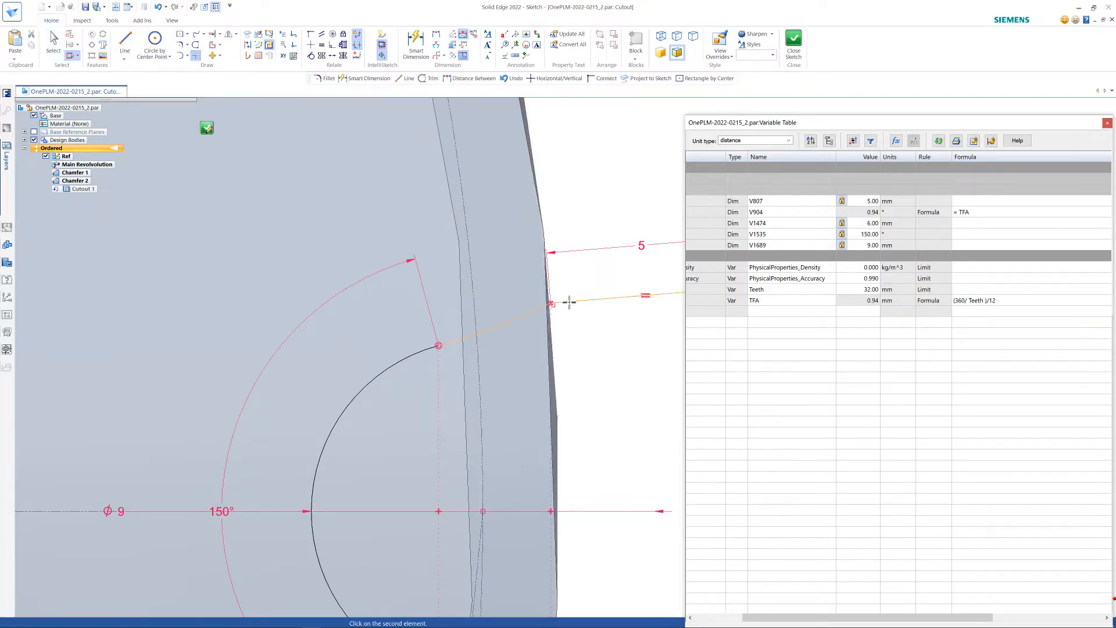
left_click(569, 301)
scroll(508, 277, "down", 3)
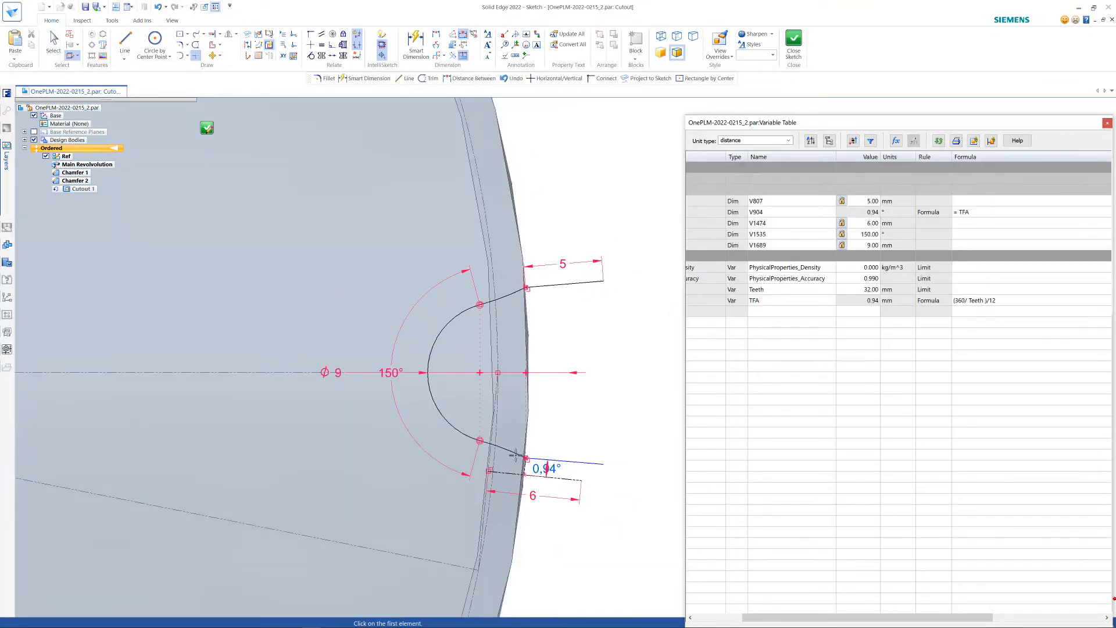
scroll(516, 455, "up", 1)
left_click(479, 439)
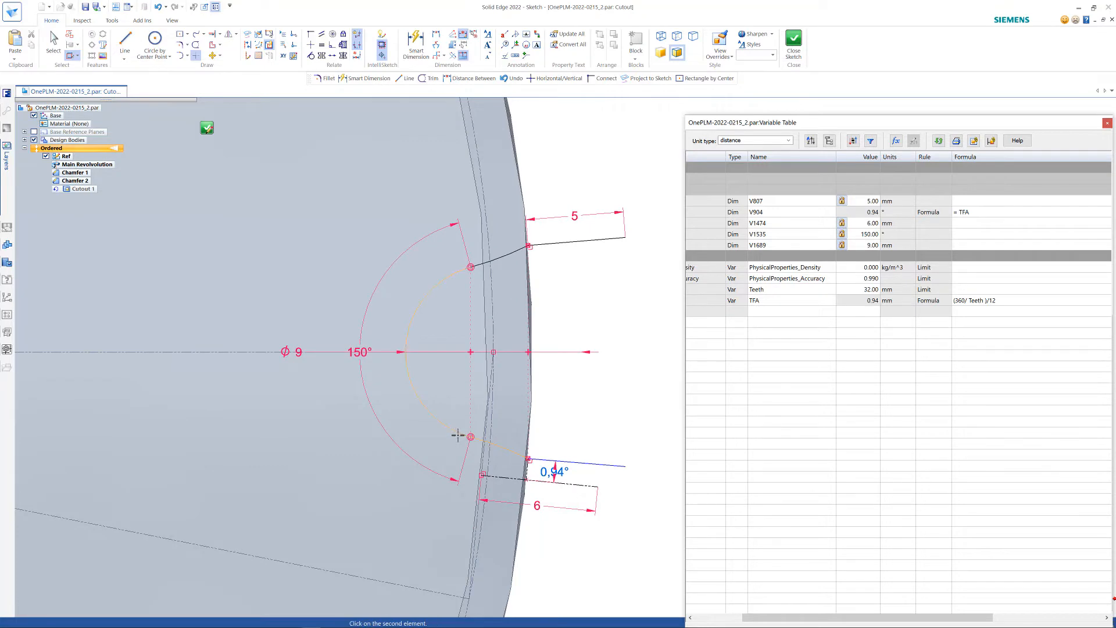
left_click(537, 421)
Step: Apply an equal relation between the upper and lower outer lines of the tooth-gap profile
left_click(321, 44)
left_click(576, 239)
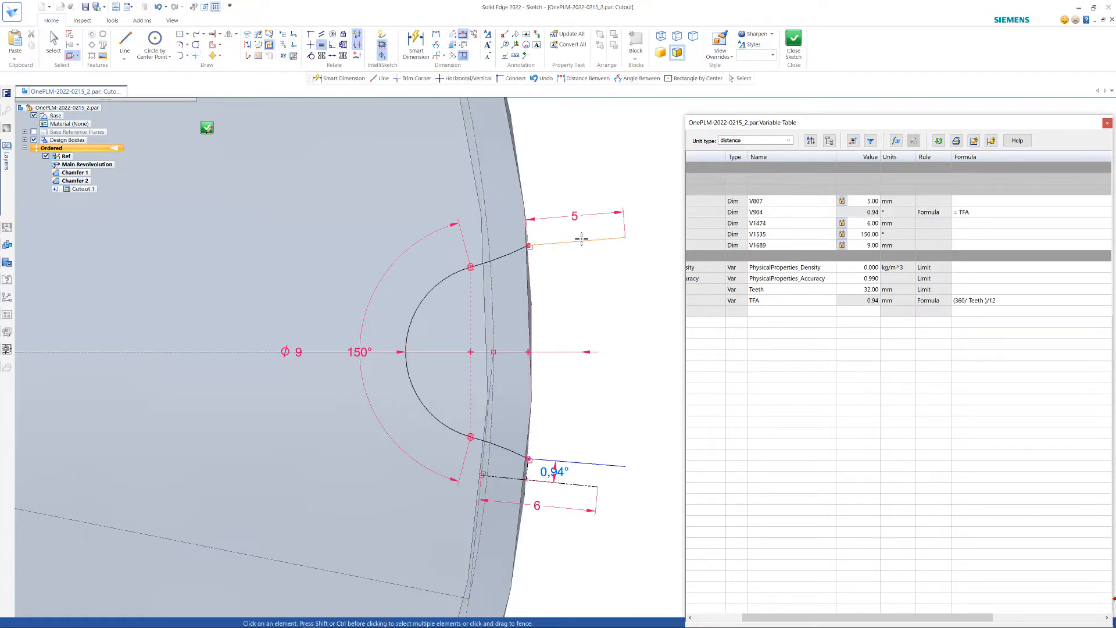
left_click(599, 463)
Step: Close the sketch, finish the tooth-gap cutout and hide the Ref sketch
left_click(792, 45)
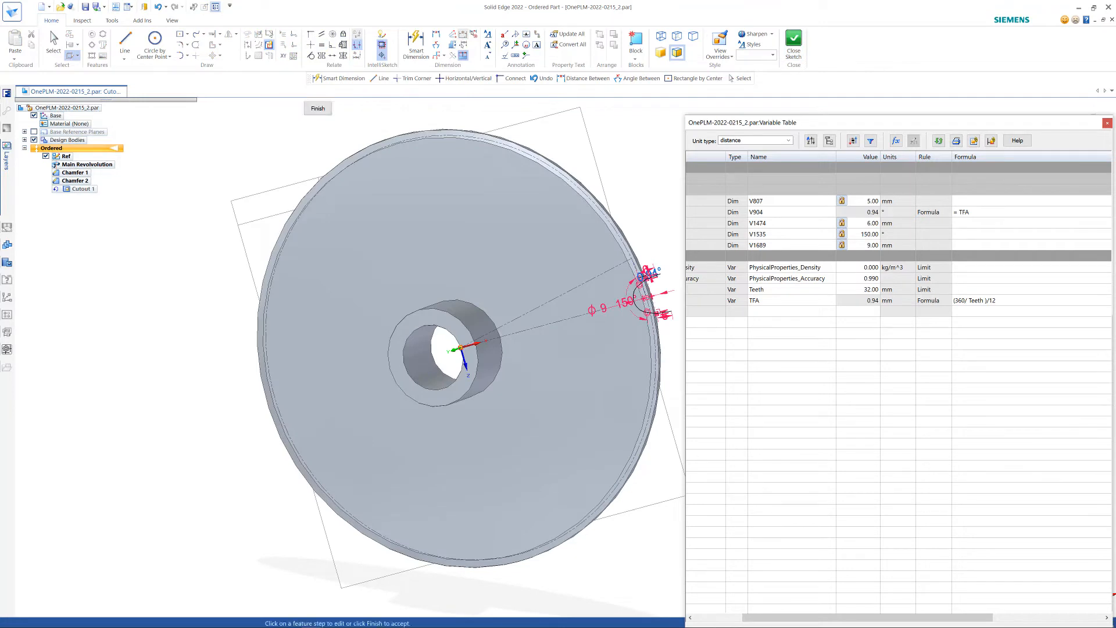
left_click(324, 110)
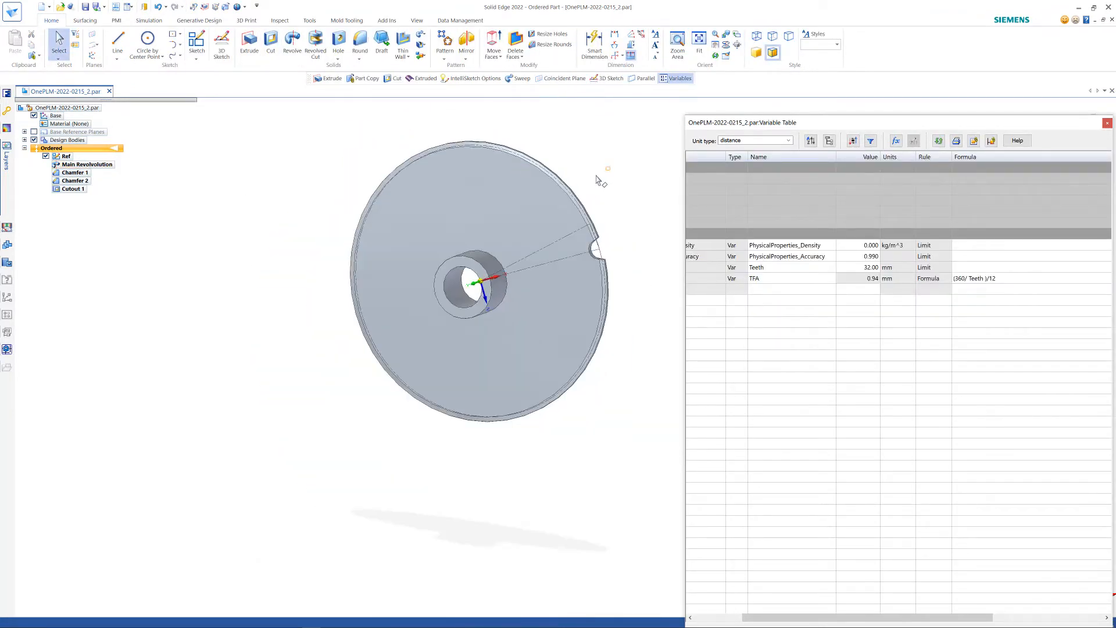
scroll(604, 209, "up", 5)
scroll(634, 310, "down", 5)
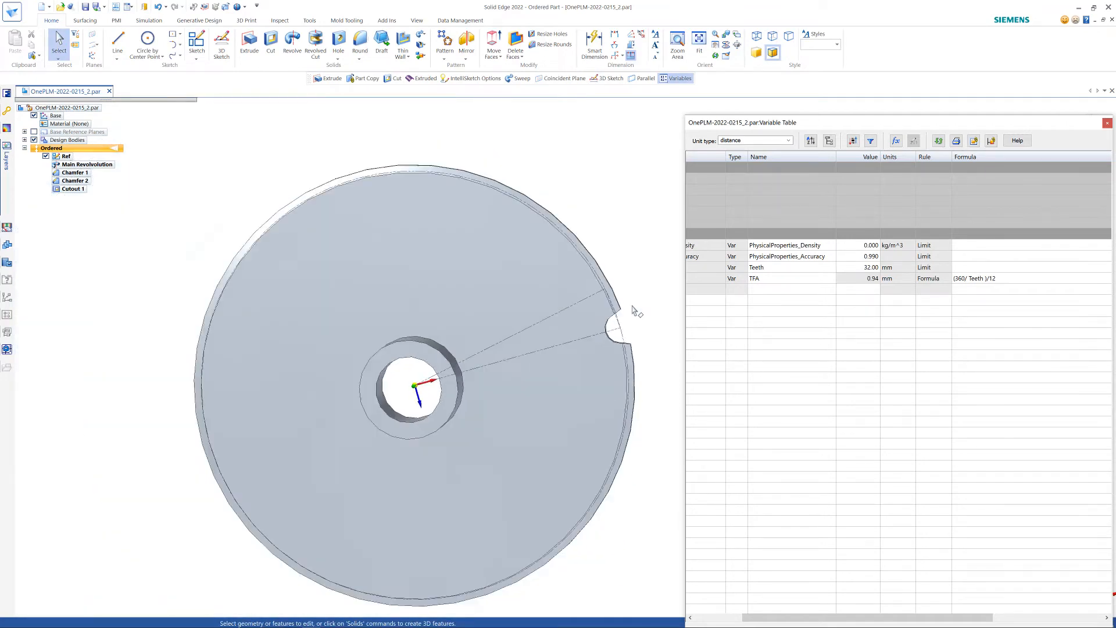
scroll(634, 309, "up", 2)
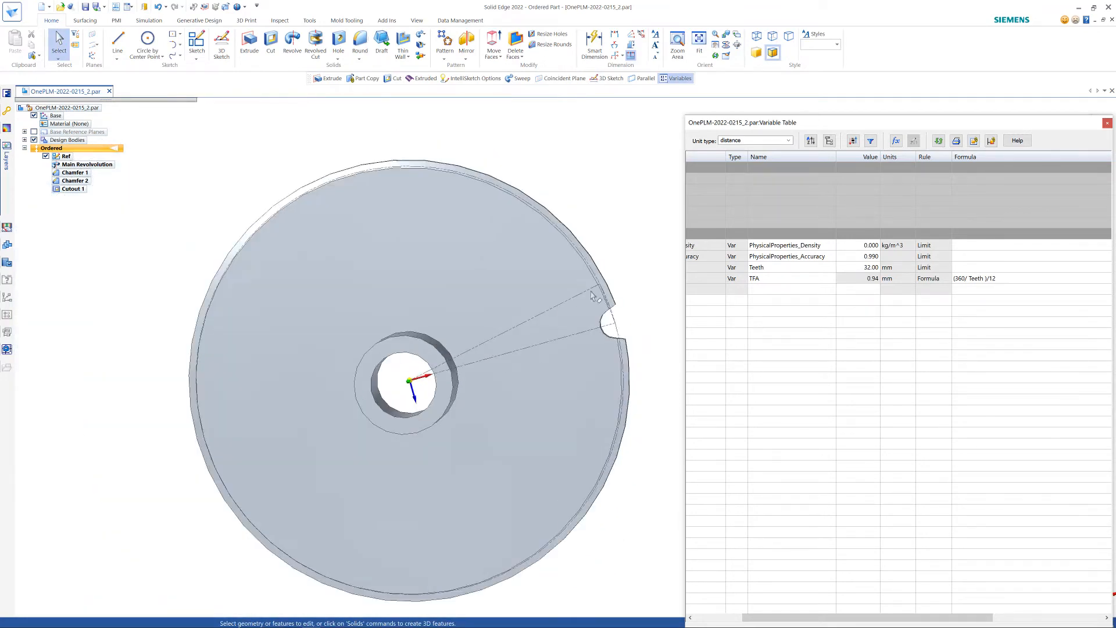
left_click(46, 156)
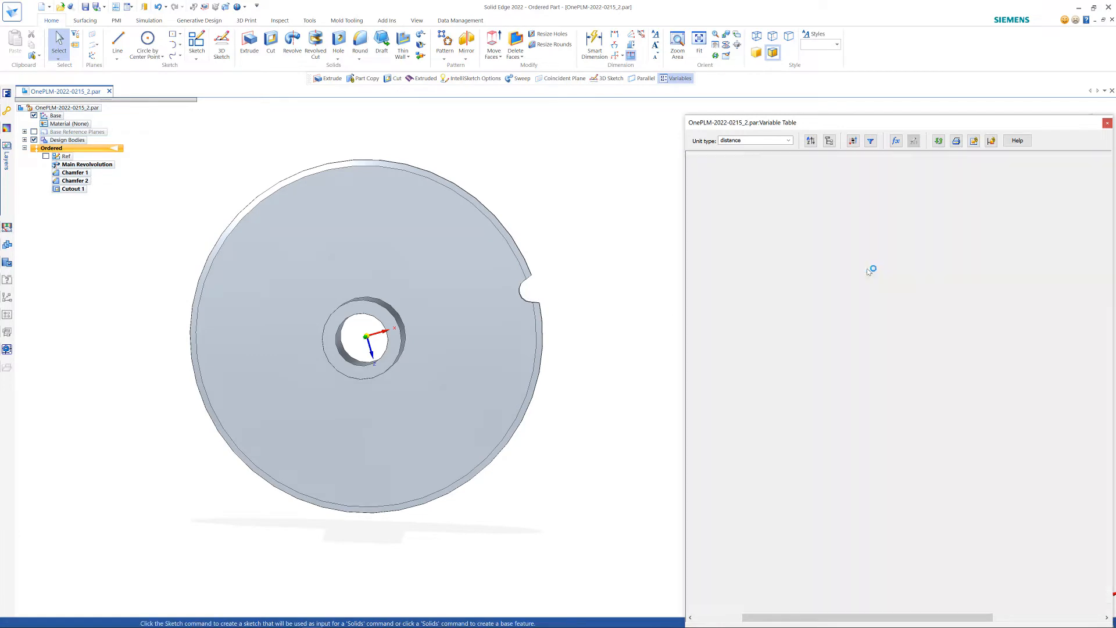
Step: Test the parametric disc by setting the Teeth variable to 24, 52, 10 and 32 in turn
type("2")
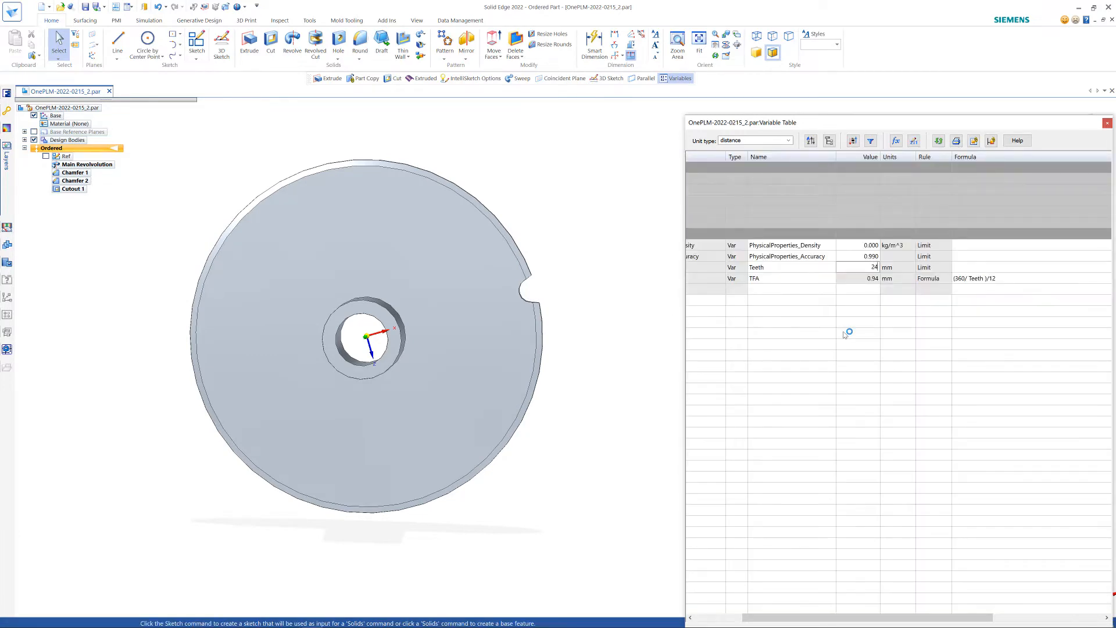
type("4")
key("Return")
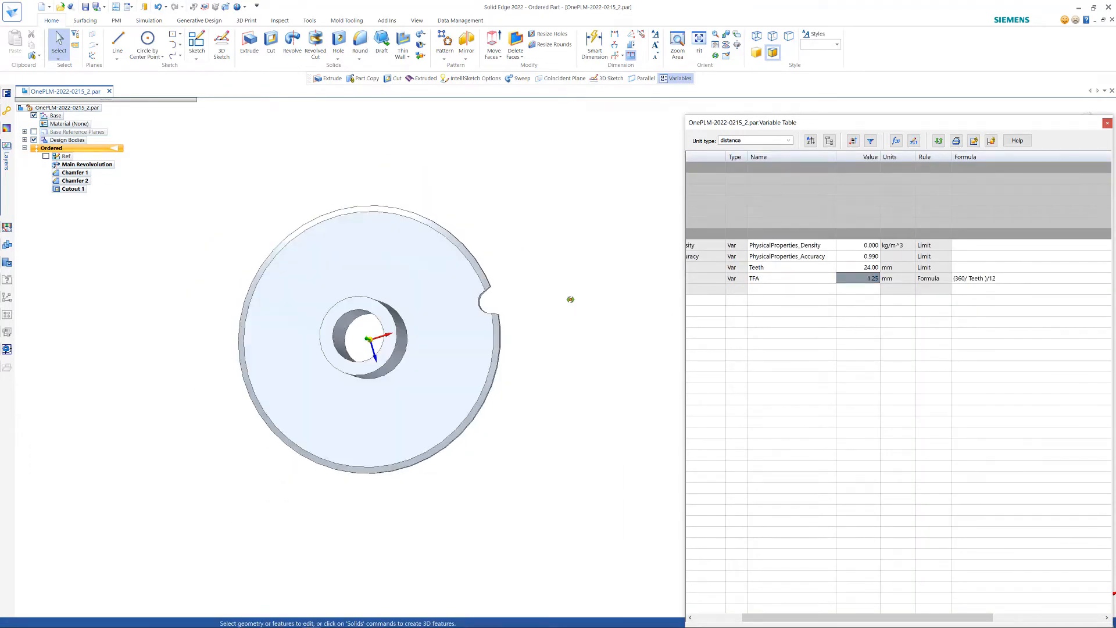
left_click(874, 268)
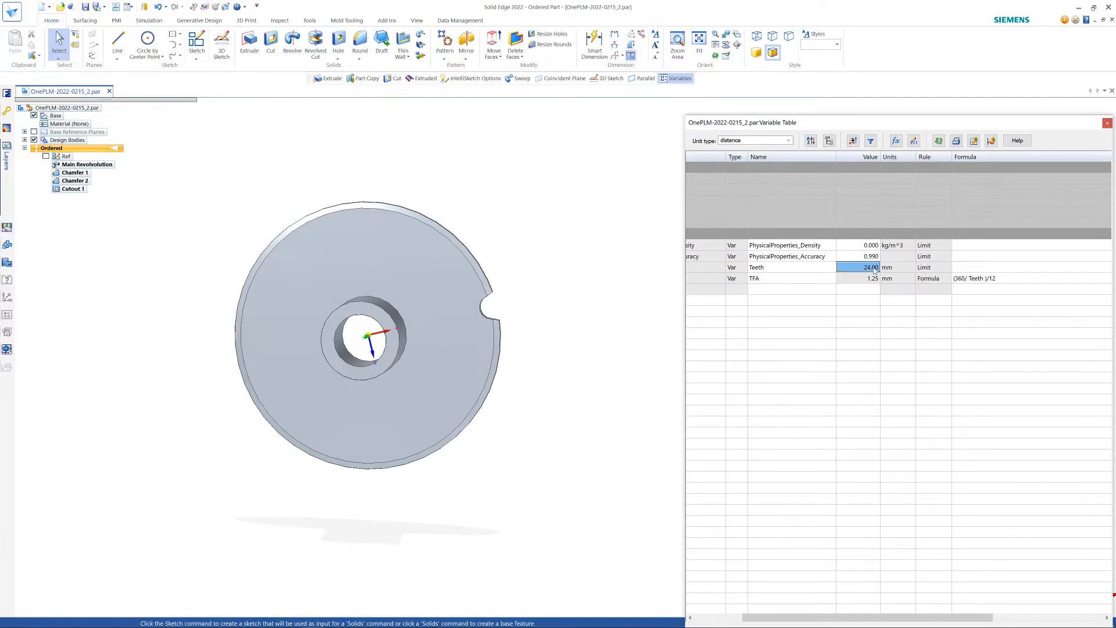
type("52")
key("Return")
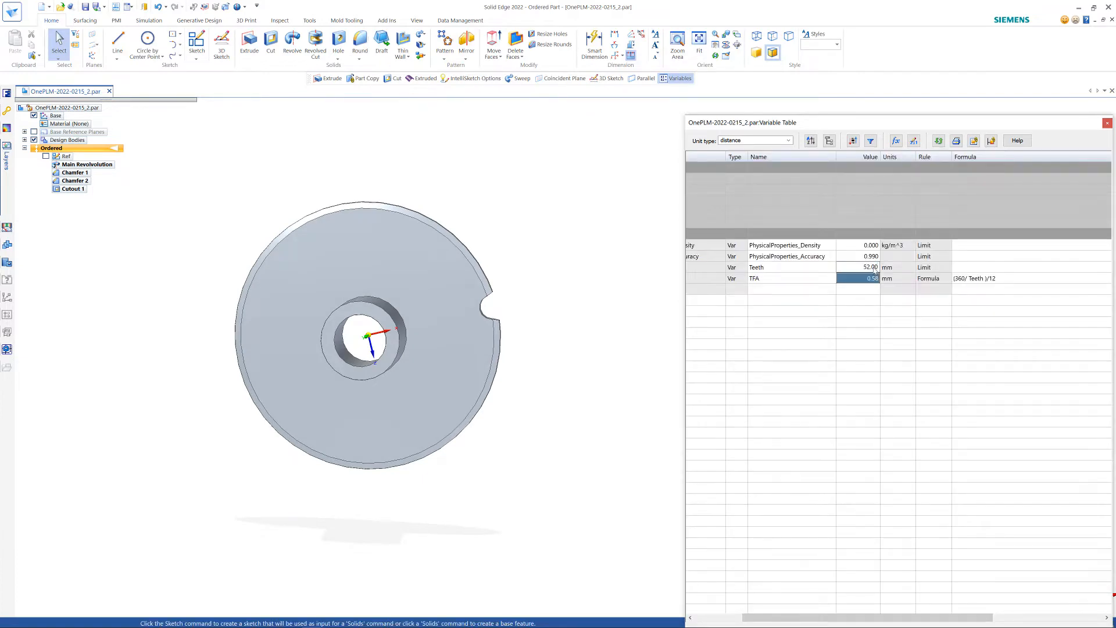
left_click(868, 269)
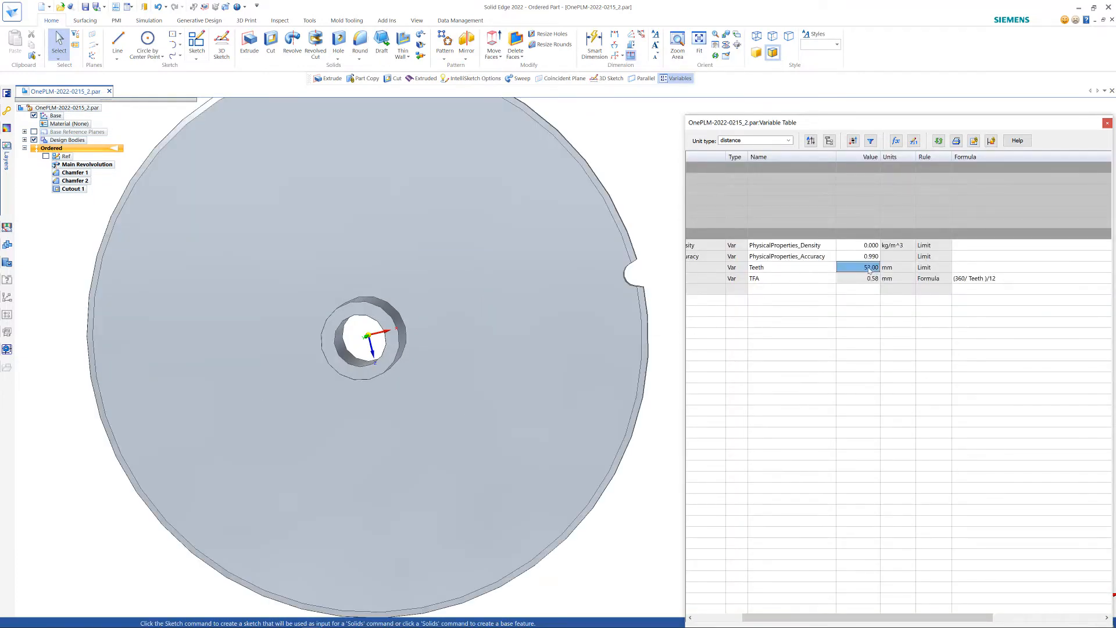
type("10")
key("Return")
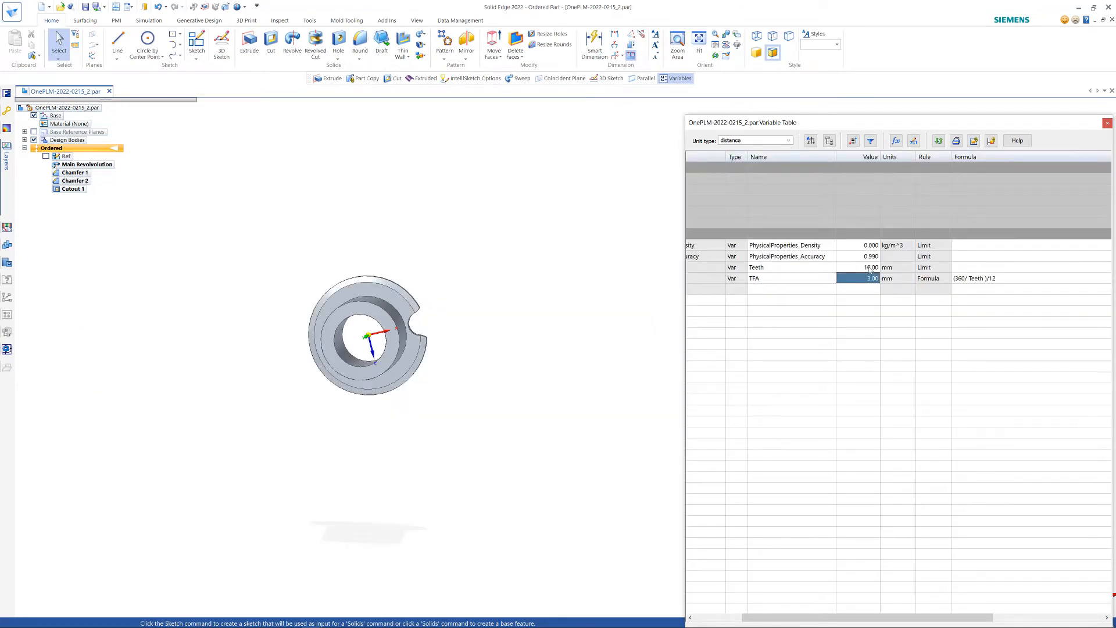
left_click(869, 269)
type("32")
key("Return")
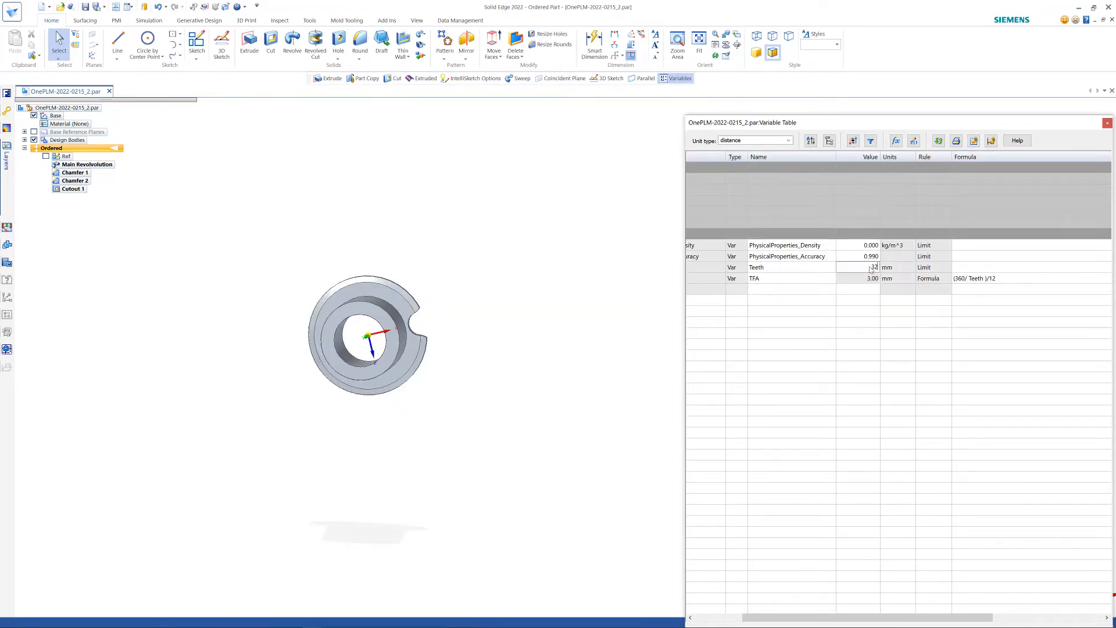
Step: Set the Teeth variable to 24
left_click(870, 269)
type("24")
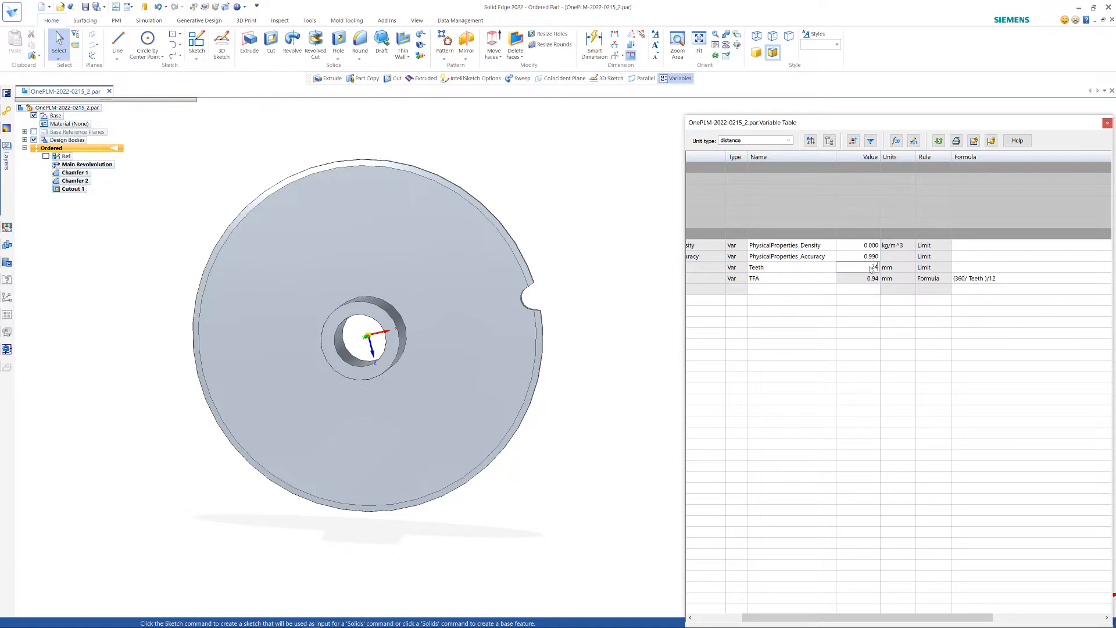
key("Return")
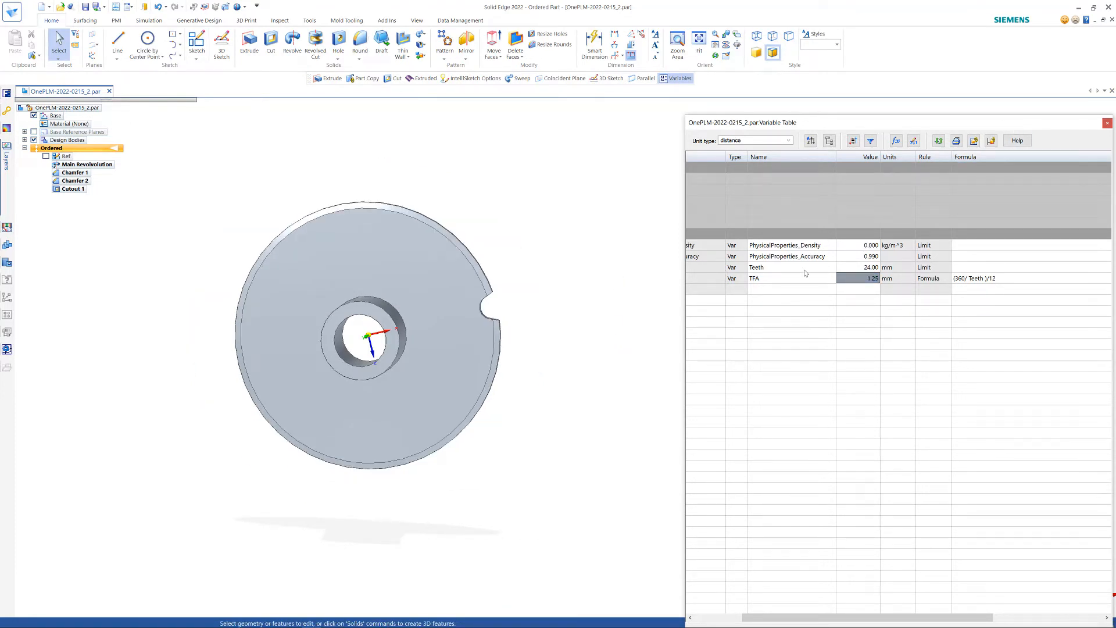
Step: Check the minimum and maximum limits in the variable rule of Teeth
left_click(763, 270)
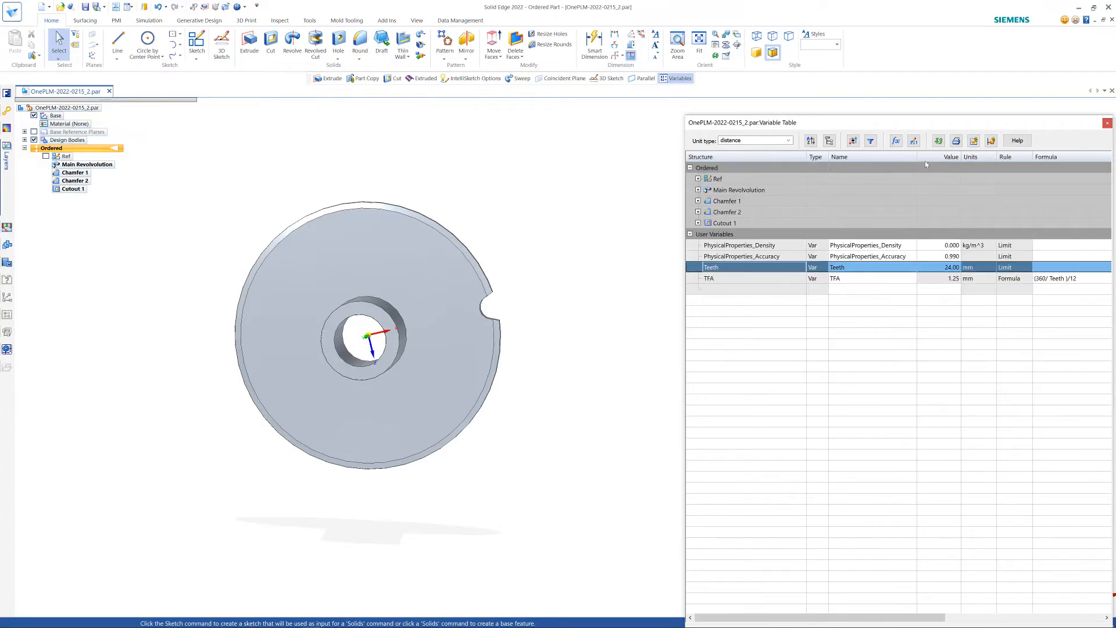
left_click(914, 141)
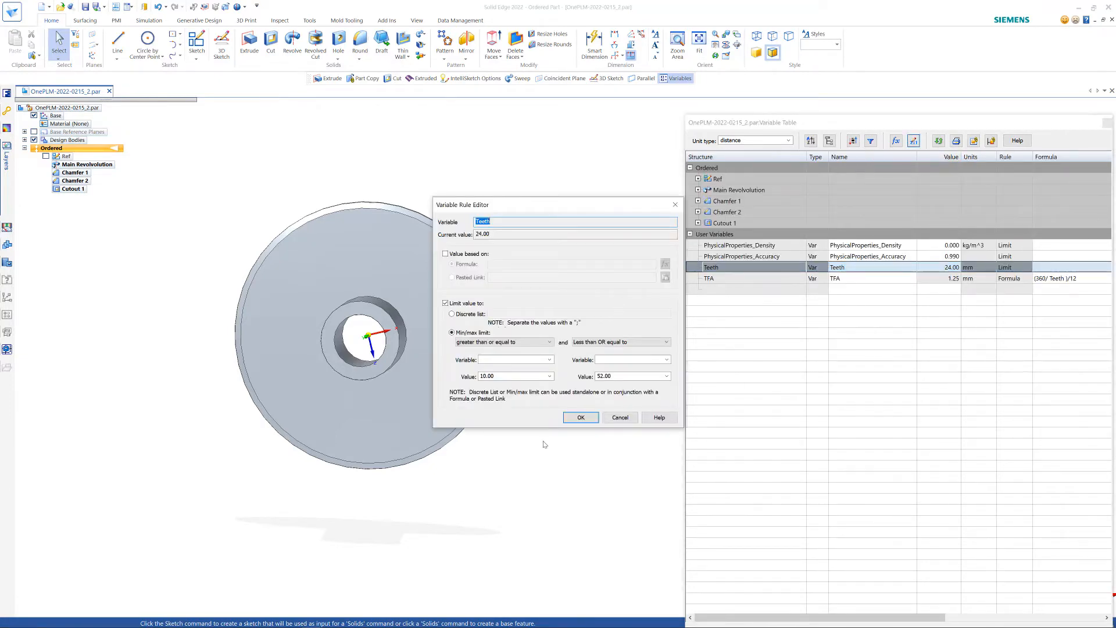
left_click(581, 417)
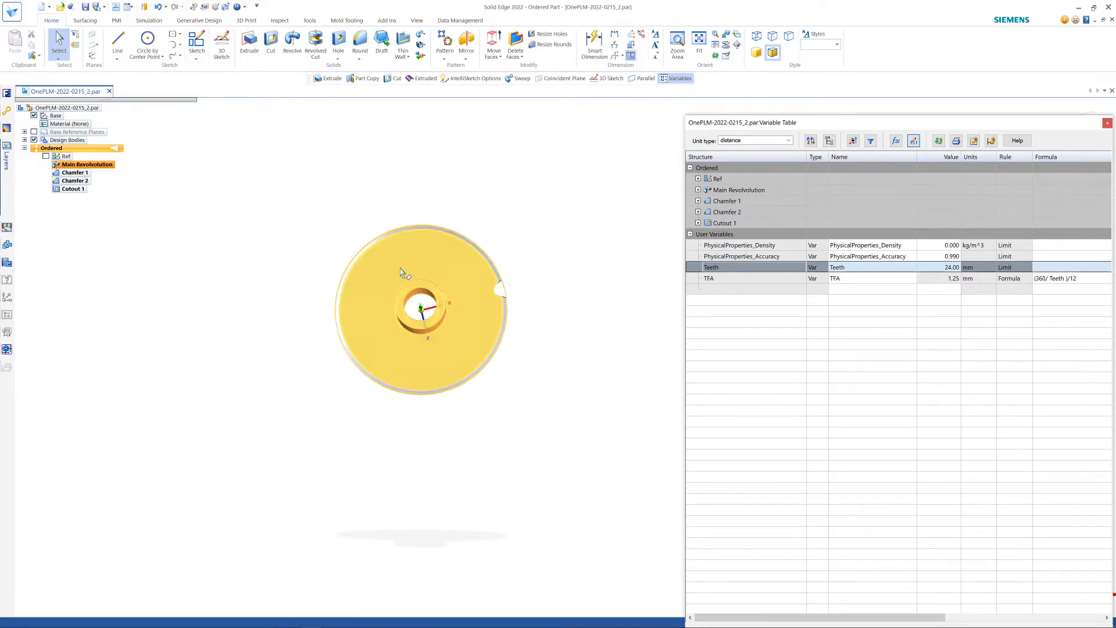
Step: Create a full circular pattern of the tooth-gap cutout on the disc face, centred on the bore, with a count of 16
left_click(445, 43)
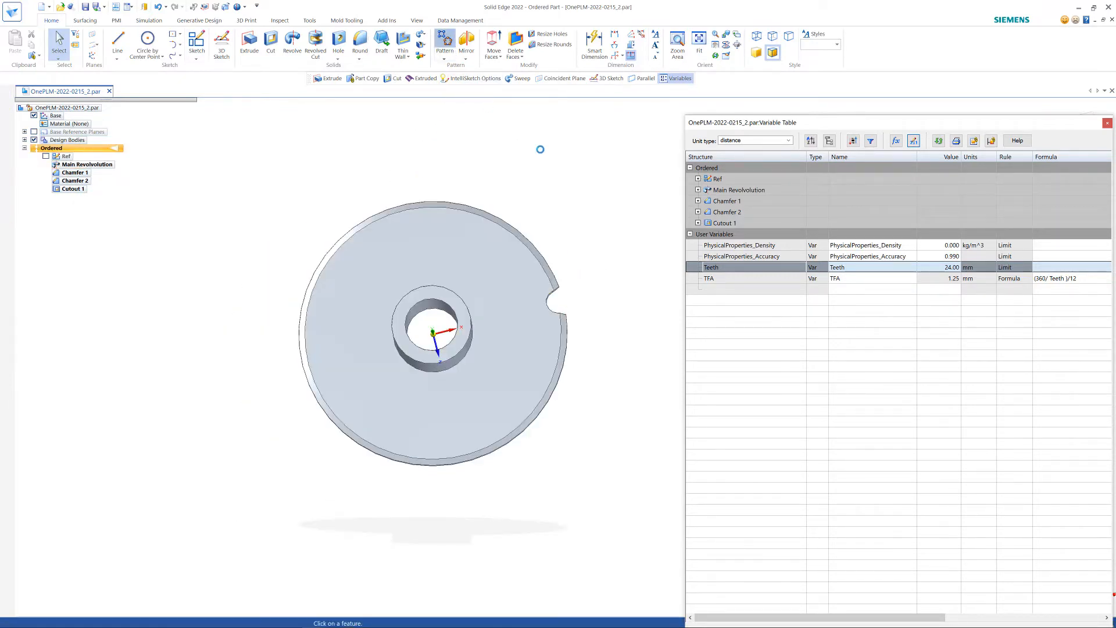
left_click(554, 297)
right_click(473, 281)
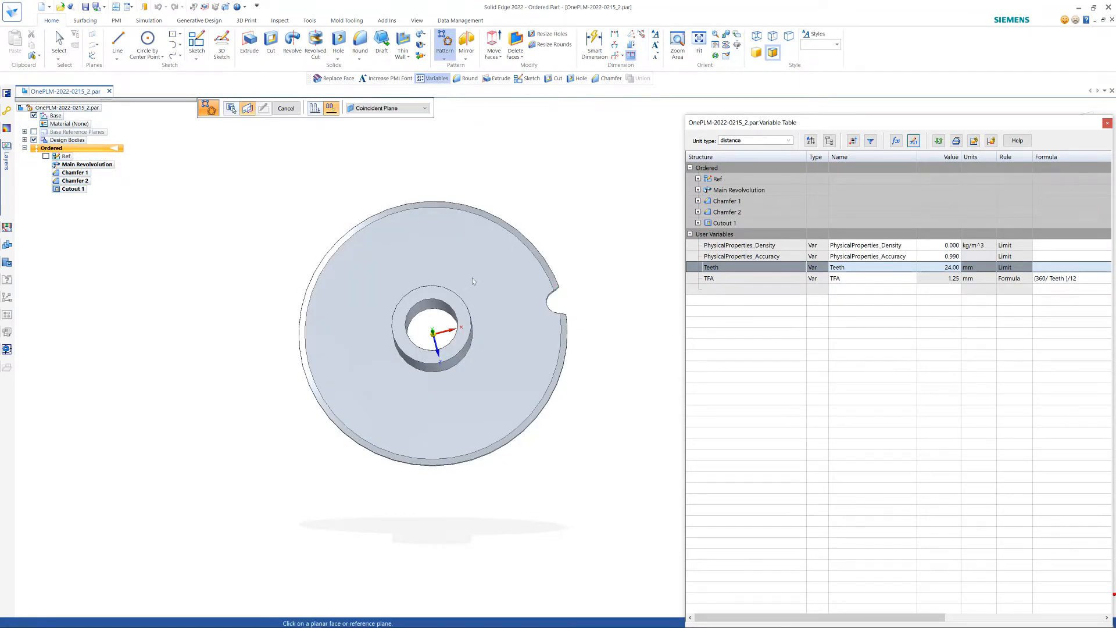
left_click(473, 280)
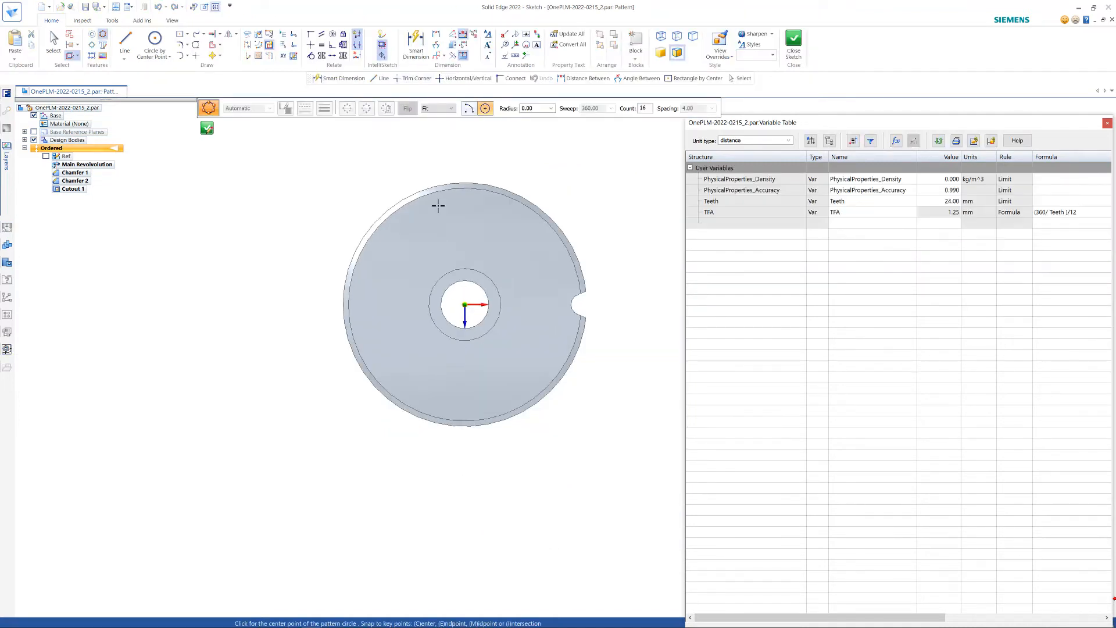
scroll(643, 211, "up", 2)
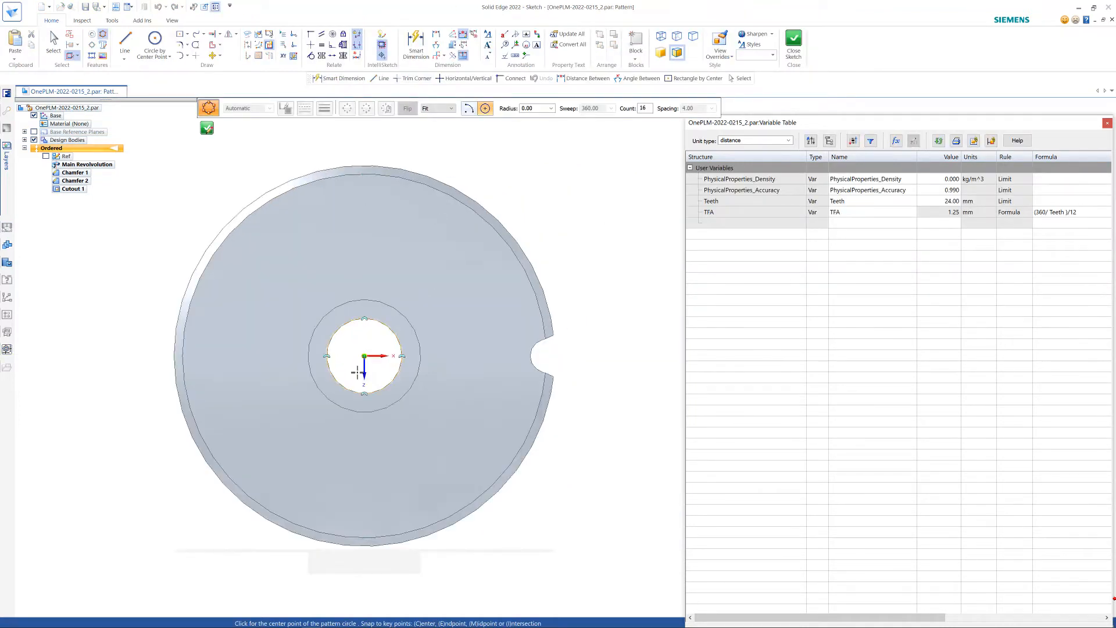
left_click(363, 356)
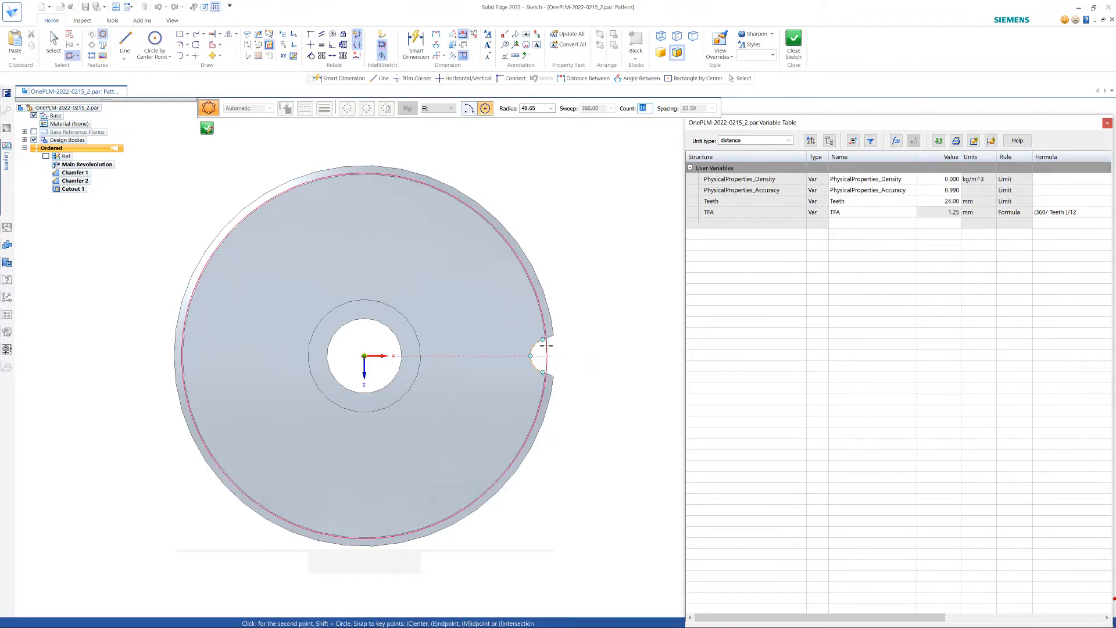
left_click(556, 262)
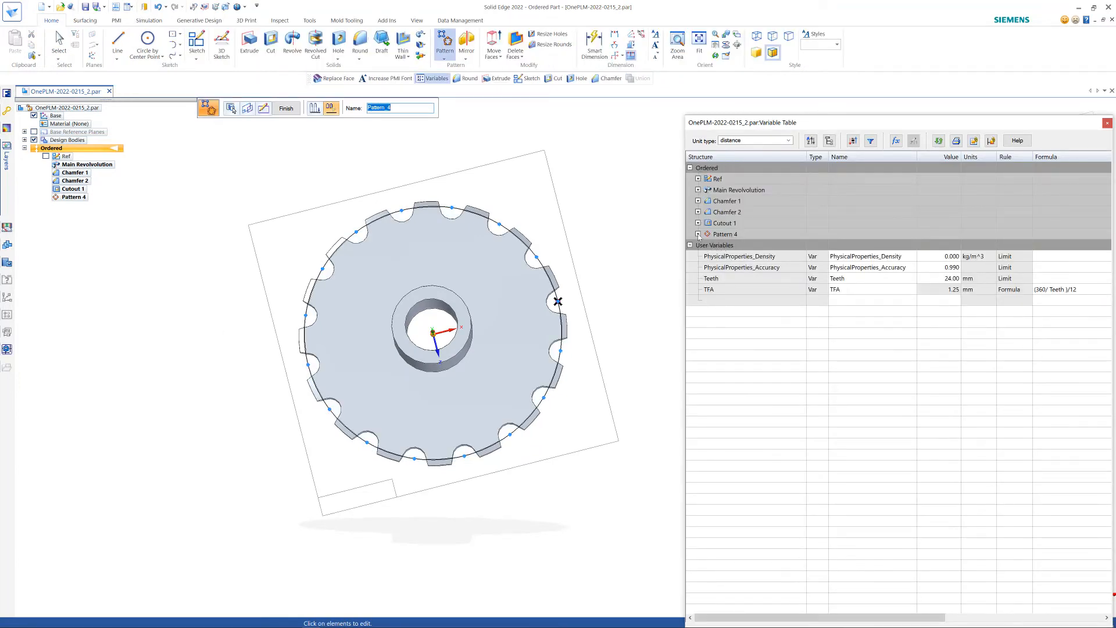
Step: Link the circular pattern's count variable to the number of teeth with the formula = Teeth, and leave the pattern command
left_click(698, 233)
left_click(1051, 245)
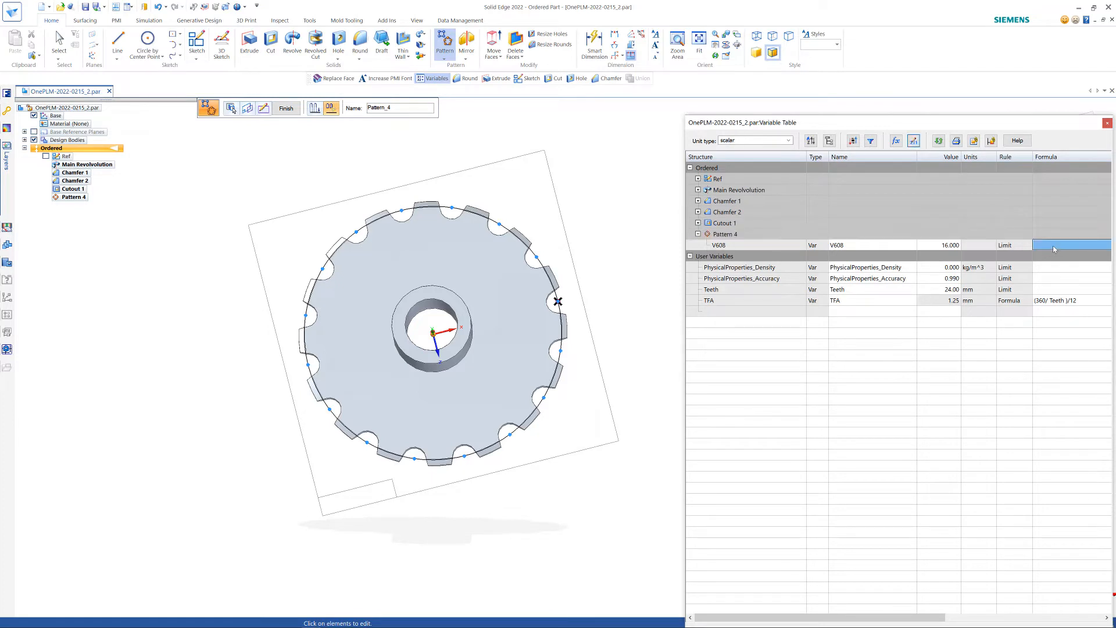
type("=")
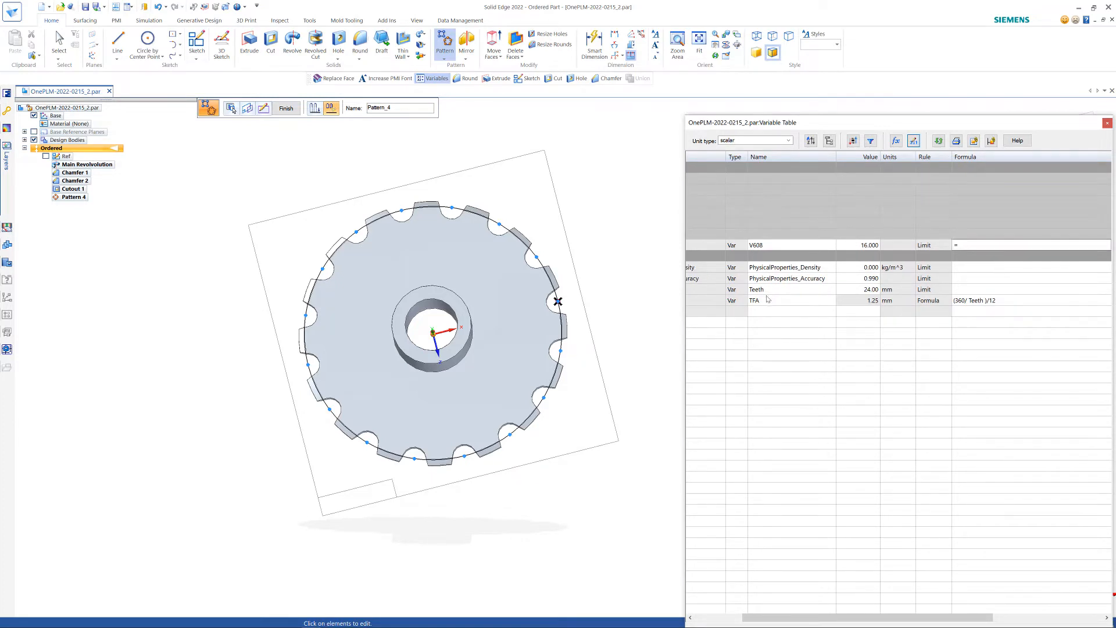
left_click(738, 292)
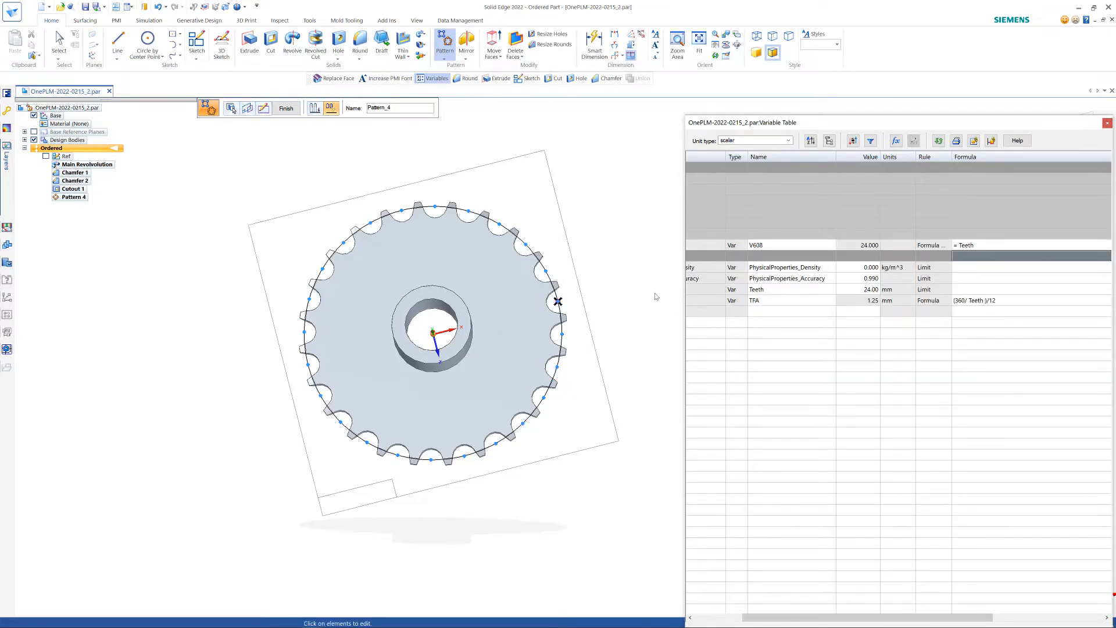
key("Escape")
middle_click_drag(637, 280, 634, 264)
scroll(634, 265, "up", 2)
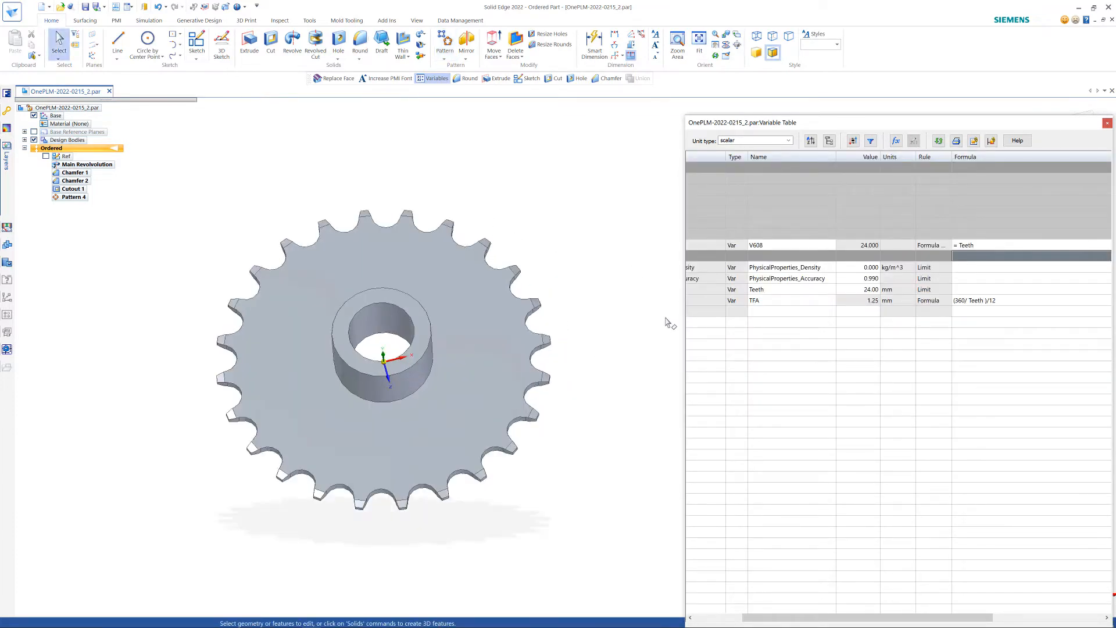
Step: Set the Teeth variable to 32 to test the sprocket's update
left_click(859, 289)
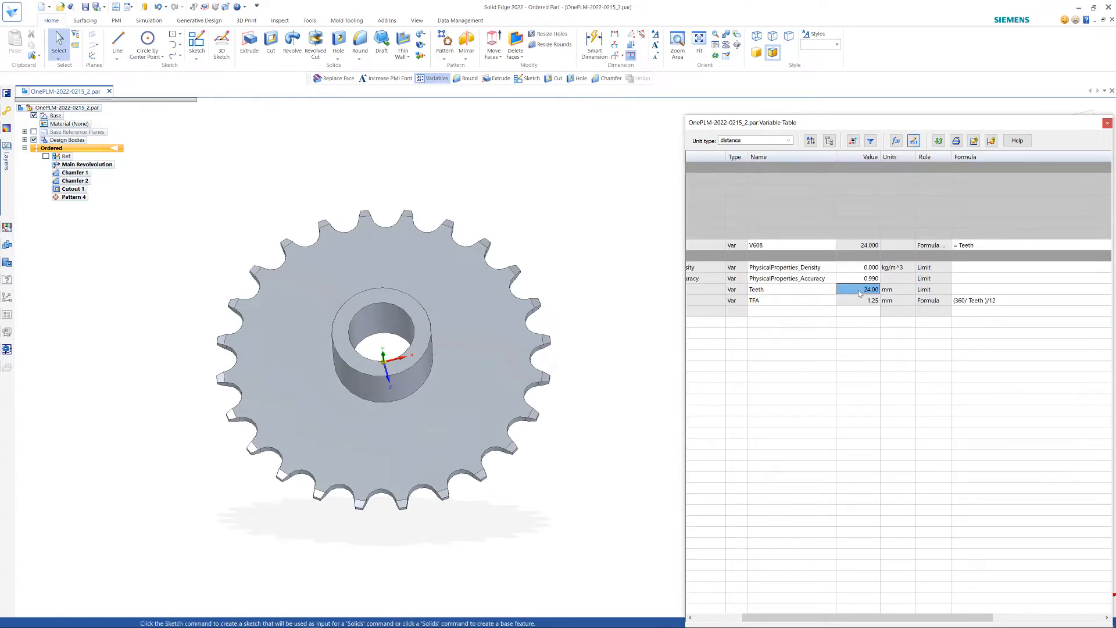
type("32")
key("Return")
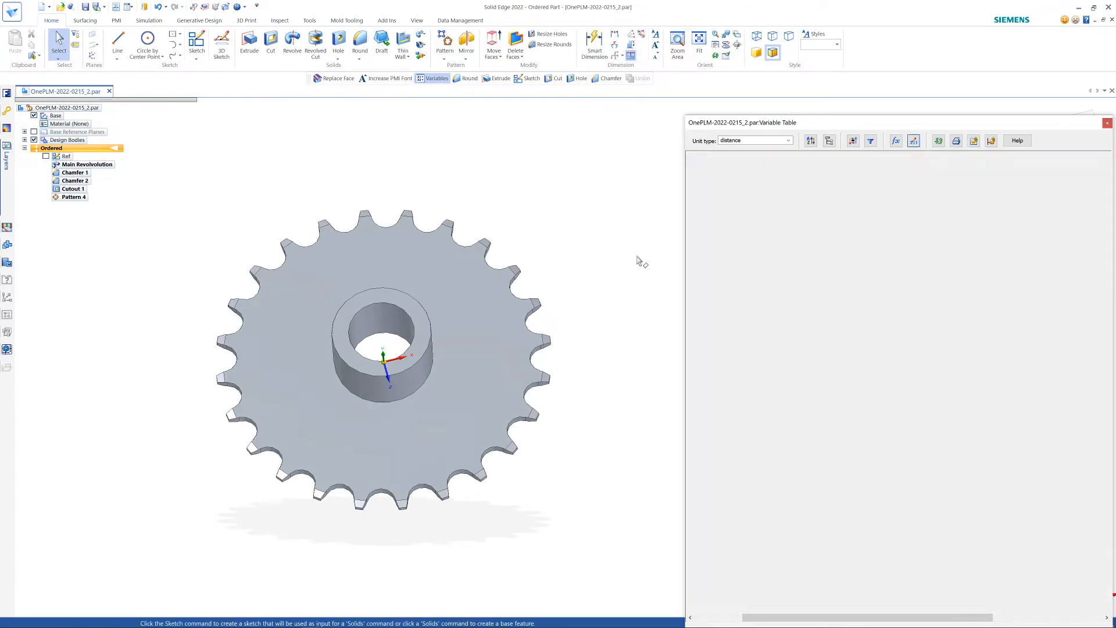
Step: Set the Teeth variable to 52 and skip the patch update notification
left_click(865, 290)
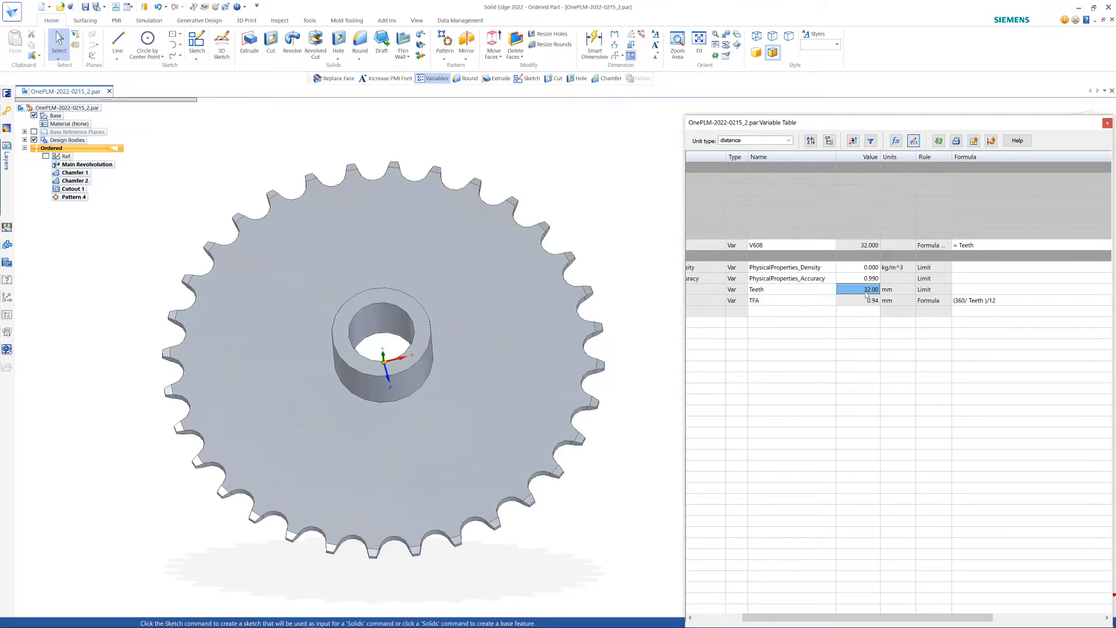
type("52")
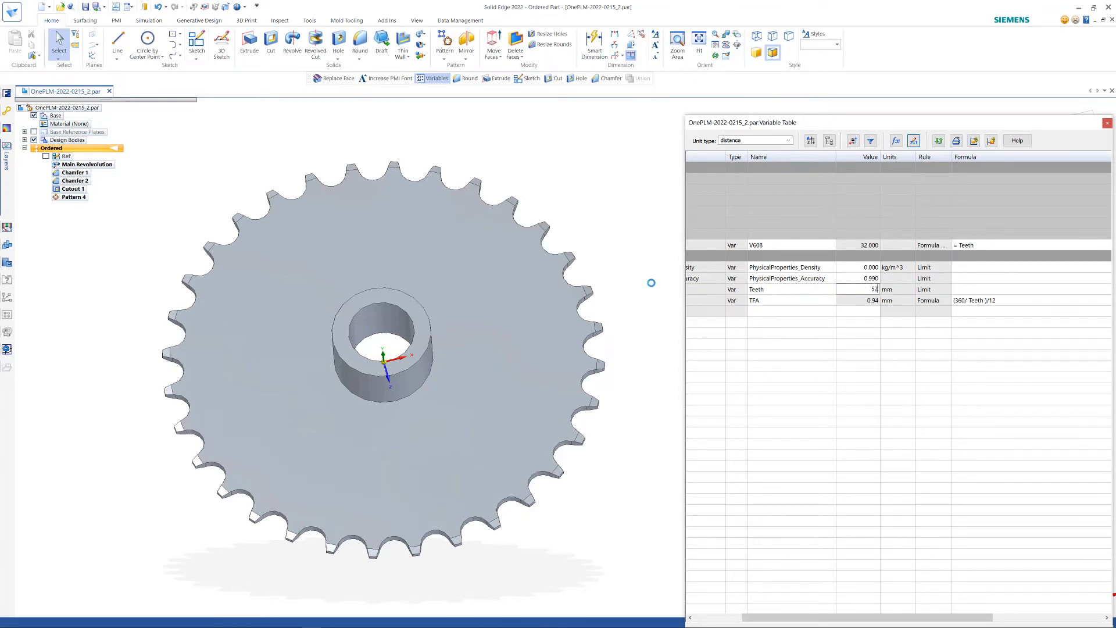
key("Return")
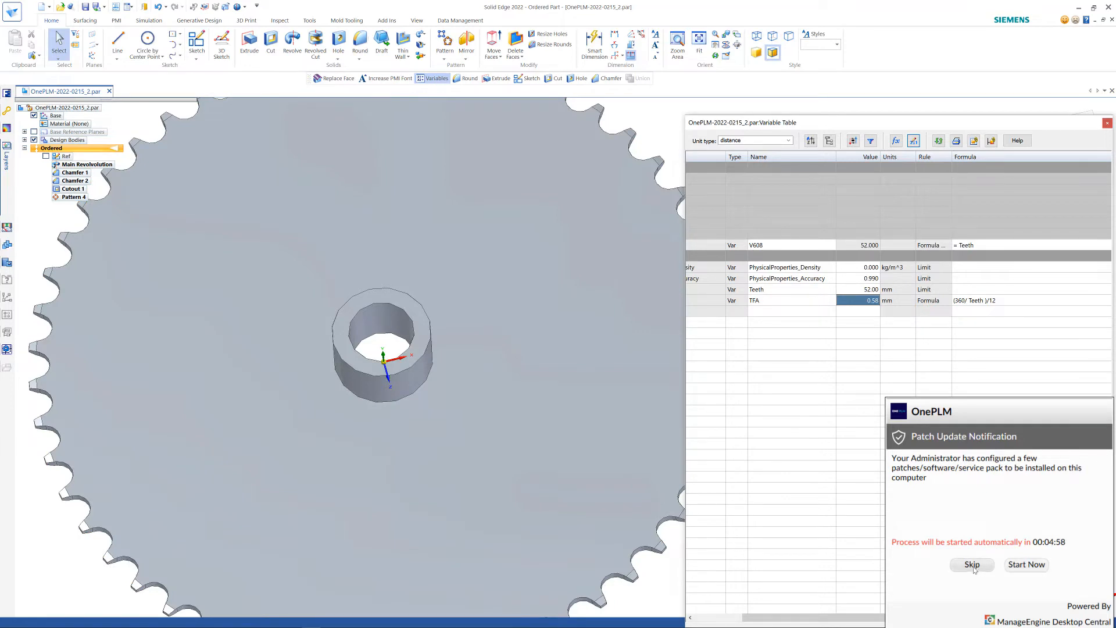
left_click(972, 565)
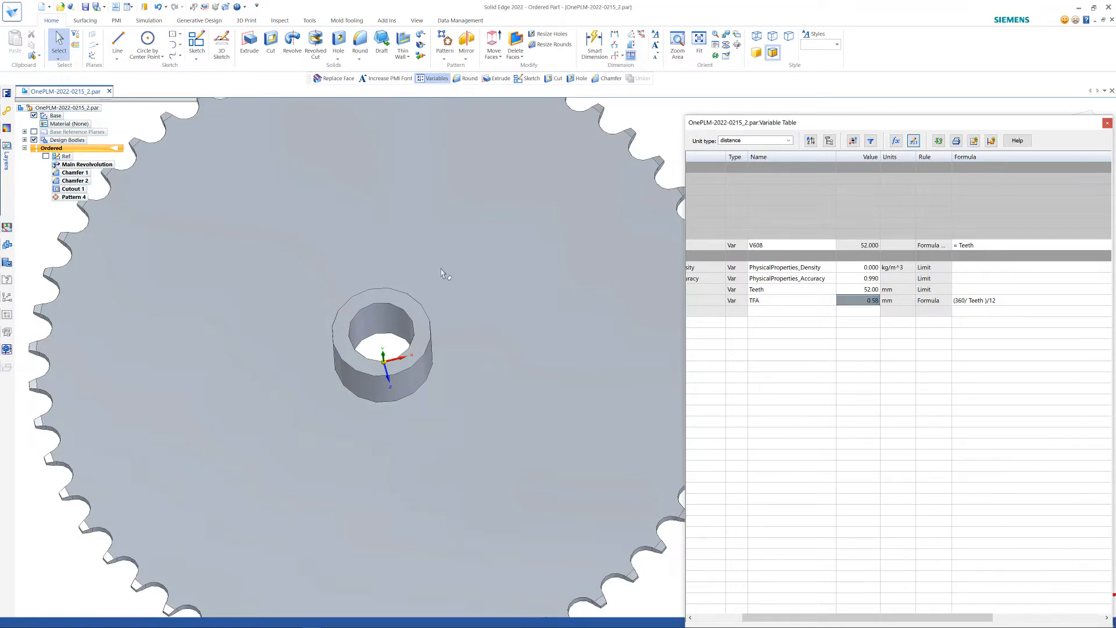
scroll(443, 269, "down", 3)
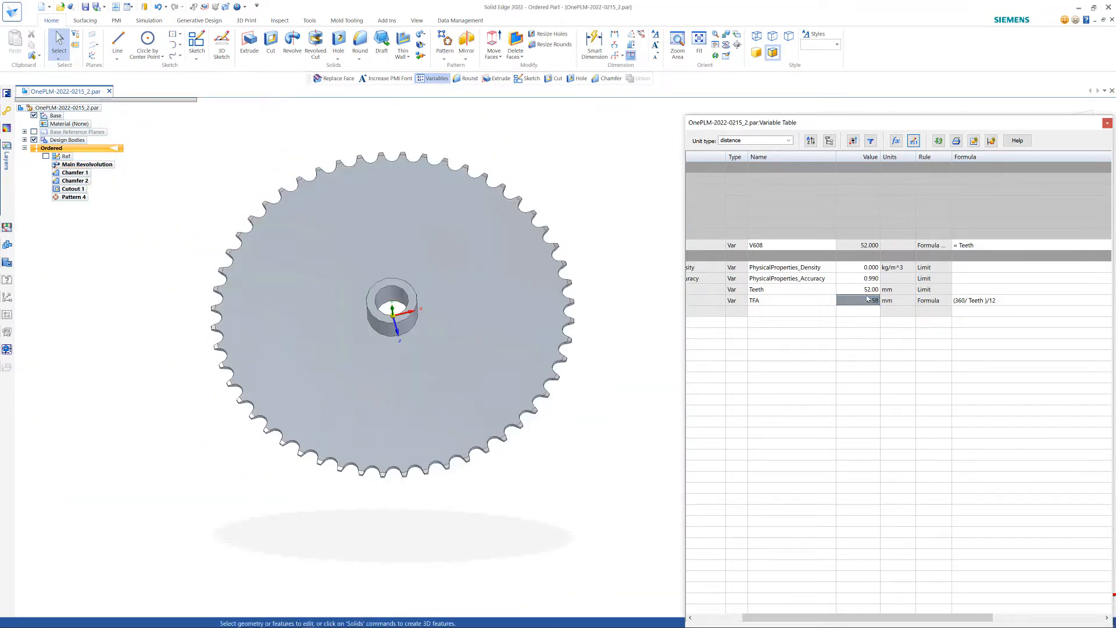
Step: Test a small sprocket by setting the Teeth variable to 10
left_click(859, 290)
type("10")
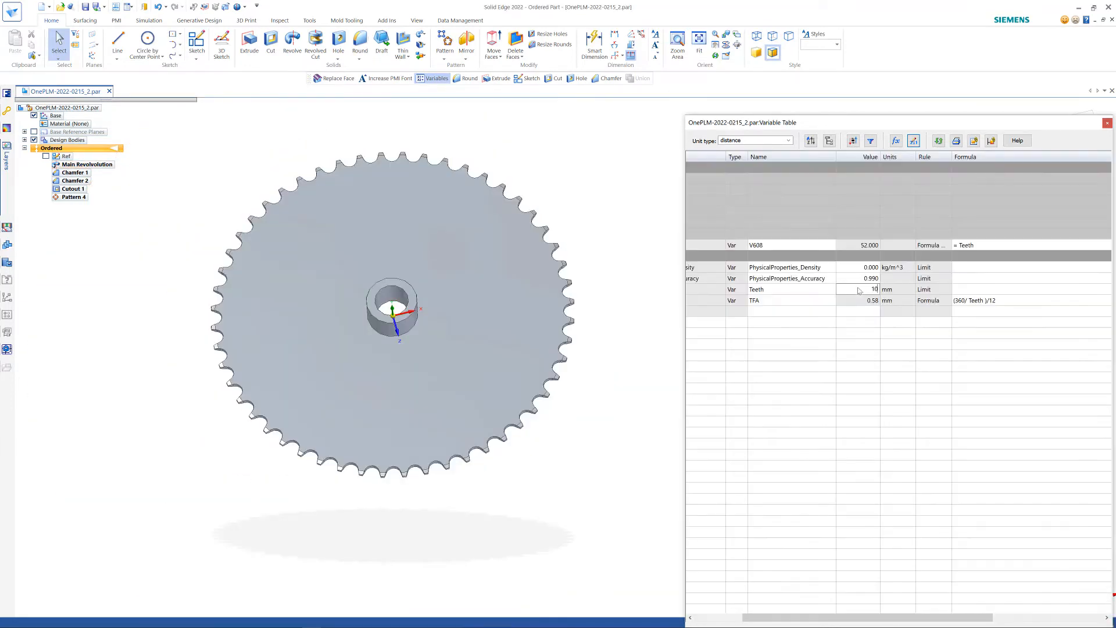
key("Return")
scroll(381, 302, "up", 4)
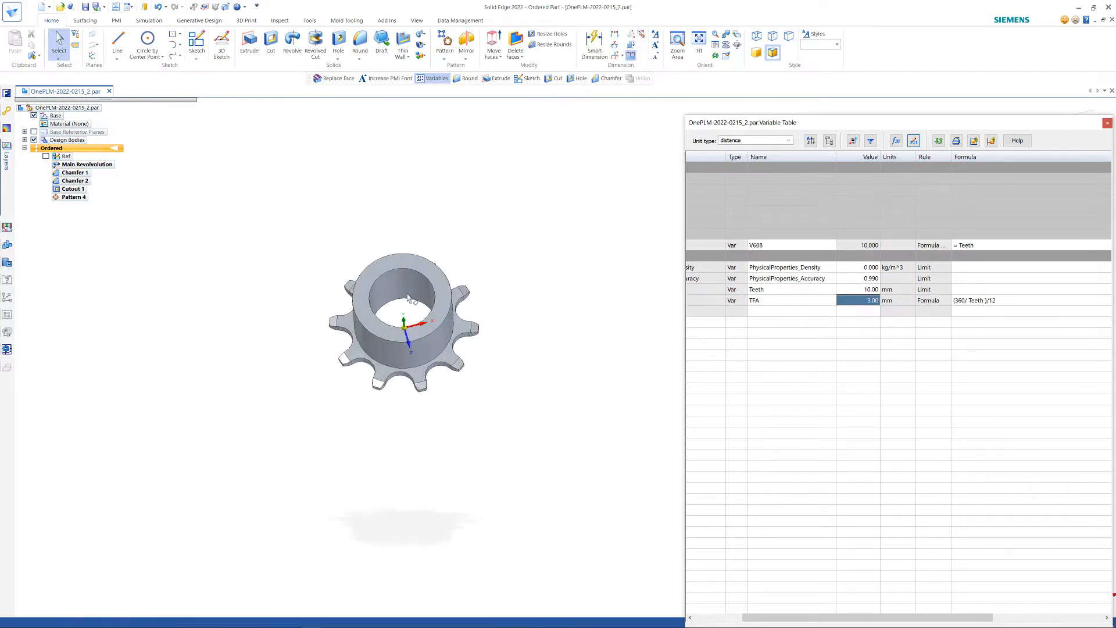
mouse_move(382, 302)
middle_mouse_down()
mouse_move(372, 347)
mouse_move(376, 317)
middle_mouse_up()
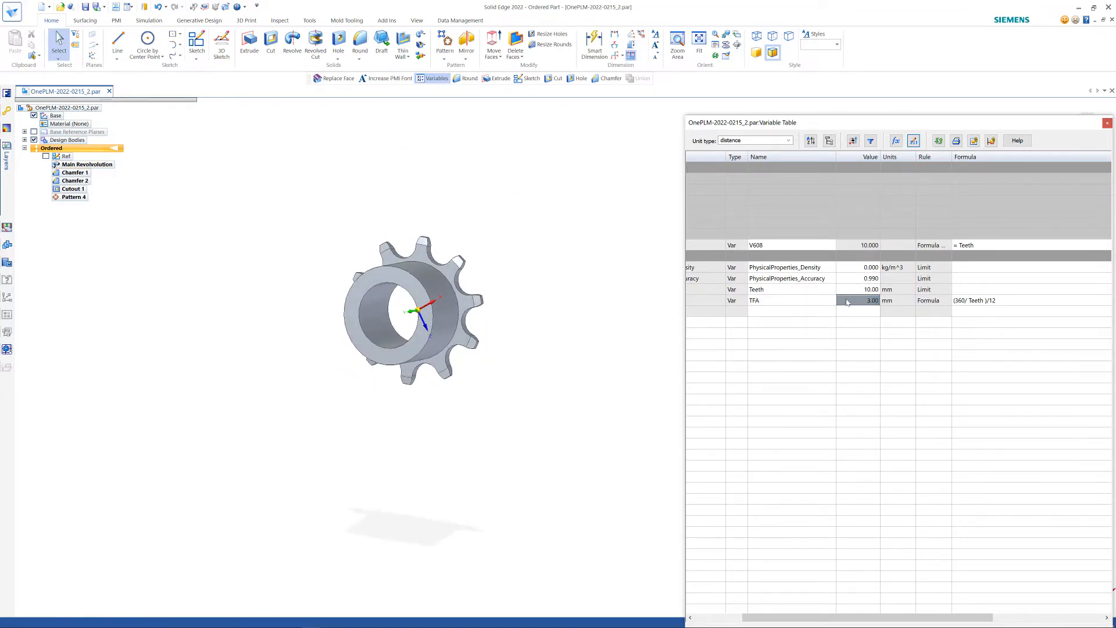
Step: Try the Teeth variable at 17 and at 31
left_click(860, 290)
type("17")
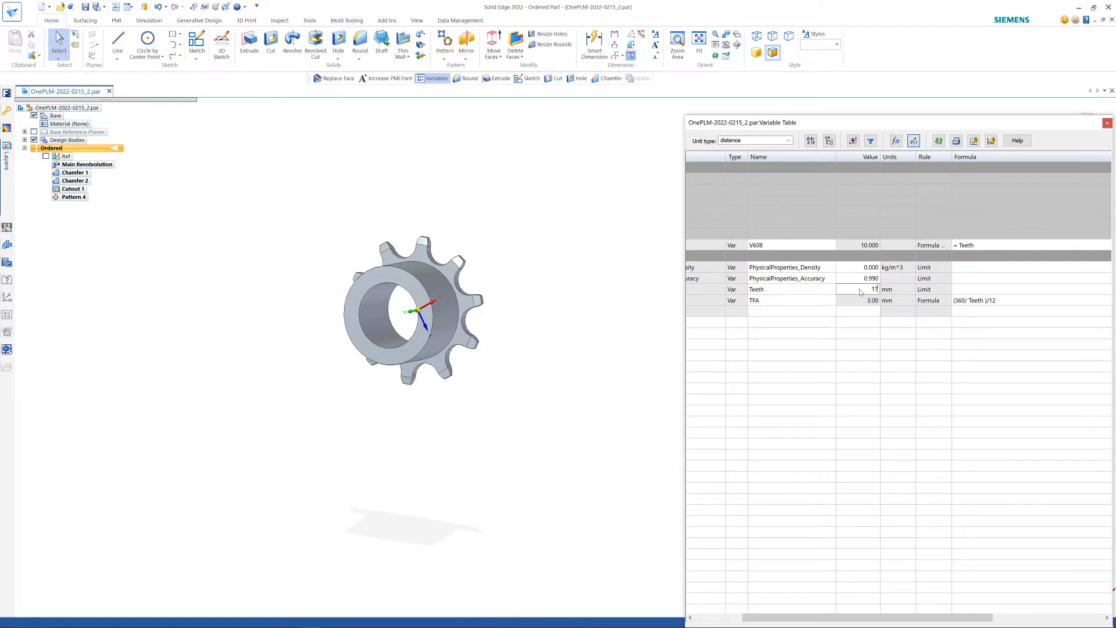
key("Return")
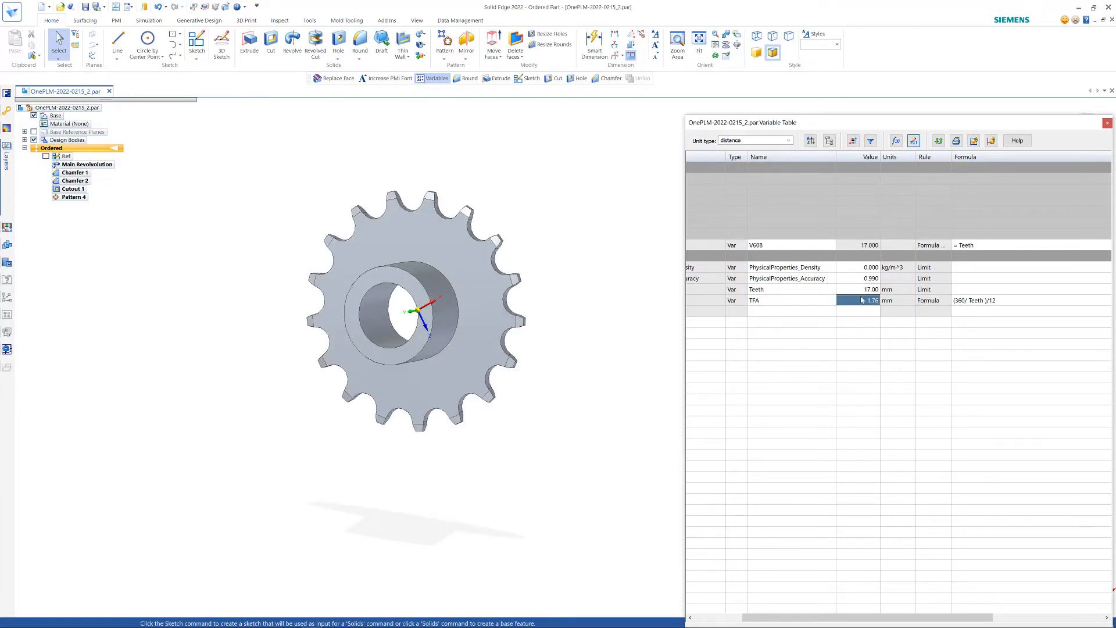
left_click(859, 291)
type("31")
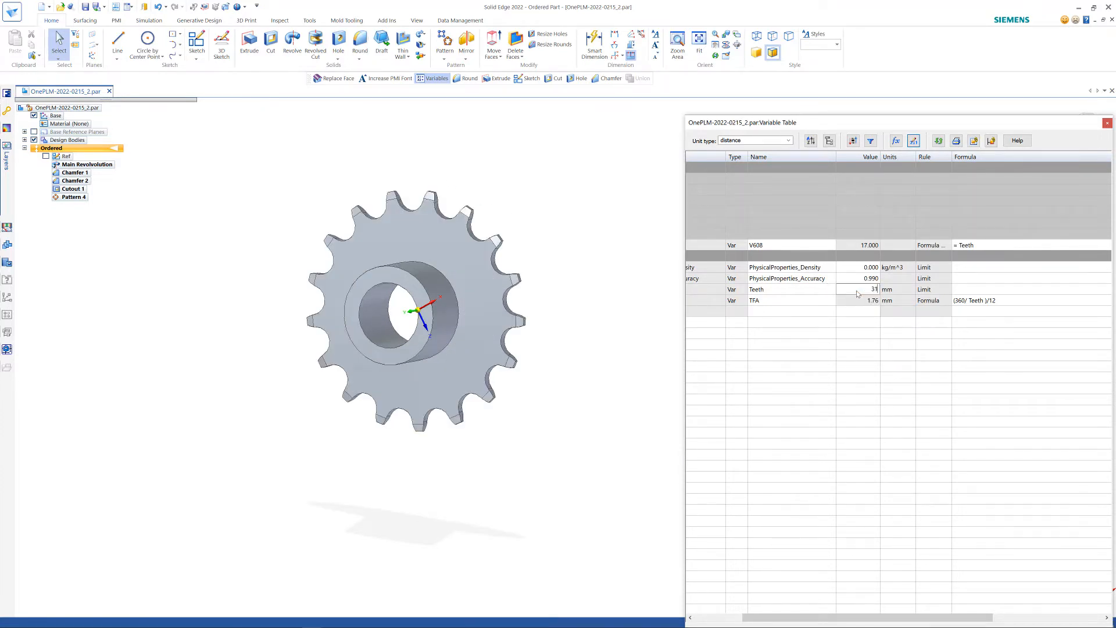
key("Return")
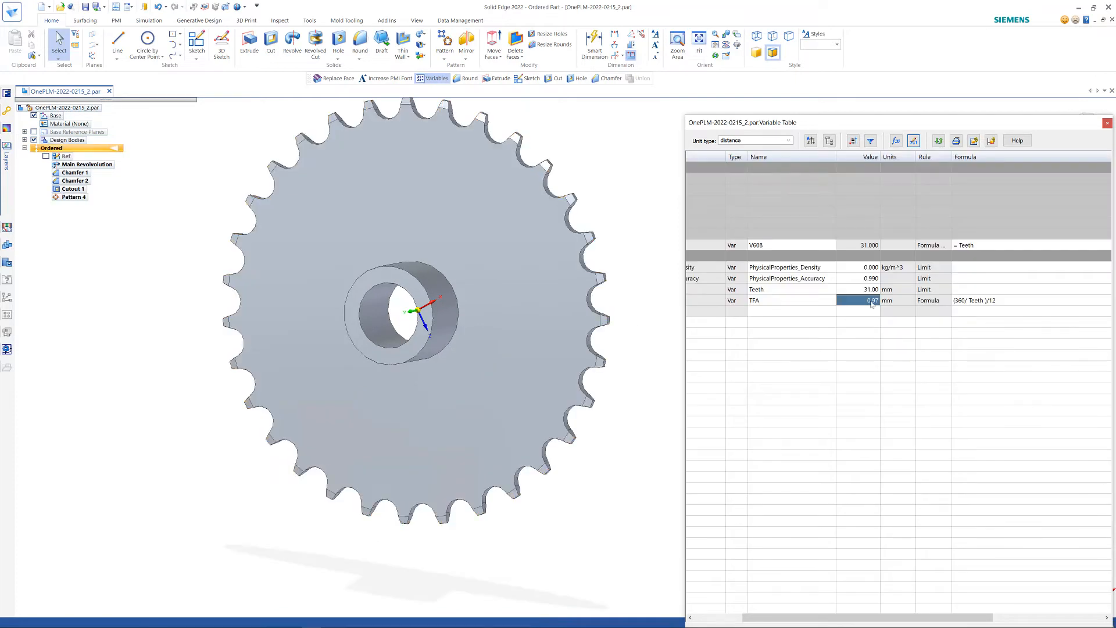
Step: Set the Teeth variable to 43
left_click(864, 292)
type("43")
key("Return")
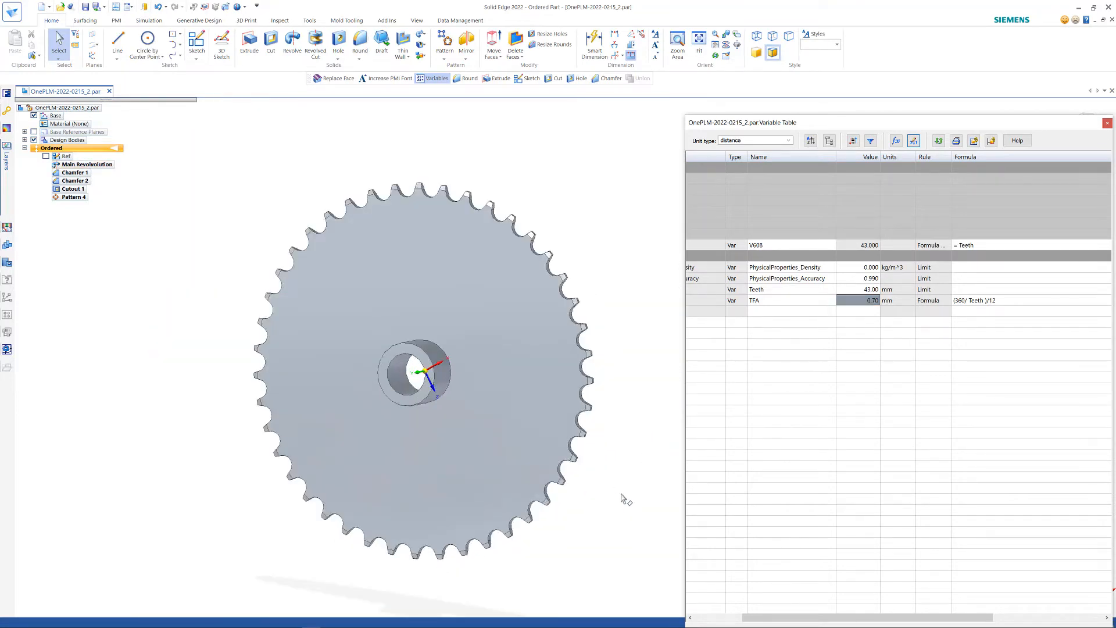
Step: Examine the regenerated sprocket's tooth profile, disc face and hub from several angles and distances
middle_click_drag(621, 495, 592, 459)
scroll(594, 491, "up", 4)
scroll(593, 490, "down", 2)
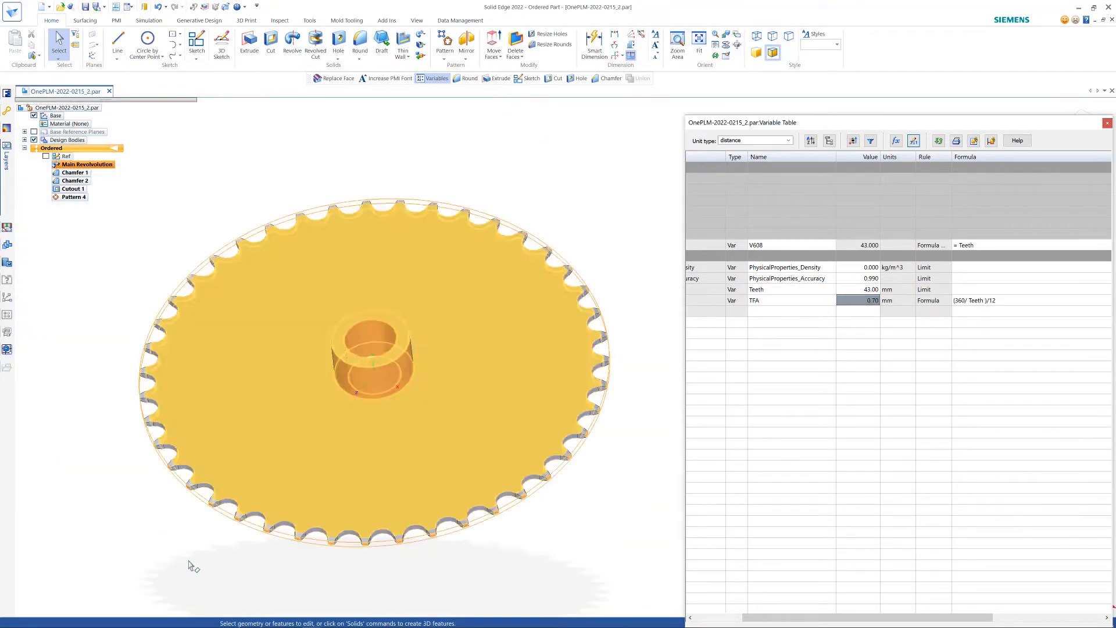
scroll(187, 558, "up", 1)
scroll(547, 177, "down", 1)
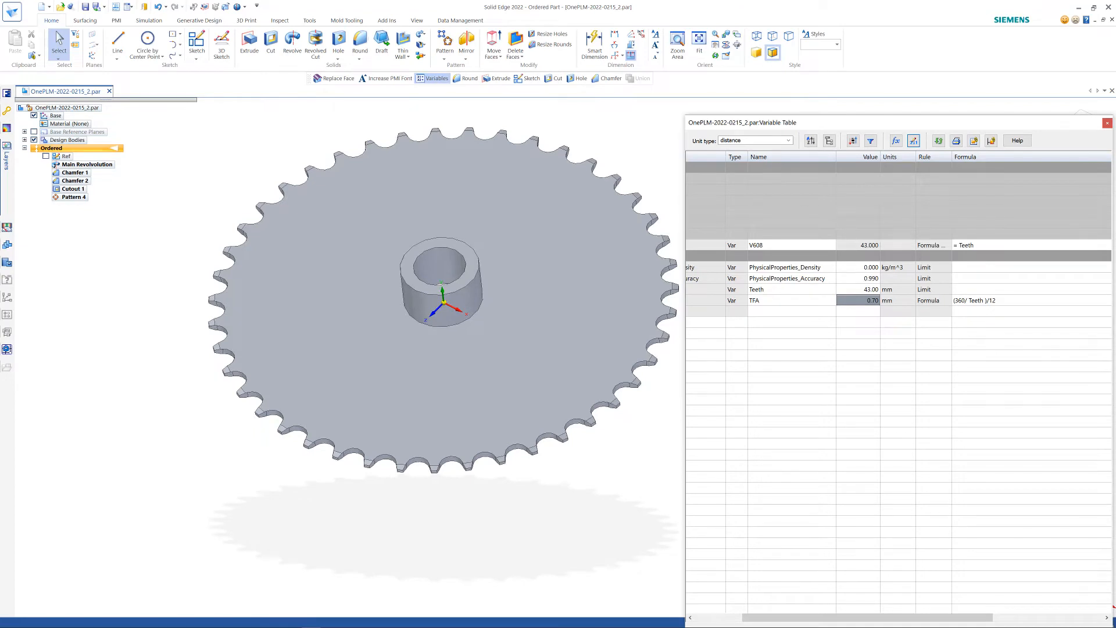
scroll(647, 139, "up", 2)
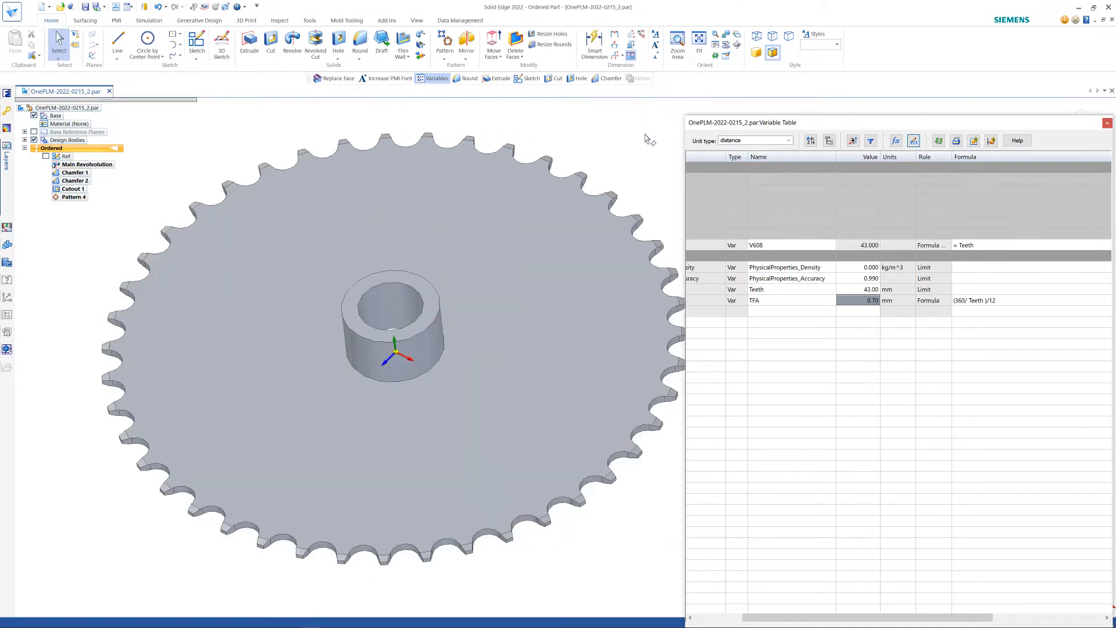
scroll(642, 141, "down", 1)
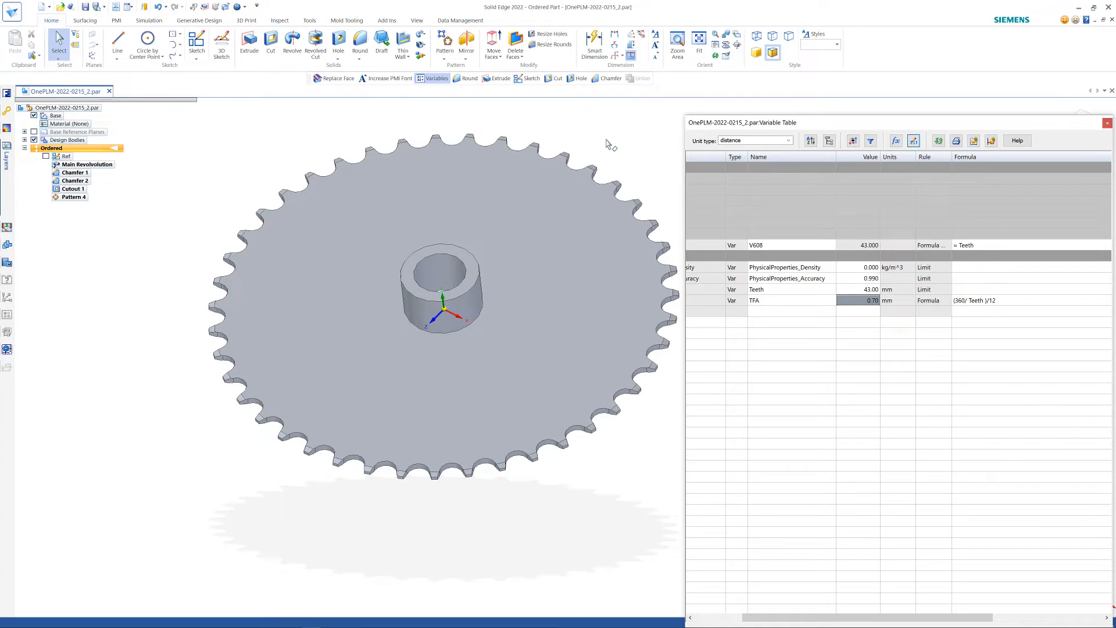
scroll(616, 143, "down", 1)
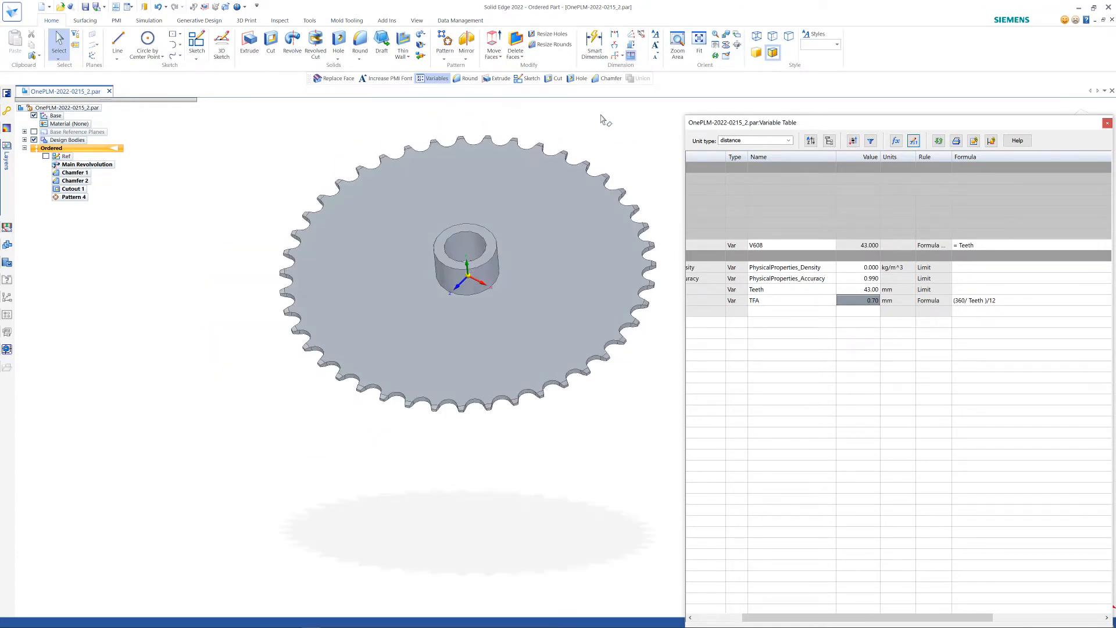
scroll(602, 119, "up", 2)
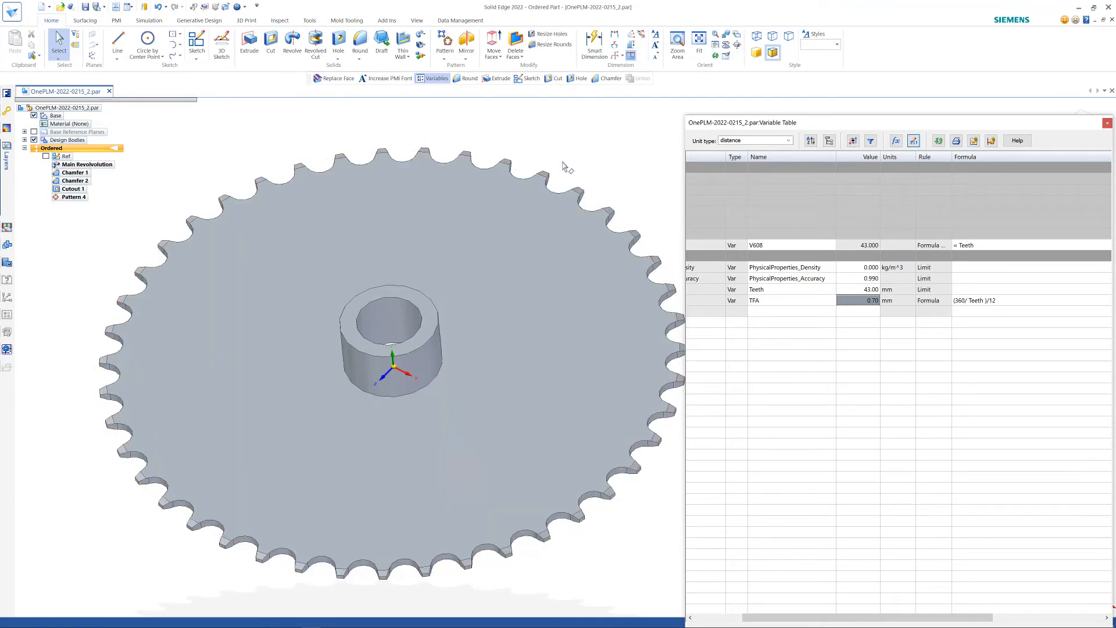
scroll(601, 163, "down", 2)
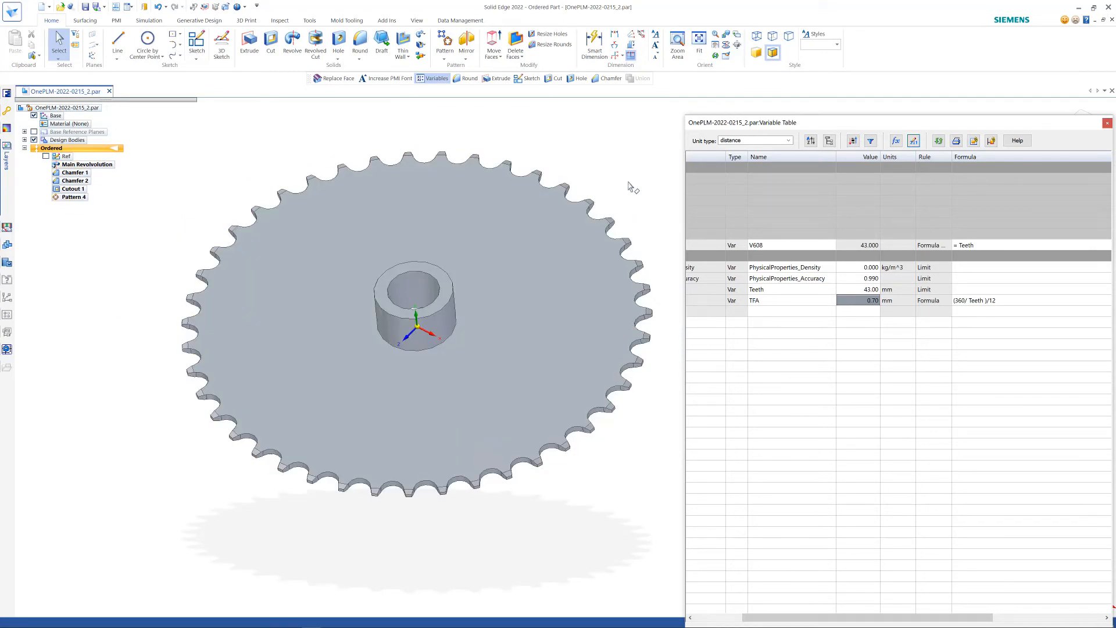
mouse_move(629, 185)
middle_mouse_down()
mouse_move(603, 167)
mouse_move(617, 182)
middle_mouse_up()
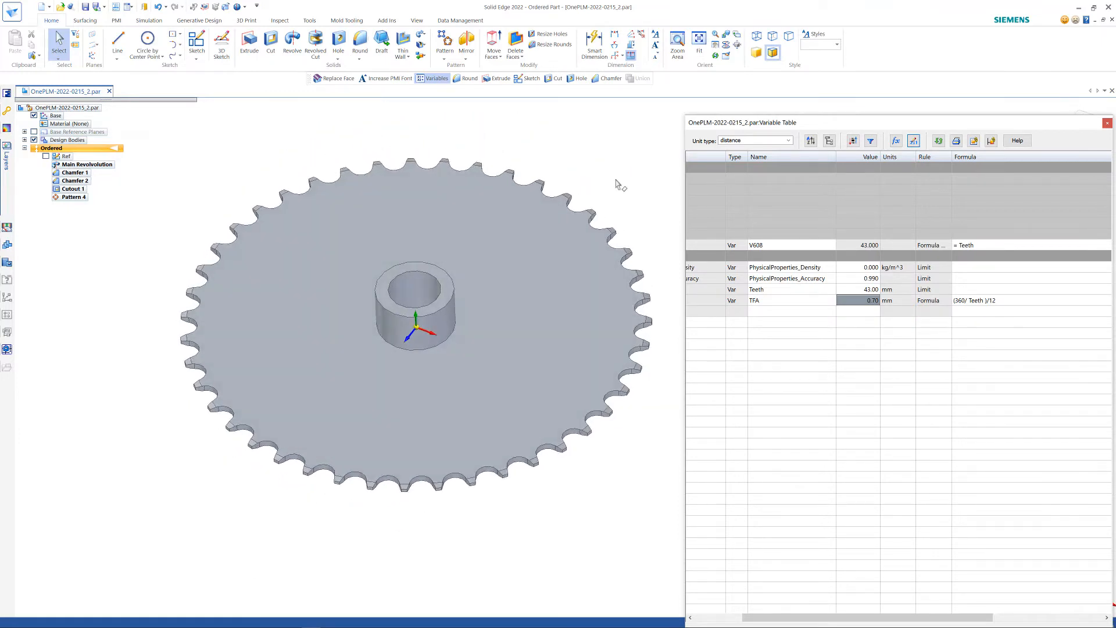
Step: Roll the model back to the tooth-gap cutout feature, Cutout 1, so the circular pattern is suppressed
double_click(74, 191)
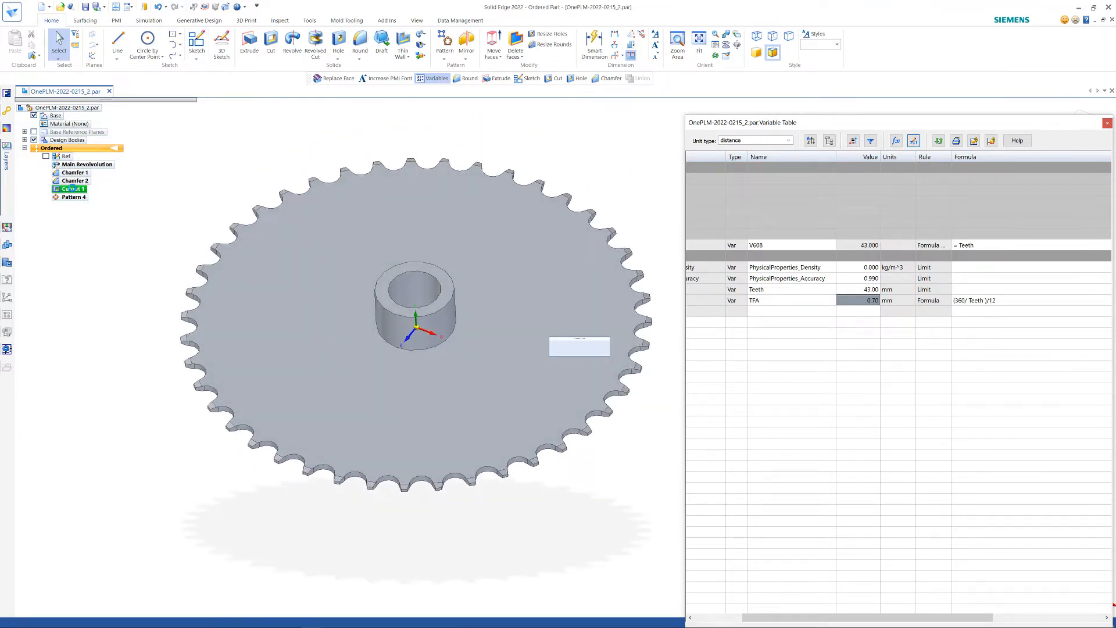
scroll(631, 395, "up", 5)
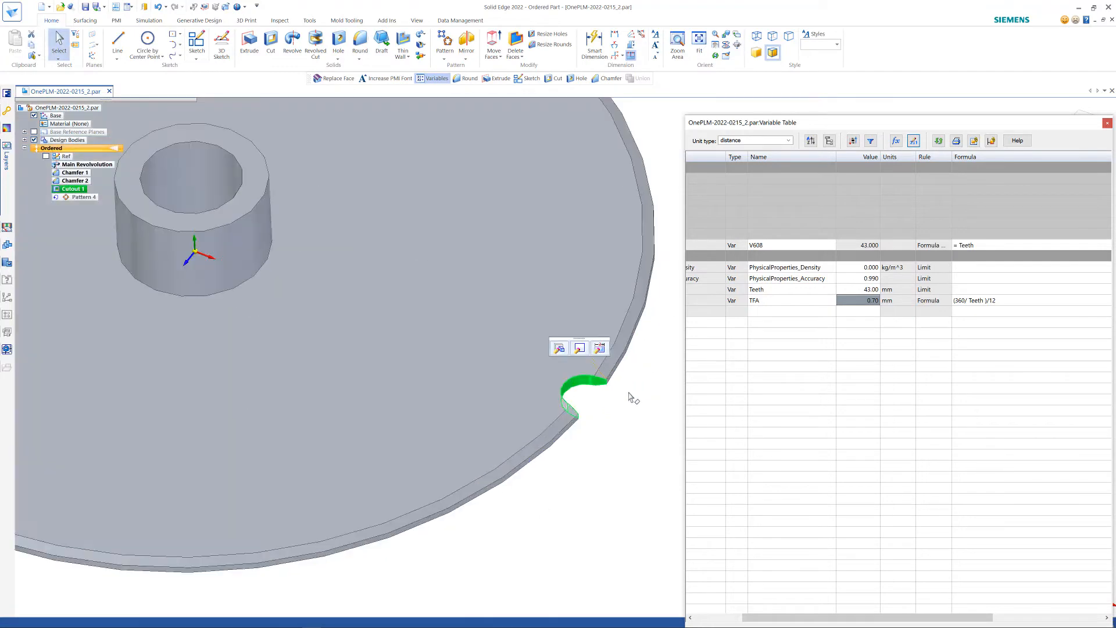
left_click(612, 413)
scroll(602, 420, "up", 4)
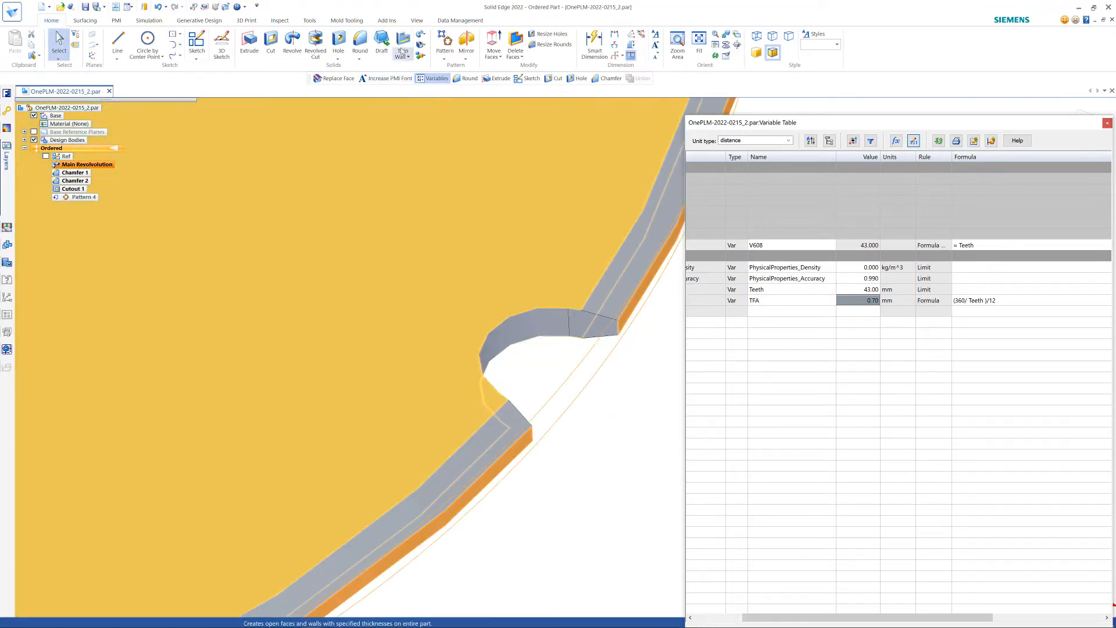
Step: Round the edges of the whole tooth-gap cutout with a 0.4 mm radius, using the Feature selection type
left_click(361, 40)
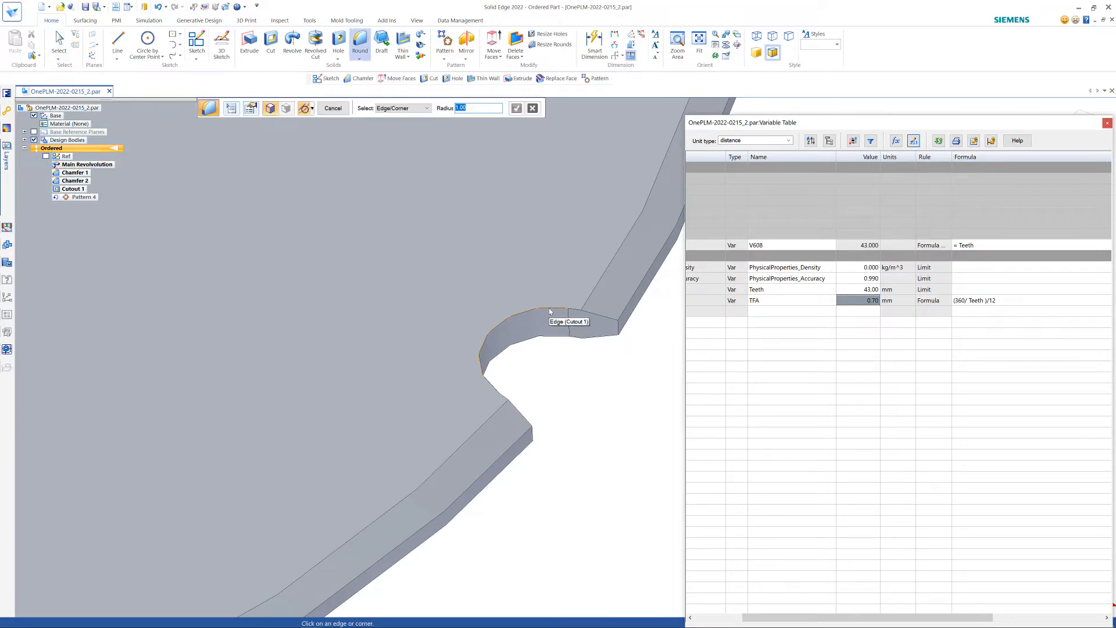
left_click(427, 109)
left_click(385, 145)
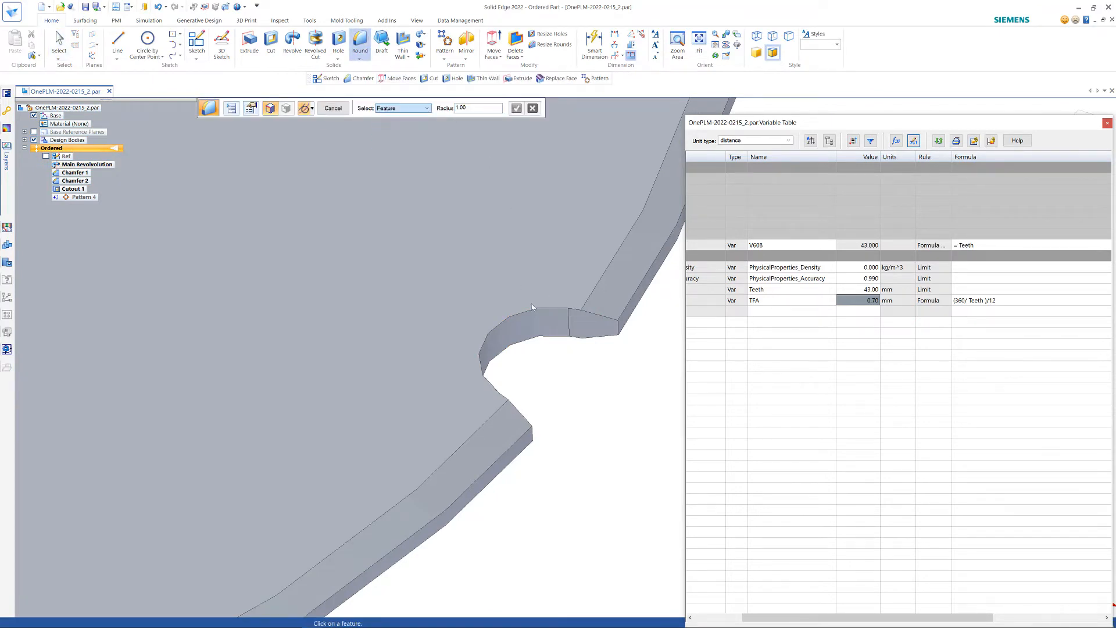
left_click(561, 320)
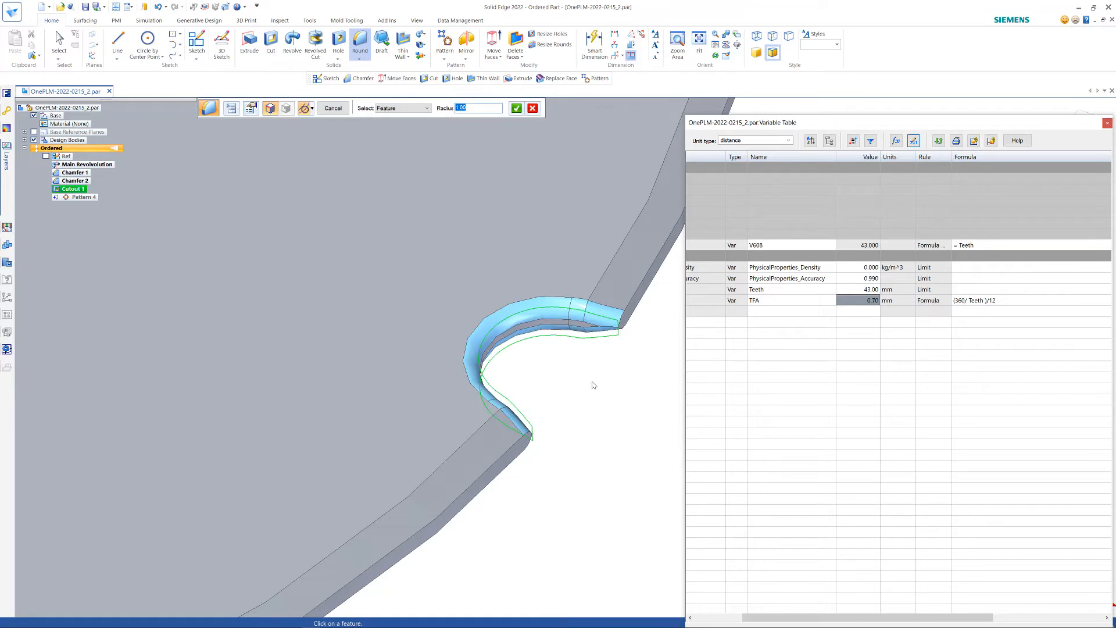
type("0.4")
key("Return")
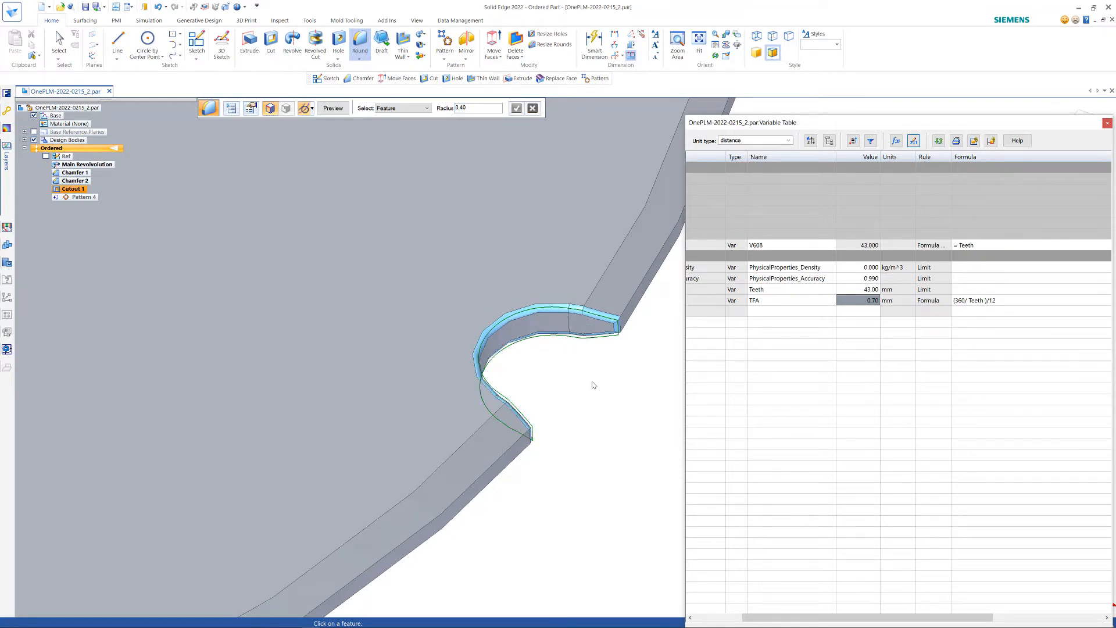
right_click(604, 380)
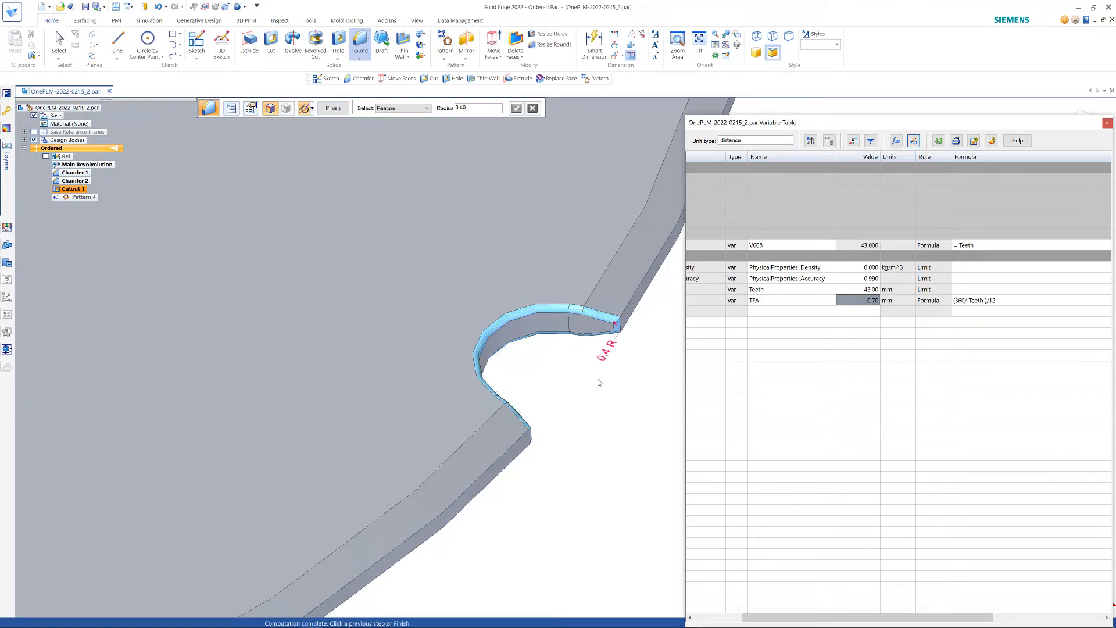
left_click(333, 109)
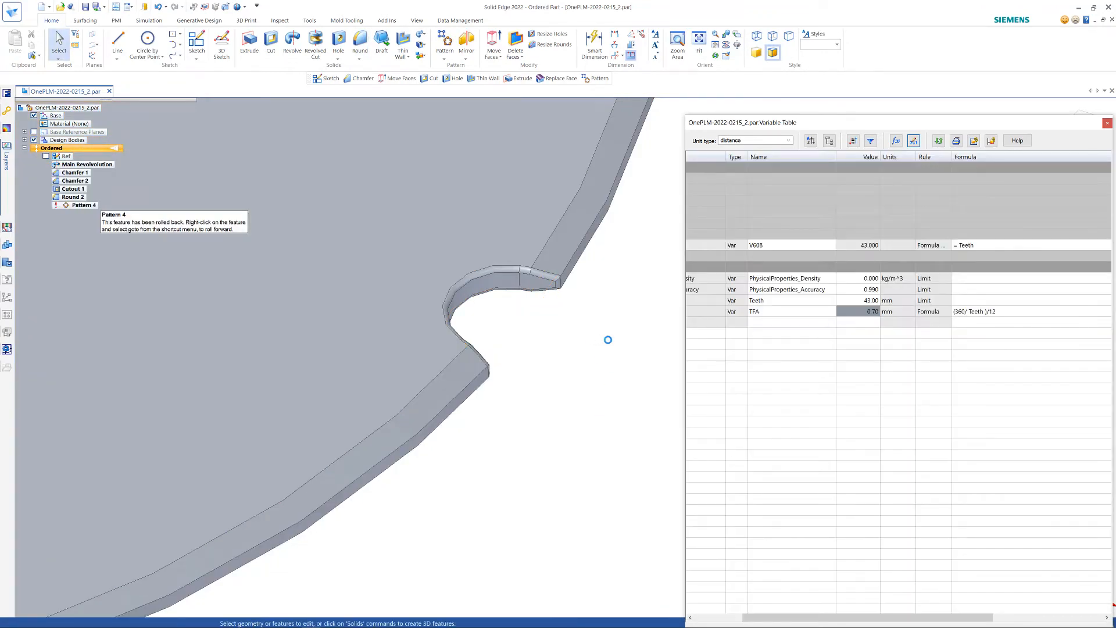
Step: Edit the circular pattern, Pattern 4, to include Round 2 together with Cutout 1 as patterned features
scroll(604, 343, "down", 2)
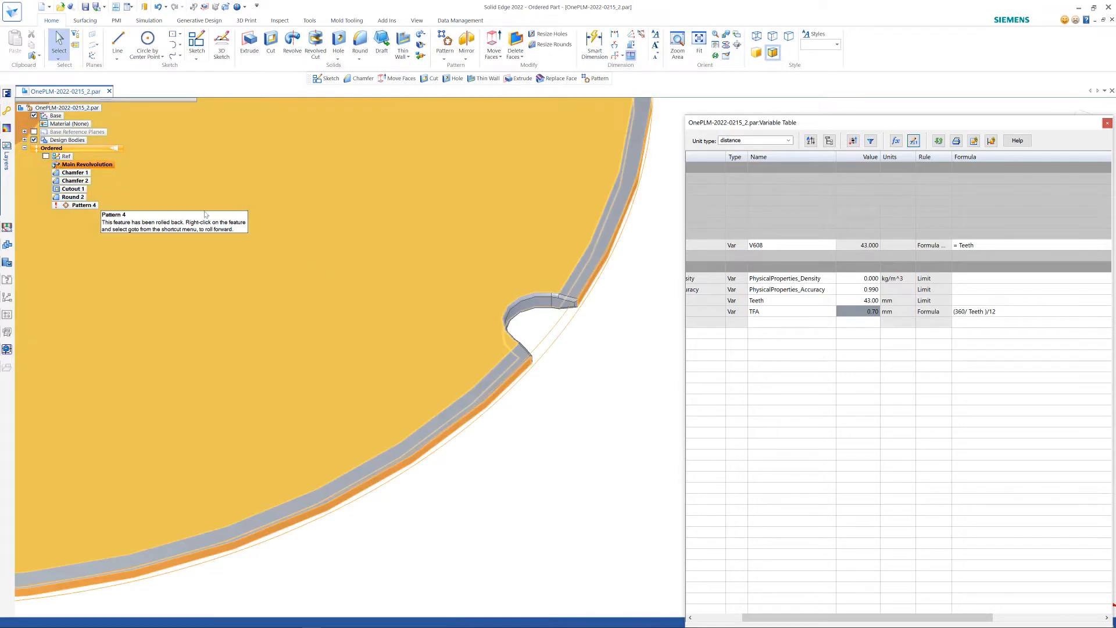
left_click(517, 347)
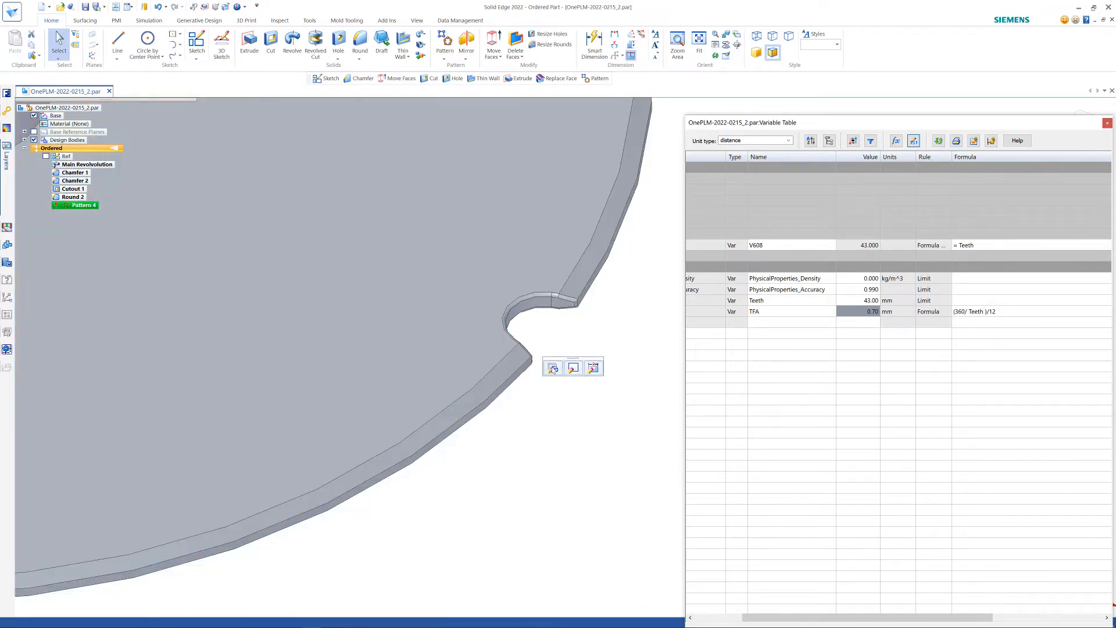
left_click(553, 368)
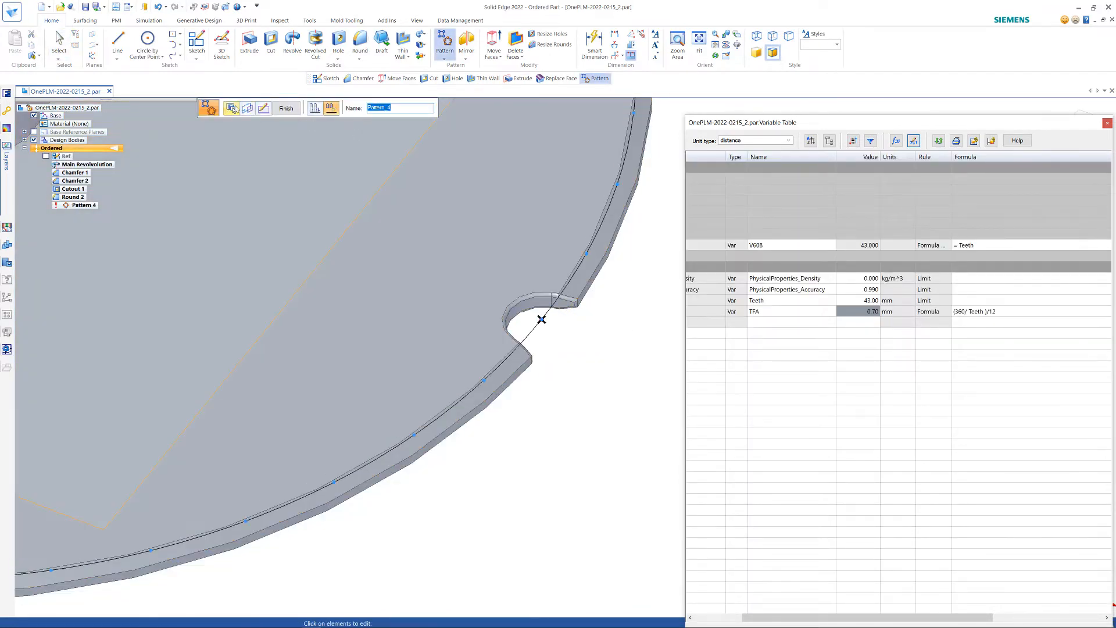
left_click(230, 108)
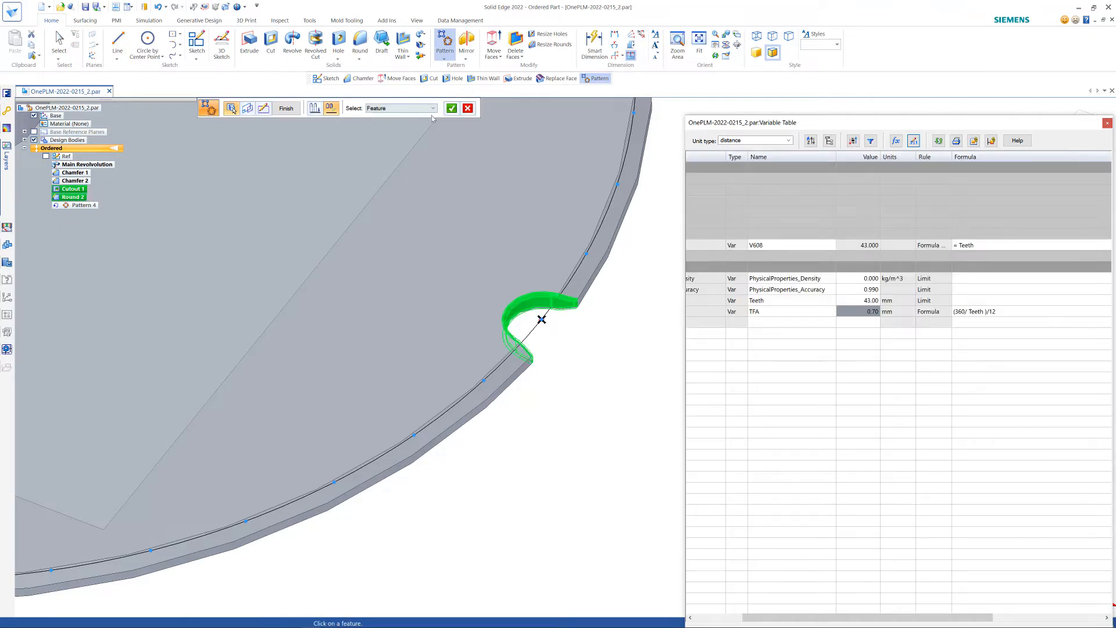
left_click(451, 107)
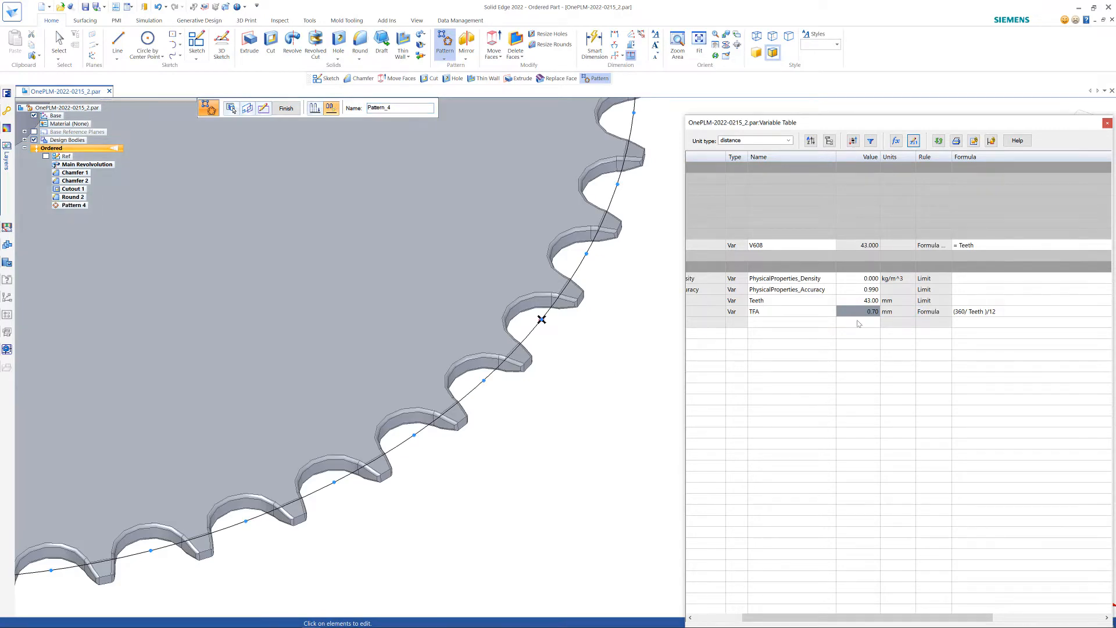
Step: Set the Teeth variable to 24 and finish editing the circular pattern
left_click(864, 300)
type("24")
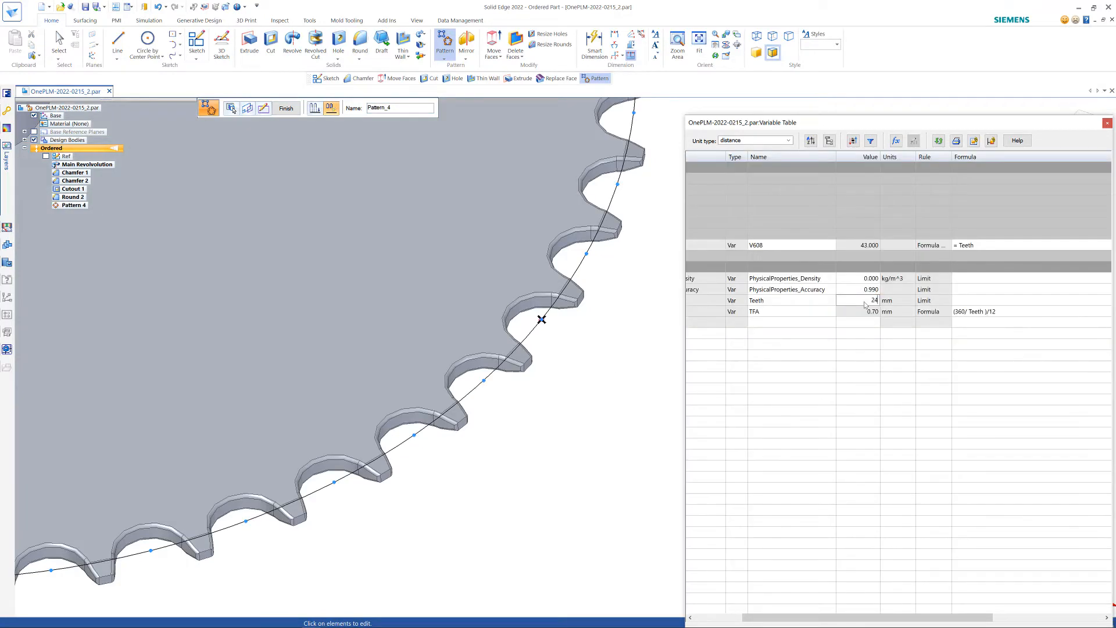
key("Return")
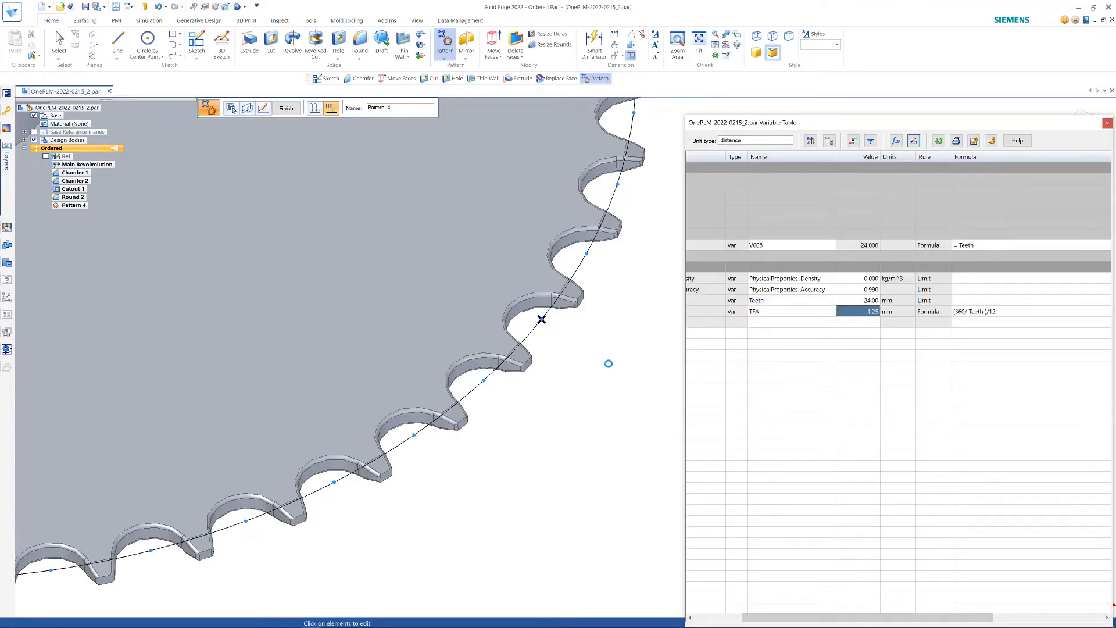
scroll(582, 363, "down", 6)
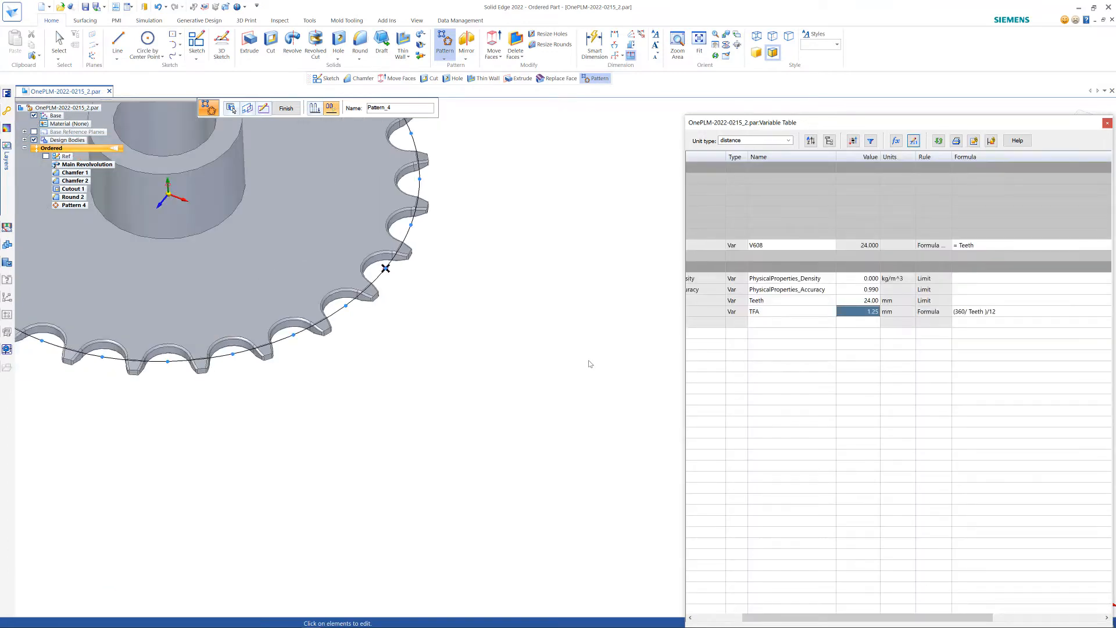
scroll(417, 297, "up", 3)
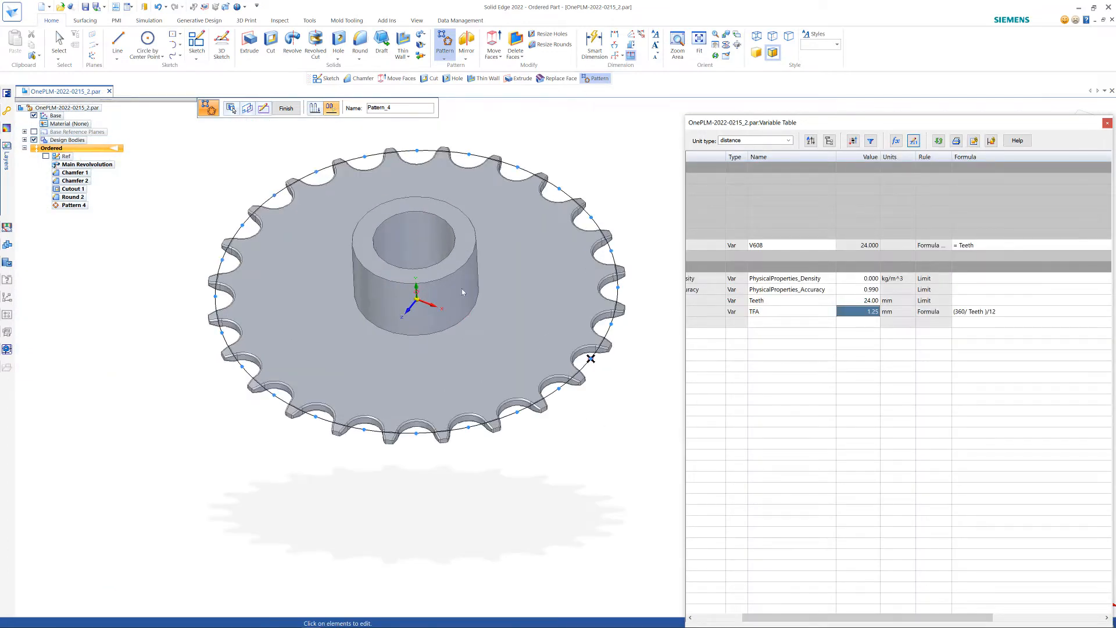
left_click(285, 108)
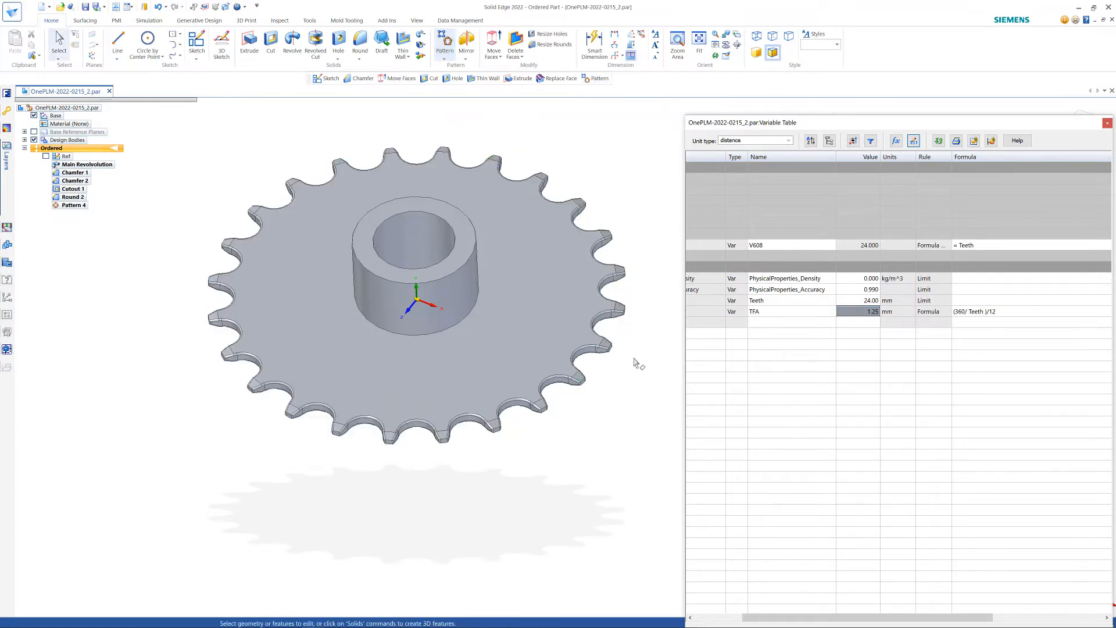
Step: Examine the rounded tooth gaps of the patterned sprocket up close and across the whole rim
scroll(634, 358, "up", 1)
scroll(604, 360, "up", 4)
scroll(613, 381, "down", 2)
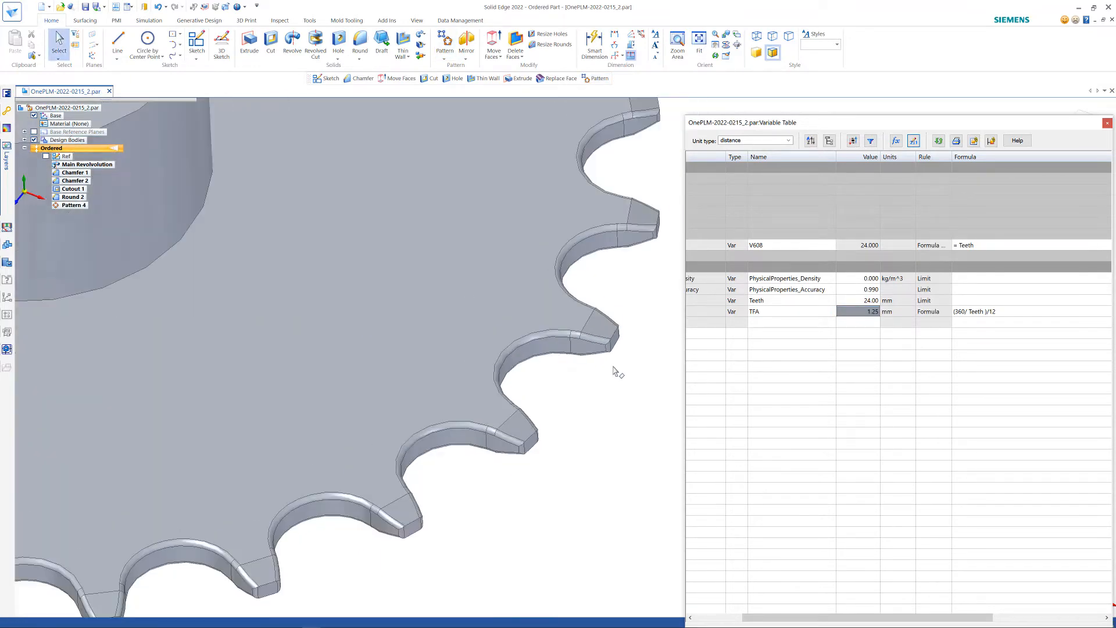
scroll(617, 375, "up", 1)
scroll(619, 373, "down", 3)
scroll(583, 414, "up", 1)
scroll(470, 420, "down", 3)
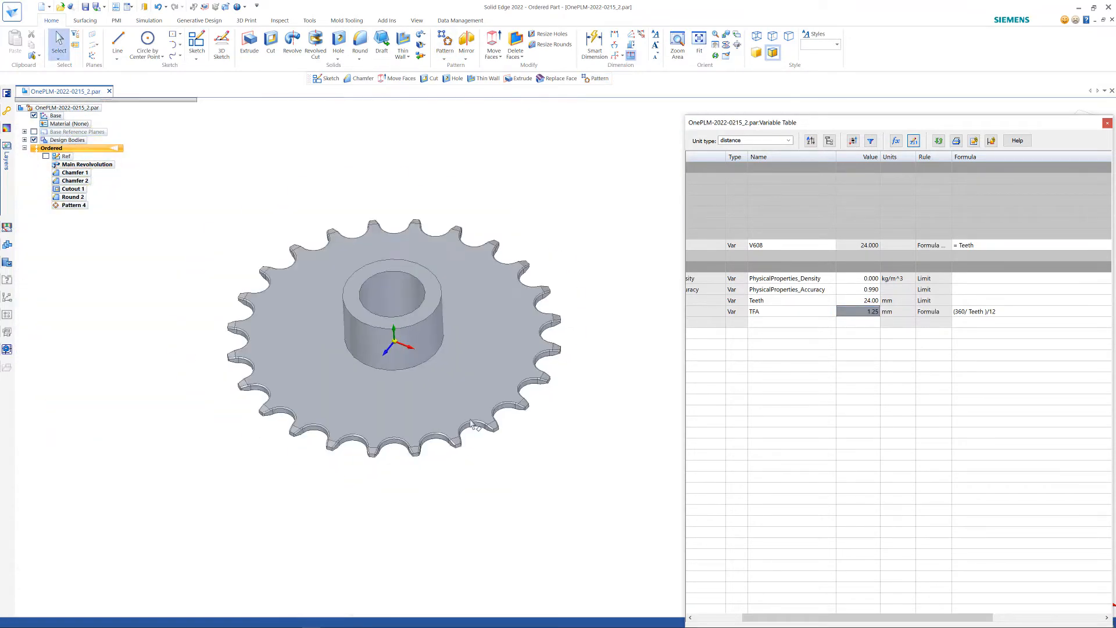
Step: Review the definition of the circular tooth pattern, Pattern 4, without changing it
left_click(72, 205)
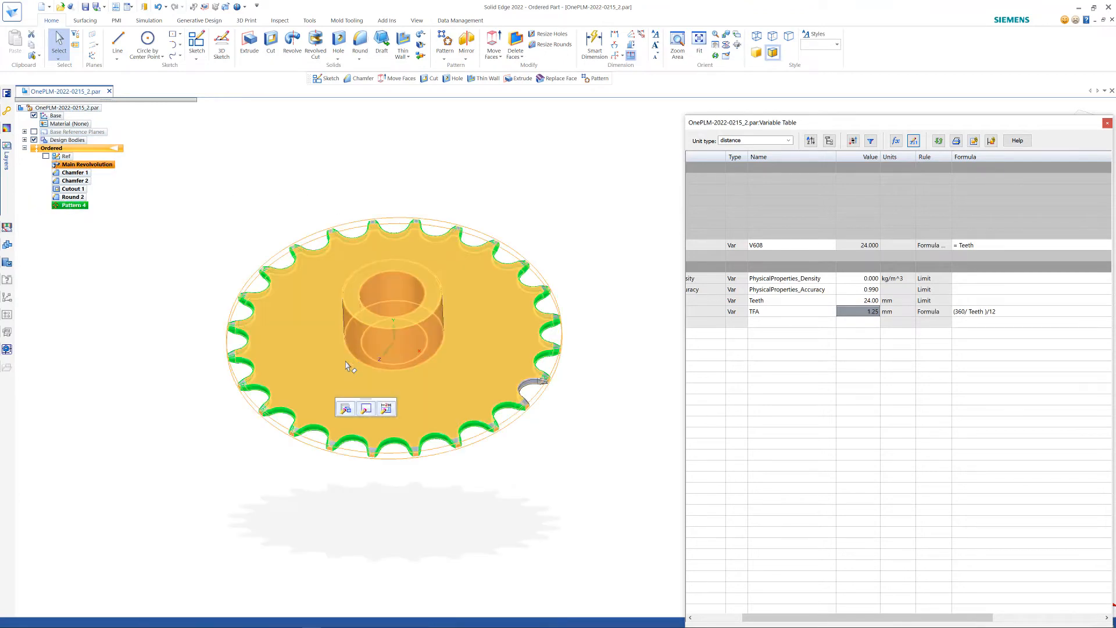
left_click(346, 409)
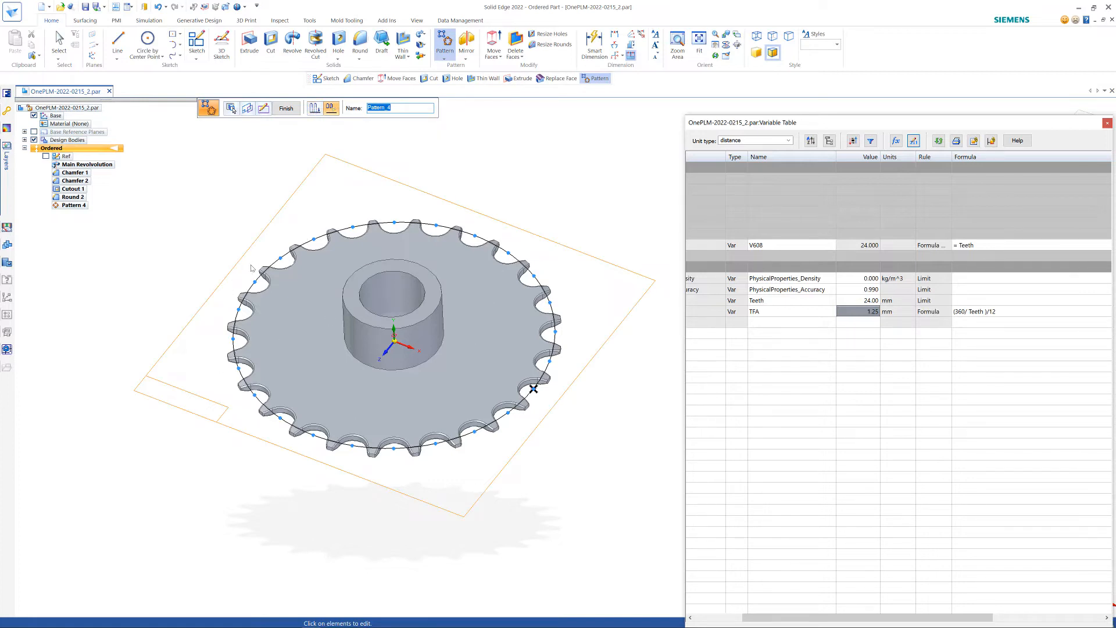
left_click(285, 109)
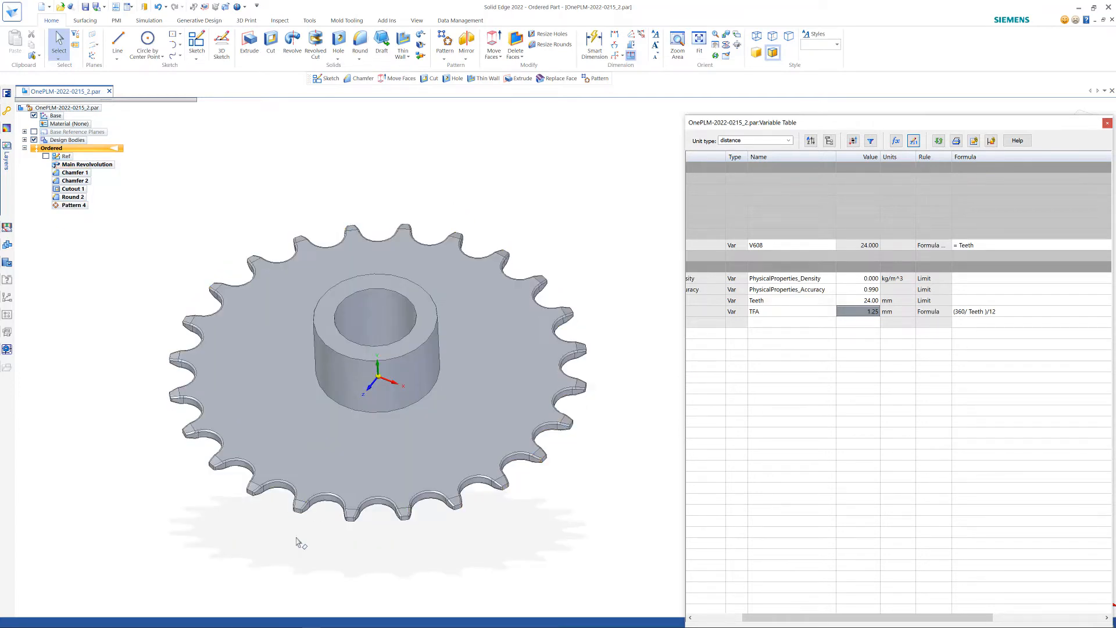
Step: Inspect the sprocket's teeth, disc face and hub from several angles
middle_click_drag(299, 535, 476, 406)
middle_click_drag(408, 494, 424, 476)
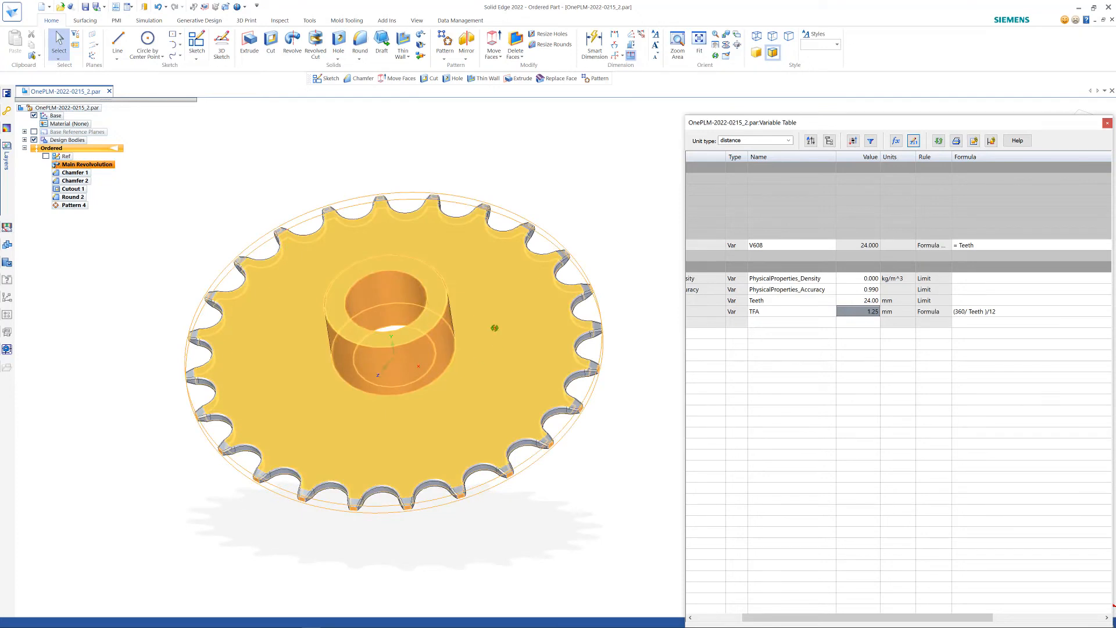
middle_click_drag(494, 327, 504, 323)
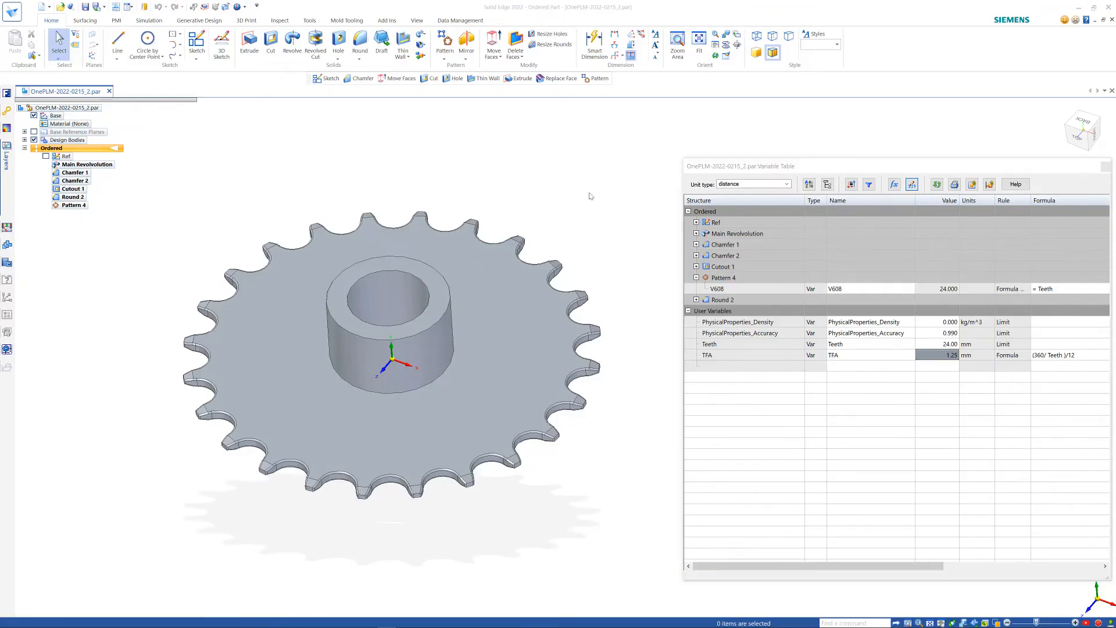
middle_click_drag(587, 189, 573, 220)
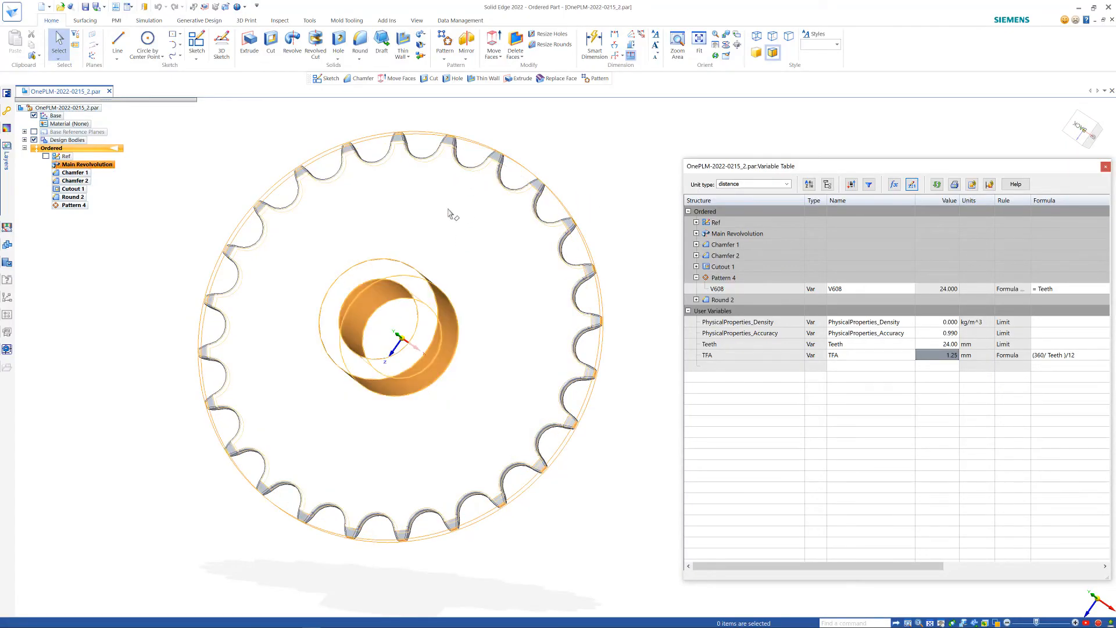
scroll(608, 203, "down", 1)
scroll(589, 177, "up", 1)
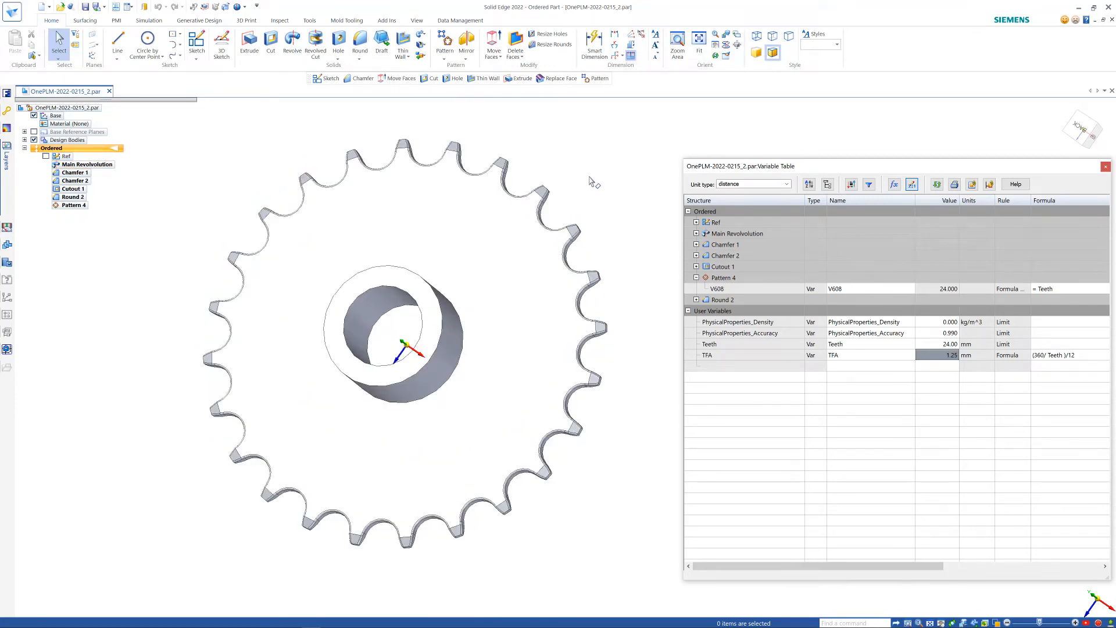
scroll(582, 175, "down", 1)
middle_click_drag(567, 161, 570, 161)
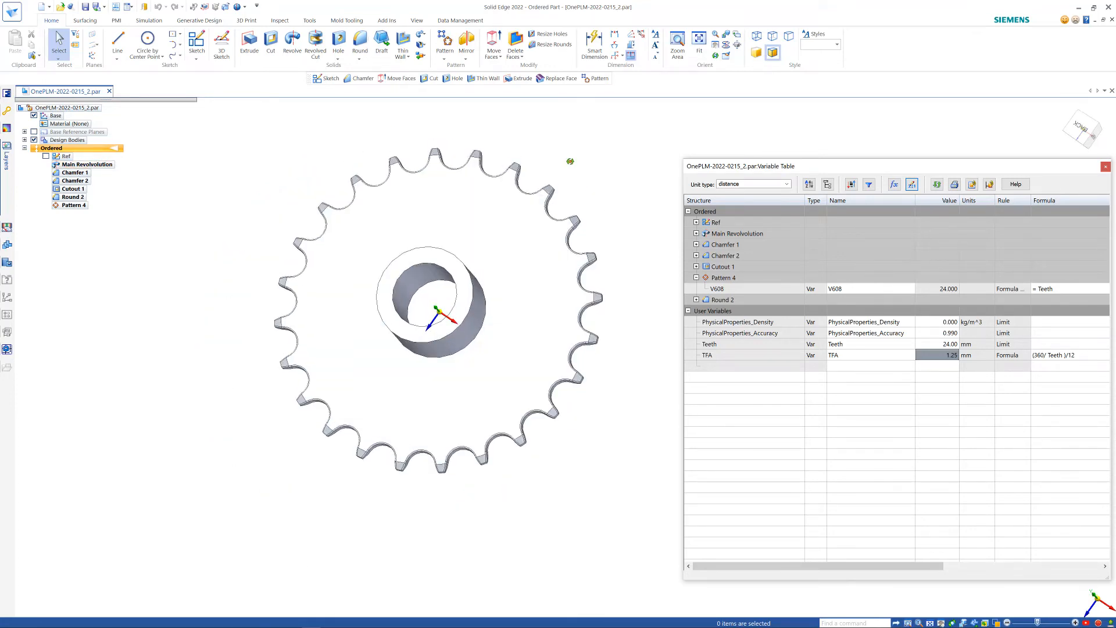
scroll(598, 155, "up", 1)
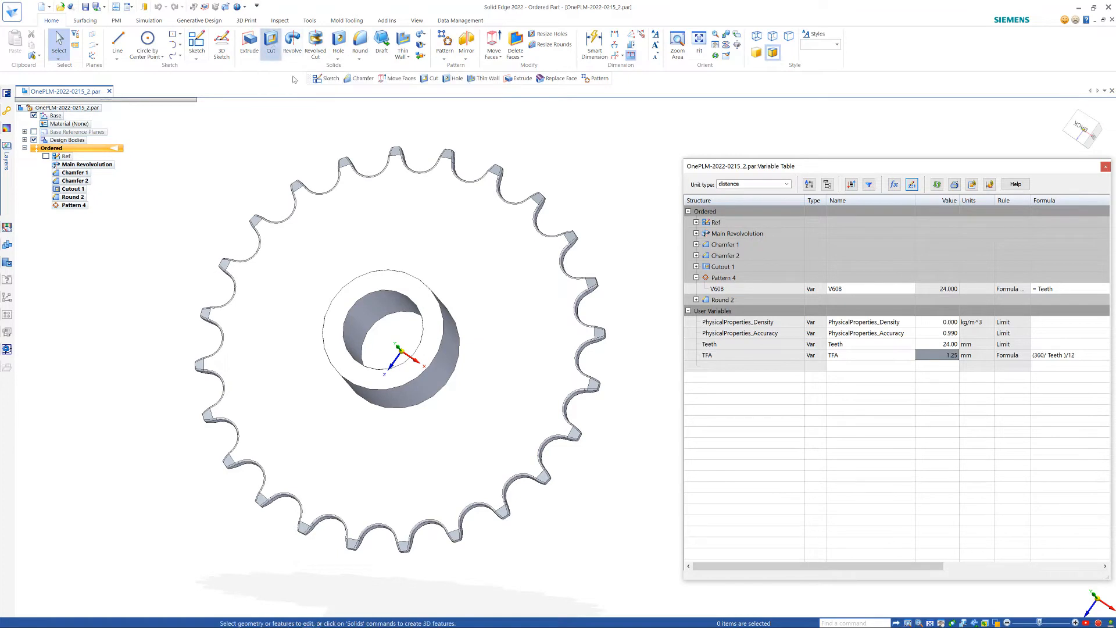
Step: Start a cutout on the hub-side disc face and sketch two origin-centred circles, one about 35 mm in diameter around the hub, one near the teeth
left_click(469, 262)
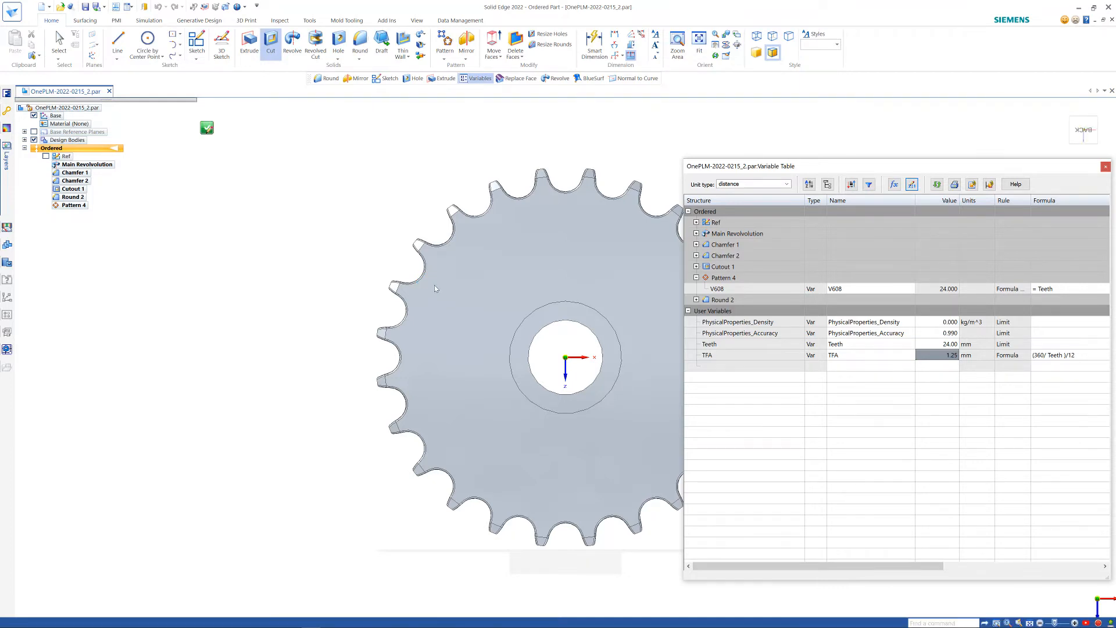
scroll(674, 312, "up", 3)
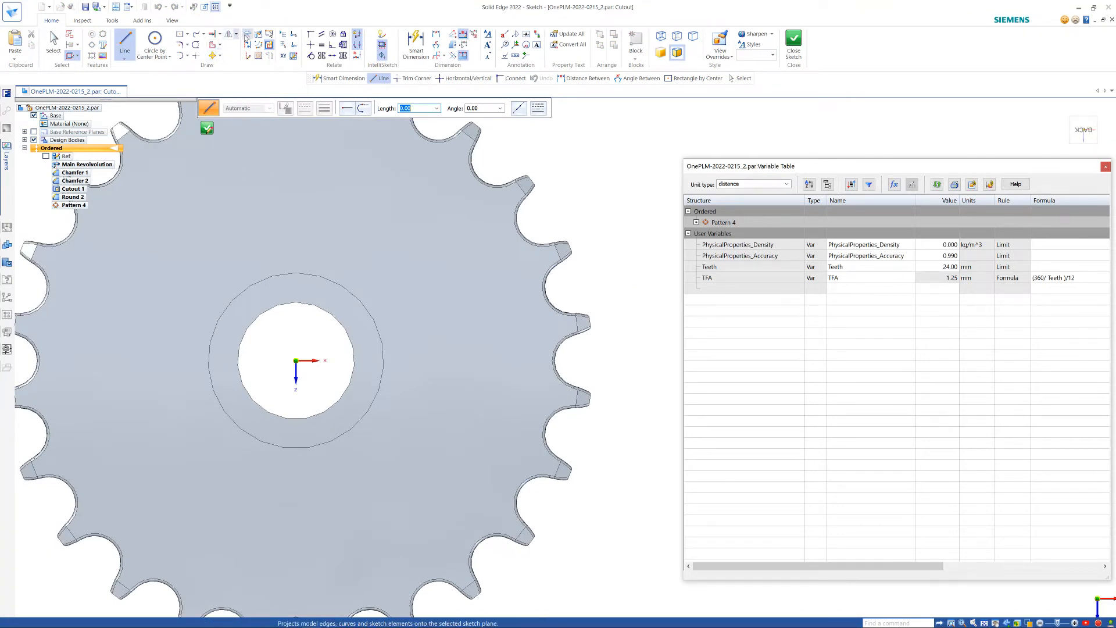
left_click(165, 55)
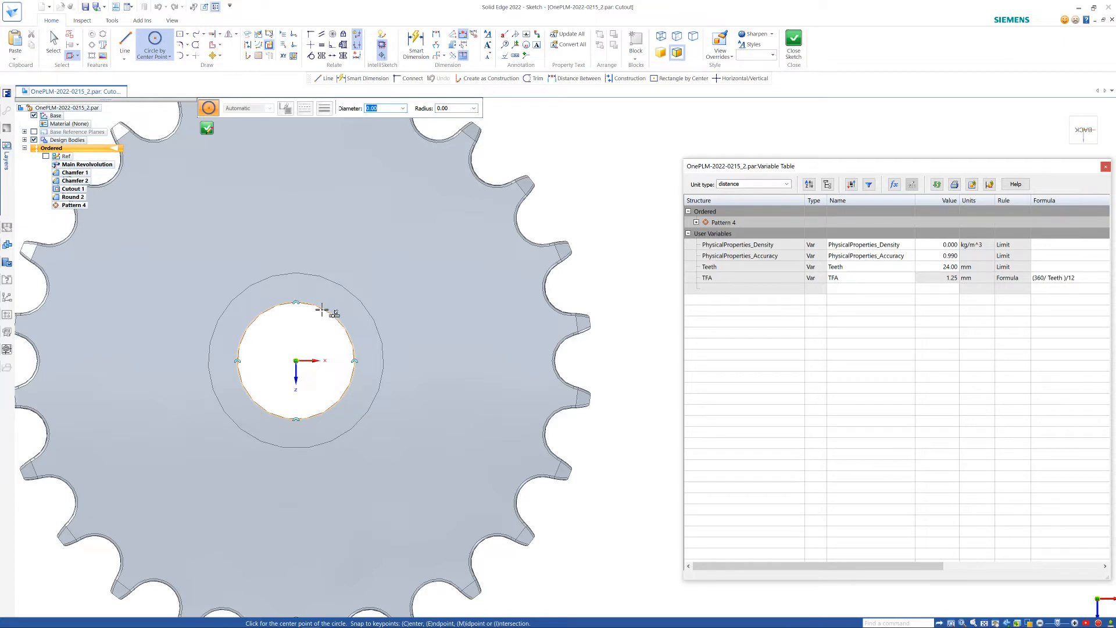
left_click(296, 360)
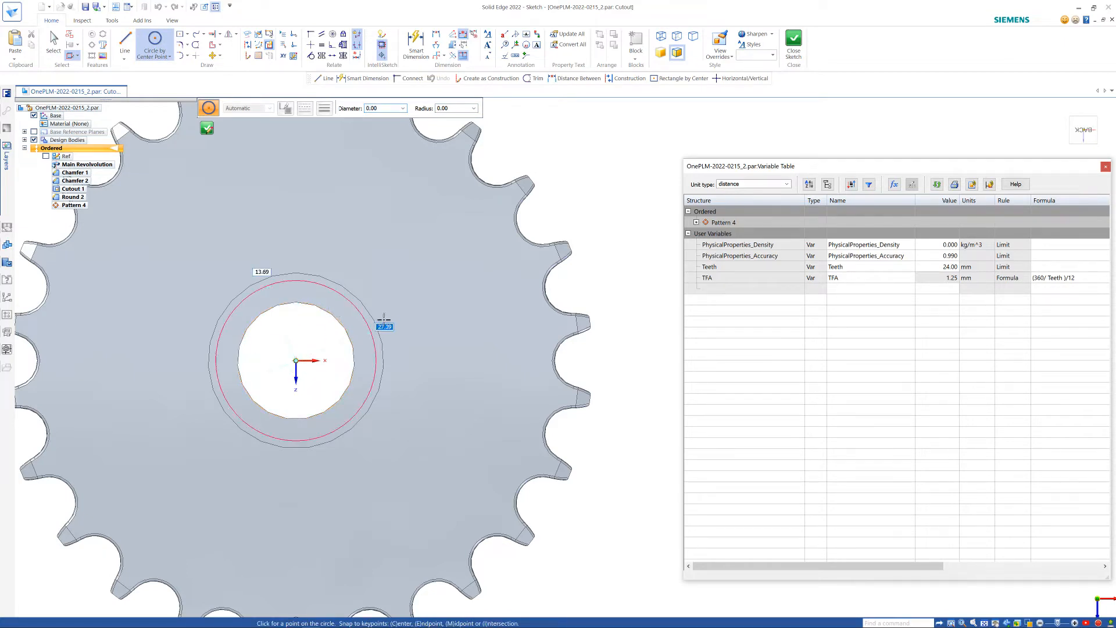
left_click(387, 315)
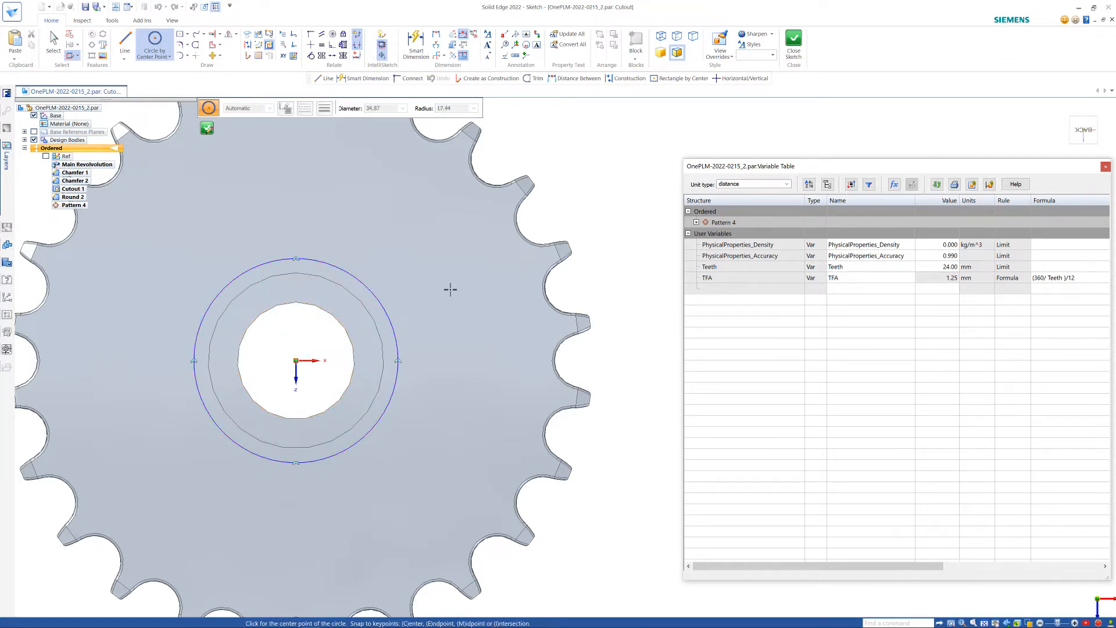
left_click(296, 361)
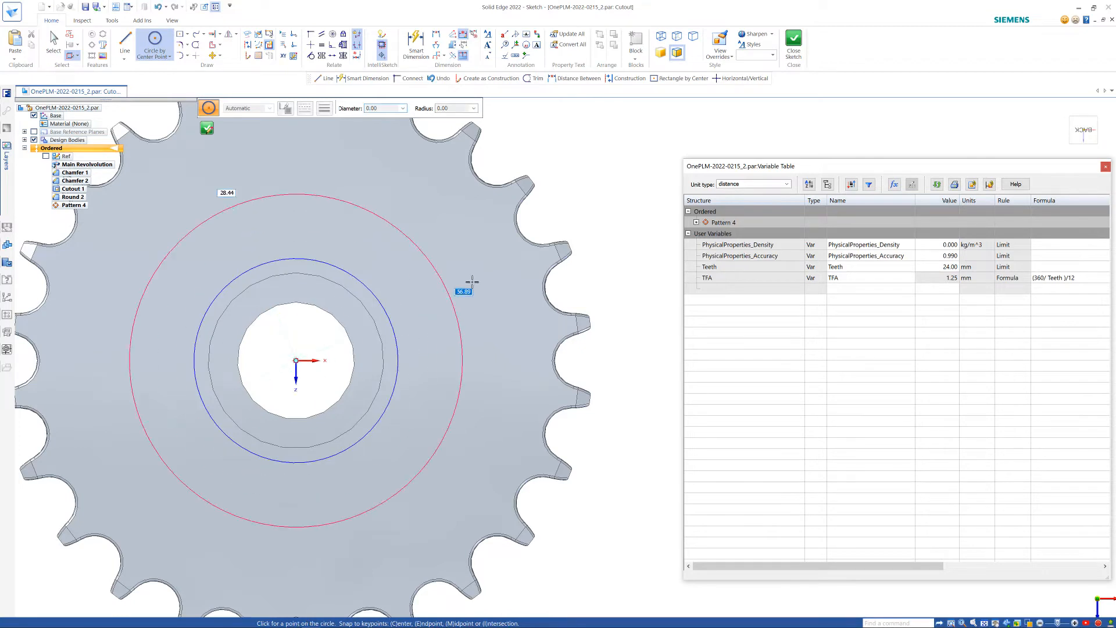
left_click(530, 268)
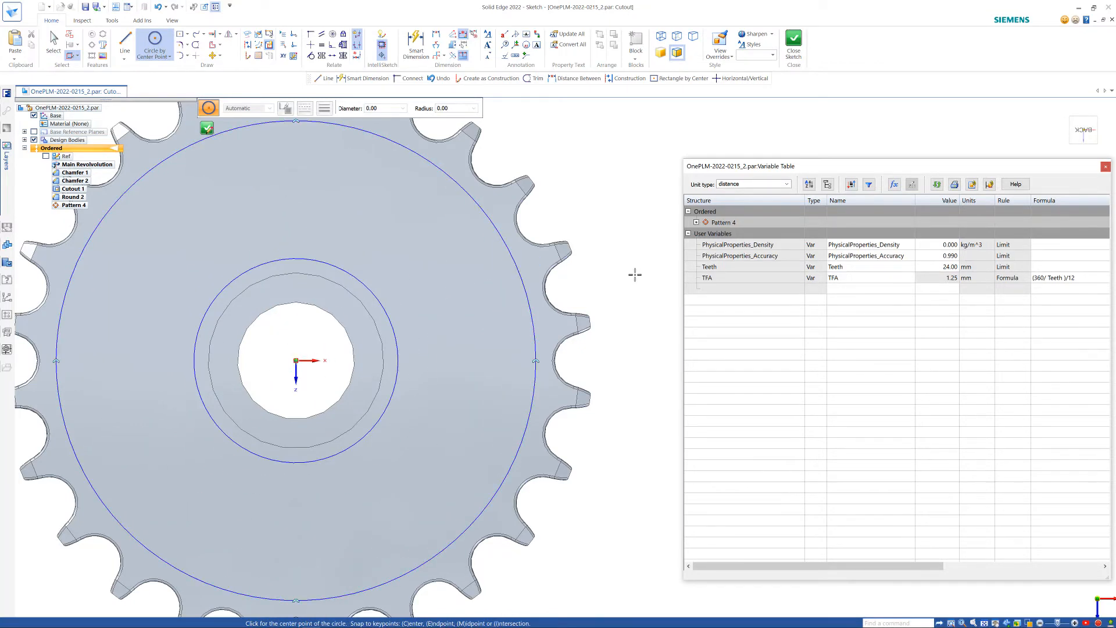
Step: Dimension the horizontal gap between the inner sketch circle and the hub's outer edge as 2 mm
left_click(436, 34)
left_click(398, 361)
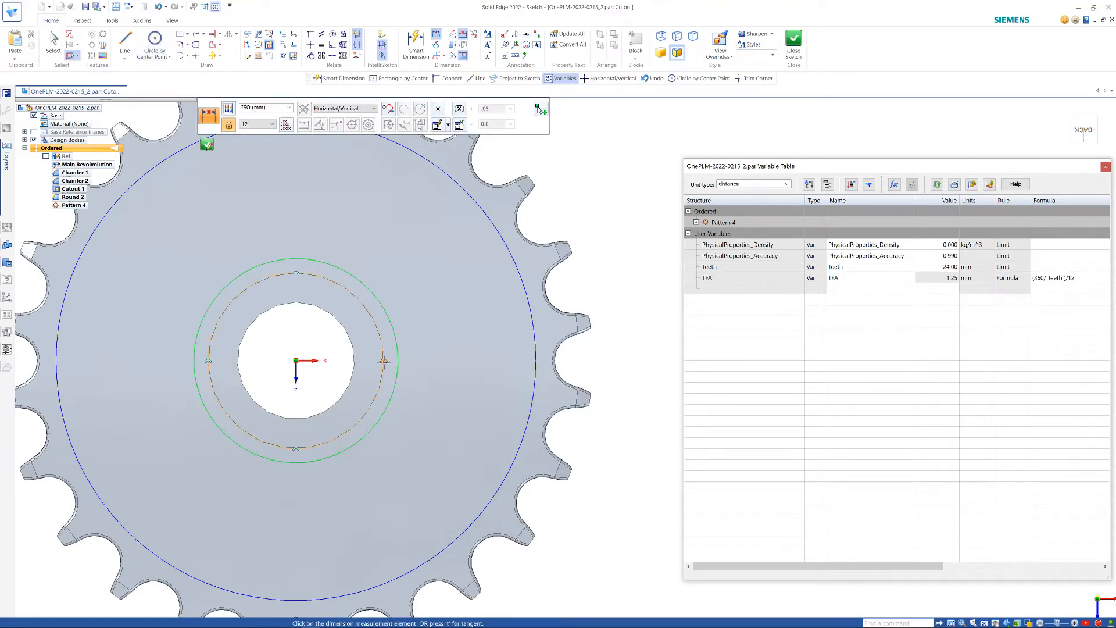
left_click(383, 361)
left_click(431, 334)
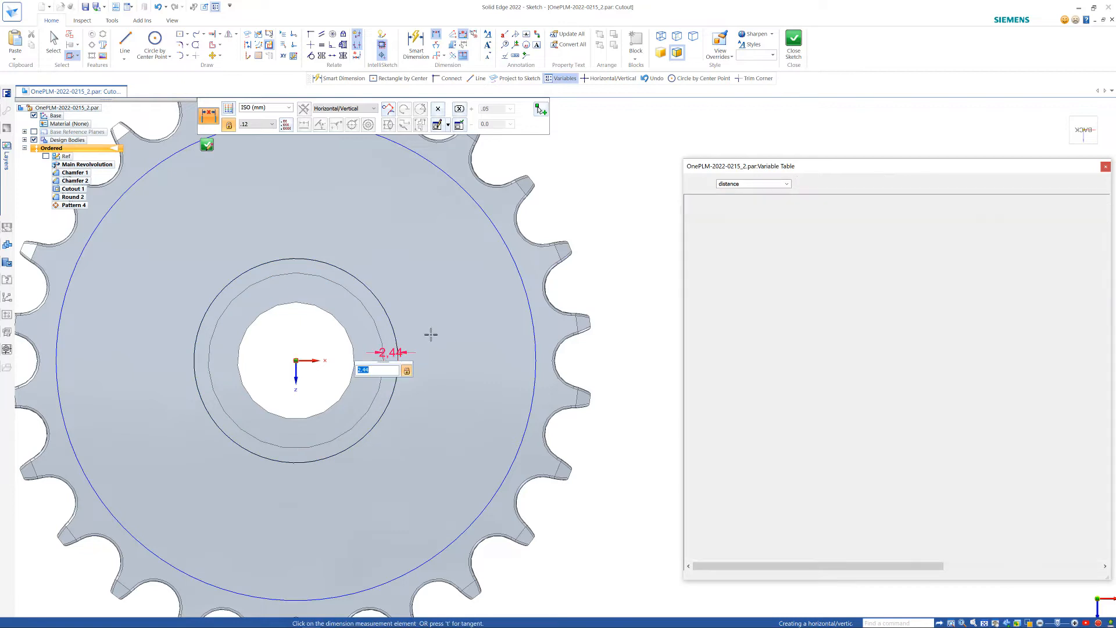
type("2")
key("Return")
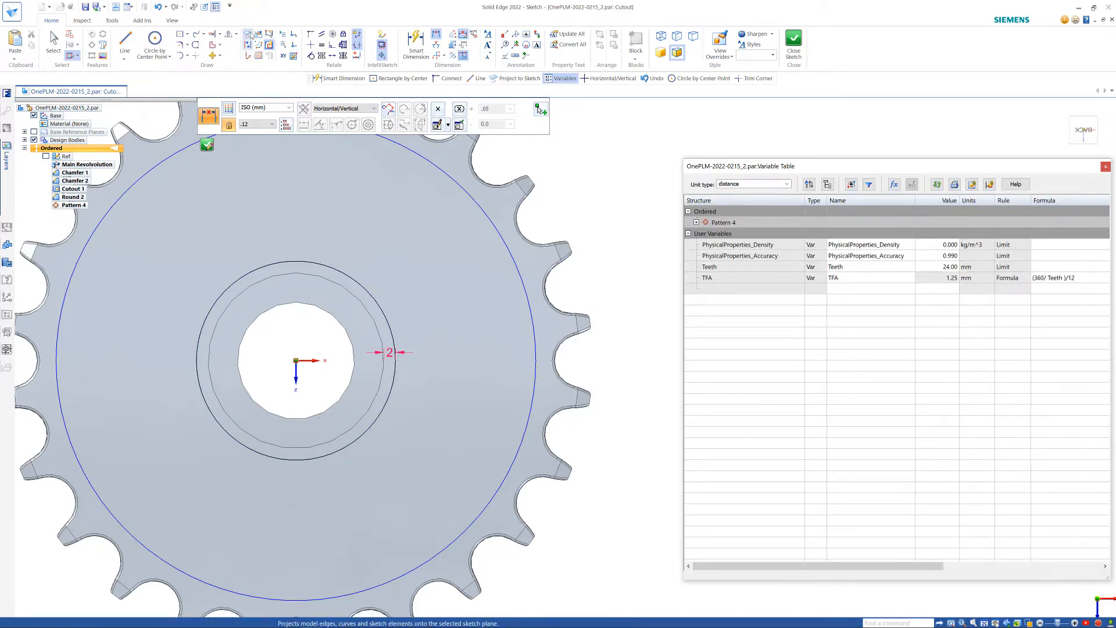
Step: Show the Ref sketch and dimension the horizontal gap between the outer sketch circle and the dashed reference circle as 8 mm
left_click(46, 156)
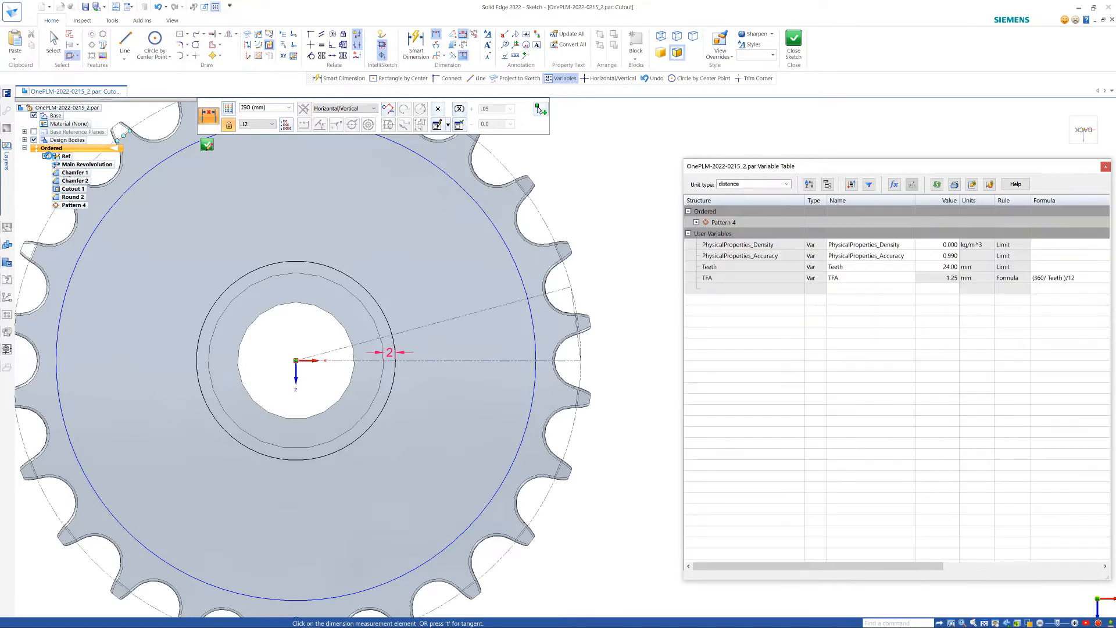
key("d")
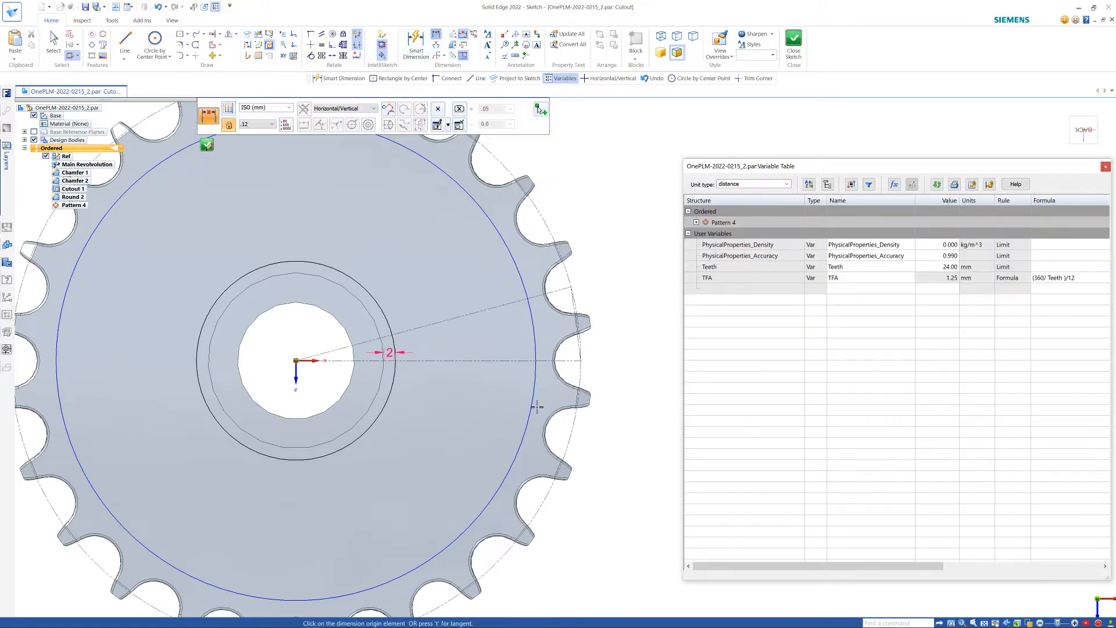
left_click(535, 360)
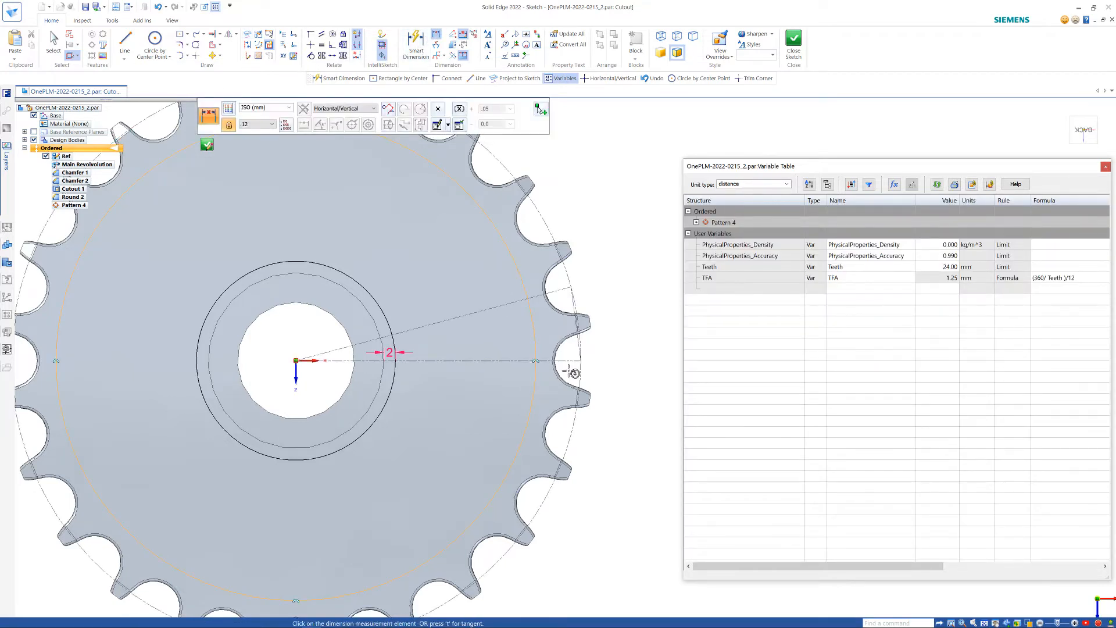
left_click(580, 361)
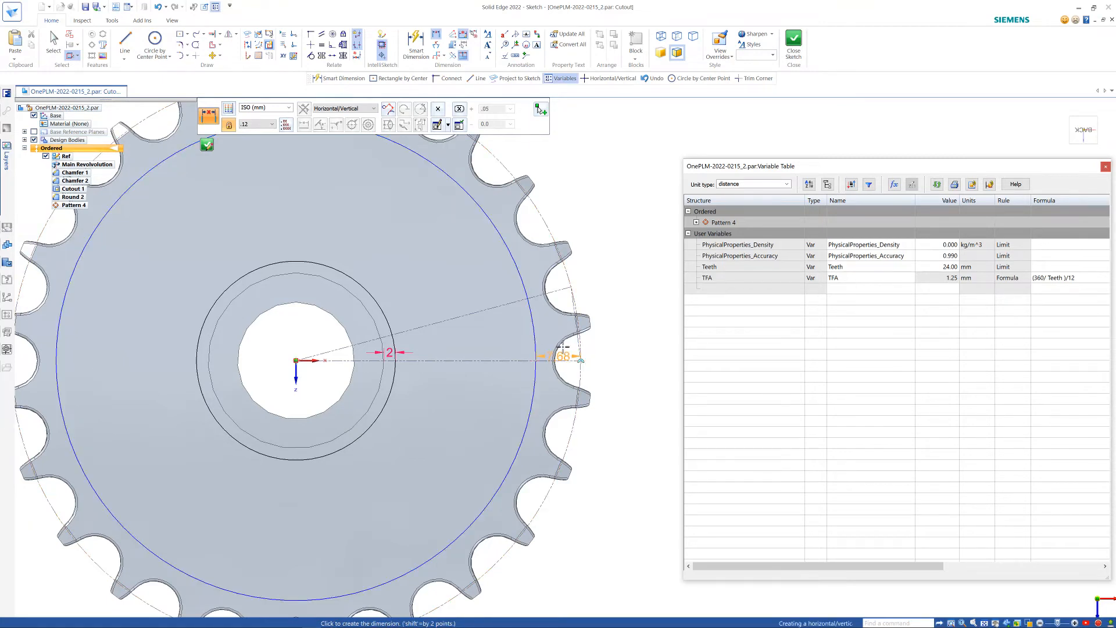
left_click(588, 344)
type("8")
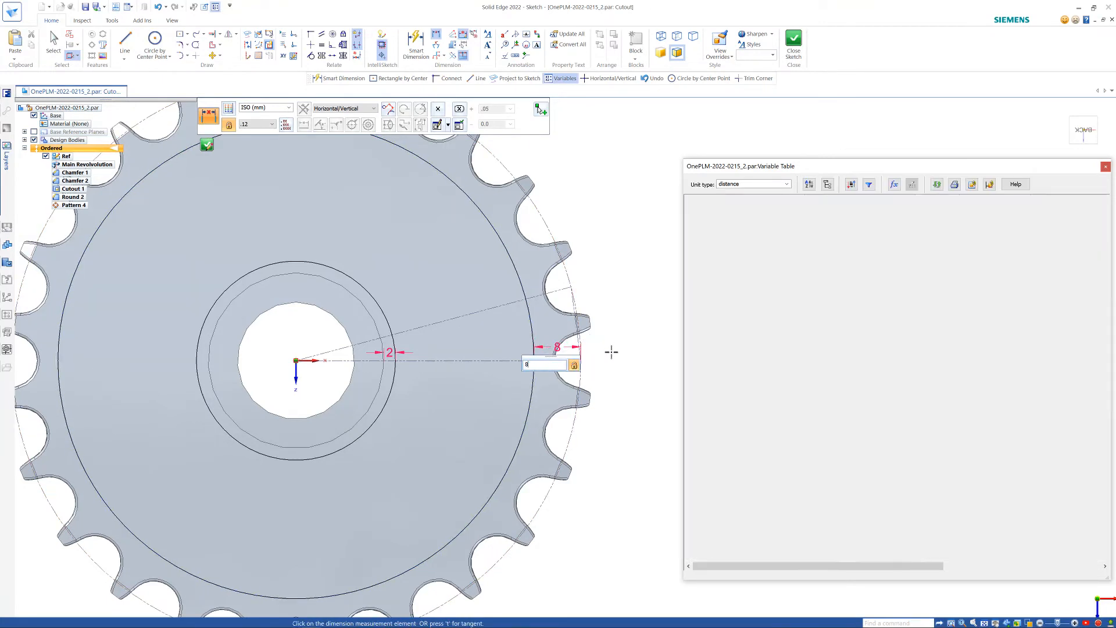
key("Return")
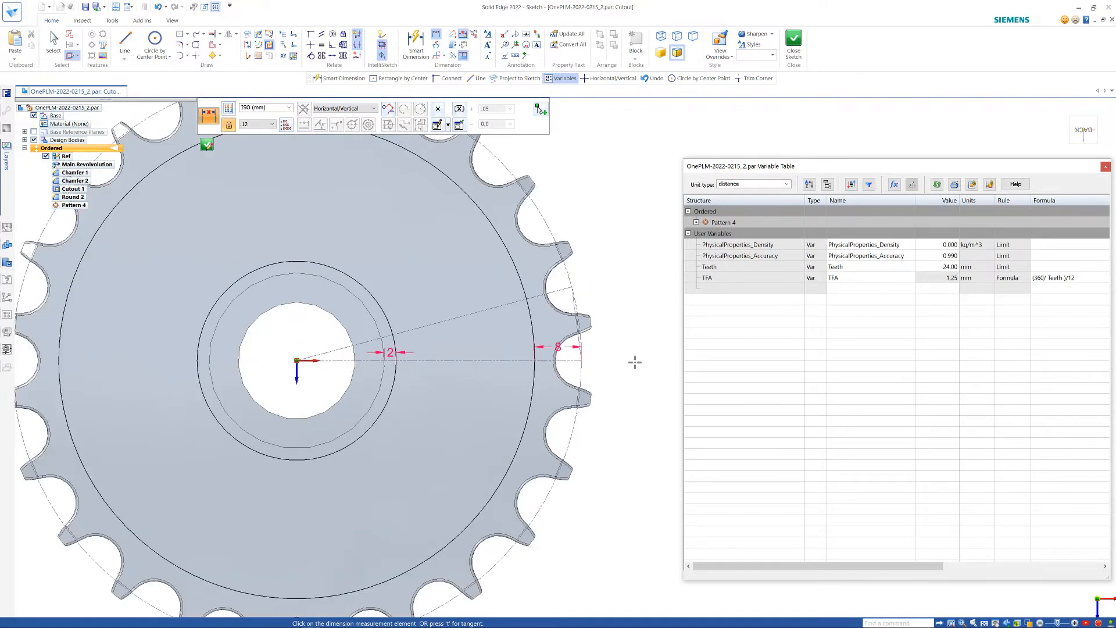
Step: Sketch two lines about 24 mm long from the inner to the outer circle, one below and one above the horizontal centreline
left_click(124, 41)
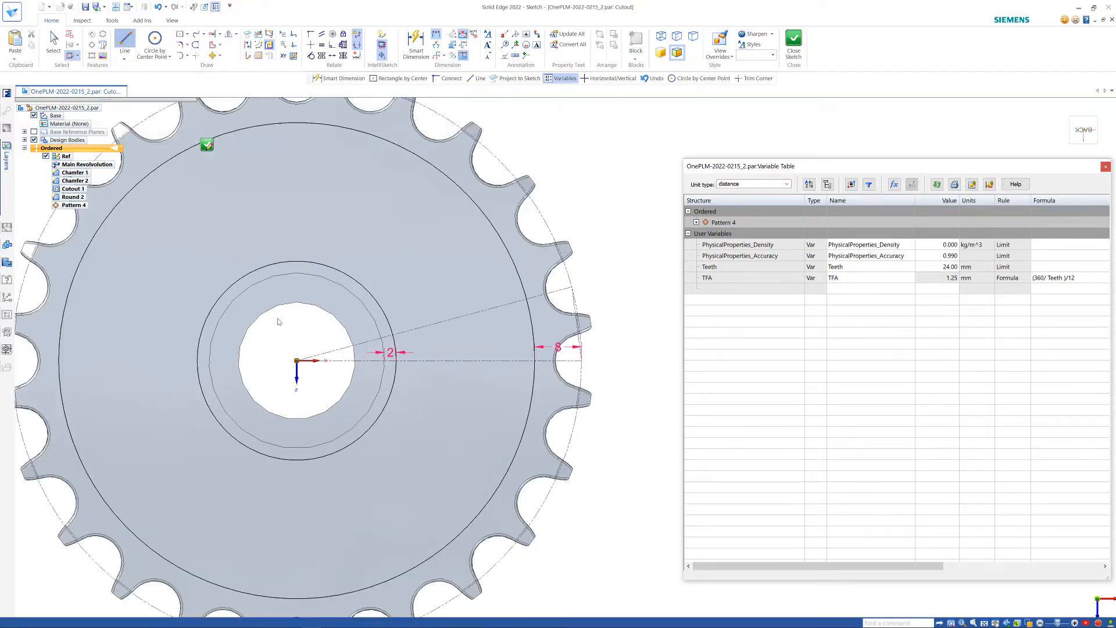
left_click(394, 379)
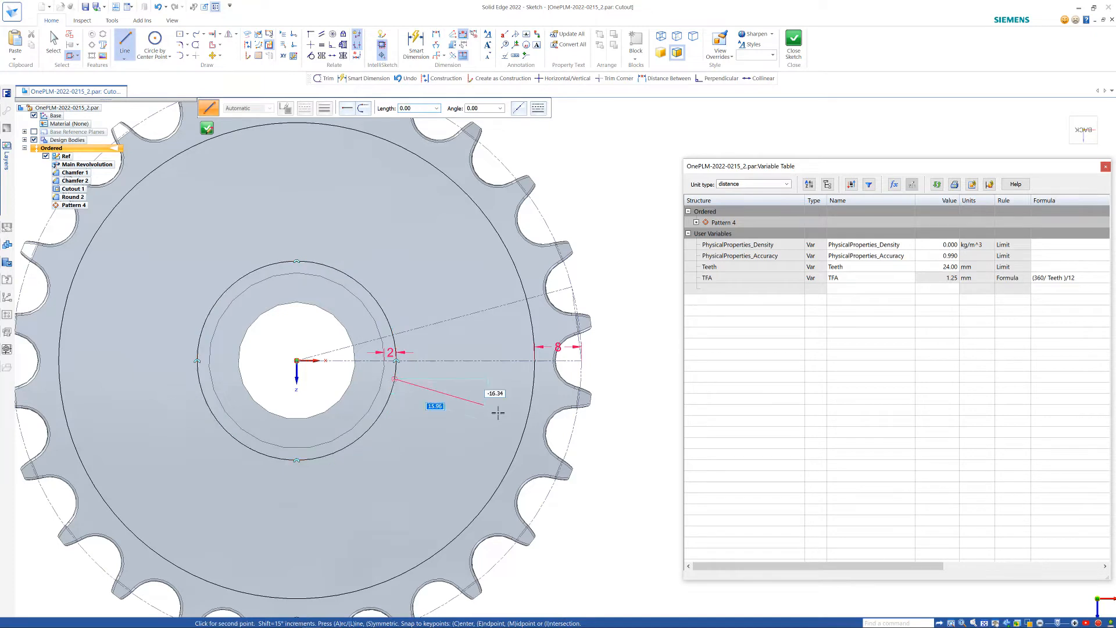
left_click(528, 413)
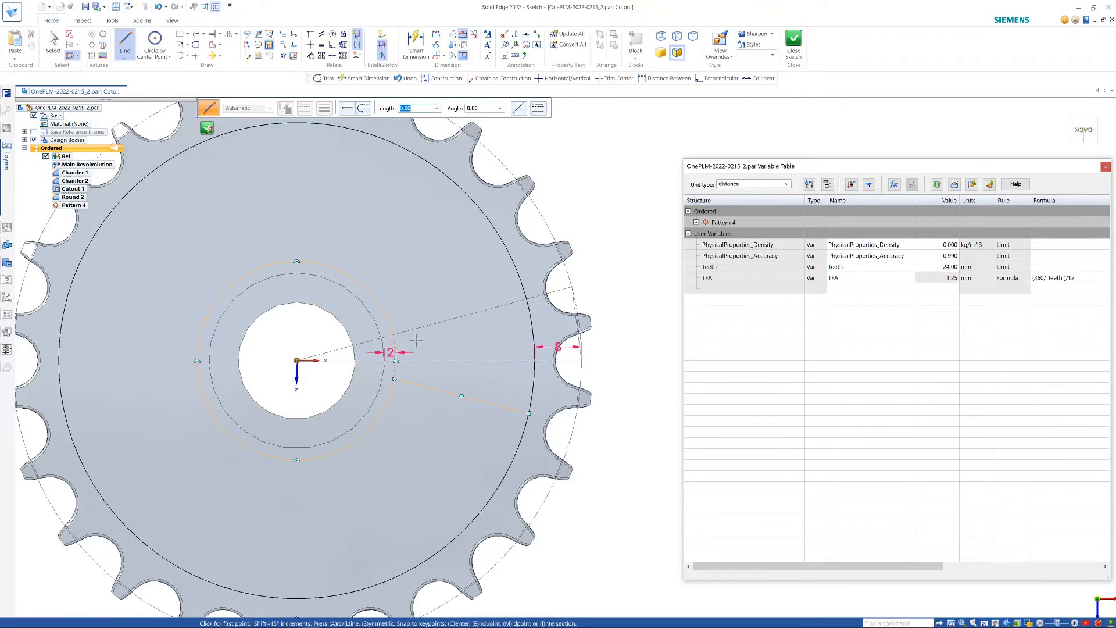
left_click(394, 342)
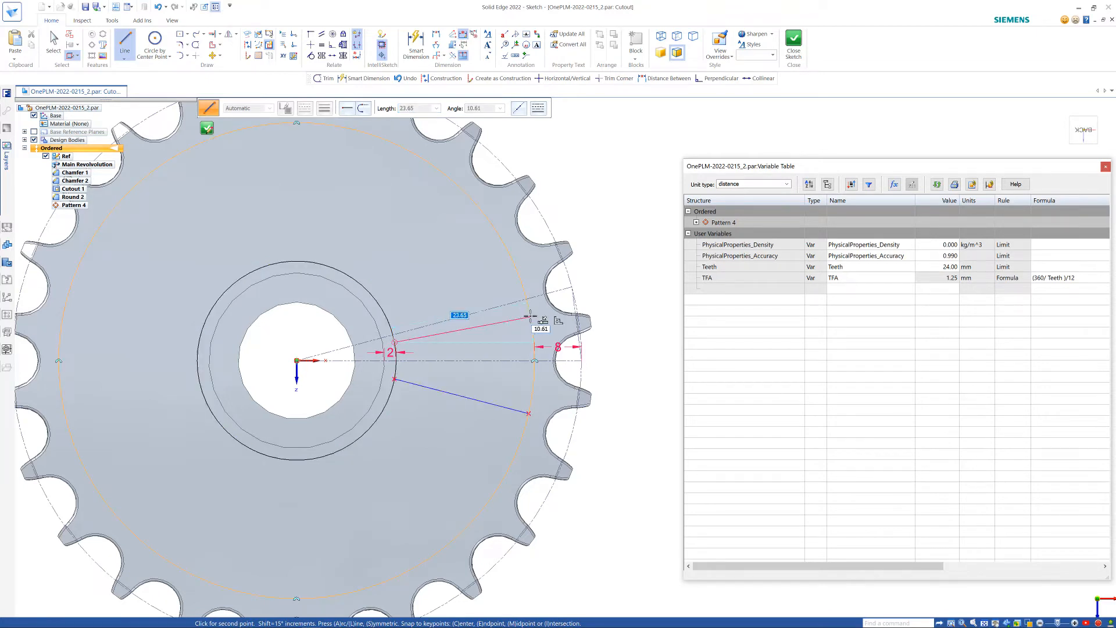
left_click(529, 317)
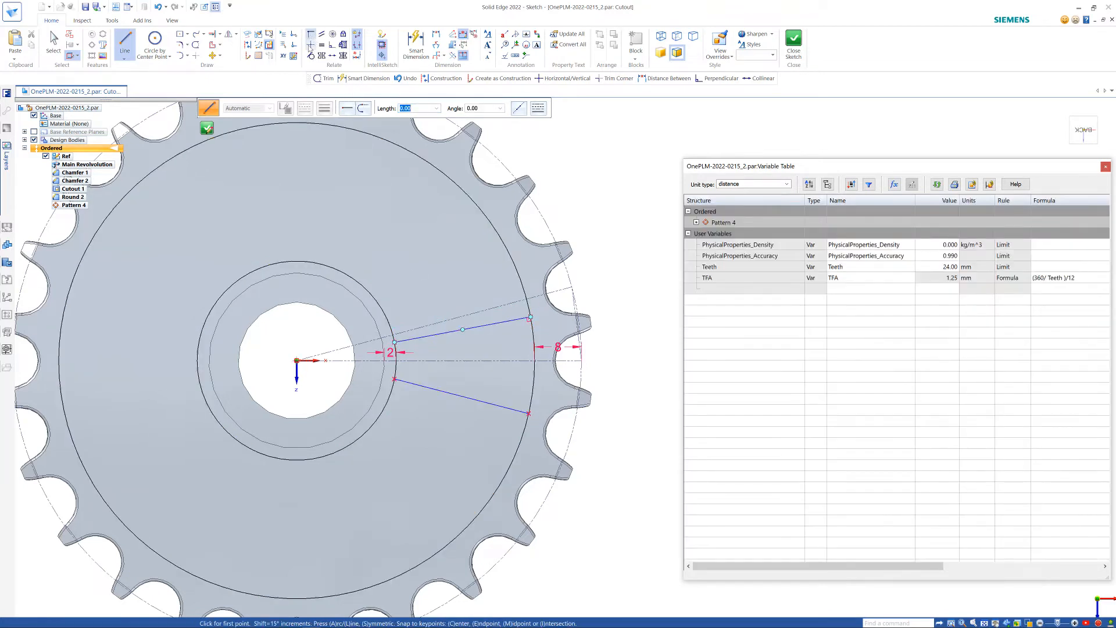
Step: Connect the upper side line to the origin so that it points radially at the sprocket's centre
left_click(310, 37)
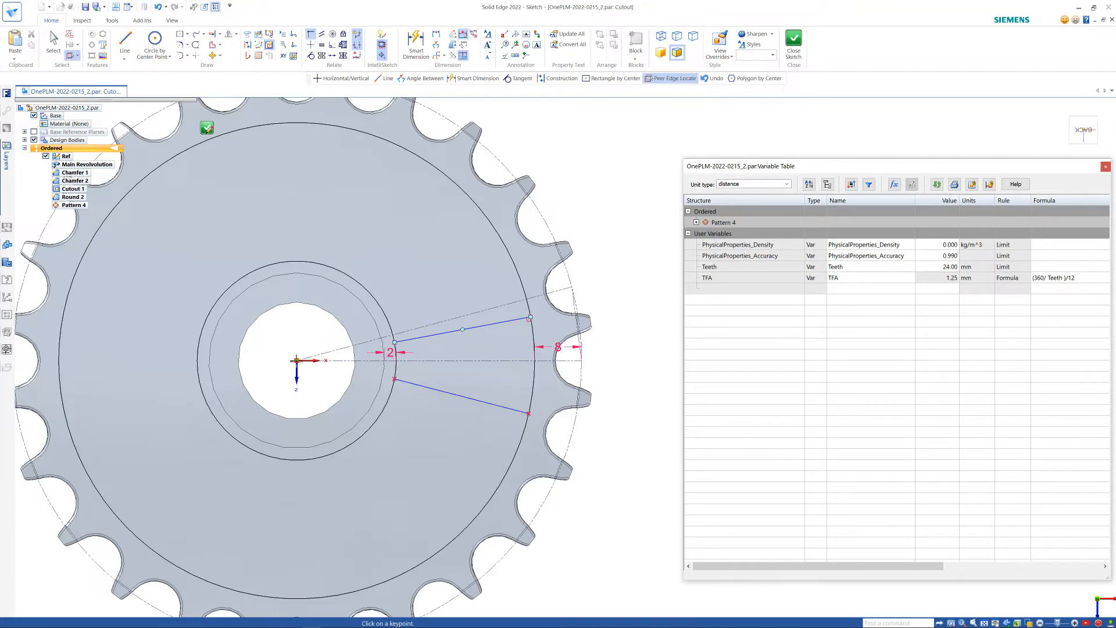
left_click(310, 361)
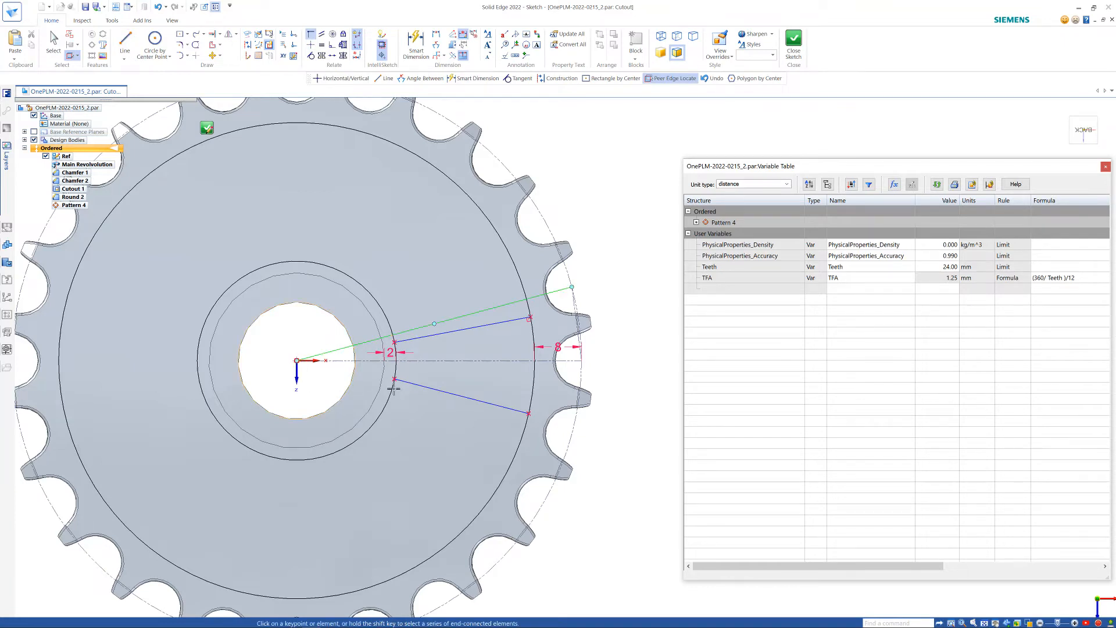
left_click(411, 340)
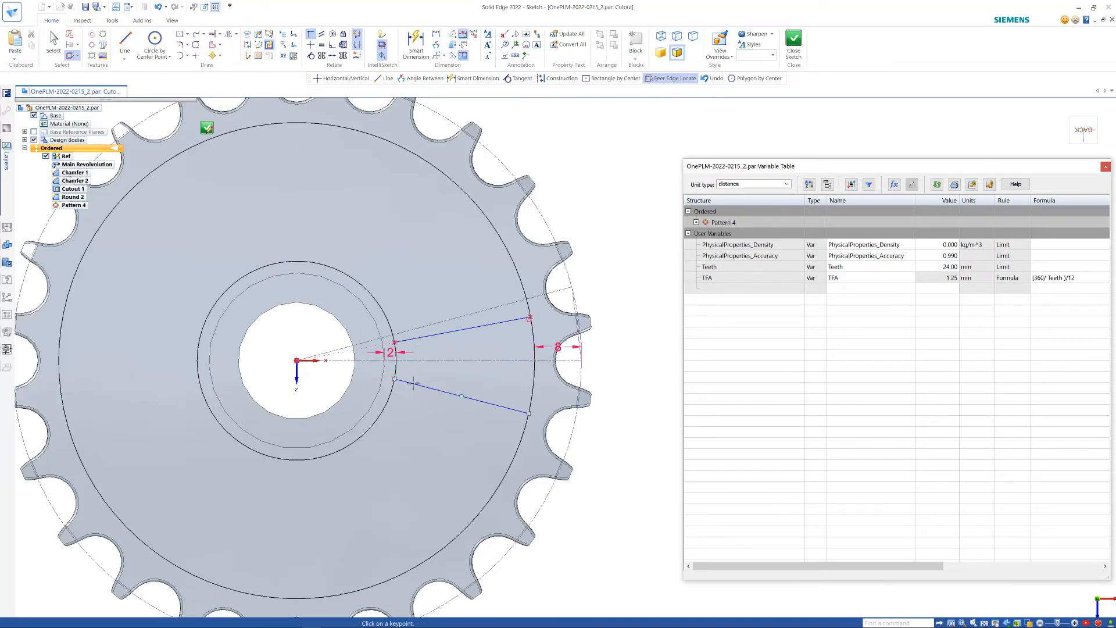
left_click(296, 360)
Step: Align the midpoints of the two side lines vertically with a Horizontal/Vertical relationship
left_click(310, 45)
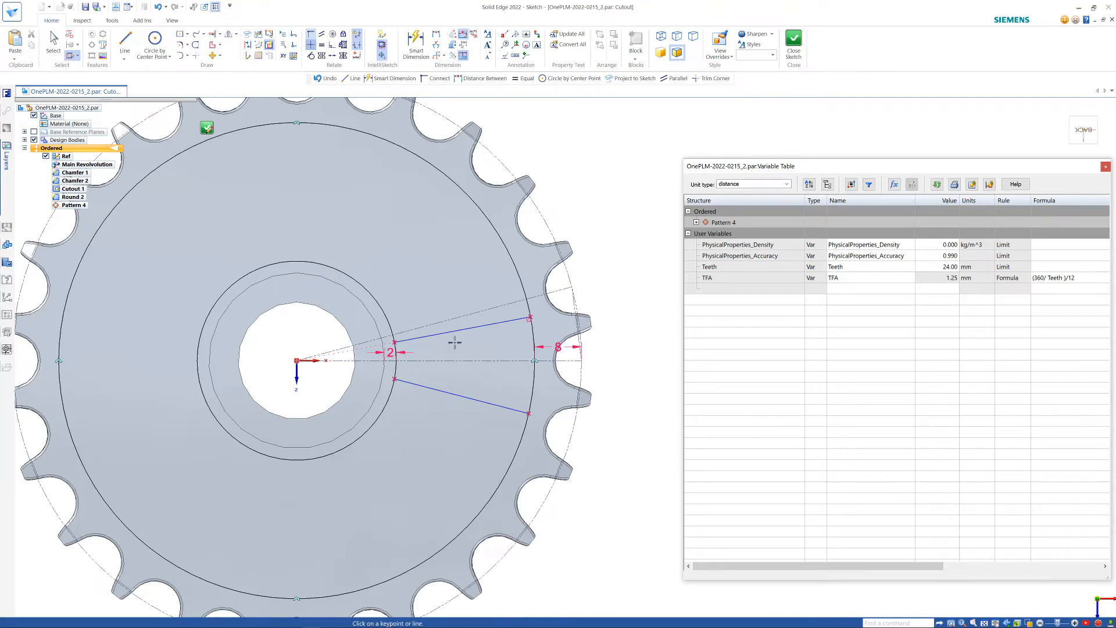
left_click(462, 326)
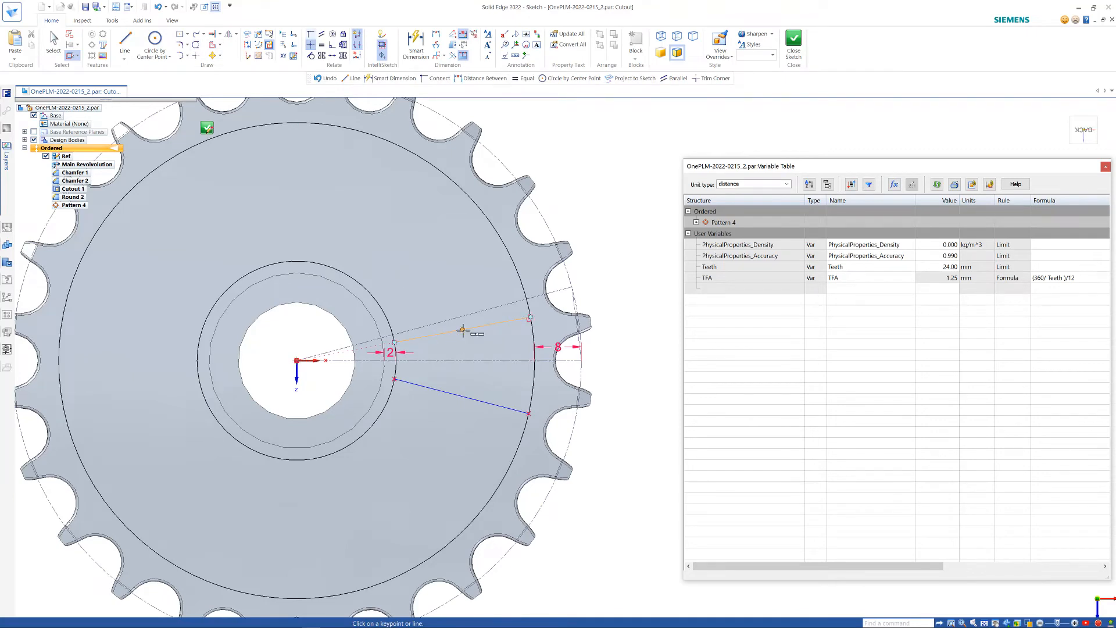
left_click(461, 395)
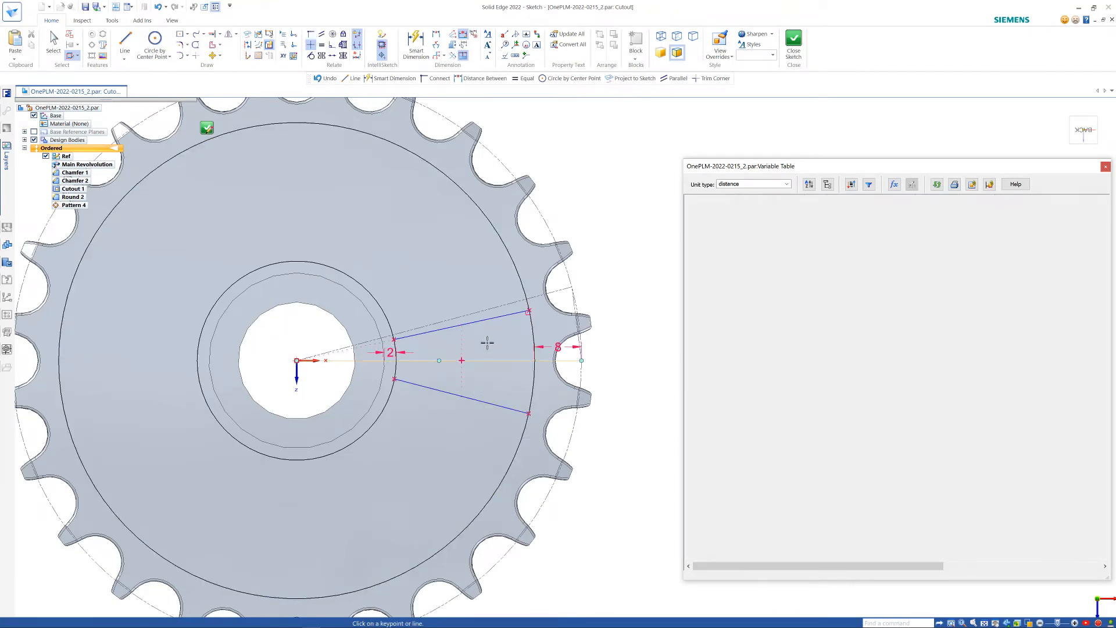
Step: Dimension the angle between the two side lines as 30°
left_click(416, 44)
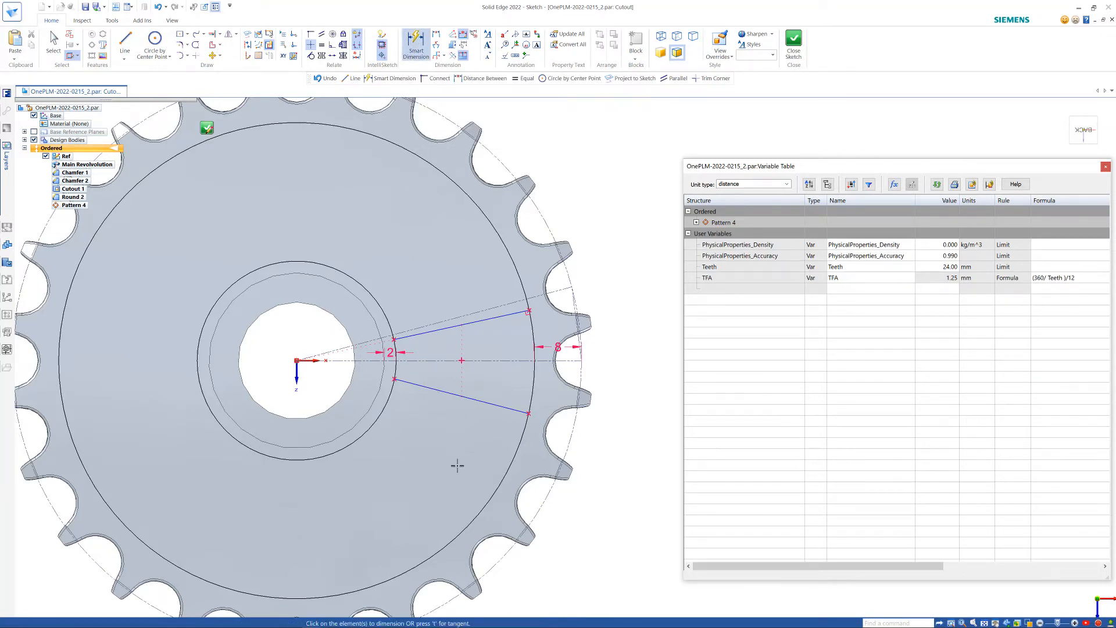
left_click(431, 331)
left_click(433, 389)
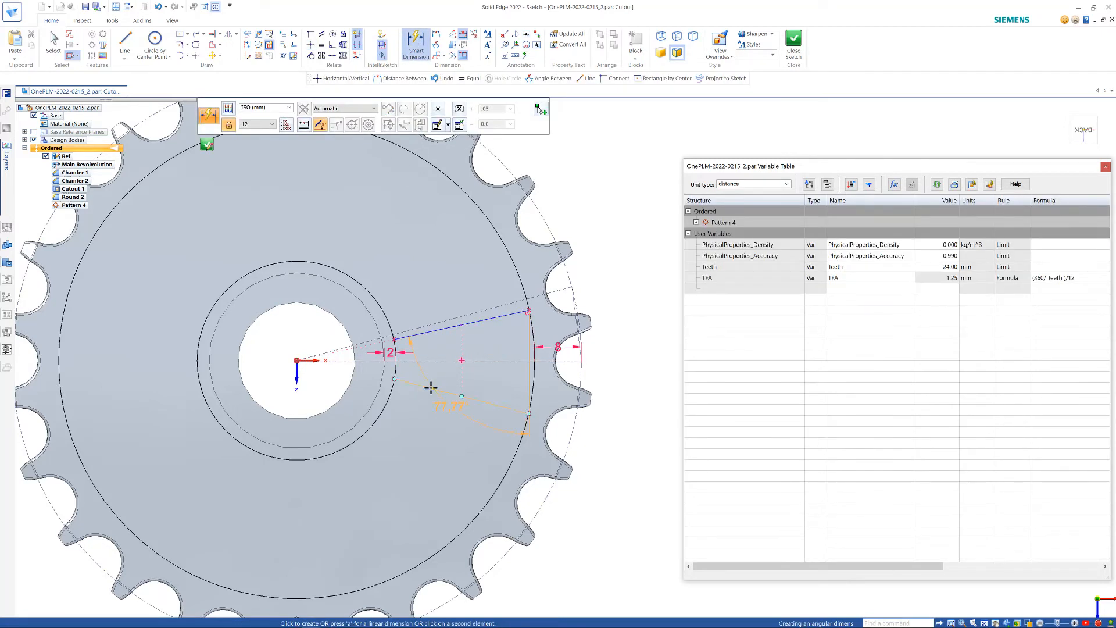
left_click(444, 375)
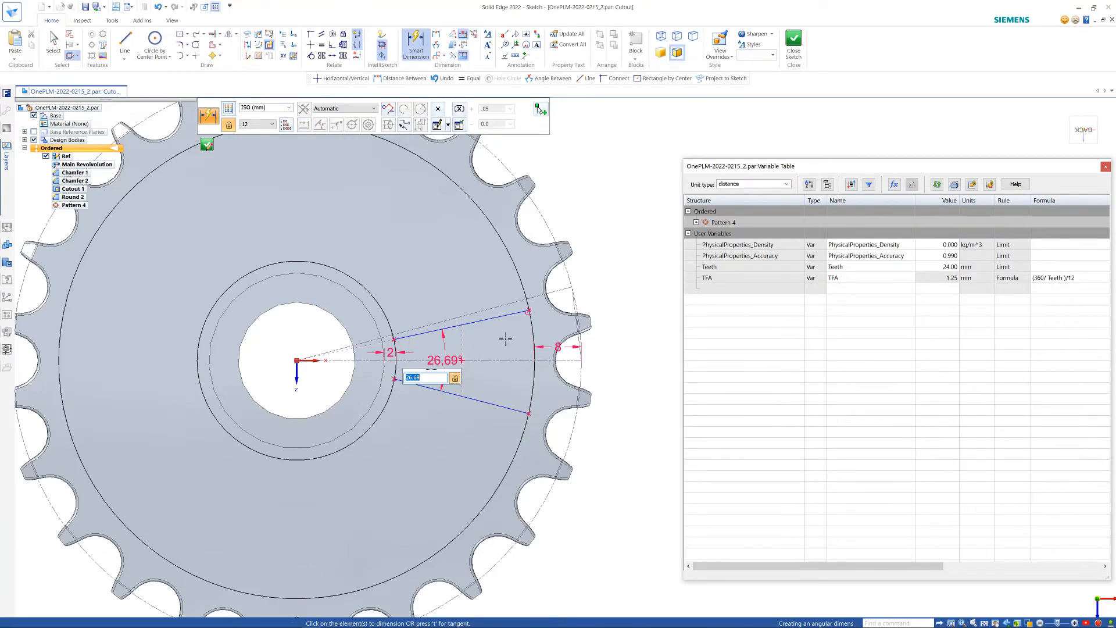
type("30")
key("Return")
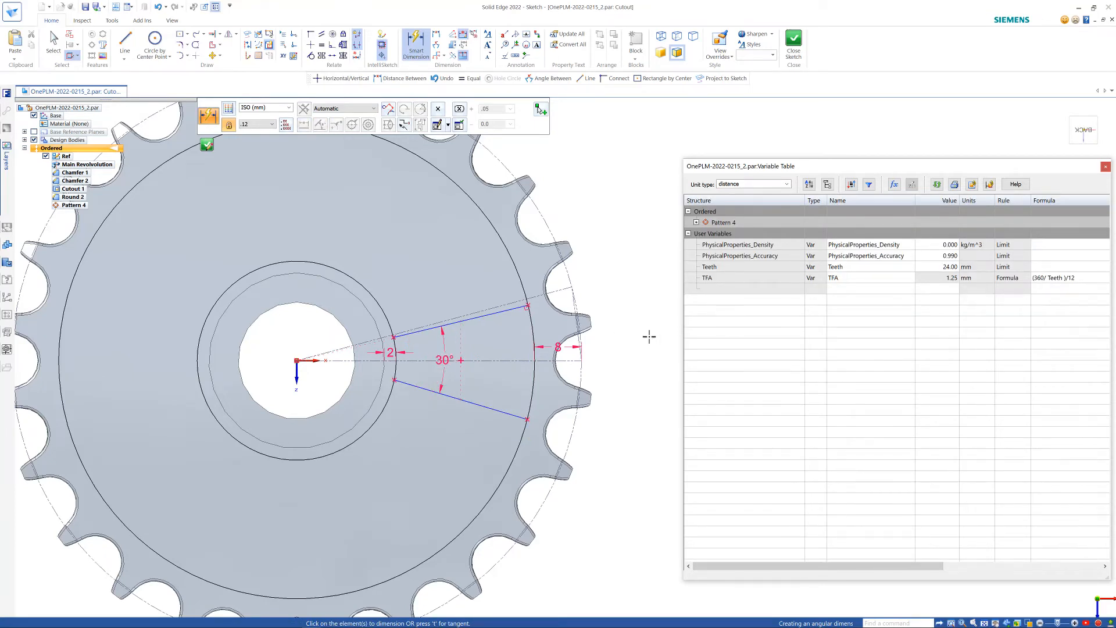
key("Escape")
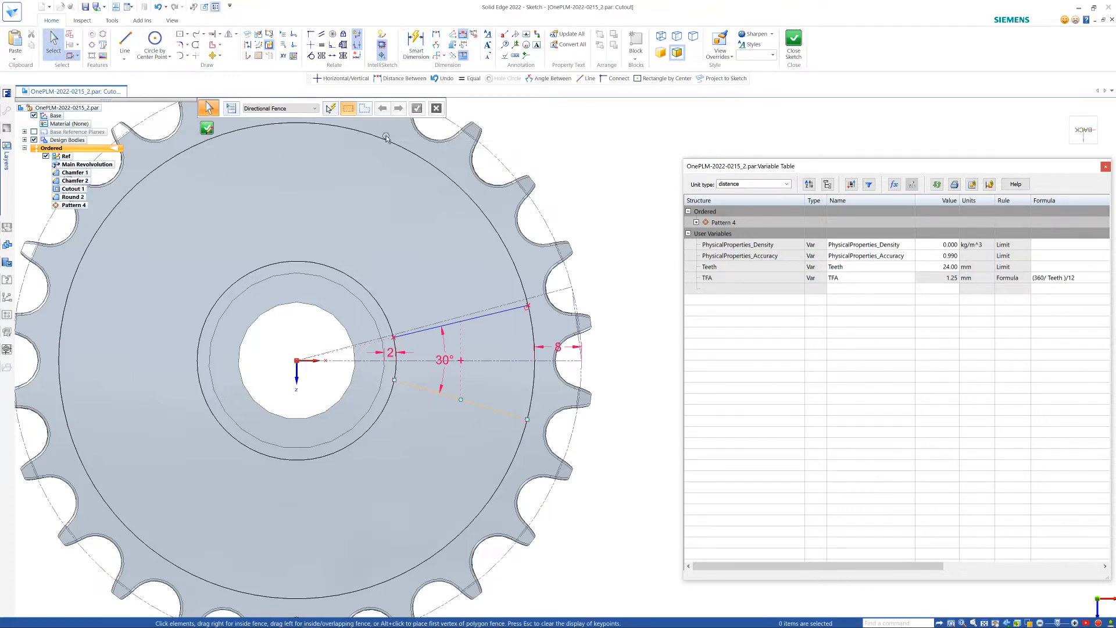
Step: Connect the lower side line to the origin so that it also runs radially
left_click(311, 33)
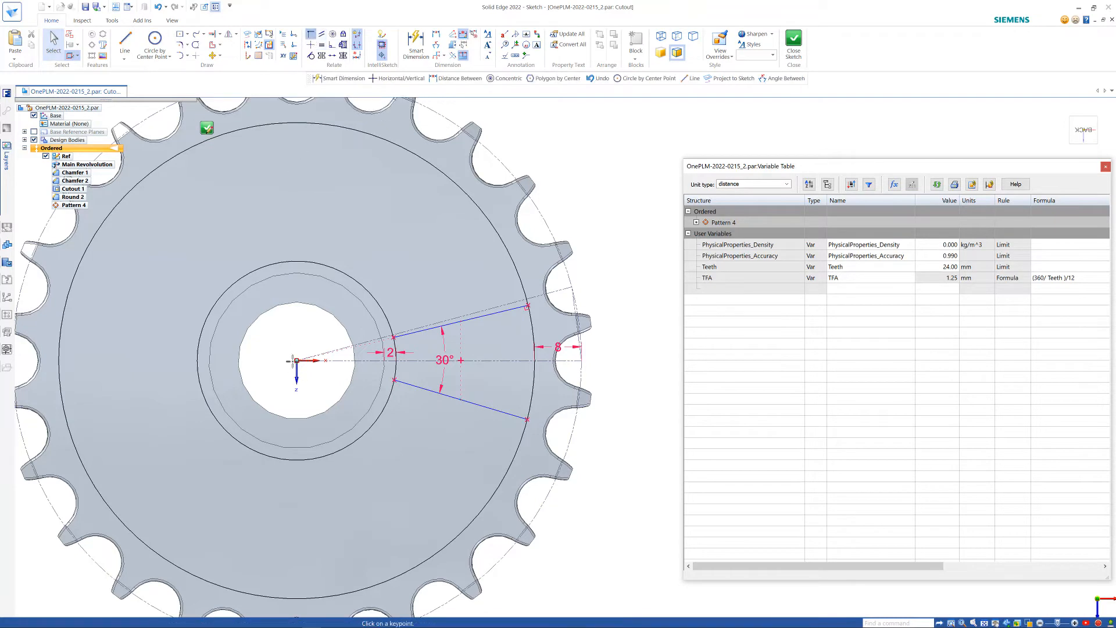
left_click(296, 359)
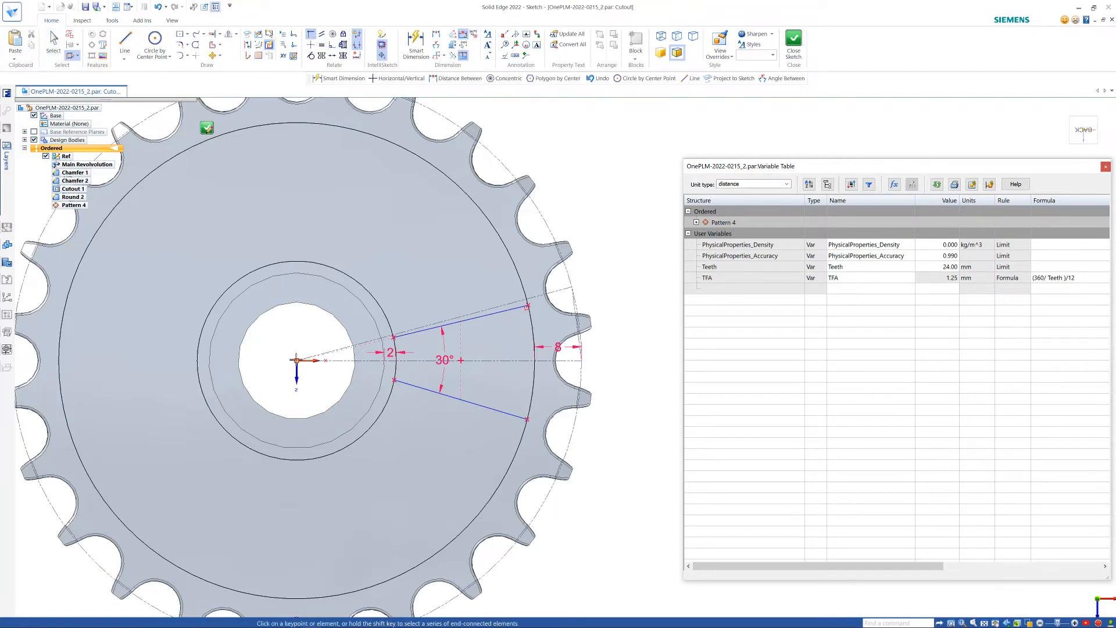
left_click(395, 380)
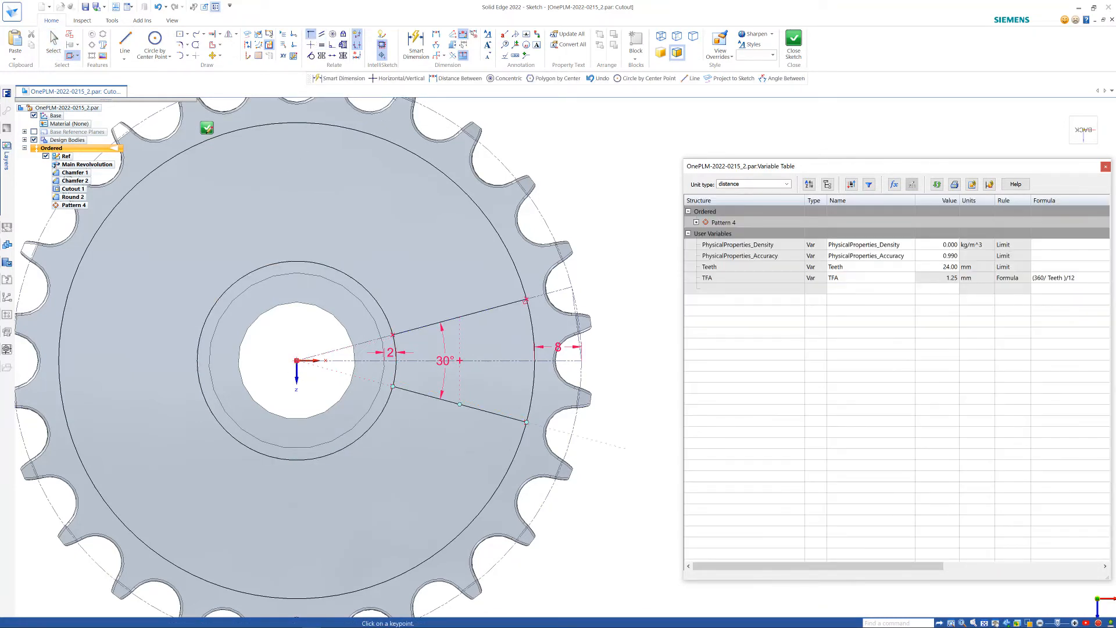
key("Escape")
Step: Trim both circles down to the arcs between the side lines, leaving a closed sector profile
left_click(197, 47)
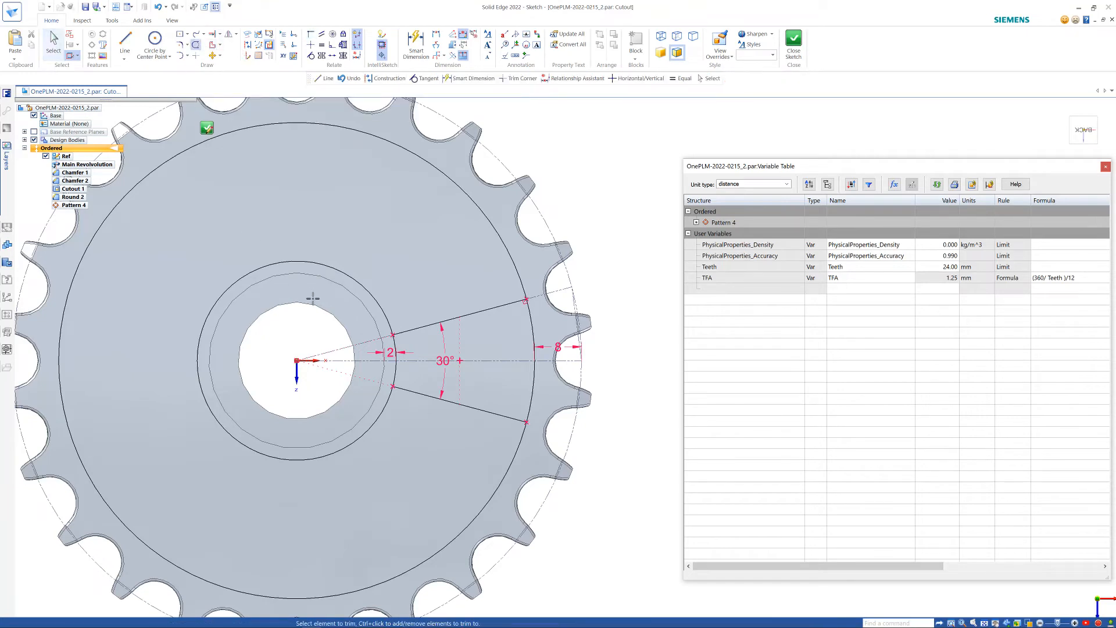
mouse_move(314, 299)
left_mouse_down()
mouse_move(488, 186)
mouse_move(484, 198)
left_mouse_up()
scroll(501, 390, "up", 1)
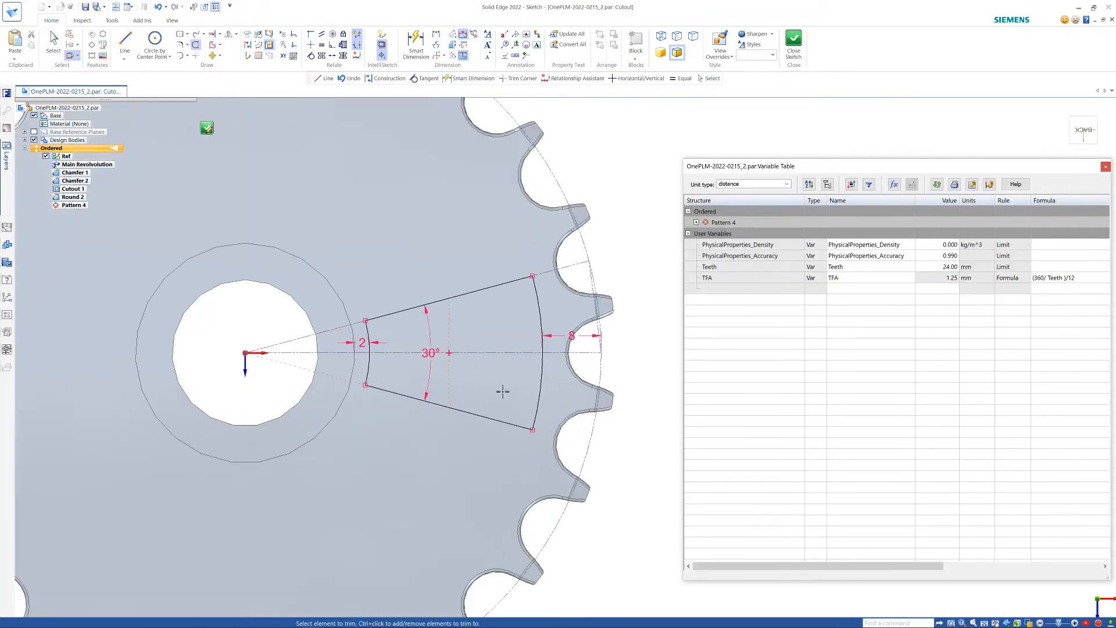
key("Escape")
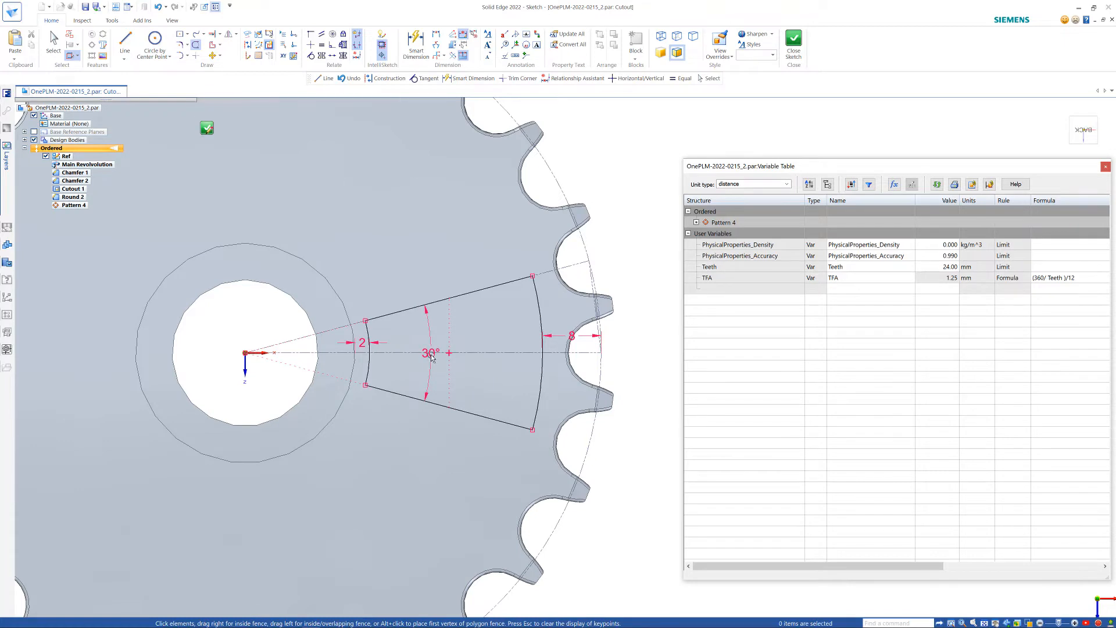
Step: Test the angle between the side lines at 45°, 90° and 12°, and set it back to 30°
left_click(430, 354)
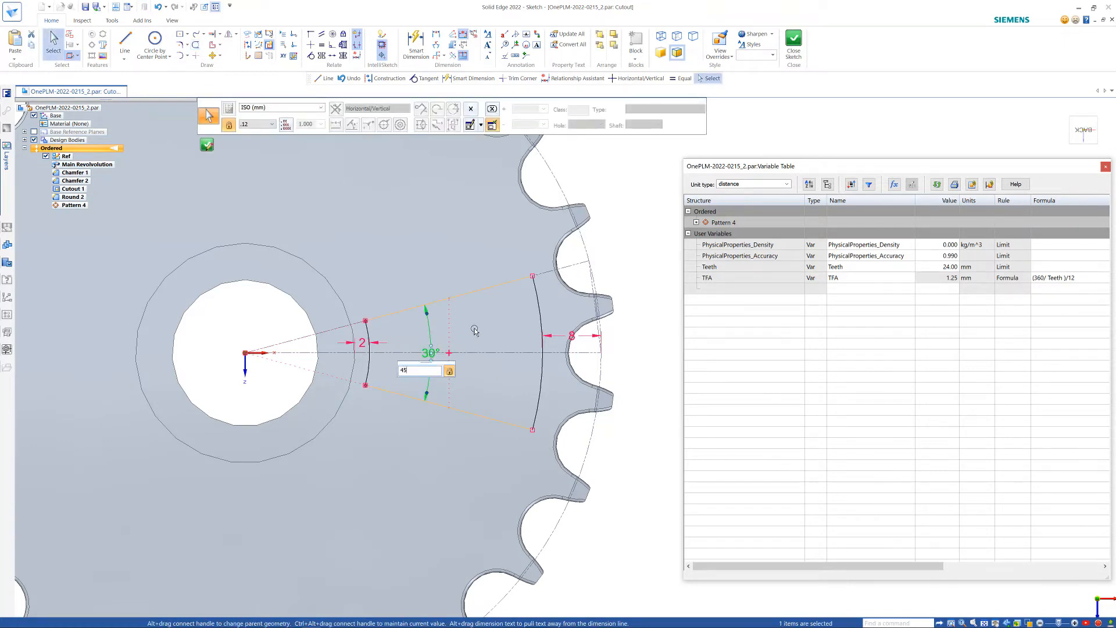
key("Return")
left_click(431, 352)
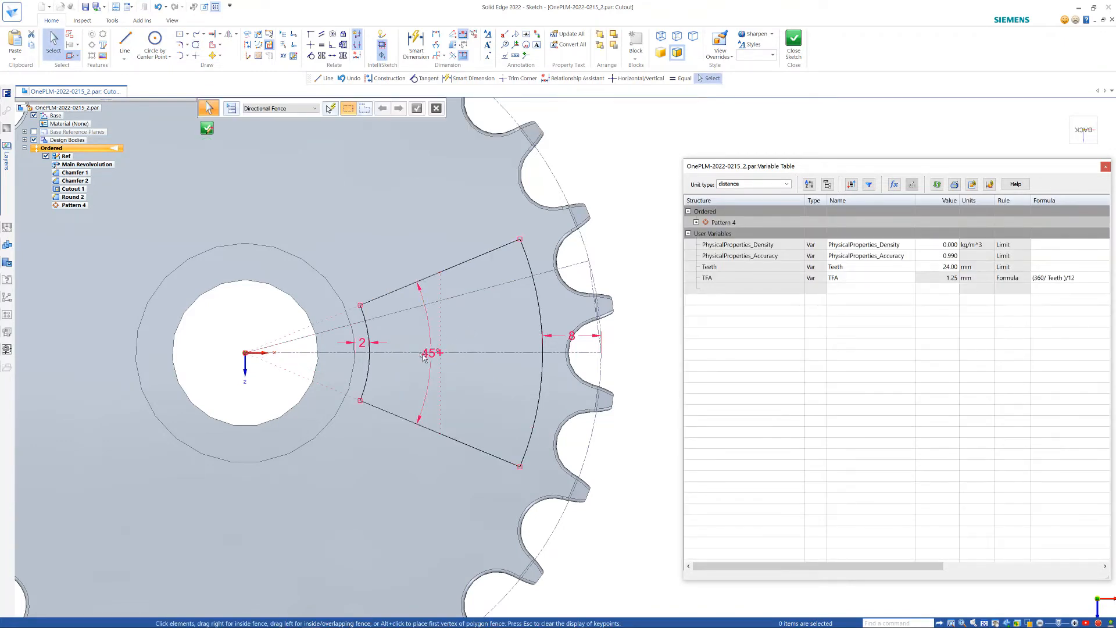
left_click(428, 354)
type("90")
key("Return")
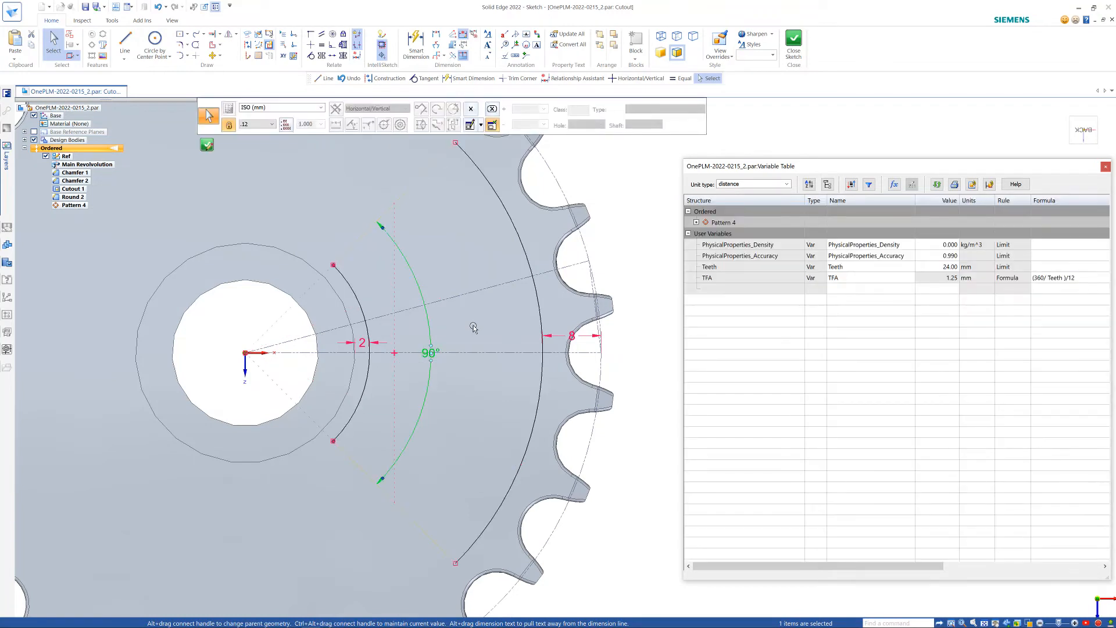
left_click(432, 352)
left_click(429, 353)
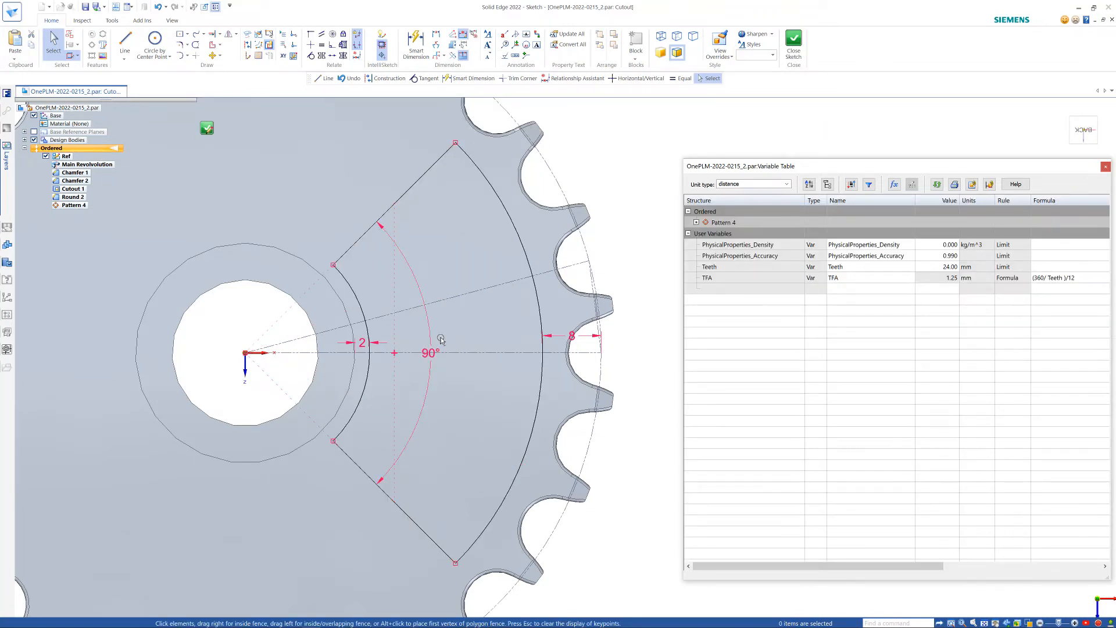
type("12")
key("Return")
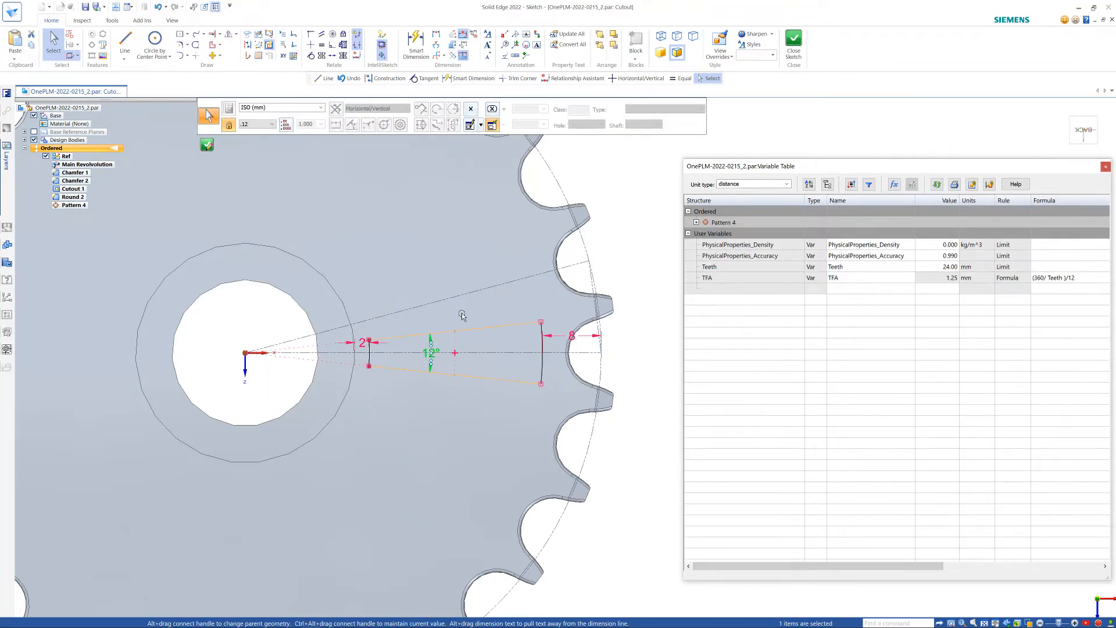
left_click(462, 314)
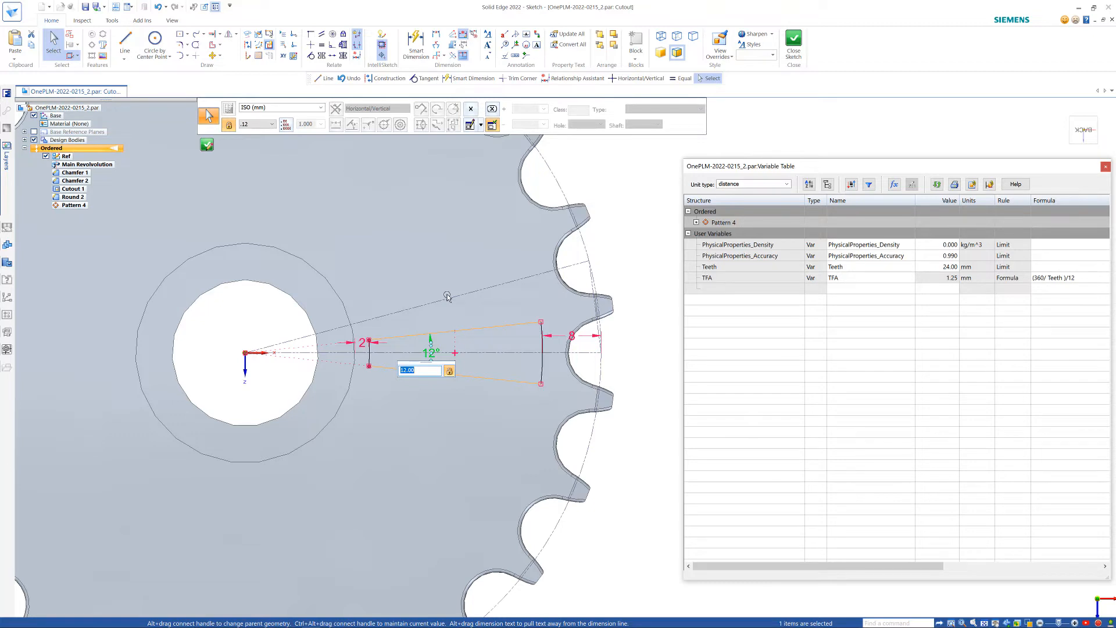
key("Return")
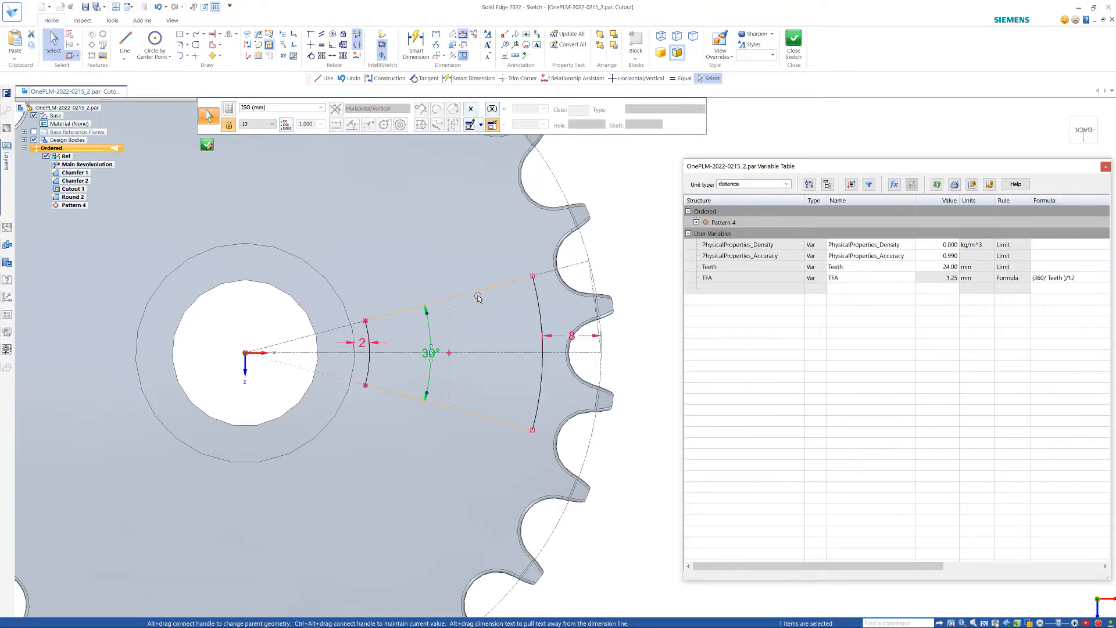
Step: Add a user variable named Sections to the Variable Table with the value 8
left_click(640, 366)
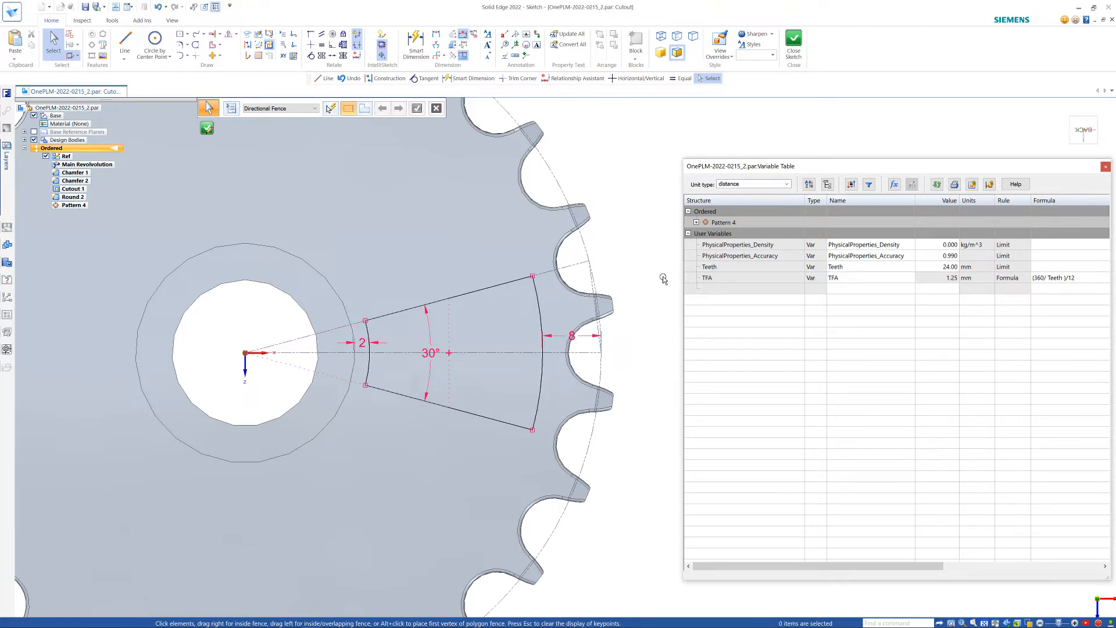
left_click(841, 288)
type("Sections")
key("Return")
left_click(936, 289)
type("8")
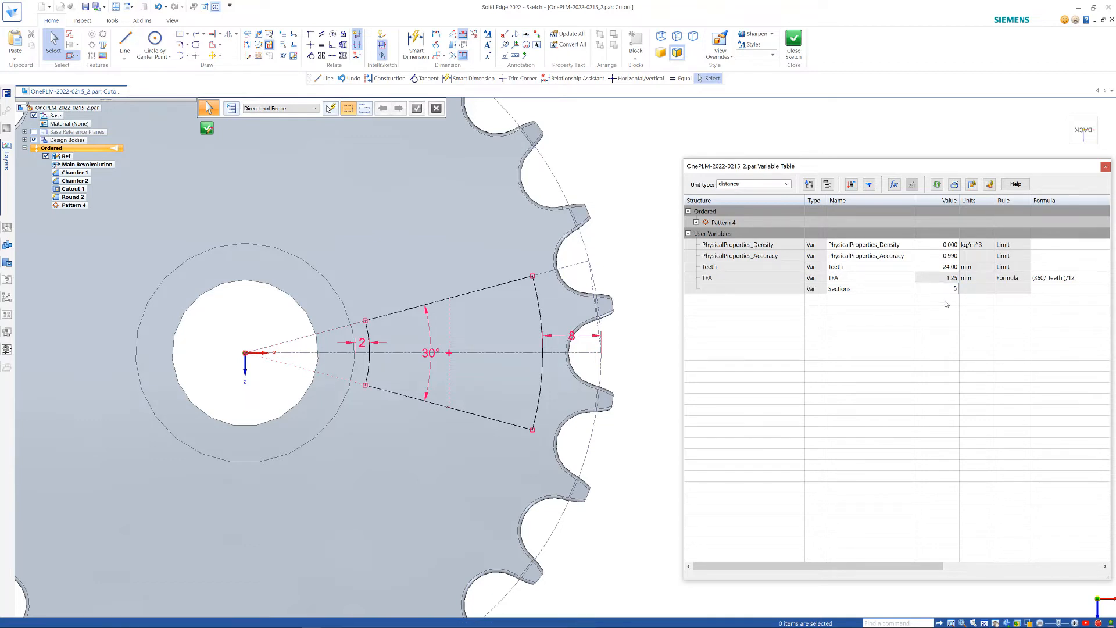
key("Return")
left_click(1049, 292)
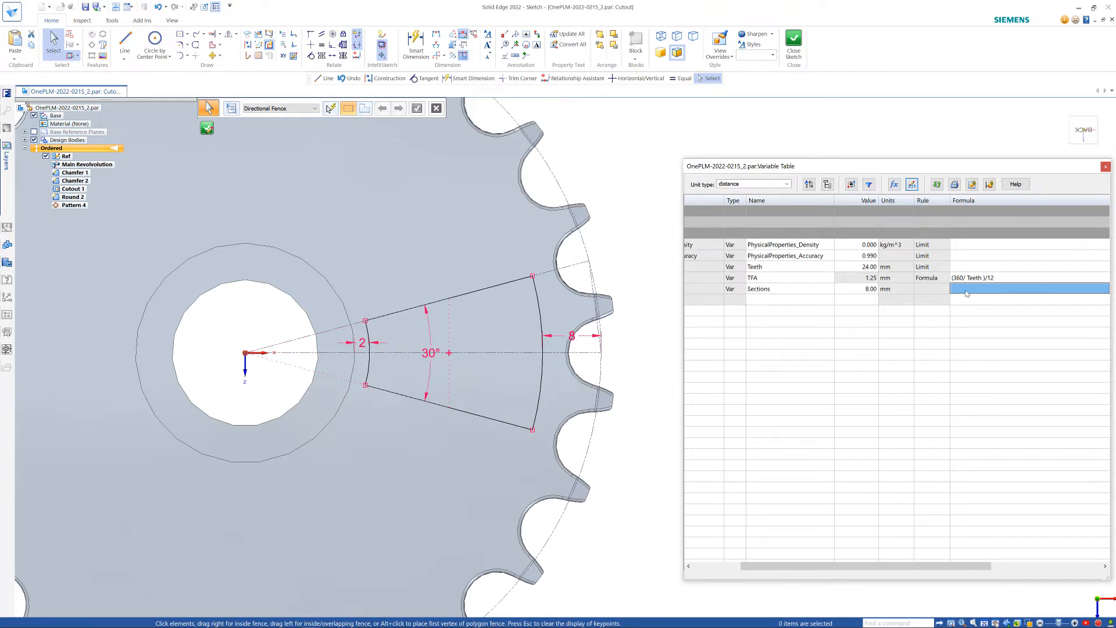
Step: Add a user variable named CutAngle defined by the formula =360/Sections
left_click(759, 303)
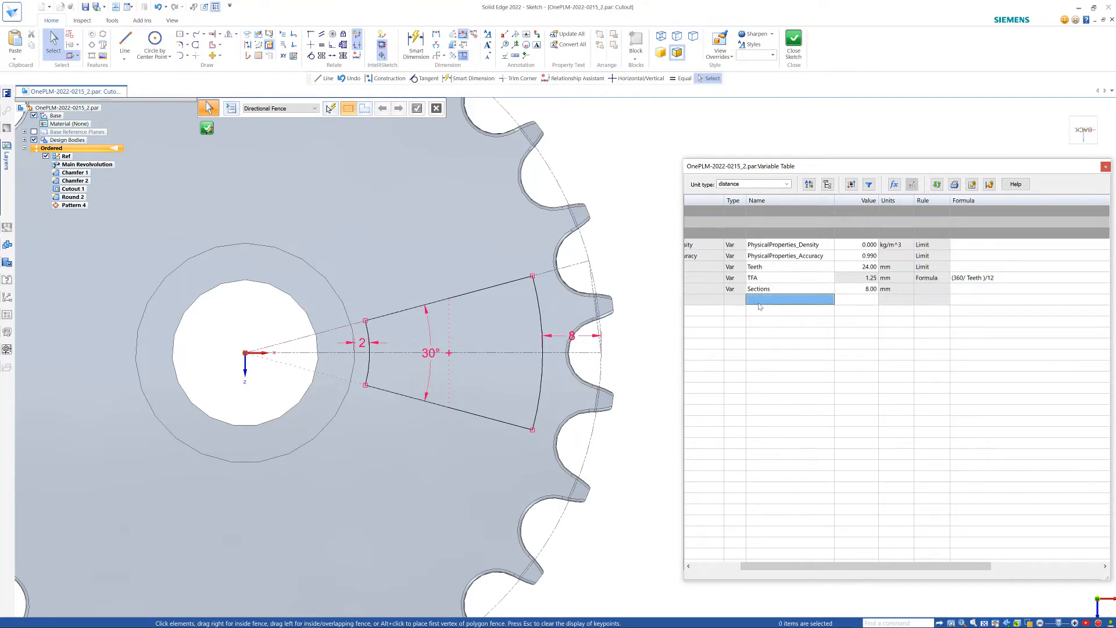
type("Anlge")
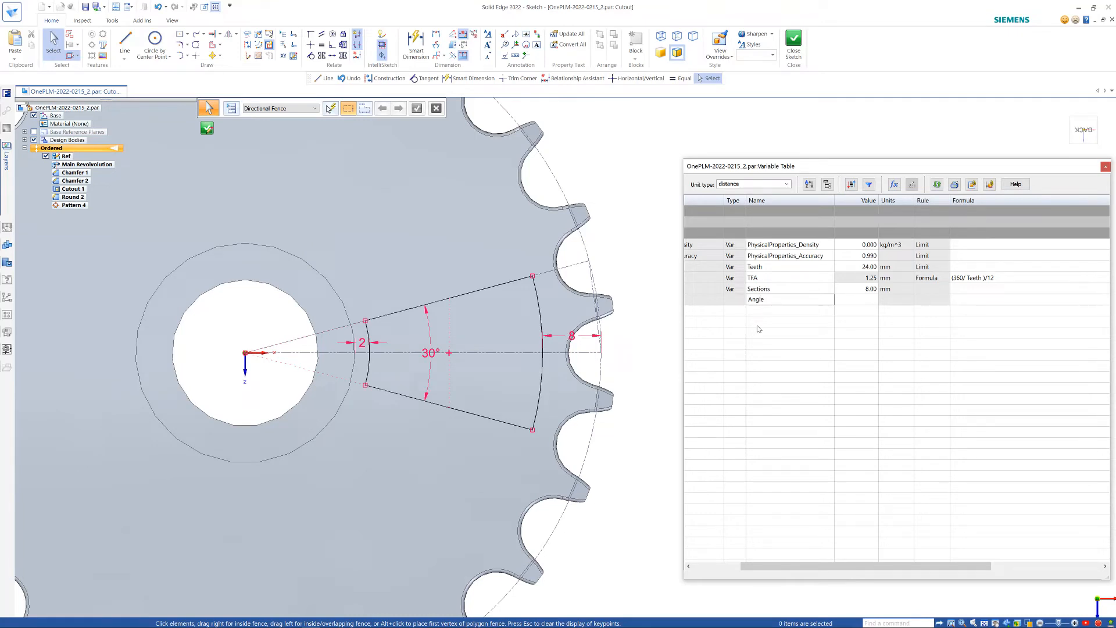
type("Cut")
left_click(960, 301)
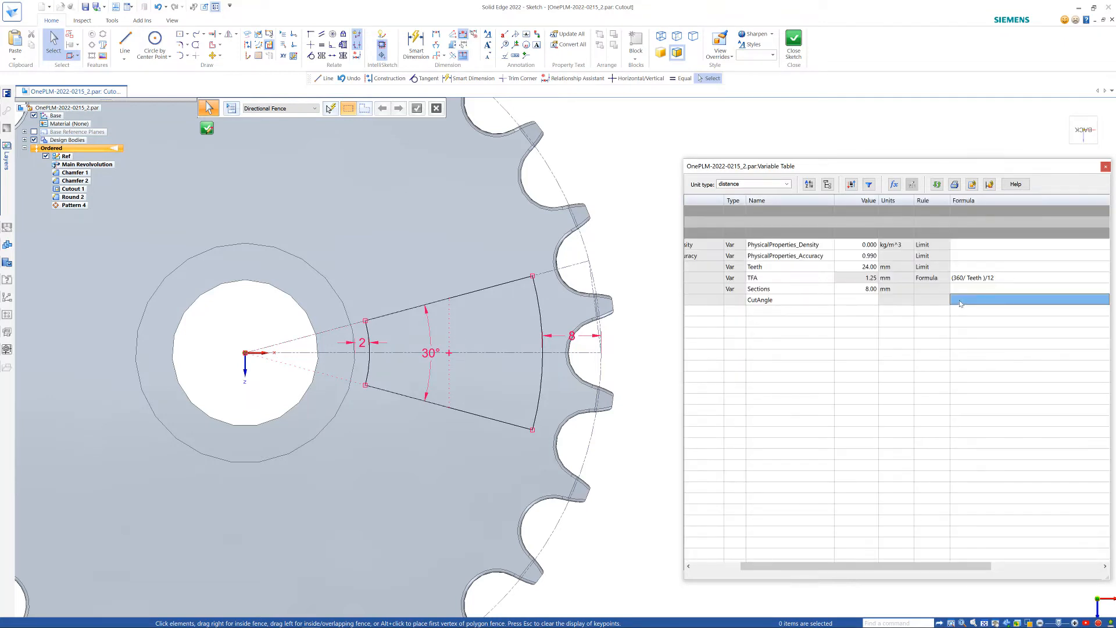
type("=")
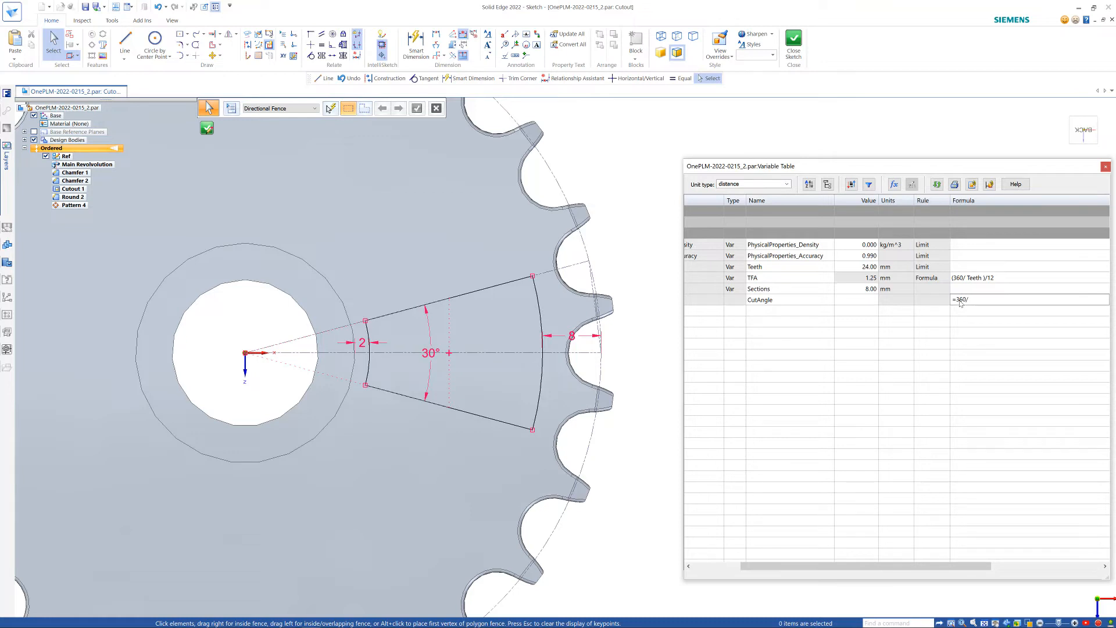
type("360/")
left_click(738, 290)
key("Return")
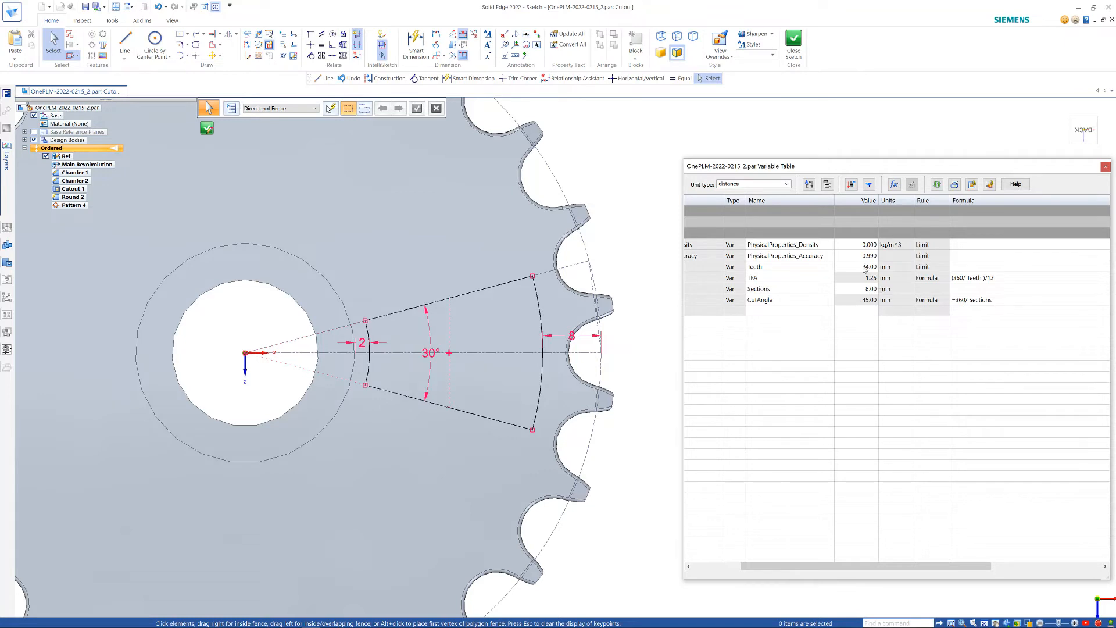
Step: Paste the Sections formula =ABS((4*(Teeth<=16))OR(6*(Teeth>16)AND(Teeth<=28))OR(8*(Teeth>28)AND(Teeth<=40))OR(12*(Teeth>40))) and widen the table to show it in full
left_click(971, 289)
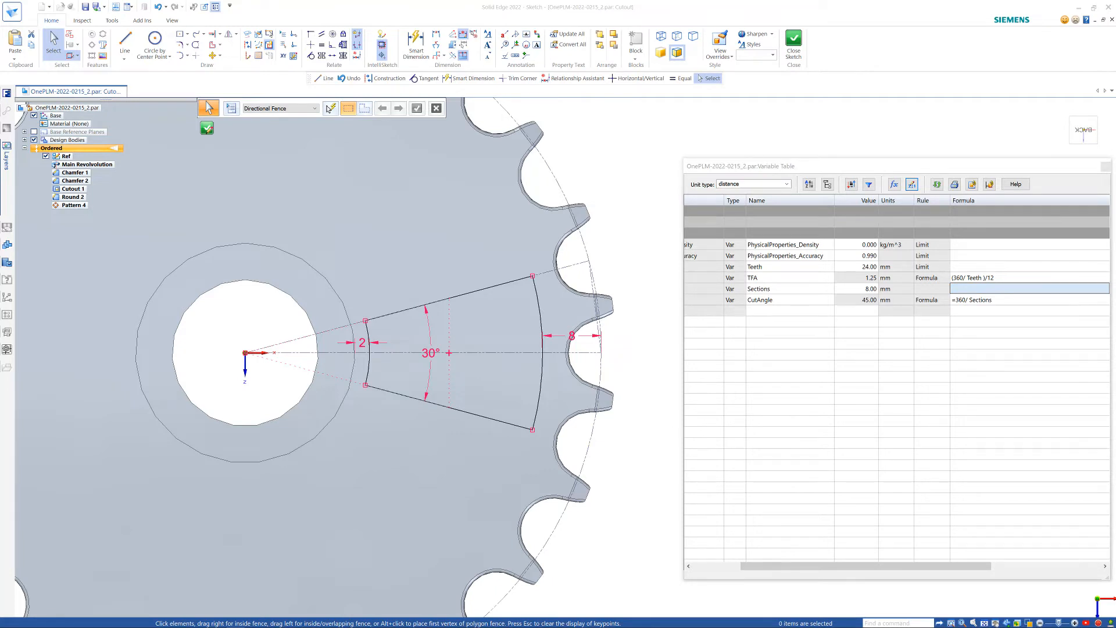
left_click(963, 291)
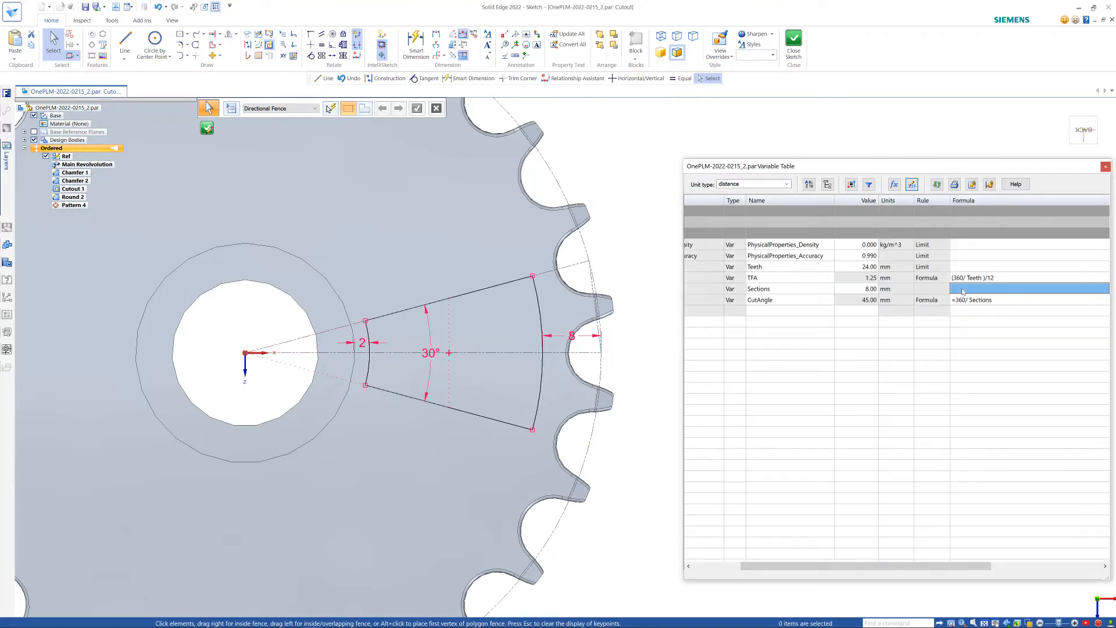
left_click(964, 291)
key("ctrl+v")
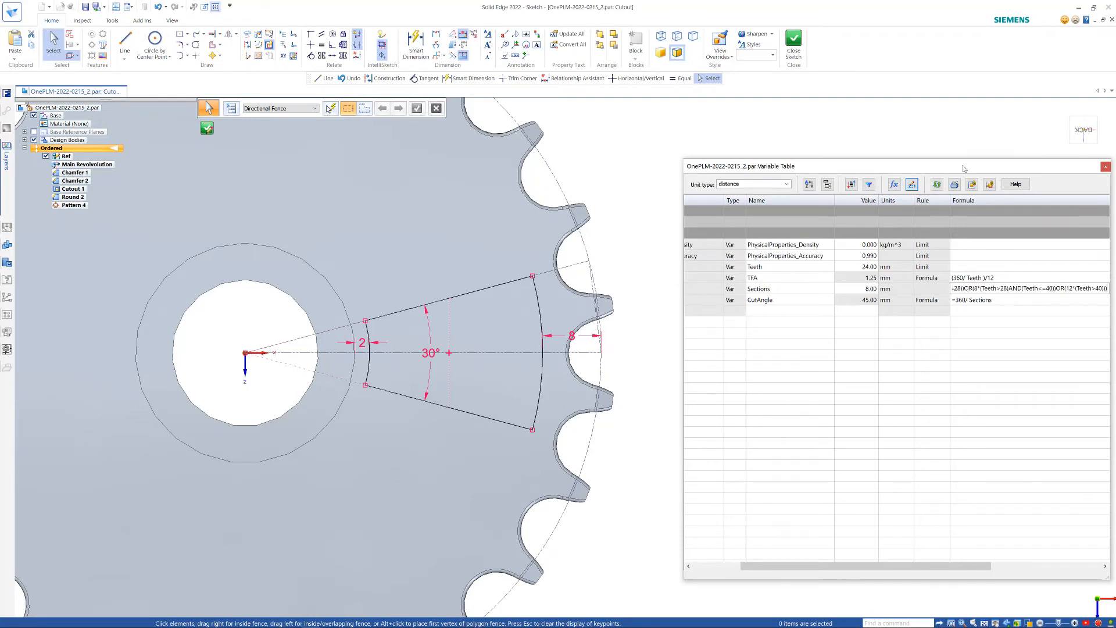
left_click_drag(964, 167, 464, 173)
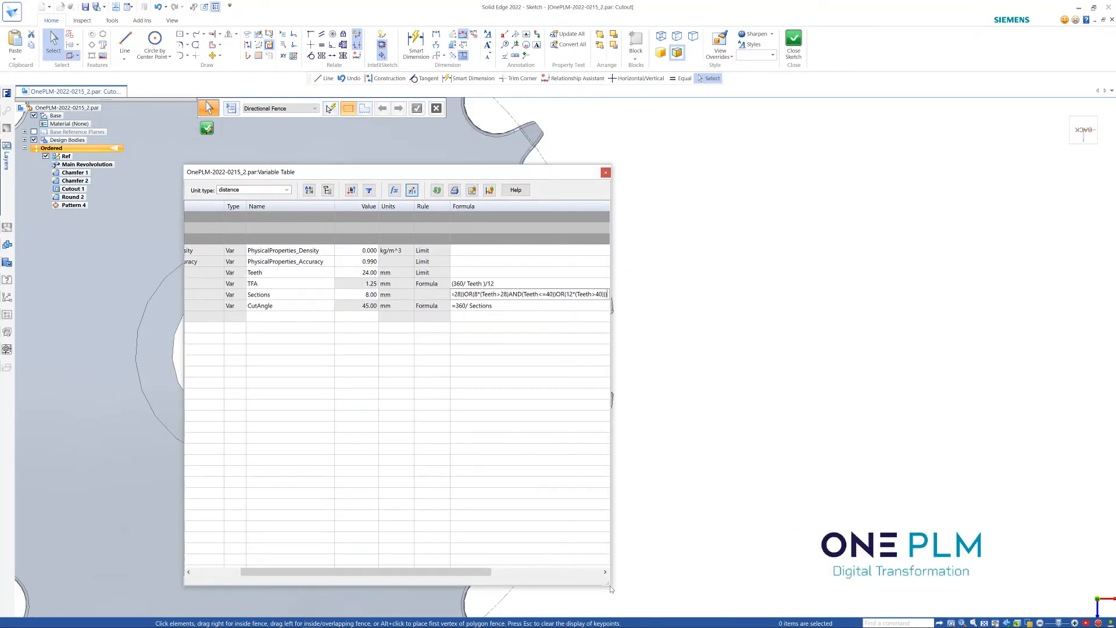
left_click_drag(611, 588, 954, 574)
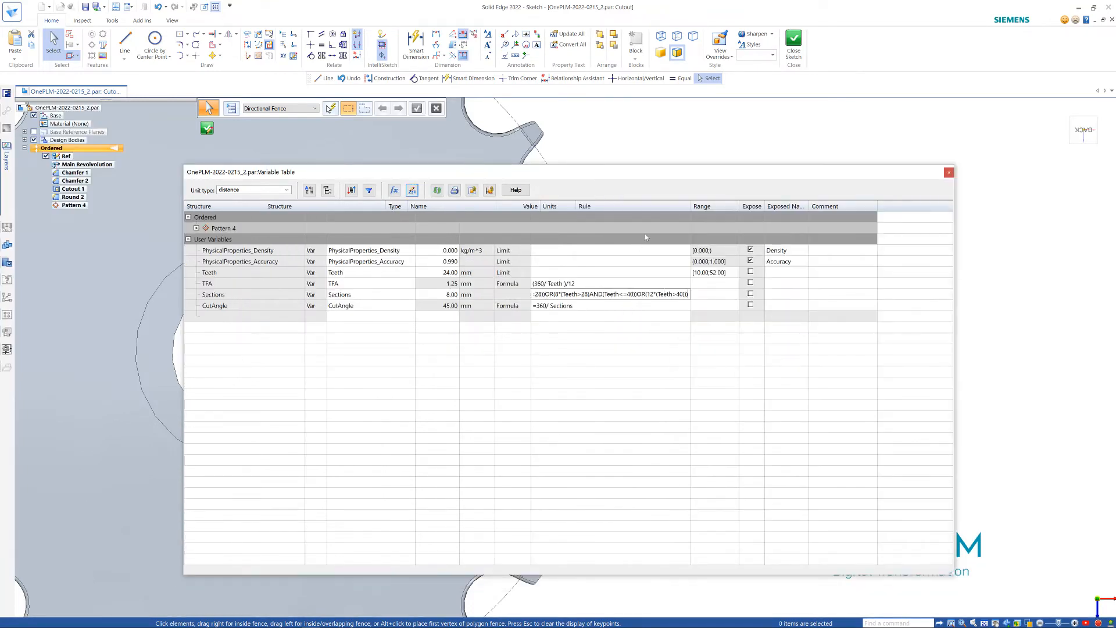
left_click_drag(688, 208, 923, 209)
key("Return")
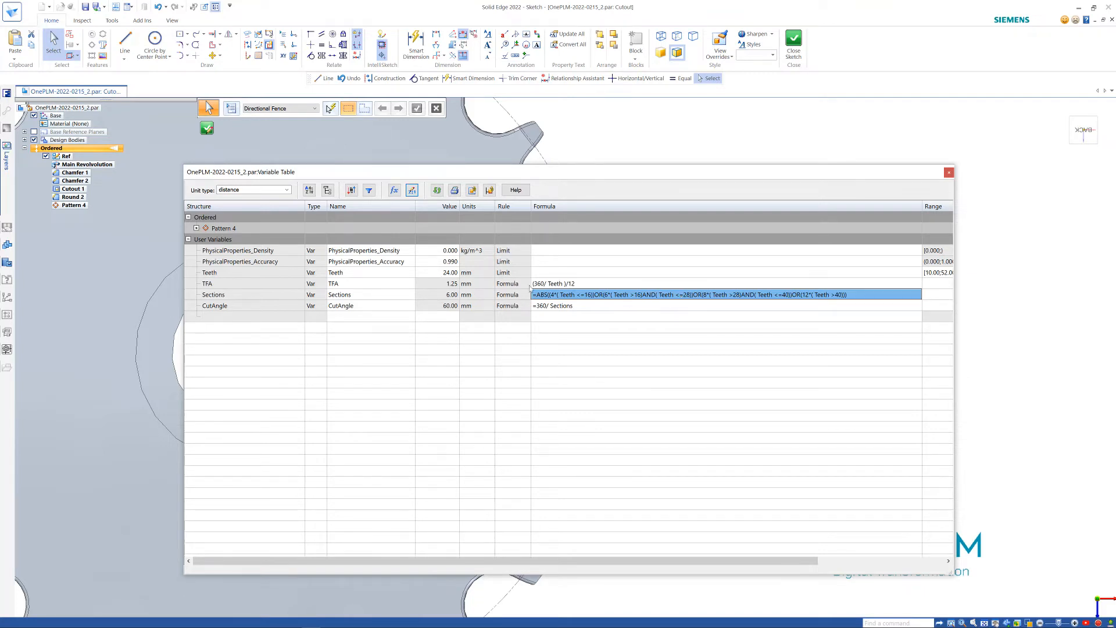
Step: Test the Sections and CutAngle formulas by setting Teeth to 30 and finally to 50
left_click(448, 274)
type("3")
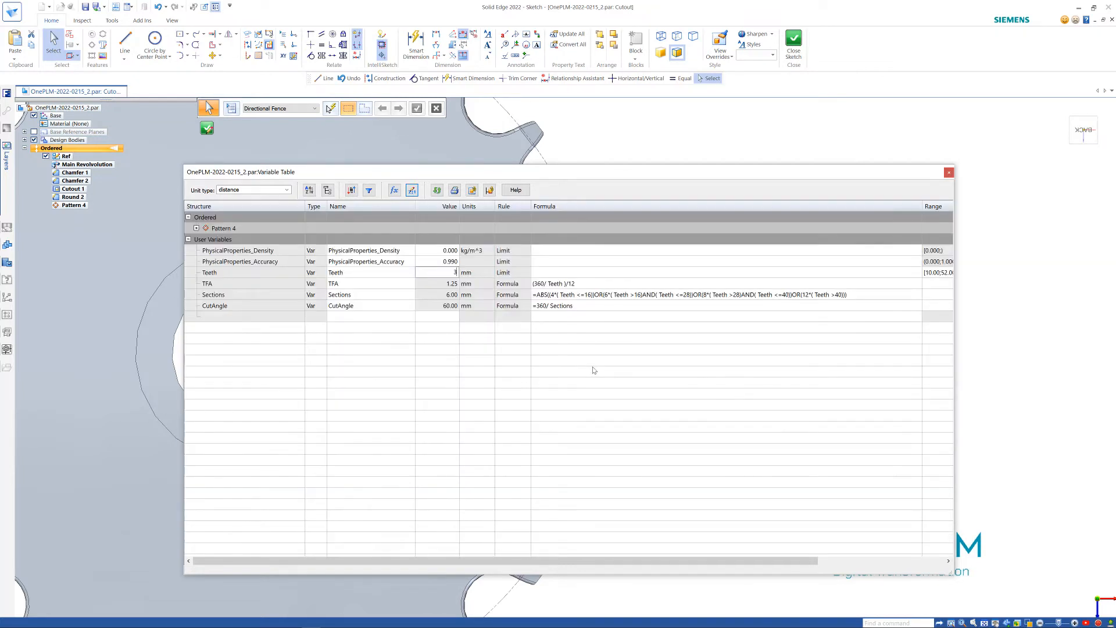
type("0")
key("Return")
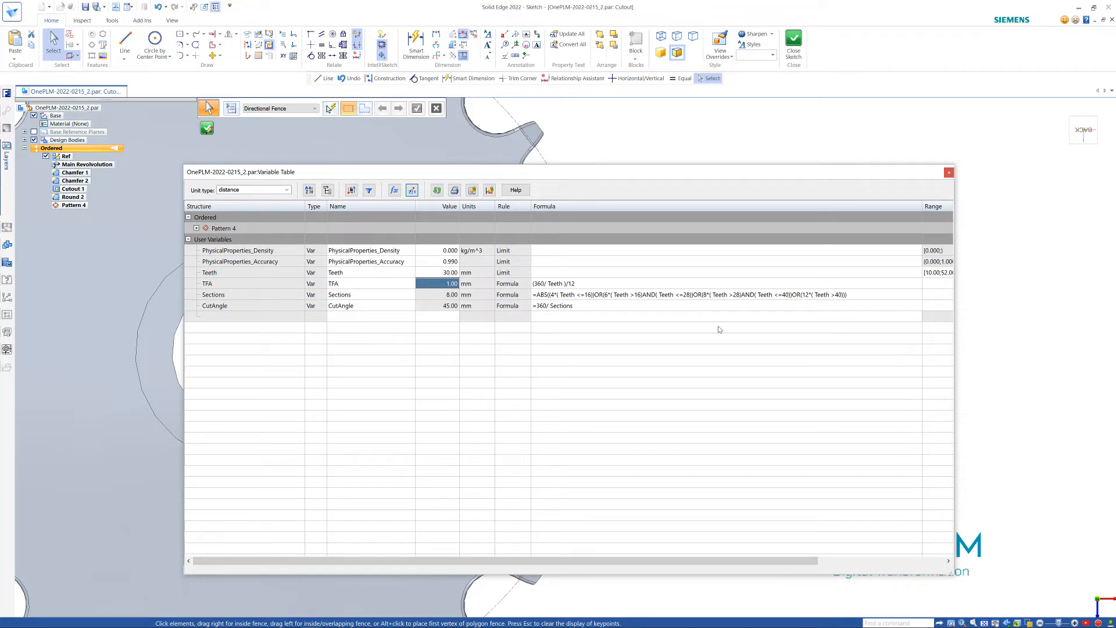
left_click(450, 274)
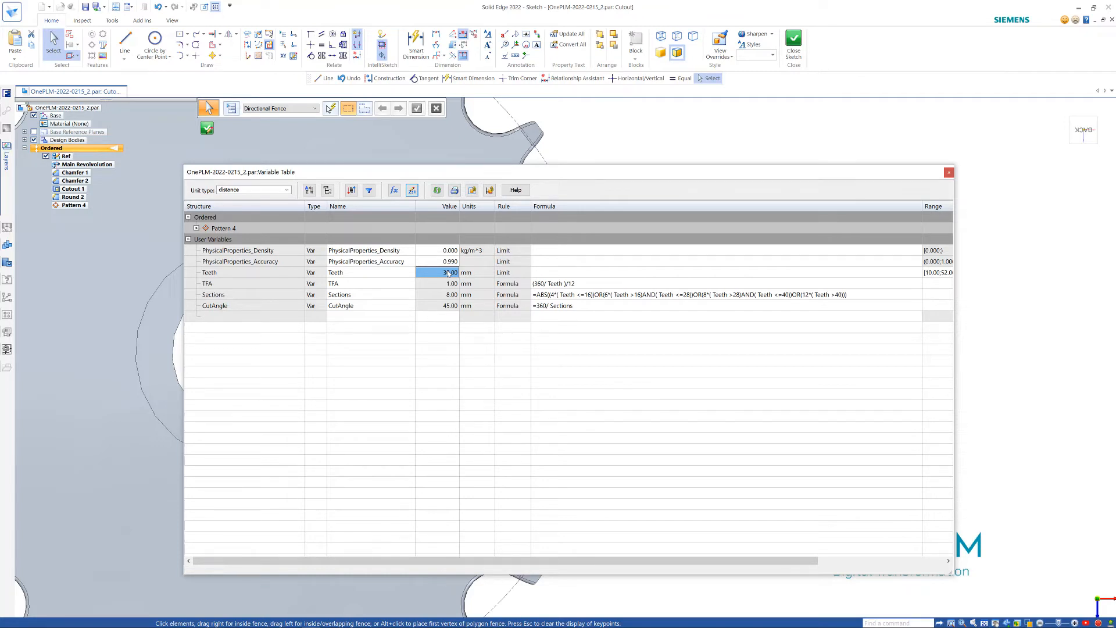
type("50")
key("Return")
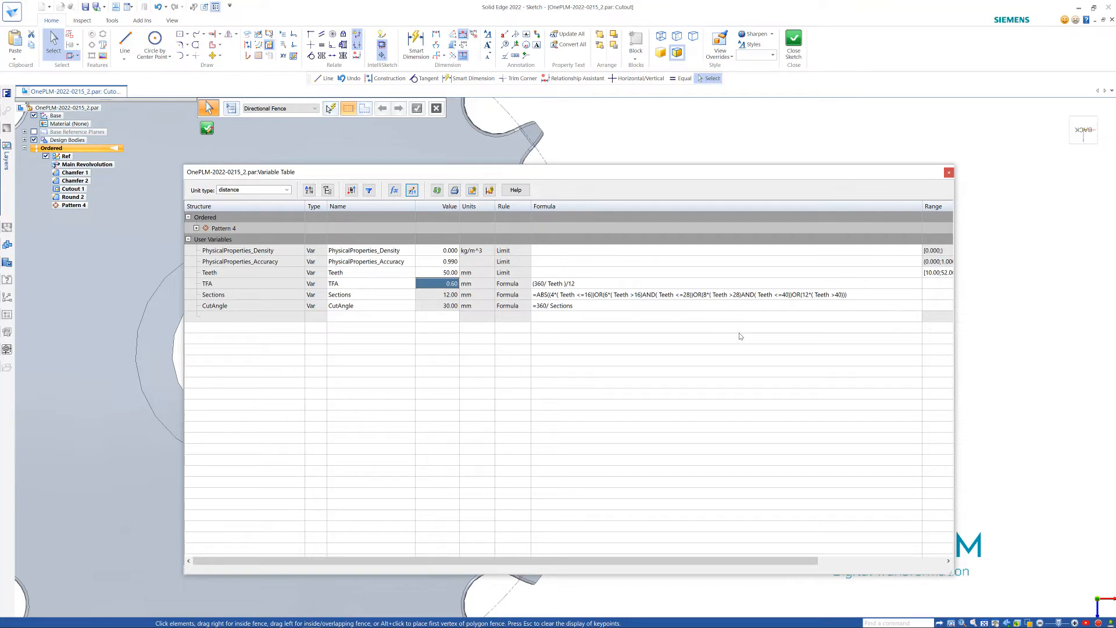
Step: Review the Sections formula, narrow the Variable Table window and move it clear of the sprocket sketch
left_click(702, 328)
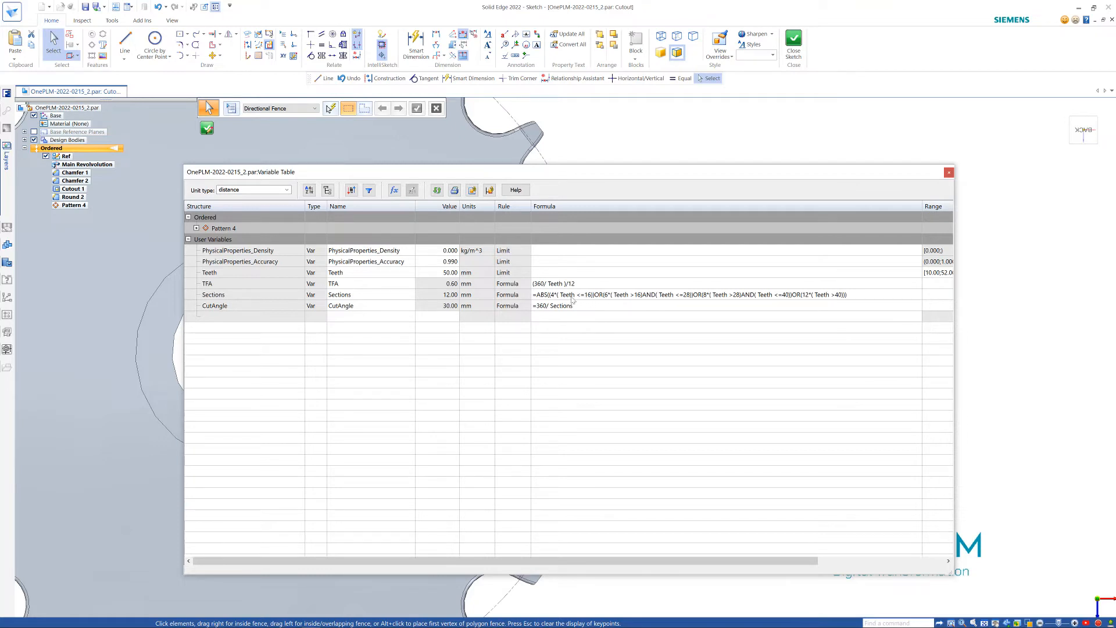
left_click(613, 297)
left_click(614, 297)
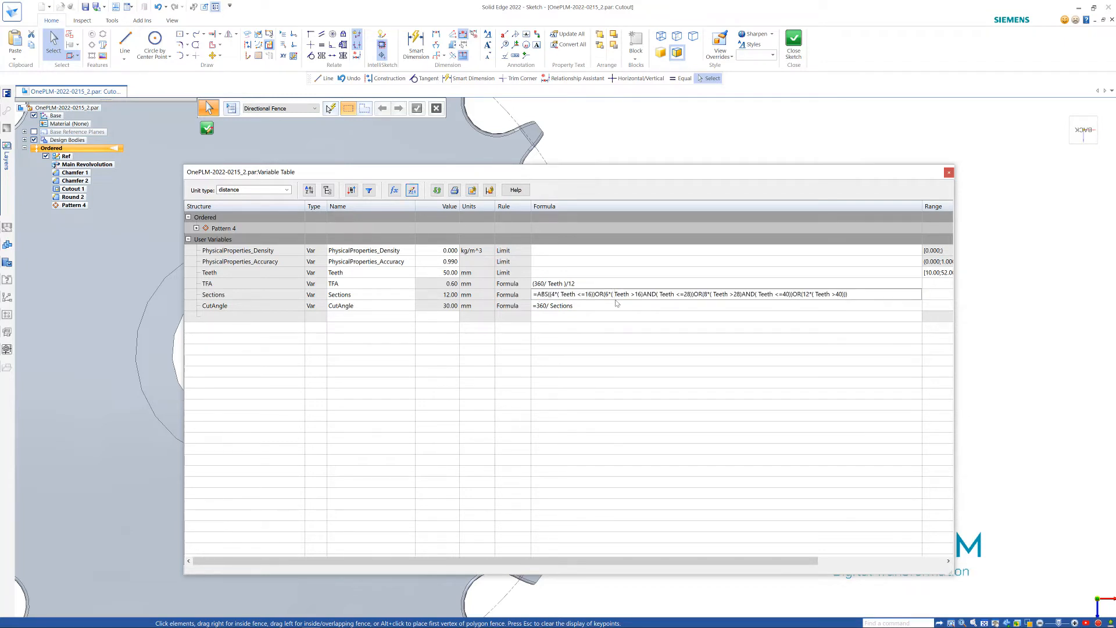
left_click(710, 325)
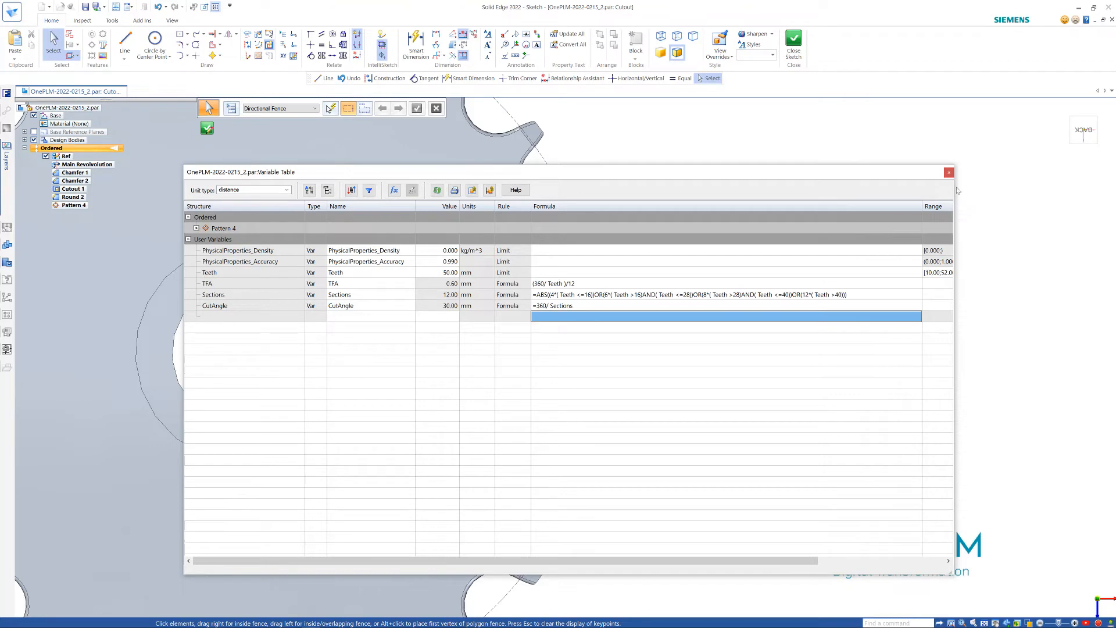
left_click_drag(760, 172, 716, 169)
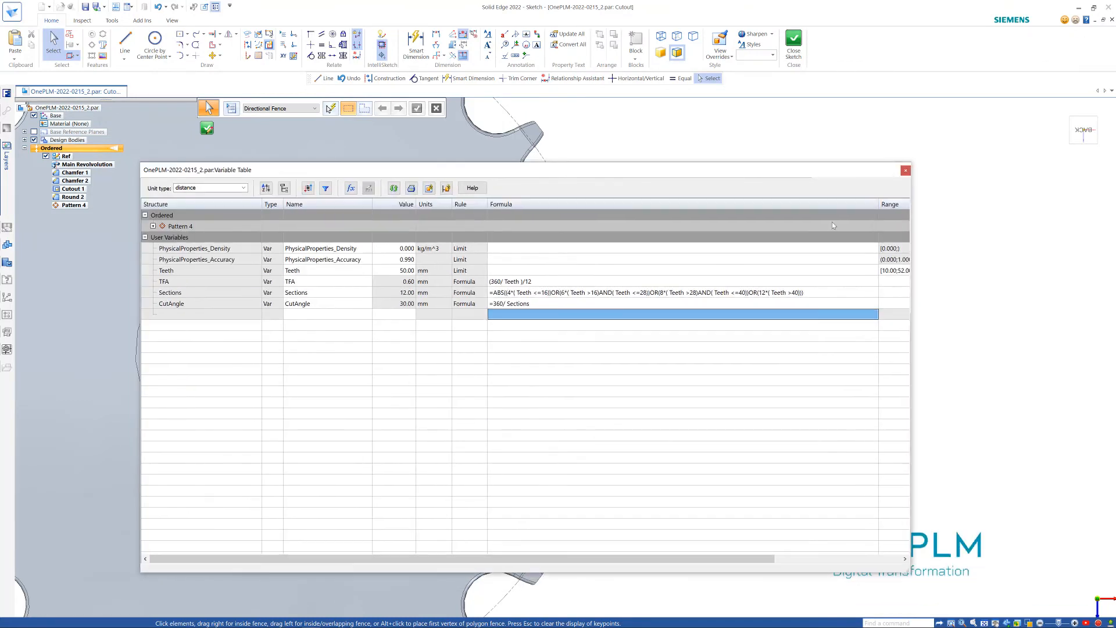
left_click_drag(908, 194, 491, 208)
mouse_move(399, 176)
left_mouse_down()
mouse_move(878, 236)
mouse_move(1040, 148)
mouse_move(1027, 169)
left_mouse_up()
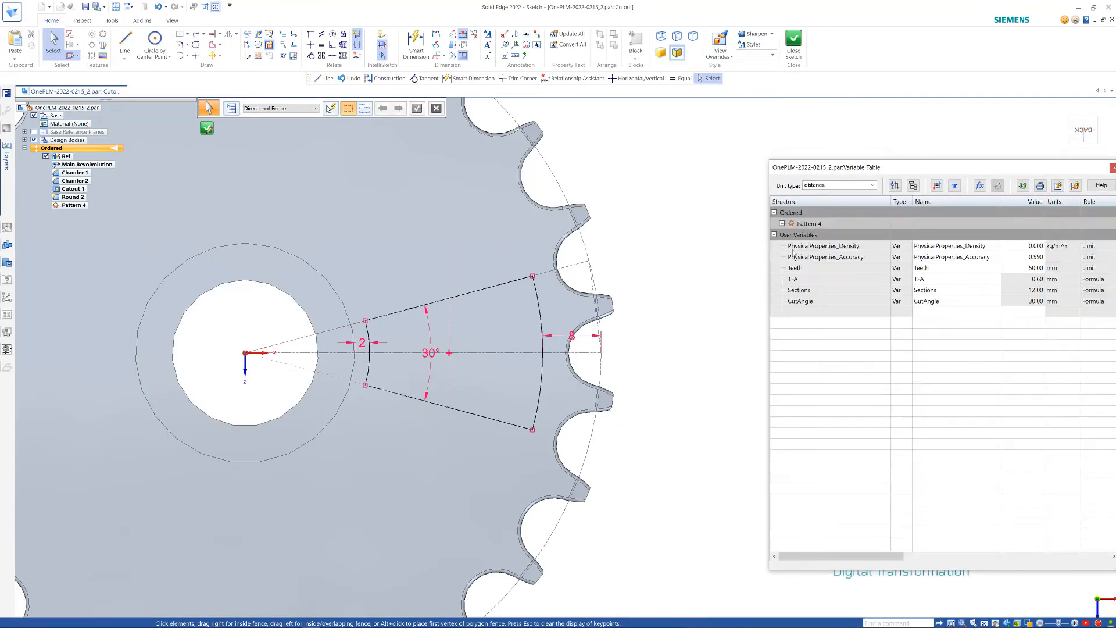
Step: Close the sector sketch and finish it as an extruded cutout through the sprocket disc
scroll(761, 263, "down", 1)
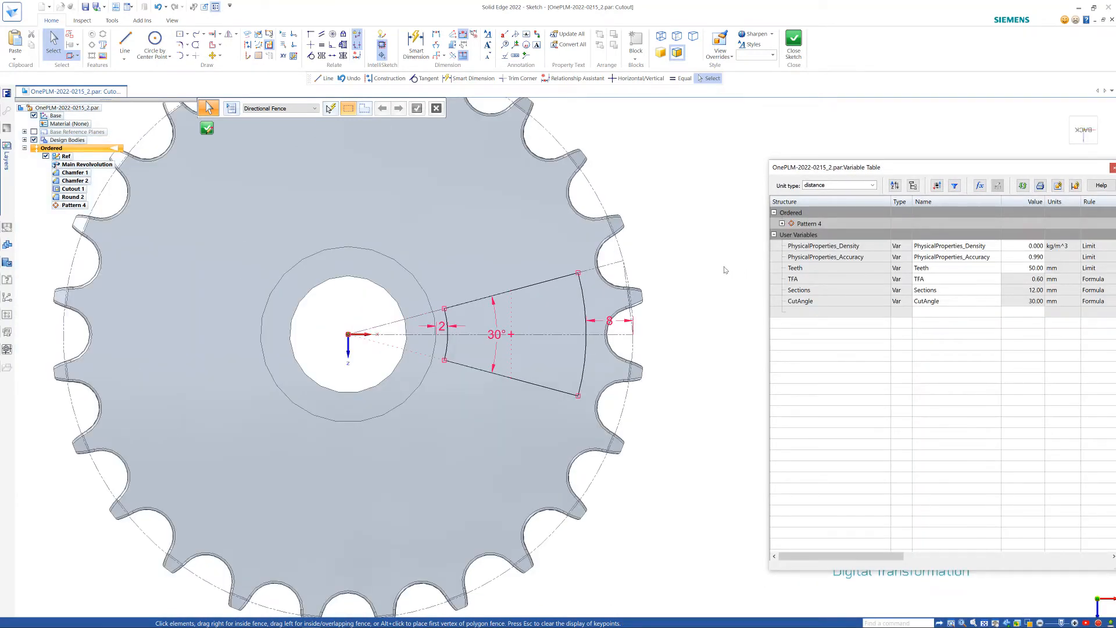
left_click(793, 41)
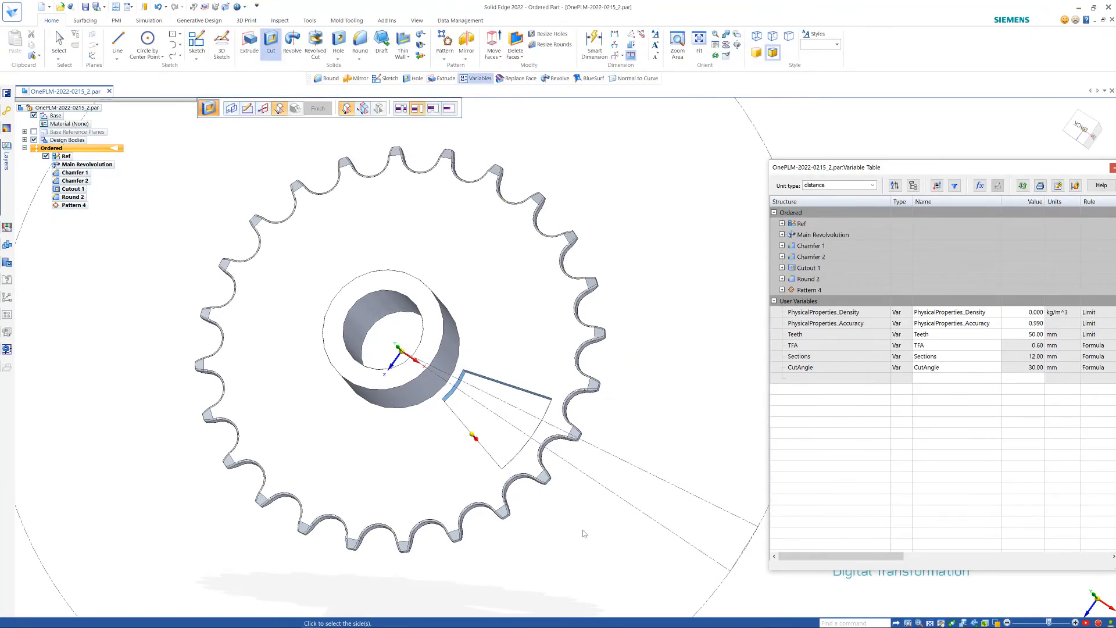
left_click(602, 474)
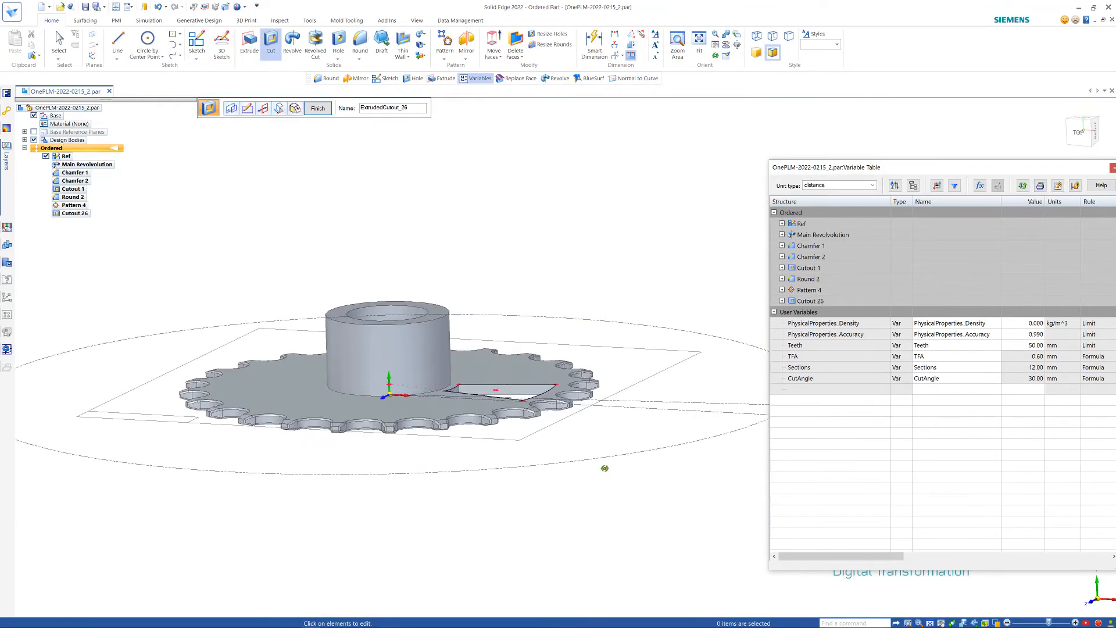
left_click(318, 109)
Step: Round the four corner edges of the sector cutout with a 1 mm radius
left_click(360, 40)
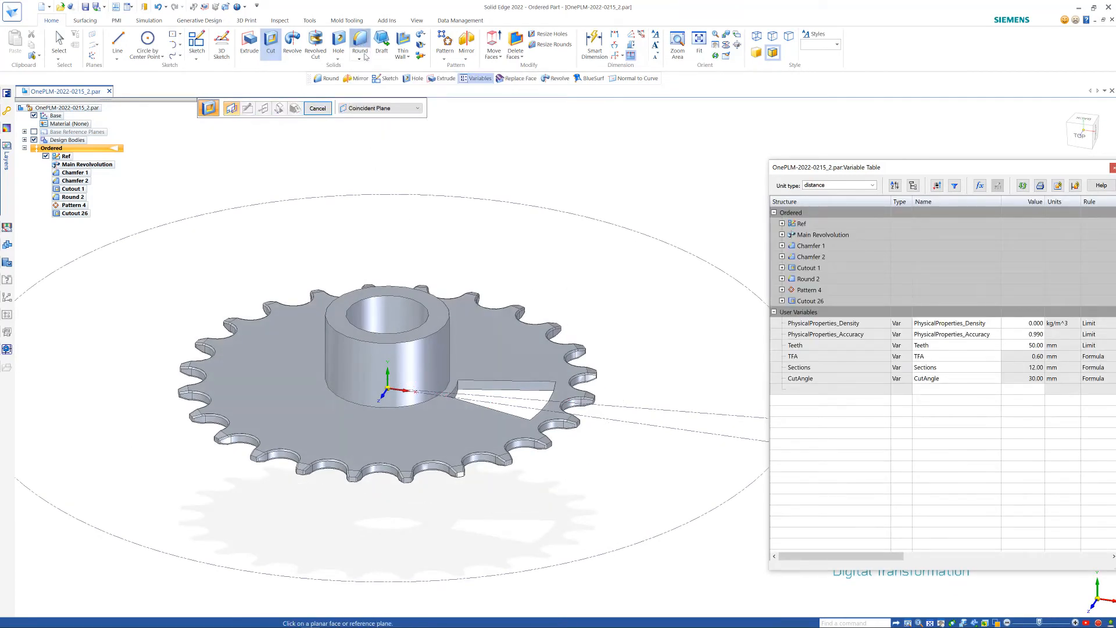
middle_click_drag(567, 257, 560, 266)
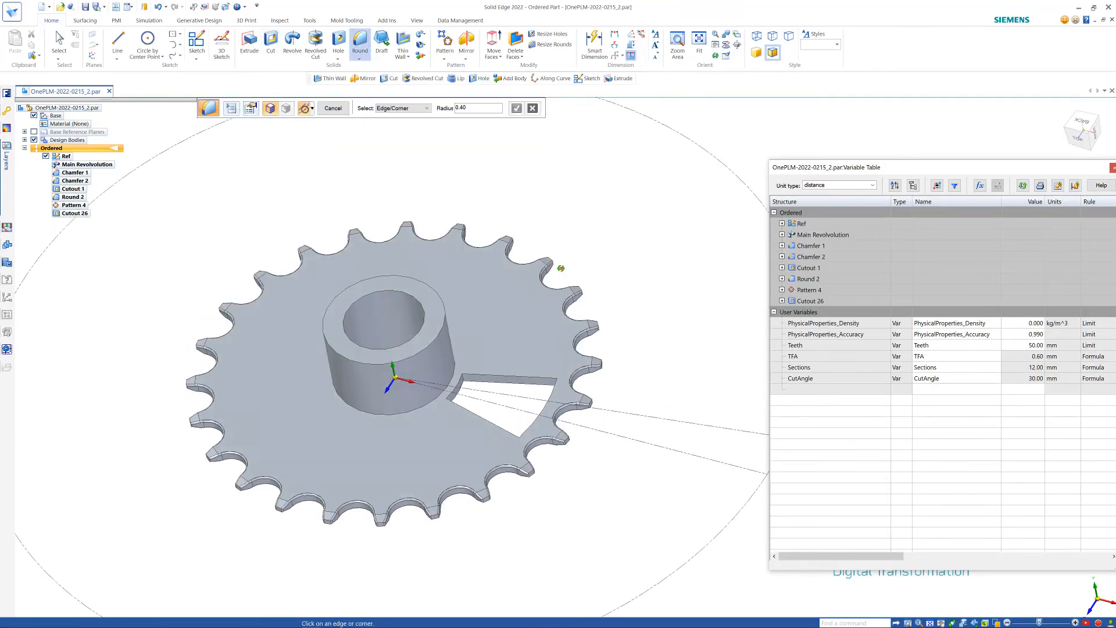
scroll(475, 401, "up", 3)
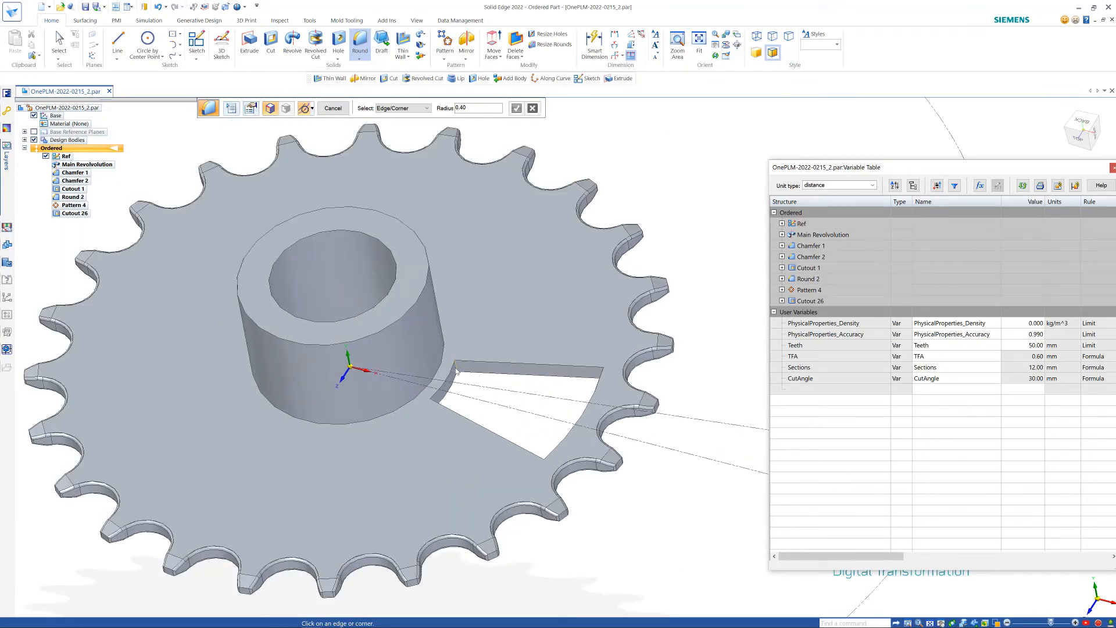
left_click(455, 370)
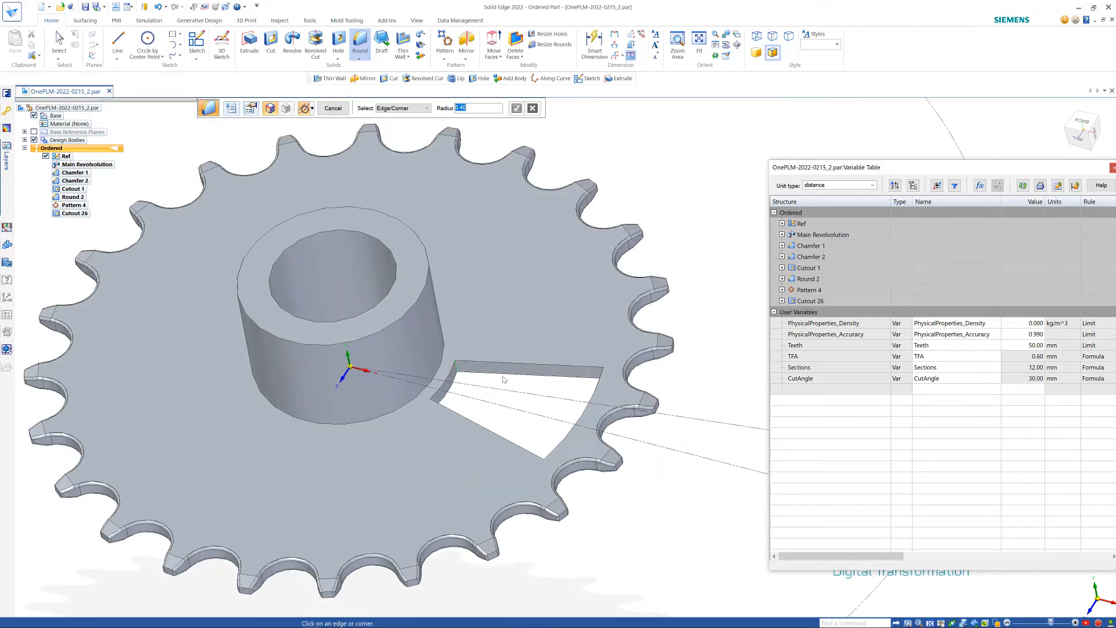
left_click(603, 375)
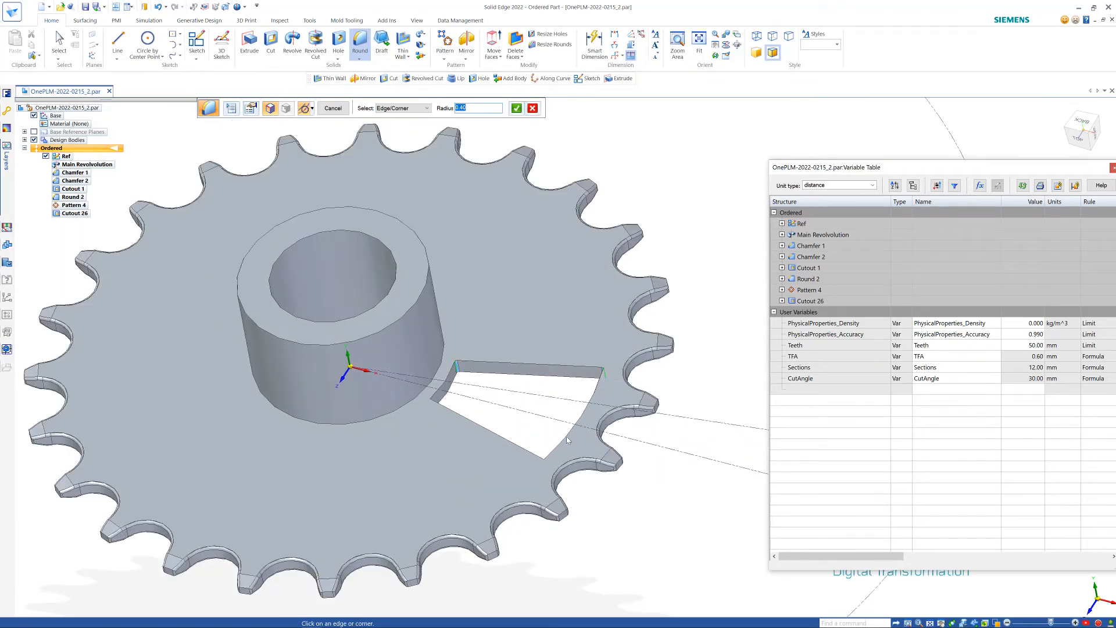
left_click(543, 464)
left_click(431, 401)
type("1.00")
left_click(516, 108)
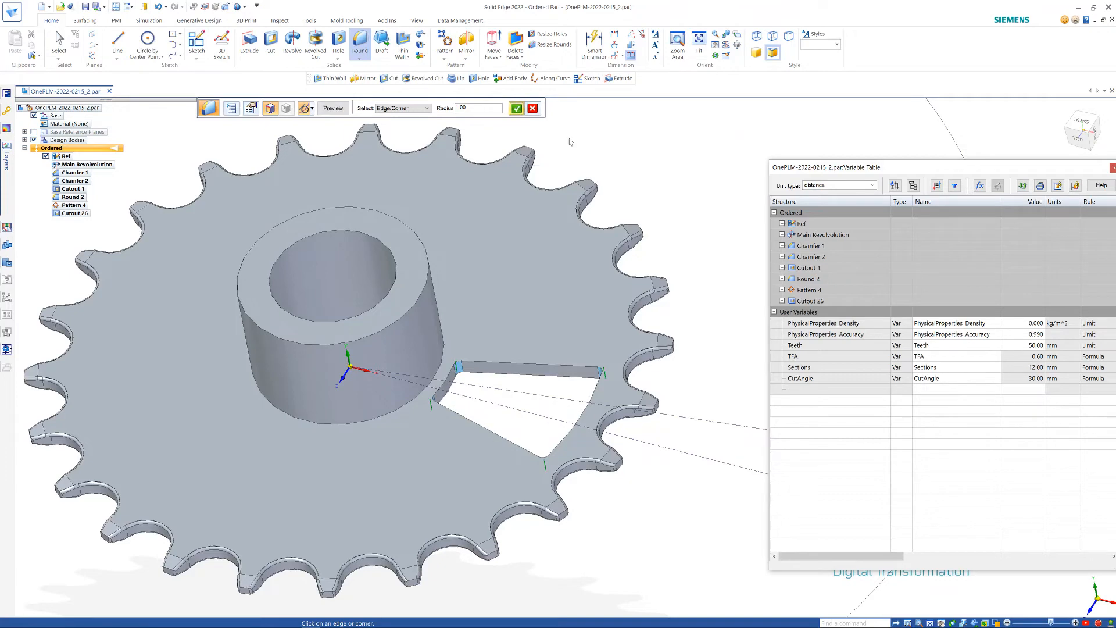
left_click(336, 108)
right_click(681, 171)
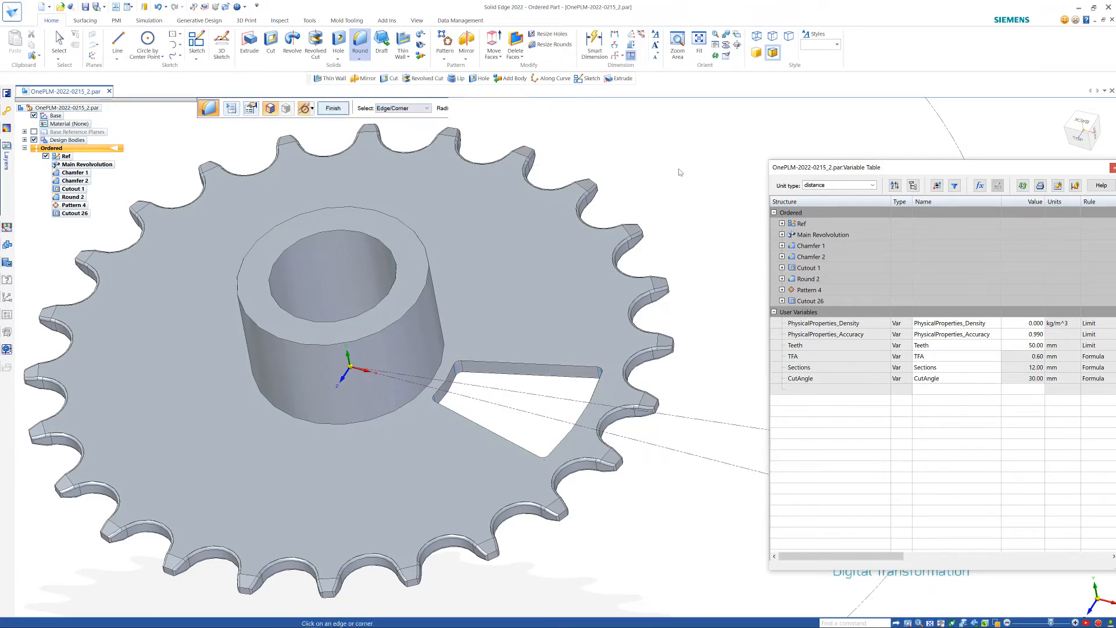
scroll(654, 177, "down", 3)
middle_click_drag(653, 176, 652, 177)
scroll(651, 176, "down", 4)
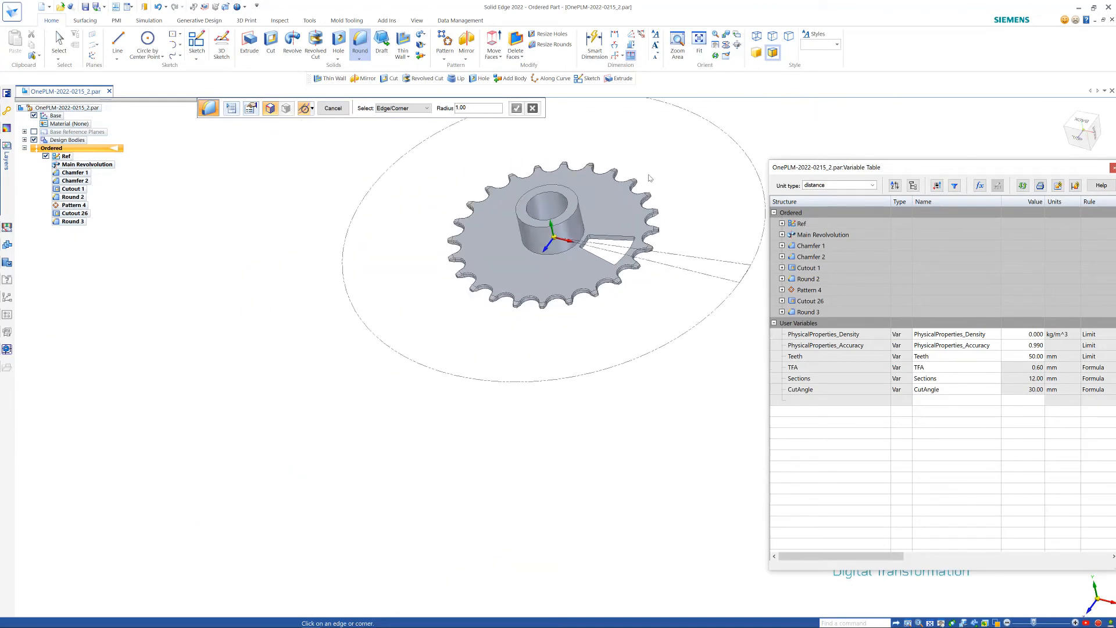
scroll(770, 134, "up", 4)
middle_click_drag(770, 133, 711, 173)
scroll(709, 174, "down", 3)
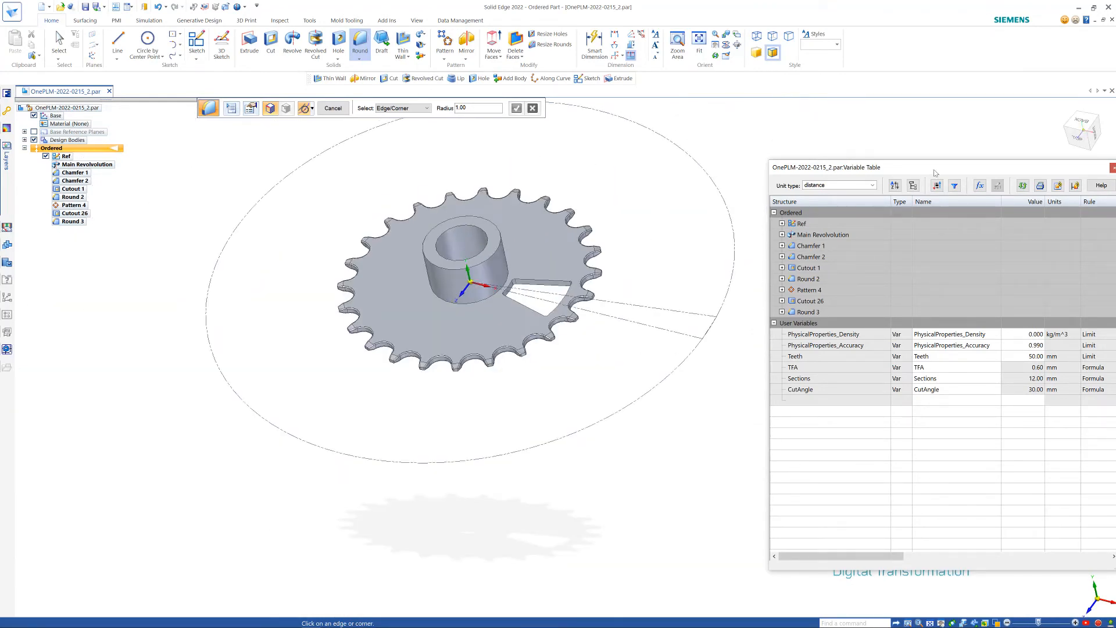
Step: Leave the Round command and move the Variable Table fully into view beside the sprocket
left_click_drag(938, 171, 871, 169)
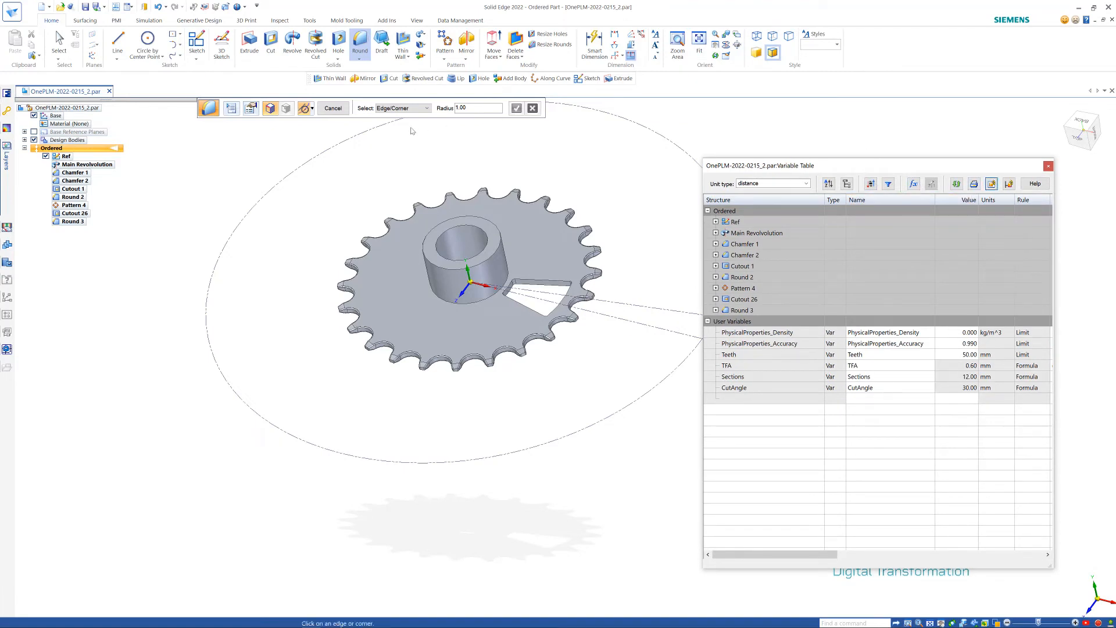
left_click(333, 108)
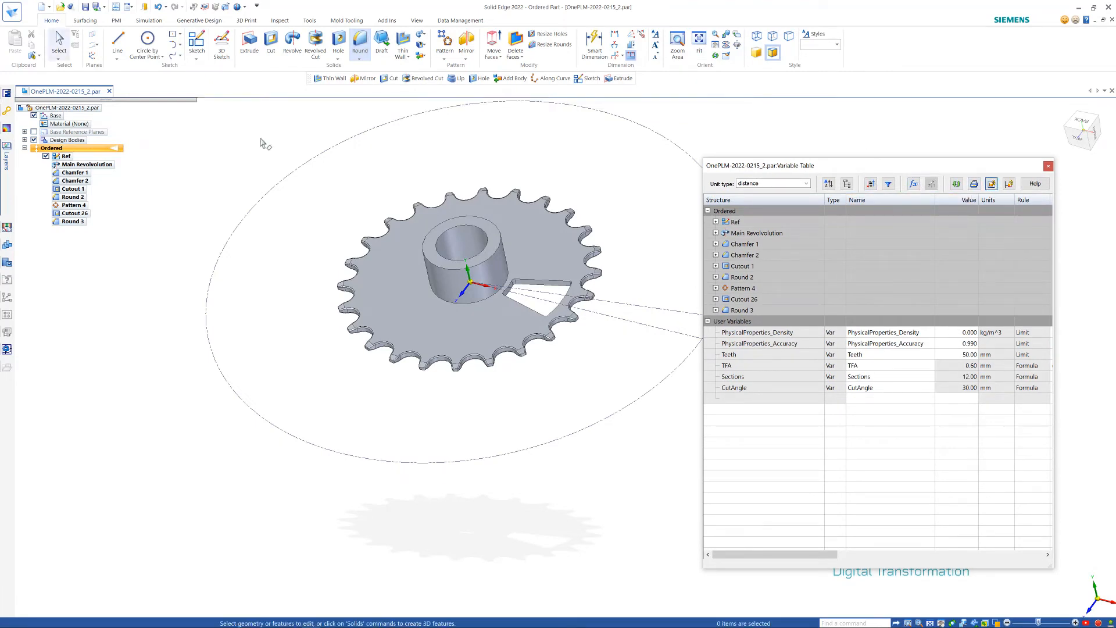
left_click(994, 183)
Step: Test the parametric sprocket by setting the Teeth variable to 24 and finally to 32
left_click(951, 354)
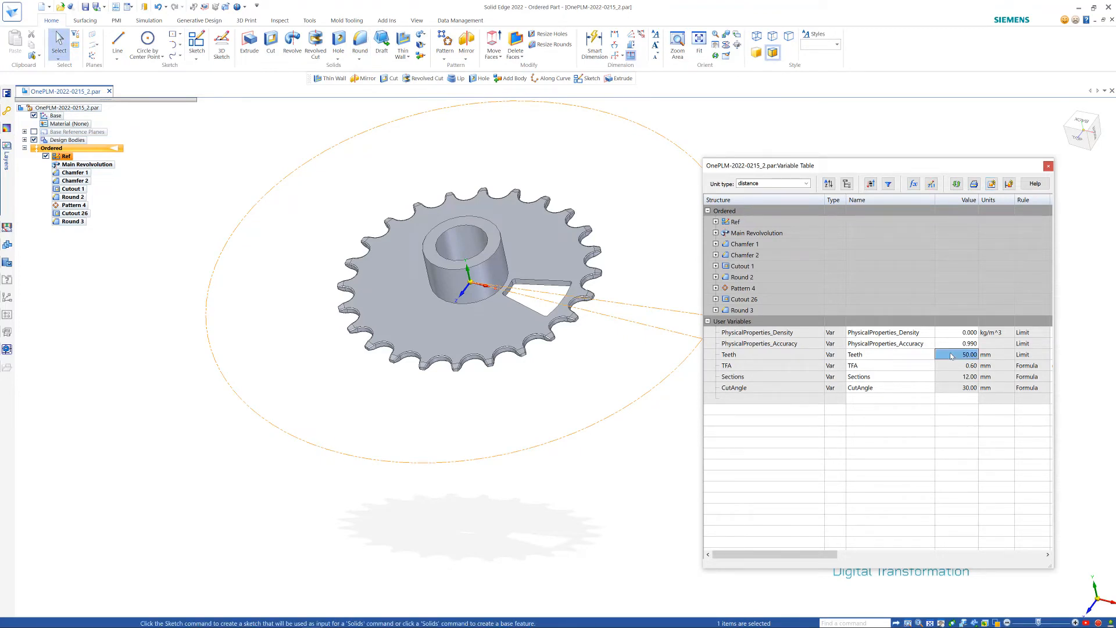
type("24")
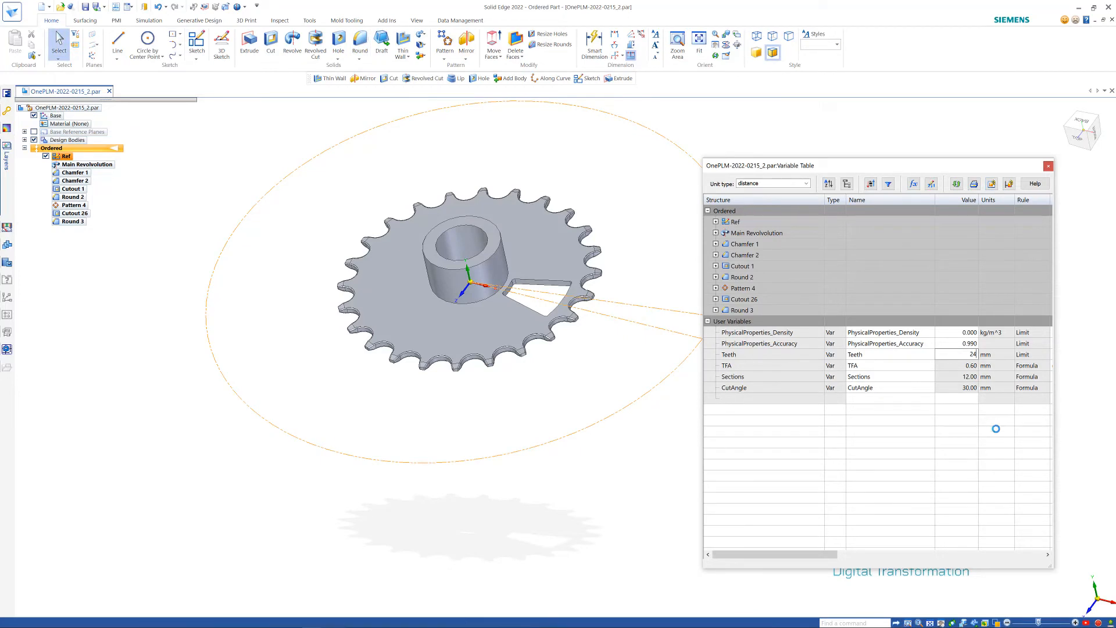
key("Return")
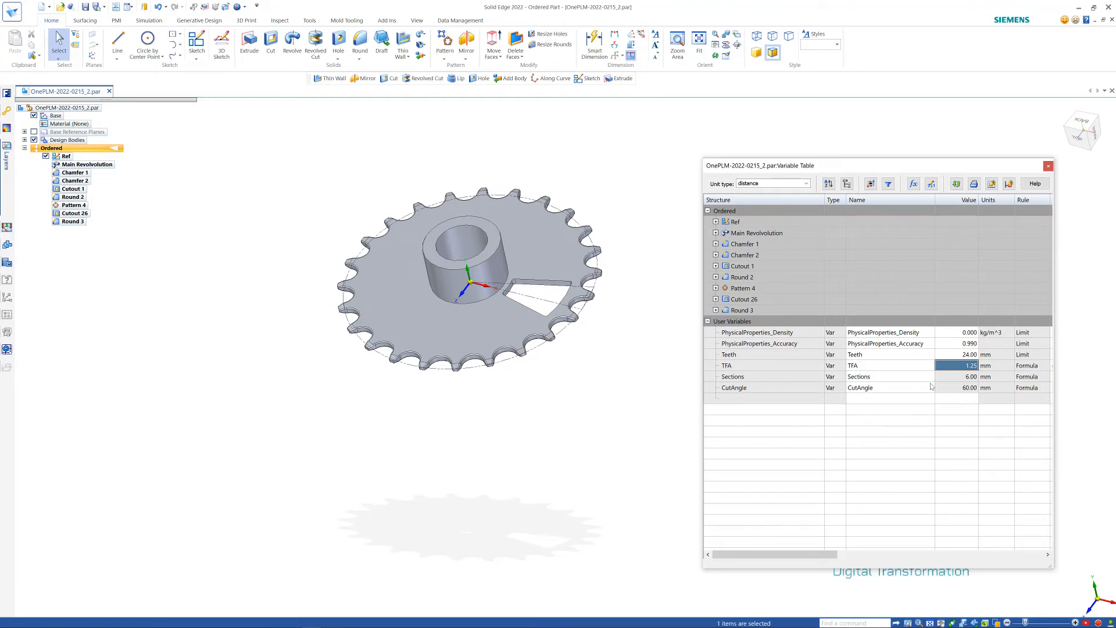
left_click(963, 354)
type("32")
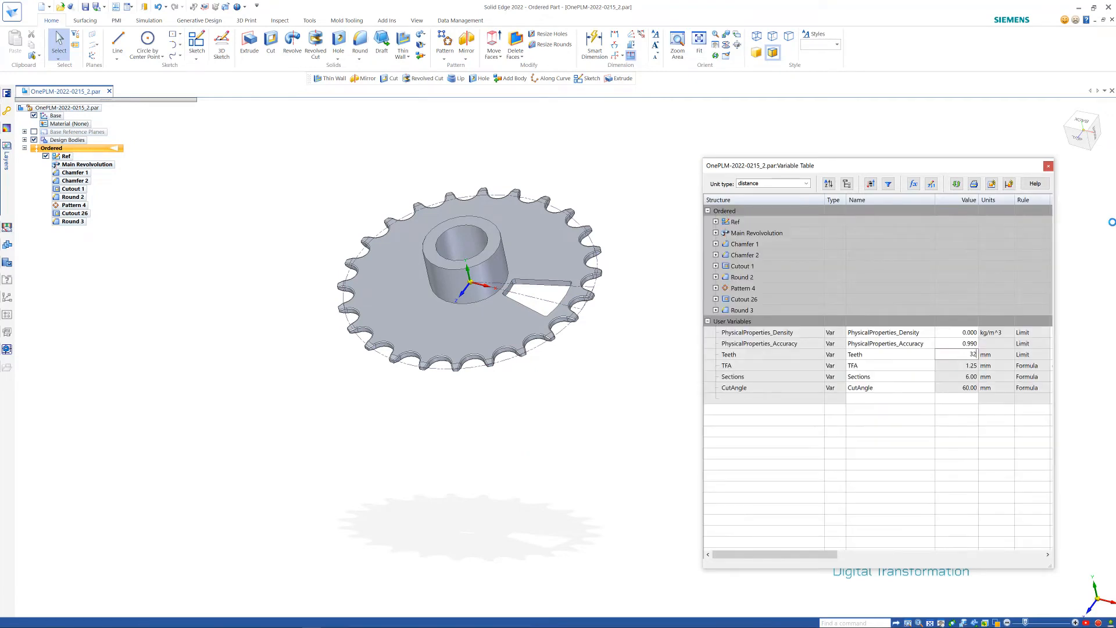
key("Return")
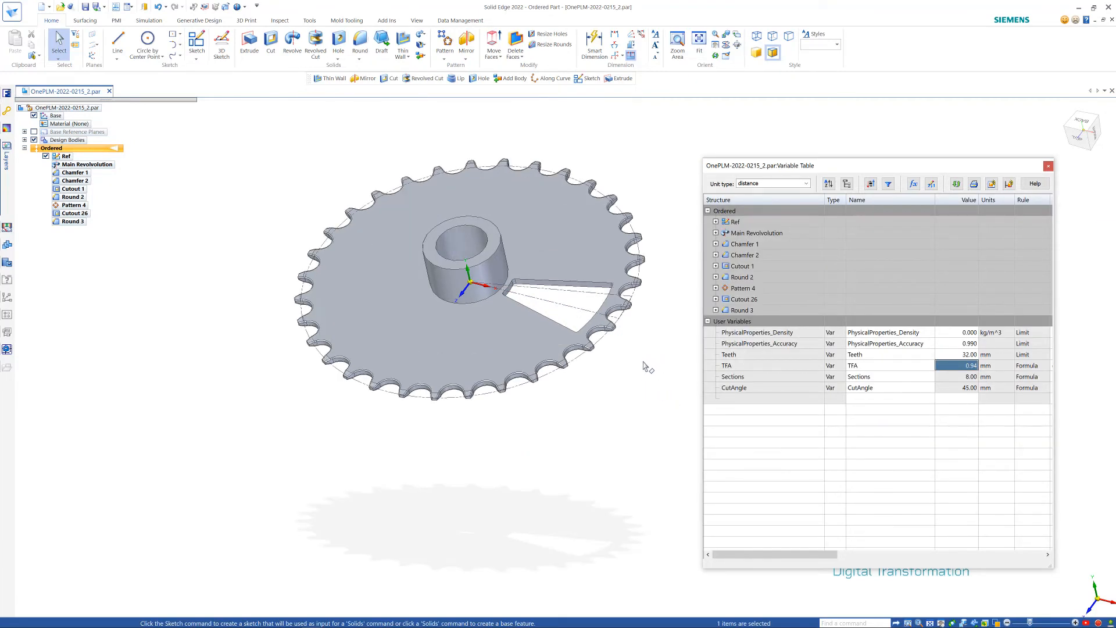
Step: Set the Teeth variable to 52 and examine how the sector cutout follows the larger sprocket
mouse_move(636, 413)
middle_mouse_down()
mouse_move(643, 371)
mouse_move(640, 397)
middle_mouse_up()
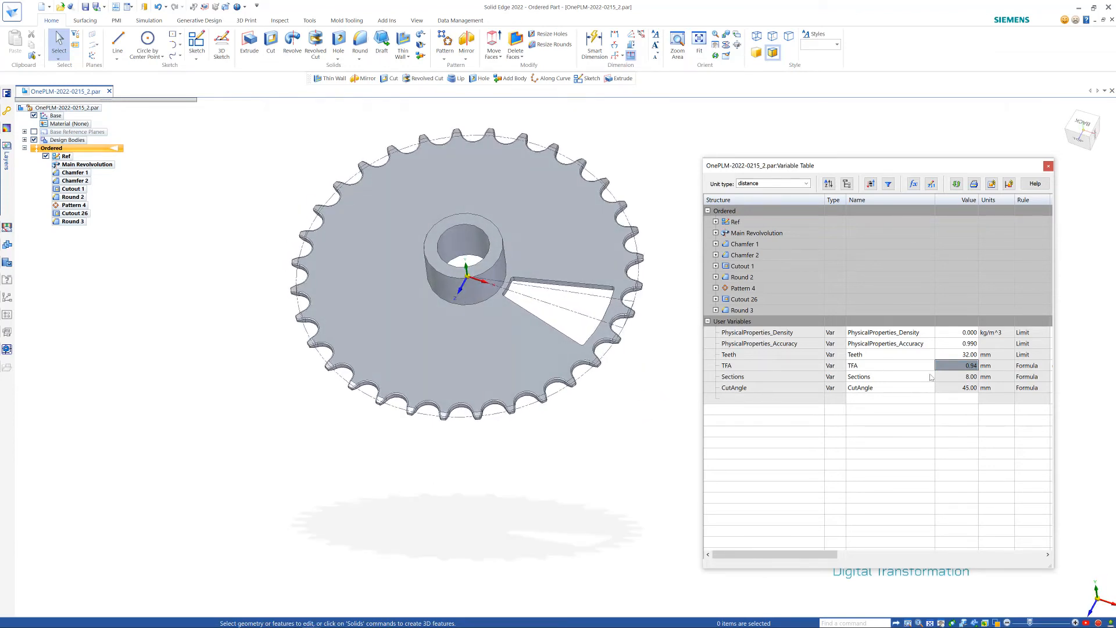
left_click(952, 355)
key("Down")
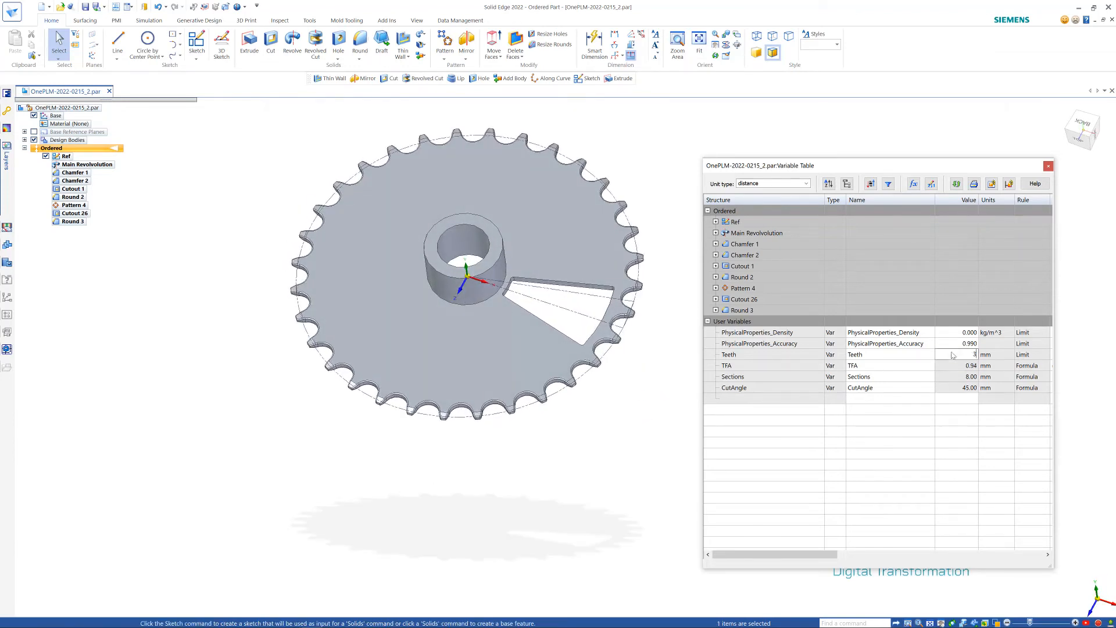
left_click(952, 355)
type("52")
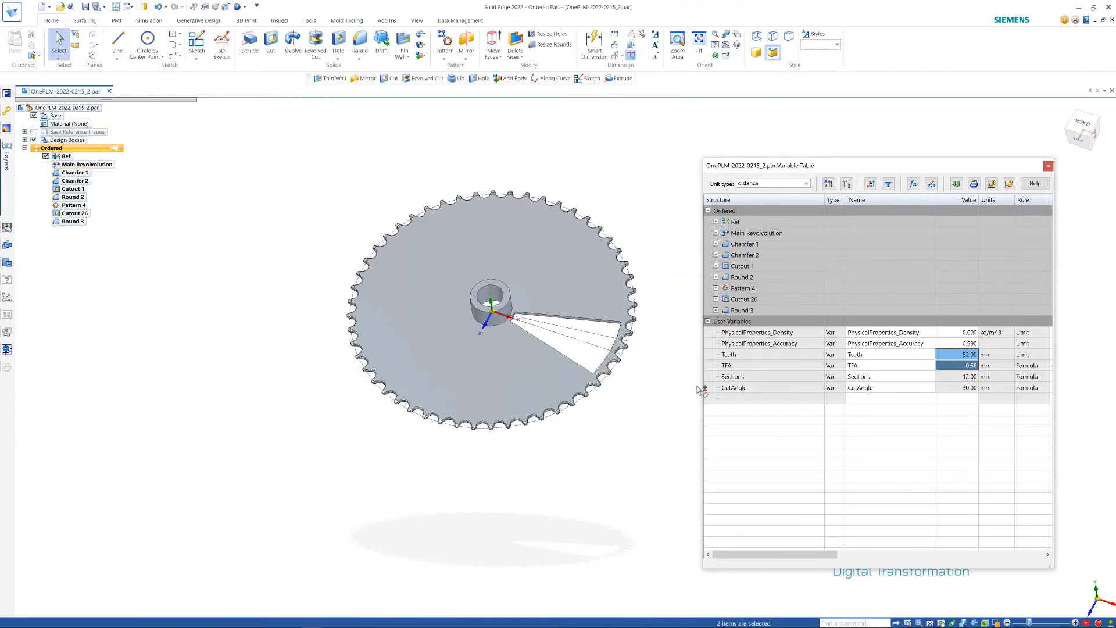
scroll(672, 394, "up", 1)
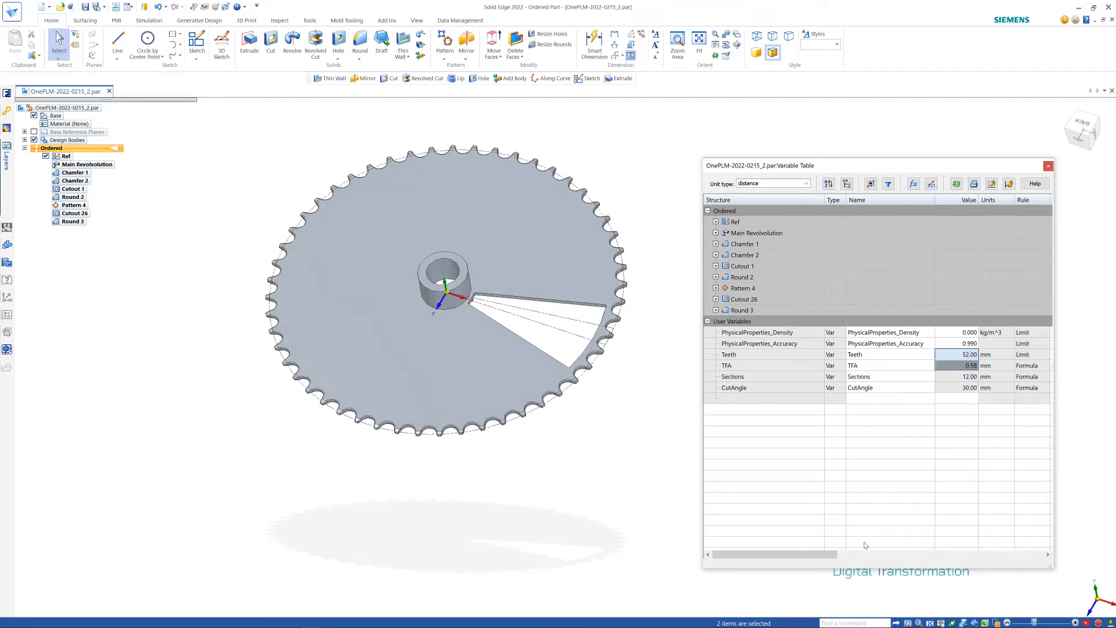
left_click(804, 556)
mouse_move(803, 556)
left_mouse_down()
mouse_move(866, 558)
mouse_move(792, 562)
left_mouse_up()
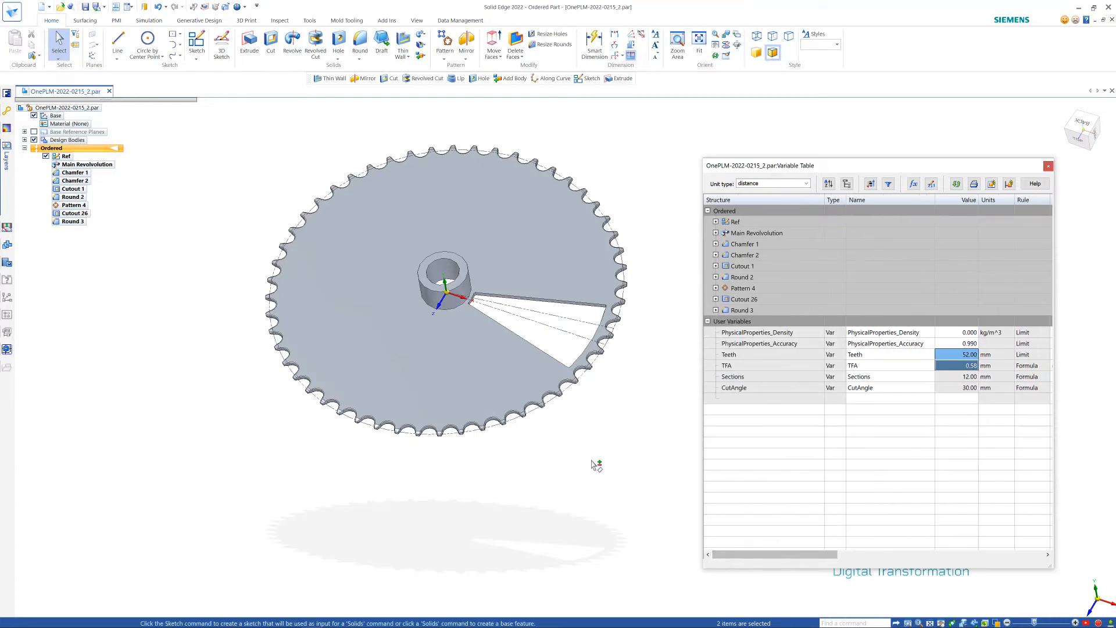
middle_click_drag(593, 461, 543, 419)
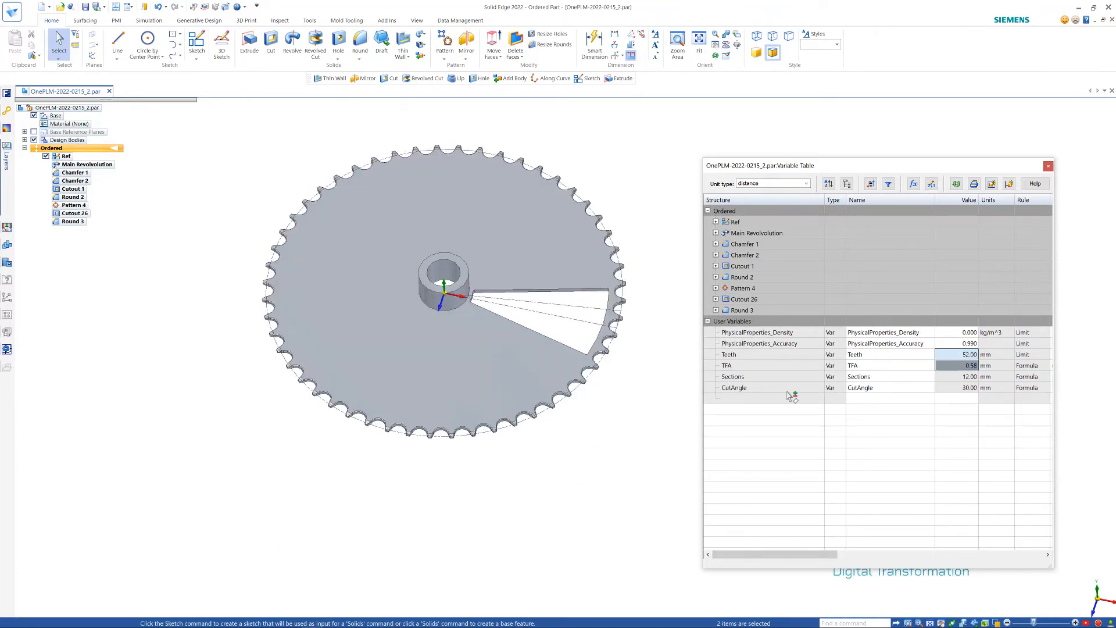
Step: Set the Teeth variable to 16 and inspect the sector cutout on the smaller sprocket
left_click(953, 358)
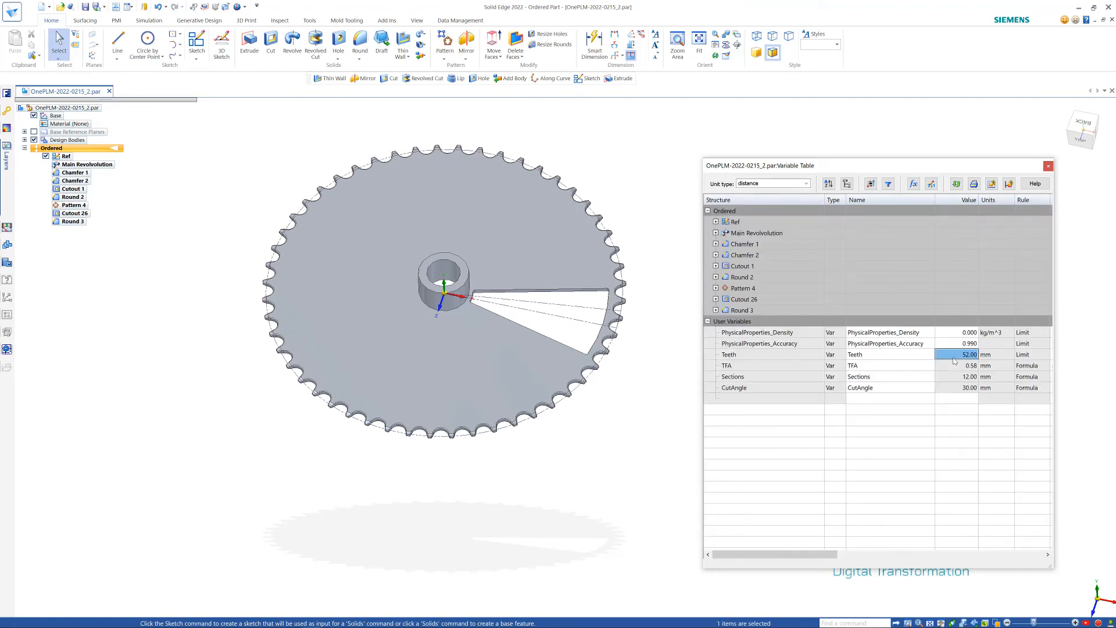
type("16")
key("Return")
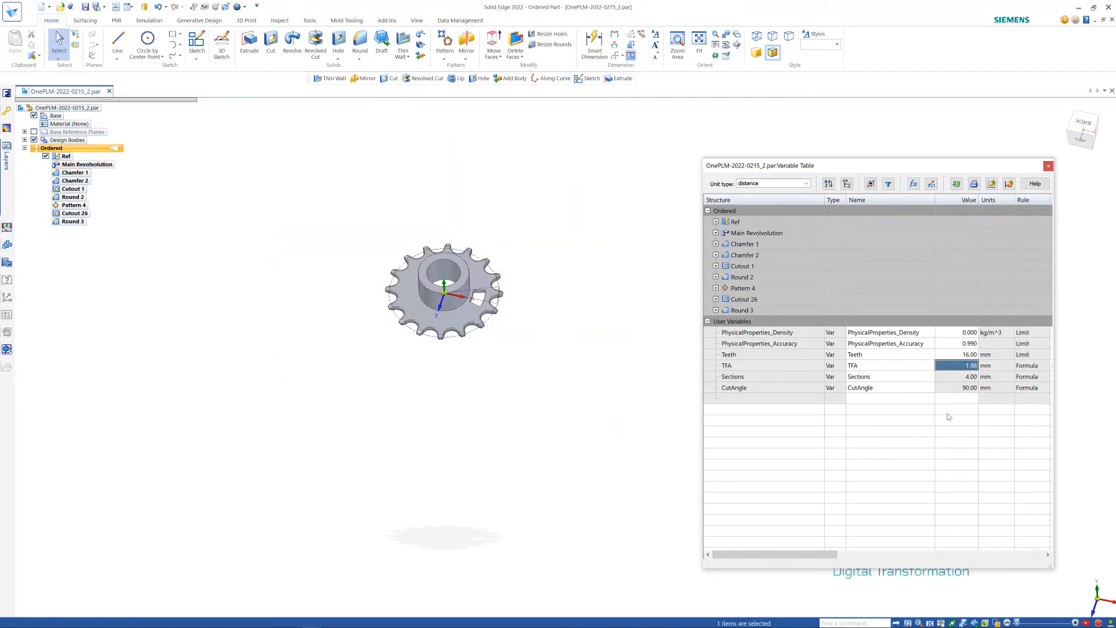
scroll(499, 368, "up", 5)
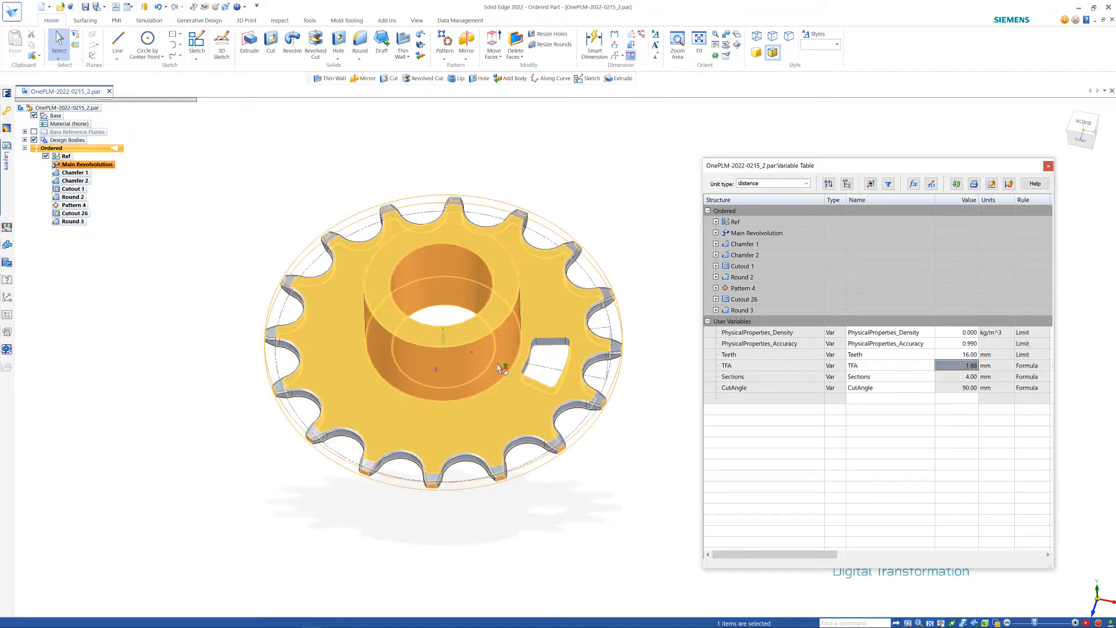
scroll(498, 368, "down", 6)
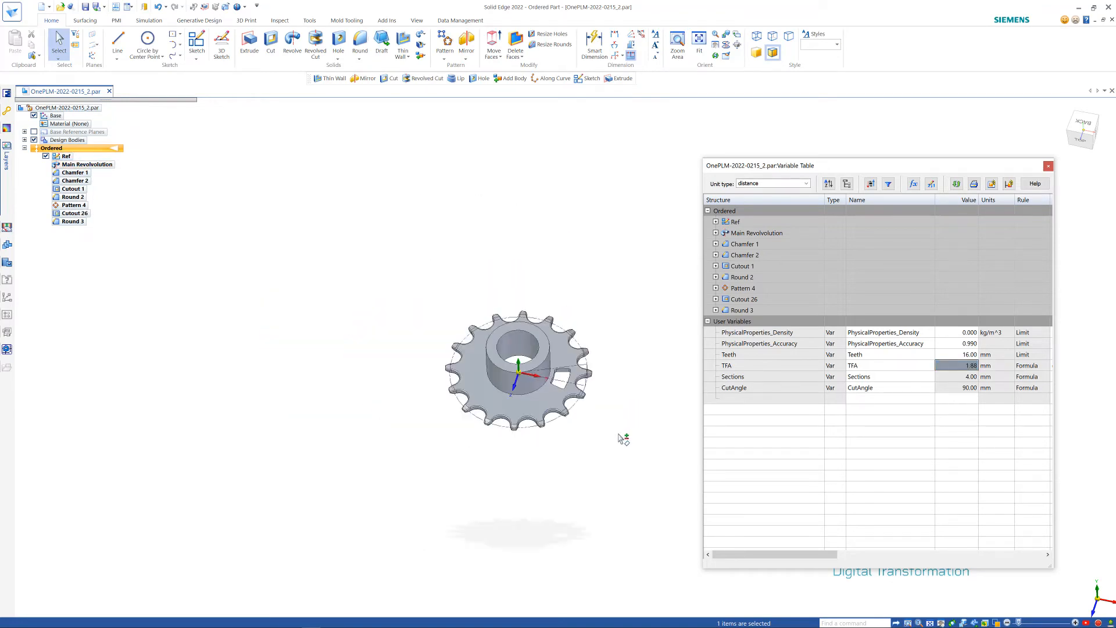
scroll(613, 433, "up", 2)
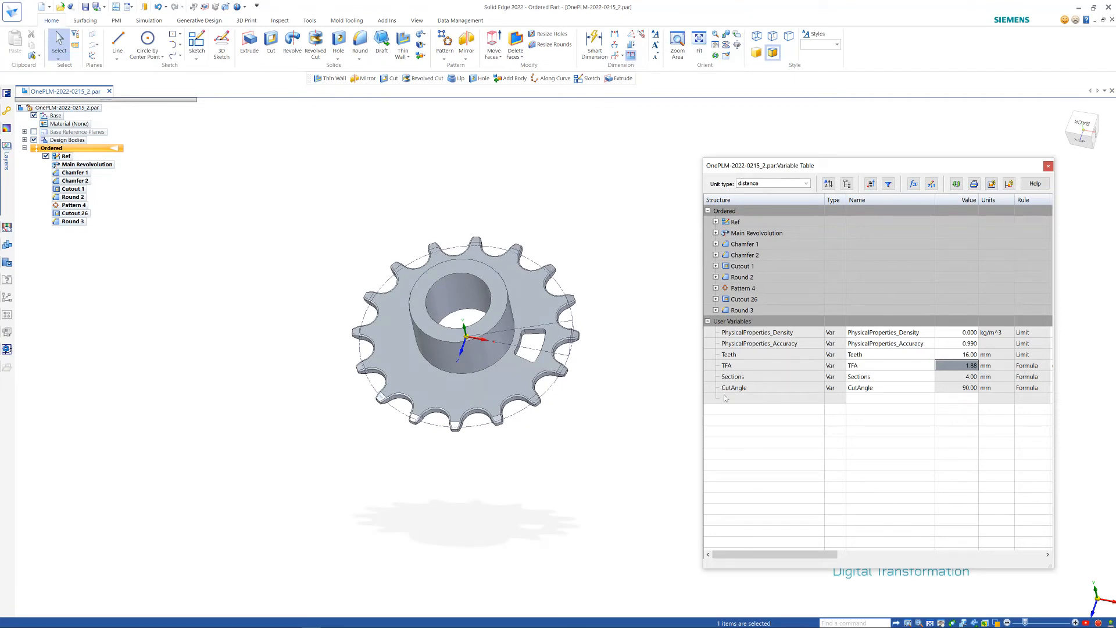
Step: Open the sector cutout's sketch for editing, and list the Cutout 26 dimensions in a repositioned, widened Variable Table
left_click(73, 213)
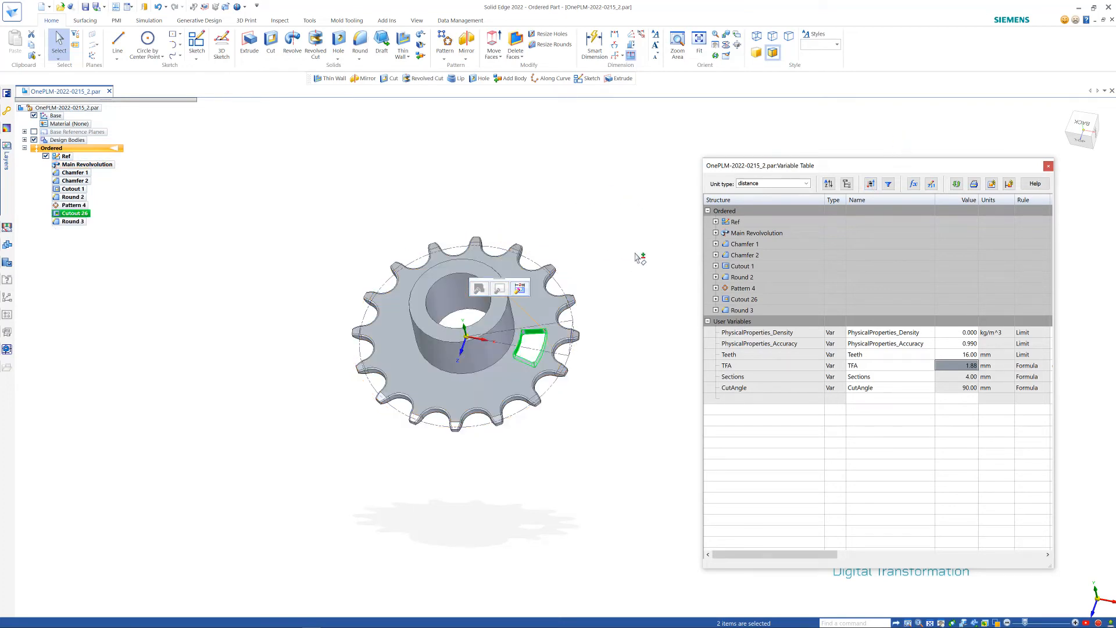
key("Escape")
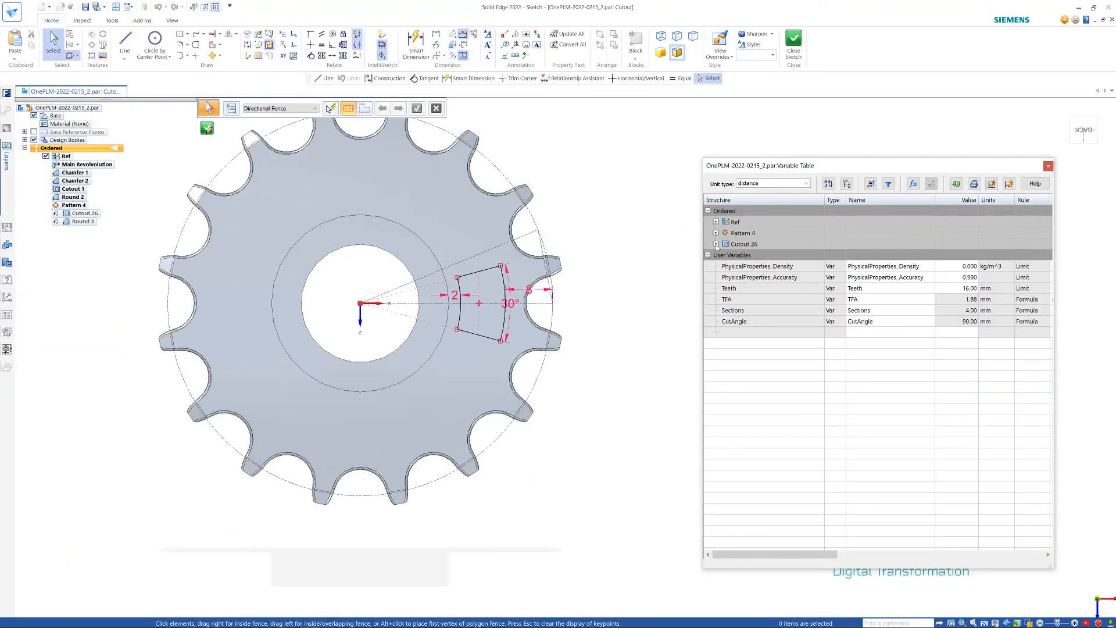
left_click(715, 244)
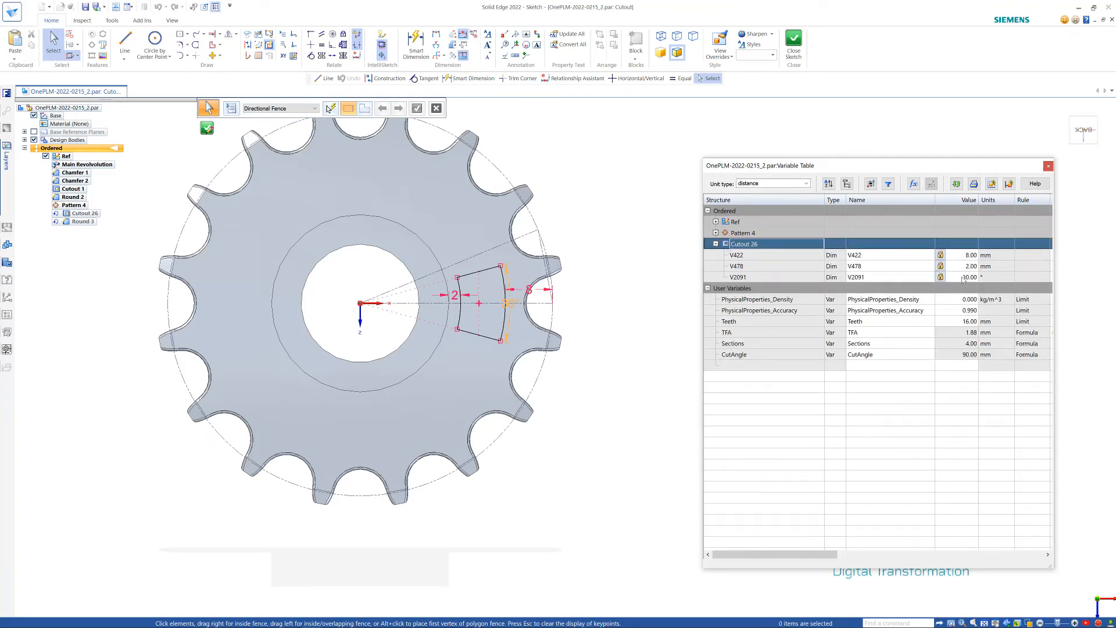
left_click_drag(986, 167, 867, 135)
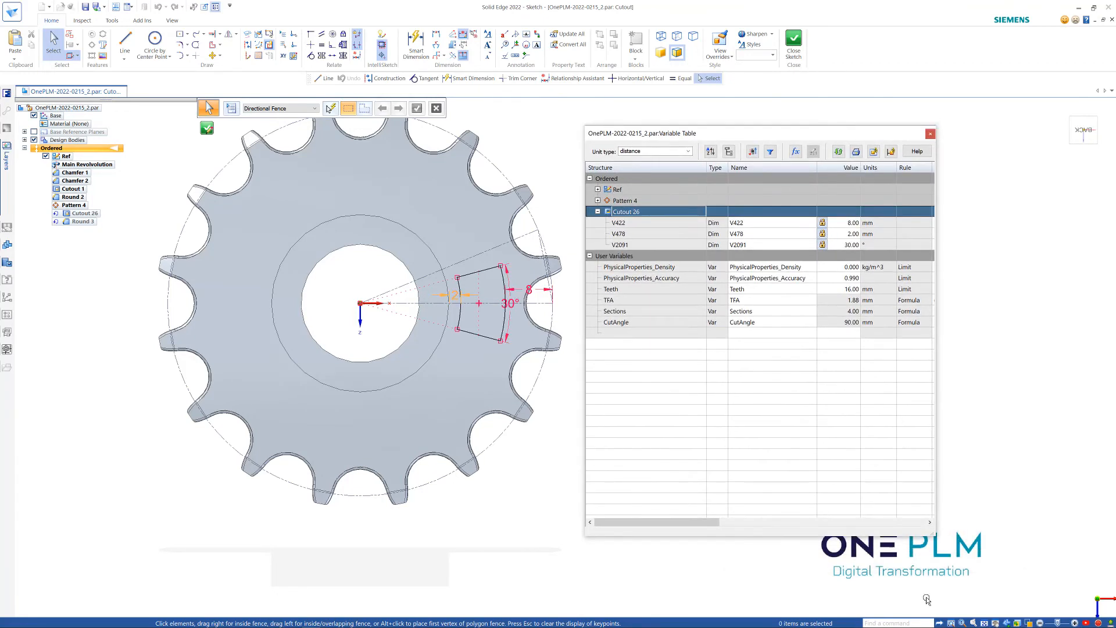
left_click_drag(933, 537, 1037, 544)
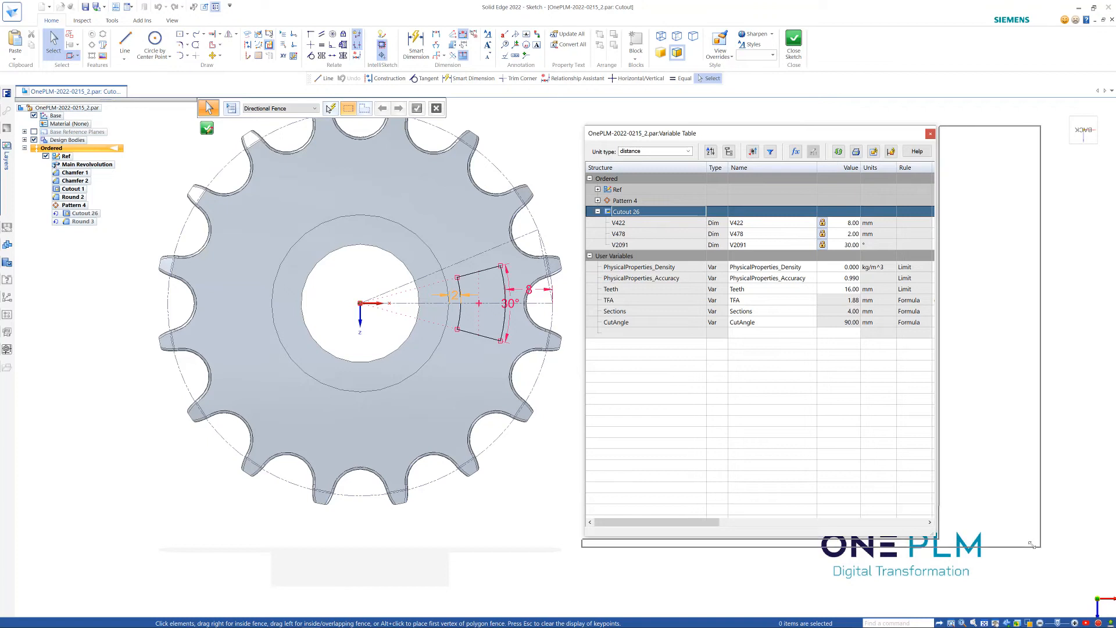
Step: Link the sector sketch's angle dimension V2091 to the CutAngle variable with the formula =CutAngle
left_click(960, 245)
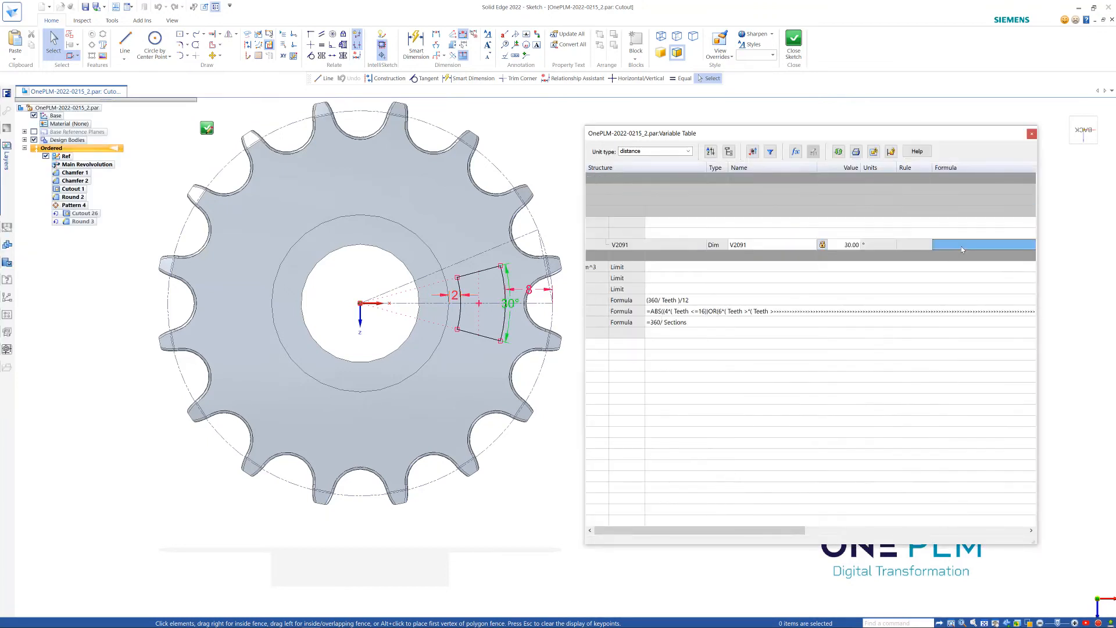
type("=")
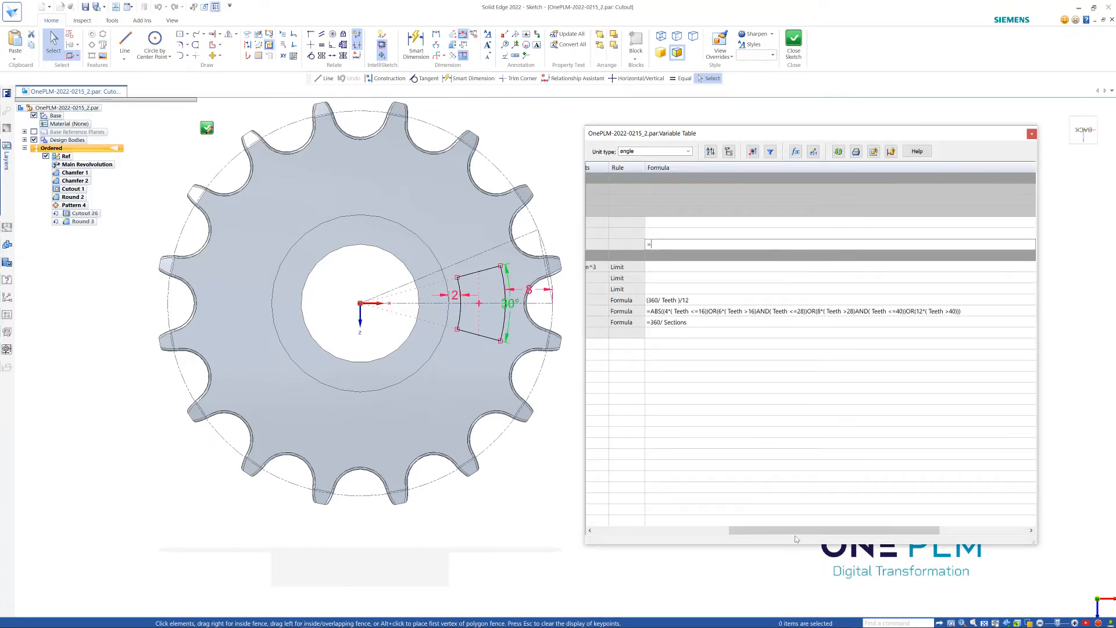
left_click_drag(796, 530, 662, 530)
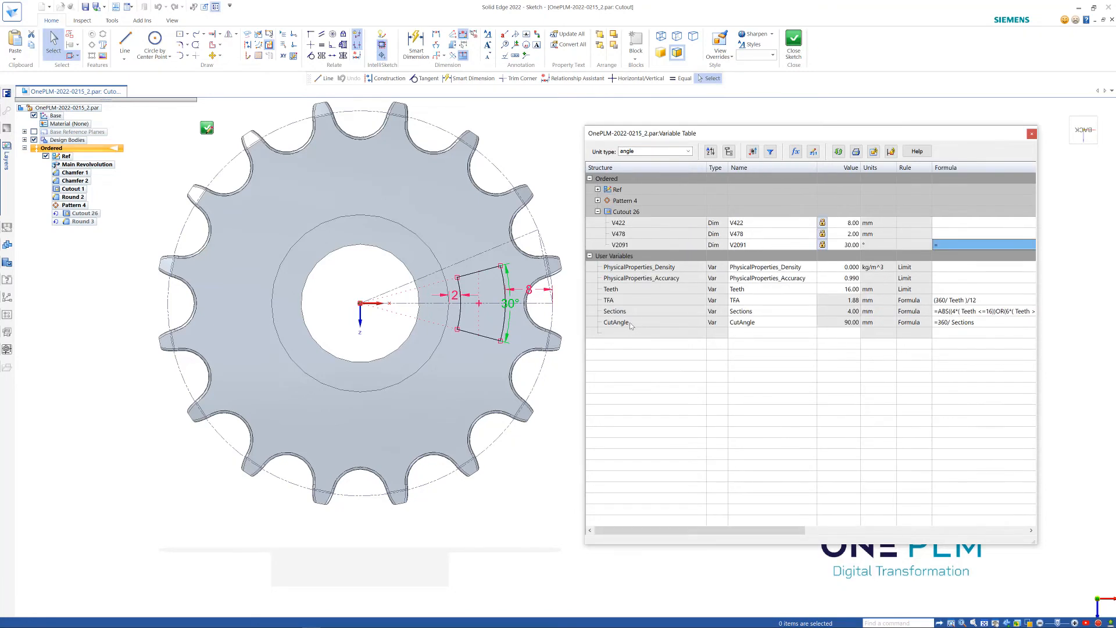
left_click(629, 322)
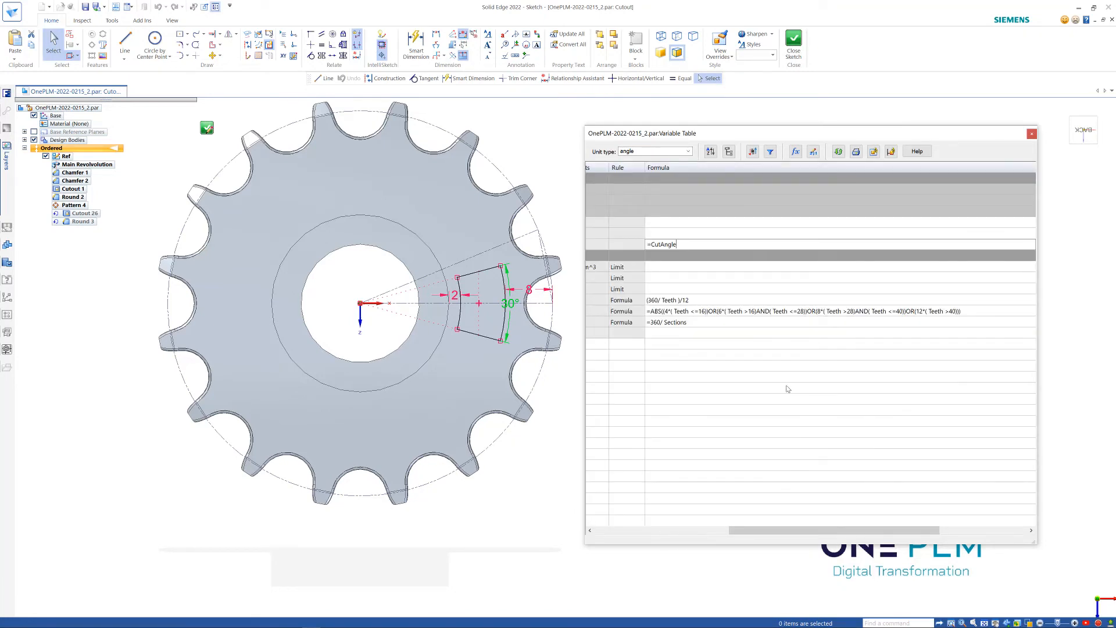
key("Return")
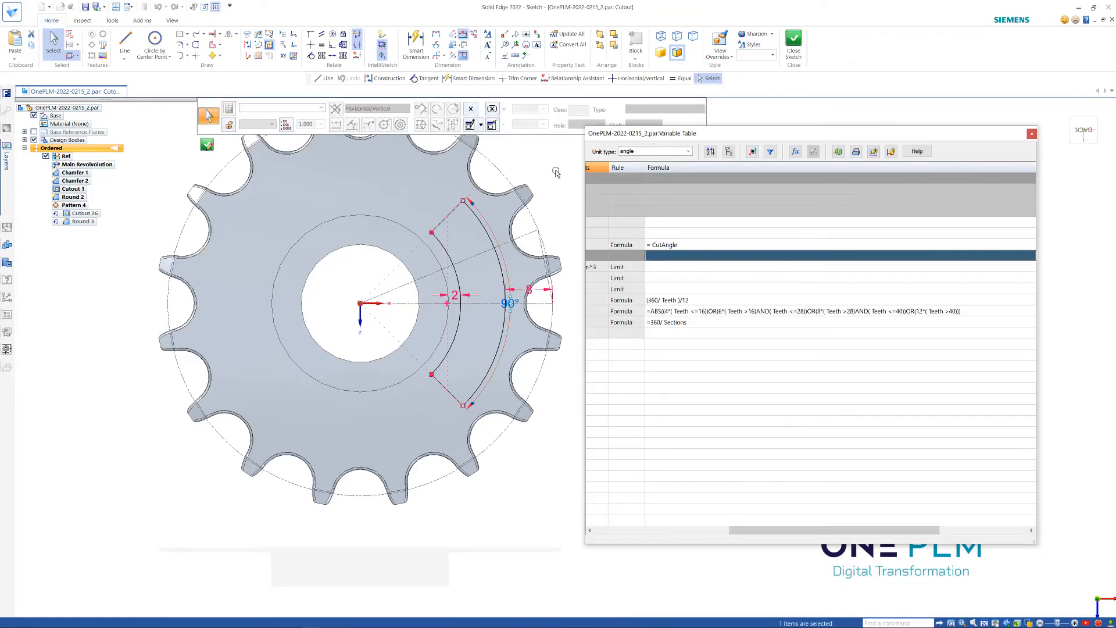
Step: Close the Variable Table and the sector sketch, and finish the edited cutout
left_click(1030, 135)
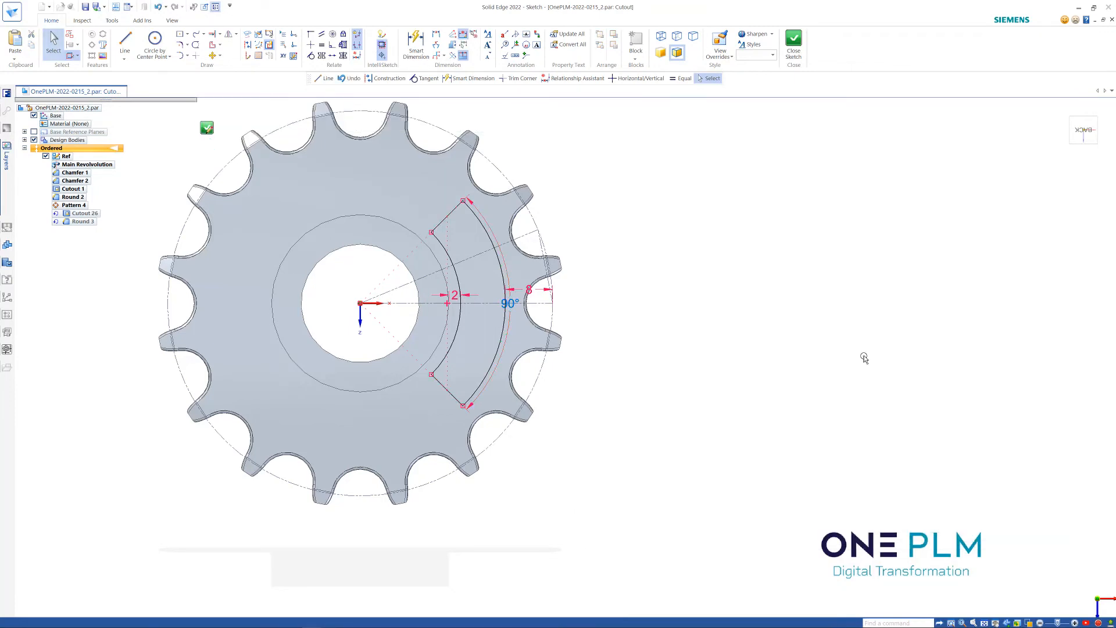
left_click(794, 44)
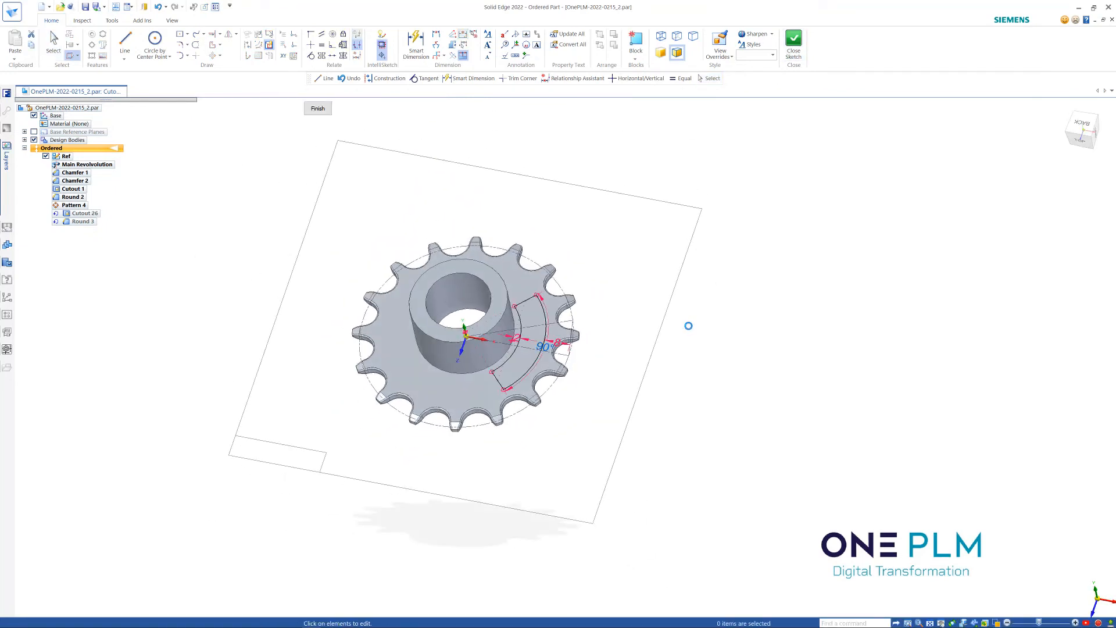
left_click(318, 108)
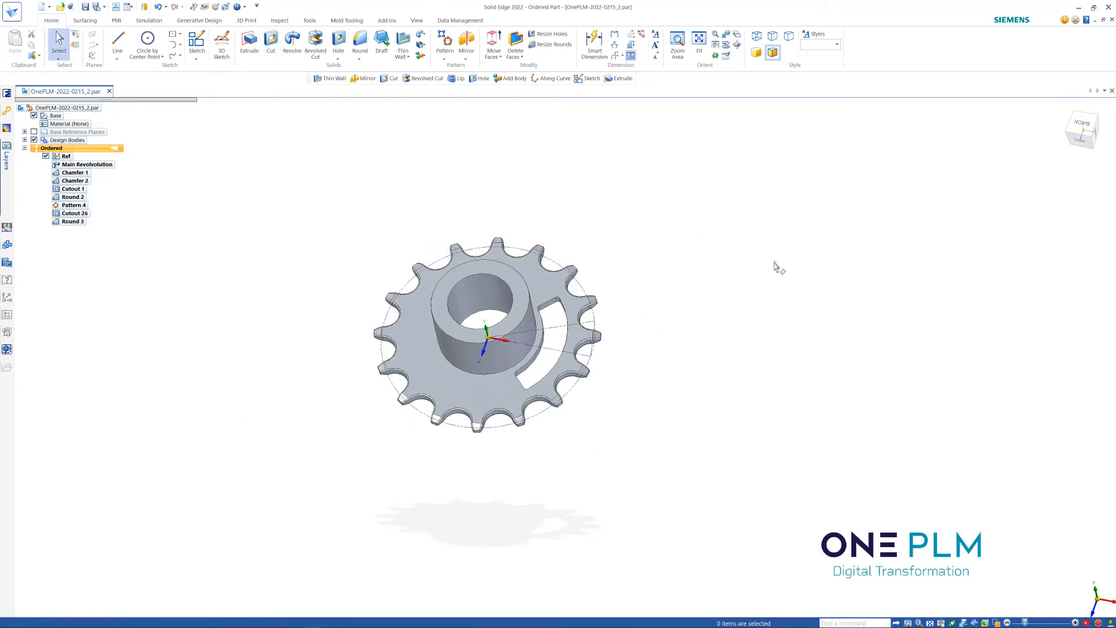
middle_click_drag(640, 304, 639, 296)
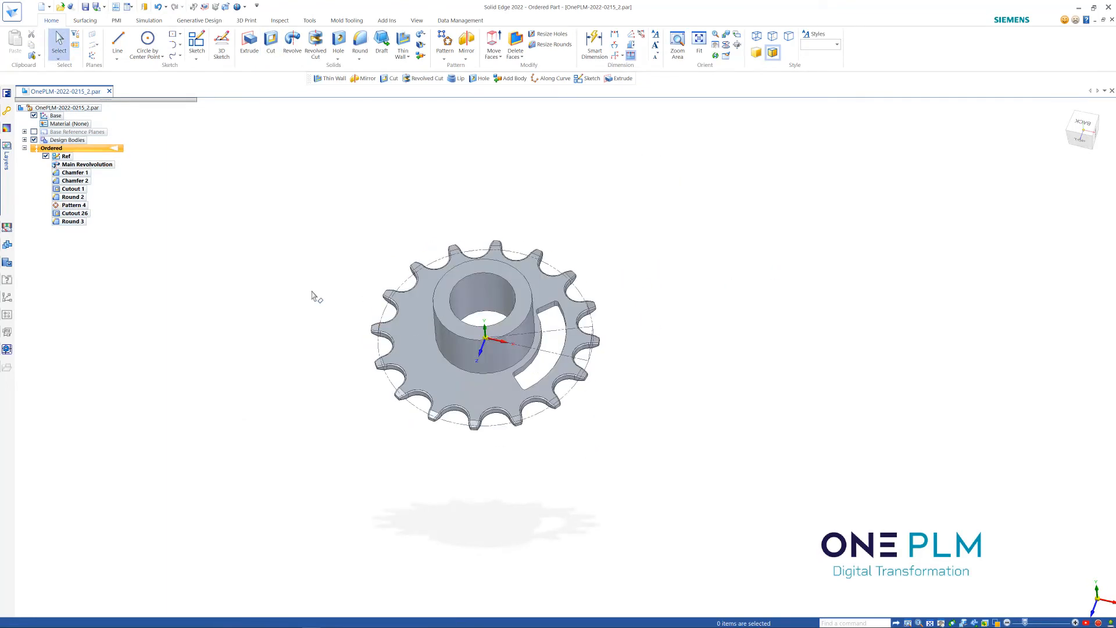
scroll(316, 296, "up", 2)
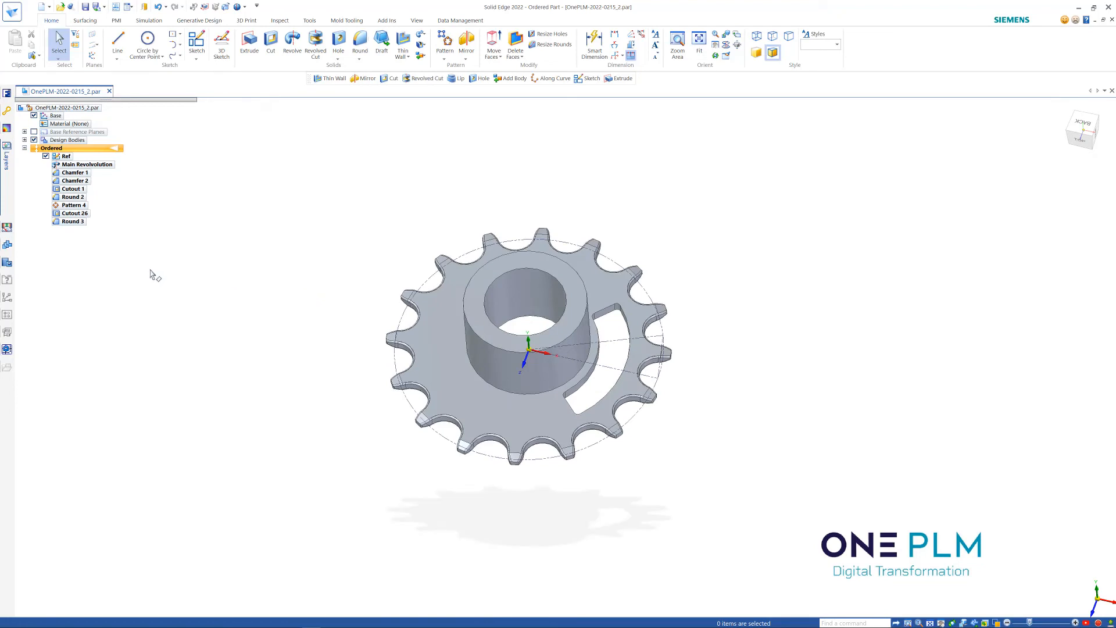
Step: Start a feature pattern of the sector cutout and its round, Cutout 26 and Round 3, on the sprocket's flat face
left_click(444, 41)
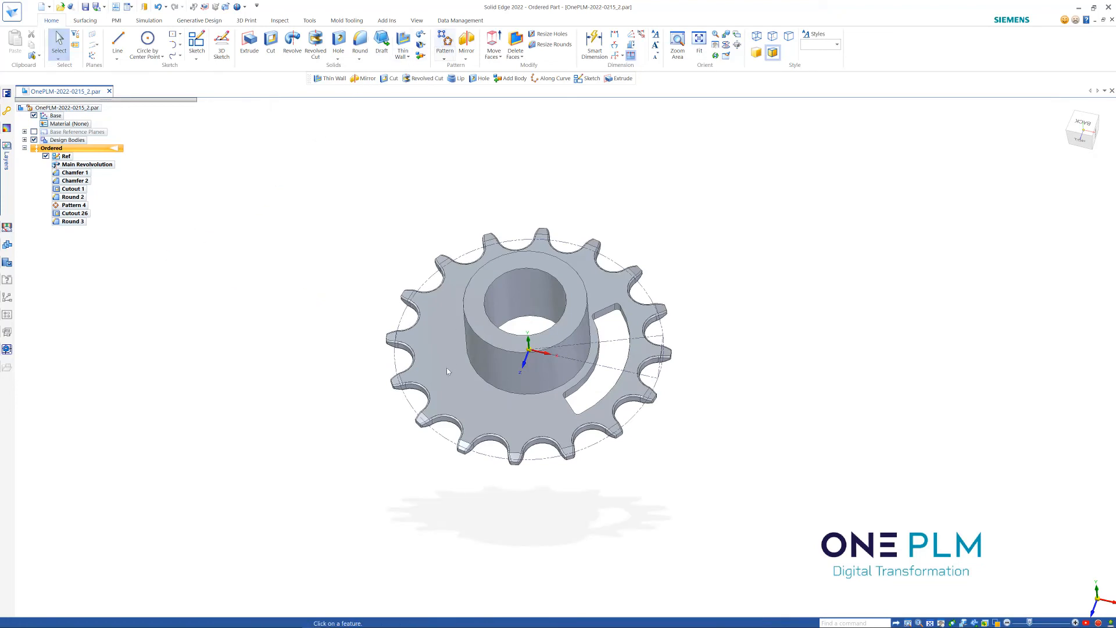
left_click(606, 315)
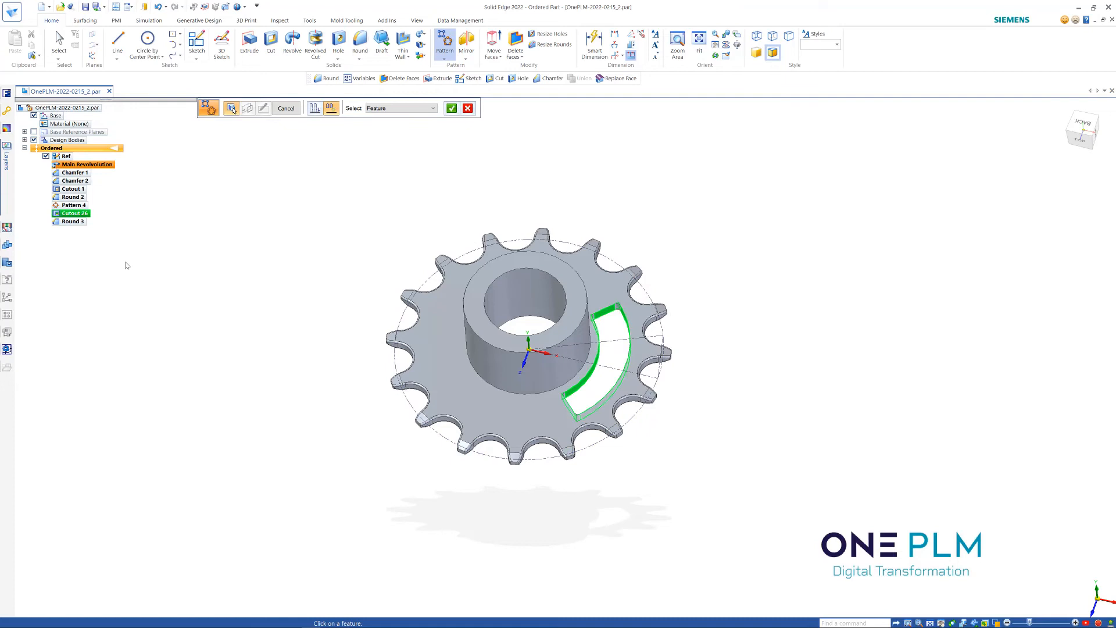
left_click(72, 221)
left_click(451, 109)
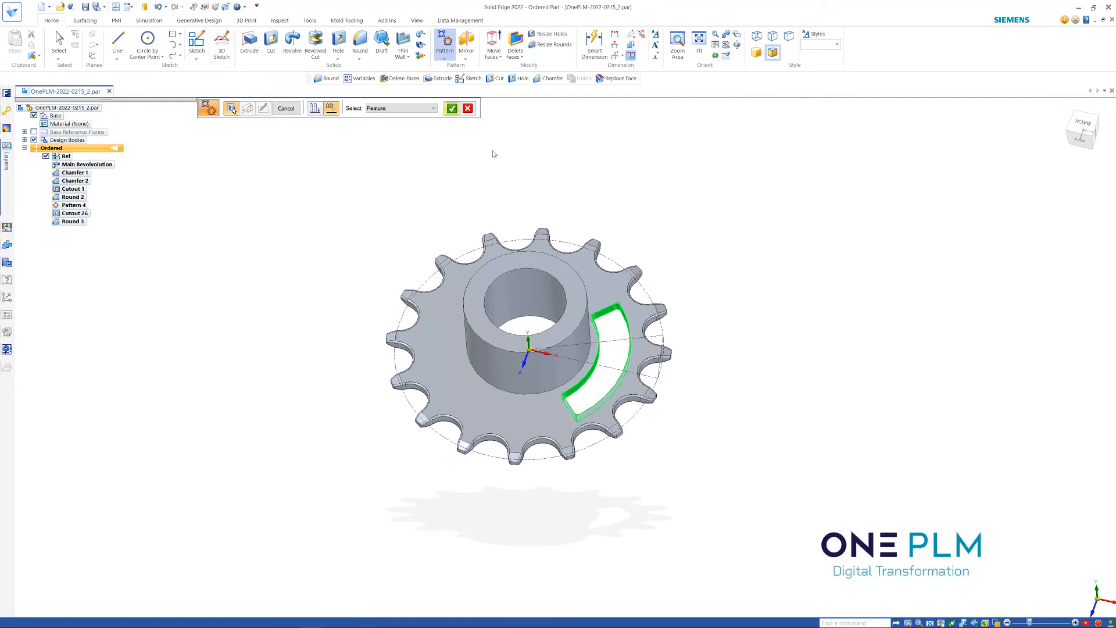
left_click(603, 283)
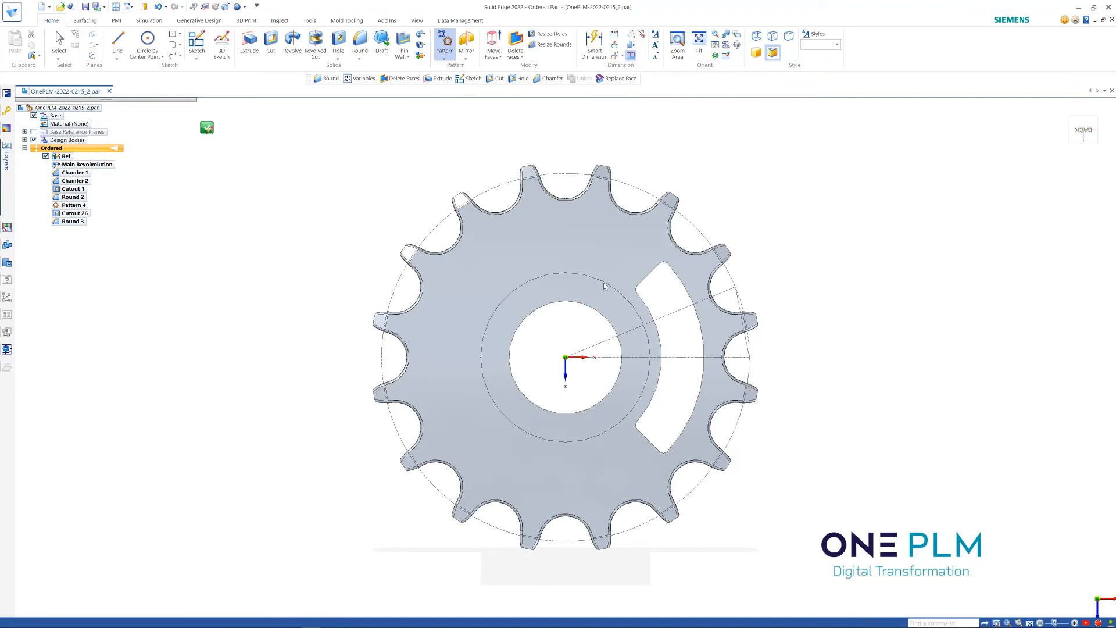
Step: Define a full circular pattern with a count of 4, centred on the hub and passing through the cutout's outer arc midpoint, and finish it
left_click(565, 357)
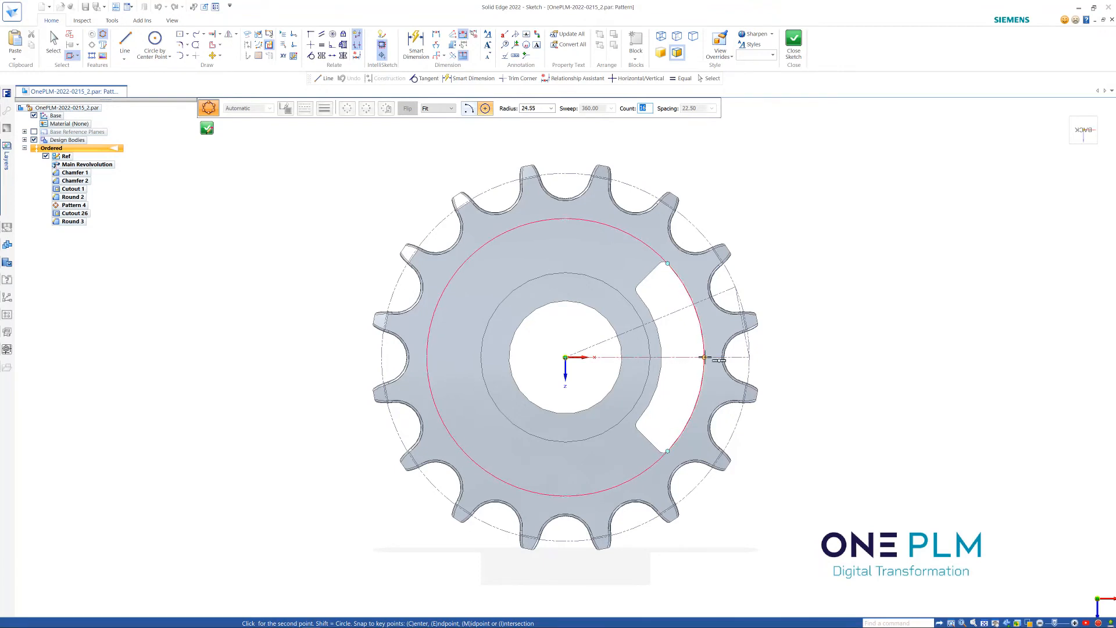
left_click(704, 356)
left_click(741, 179)
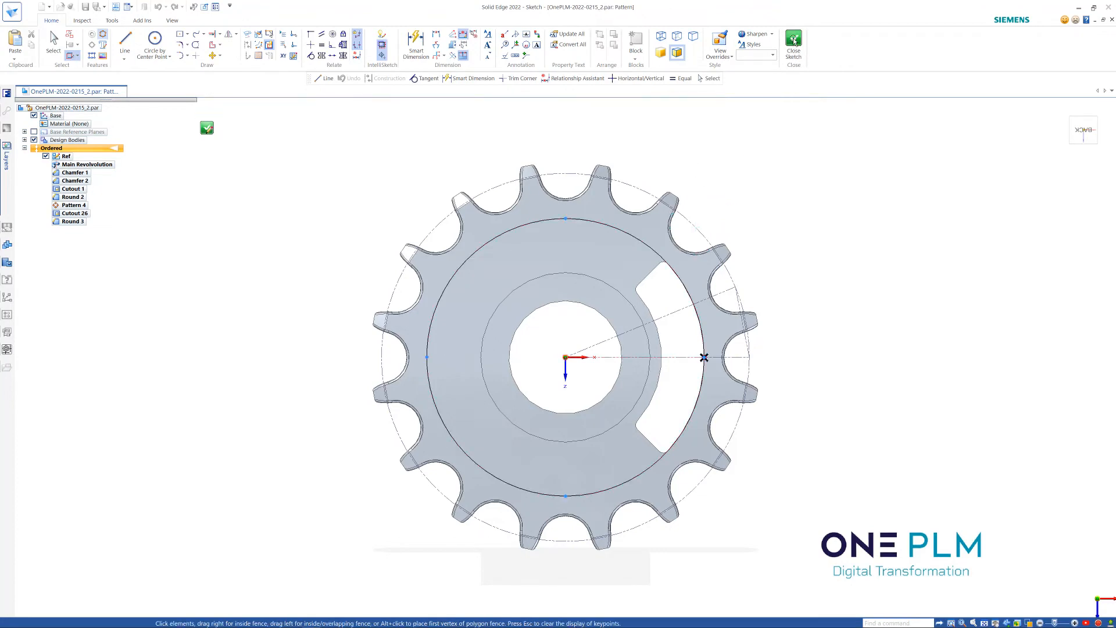
left_click(794, 42)
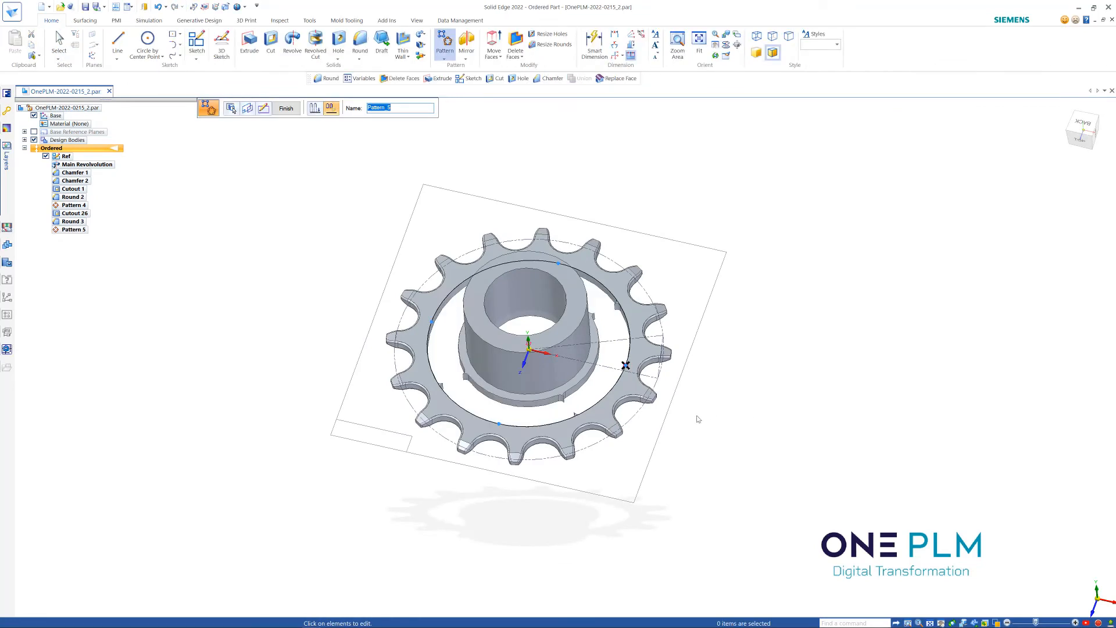
left_click(286, 109)
scroll(778, 350, "down", 1)
scroll(772, 360, "up", 1)
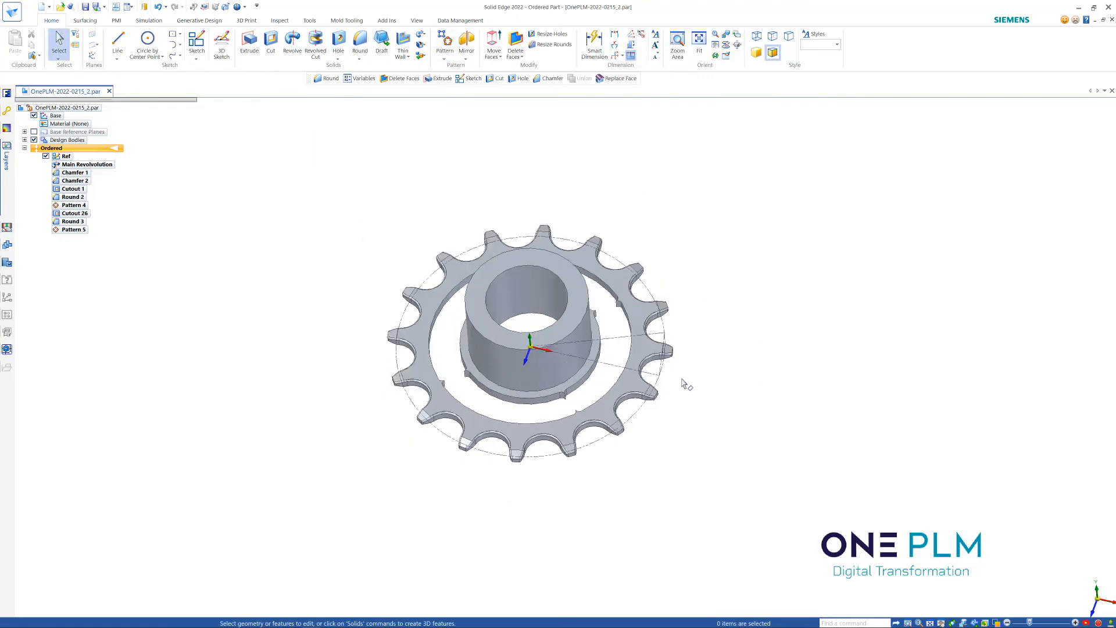
scroll(764, 301, "up", 1)
scroll(716, 433, "down", 1)
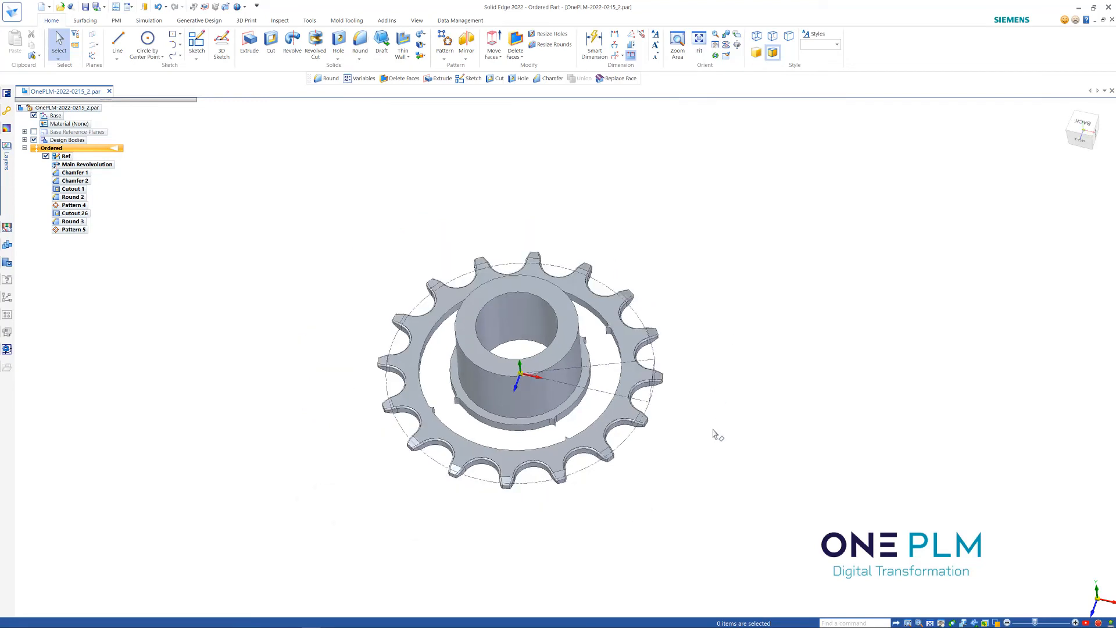
Step: Open the Variable Table and change the CutAngle formula to =(360/ Sections )-2
scroll(759, 441, "up", 2)
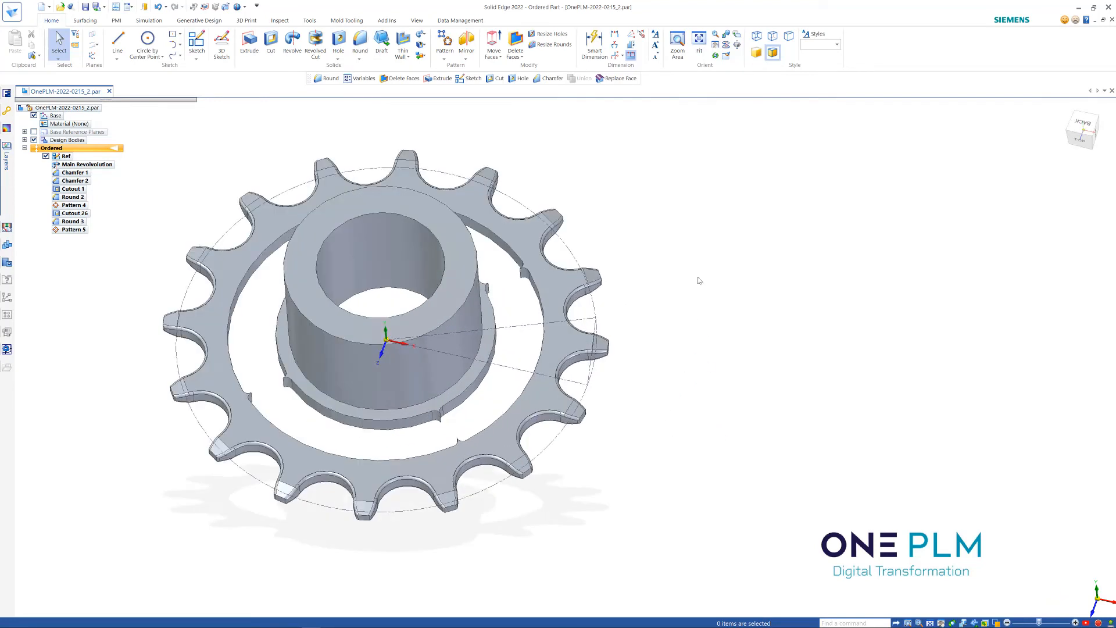
right_click(698, 279)
left_click(728, 430)
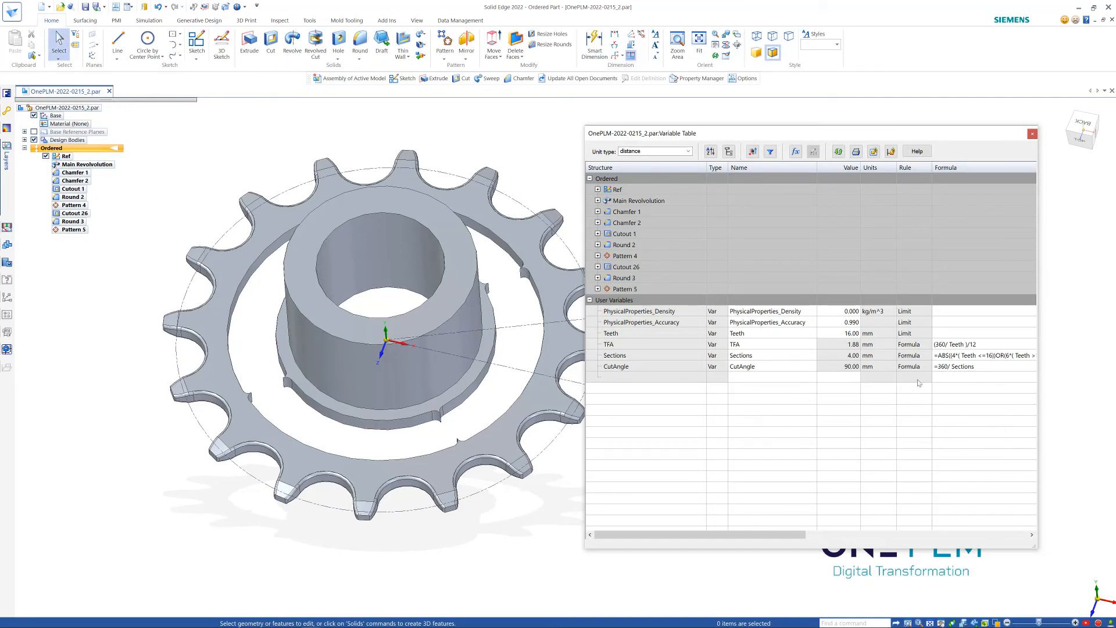
double_click(978, 367)
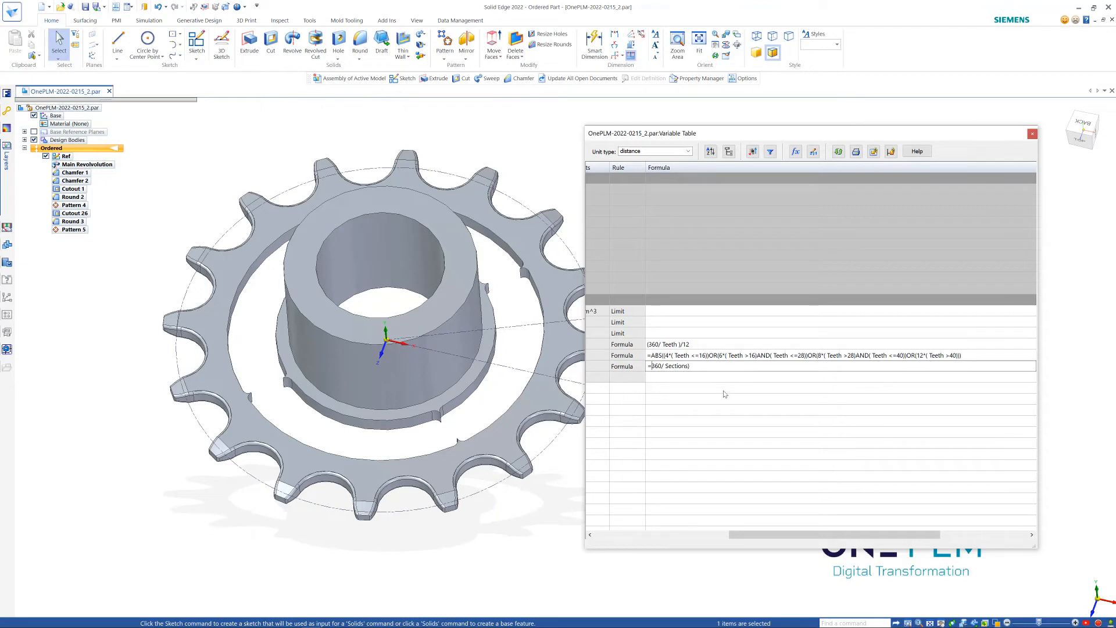
type("(")
key("Return")
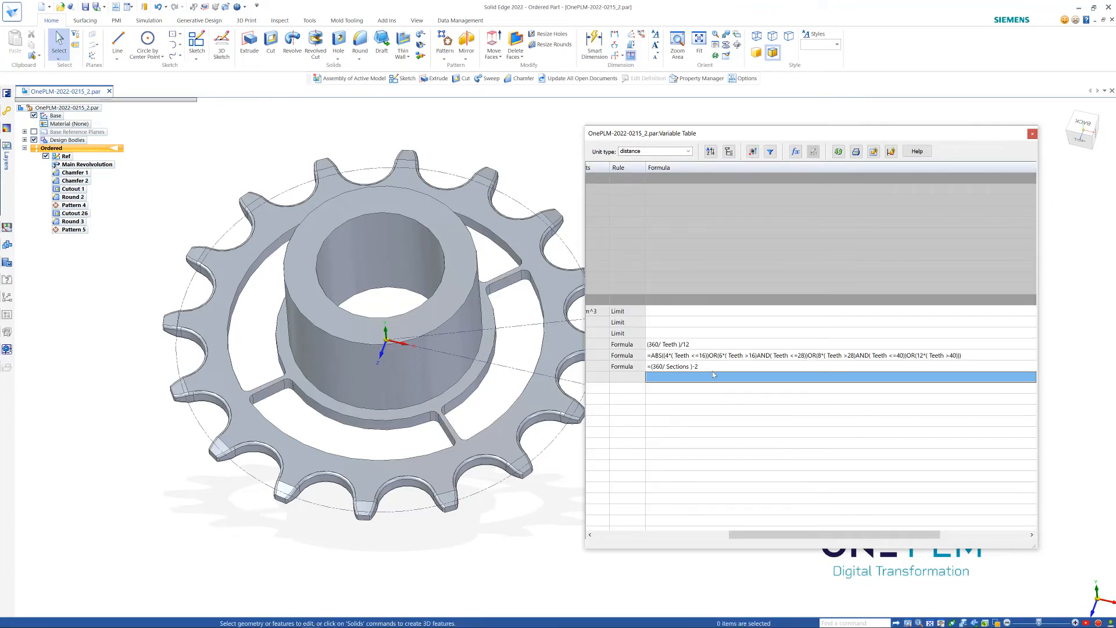
Step: Change the subtracted angle in the CutAngle formula to 4, giving =(360/ Sections )-4
left_click(704, 369)
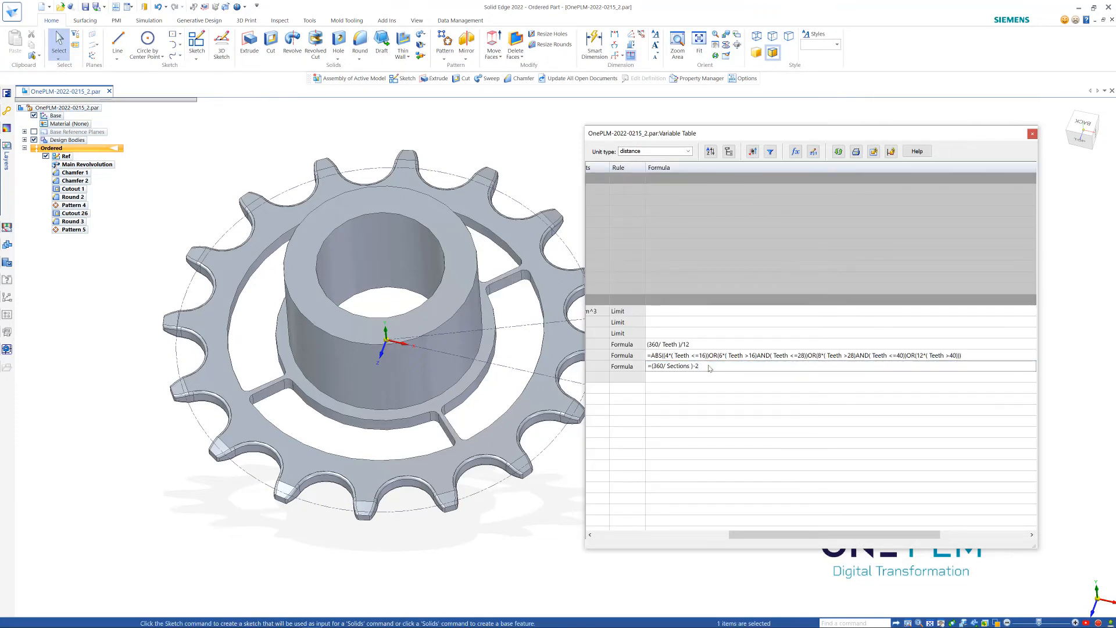
type("4")
key("Return")
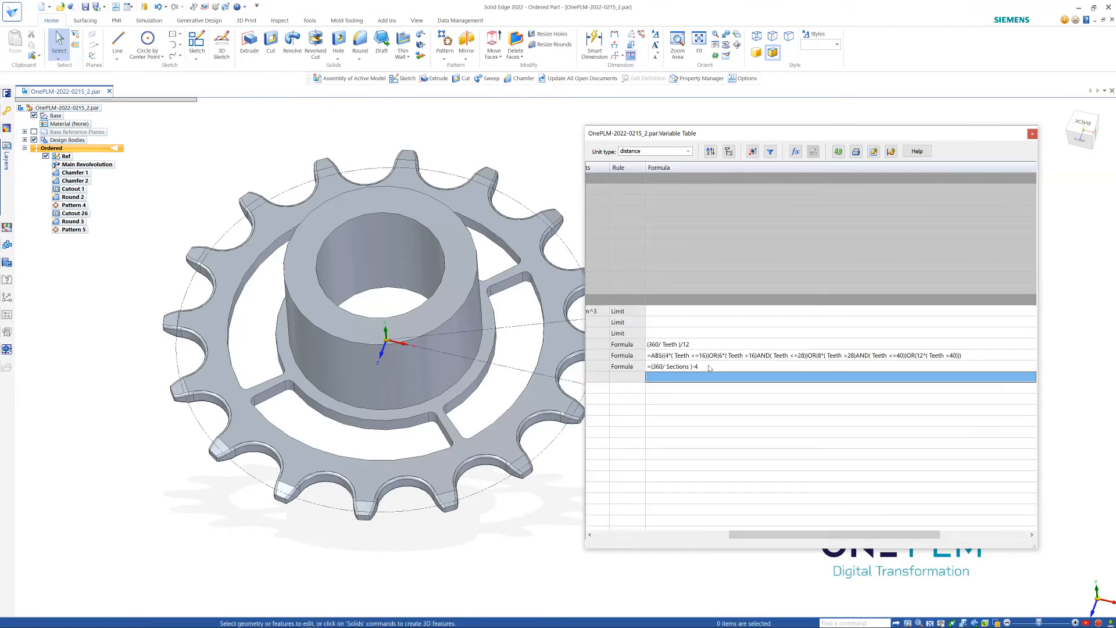
Step: Change the CutAngle formula to =(360/ Sections )-10 and inspect the spokes between the cutouts
left_click(703, 369)
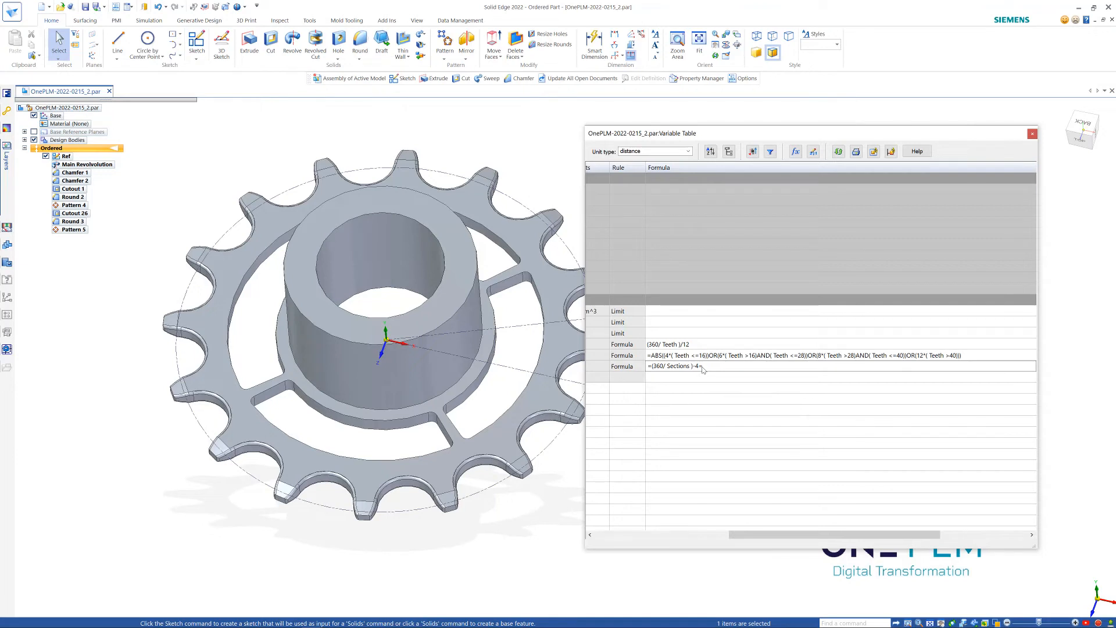
key("Return")
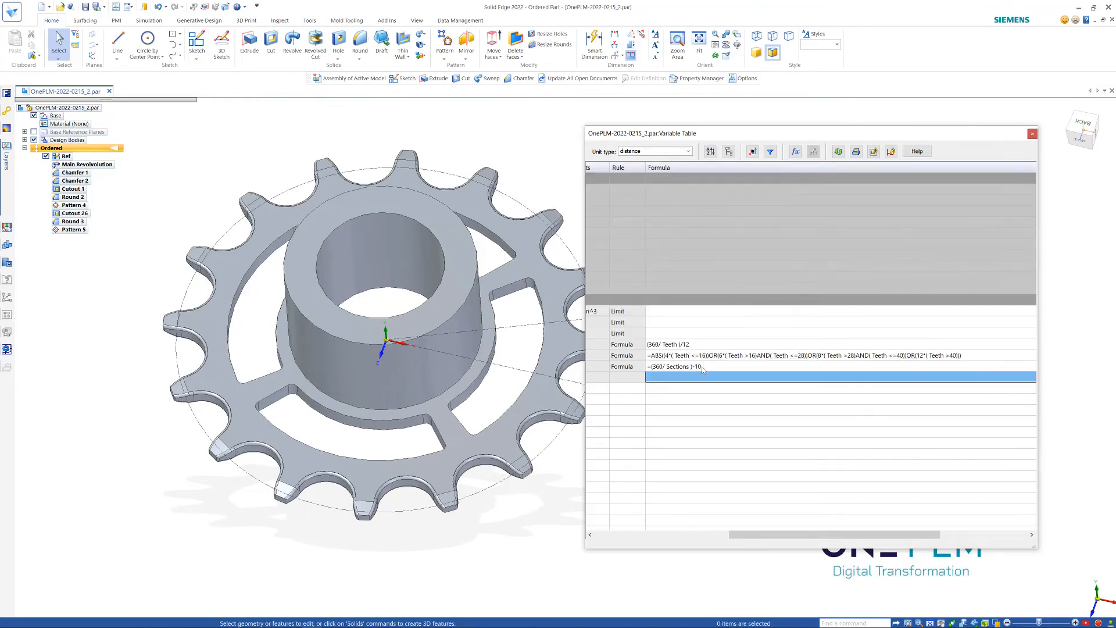
scroll(361, 439, "down", 3)
scroll(361, 434, "down", 1)
middle_click_drag(475, 456, 472, 460)
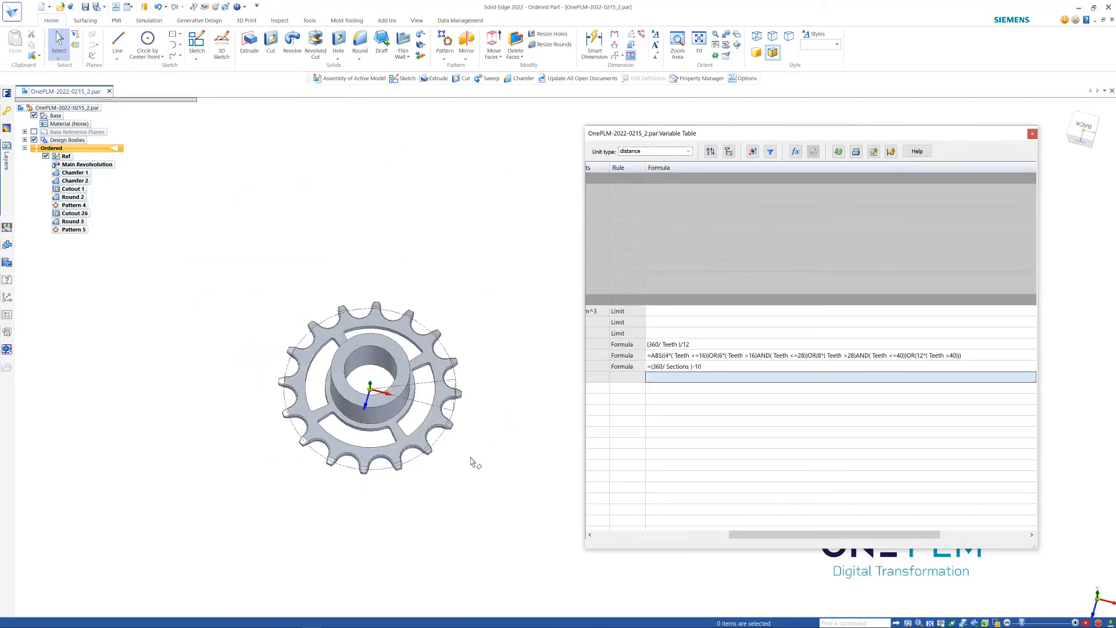
scroll(310, 437, "up", 1)
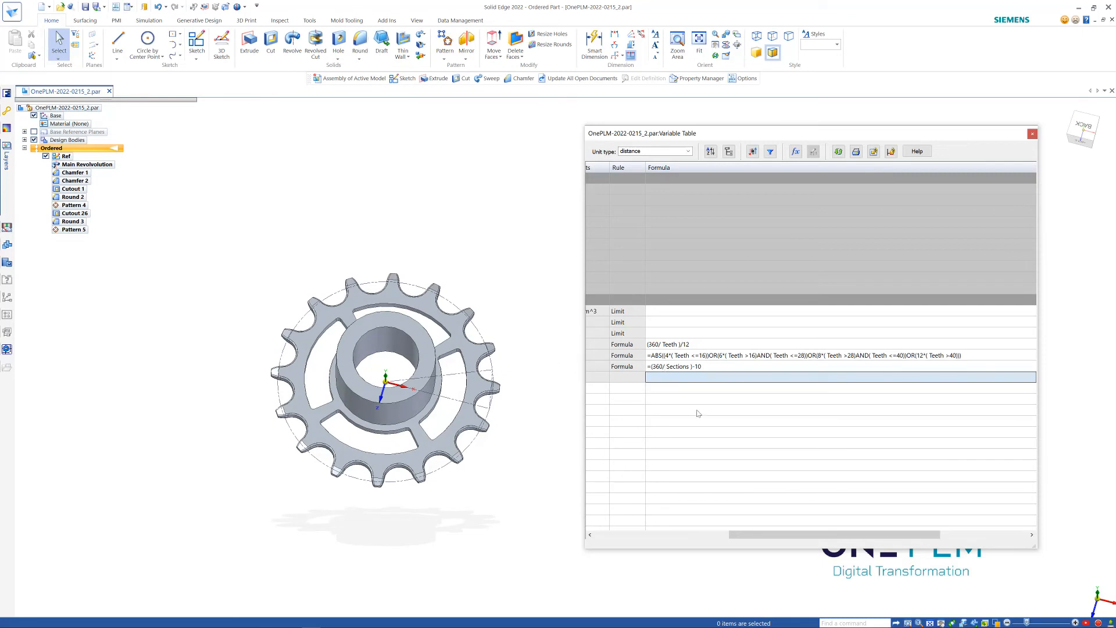
left_click_drag(766, 533, 669, 534)
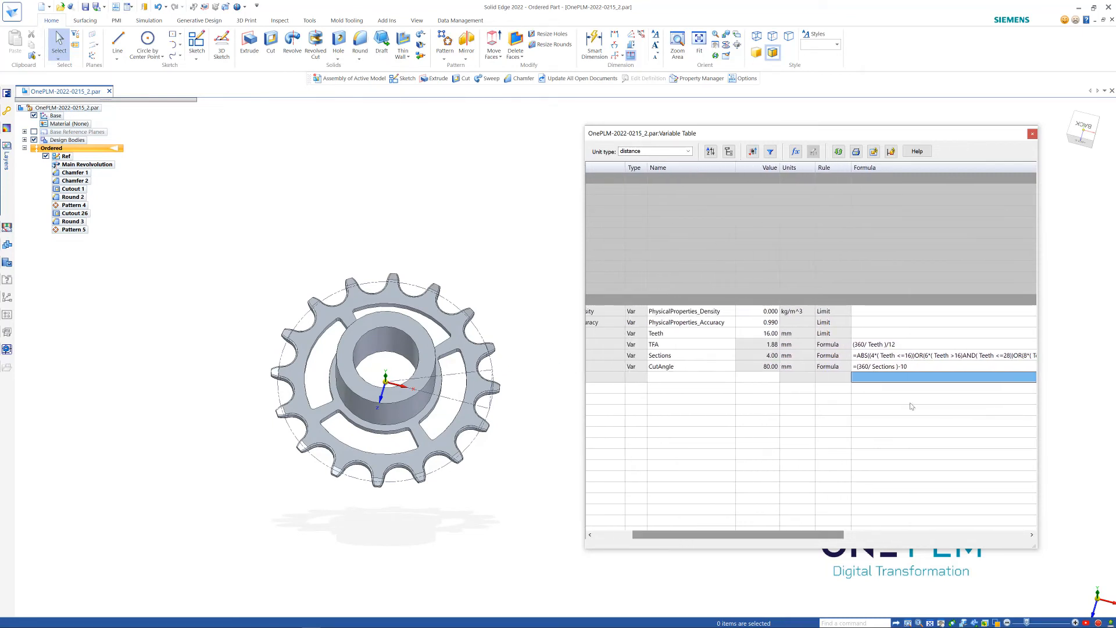
Step: Set the Teeth variable to 32
left_click(917, 367)
left_click_drag(830, 533, 694, 534)
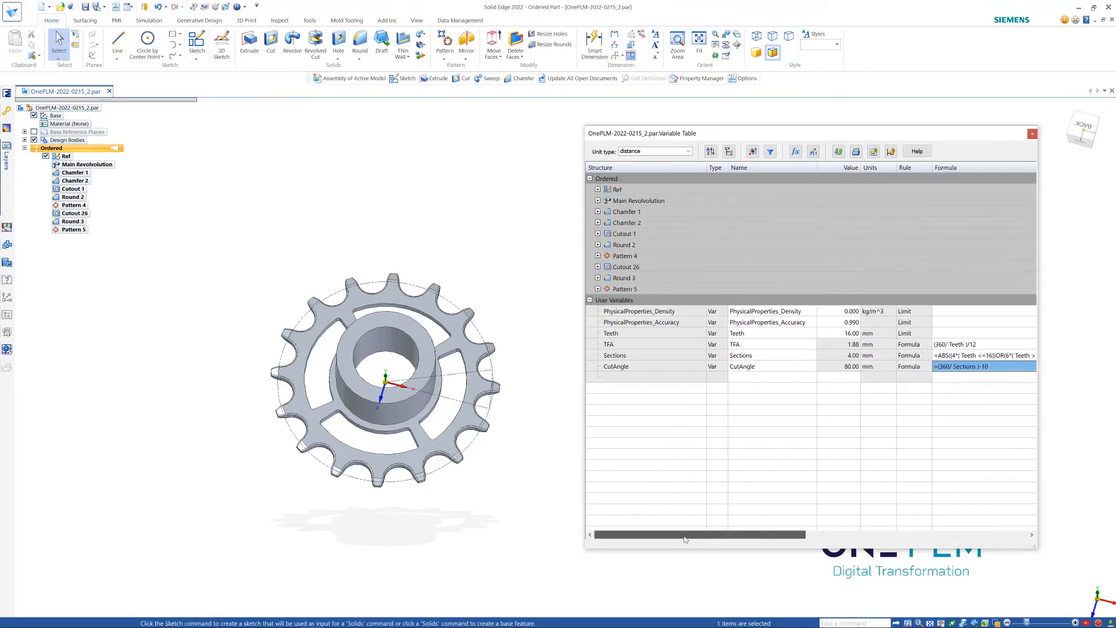
left_click(842, 335)
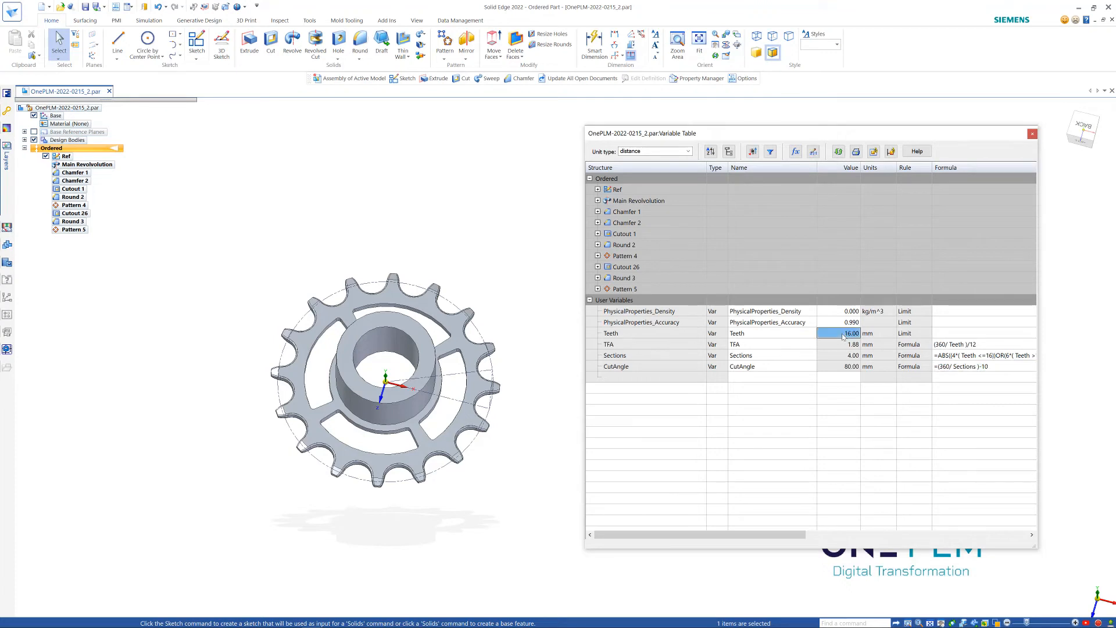
type("32")
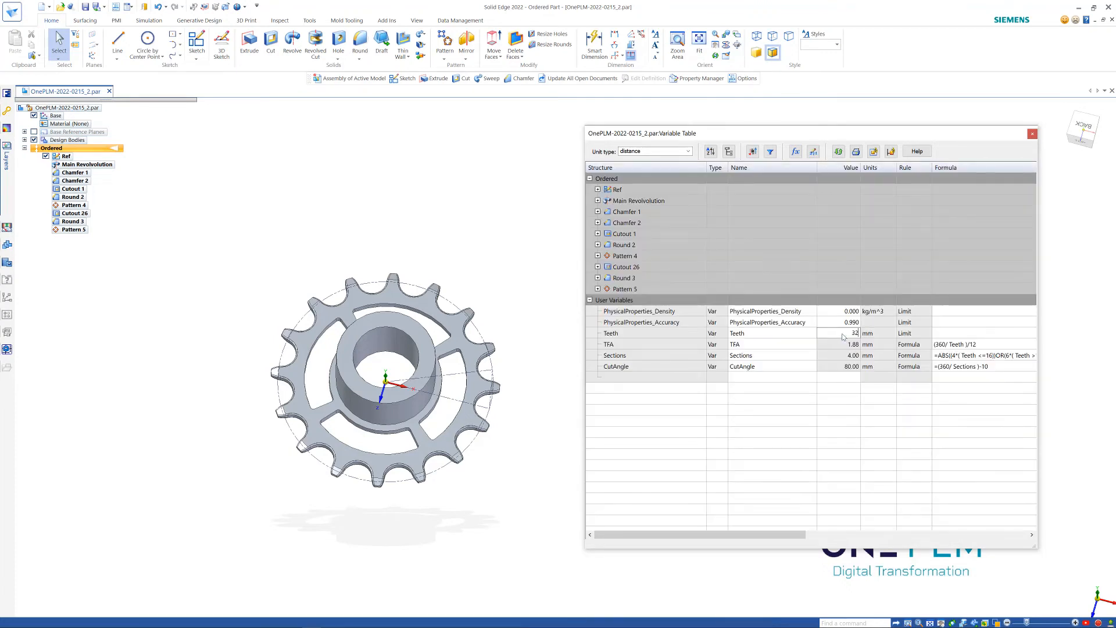
key("Return")
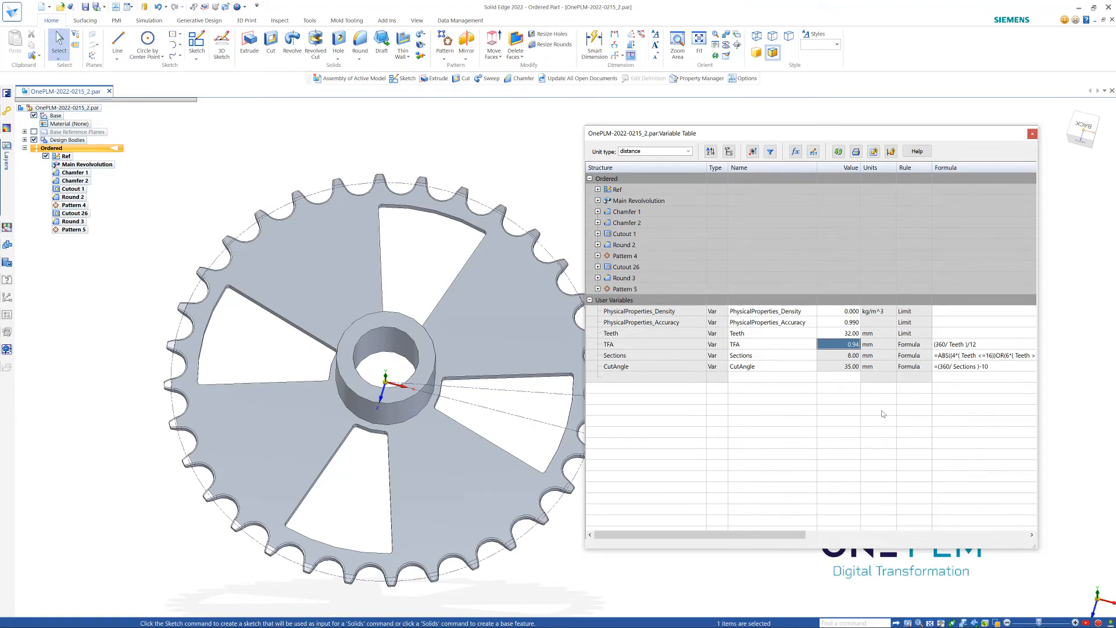
Step: Link the cutout pattern's count variable V2224 under Pattern 5 to the Sections variable with the formula =Sections
left_click(877, 426)
left_click(597, 288)
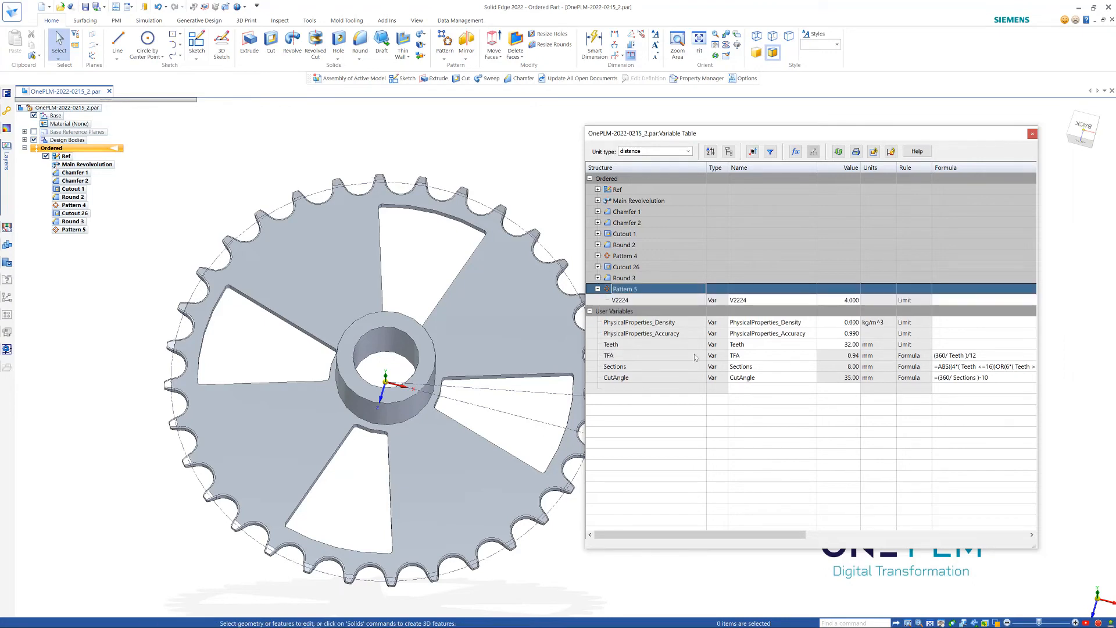
left_click(956, 300)
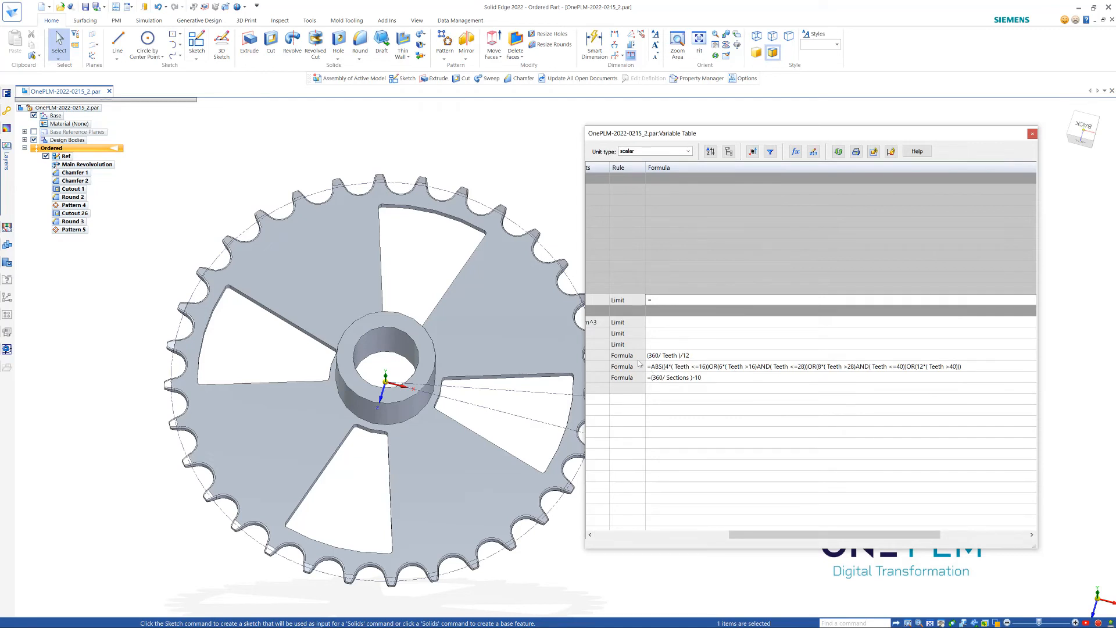
left_click_drag(748, 535, 547, 540)
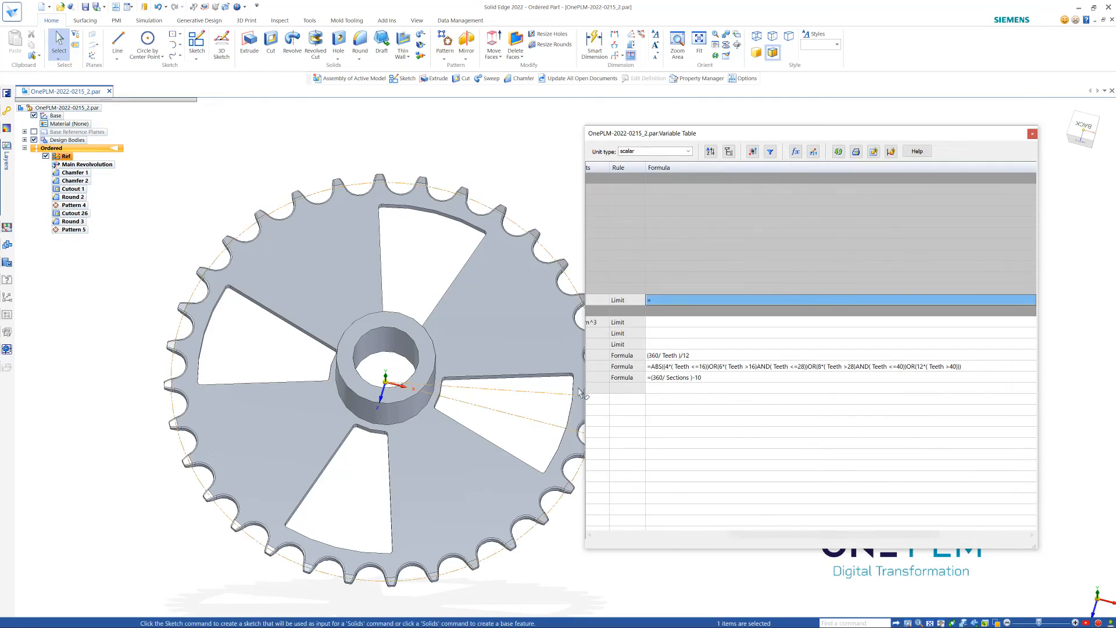
left_click_drag(765, 541, 631, 541)
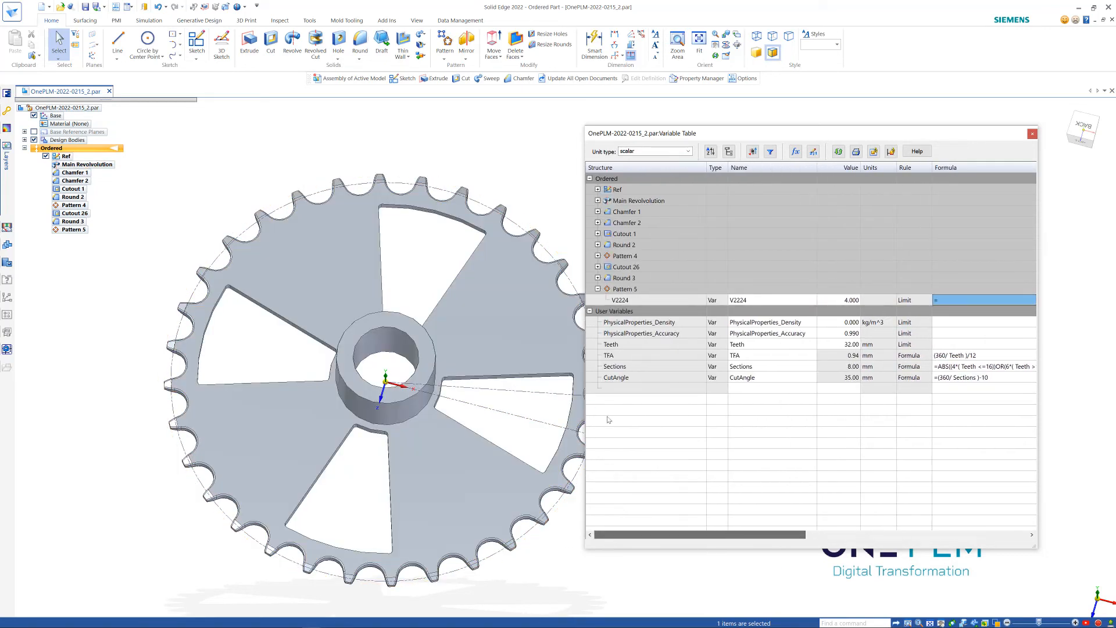
left_click(610, 366)
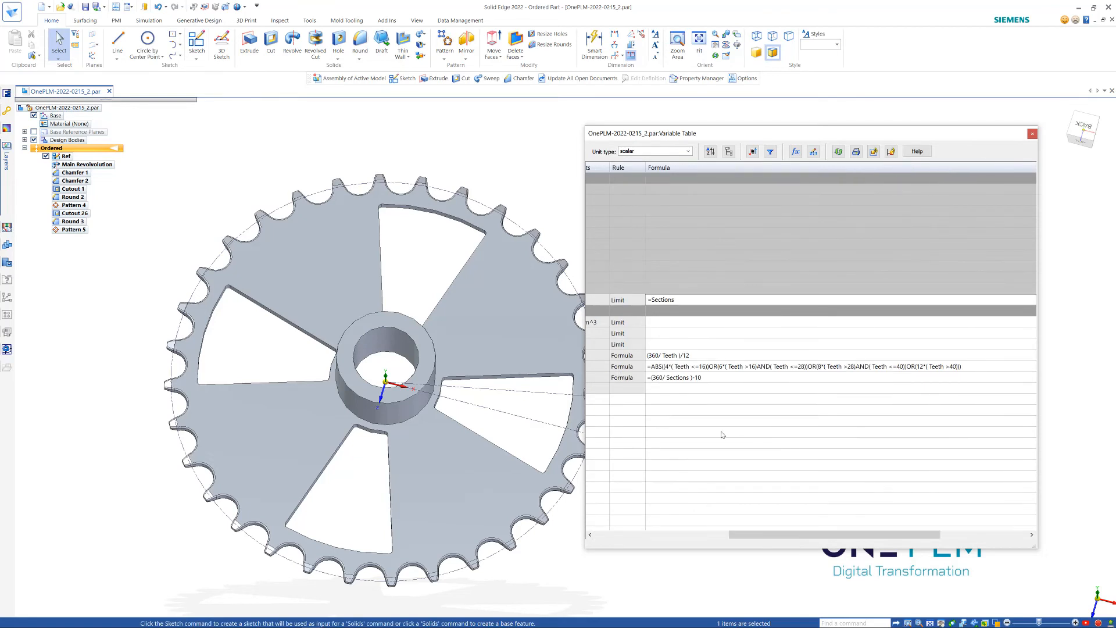
key("Return")
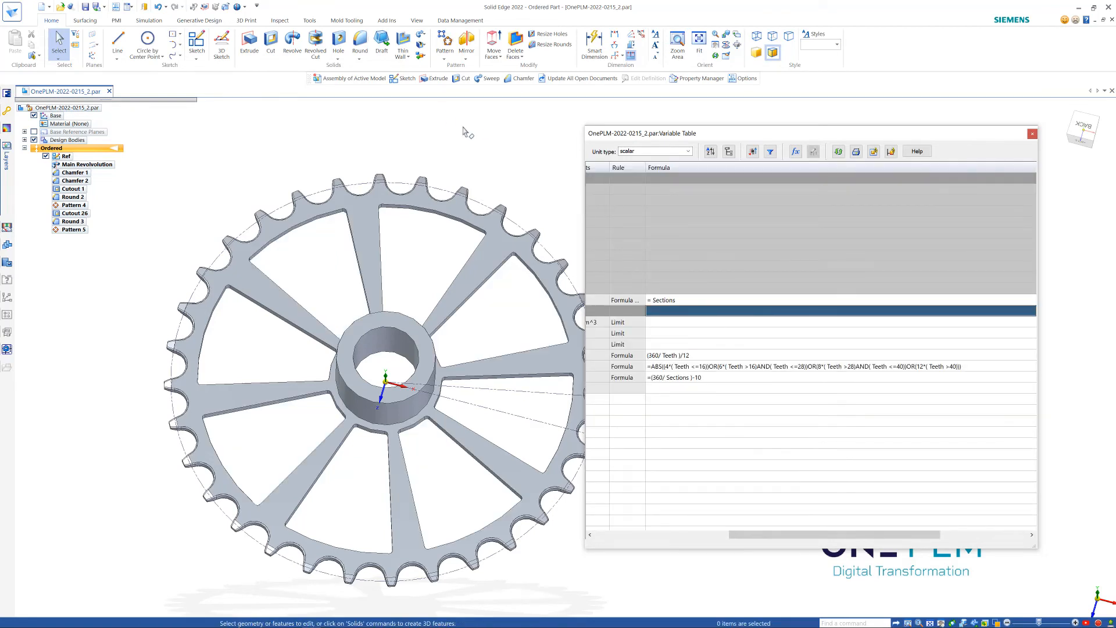
Step: Examine the sprocket's patterned cutouts and the variable values in the Variable Table
right_click(526, 150)
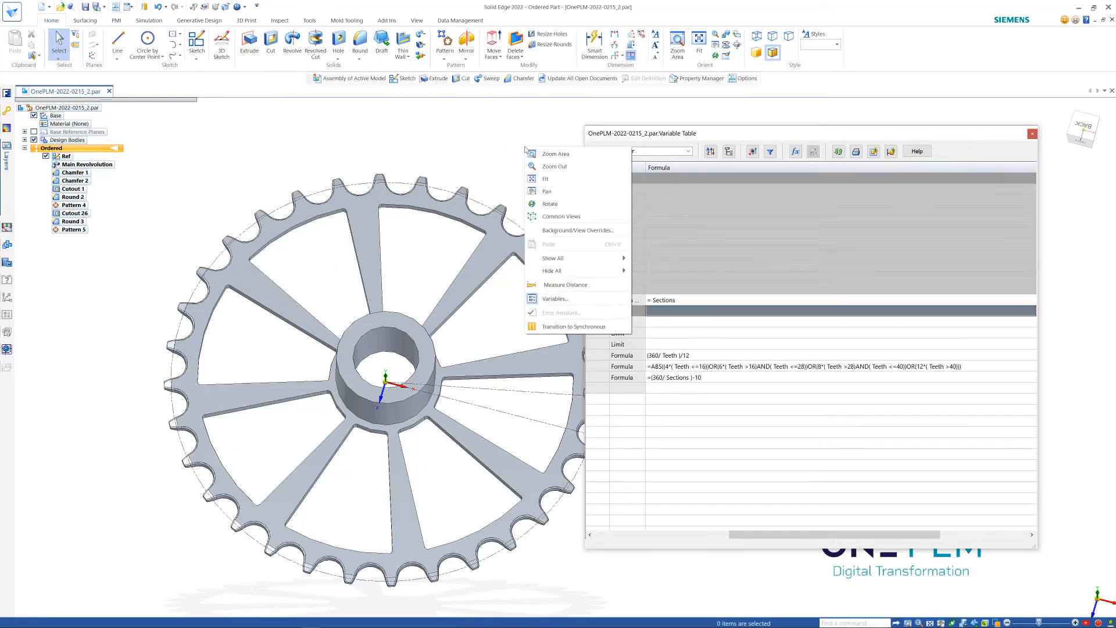
left_click(458, 131)
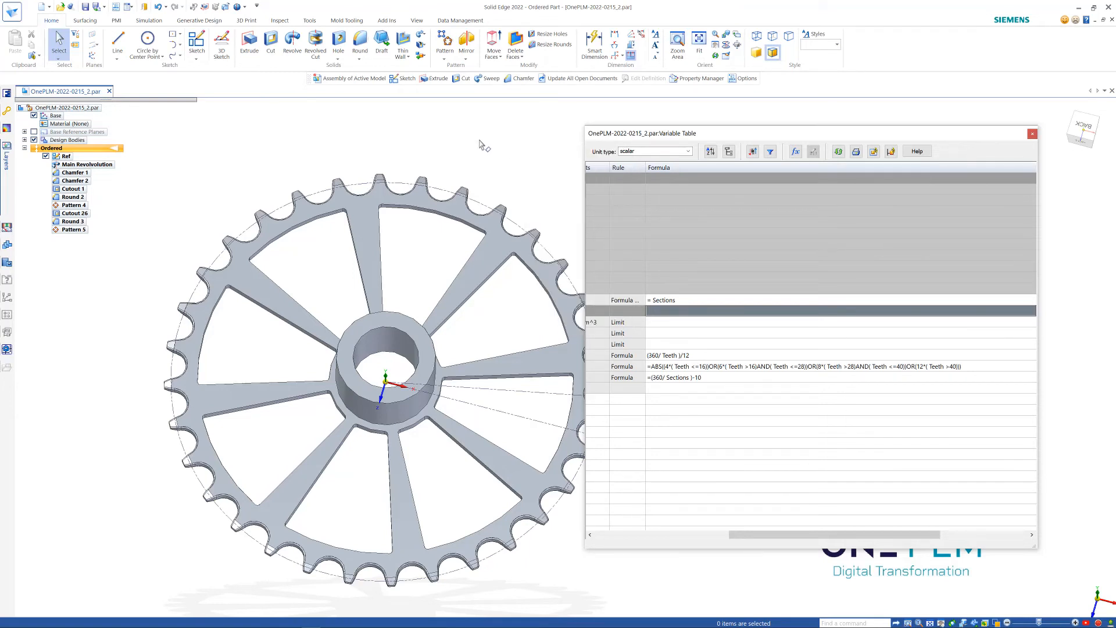
scroll(537, 178, "down", 2)
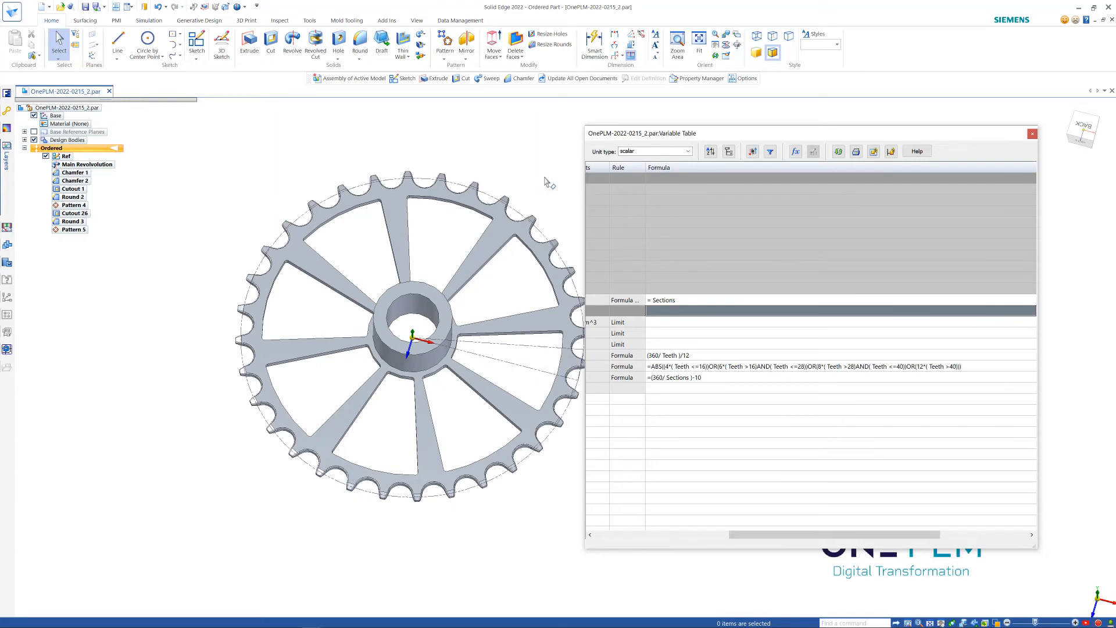
middle_click_drag(559, 180, 546, 173)
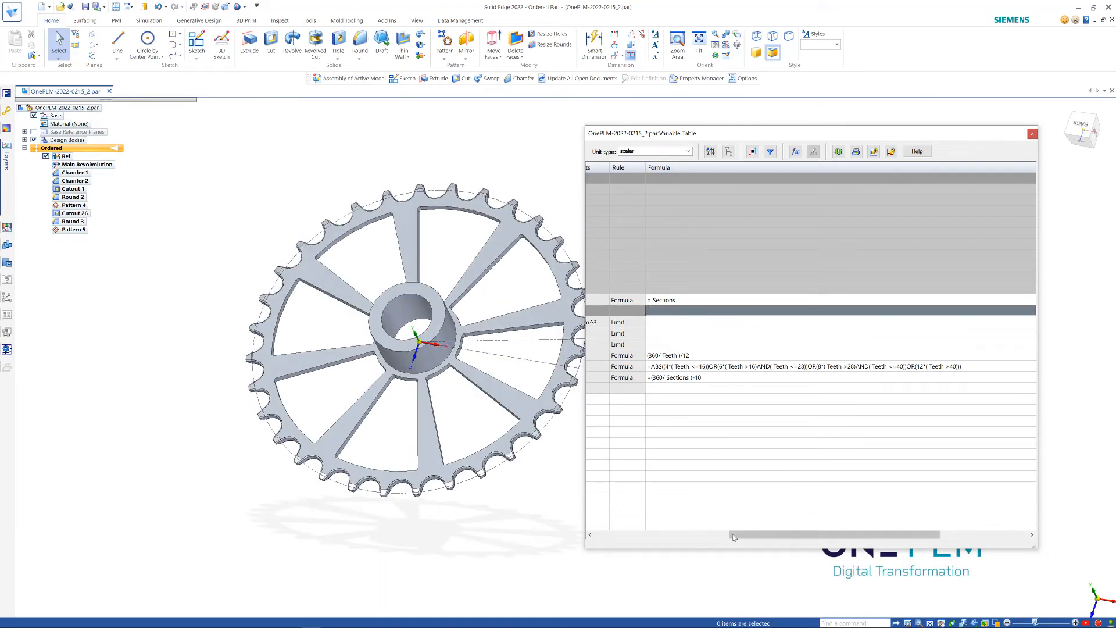
left_click_drag(730, 535, 595, 535)
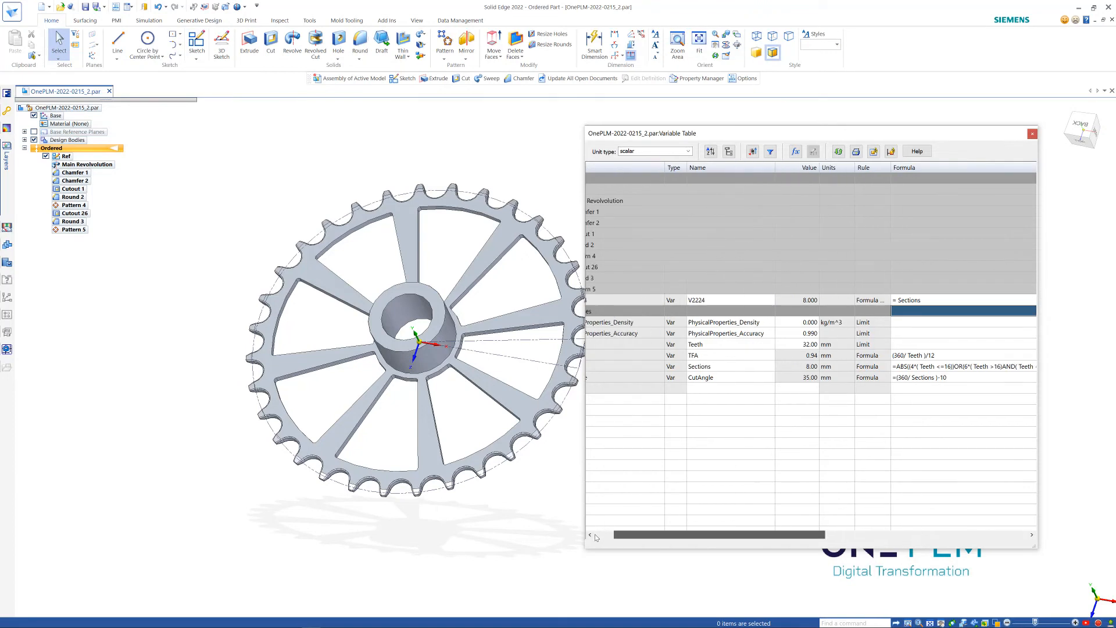
Step: Set the Teeth variable to 52 and inspect the sprocket's spokes and cutouts at that size
left_click(847, 345)
type("52")
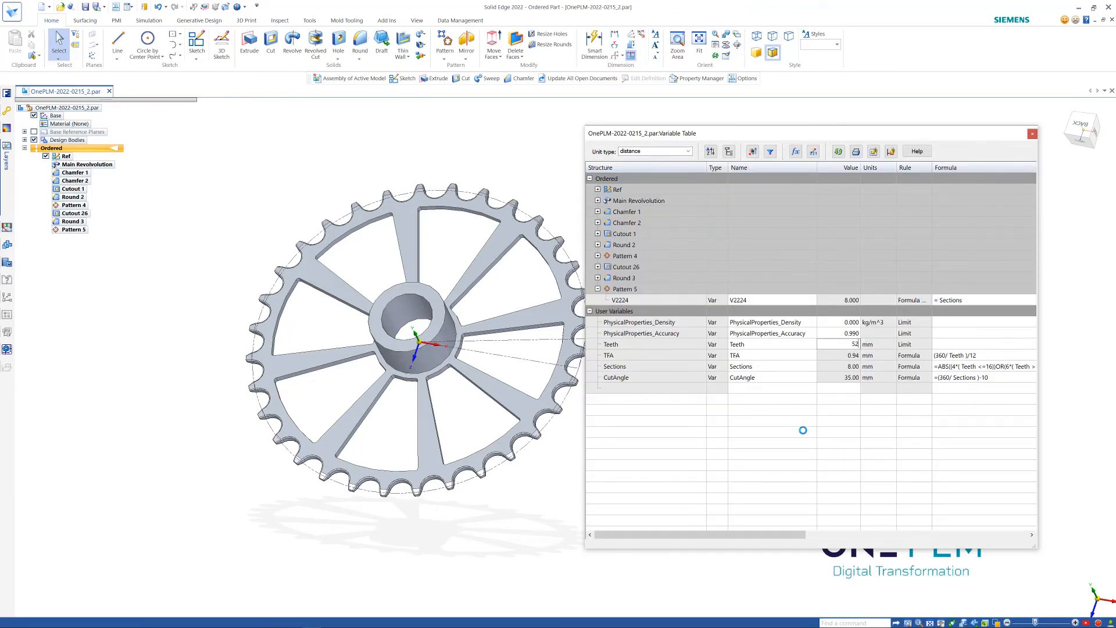
key("Return")
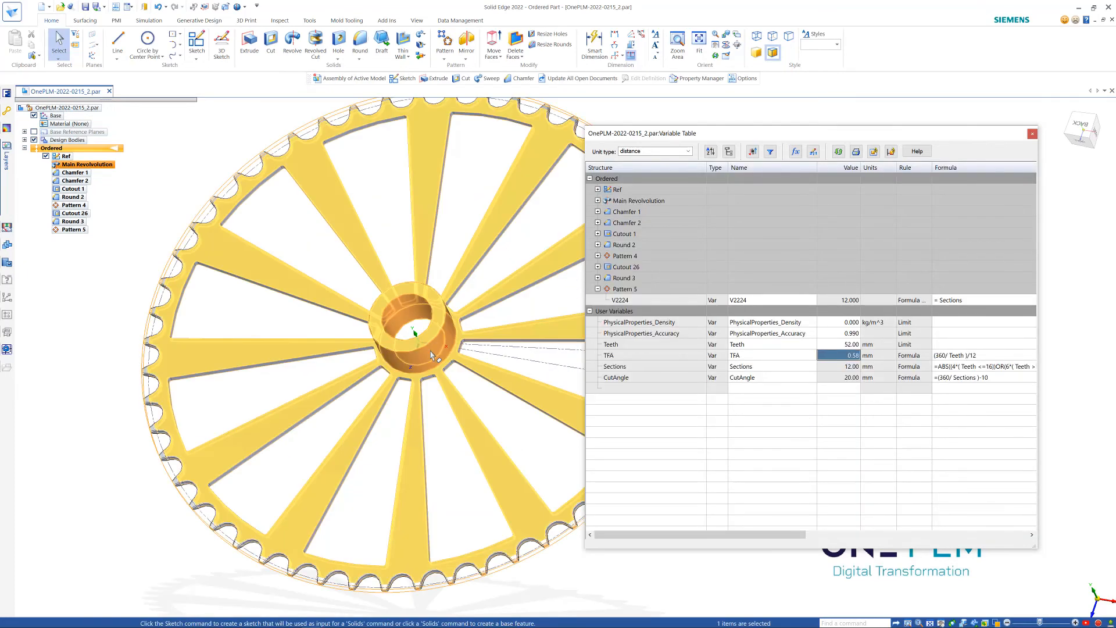
scroll(295, 294, "down", 3)
middle_click_drag(535, 168, 514, 178)
scroll(478, 291, "up", 4)
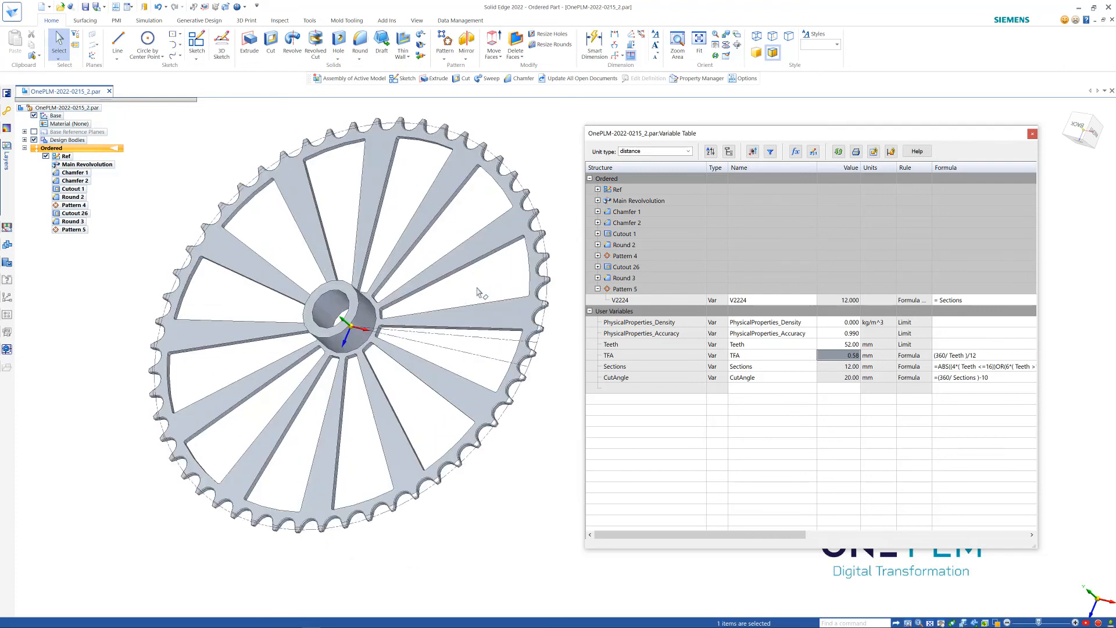
scroll(489, 325, "down", 3)
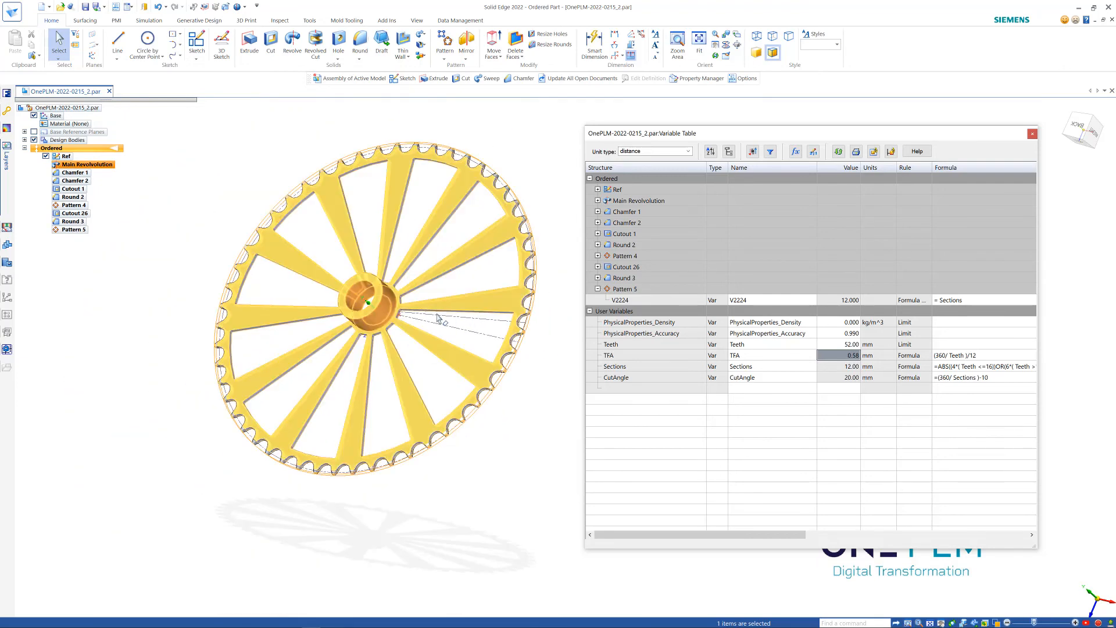
middle_click_drag(563, 269, 577, 275)
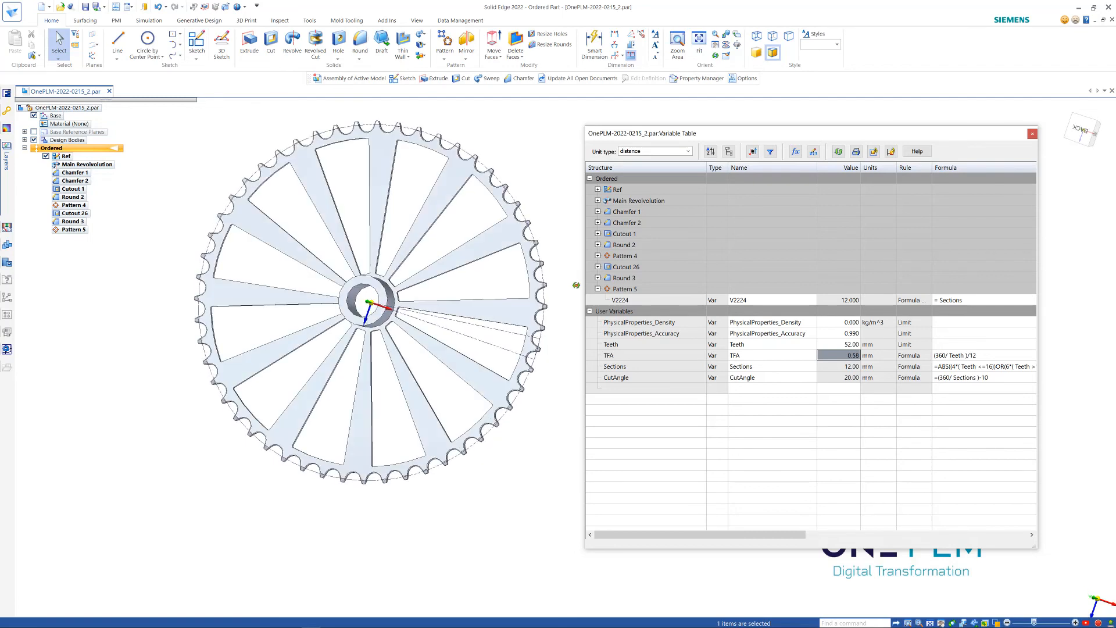
Step: Set the Teeth variable back to 32 in the Variable Table
left_click(838, 345)
type("32")
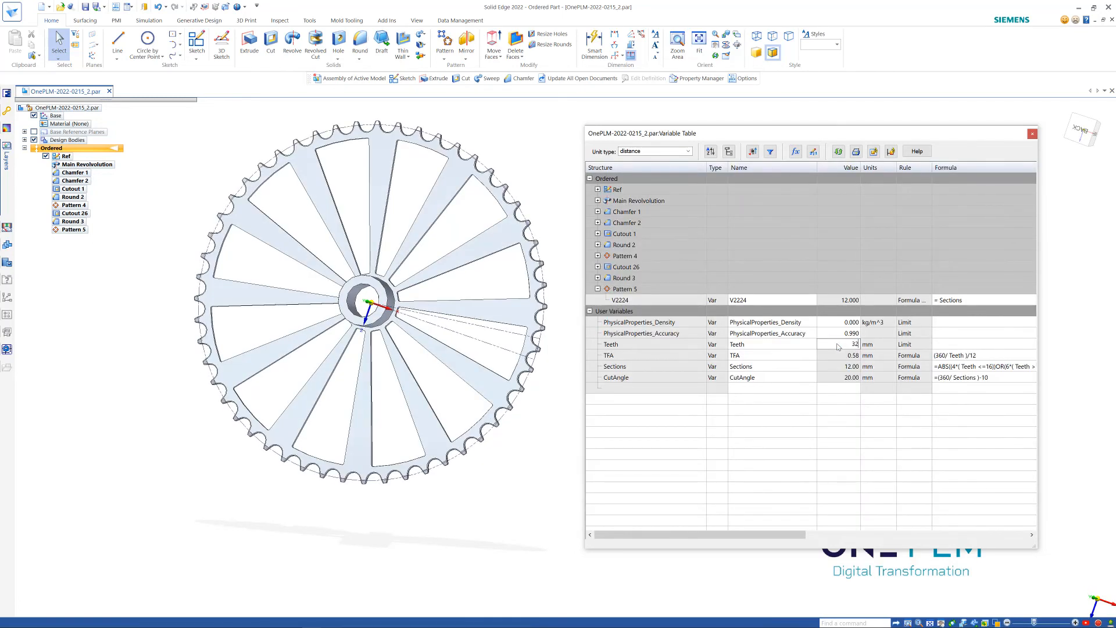
key("Return")
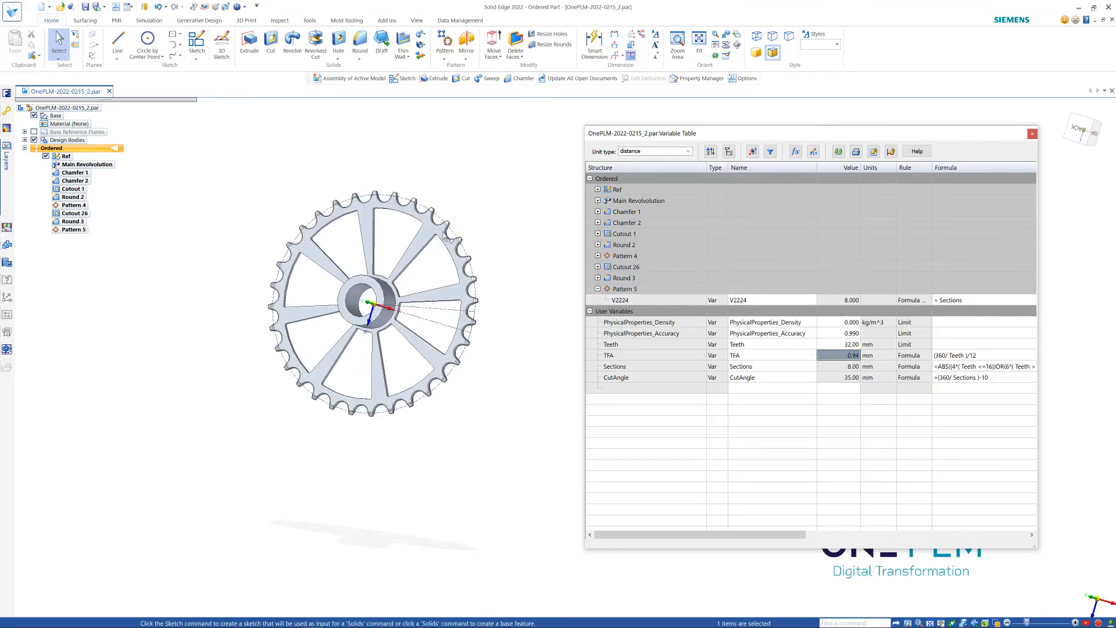
Step: In the sketch of Cutout 26, convert the two straight sides of the sector profile to construction lines
scroll(395, 247, "up", 5)
scroll(395, 247, "down", 2)
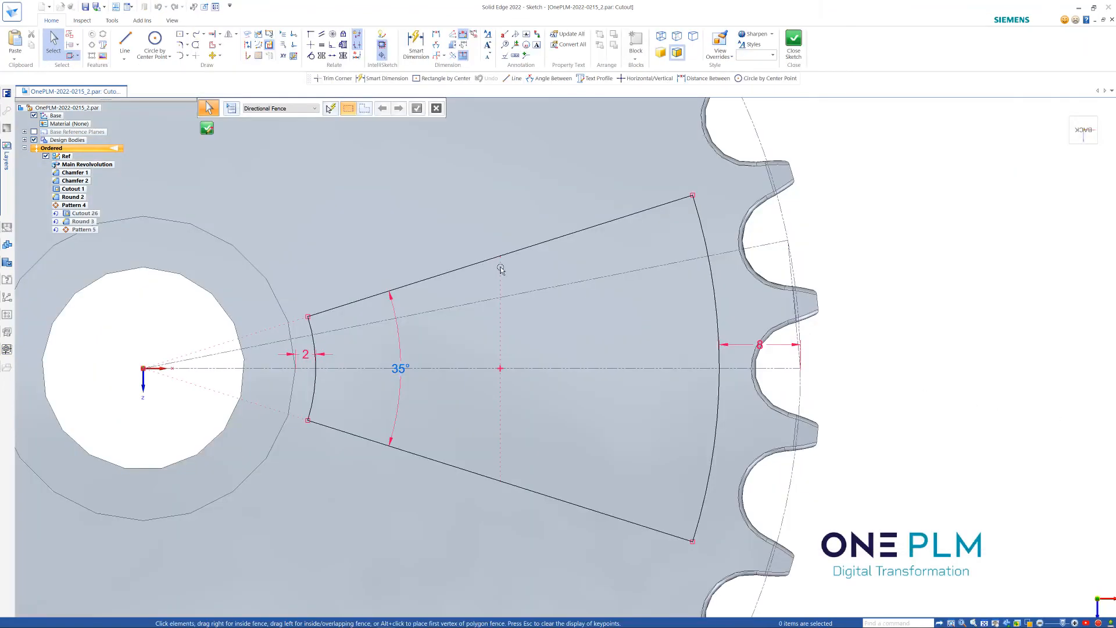
left_click(463, 267)
left_click(464, 467)
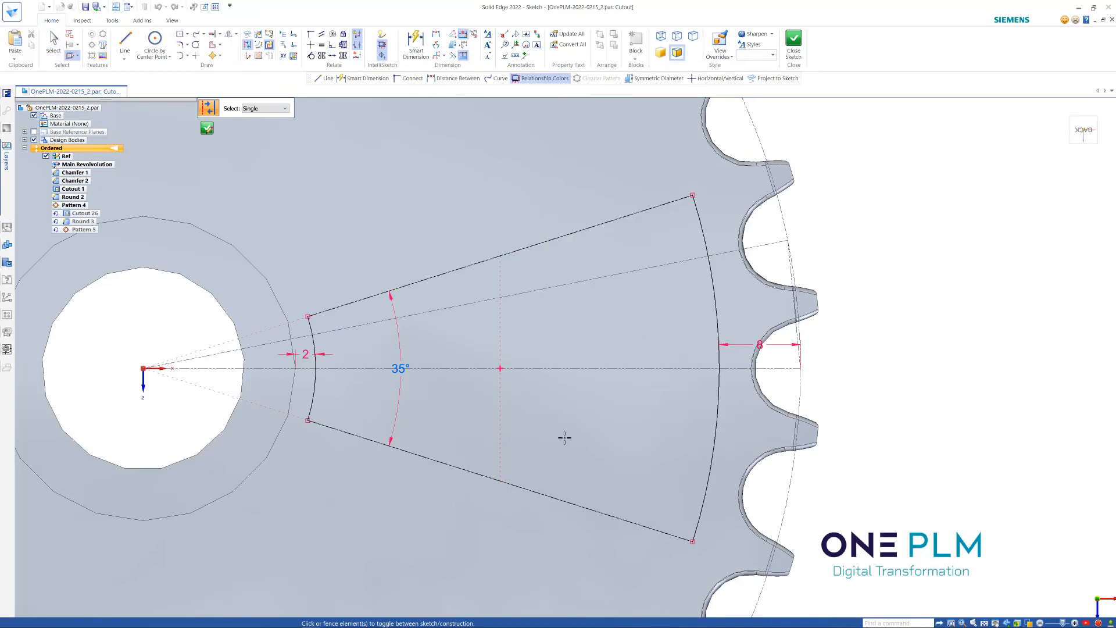
Step: Offset both slanted construction lines 3 mm towards the inside of the sector profile
left_click(219, 45)
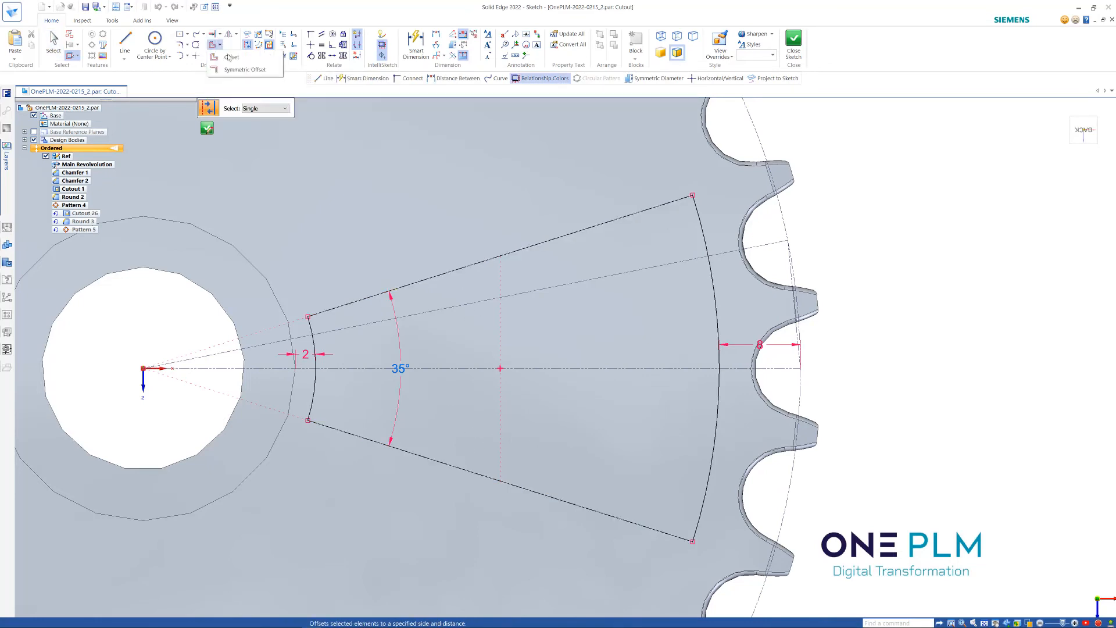
left_click(231, 58)
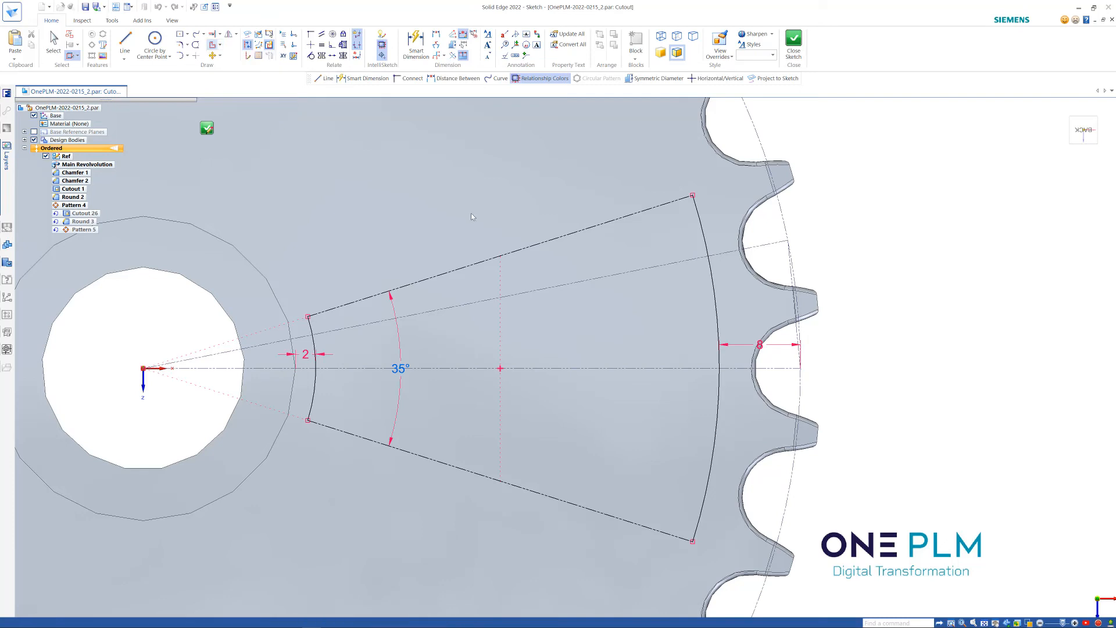
left_click(480, 261)
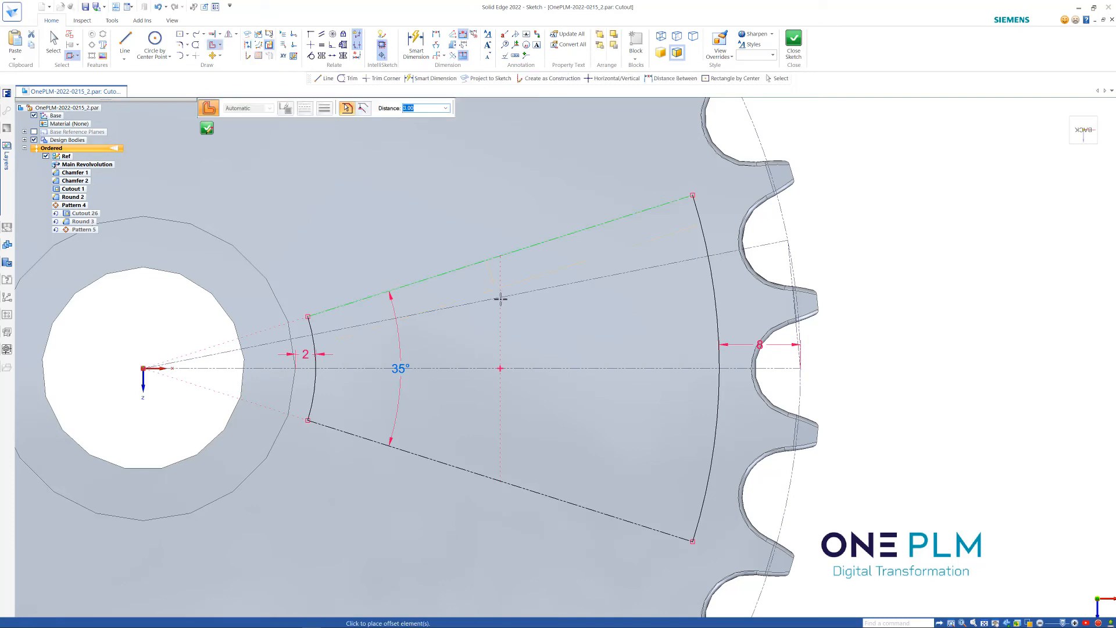
left_click(500, 297)
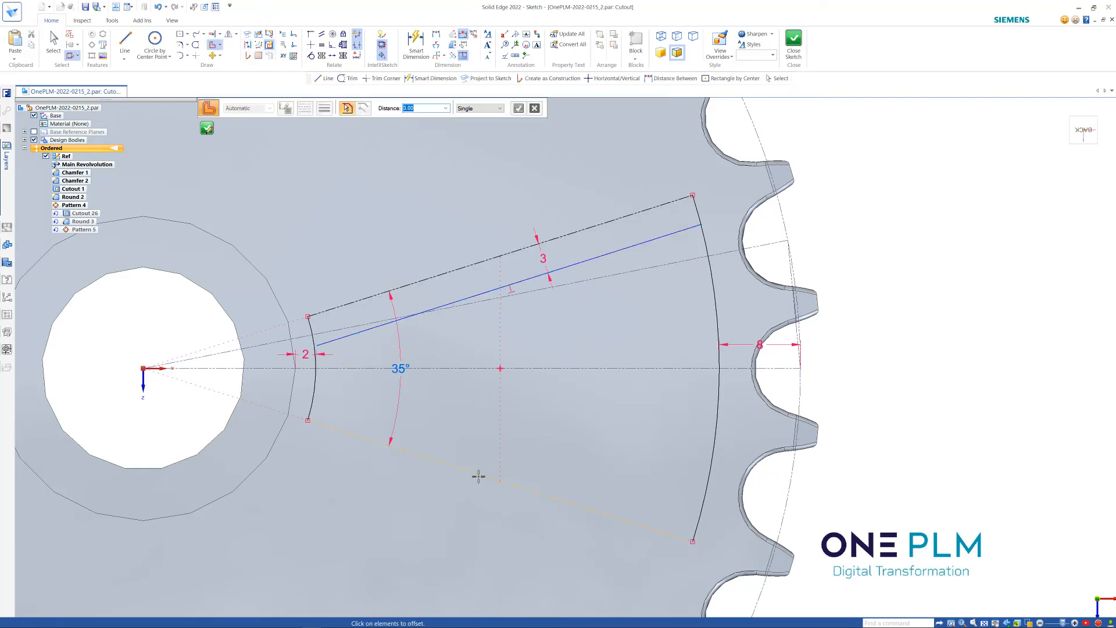
left_click(481, 472)
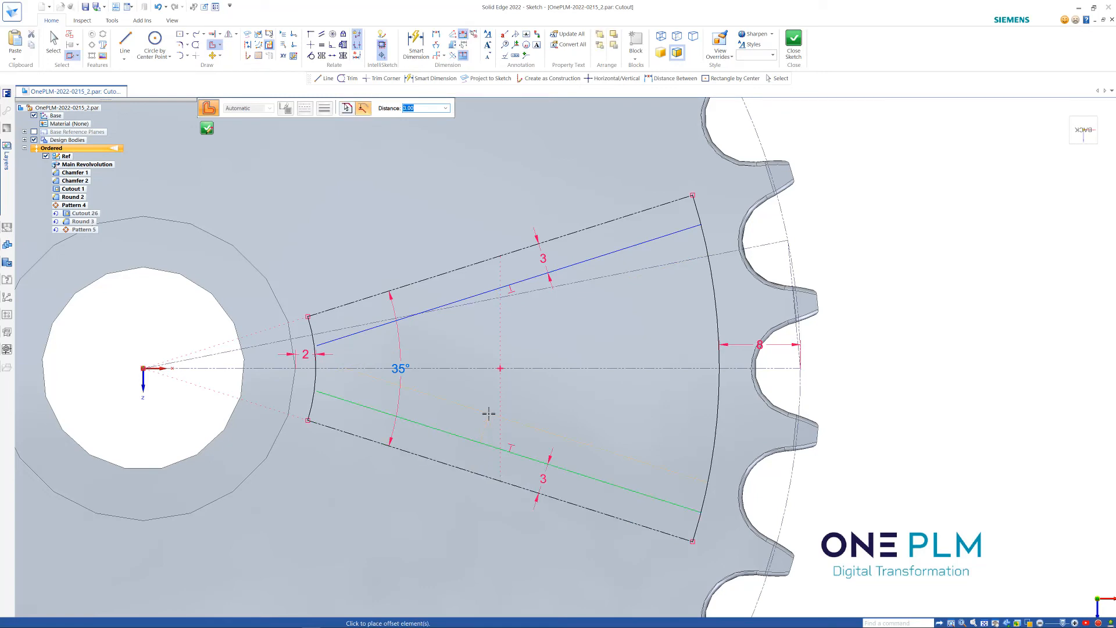
left_click(486, 423)
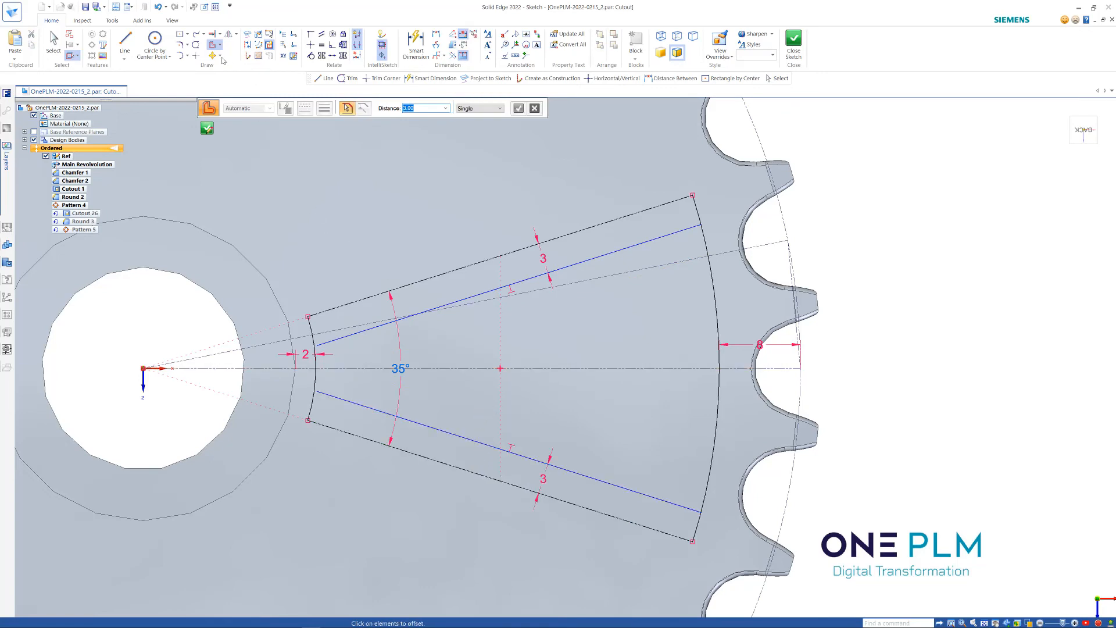
Step: Trim the offset lines and the inner and outer arcs to corners so they form a closed sector profile
left_click(196, 55)
left_click(314, 365)
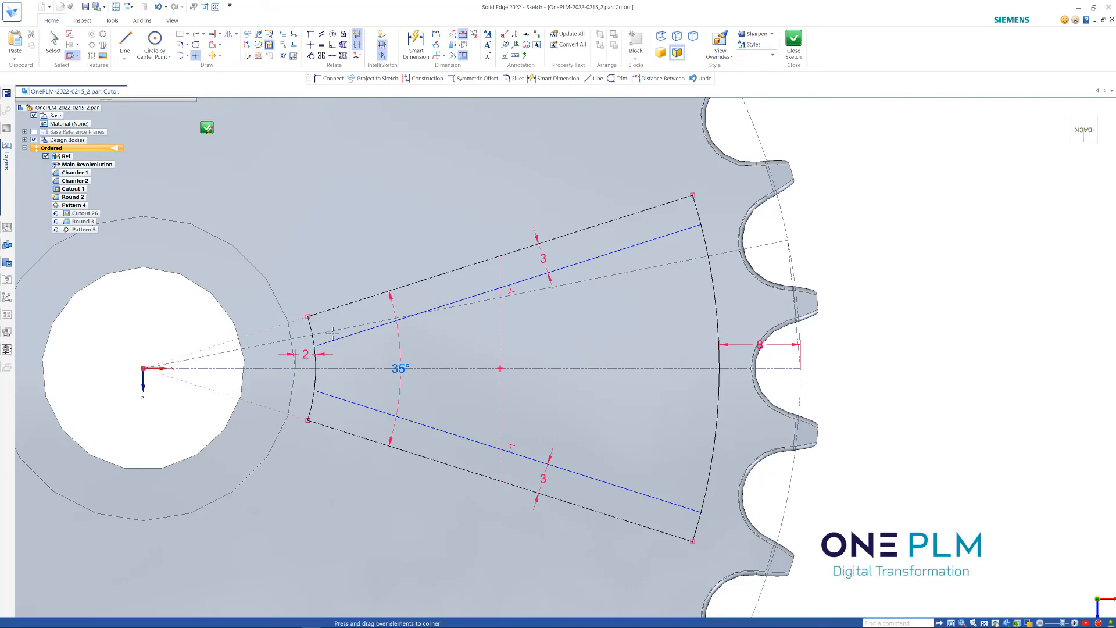
left_click(333, 338)
left_click_drag(305, 370, 339, 408)
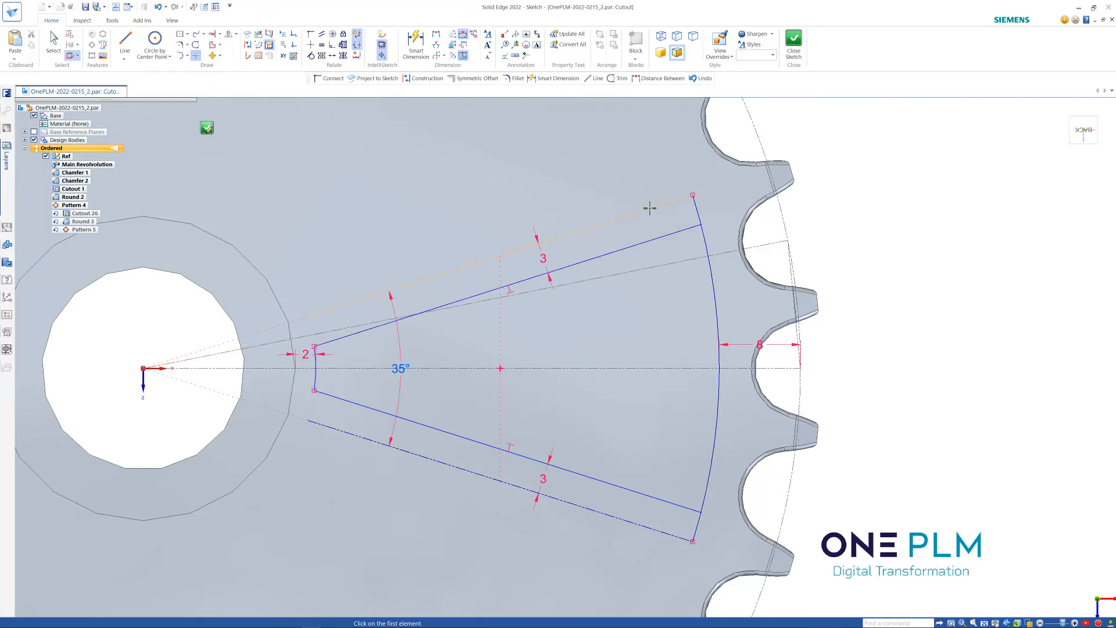
left_click_drag(669, 222, 719, 337)
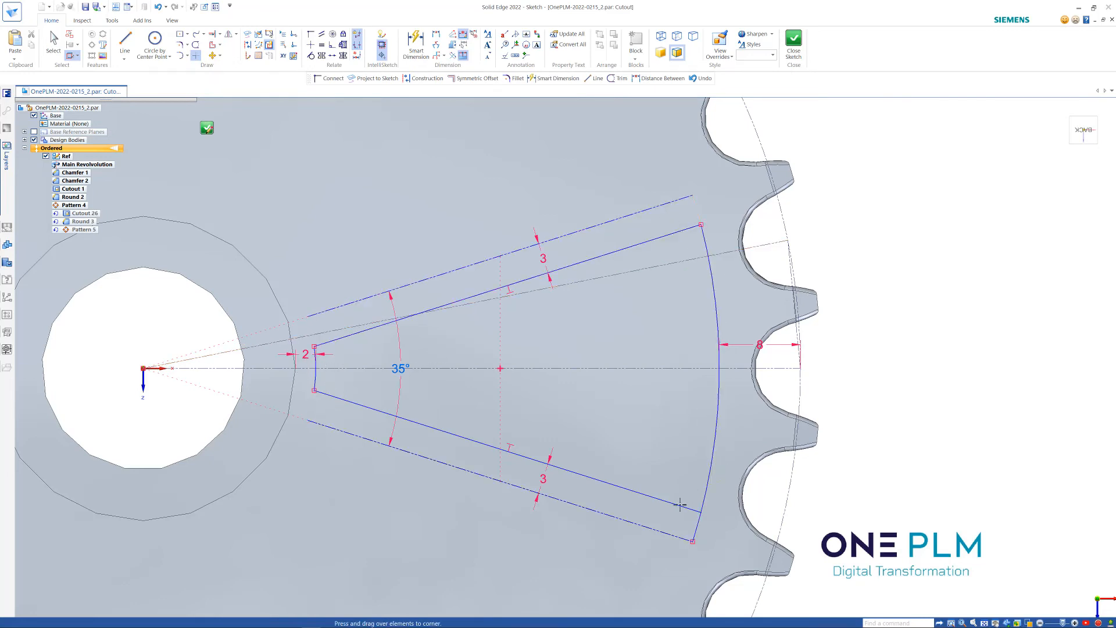
left_click_drag(660, 416, 662, 501)
key("Escape")
Step: Connect the endpoints of both construction lines to the inner and outer arcs of the sector profile
left_click(693, 197)
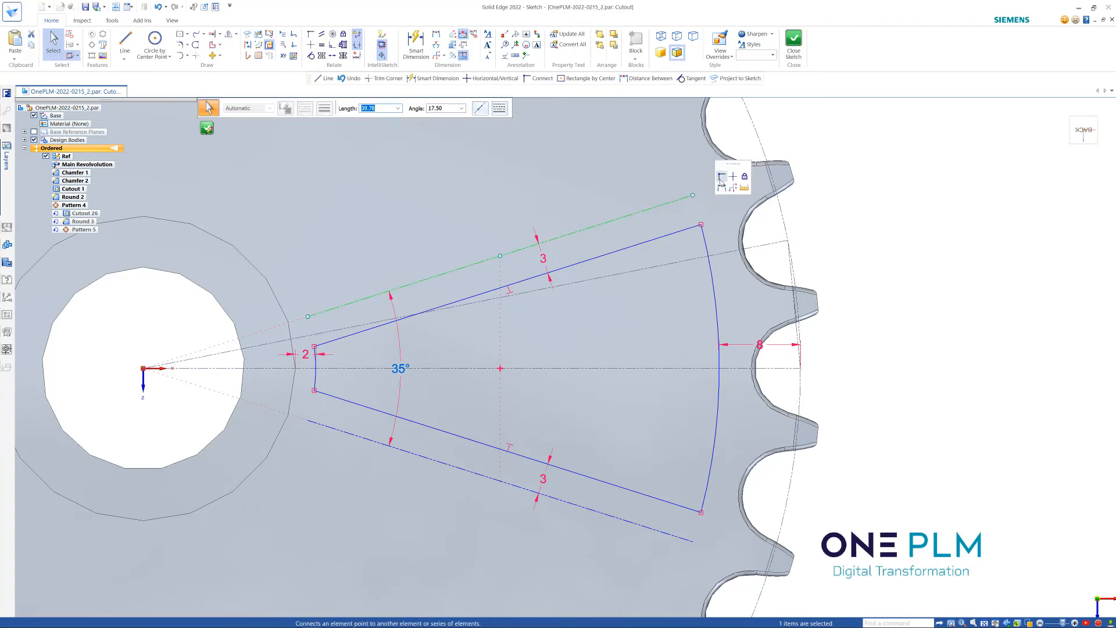
left_click(721, 176)
left_click(704, 236)
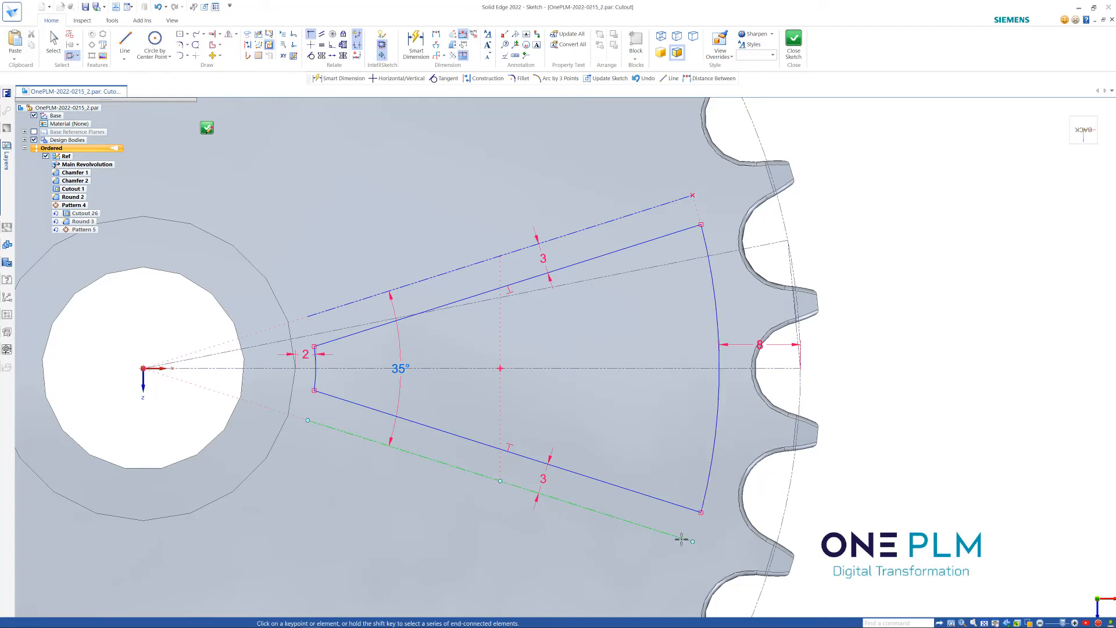
left_click(706, 497)
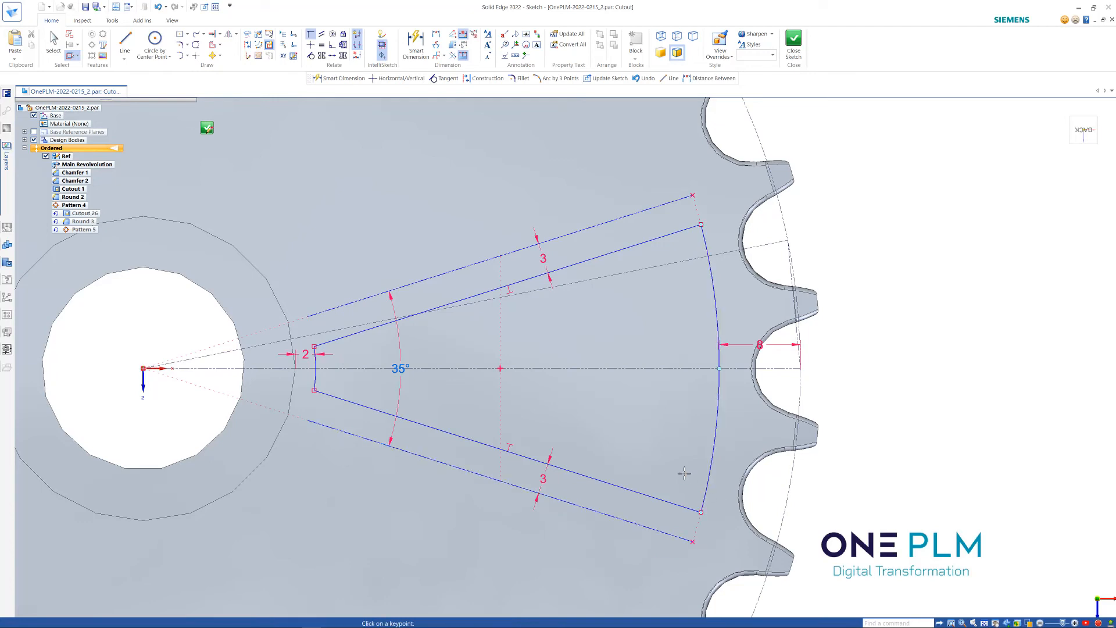
left_click(313, 418)
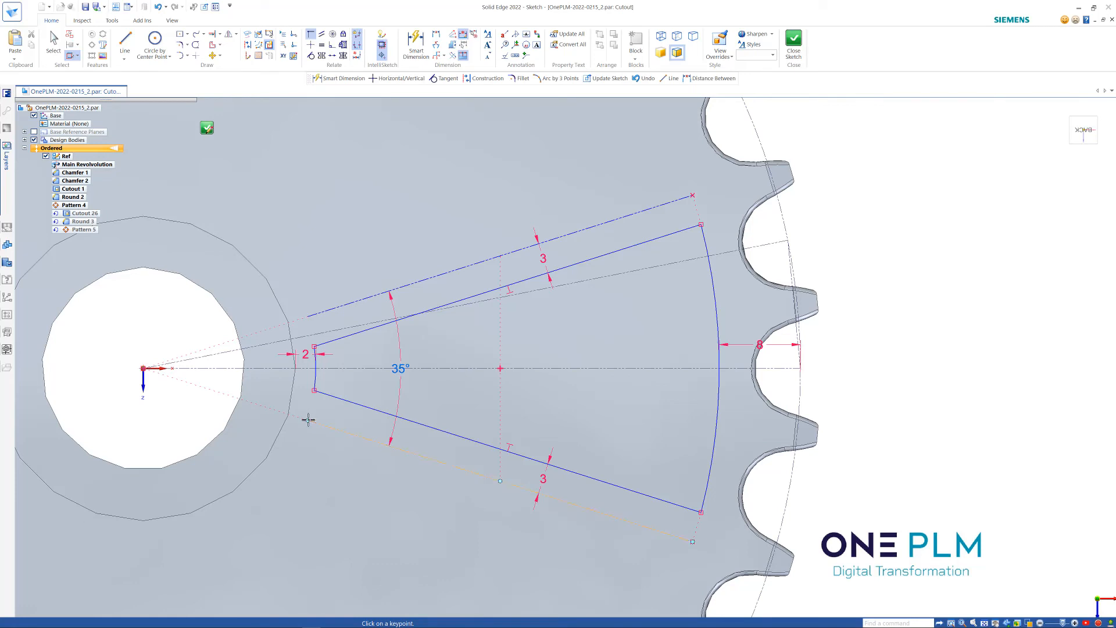
left_click(314, 374)
left_click(308, 315)
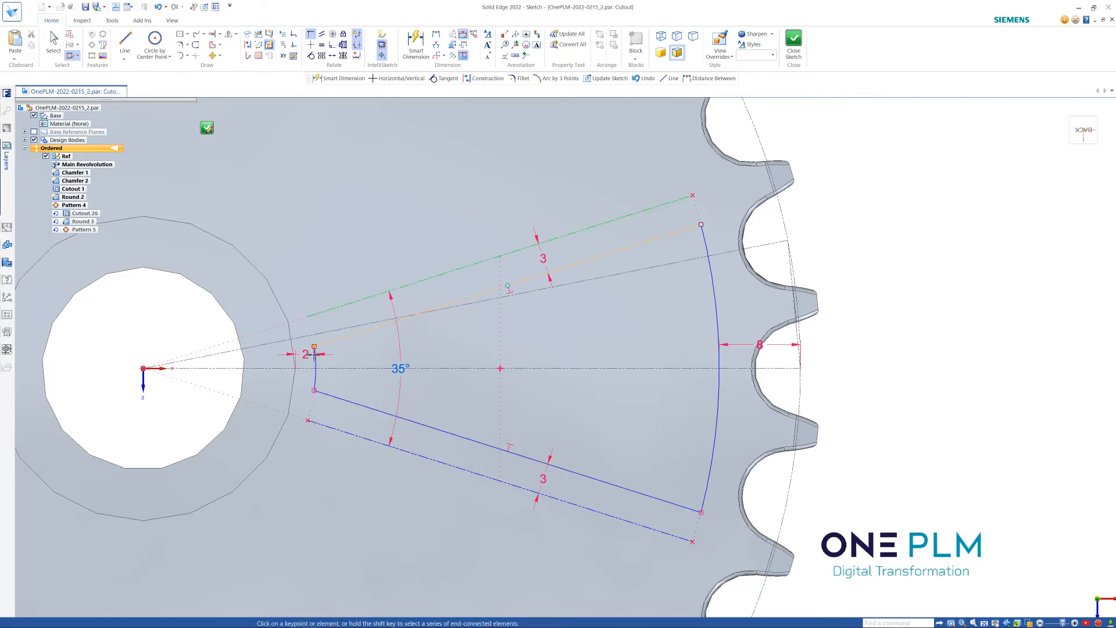
left_click(315, 350)
scroll(525, 326, "down", 1)
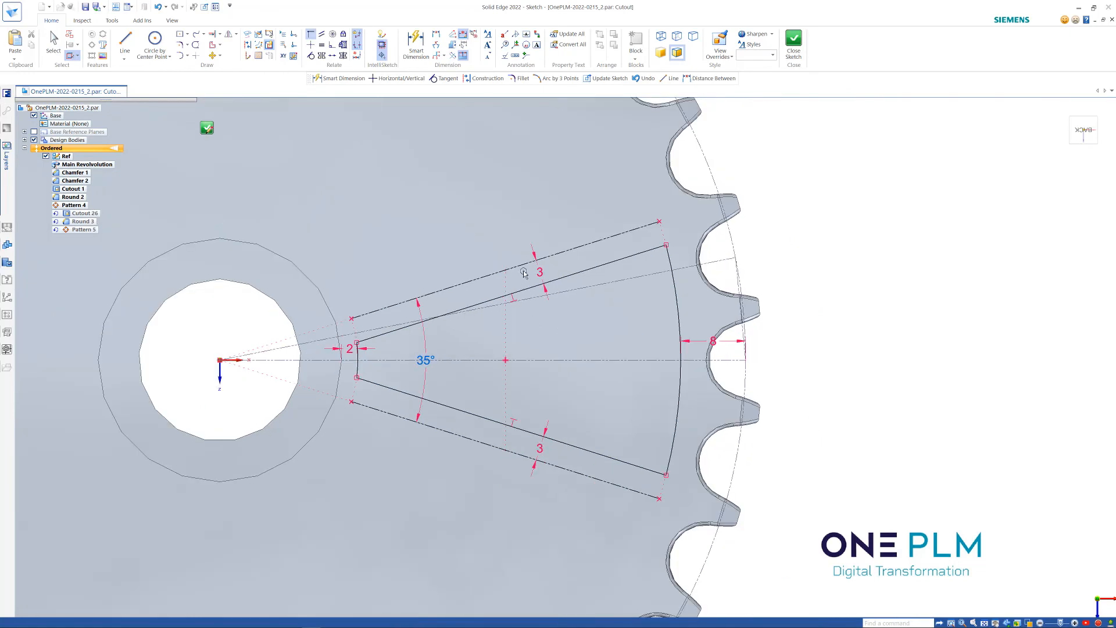
key("Escape")
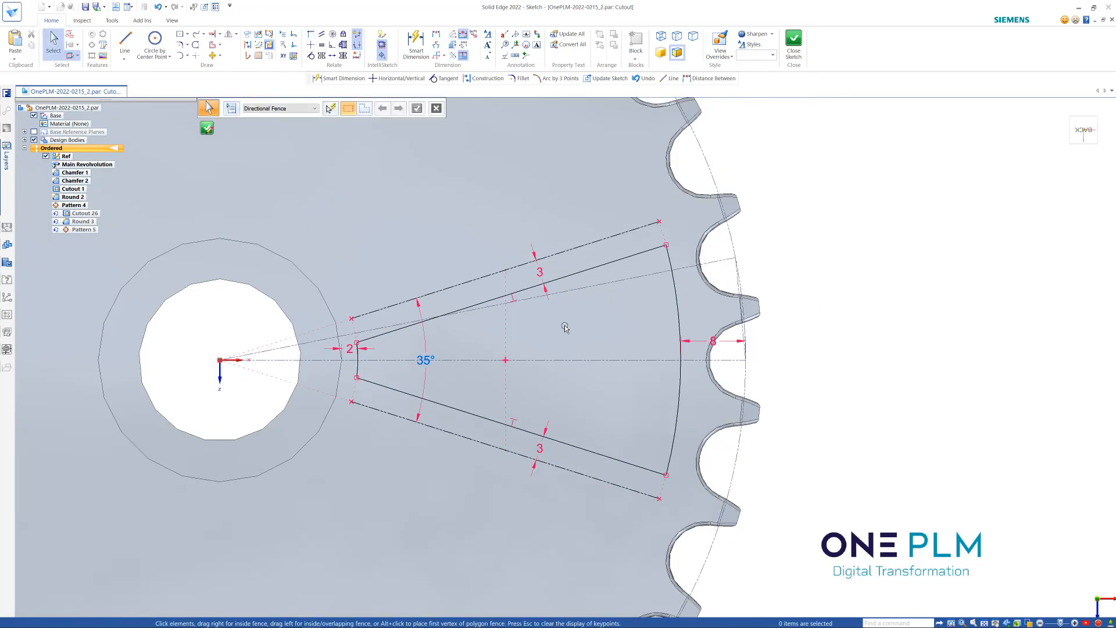
Step: Link the upper offset dimension to the lower offset dimension with the formula =V2439
left_click(539, 273)
right_click_drag(555, 217, 528, 204)
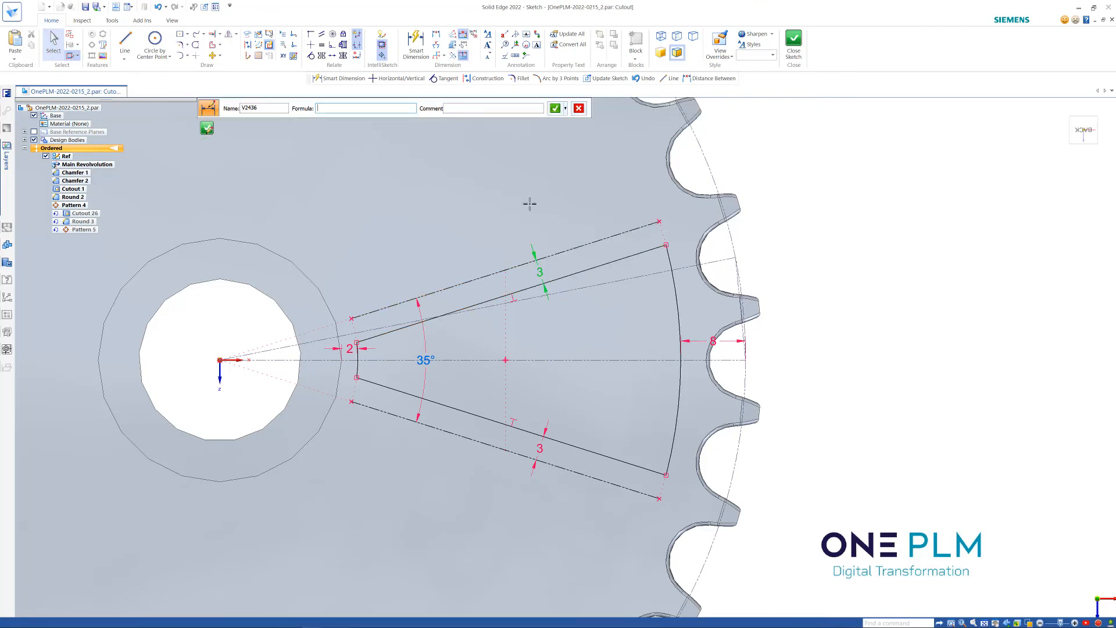
left_click(539, 448)
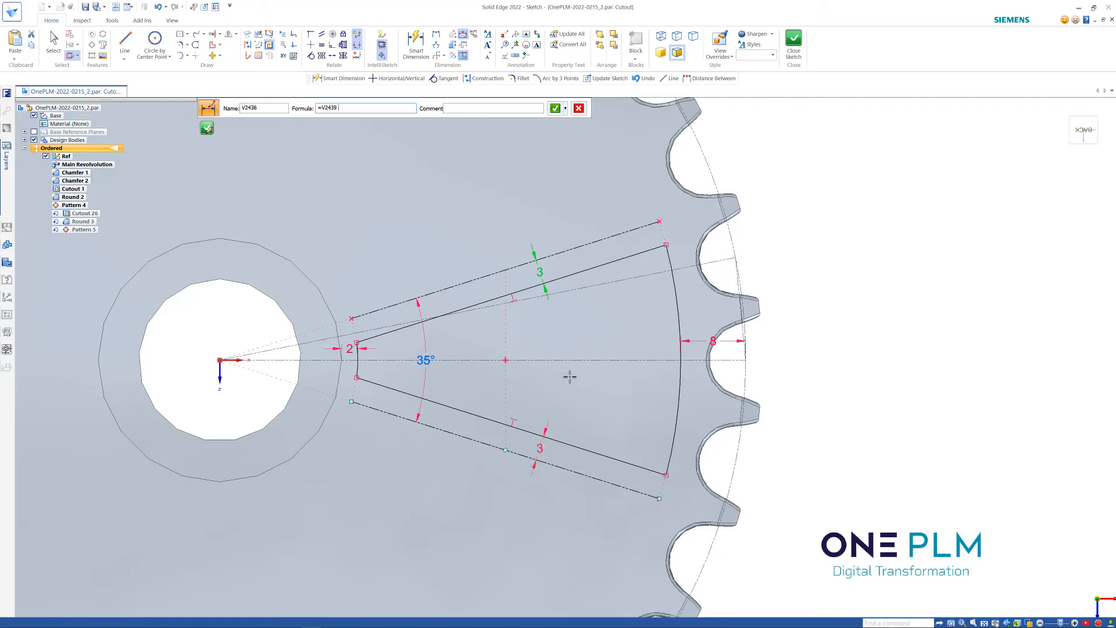
left_click(555, 108)
left_click(601, 412)
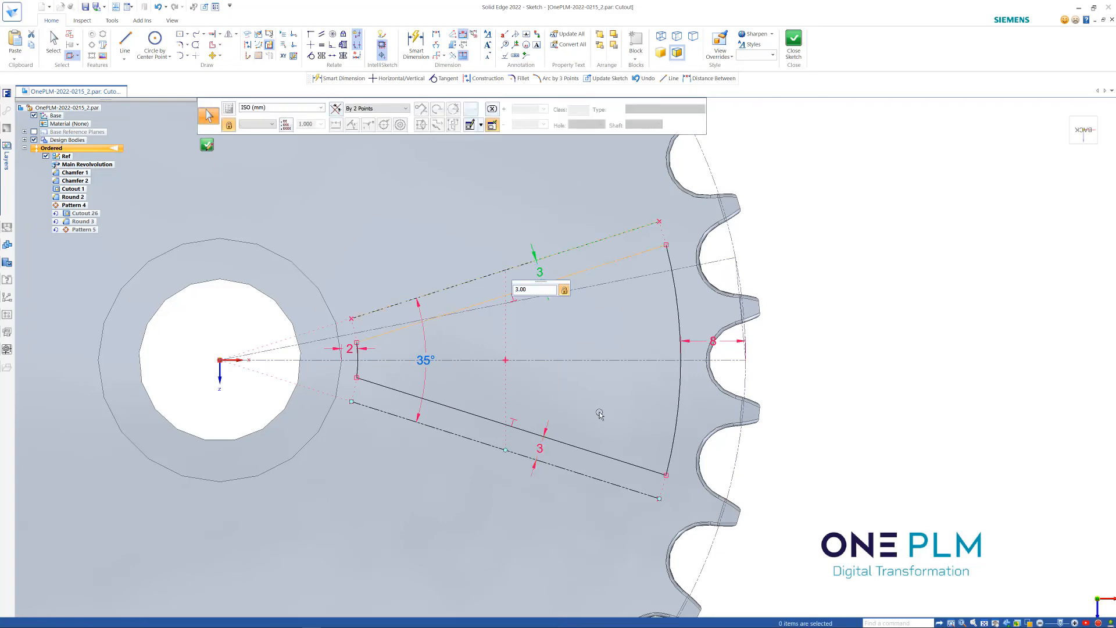
Step: Set the lower offset dimension to 2,5 mm, then close the sketch and finish the cutout edit
left_click(544, 449)
type("2,5")
key("Return")
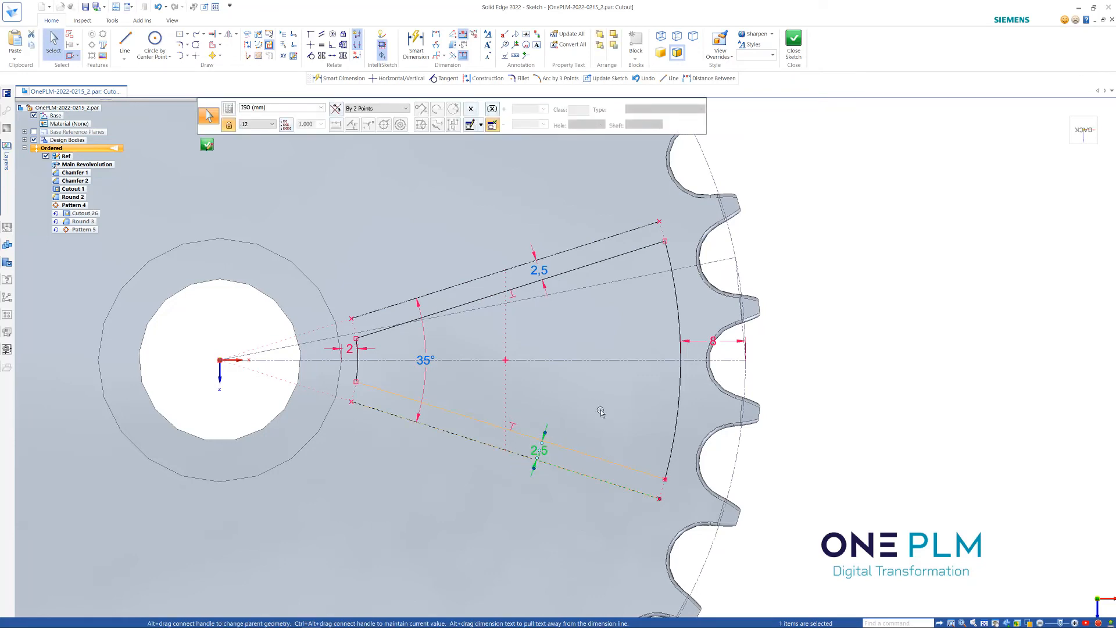
left_click(622, 414)
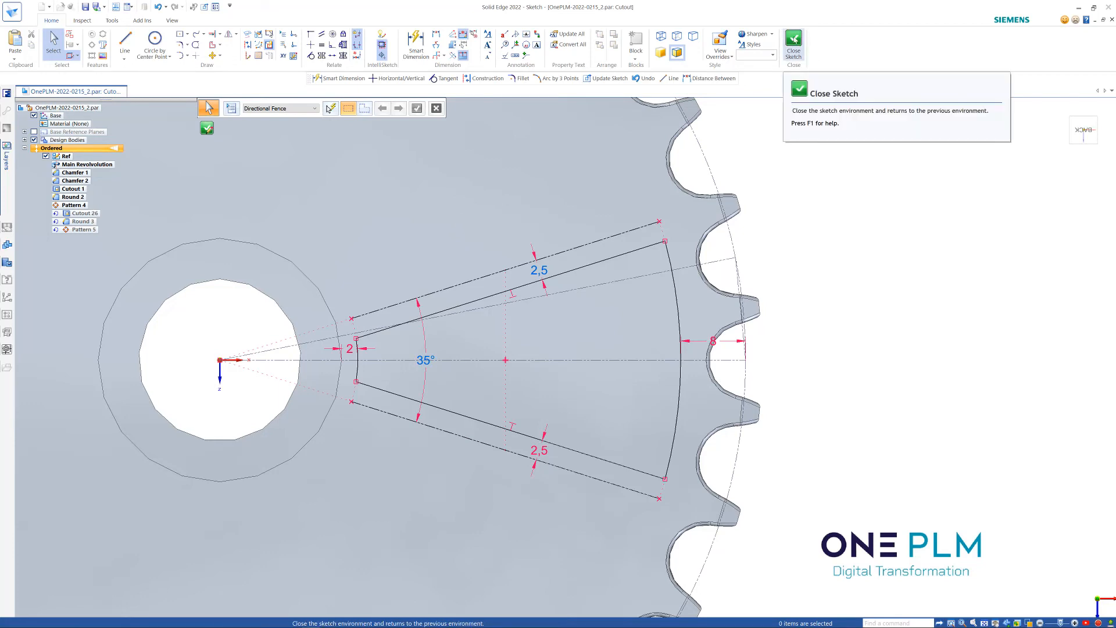
left_click(794, 39)
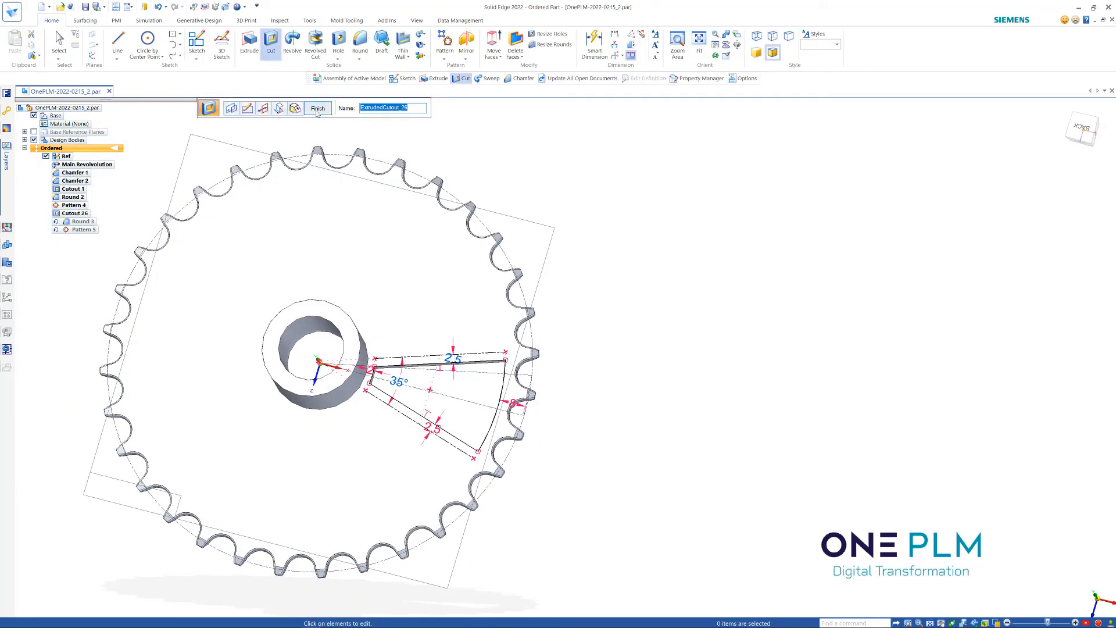
left_click(317, 109)
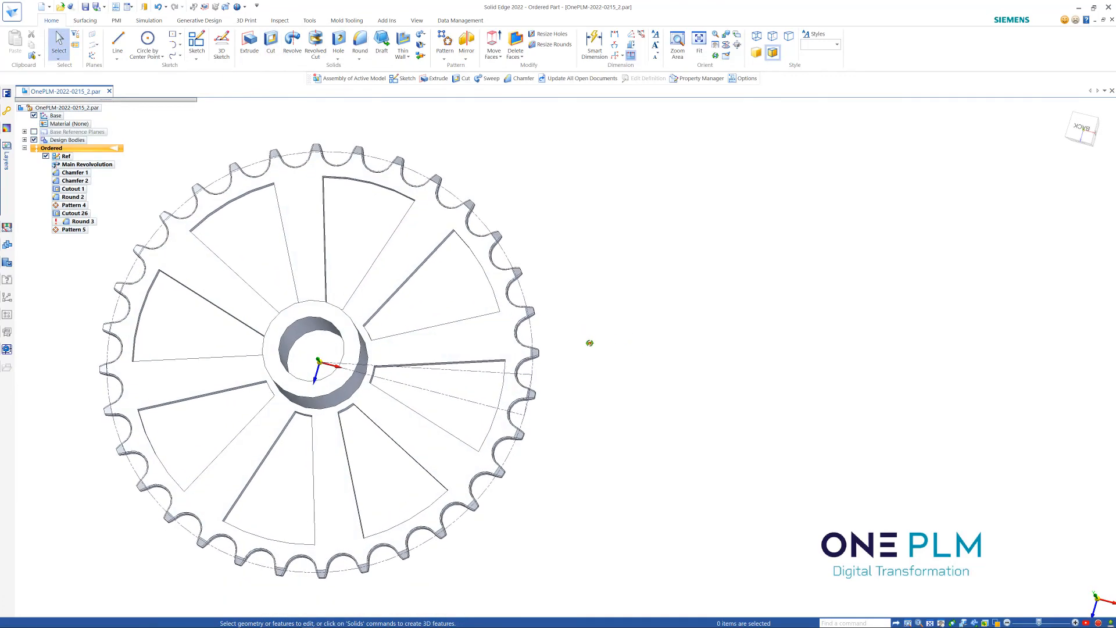
Step: Repair Round 3 by reselecting the corner edges of the sector cutout with a 1 mm radius and finish the feature
middle_click_drag(589, 343, 590, 328)
scroll(539, 349, "down", 3)
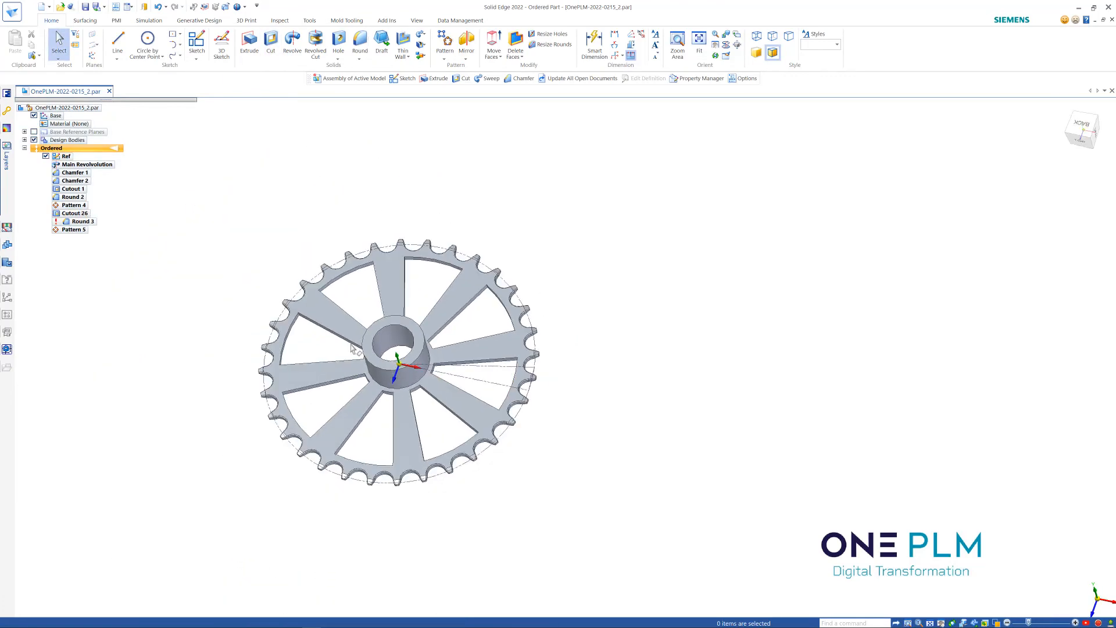
scroll(176, 322, "up", 1)
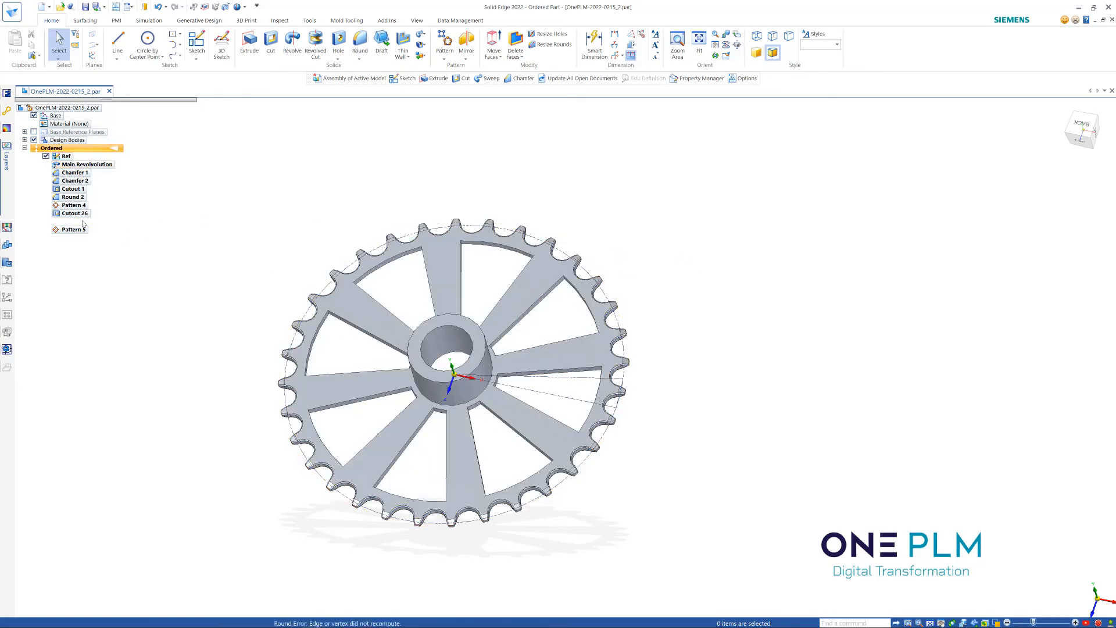
left_click(81, 222)
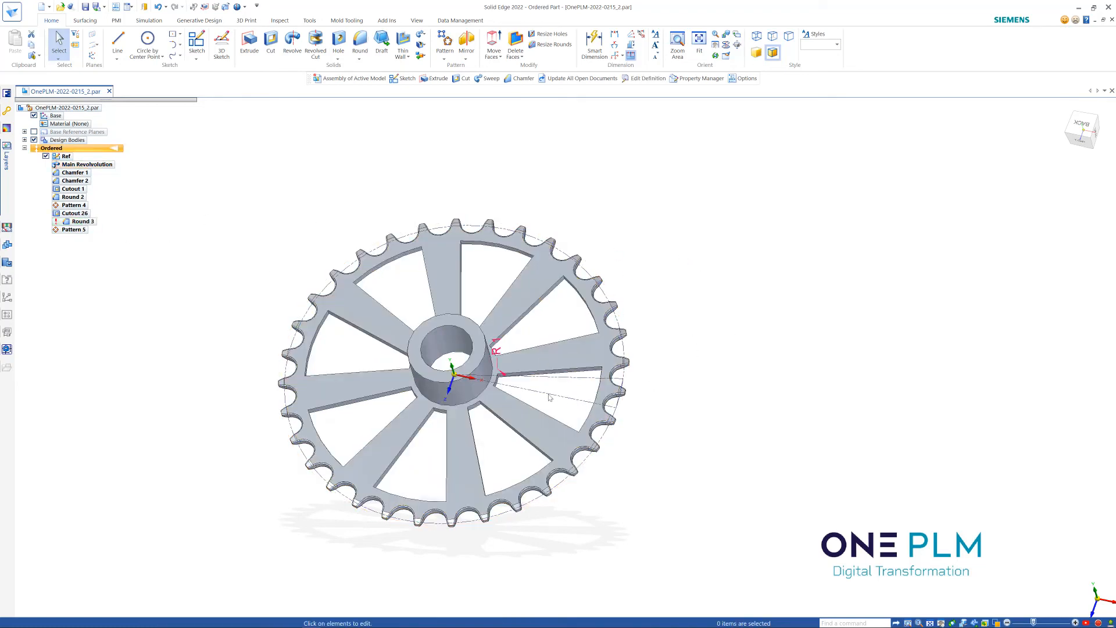
scroll(545, 394, "up", 3)
left_click(269, 109)
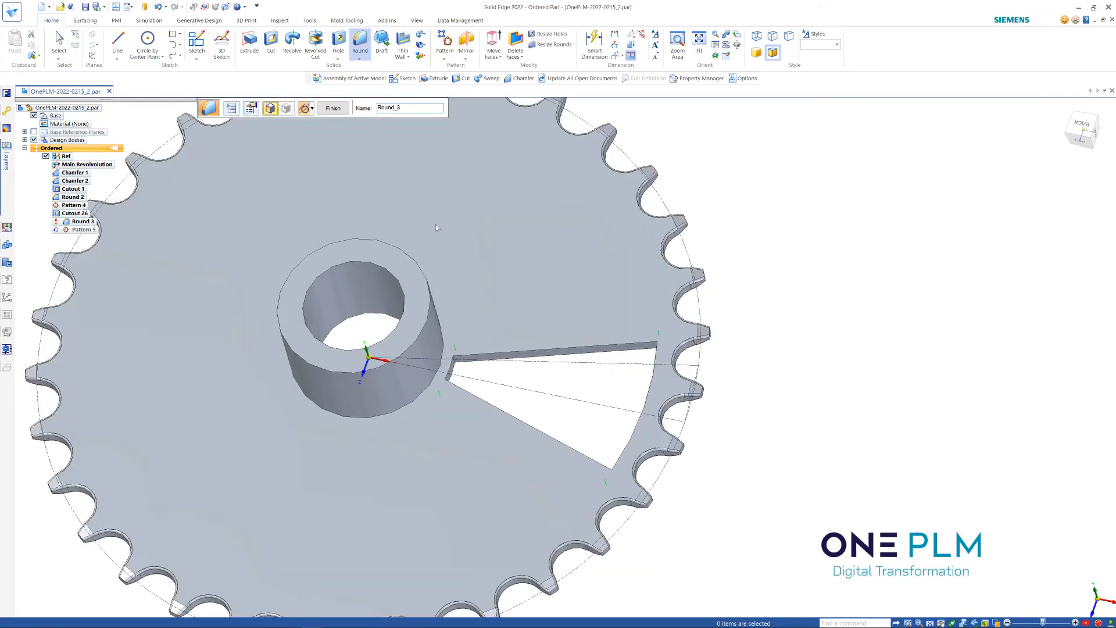
left_click(449, 377)
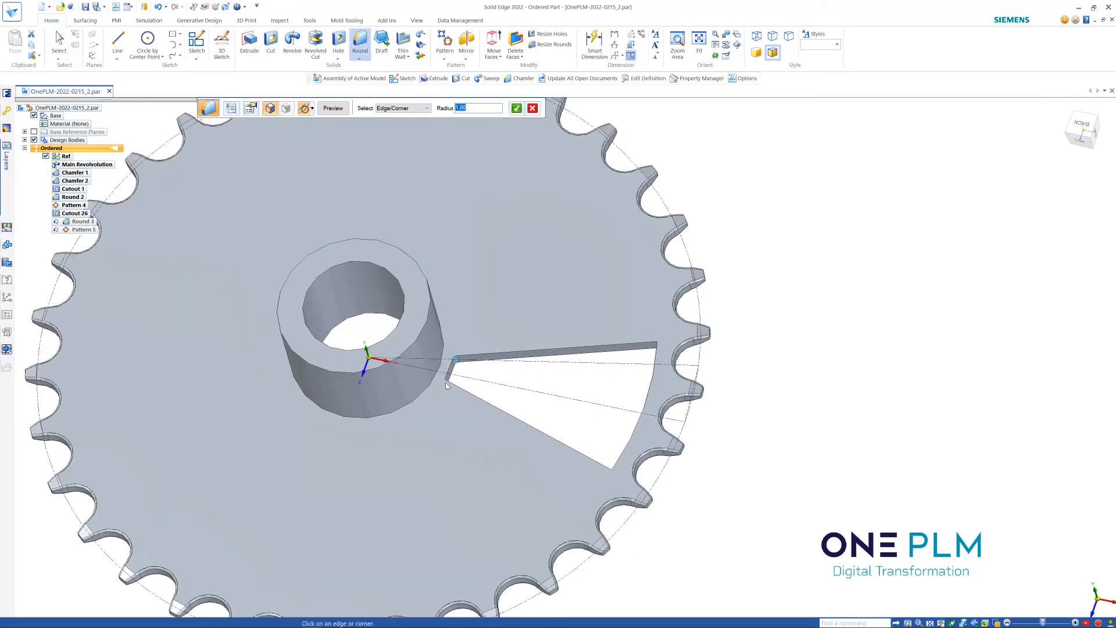
left_click(659, 349)
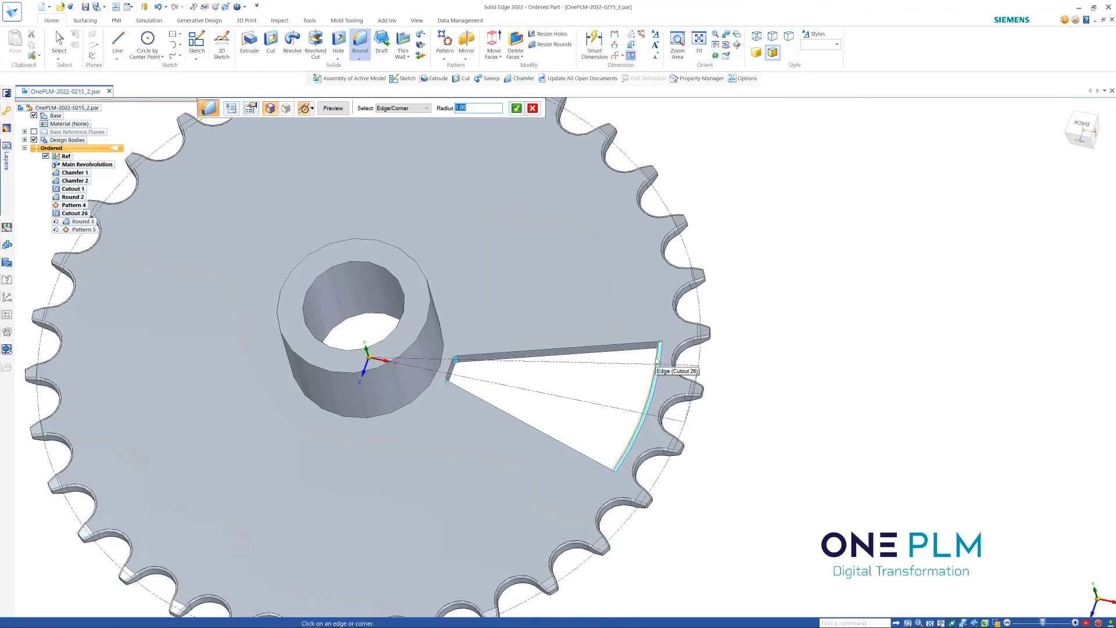
scroll(657, 348, "up", 4)
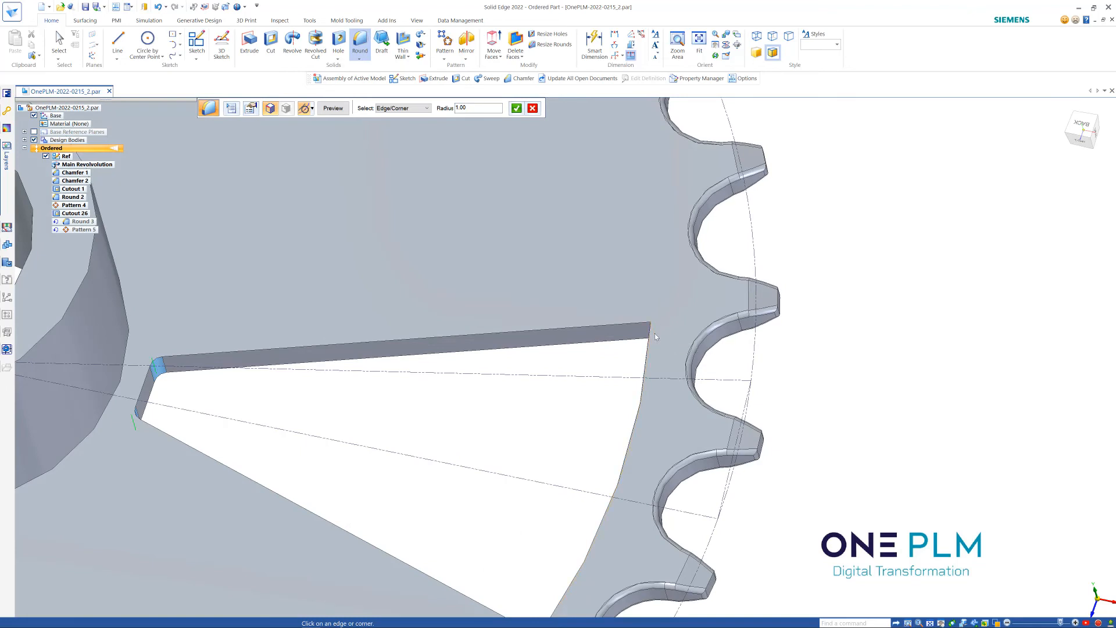
scroll(654, 332, "down", 6)
scroll(606, 458, "up", 4)
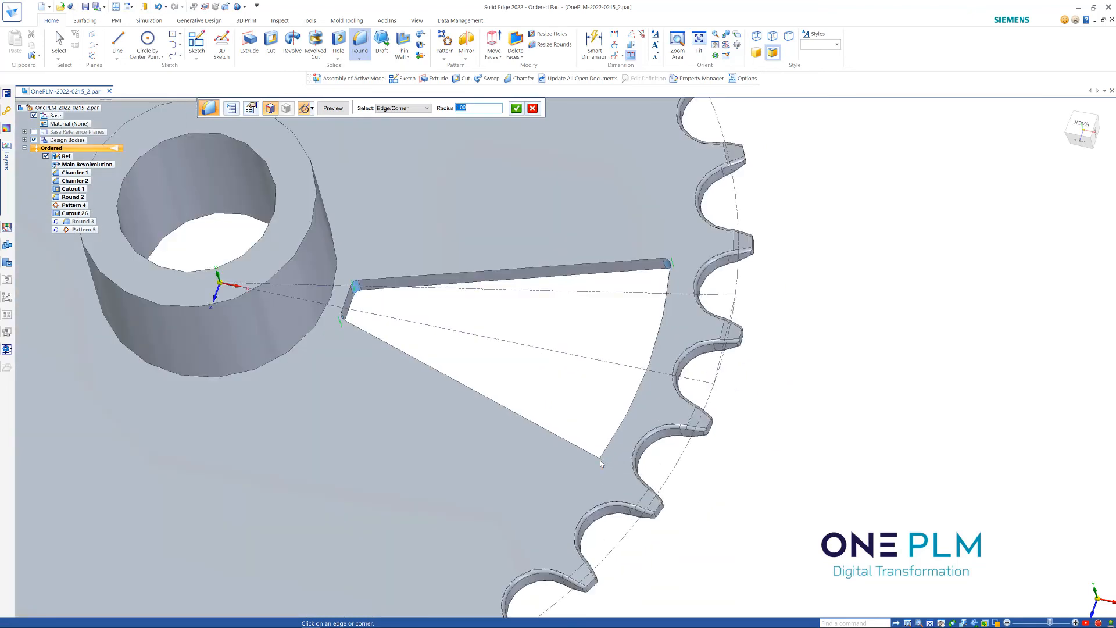
scroll(599, 459, "down", 5)
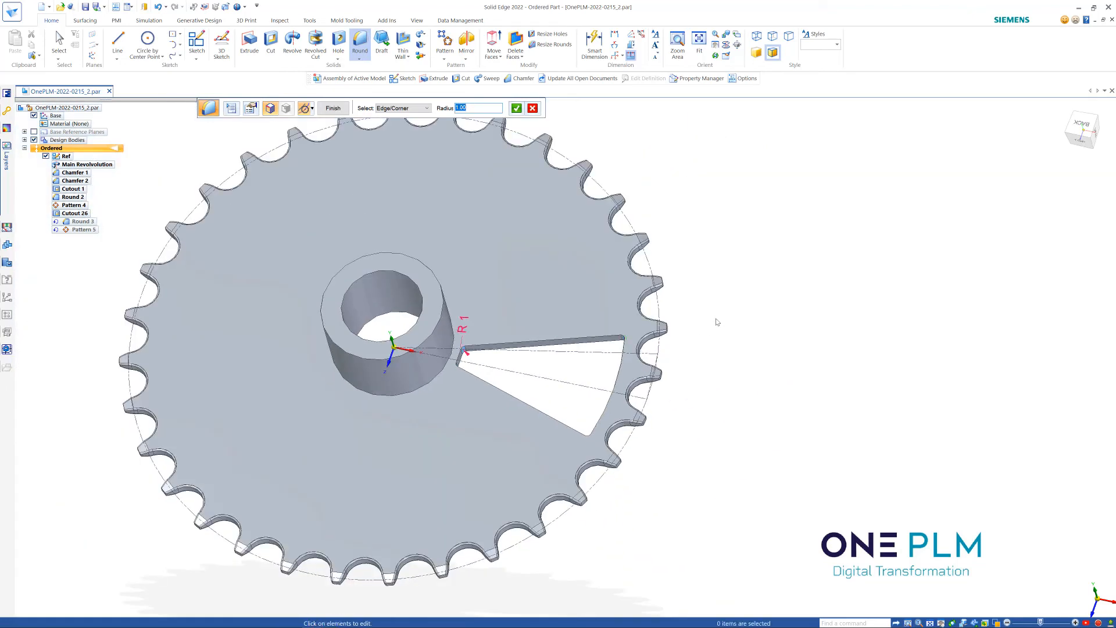
right_click(718, 319)
right_click(720, 319)
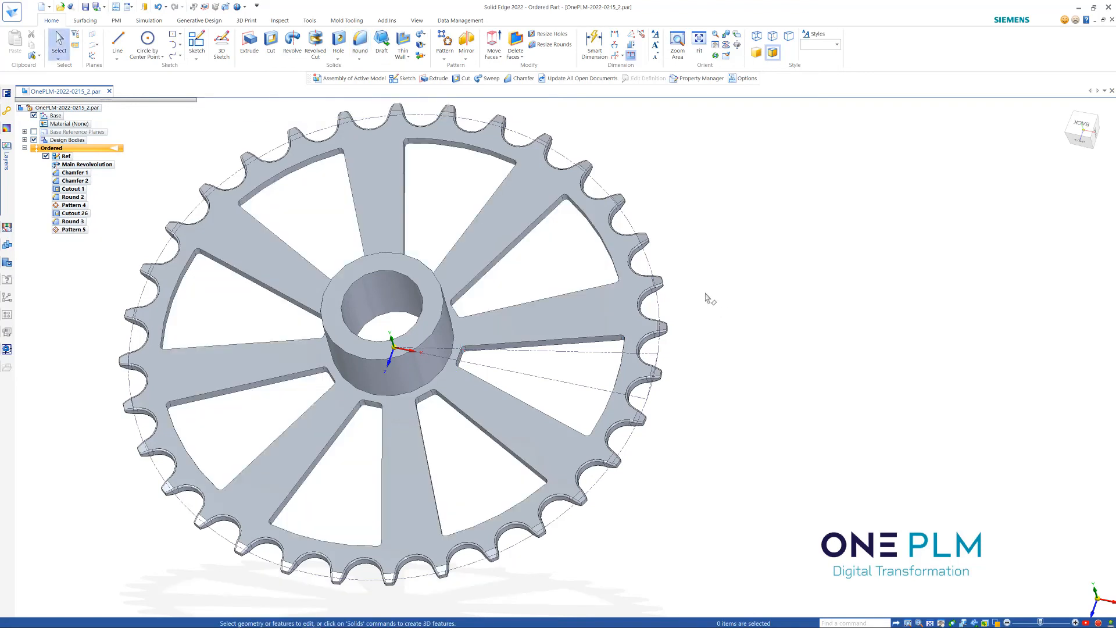
Step: Change the CutAngle variable's formula to =(360/ Sections ) and close the variable table
right_click(730, 252)
left_click(771, 402)
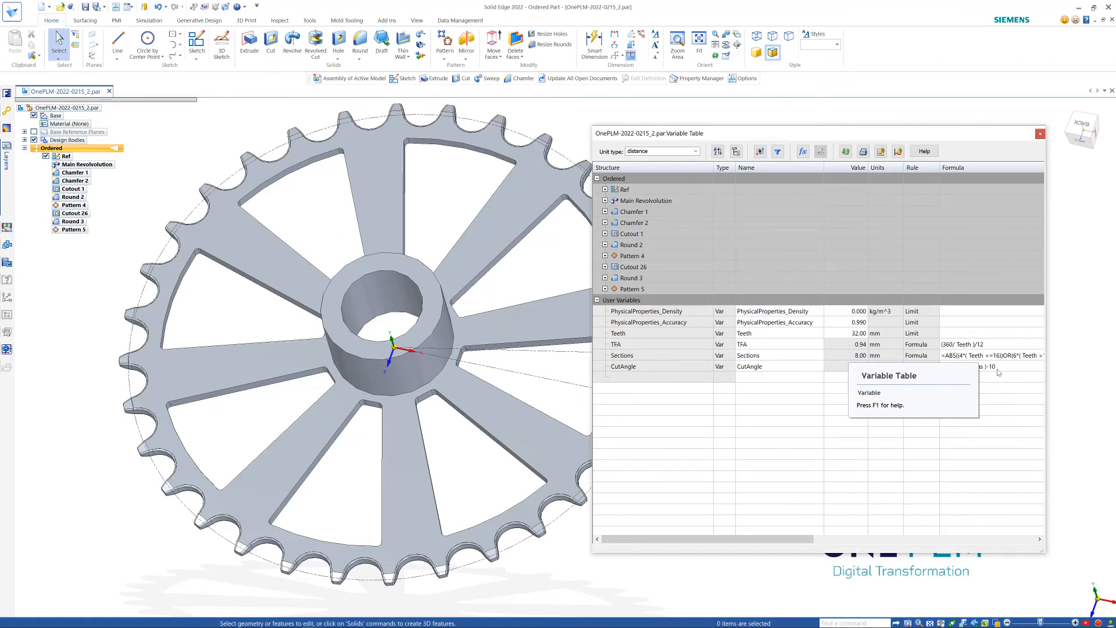
left_click(998, 369)
left_click(715, 369)
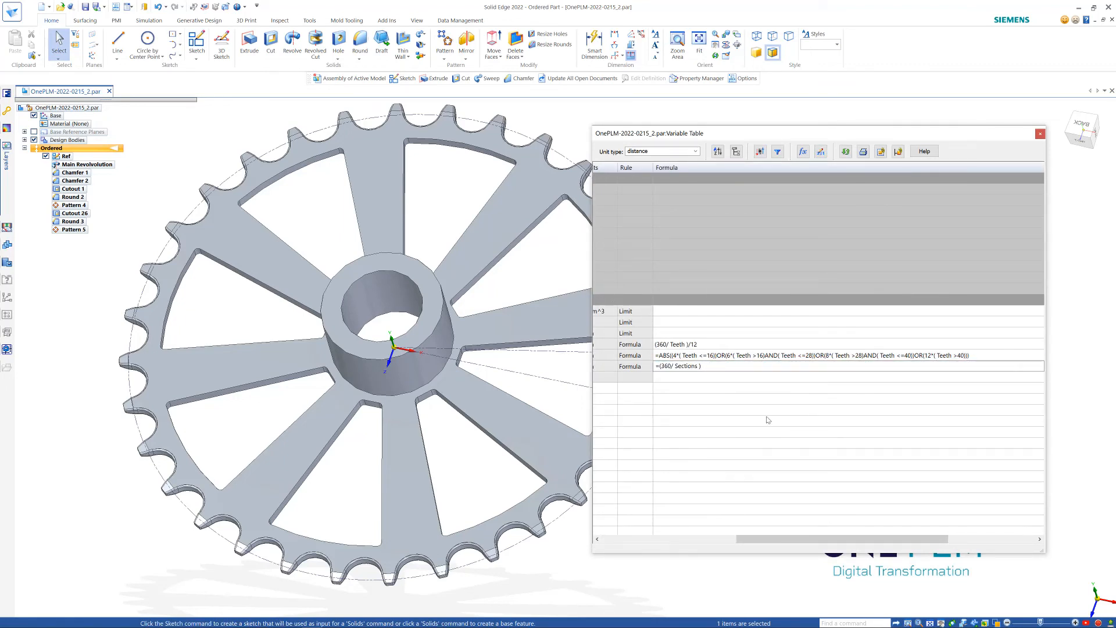
key("Return")
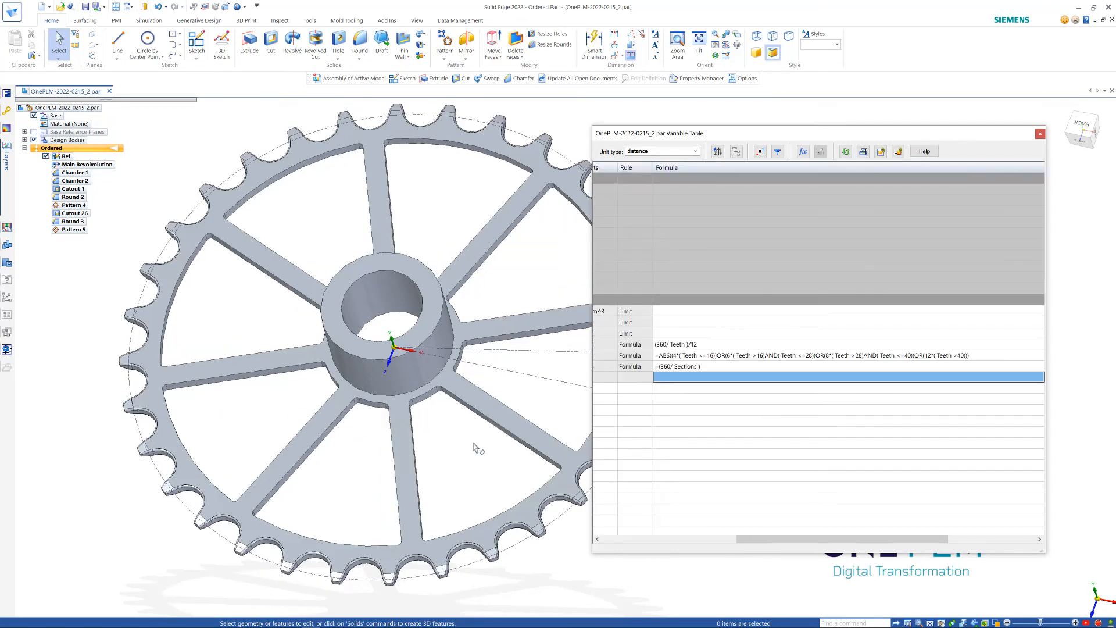
left_click_drag(771, 542, 681, 558)
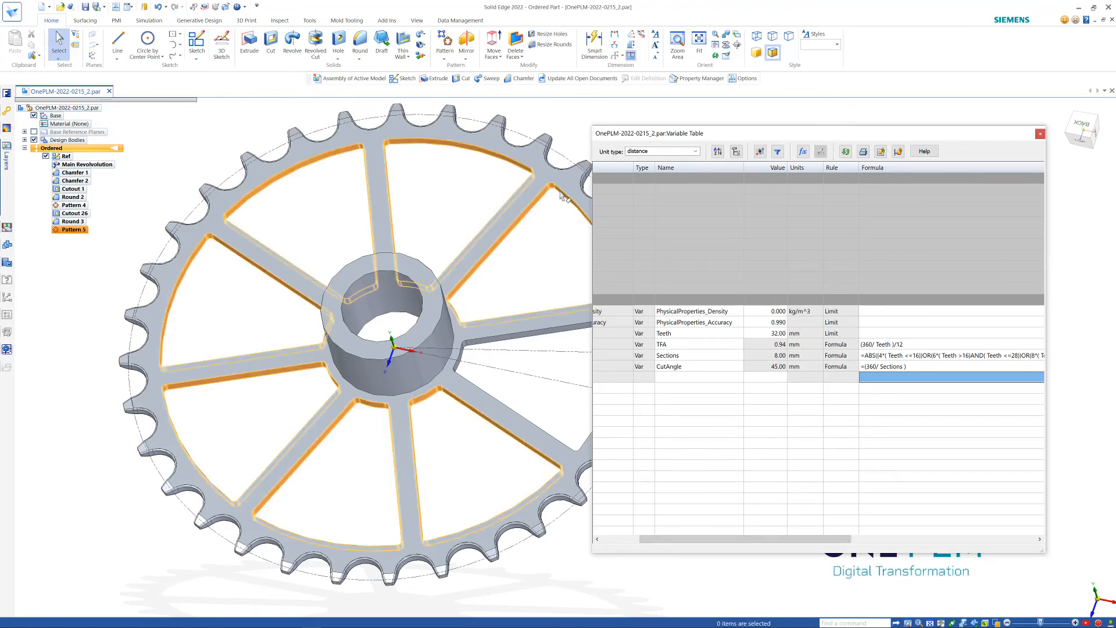
left_click(1040, 134)
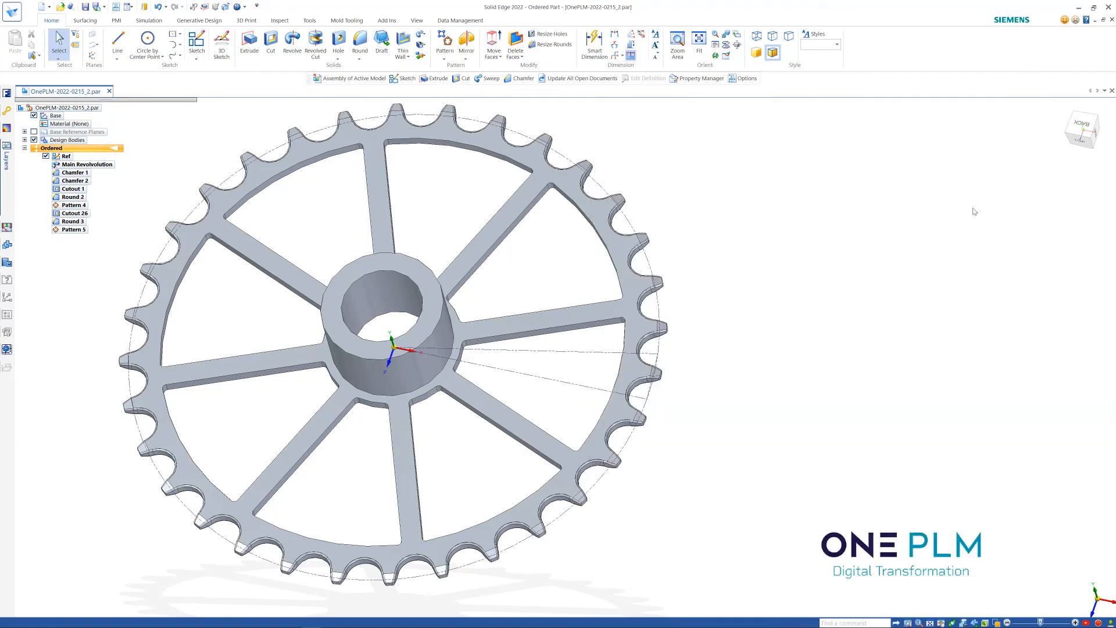
Step: Roll the model back to Round 3, ahead of the sector cutout's pattern
mouse_move(744, 311)
middle_mouse_down()
mouse_move(729, 284)
mouse_move(727, 301)
middle_mouse_up()
scroll(734, 303, "down", 2)
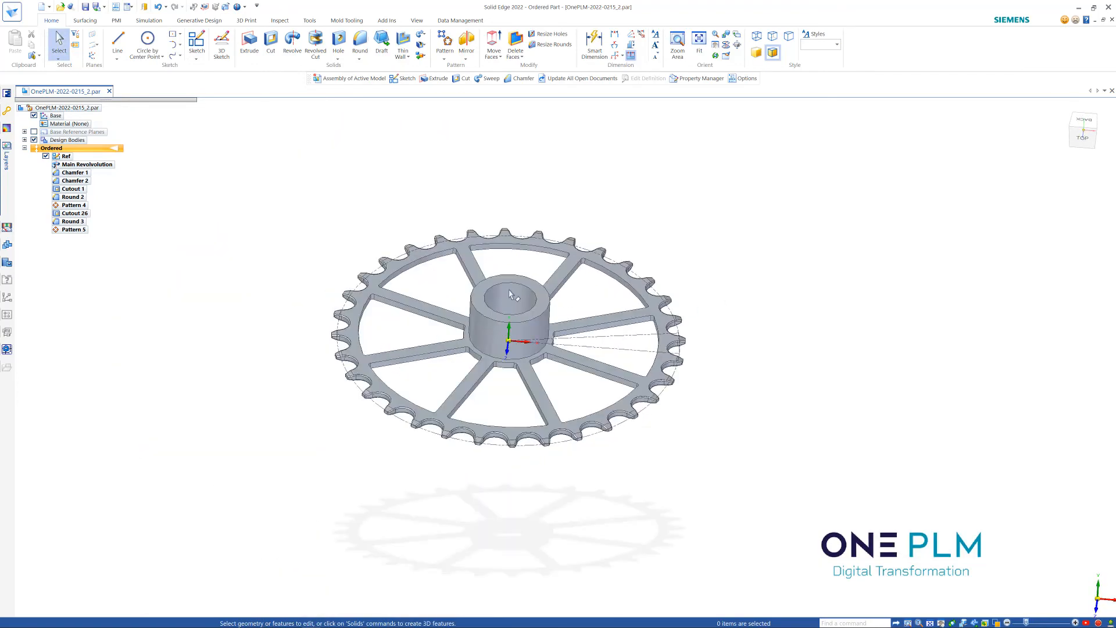
scroll(519, 292, "up", 1)
scroll(630, 307, "up", 2)
mouse_move(598, 298)
middle_mouse_down()
mouse_move(625, 335)
mouse_move(577, 364)
mouse_move(597, 327)
mouse_move(573, 303)
mouse_move(573, 339)
mouse_move(591, 312)
mouse_move(596, 328)
mouse_move(568, 349)
mouse_move(595, 324)
mouse_move(631, 355)
middle_mouse_up()
scroll(601, 314, "down", 3)
scroll(604, 318, "up", 2)
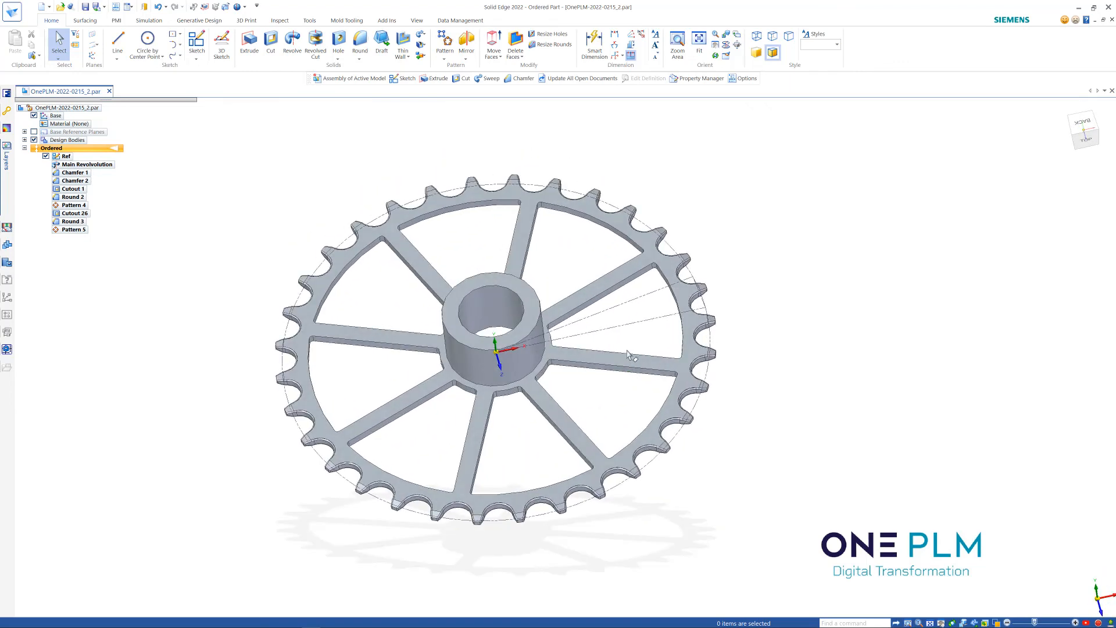
left_click(73, 221)
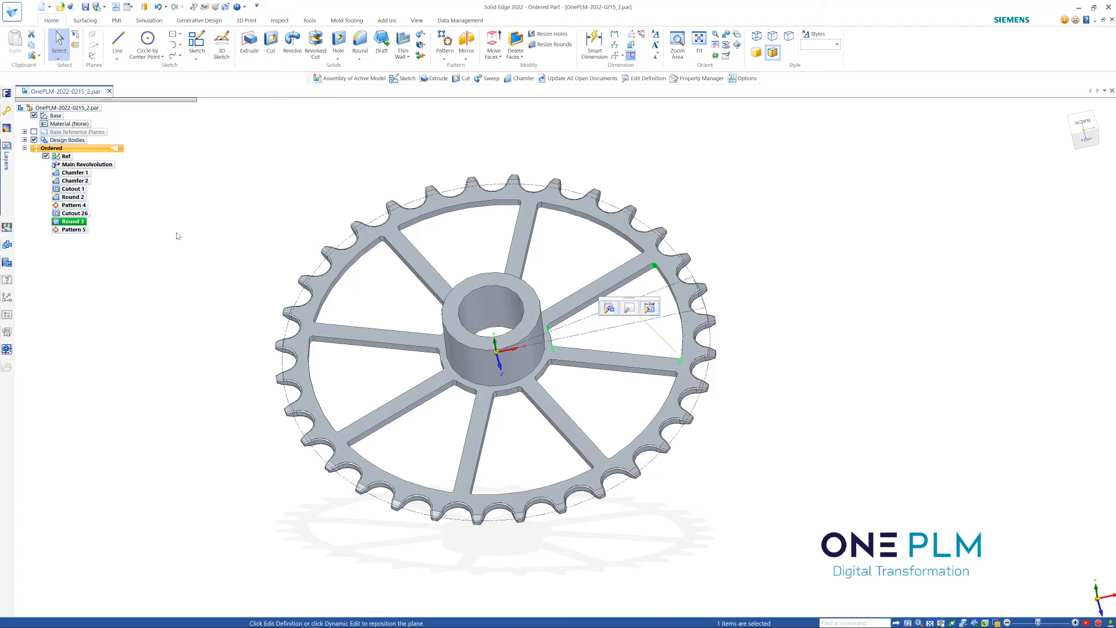
left_click(233, 227)
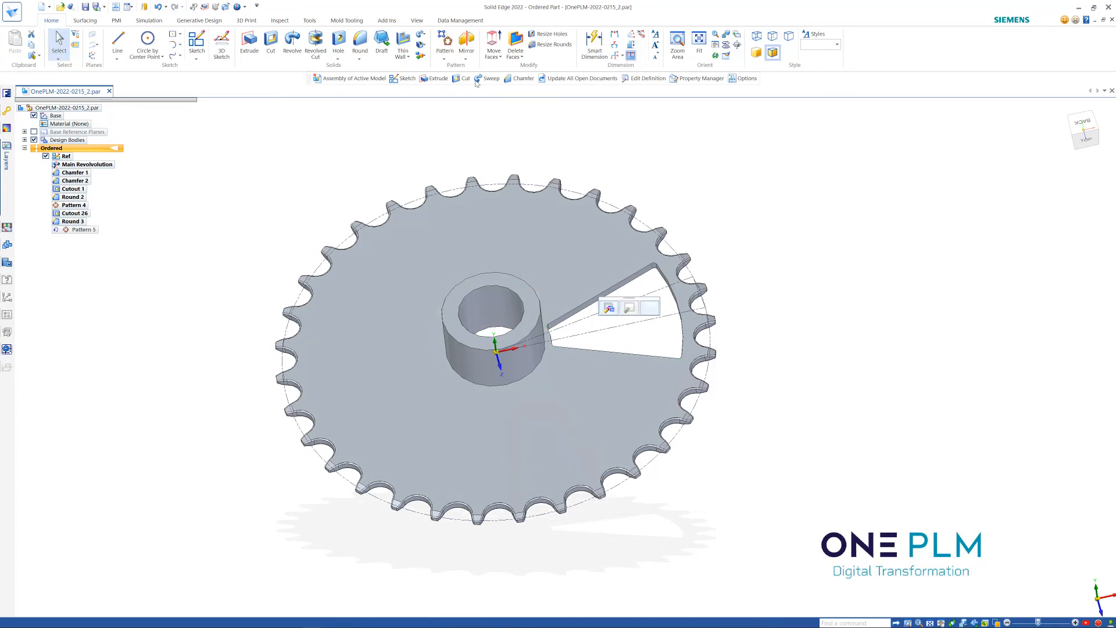
key("Escape")
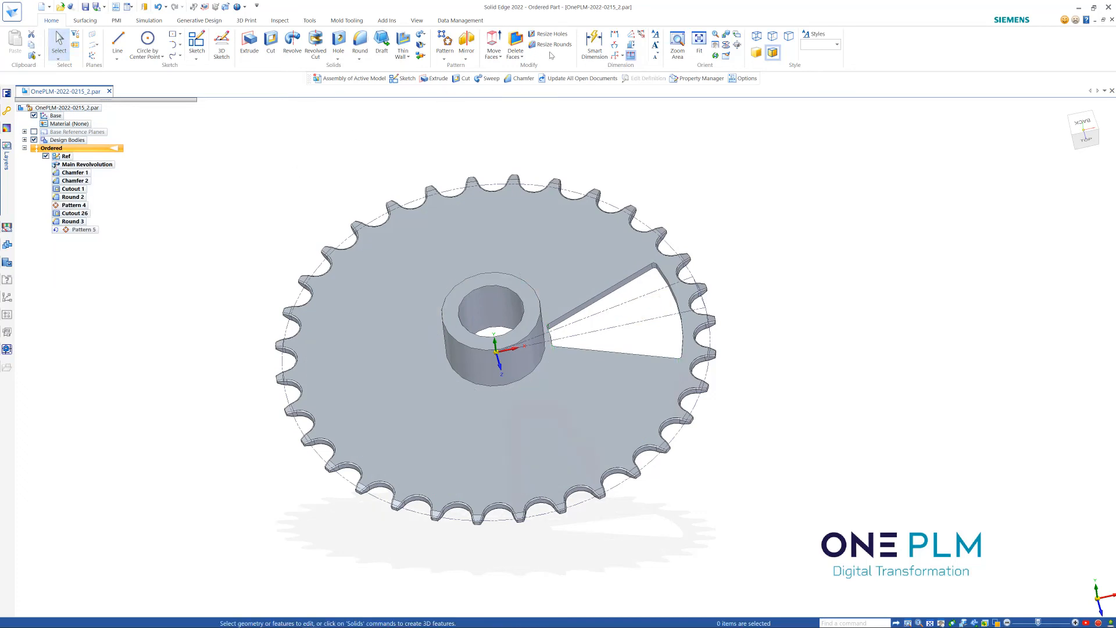
Step: Resize the two outer corner rounds of the sector cutout to a 5 mm radius and preview the result
left_click(552, 44)
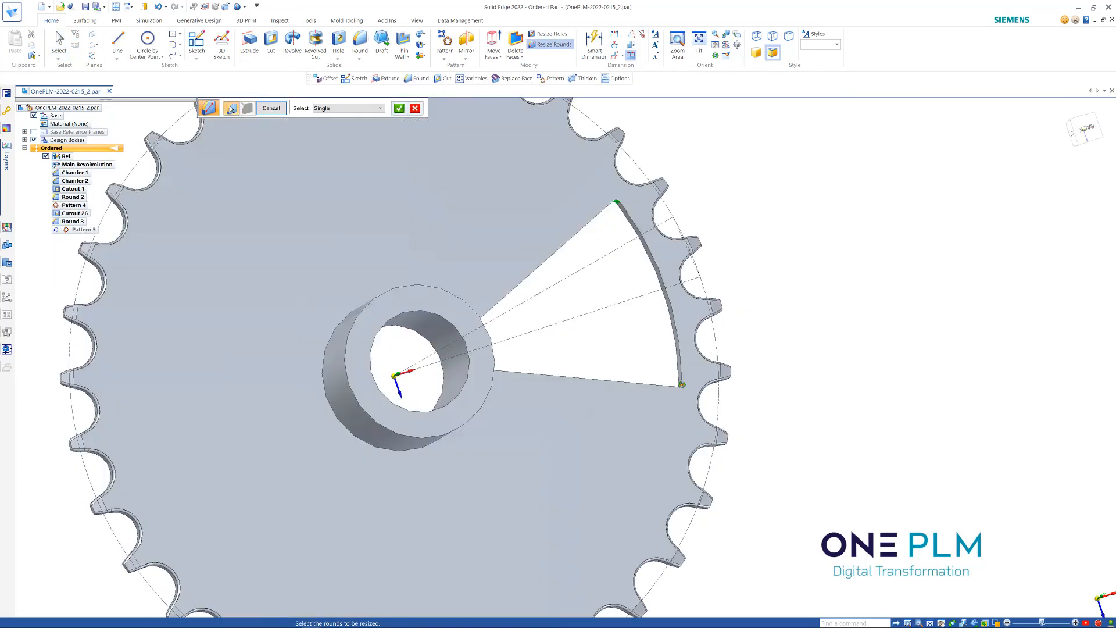
middle_click_drag(682, 384, 587, 272)
right_click(585, 272)
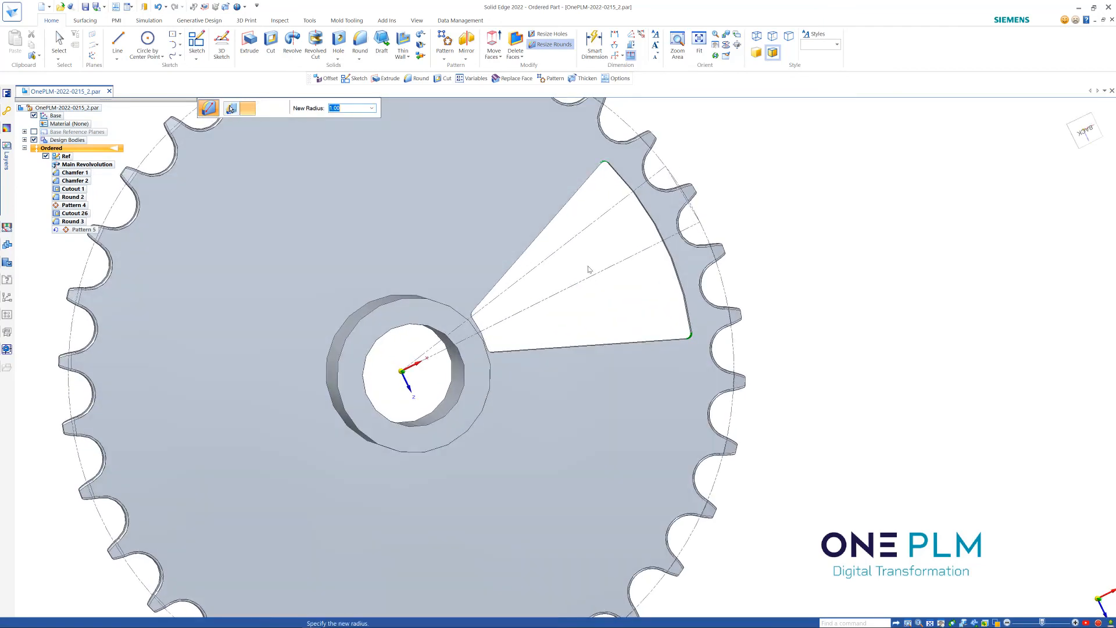
type("5")
key("Return")
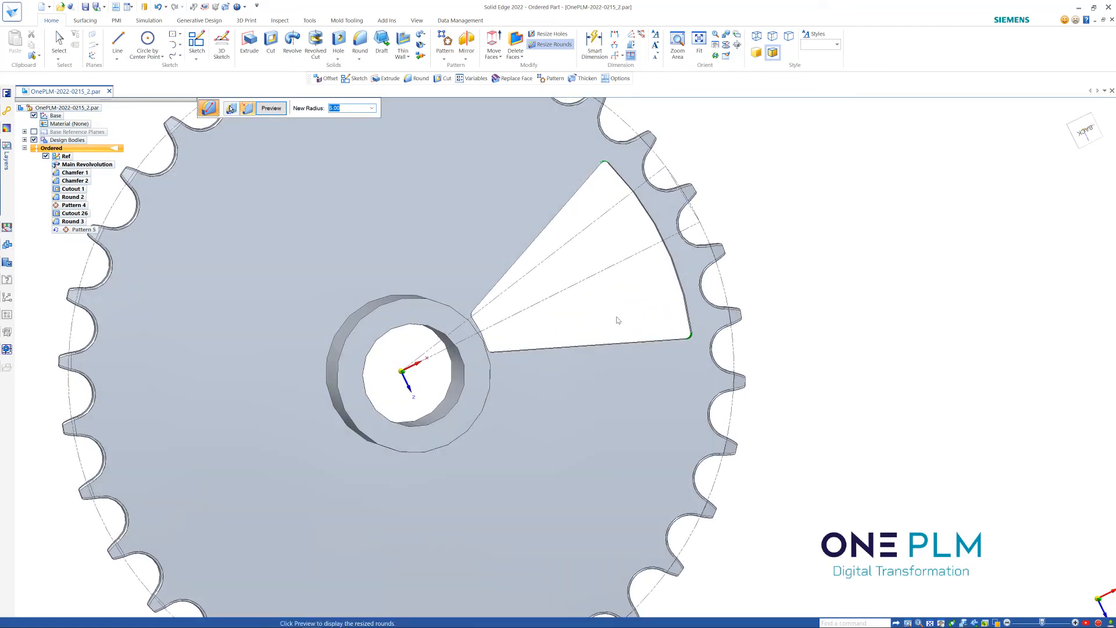
middle_click_drag(615, 319, 599, 284)
left_click(269, 108)
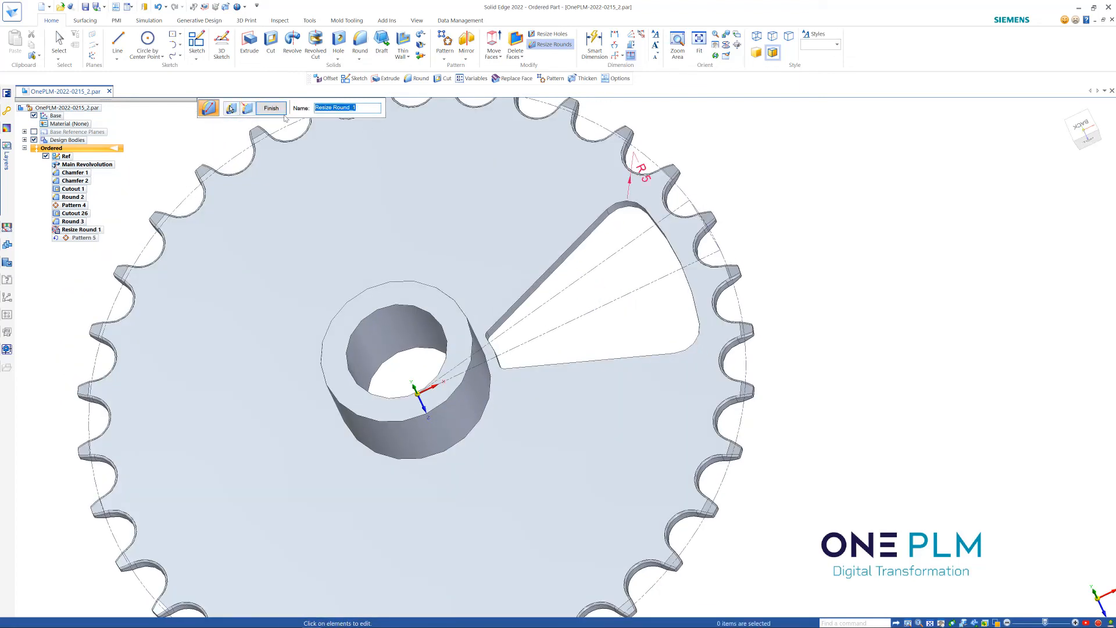
Step: Reduce the new radius of the two outer corner rounds and finish the Resize Rounds feature
left_click(249, 110)
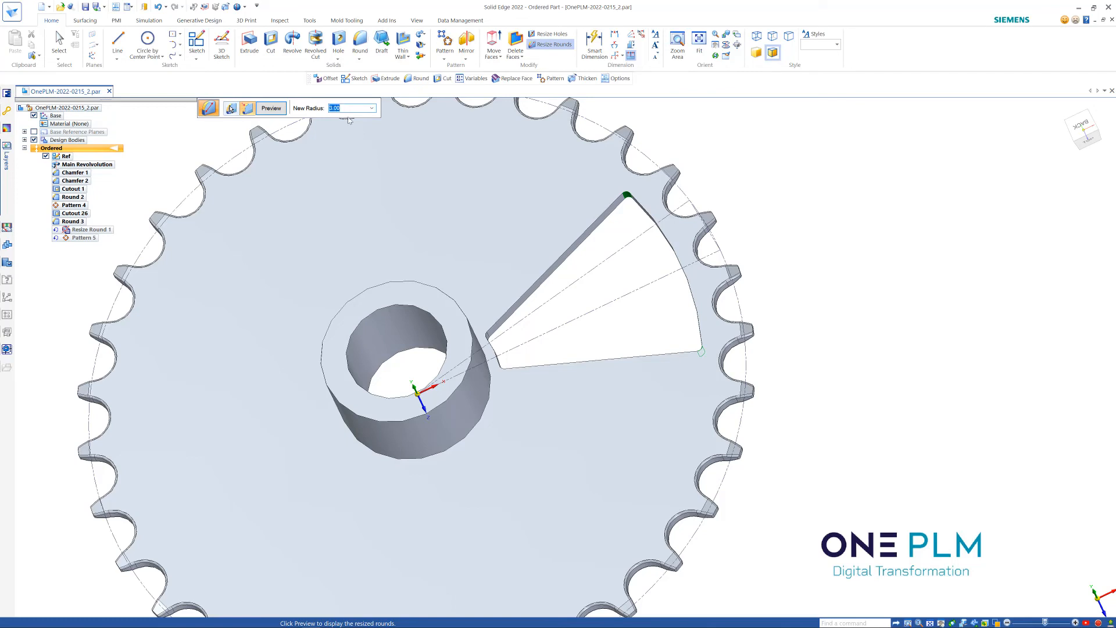
left_click(271, 108)
left_click(270, 110)
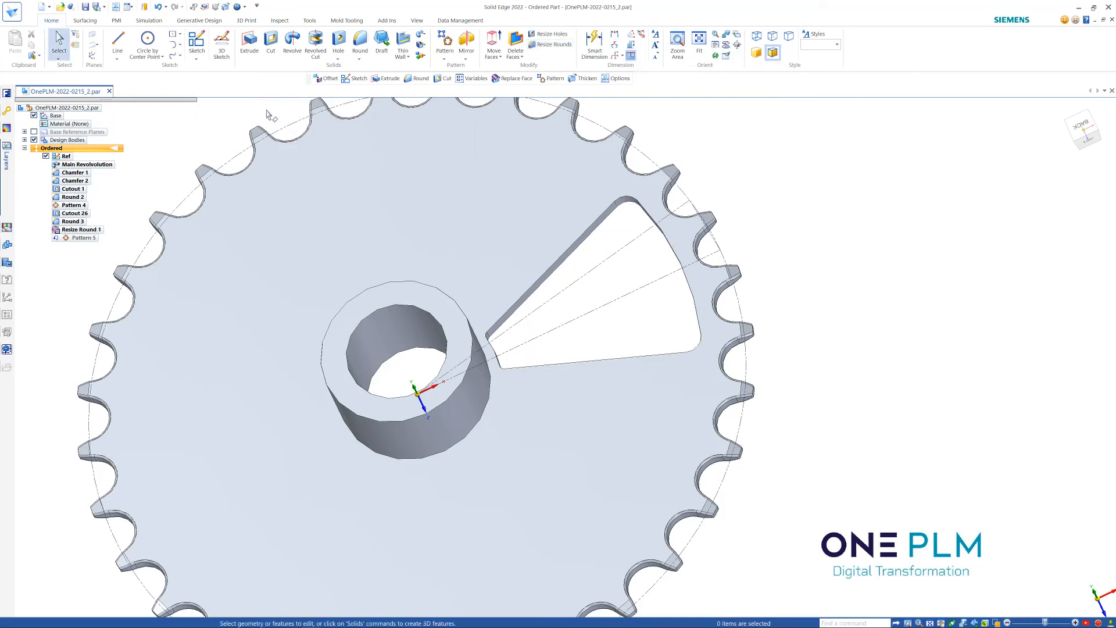
Step: Roll the model forward to Pattern 5 to restore all patterned sector cutouts
double_click(91, 240)
scroll(875, 269, "down", 1)
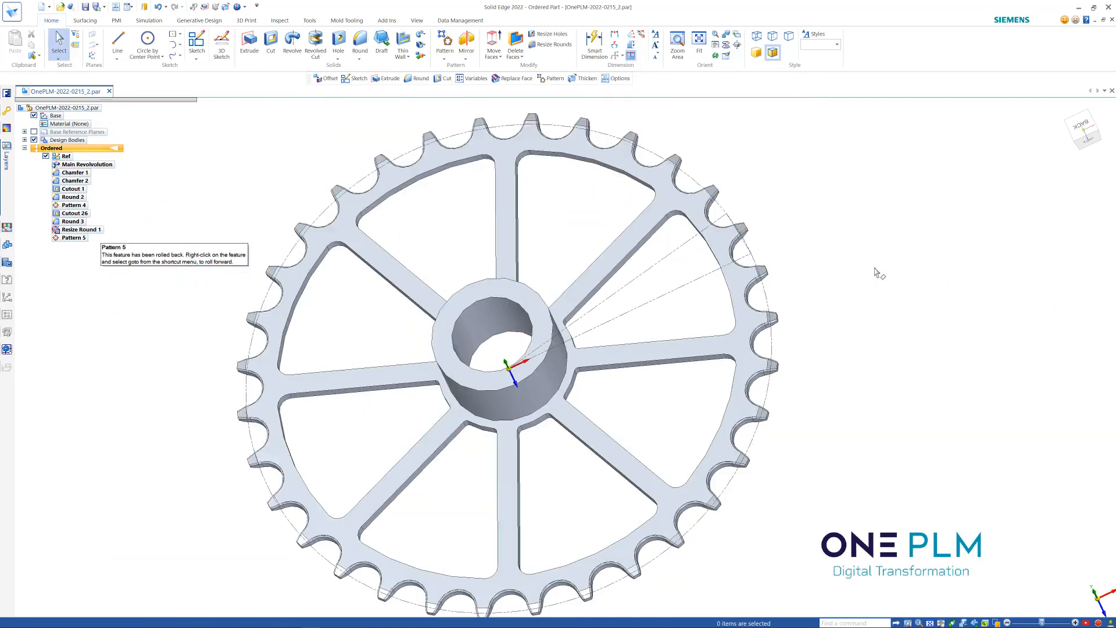
middle_click_drag(856, 266, 865, 246)
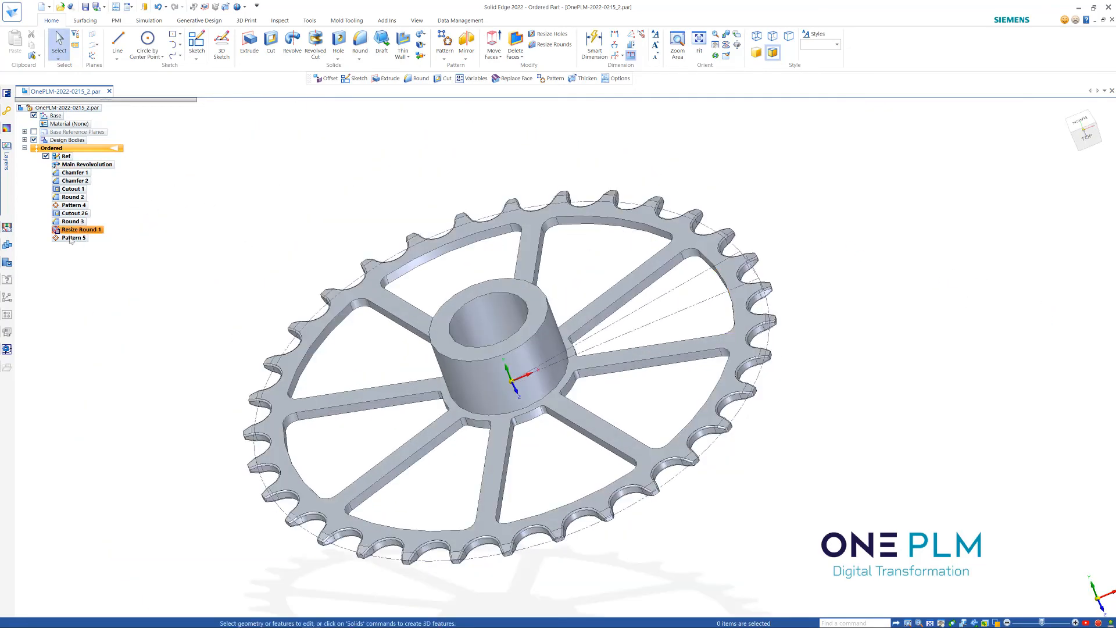
Step: Edit Pattern 5 to include the Resize Round 1 feature with the sector cutout and Round 3, then finish it
left_click(70, 239)
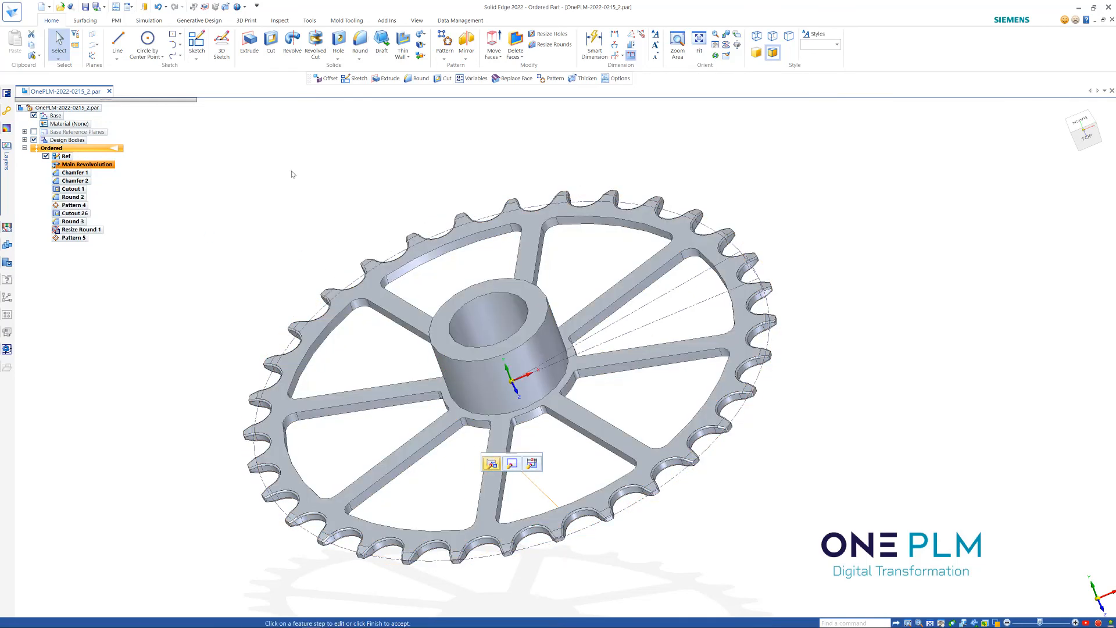
left_click(231, 109)
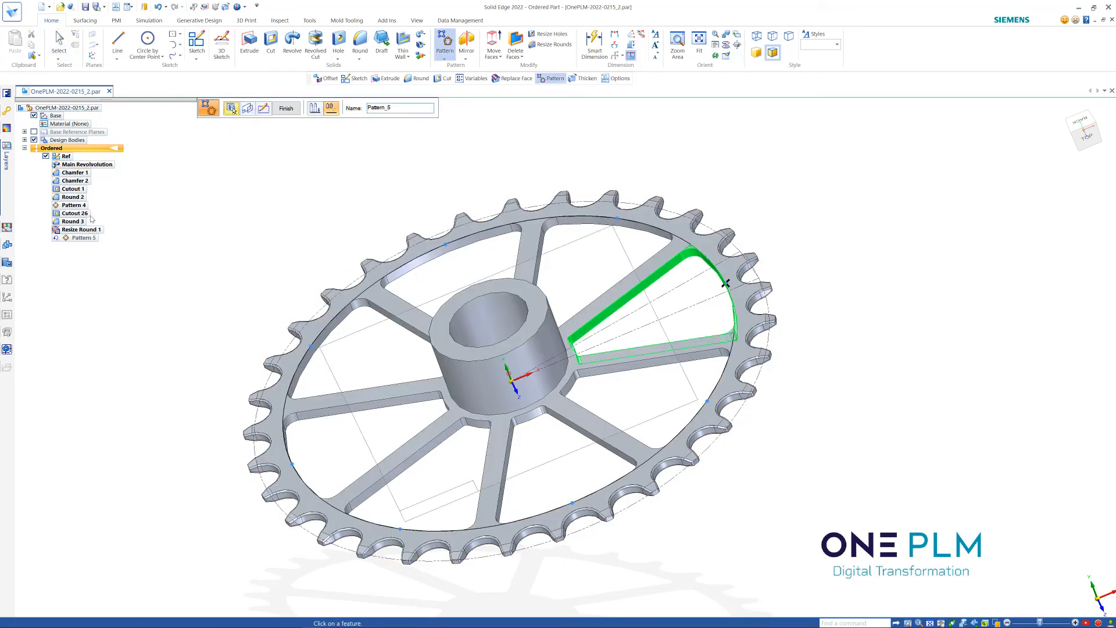
left_click(90, 217)
left_click(452, 108)
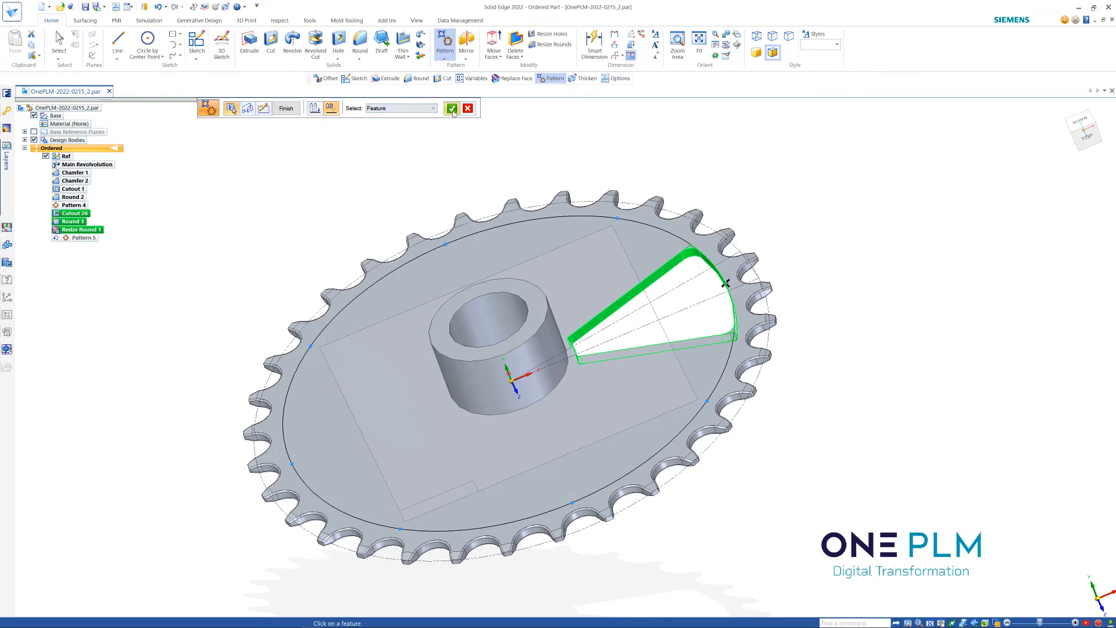
middle_click_drag(469, 157, 506, 117)
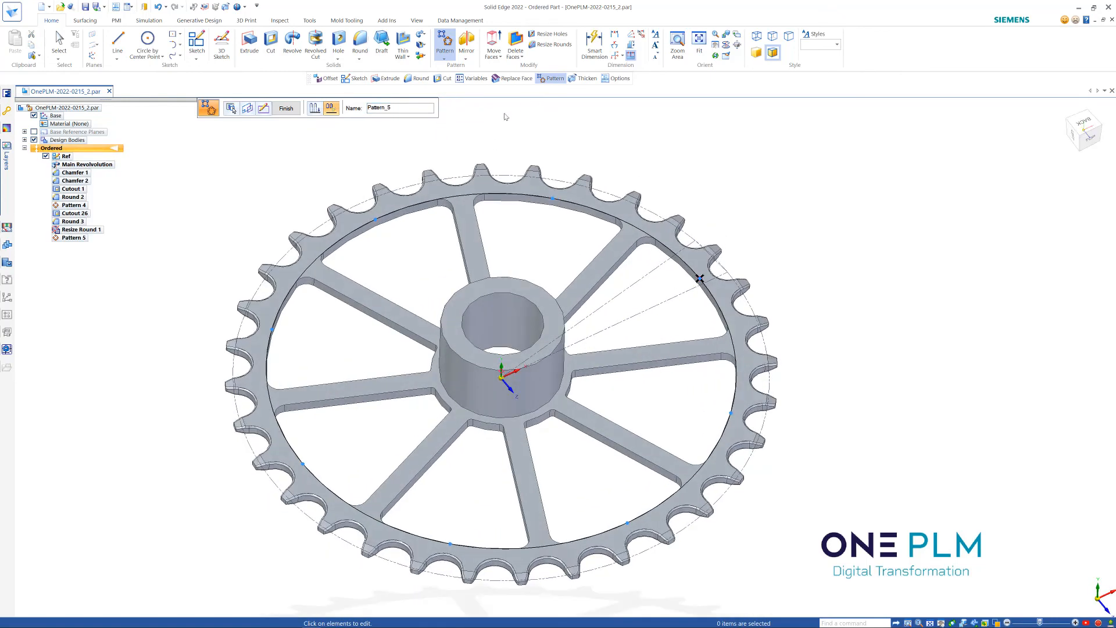
left_click(286, 108)
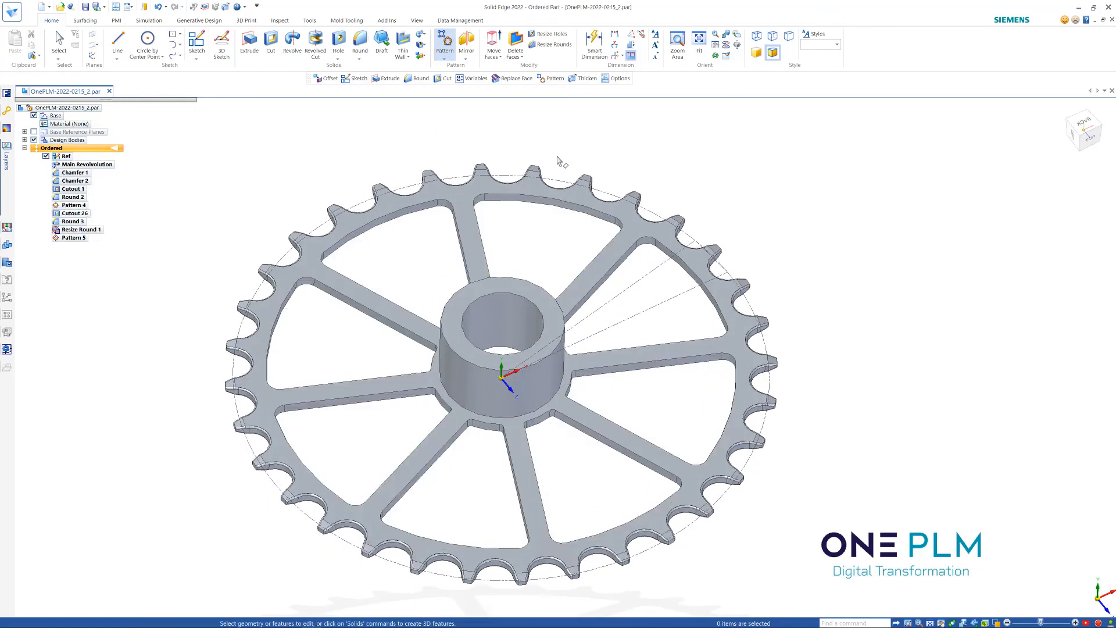
Step: Hide the Ref sketch so only the sprocket body is displayed
scroll(559, 164, "down", 3)
scroll(744, 231, "up", 3)
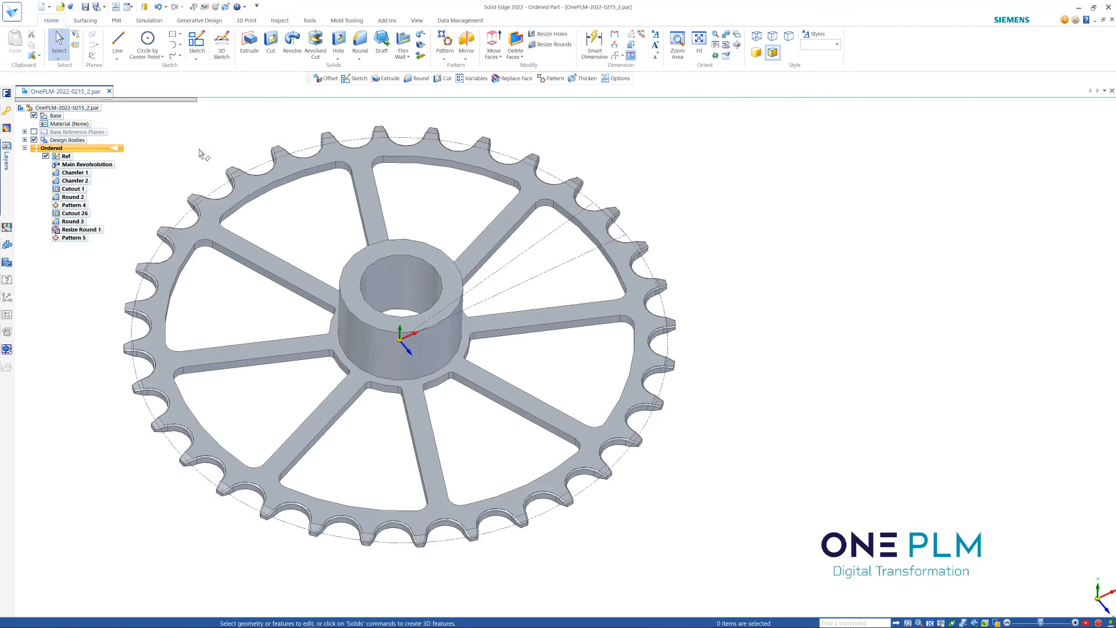
left_click(46, 156)
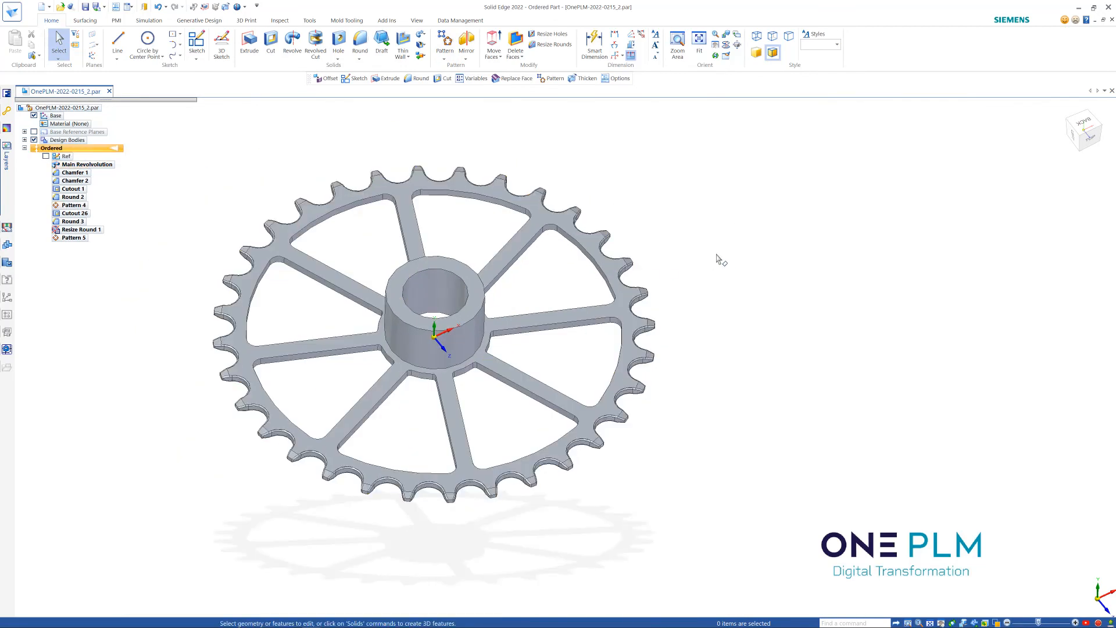
Step: Open the variable table beside the sprocket and set the Teeth variable to 52 to test the model
mouse_move(720, 256)
middle_mouse_down()
mouse_move(672, 305)
mouse_move(700, 287)
mouse_move(687, 242)
mouse_move(719, 256)
middle_mouse_up()
right_click(750, 224)
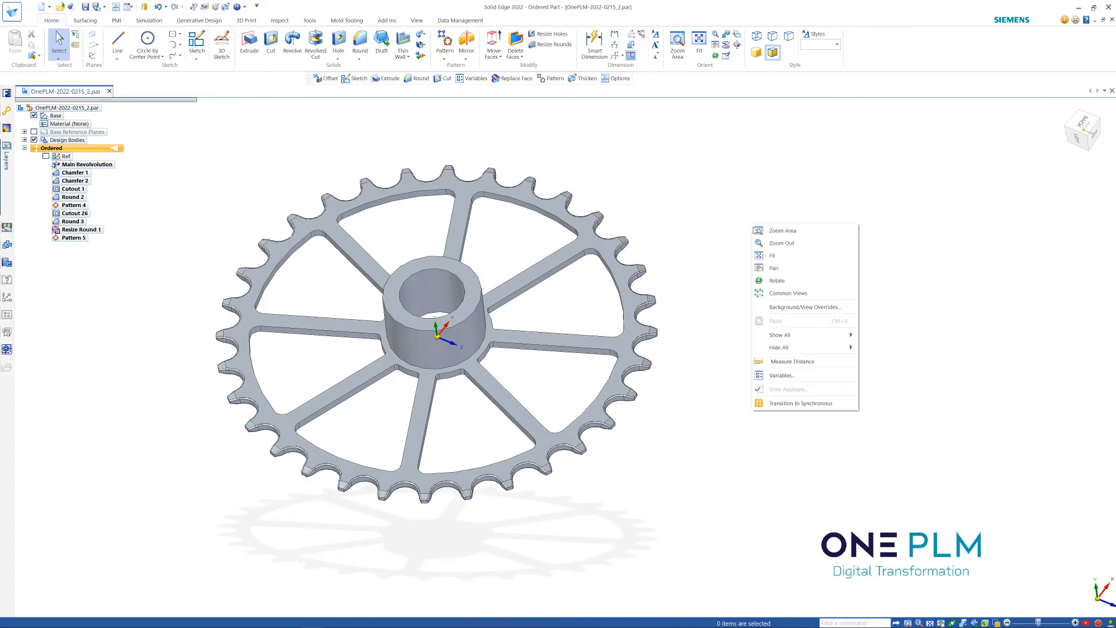
left_click(807, 373)
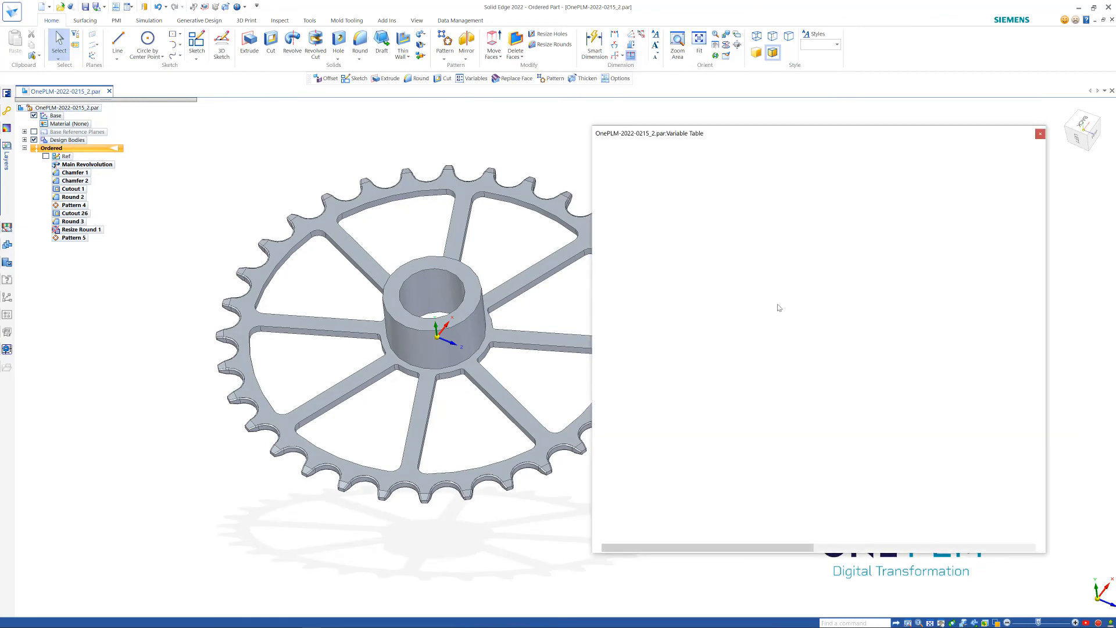
left_click_drag(763, 135, 860, 127)
scroll(450, 332, "up", 3)
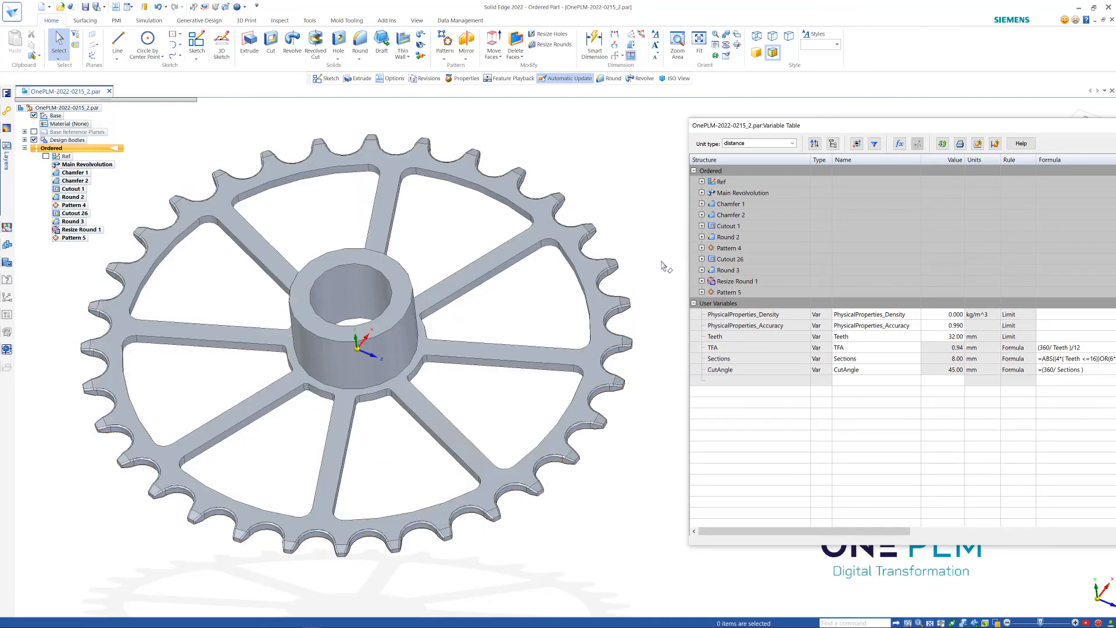
left_click(946, 337)
type("52")
key("Return")
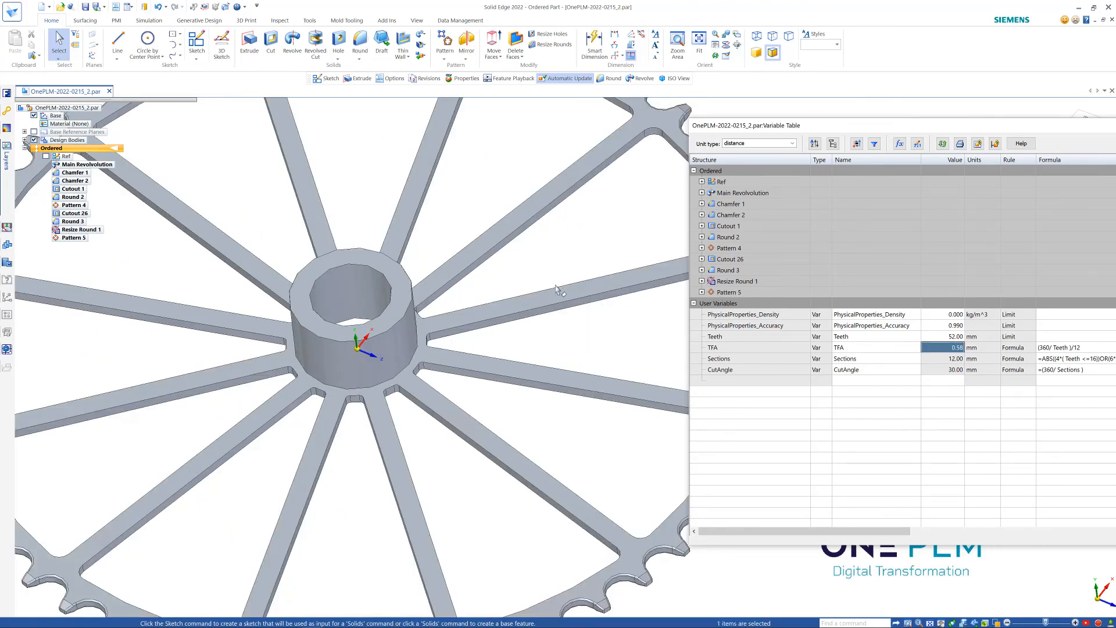
scroll(546, 296, "down", 3)
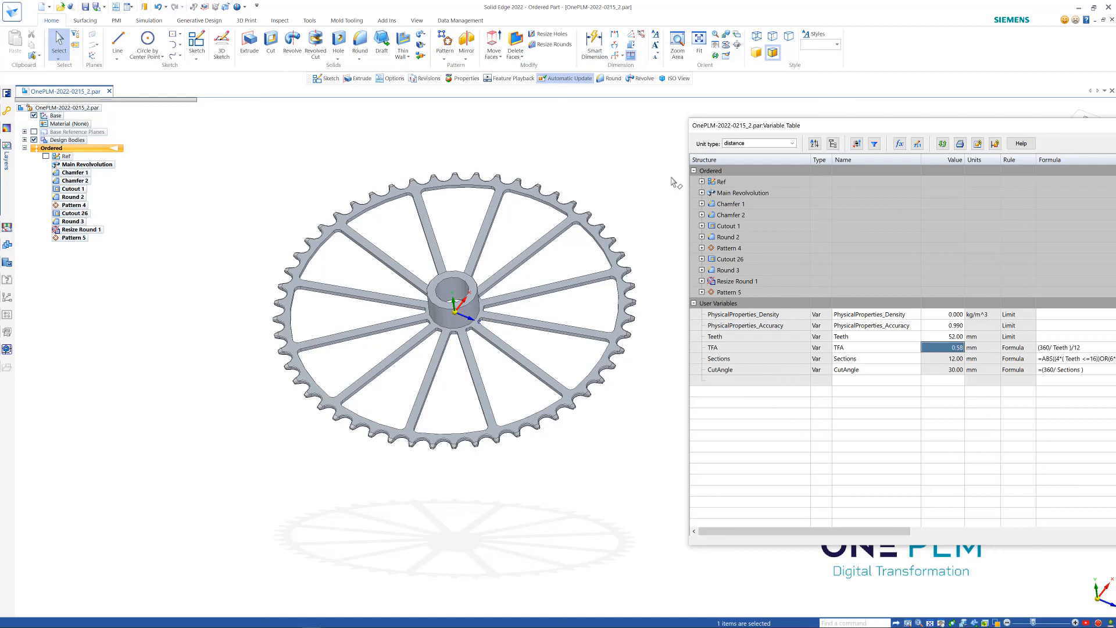
scroll(627, 194, "up", 1)
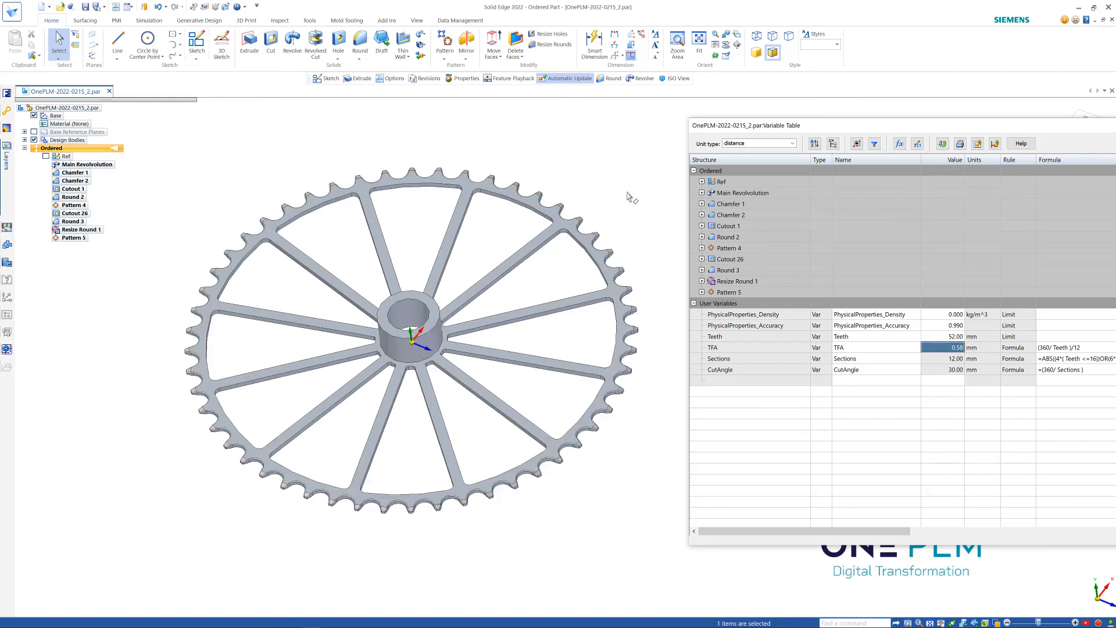
Step: Test smaller sprockets by setting the Teeth variable to 20, followed by 16
left_click(951, 337)
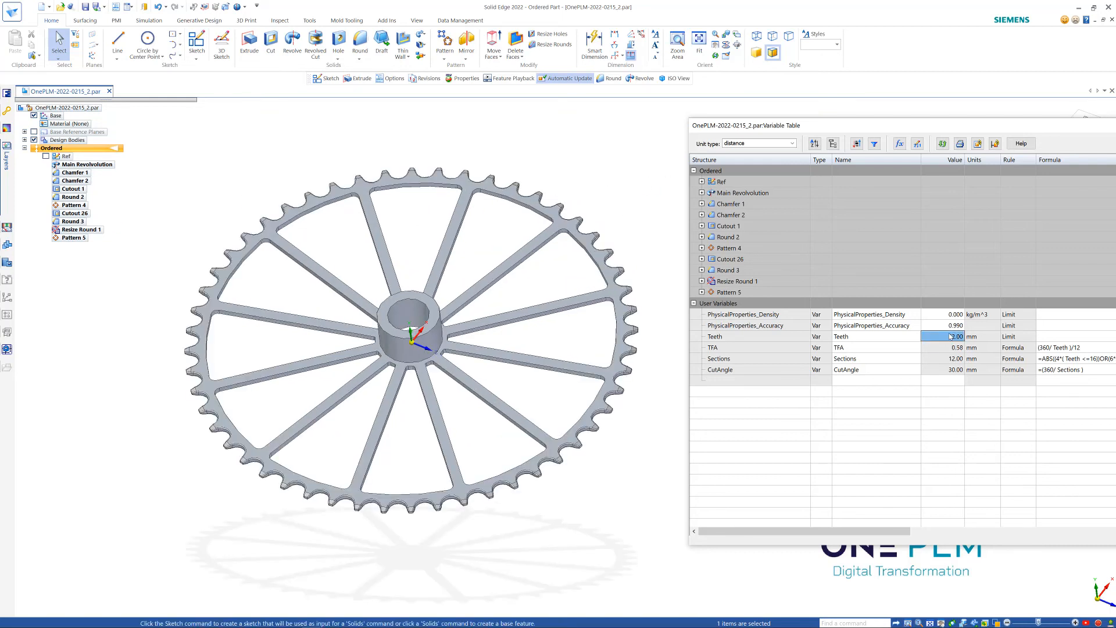
type("20")
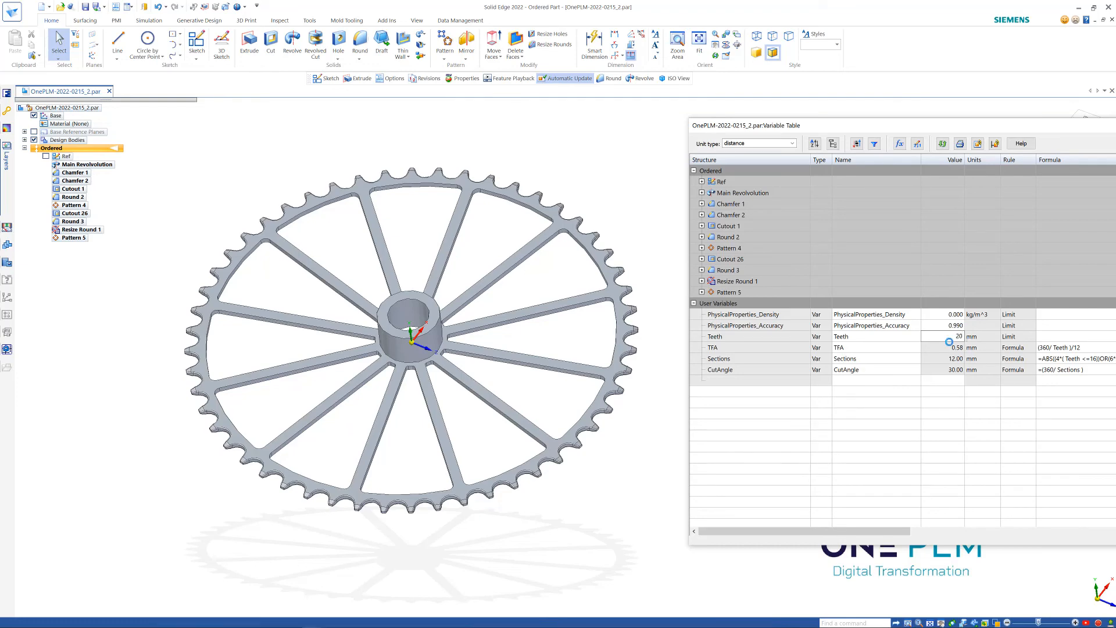
key("Return")
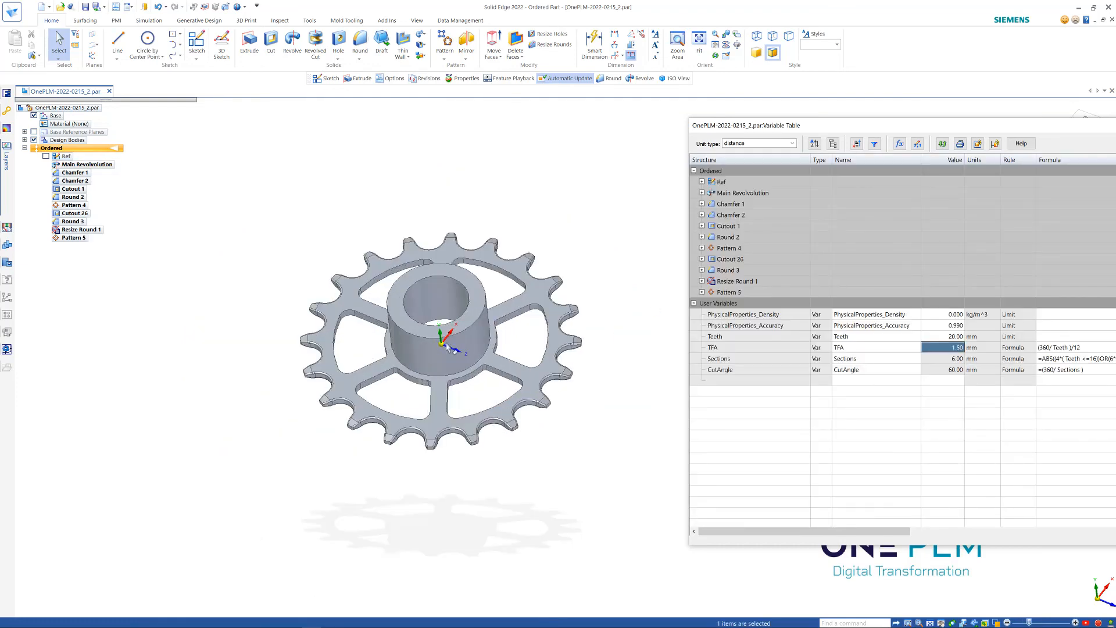
left_click(937, 338)
type("16")
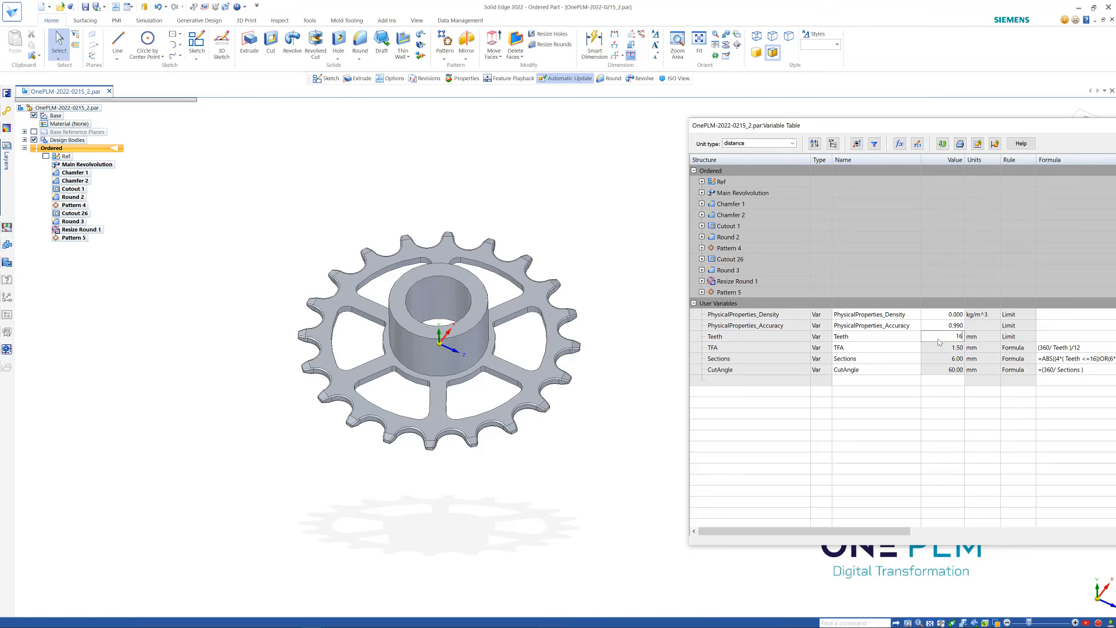
key("Return")
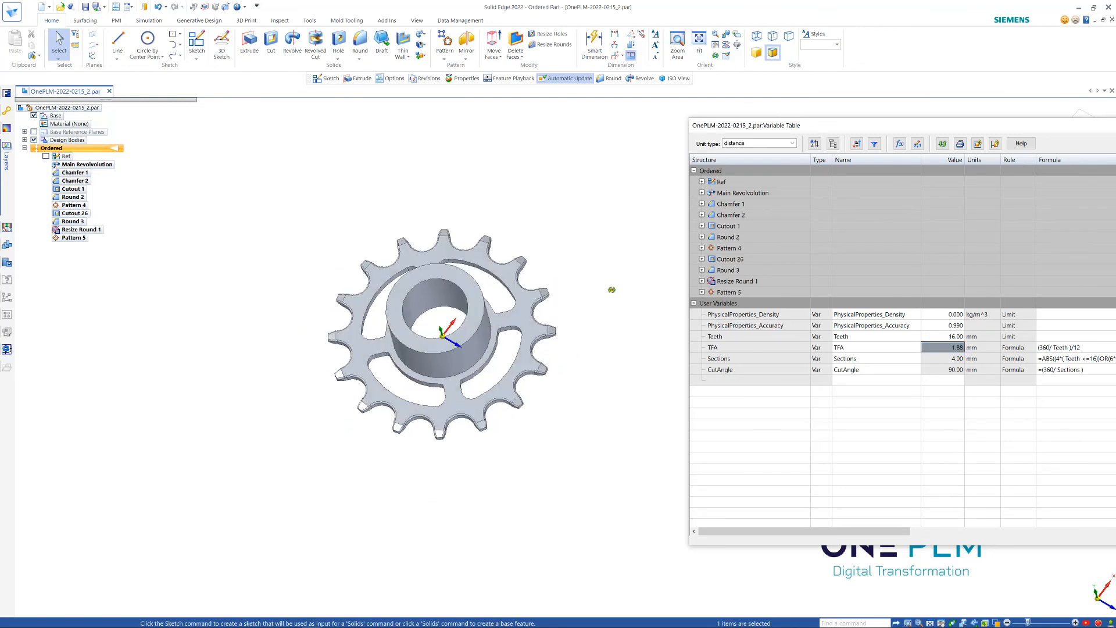
Step: Check the lower tooth limit by setting the Teeth variable to 12, followed by 15
left_click(946, 340)
type("12")
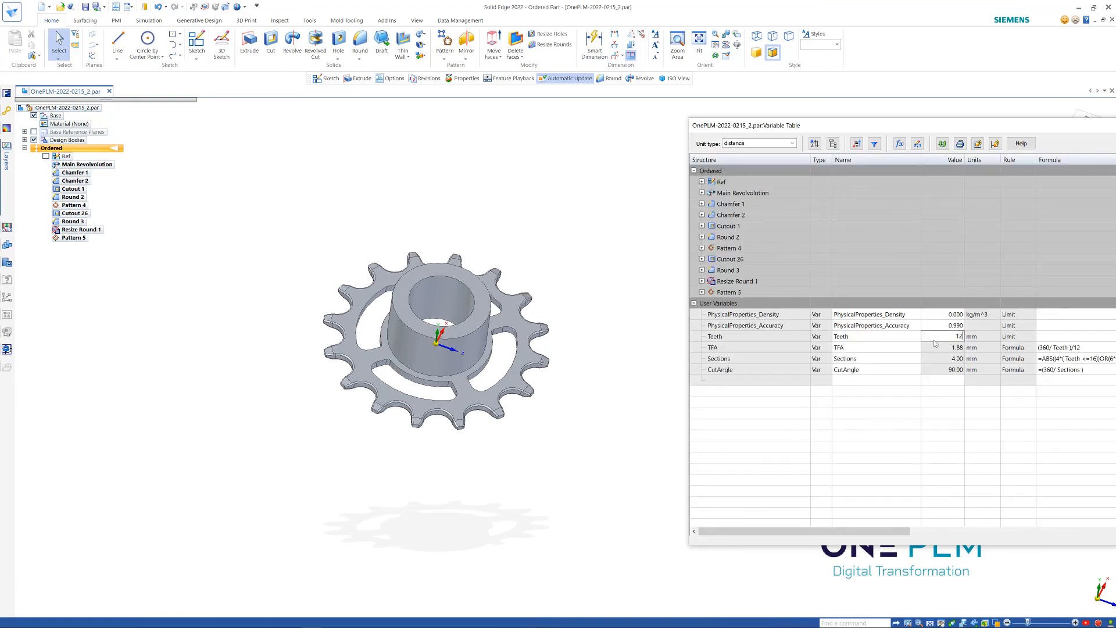
key("Return")
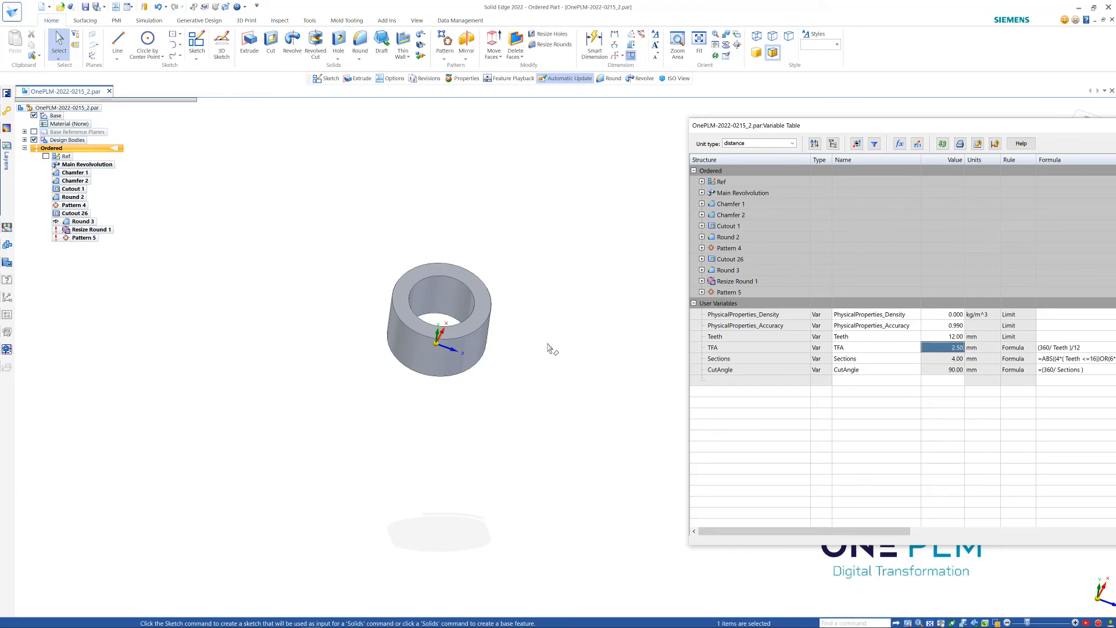
left_click(949, 337)
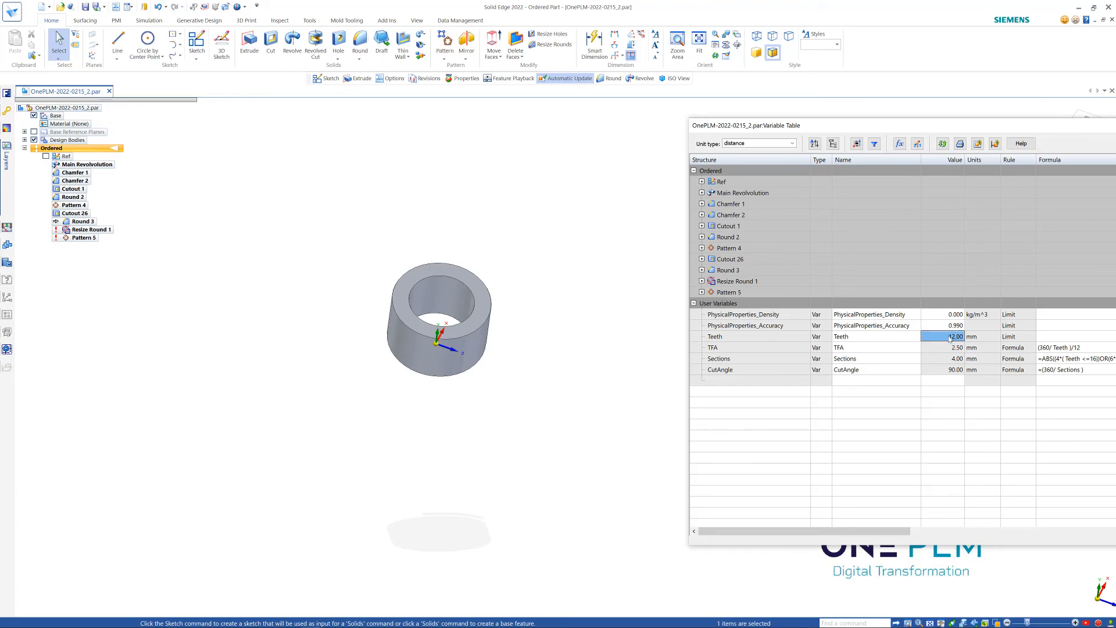
type("15")
key("Return")
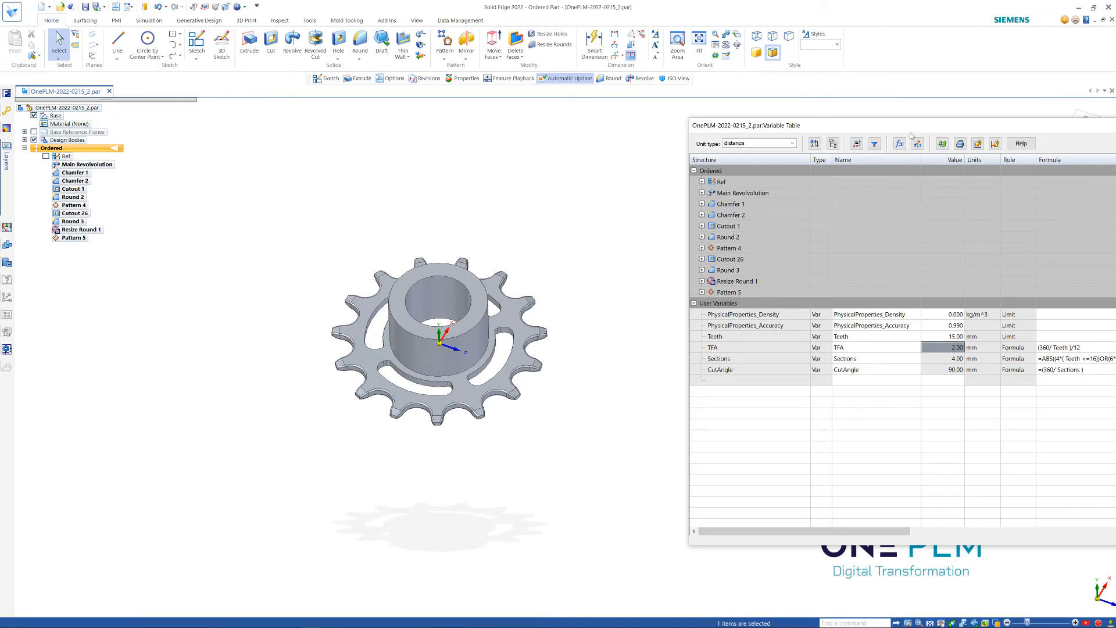
Step: Add a suppression variable to the Resize Round 1 feature
left_click_drag(962, 126, 900, 107)
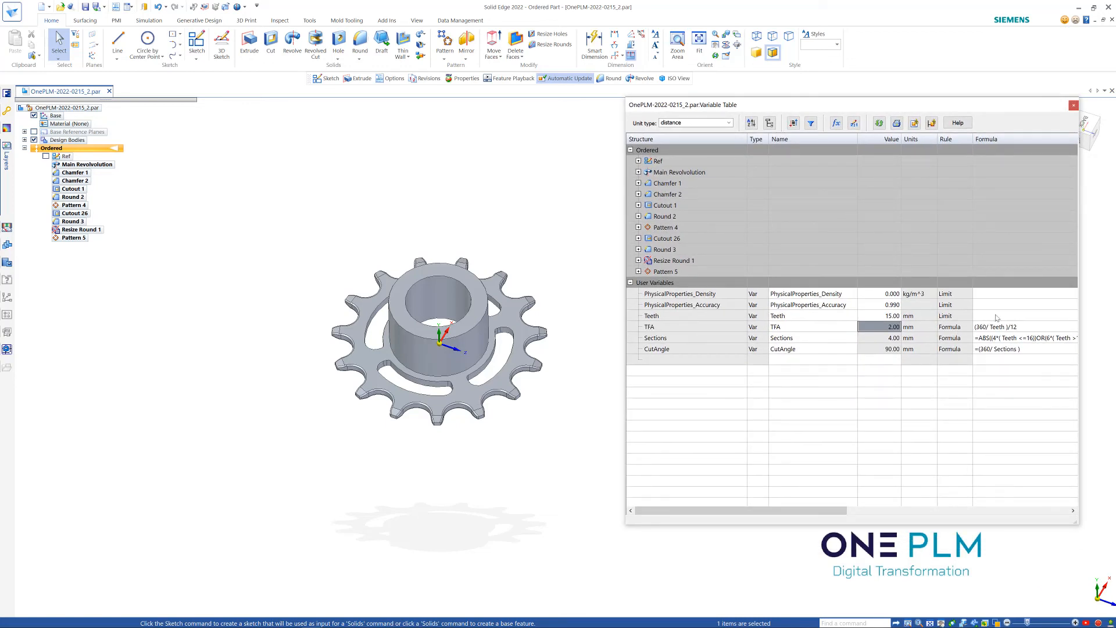
right_click(668, 261)
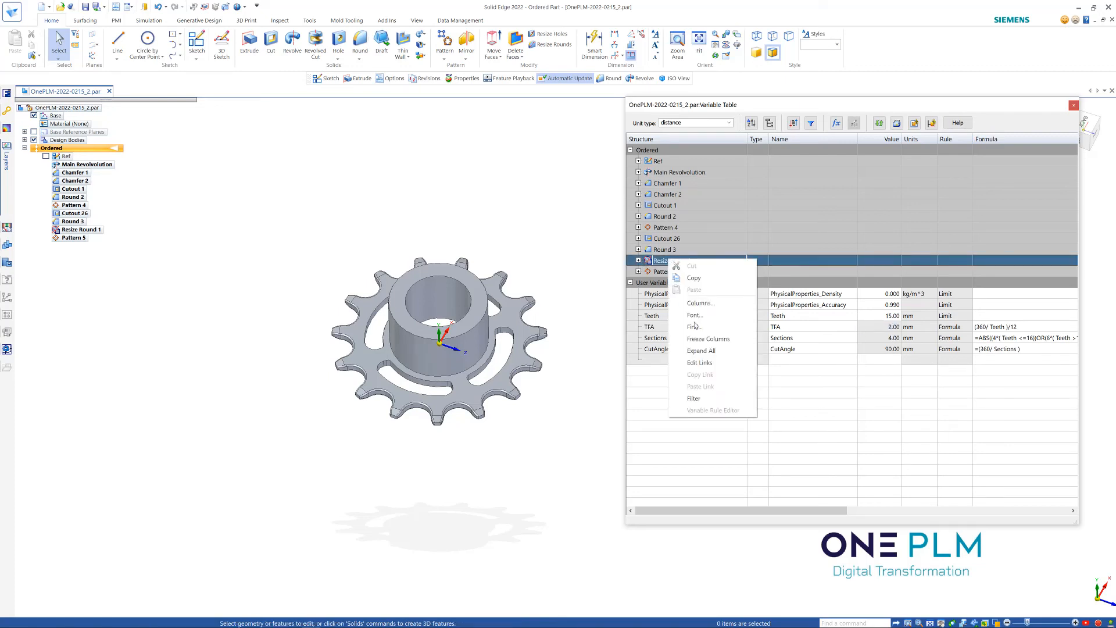
left_click(833, 410)
left_click(572, 248)
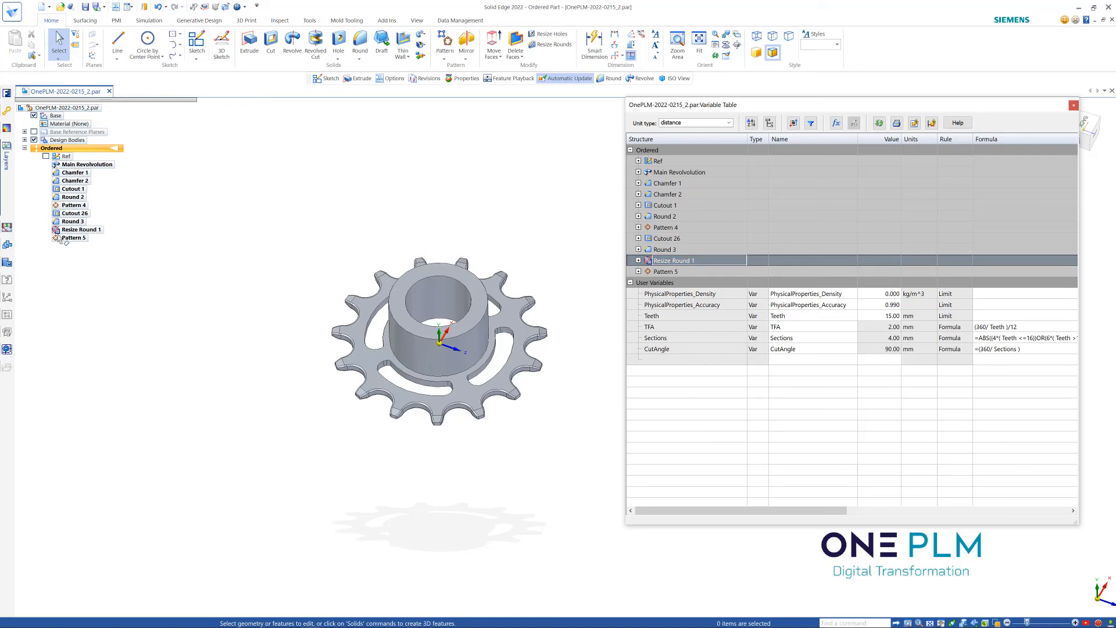
left_click(73, 230)
right_click(75, 230)
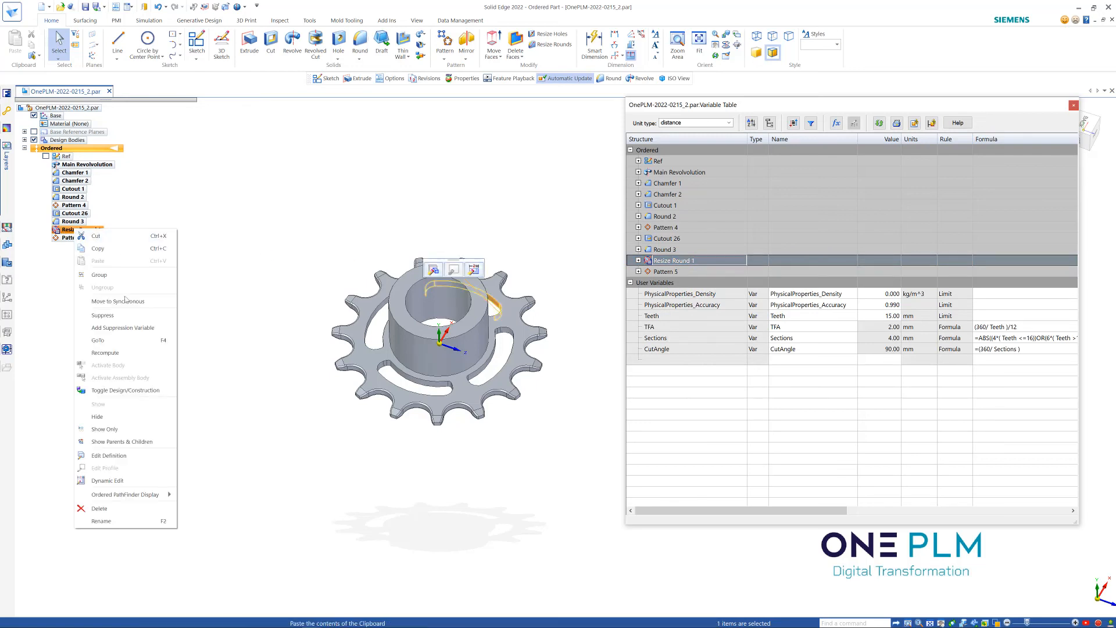
left_click(129, 329)
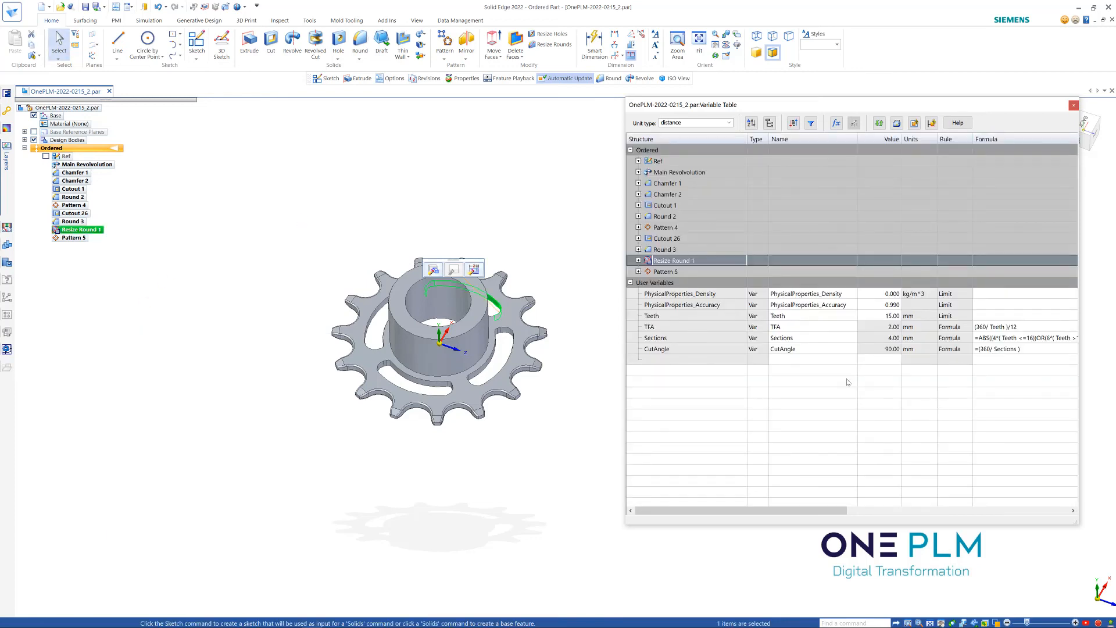
Step: Give Resize_Round_1_Suppress the formula IF(Teeth<=15,1,0) in the variable table
left_click(638, 261)
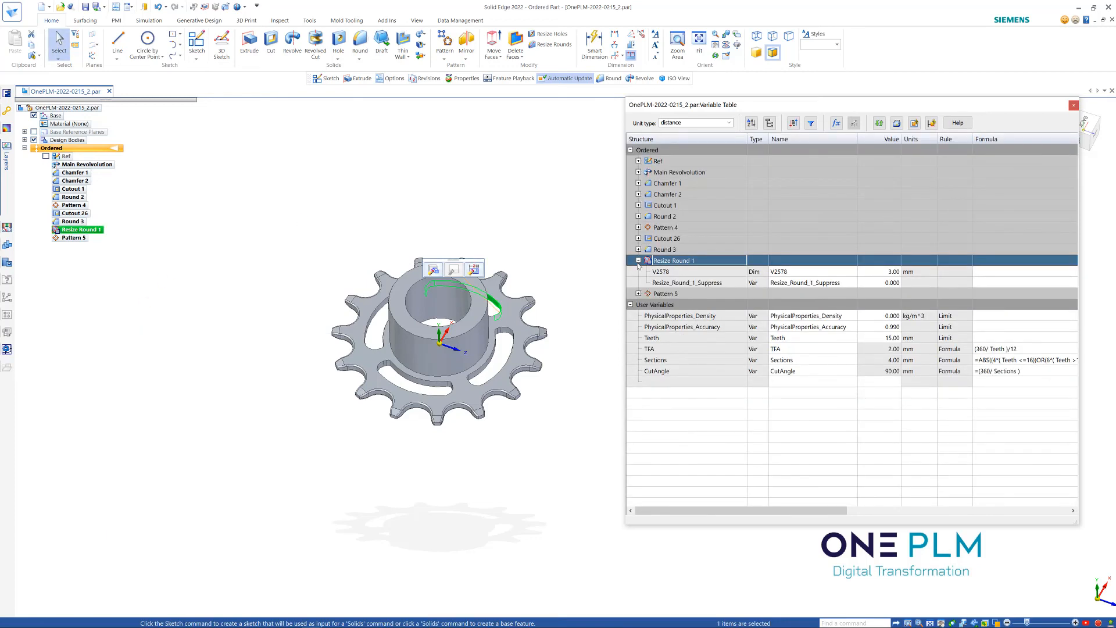
left_click(985, 283)
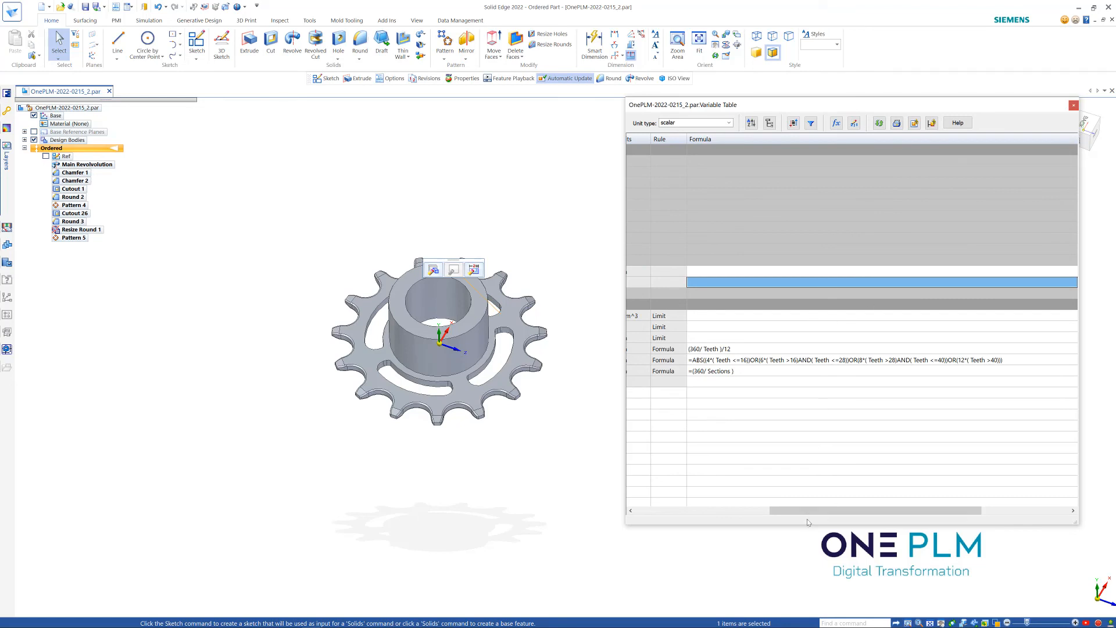
left_click_drag(804, 511, 669, 516)
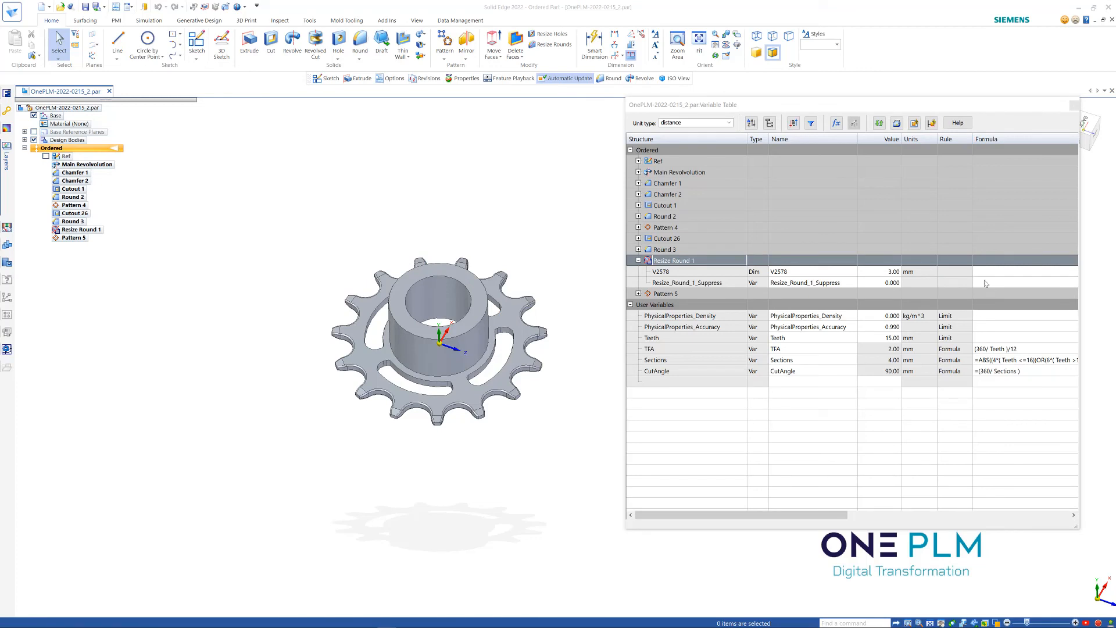
left_click(986, 283)
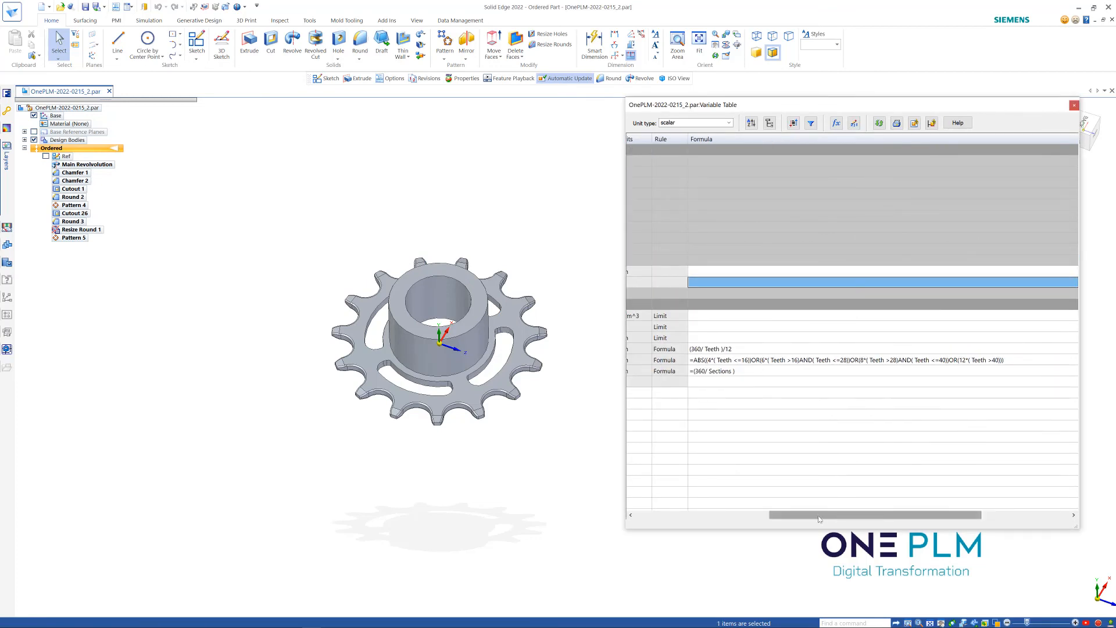
left_click_drag(842, 509, 708, 510)
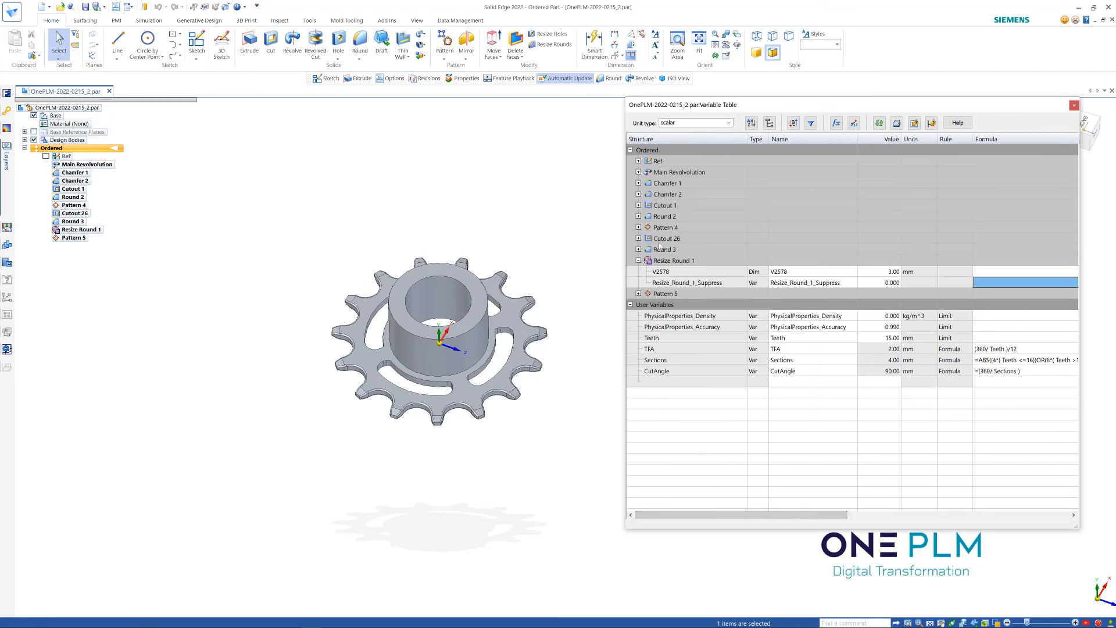
left_click(986, 283)
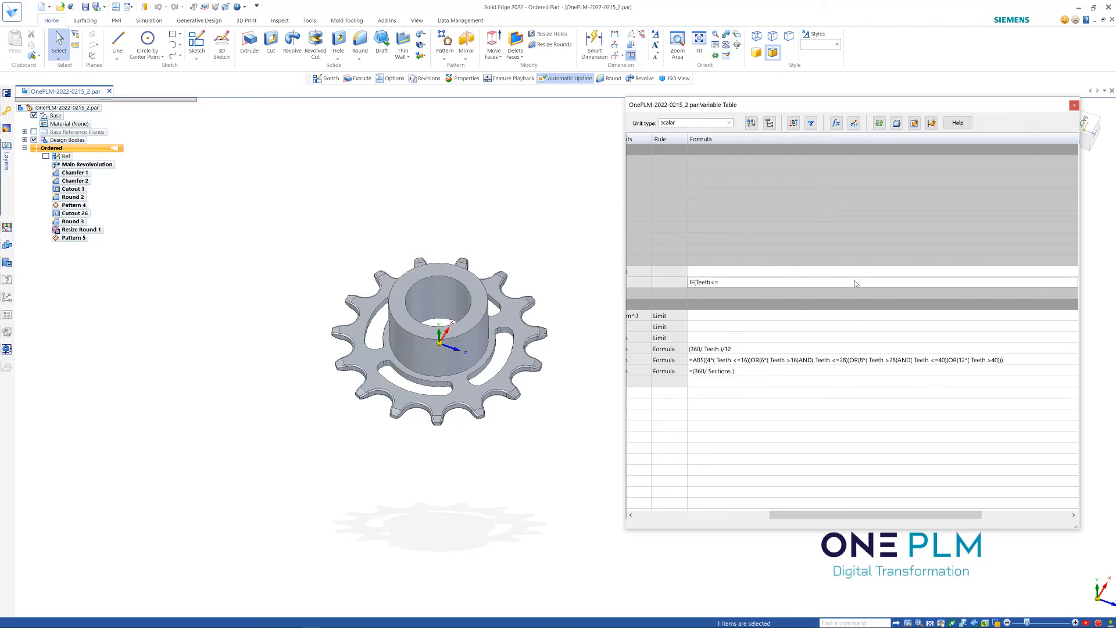
type("5,1,0")
left_click(746, 282)
left_click_drag(743, 285, 686, 283)
left_click(774, 283)
key("Return")
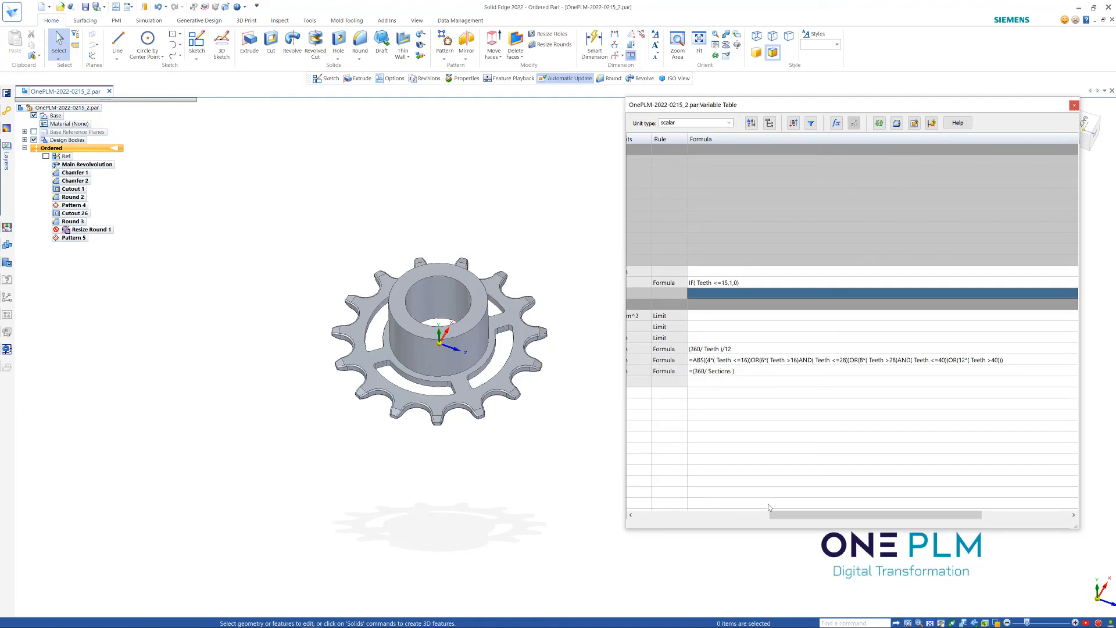
Step: Set the Teeth variable to 16 to test the conditional suppression of Resize Round 1
left_click_drag(780, 514, 662, 520)
left_click(850, 339)
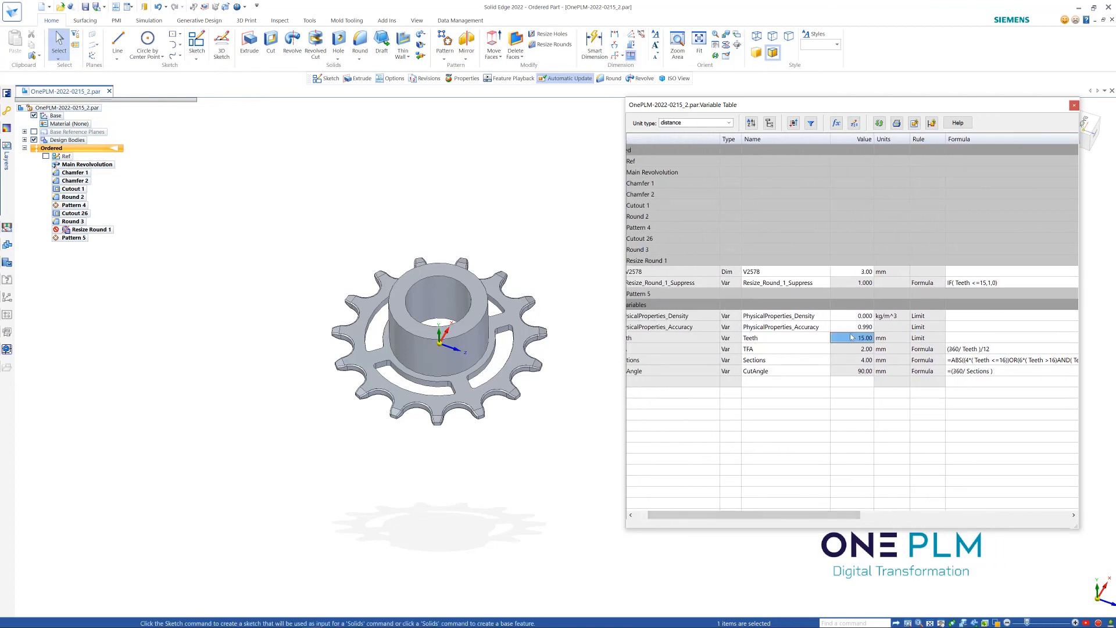
type("16")
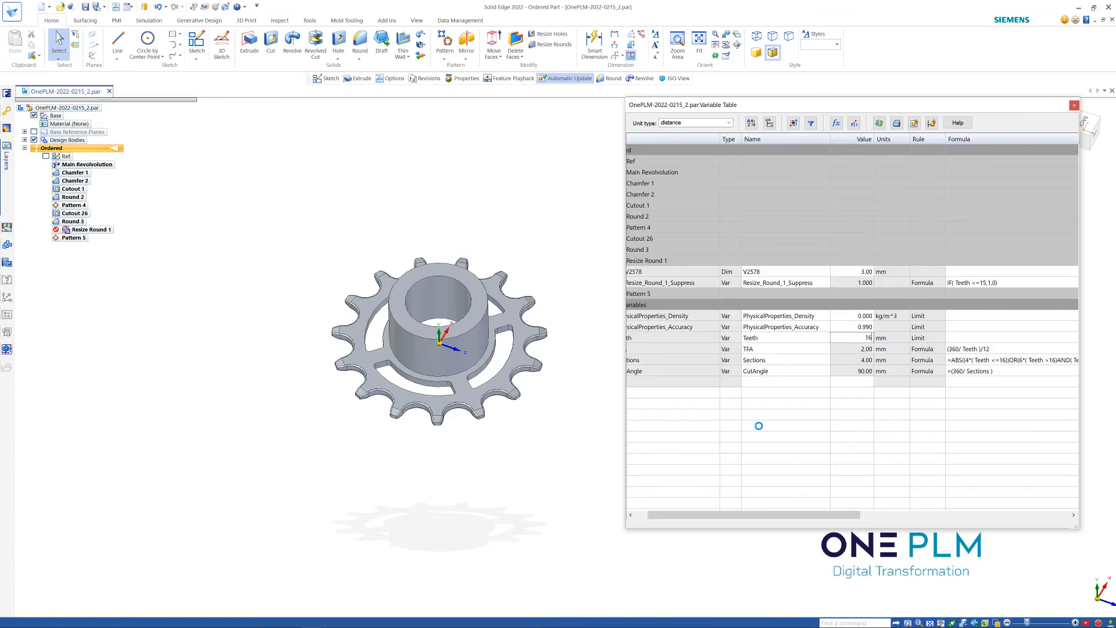
key("Return")
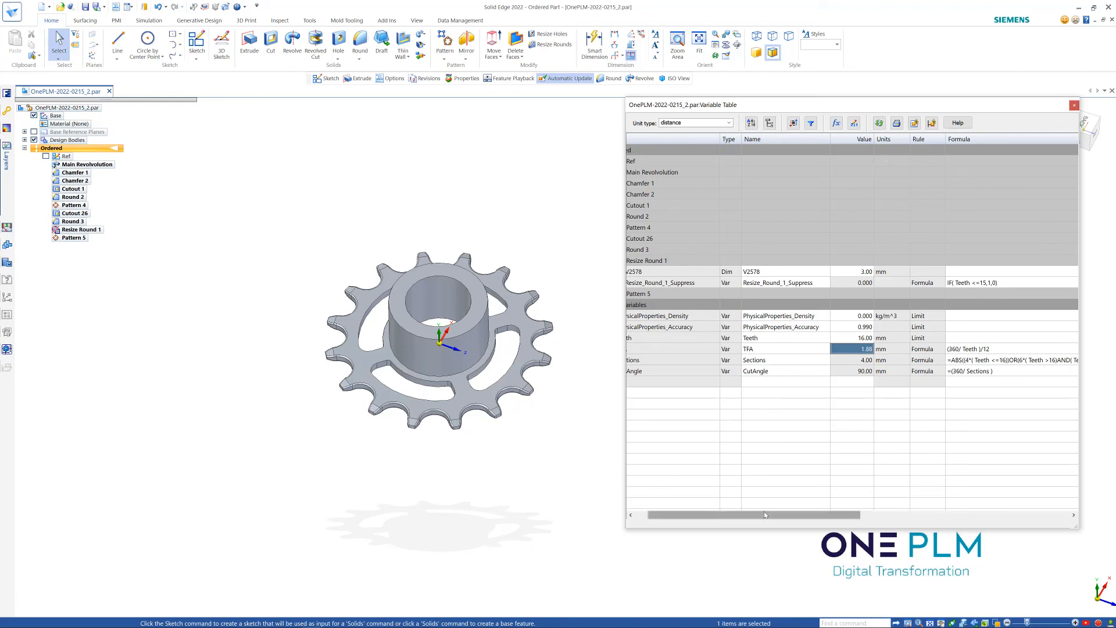
Step: Review the dimension variables of Cutout 26 and set the Teeth variable to 10
left_click_drag(763, 511, 720, 517)
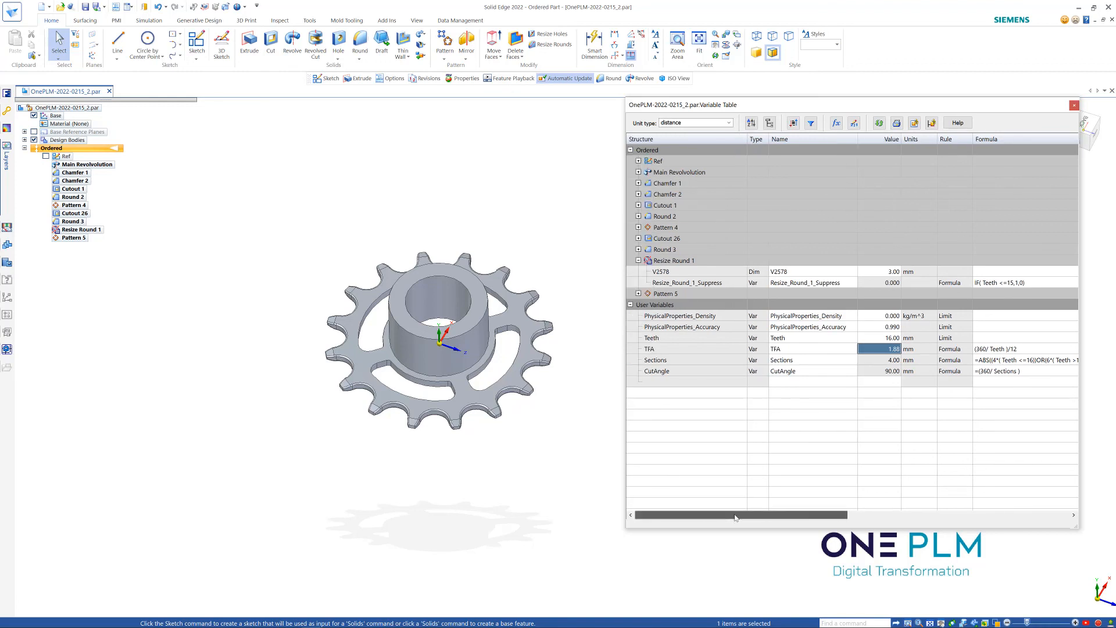
left_click(638, 239)
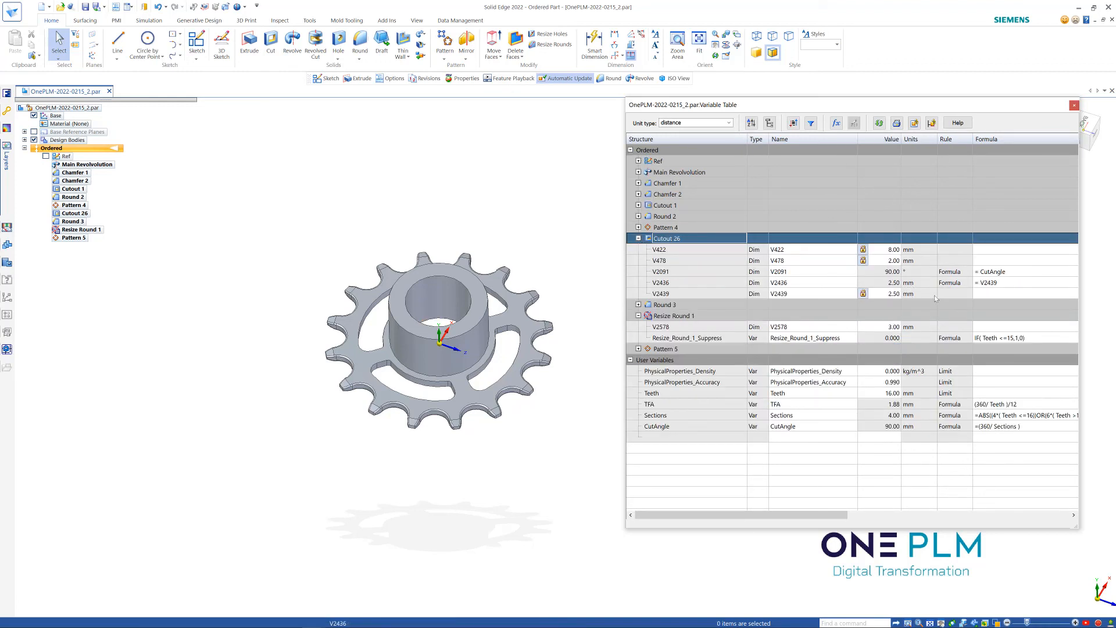
left_click(638, 238)
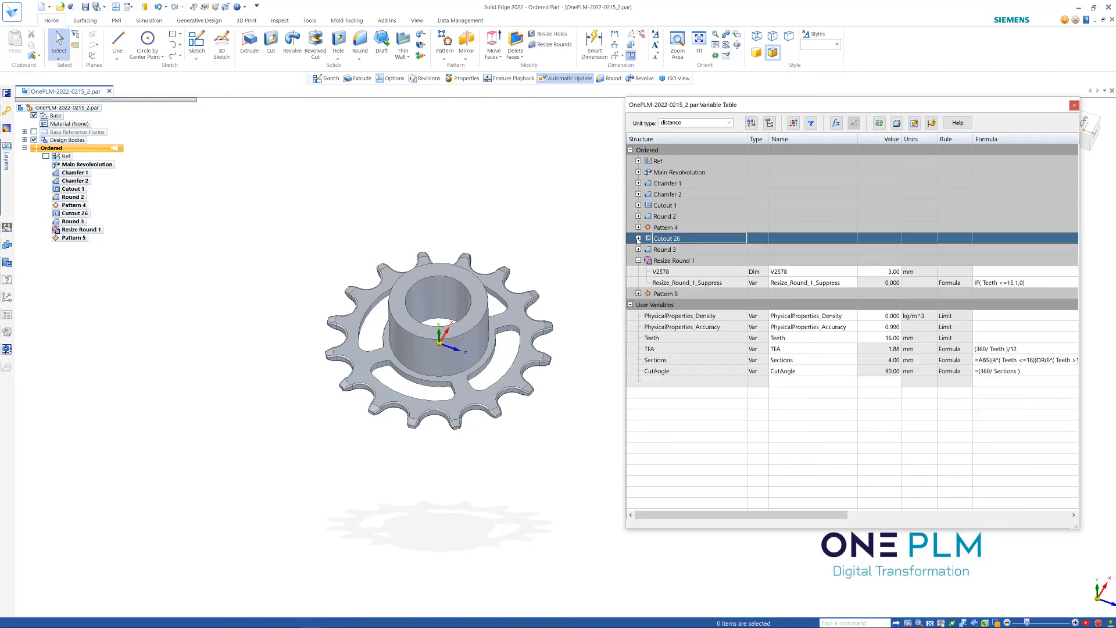
left_click(873, 339)
type("10")
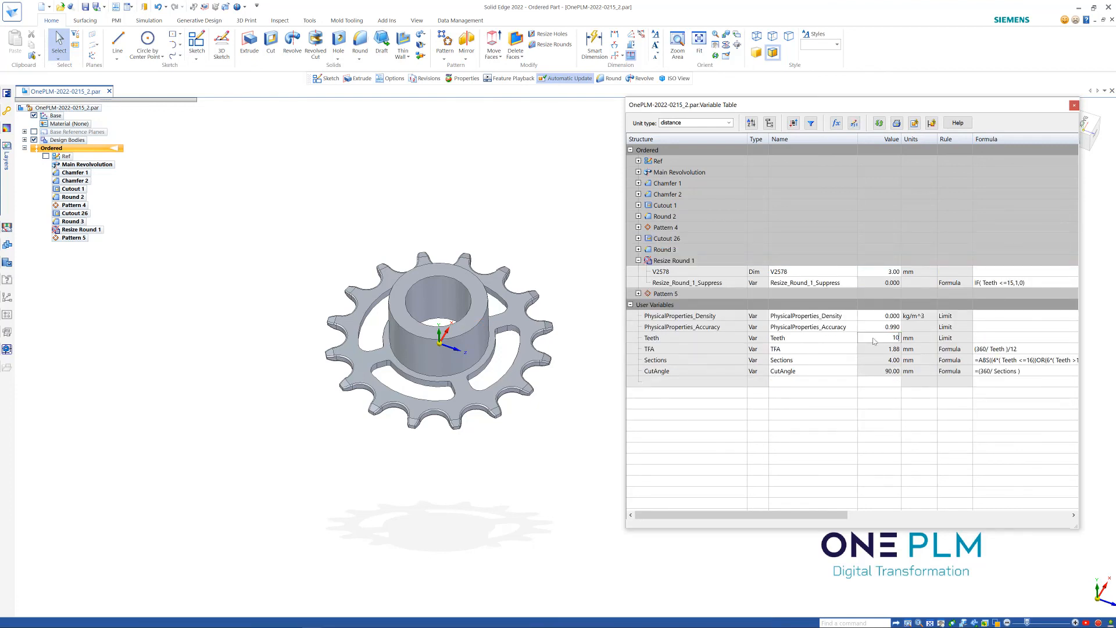
key("Return")
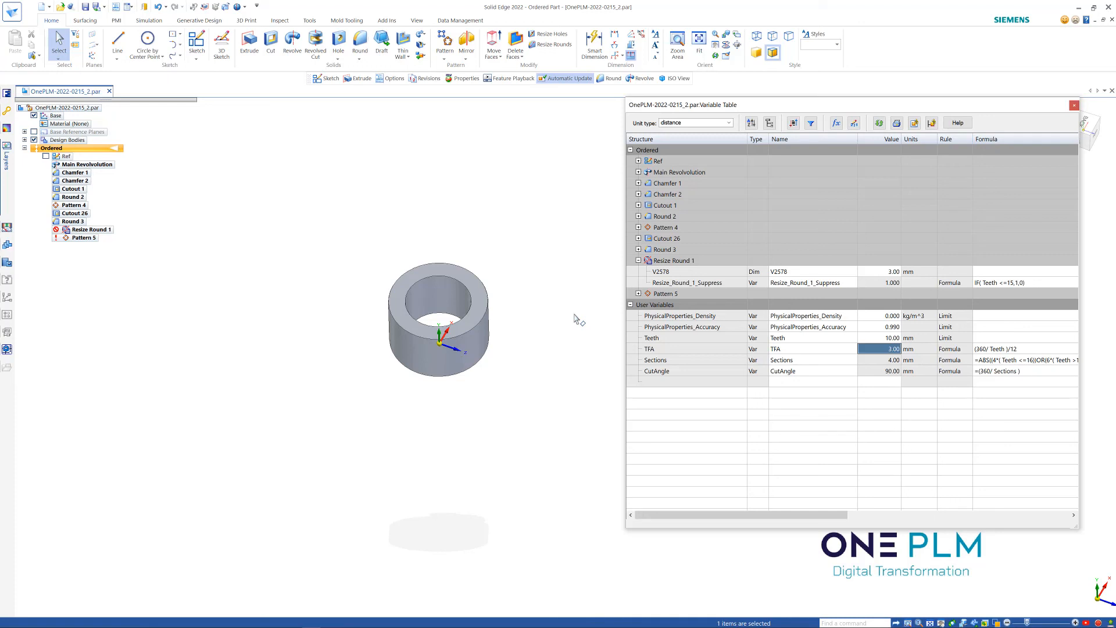
Step: Add suppression variables to the Cutout 26, Round 3 and Pattern 5 features together
left_click(638, 294)
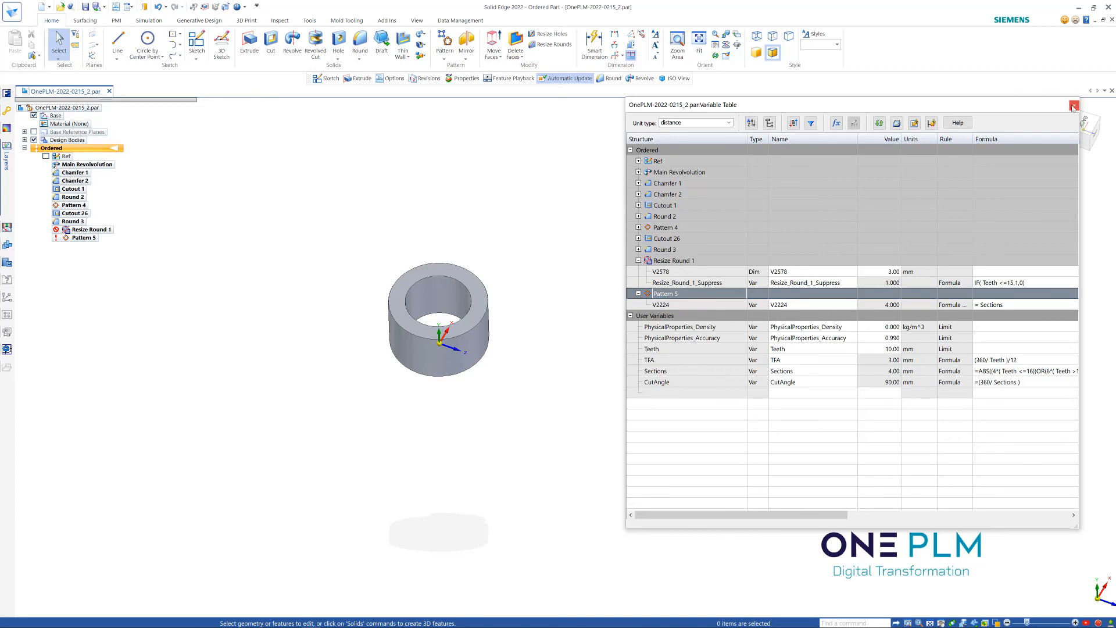
left_click(1073, 106)
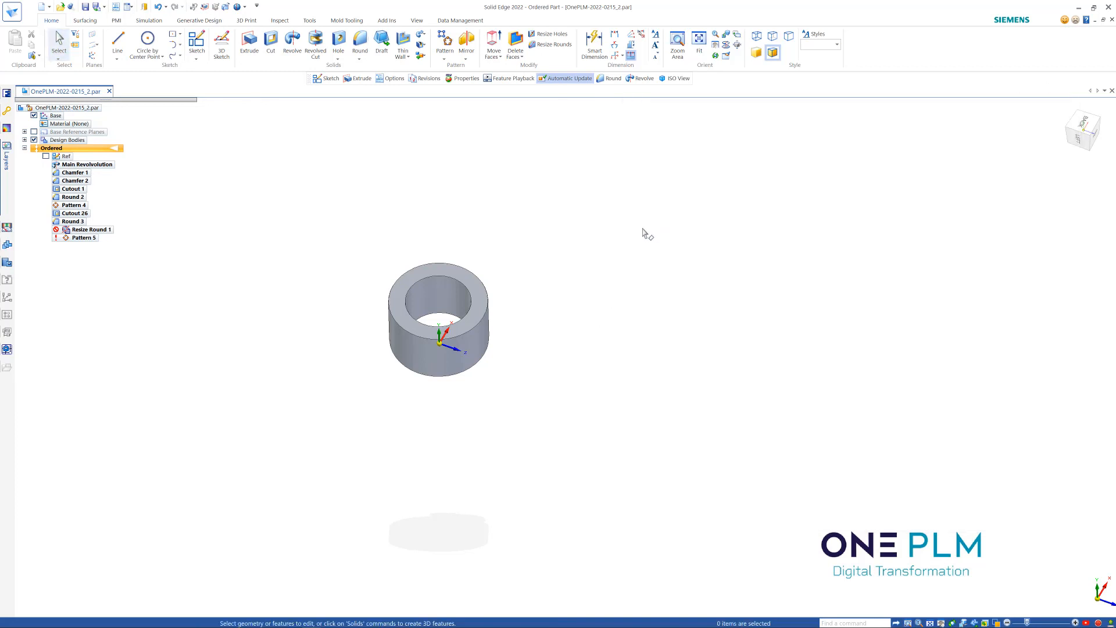
left_click(74, 213)
left_click(73, 221, "ctrl")
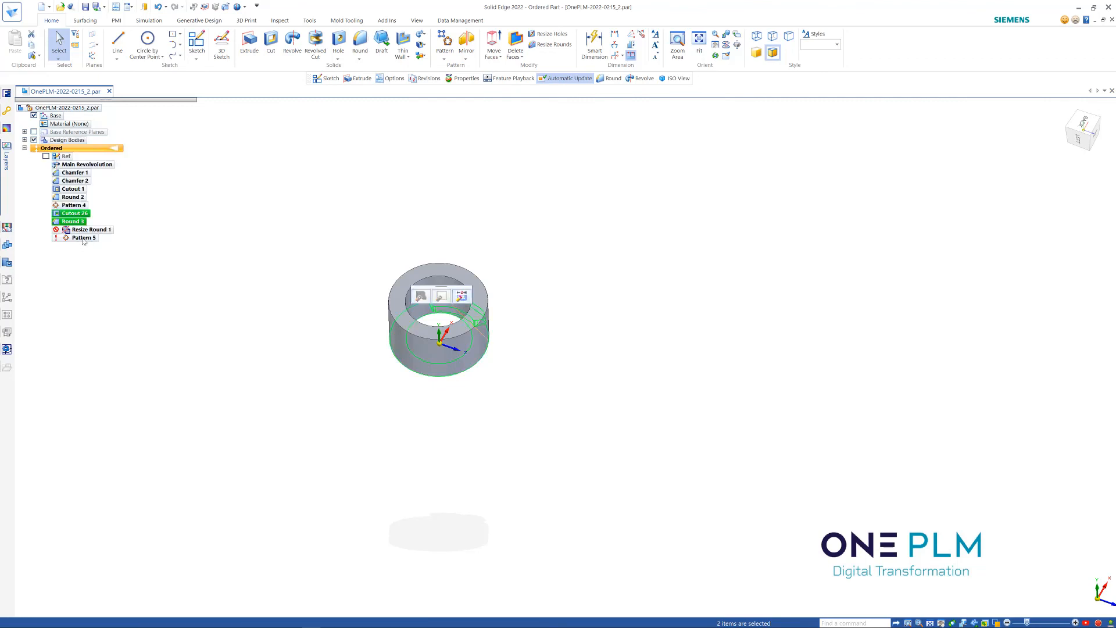
left_click(83, 238, "ctrl")
right_click(83, 239)
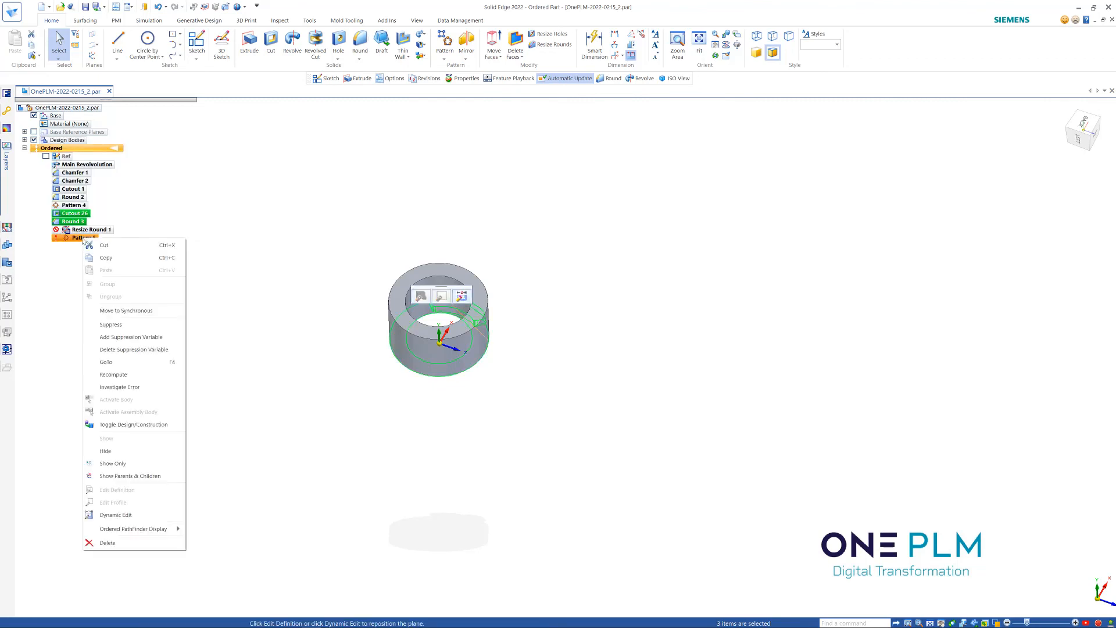
left_click(132, 341)
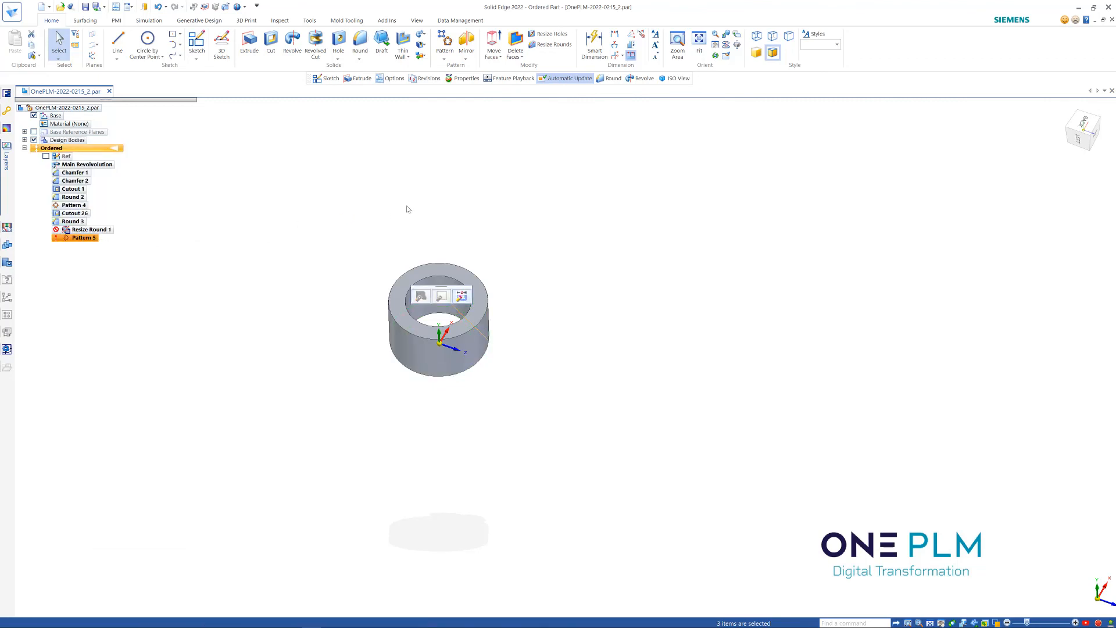
right_click(619, 259)
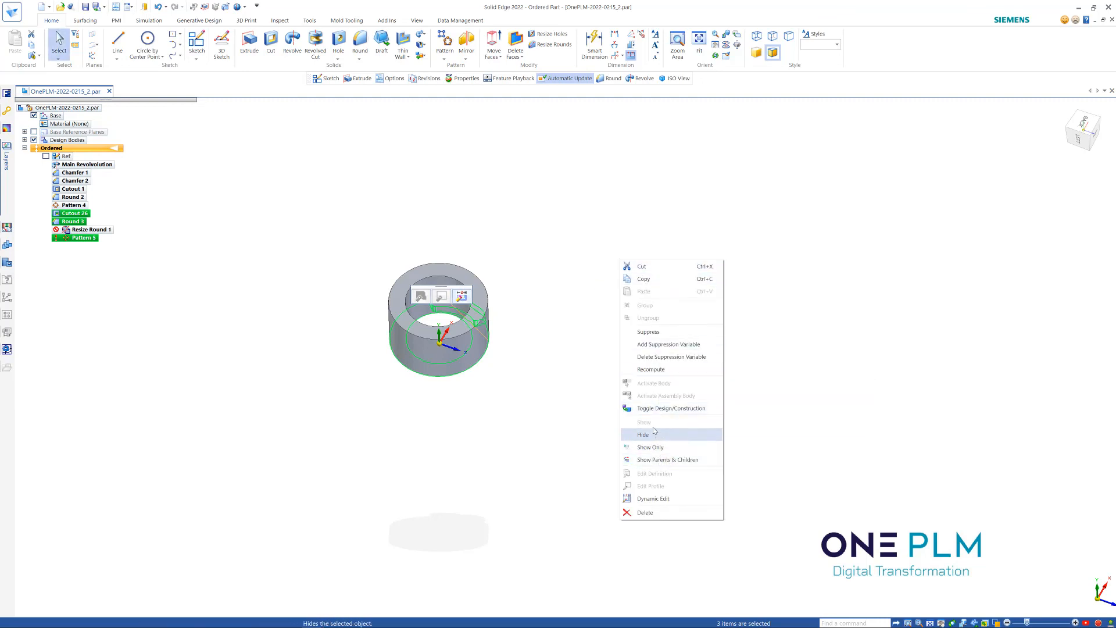
left_click(528, 379)
left_click(573, 324)
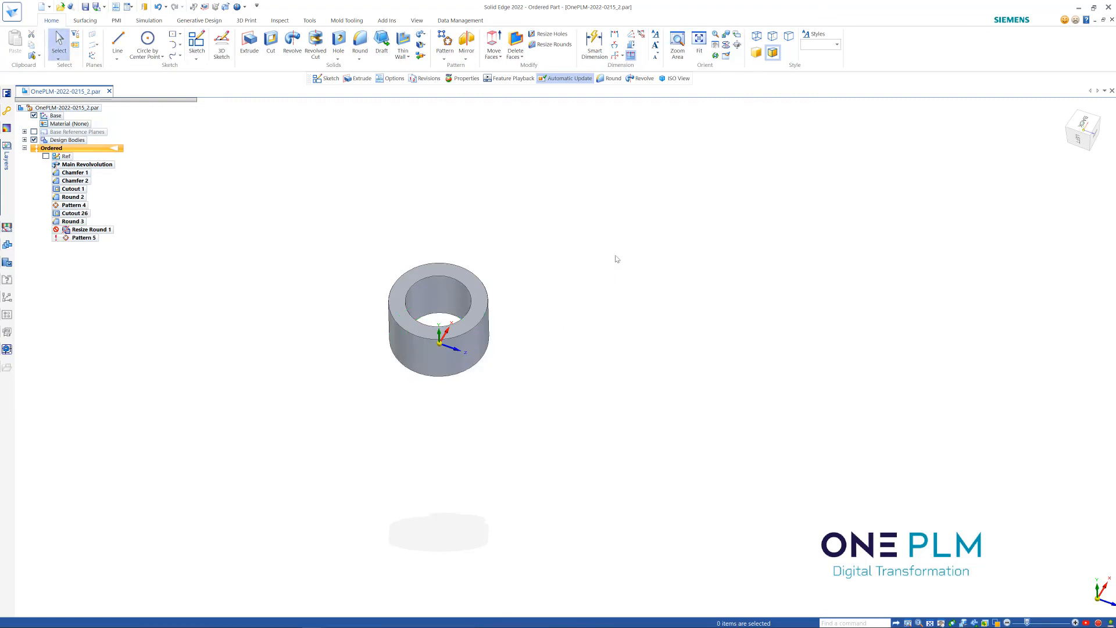
Step: Give Pattern_5_Suppress the formula IF(Teeth<=15,1,0) in the variable table
right_click(616, 259)
left_click(638, 410)
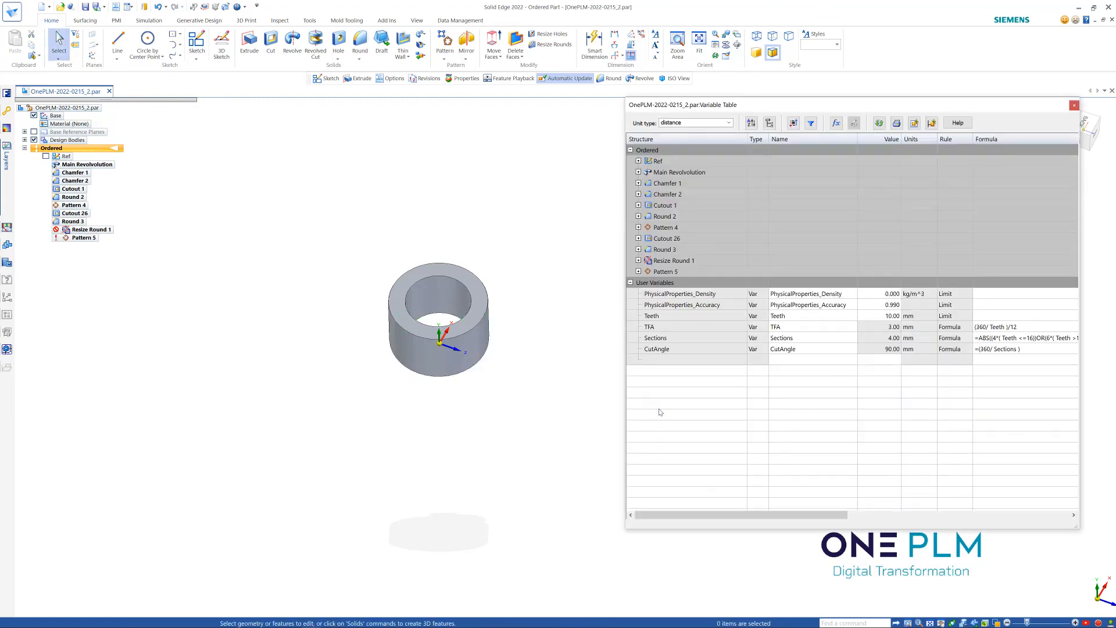
left_click(641, 272)
left_click(988, 293)
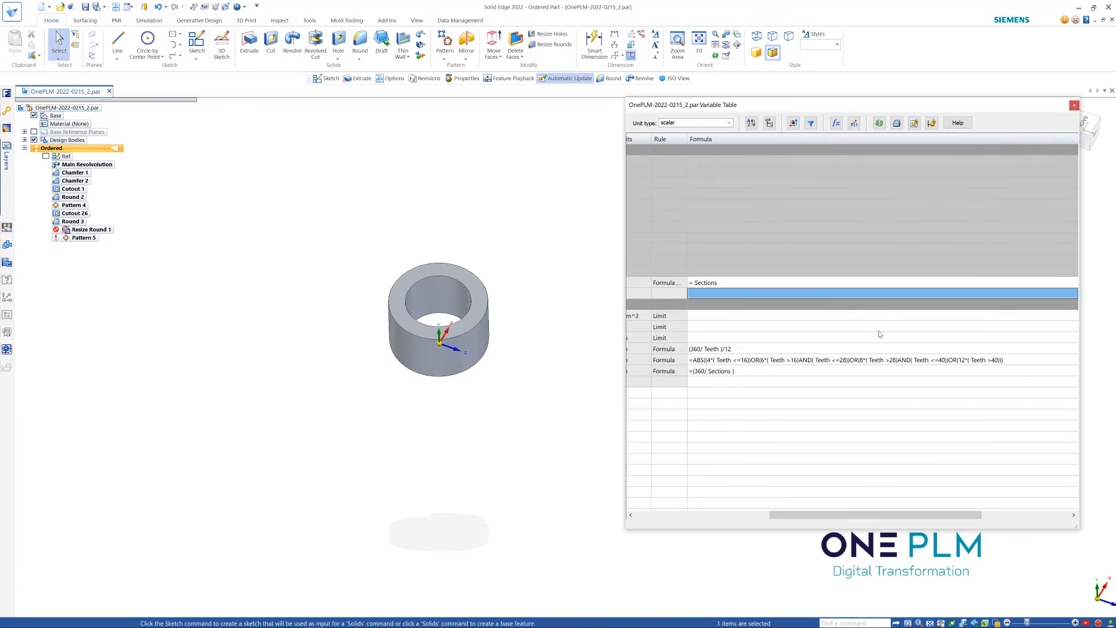
right_click(807, 294)
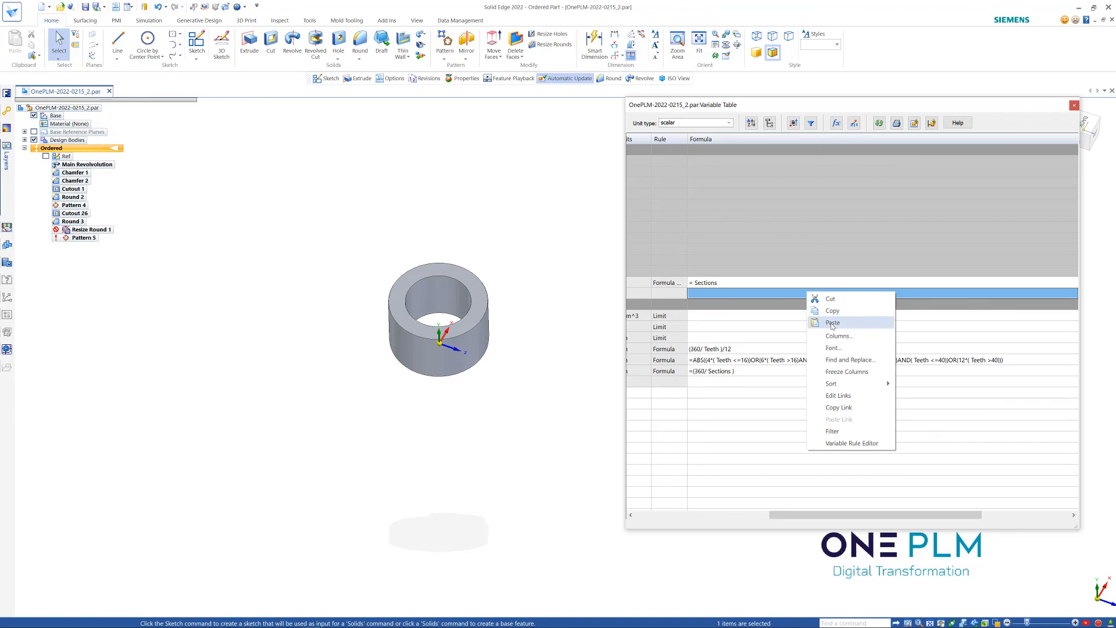
left_click(820, 319)
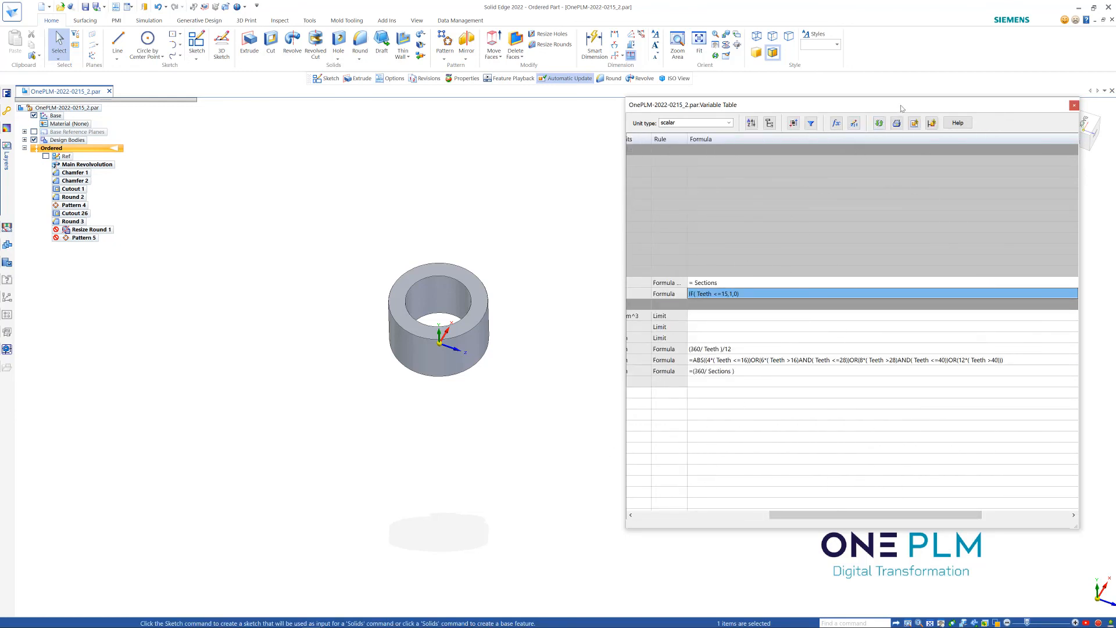
Step: Give Round_3_Suppress the same formula, IF(Teeth<=15,1,0)
left_click_drag(814, 514, 679, 514)
left_click(638, 250)
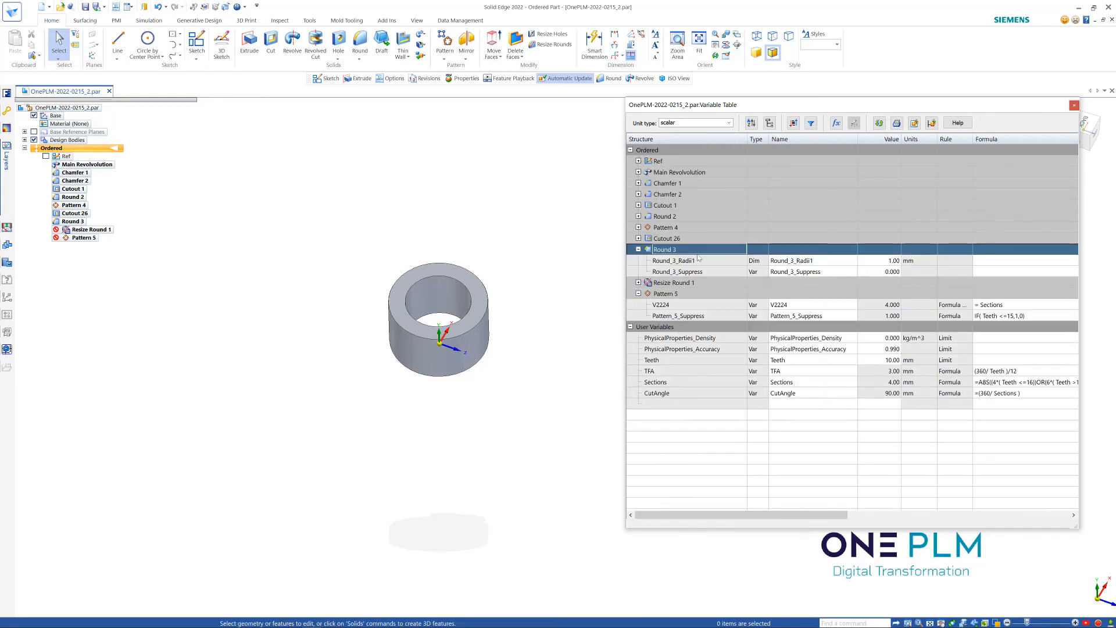
left_click(985, 271)
right_click(987, 271)
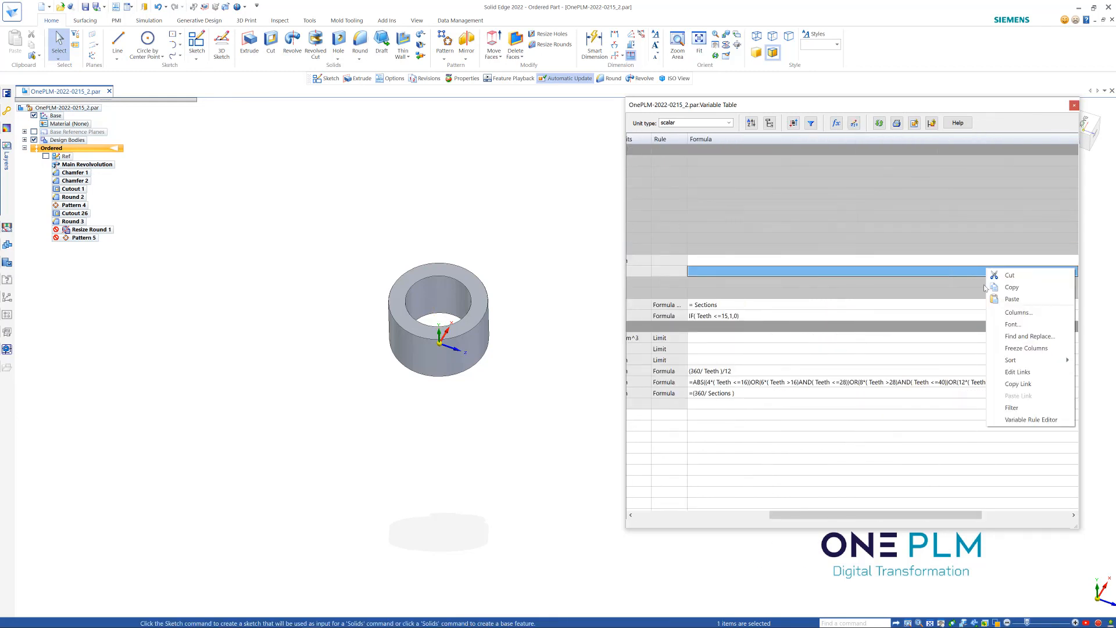
left_click(1011, 299)
Step: Give ExtrudedCutout_26_Suppress the formula IF(Teeth<=15,1,0) under Cutout 26
left_click_drag(790, 514, 662, 524)
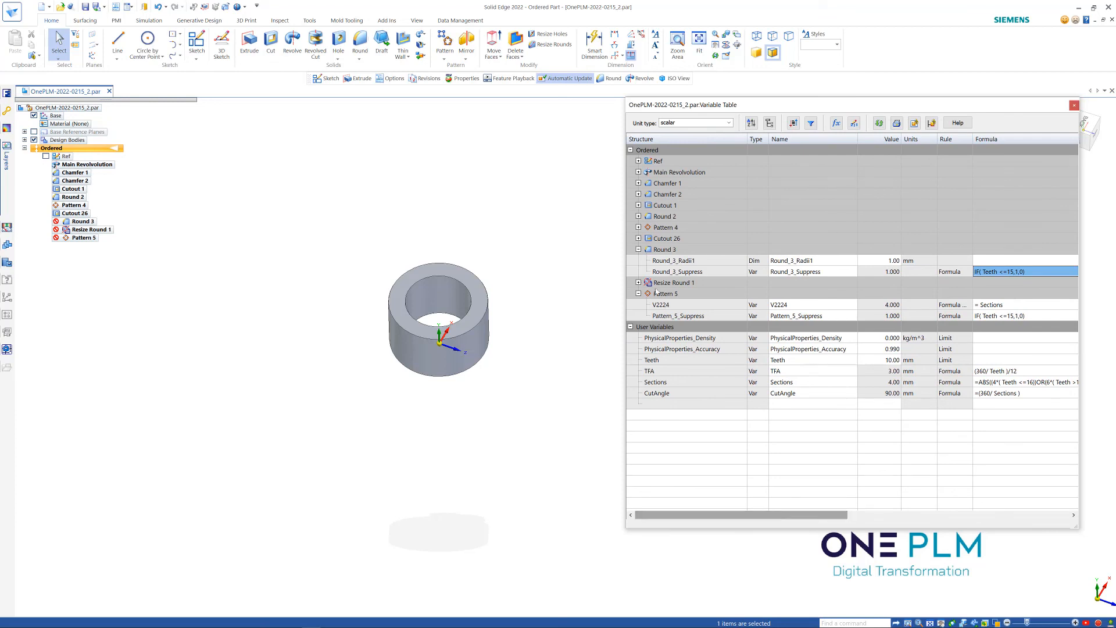
left_click(639, 238)
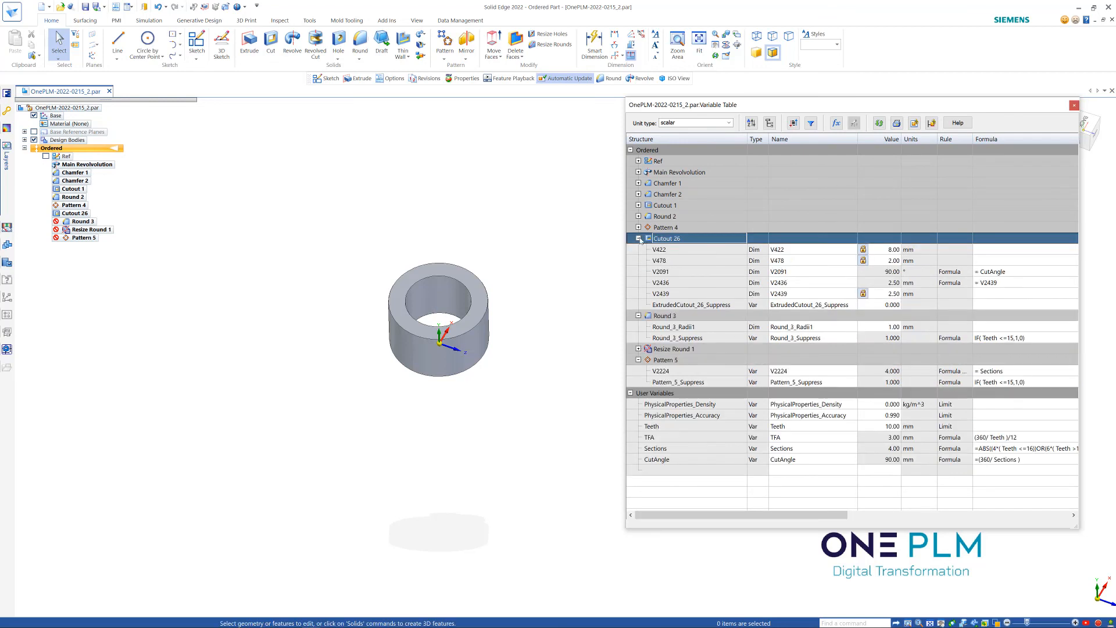
left_click(989, 301)
right_click(989, 302)
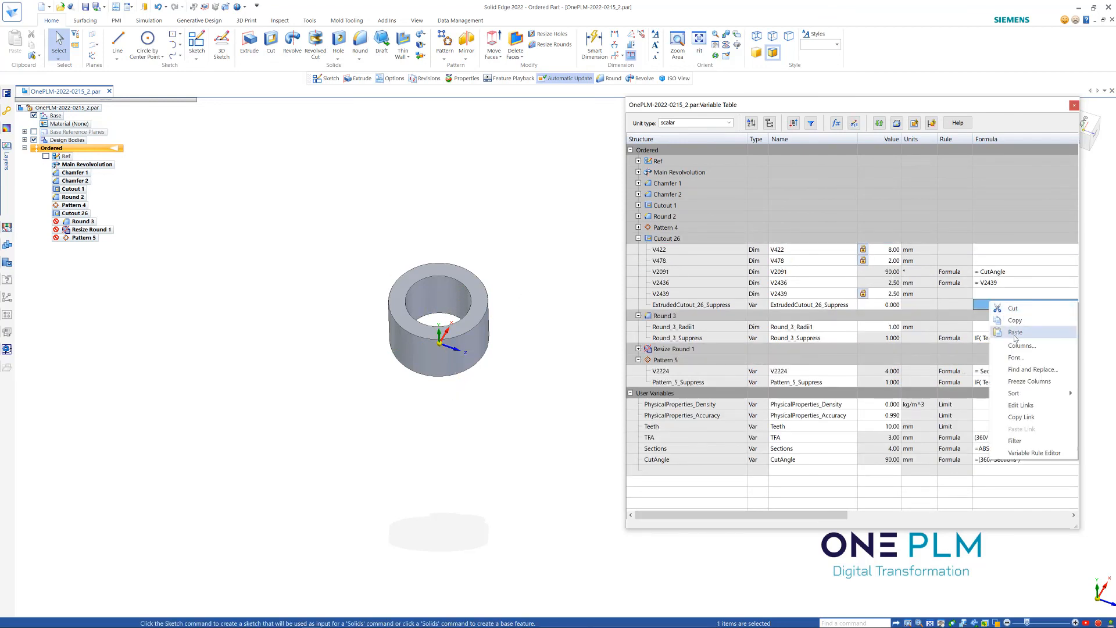
left_click(971, 351)
type("IF( Teeth <=15,1,0)")
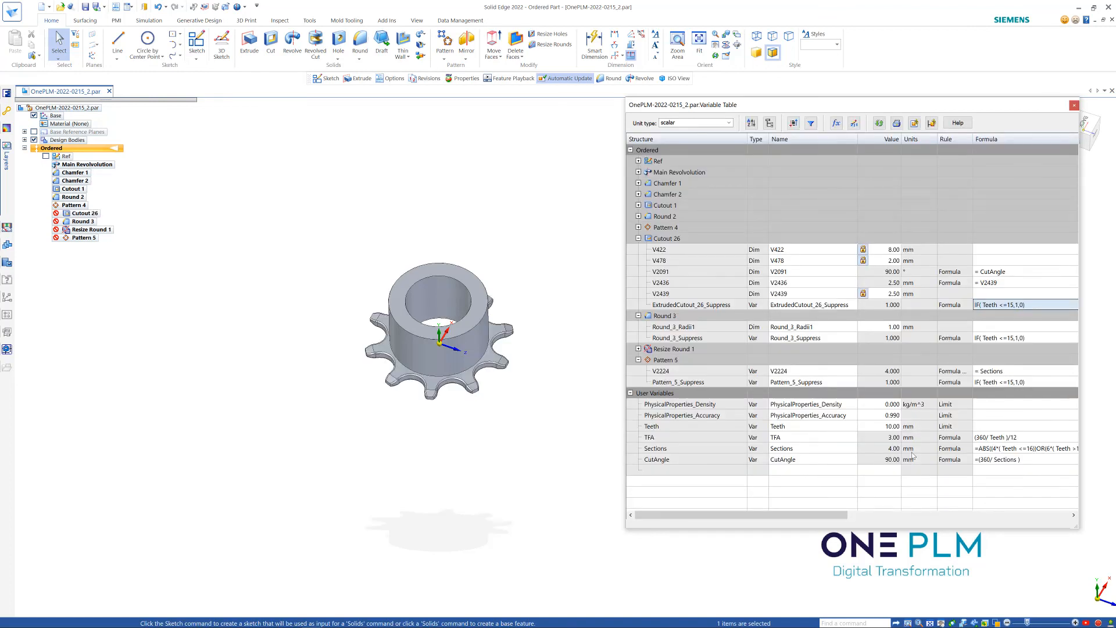
Step: Test the sprocket with the Teeth variable set successively to 11, 12 and 13
left_click(892, 427)
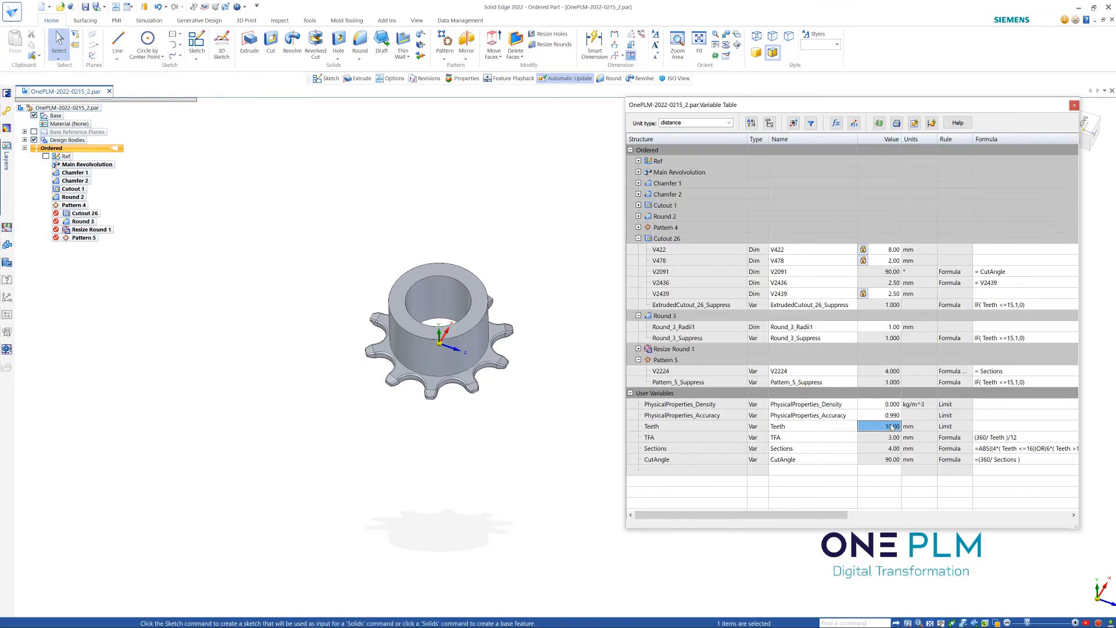
type("25")
key("Return")
left_click(882, 429)
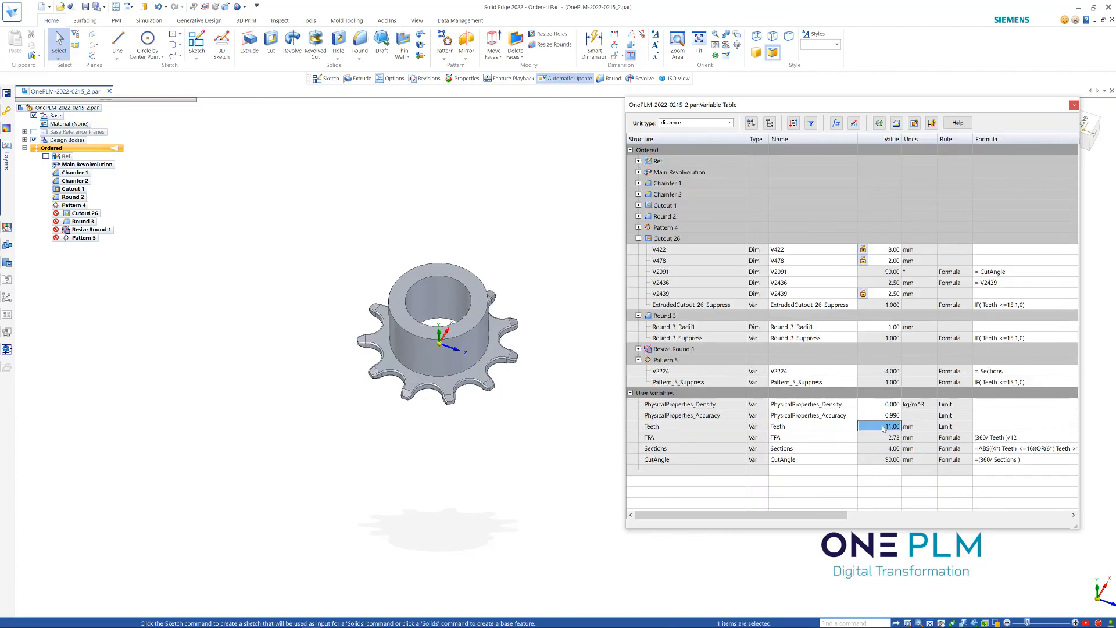
type("12")
key("Return")
left_click(884, 427)
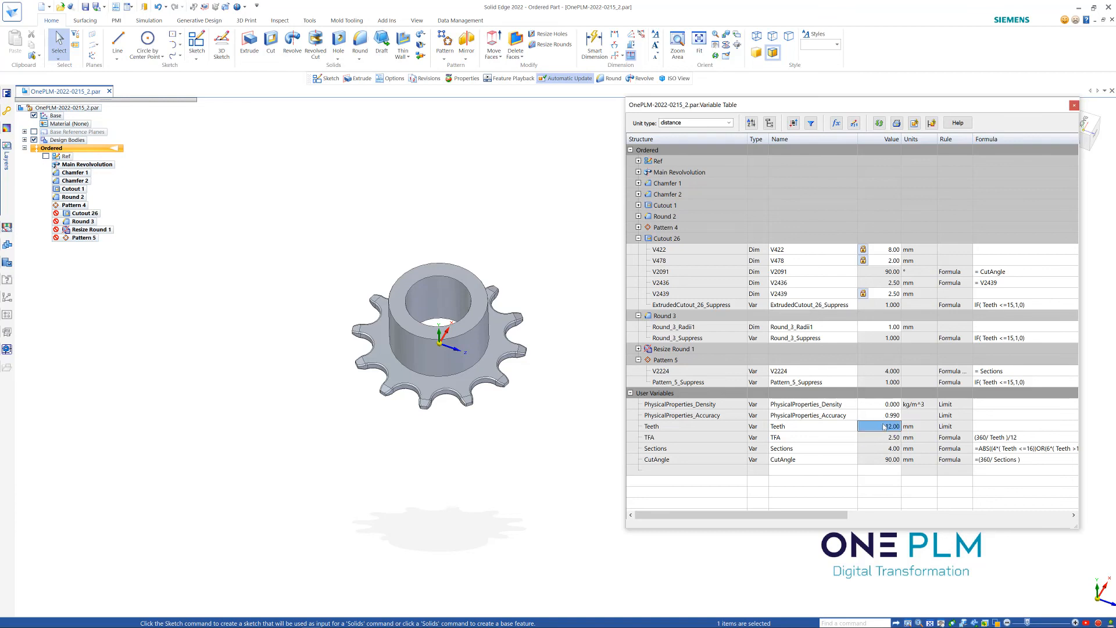
type("13")
key("Return")
Step: Test the suppression up to its limit by setting the Teeth variable to 14 and 15
left_click(878, 428)
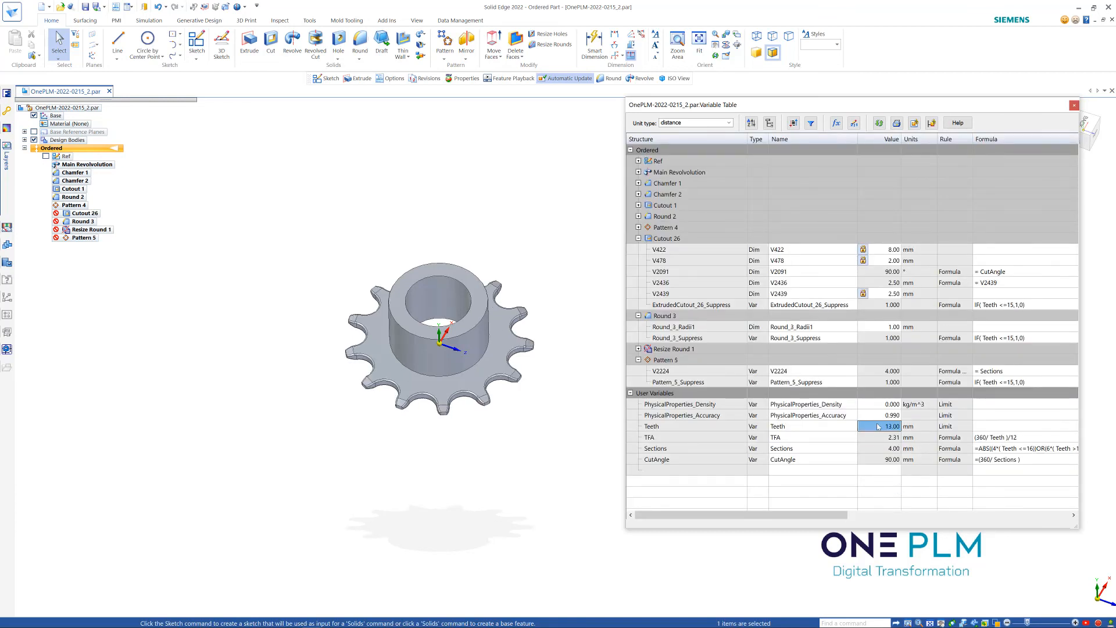
type("14")
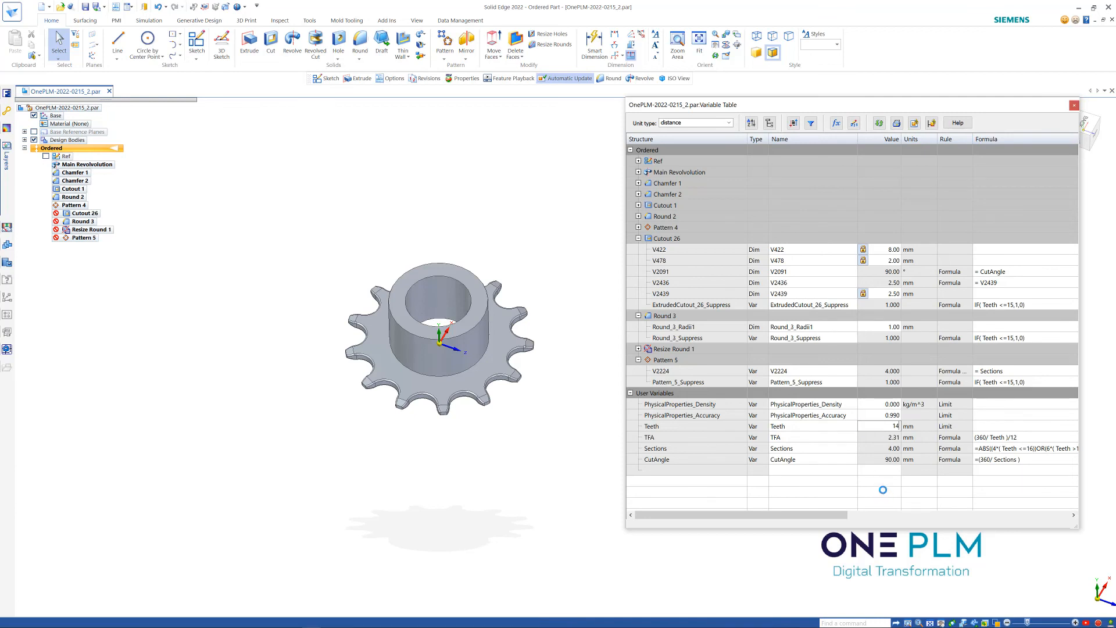
key("Return")
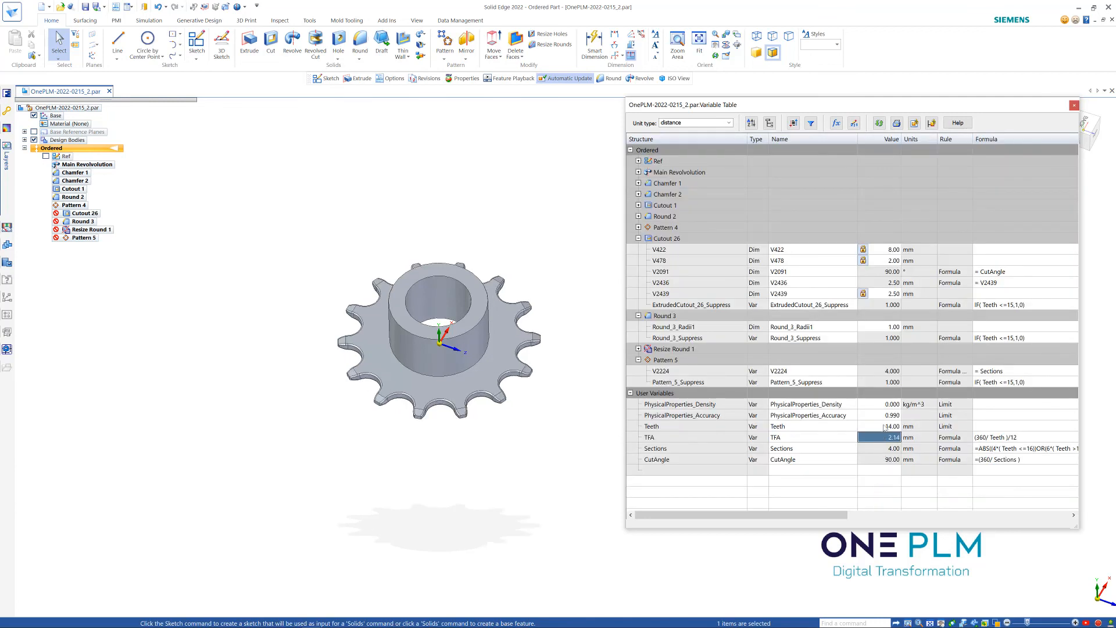
left_click(884, 429)
type("15")
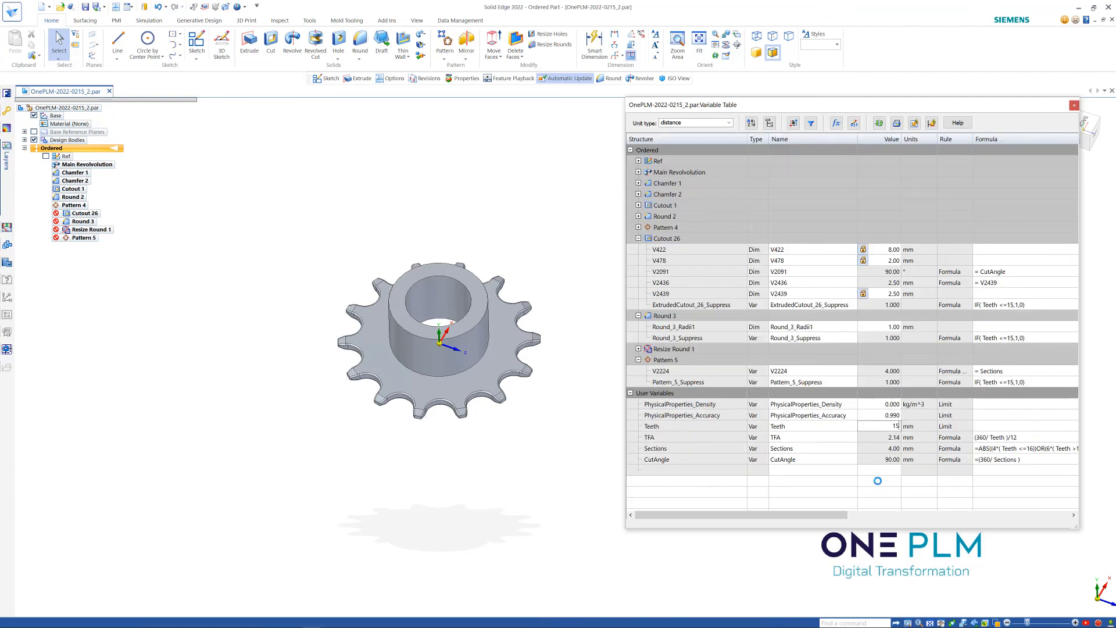
key("Return")
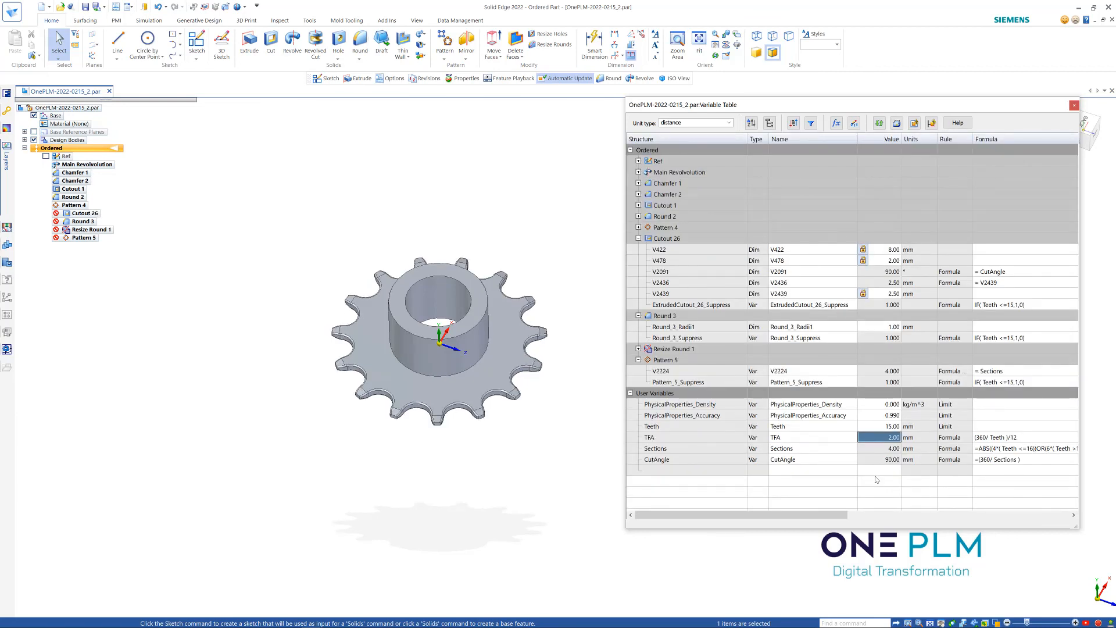
Step: Set the Teeth variable to 16, followed by 17, and inspect the sprocket's patterned sector cutouts
left_click(882, 429)
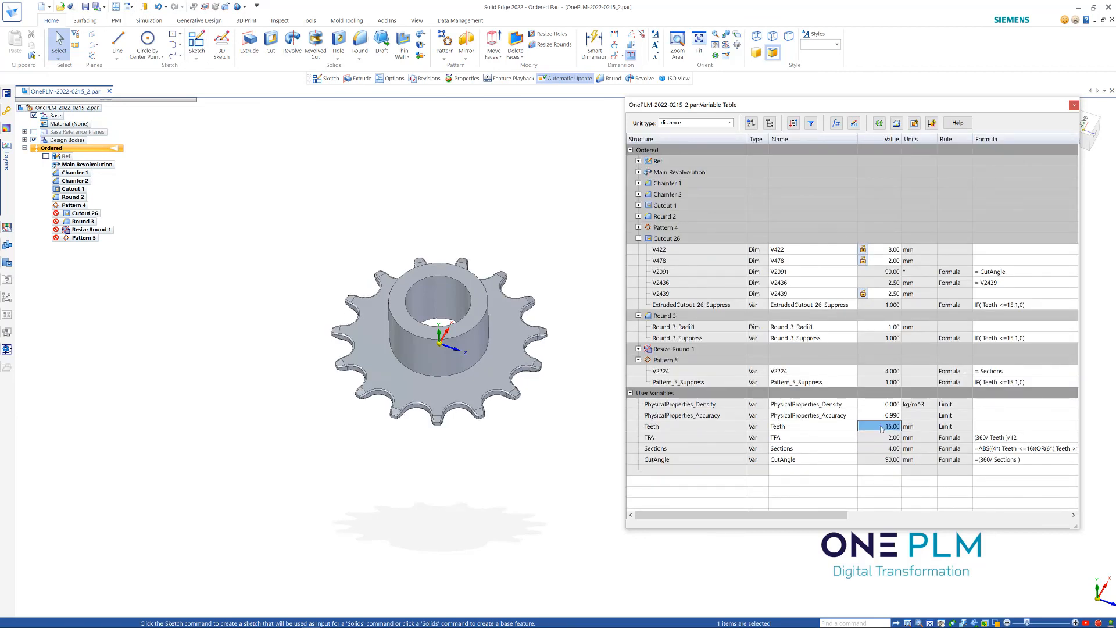
type("16")
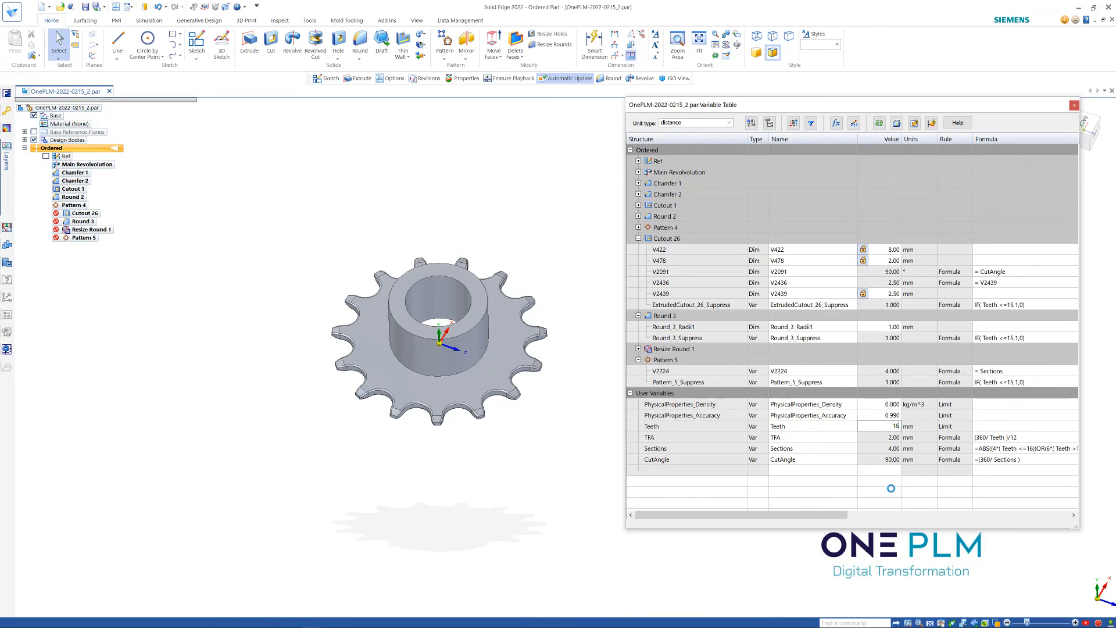
key("Return")
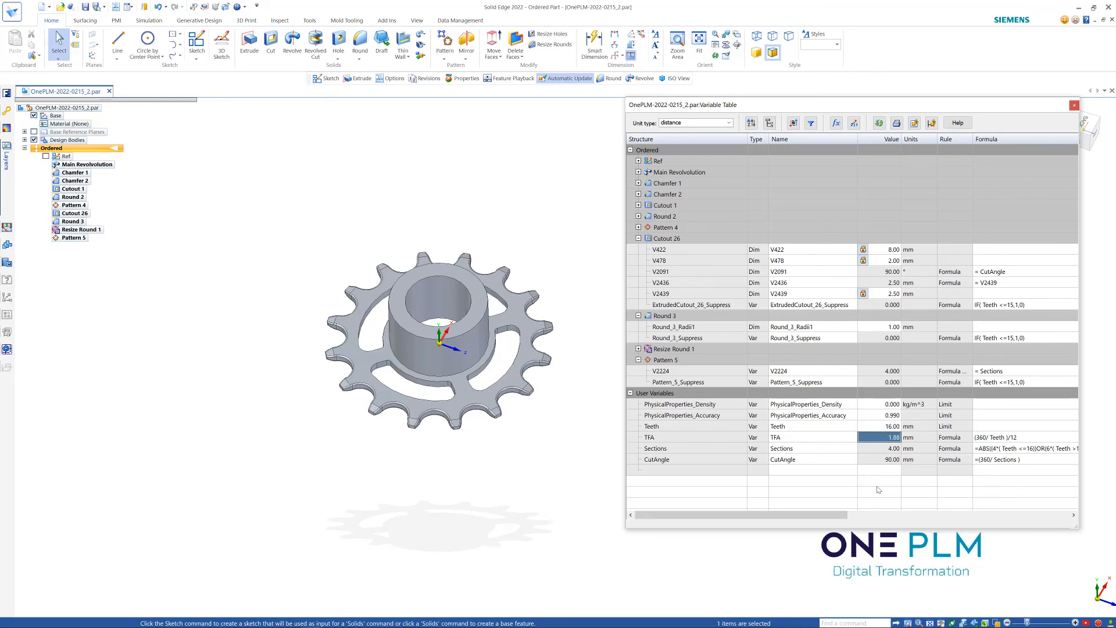
left_click(880, 427)
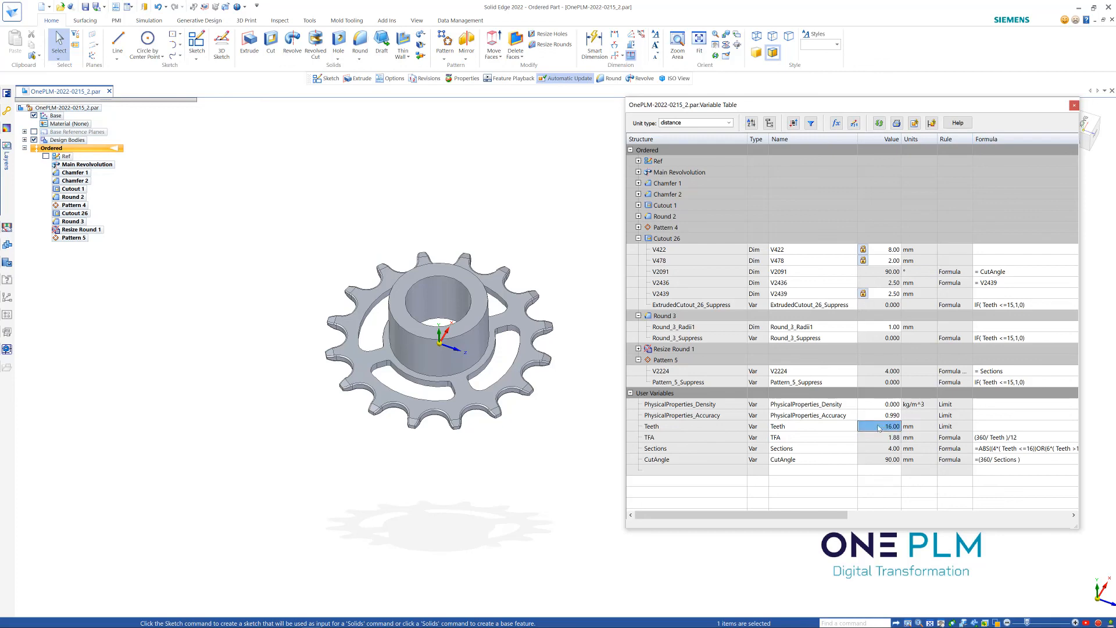
type("17")
key("Return")
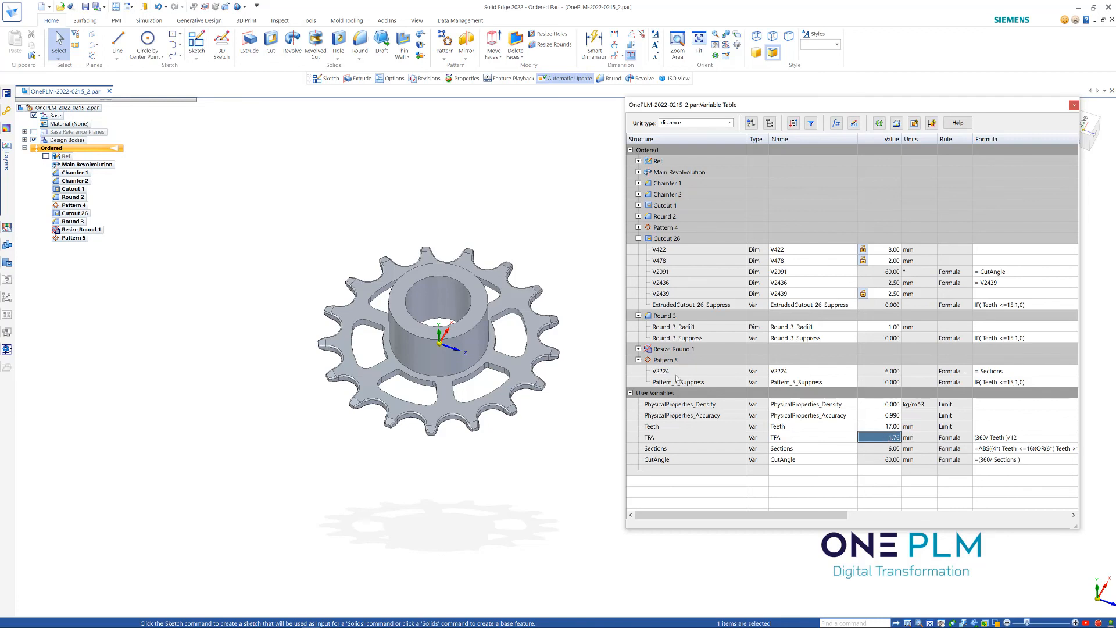
middle_click_drag(494, 215, 567, 222)
scroll(560, 220, "up", 3)
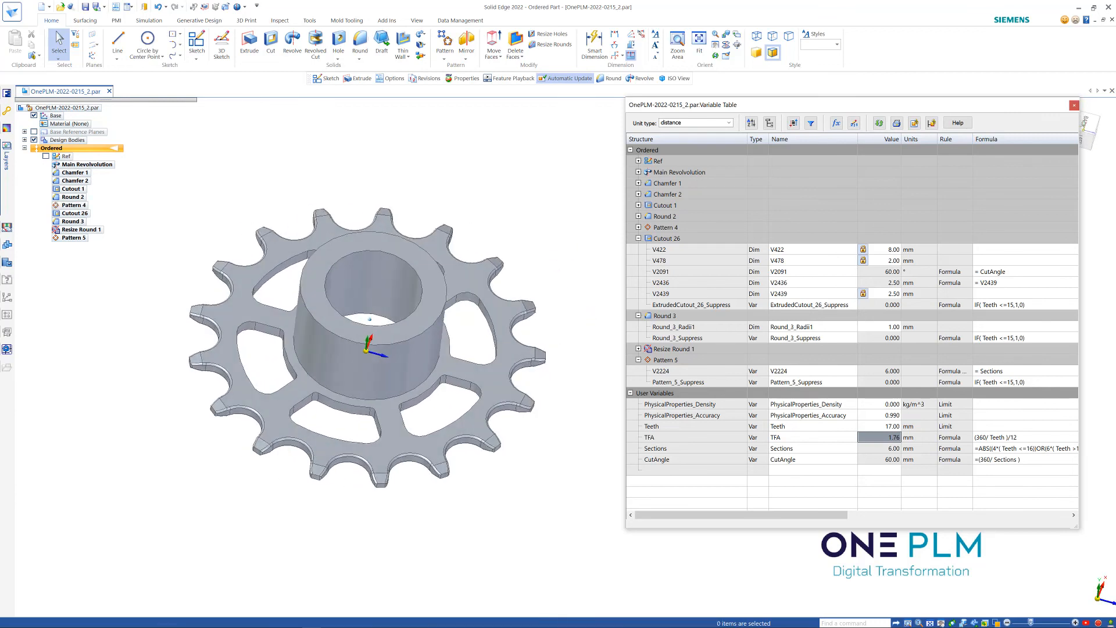